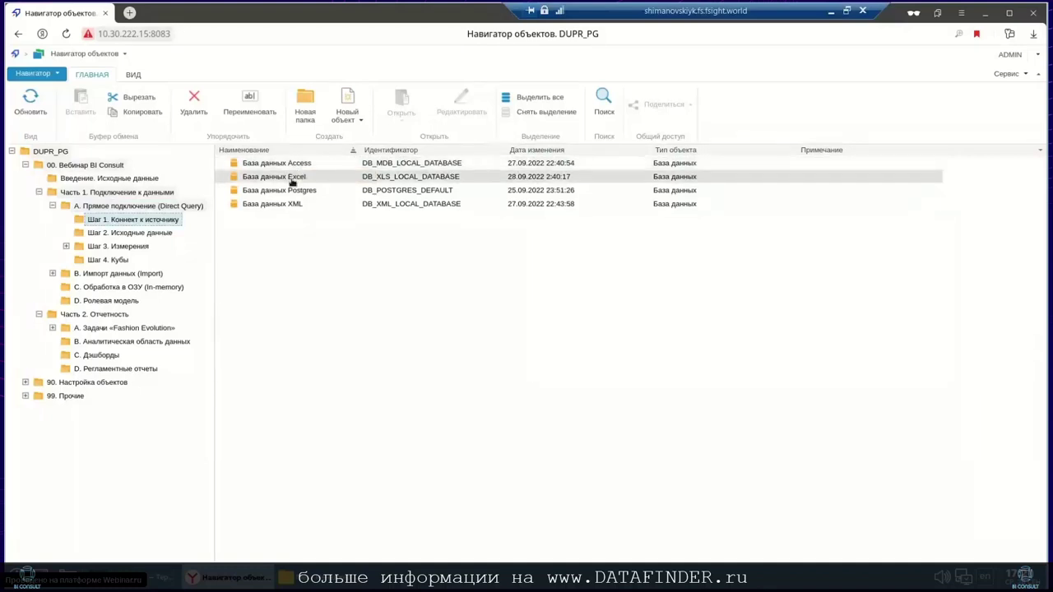
left_click(348, 114)
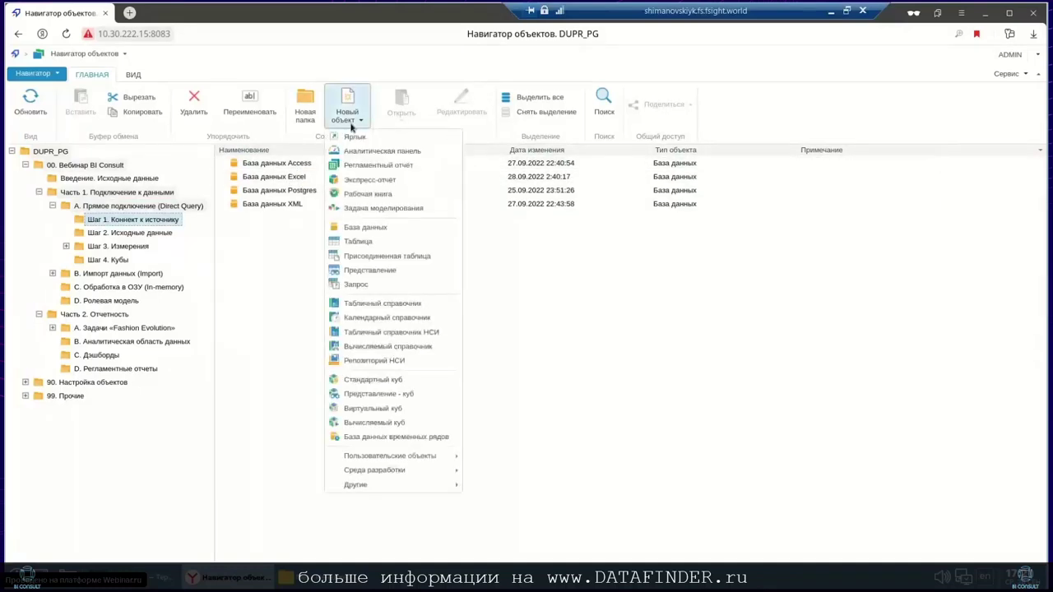
left_click(289, 243)
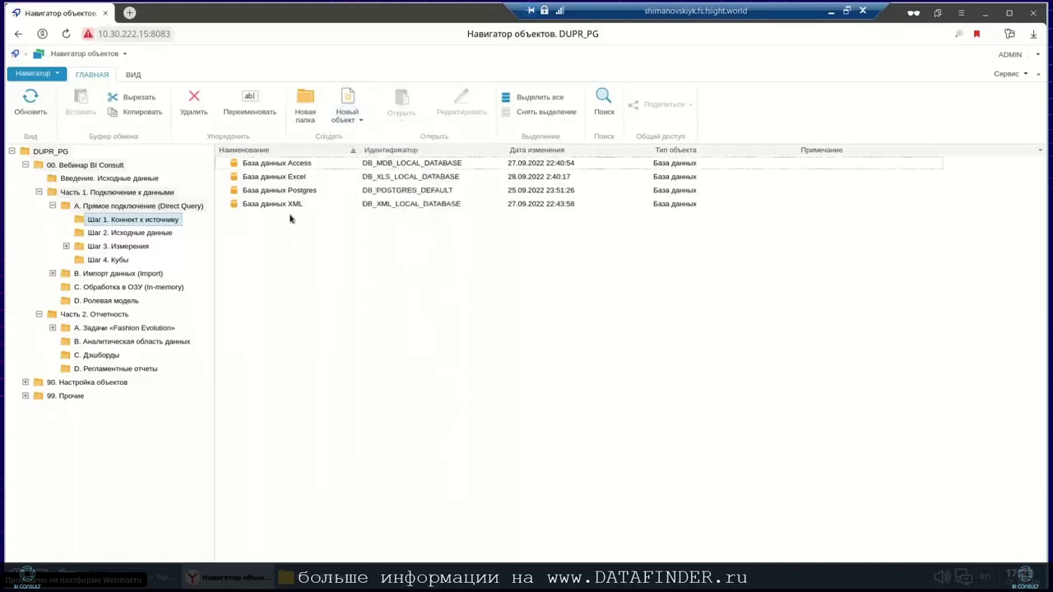
Review the connection properties of the Excel database, including the available DBMS client types, and close it.
right_click(288, 182)
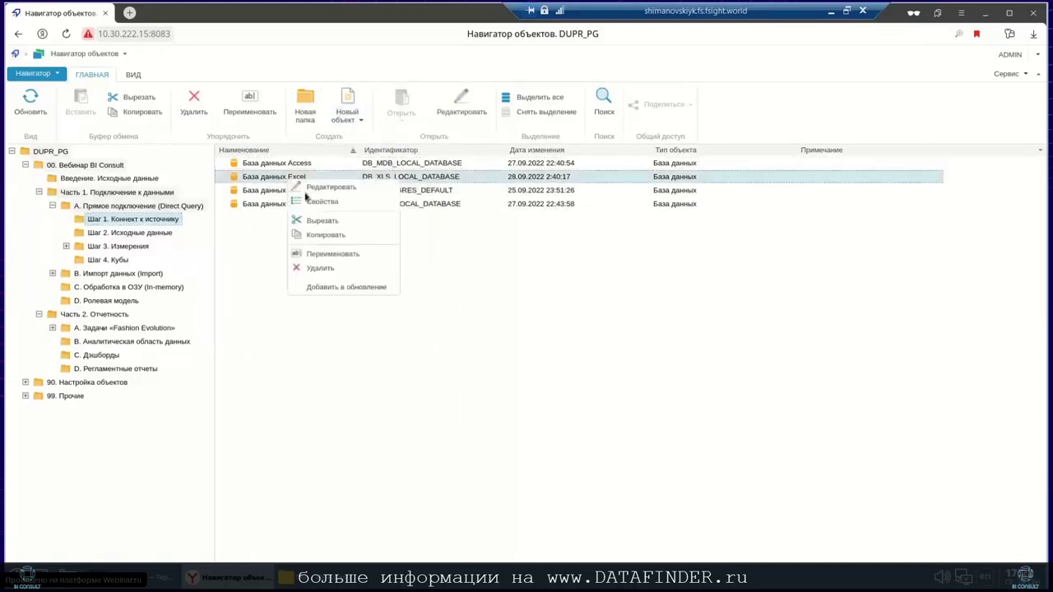
left_click(329, 187)
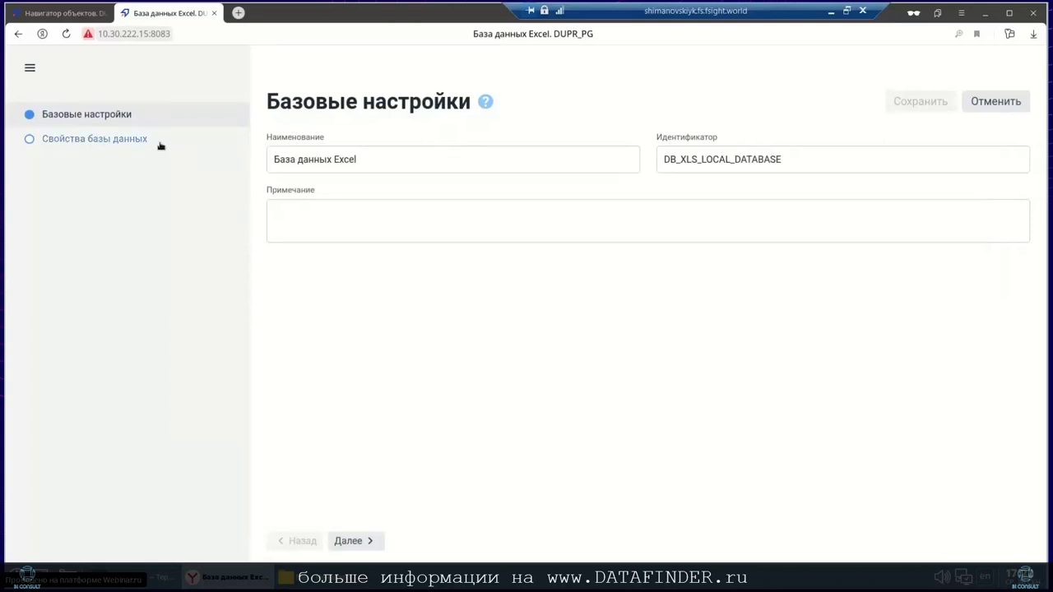
left_click(113, 140)
left_click(312, 185)
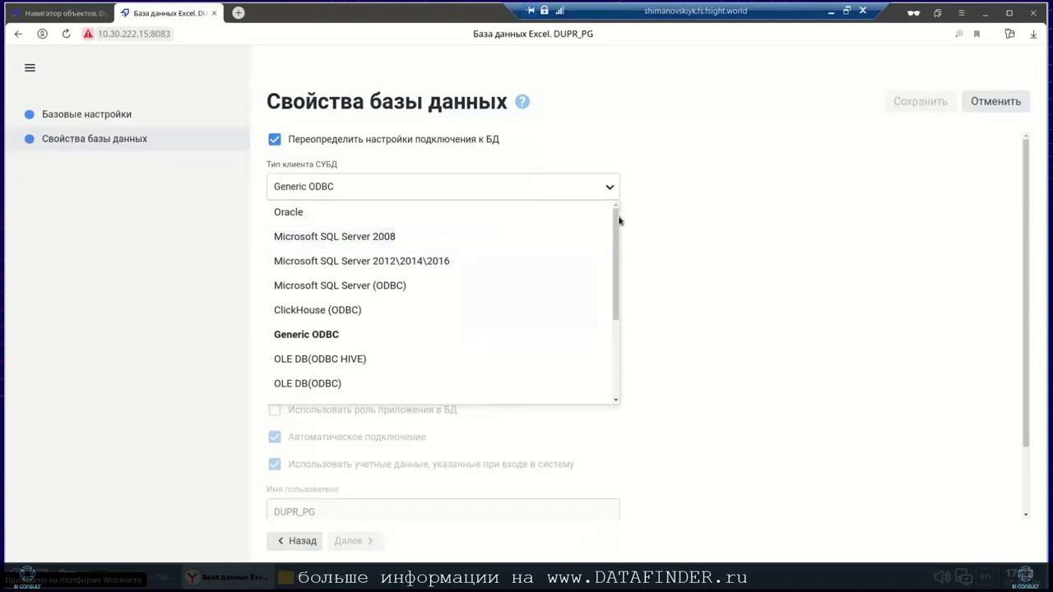
left_click_drag(619, 220, 616, 308)
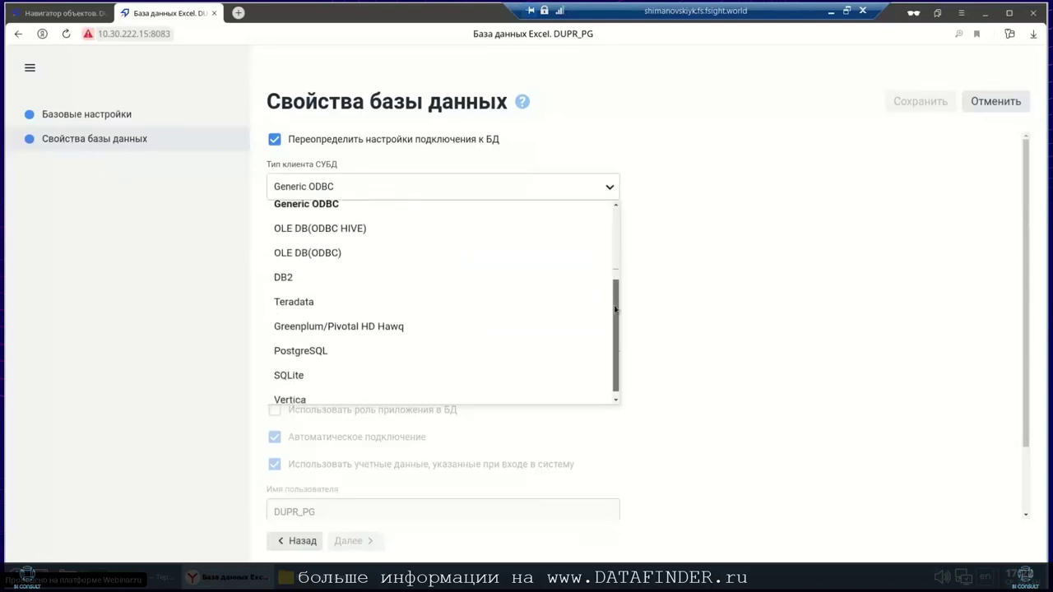
scroll(298, 323, "down", 1)
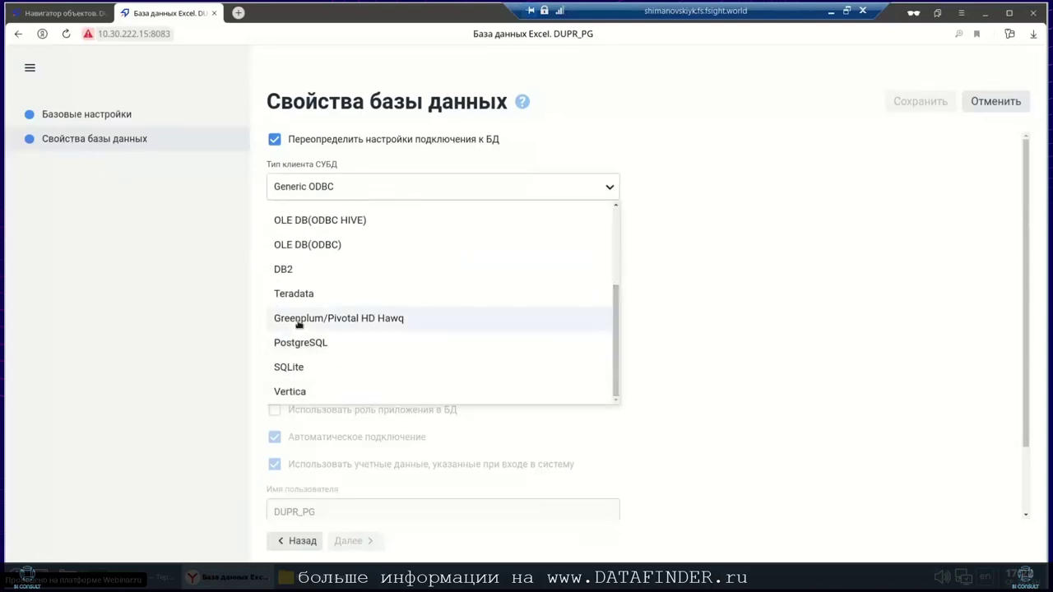
left_click(749, 244)
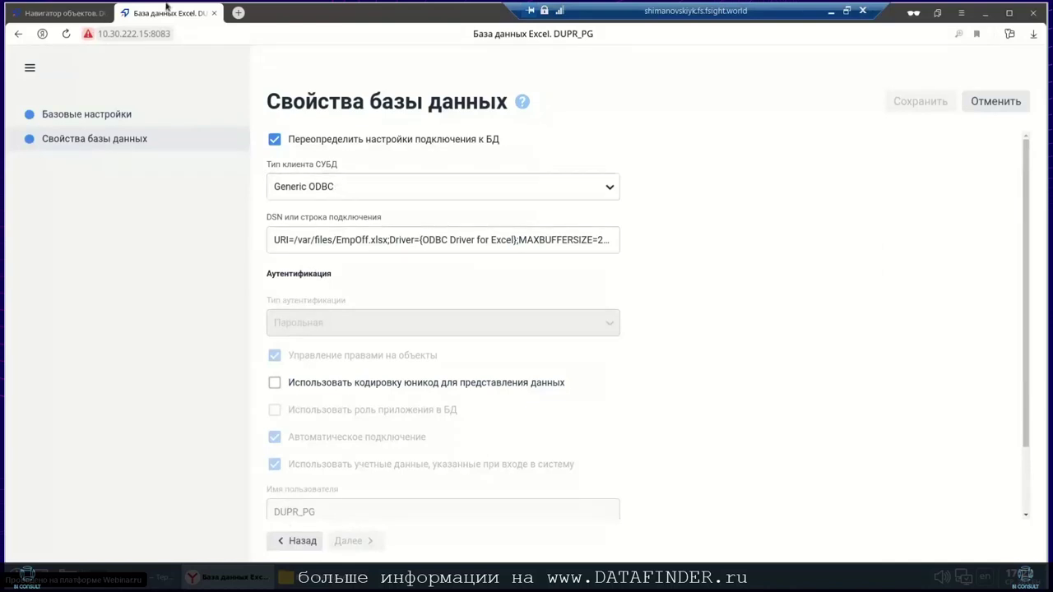
left_click(214, 14)
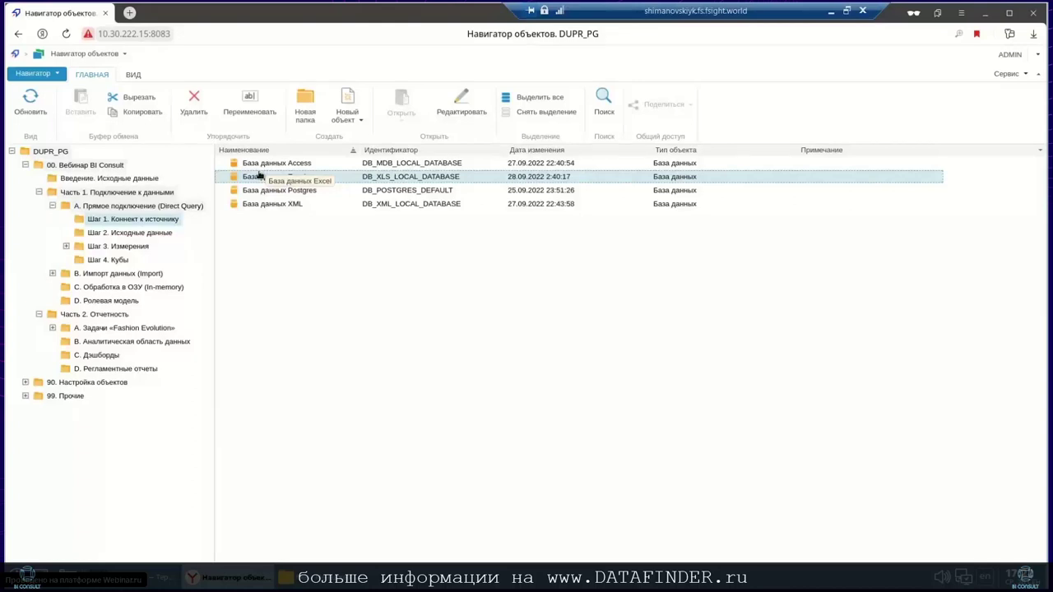
key("Up")
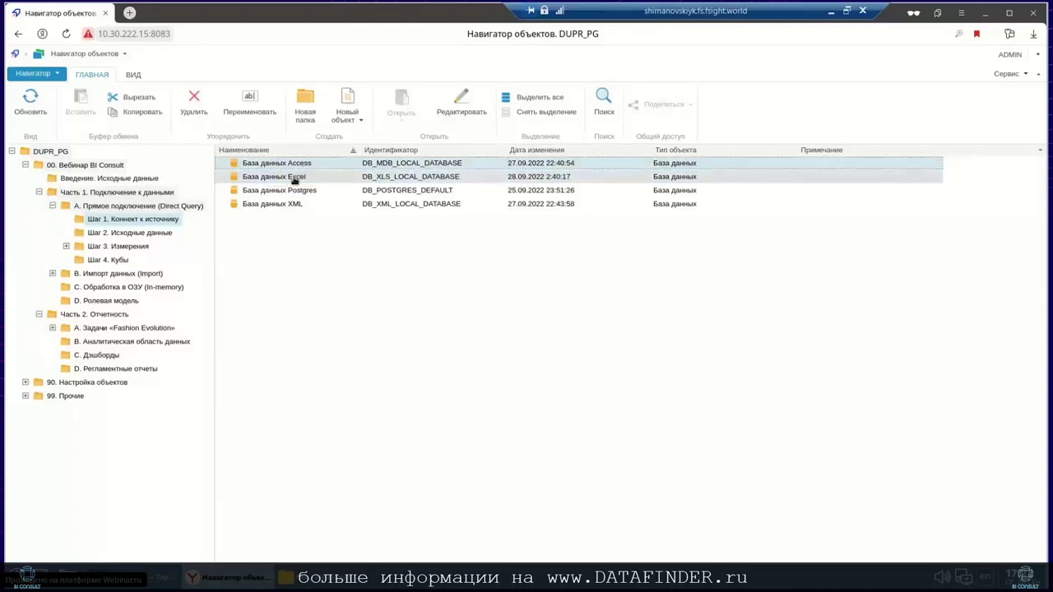
left_click(291, 205)
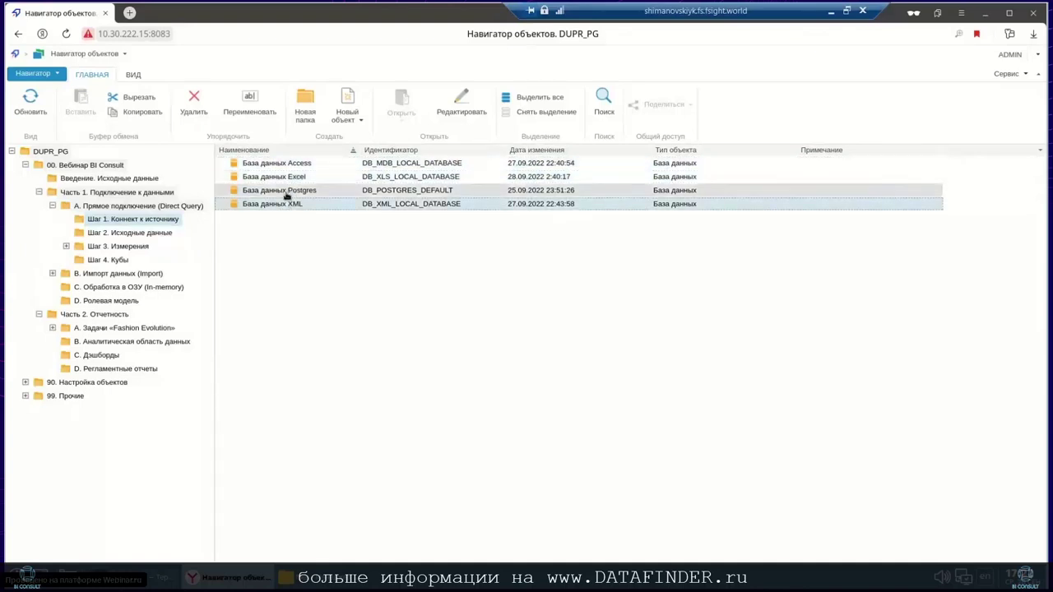
left_click(286, 193)
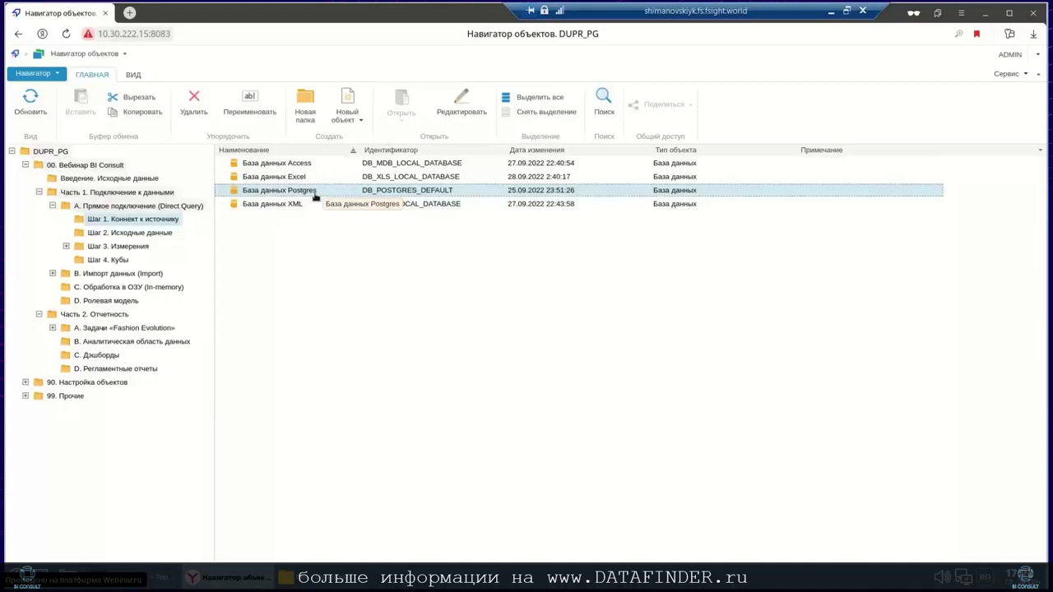
Validate and run the query "Запрос Employees [Excel]" from the folder "Шаг 2. Исходные данные", and close it after viewing its rows.
left_click(155, 235)
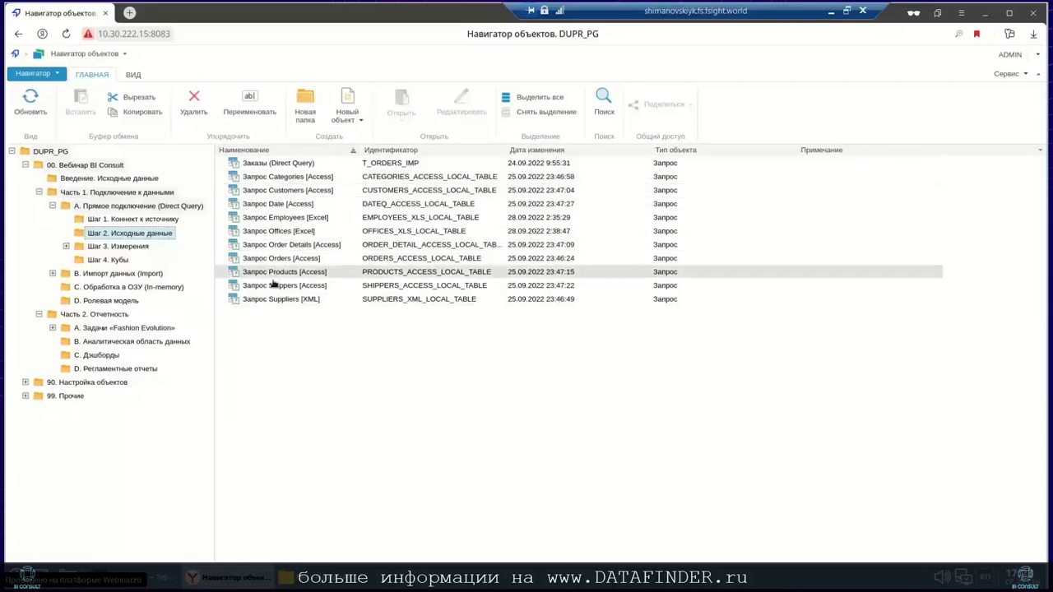
right_click(278, 219)
left_click(302, 239)
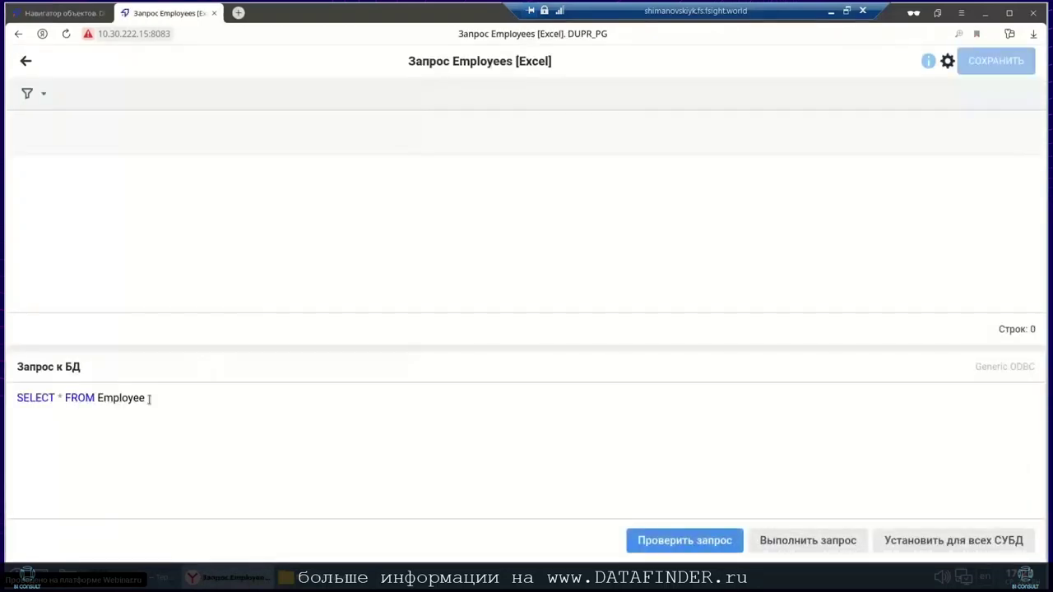
left_click(666, 540)
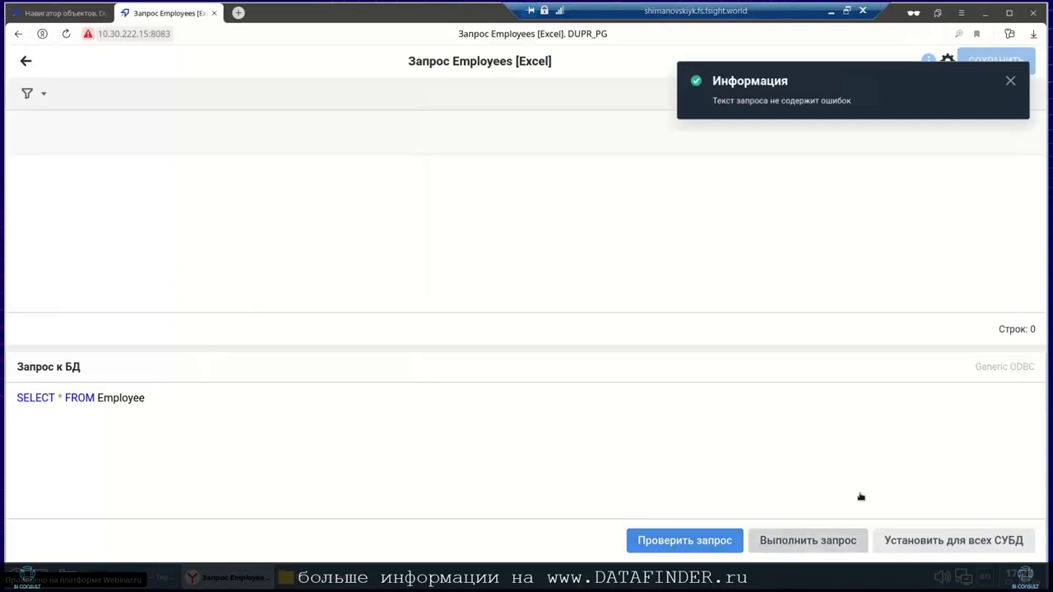
left_click(1011, 80)
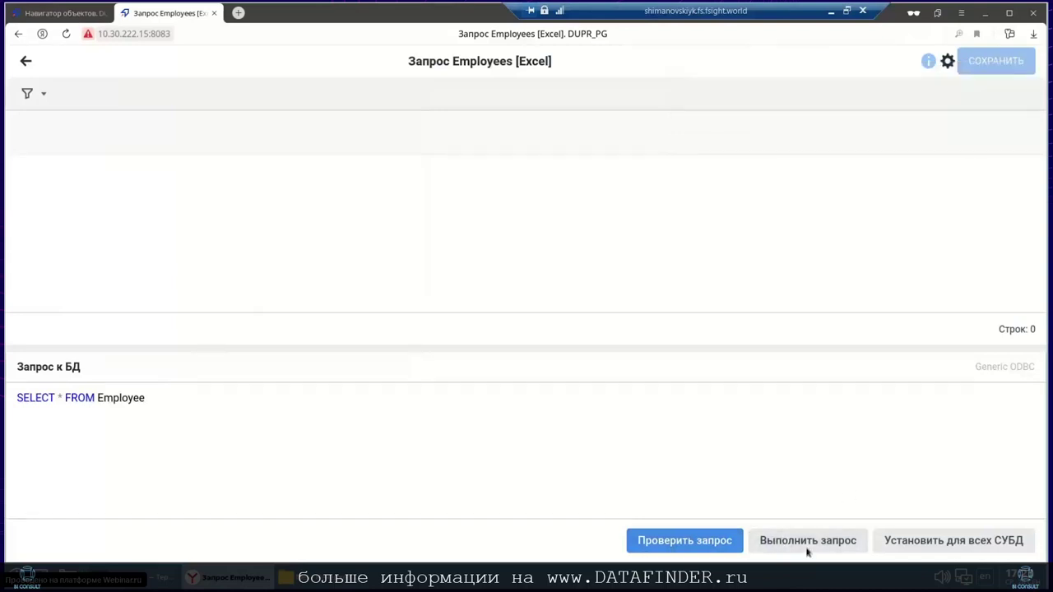
left_click(807, 549)
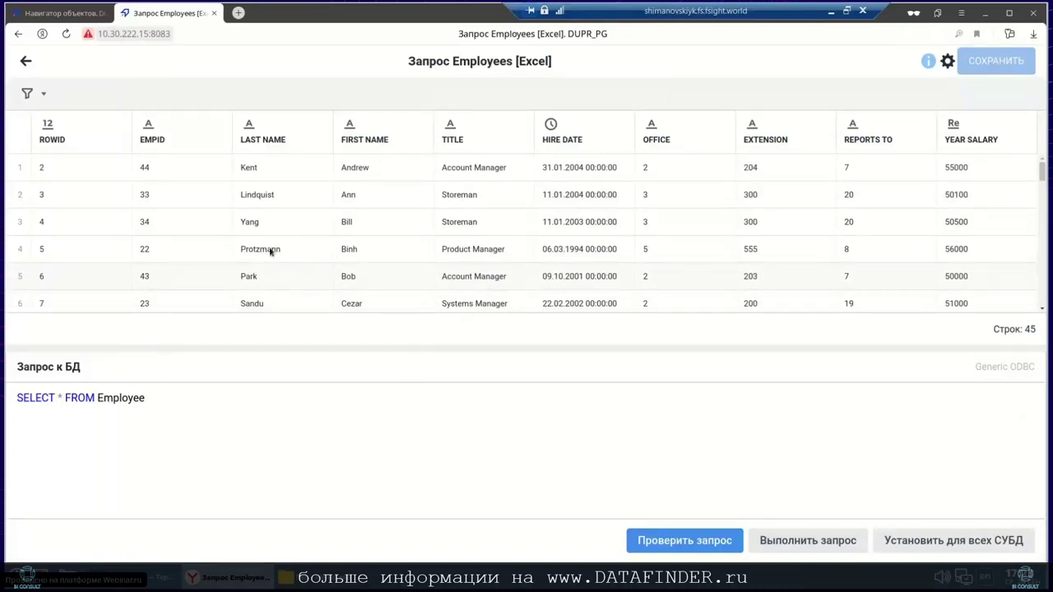
left_click(215, 14)
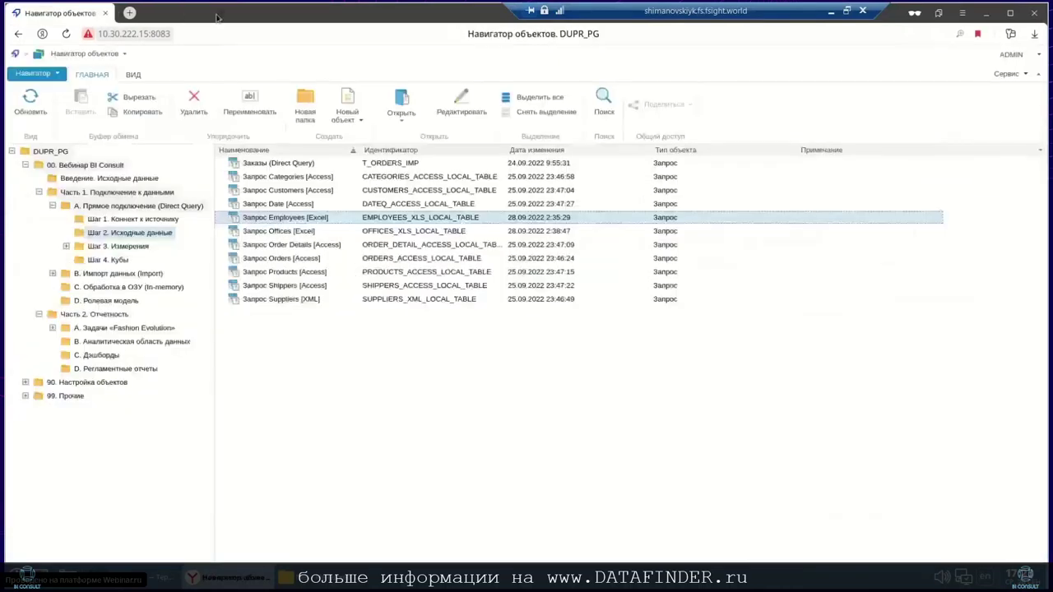
Open the query "Заказы (Direct Query)" for editing, examine its full SQL text, and close it.
right_click(254, 163)
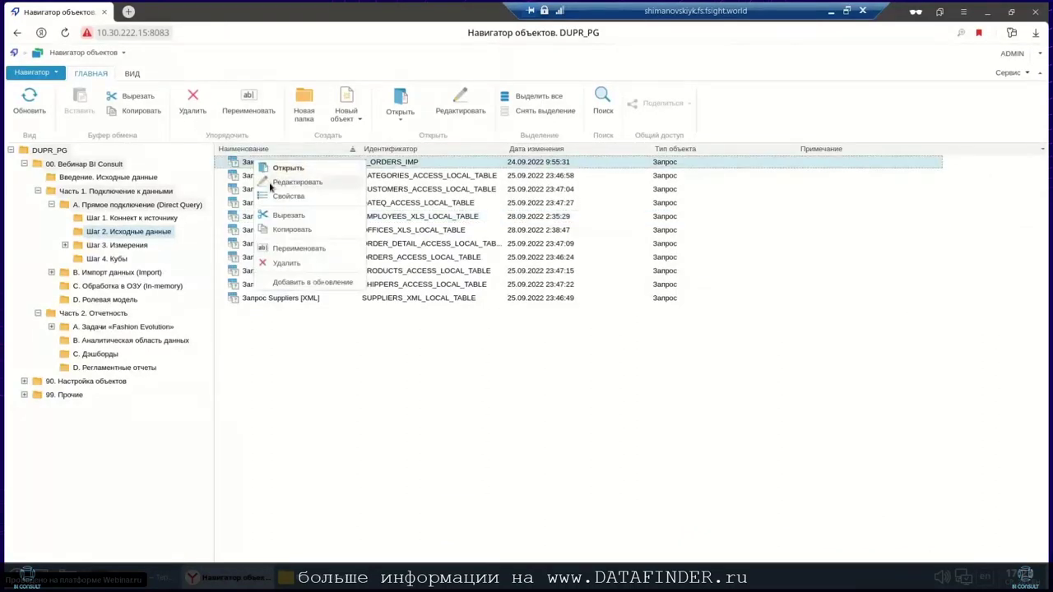
left_click(269, 188)
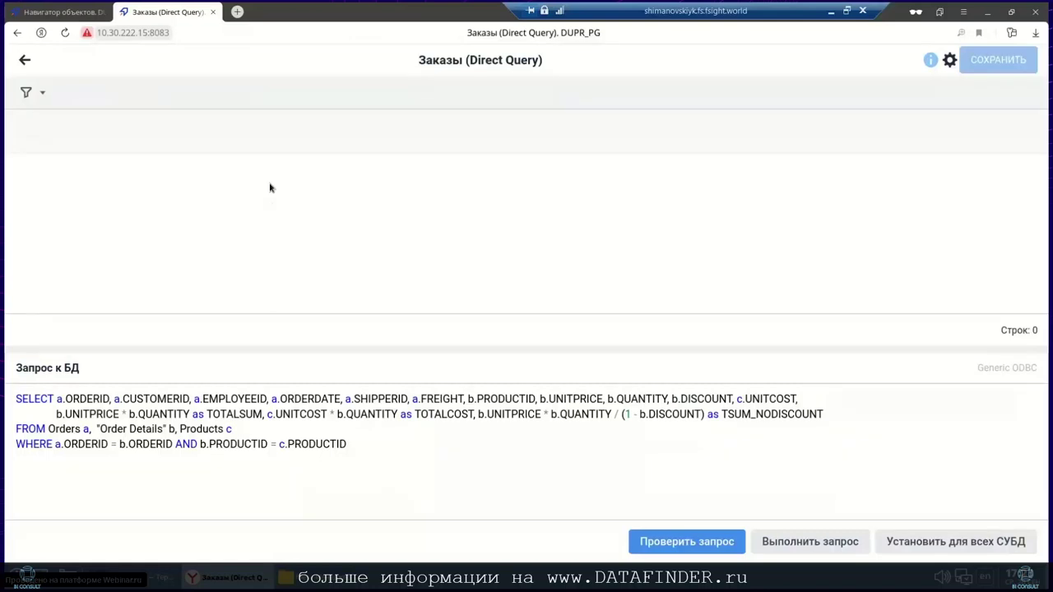
left_click_drag(347, 444, 16, 399)
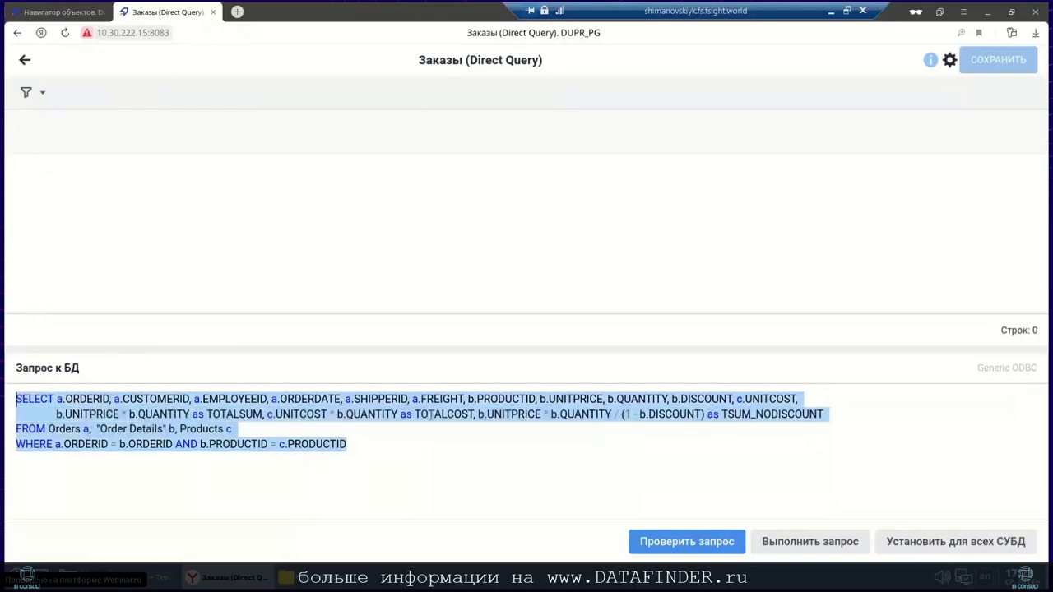
left_click(489, 415)
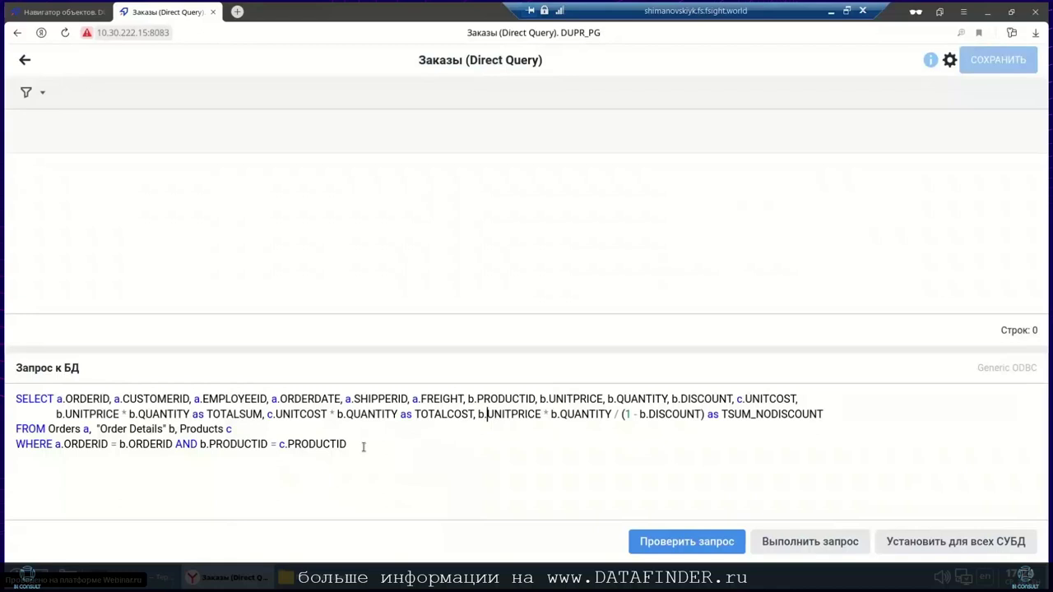
left_click(213, 11)
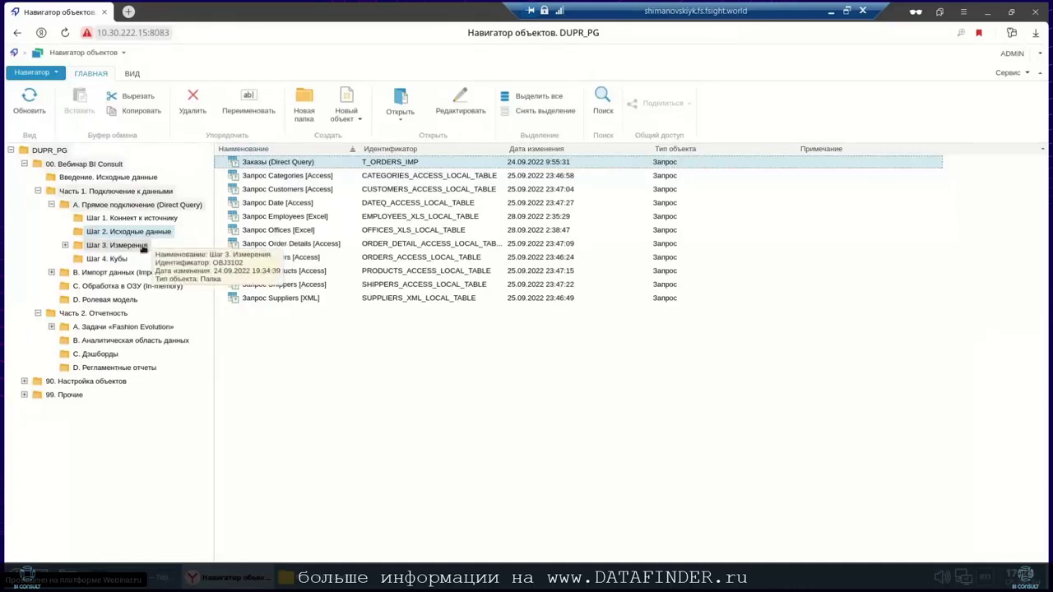
Open the "Менеджеры" dictionary from the folder "Шаг 3. Измерения" for editing and bring up its settings.
left_click(143, 248)
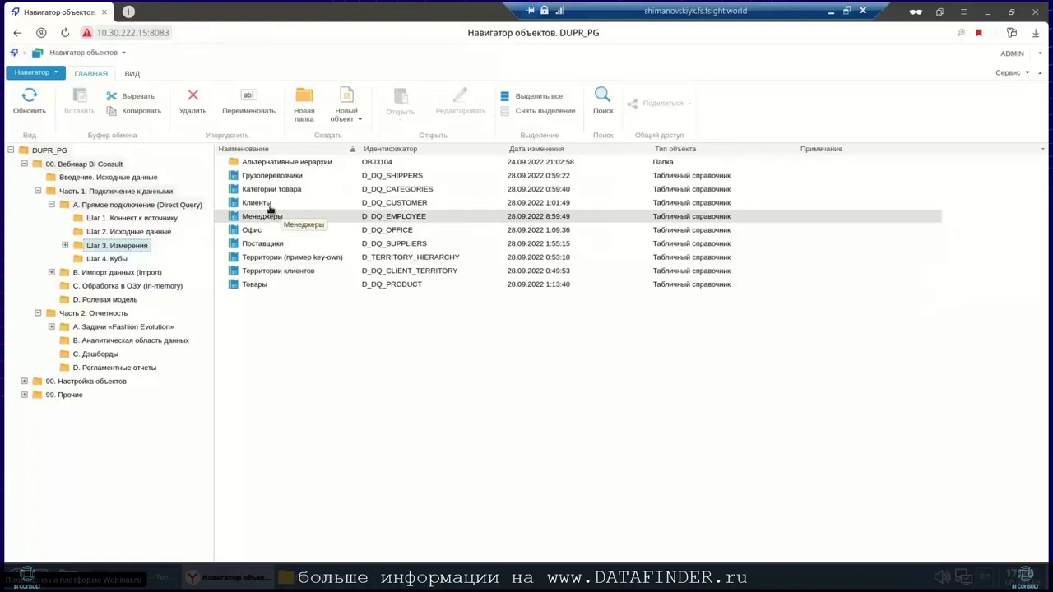
left_click(266, 218)
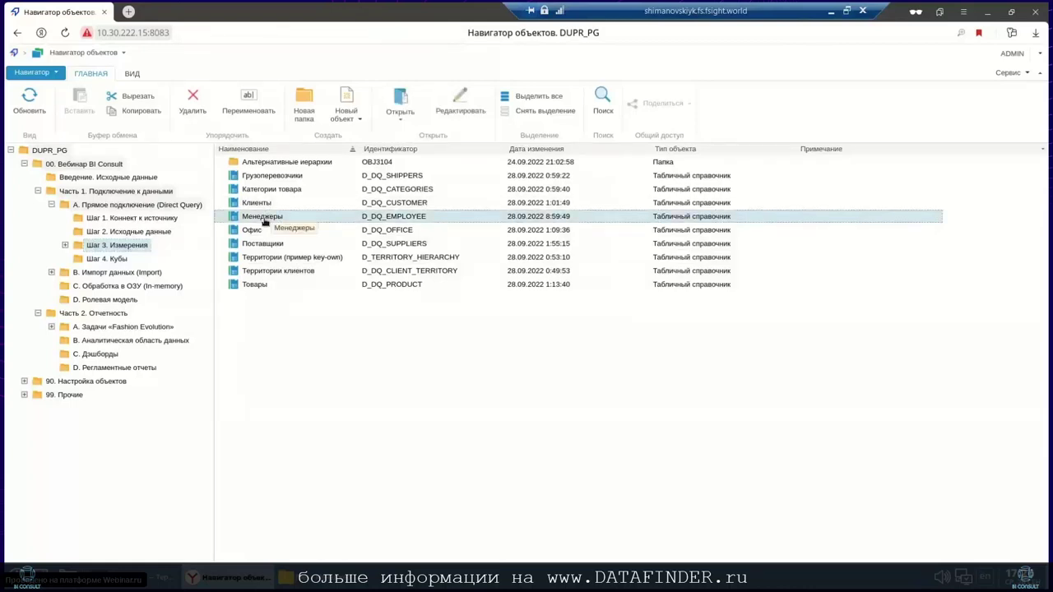
right_click(265, 222)
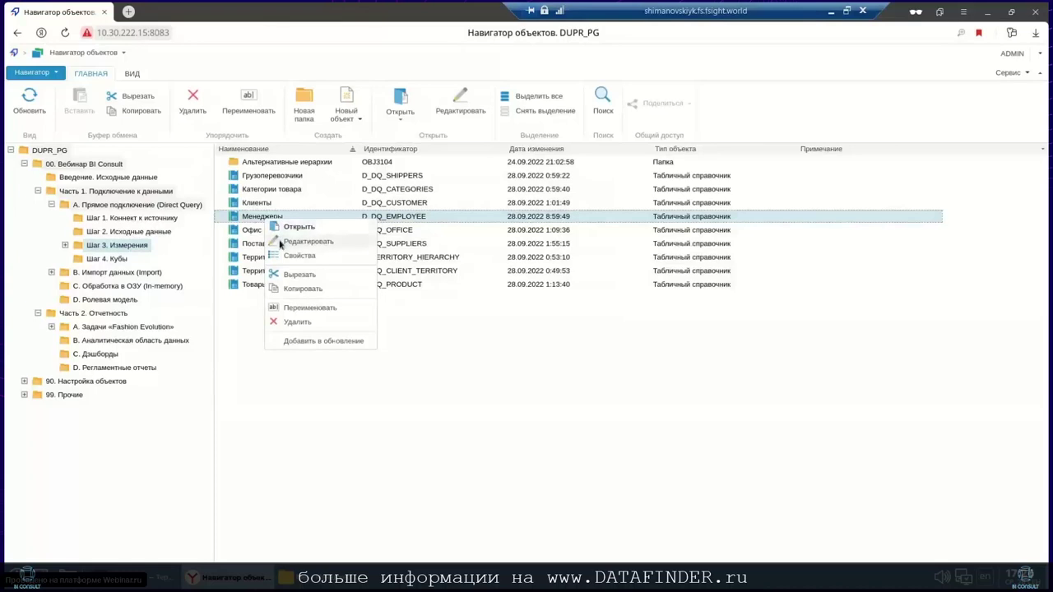
left_click(279, 242)
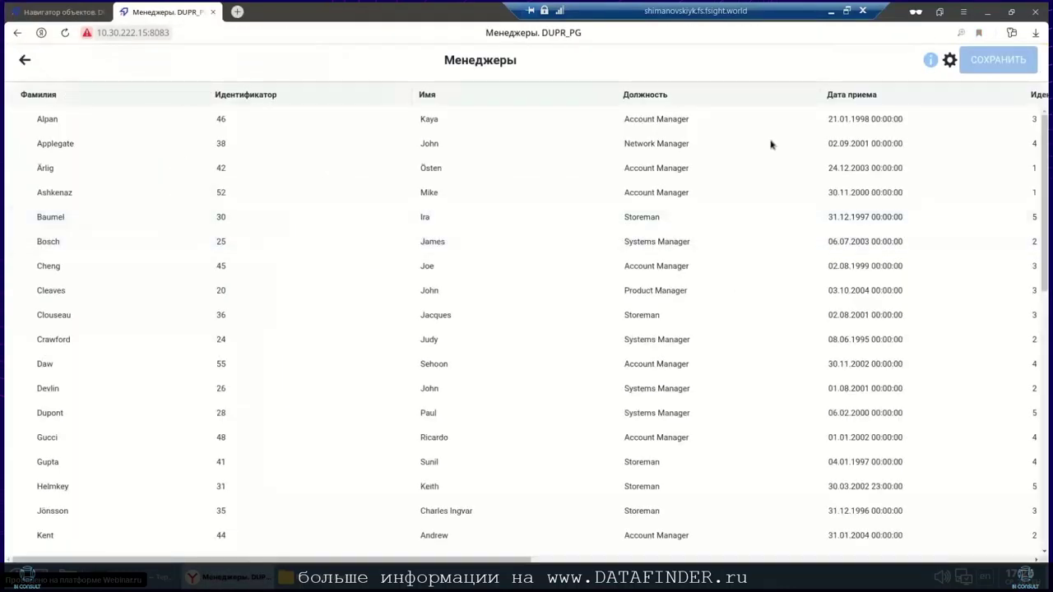
left_click(949, 61)
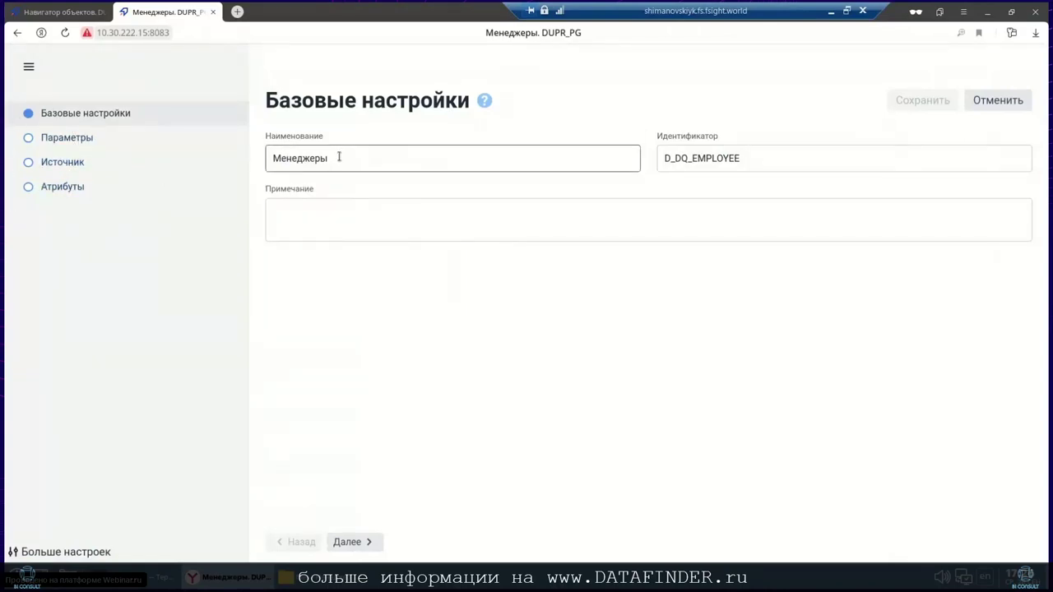
Examine the dictionary's name and data source, and browse the tree of queries that can serve as its source.
left_click_drag(338, 157, 259, 161)
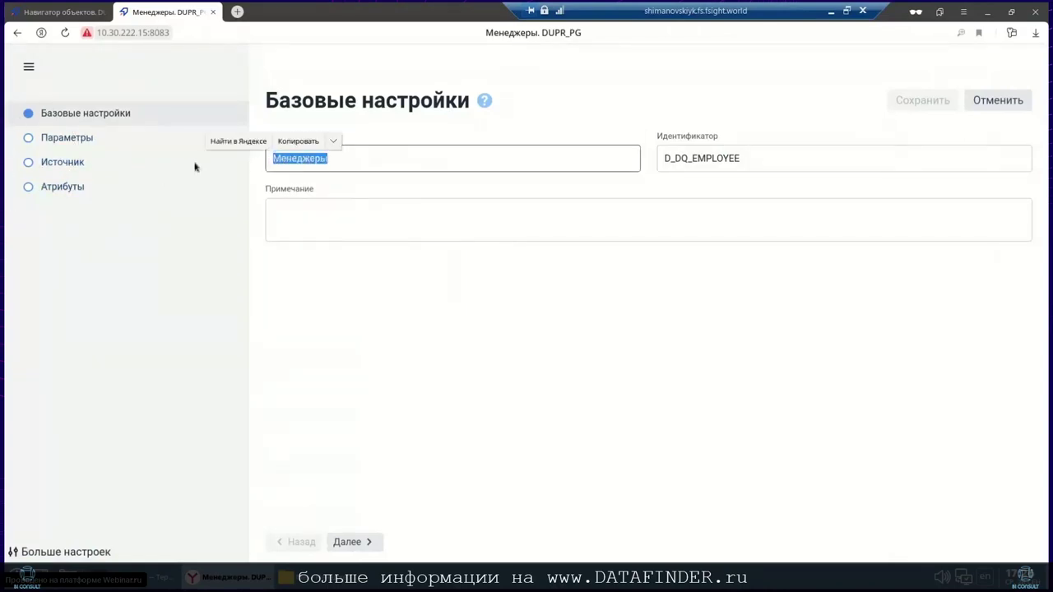
left_click(72, 163)
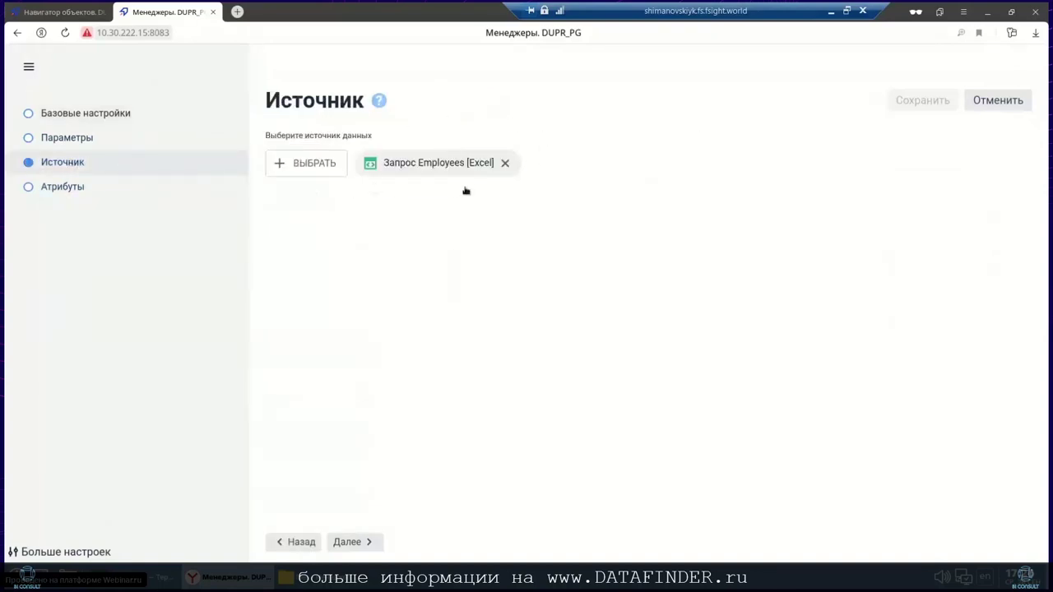
left_click(306, 164)
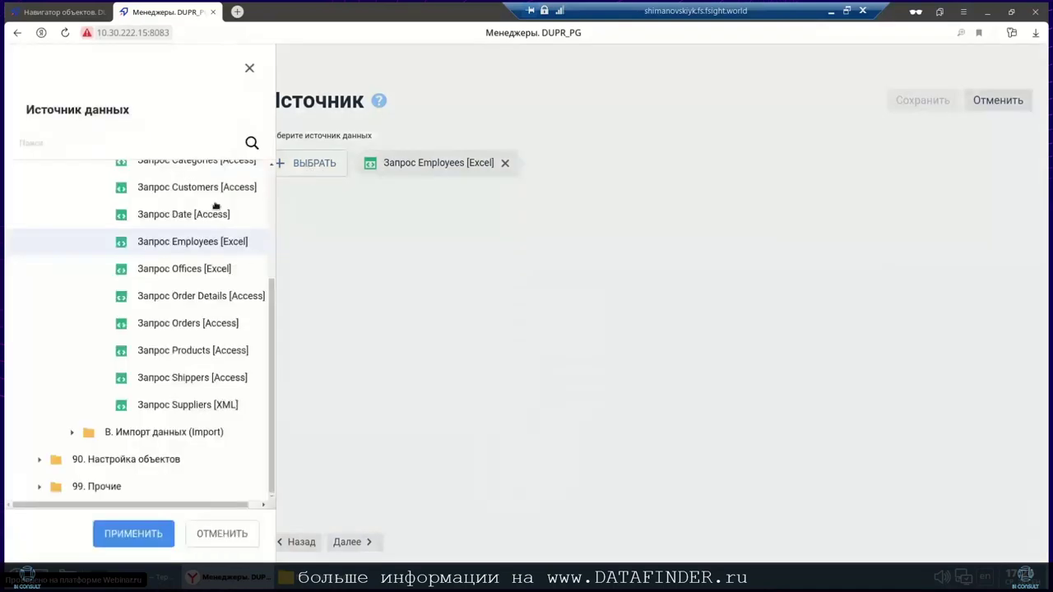
left_click_drag(274, 319, 264, 210)
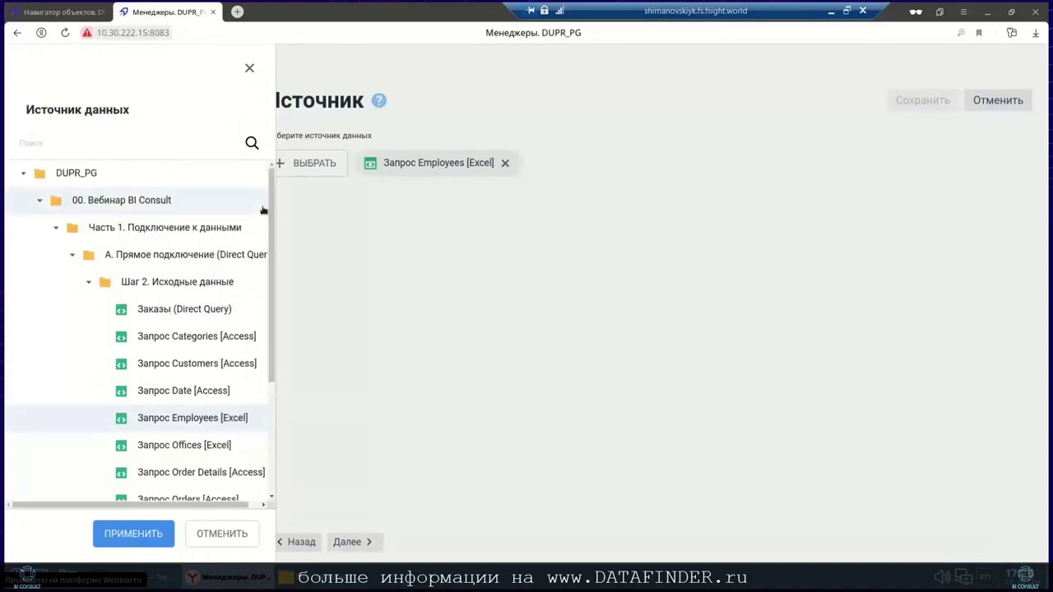
left_click(249, 68)
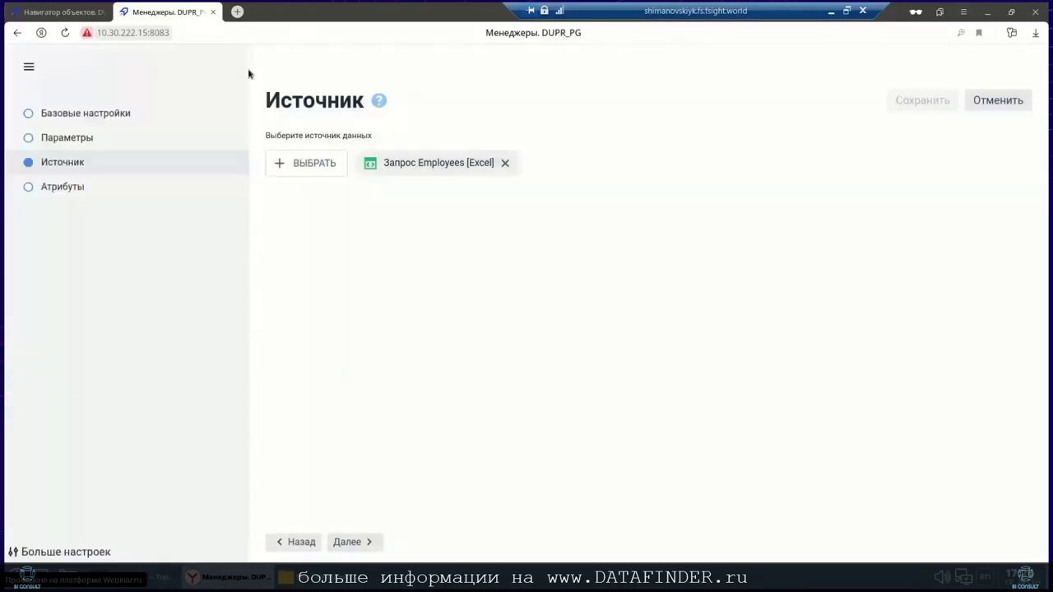
Show the dictionary's attributes and open the properties of the "Идентификатор" attribute.
left_click(121, 189)
left_click(318, 207)
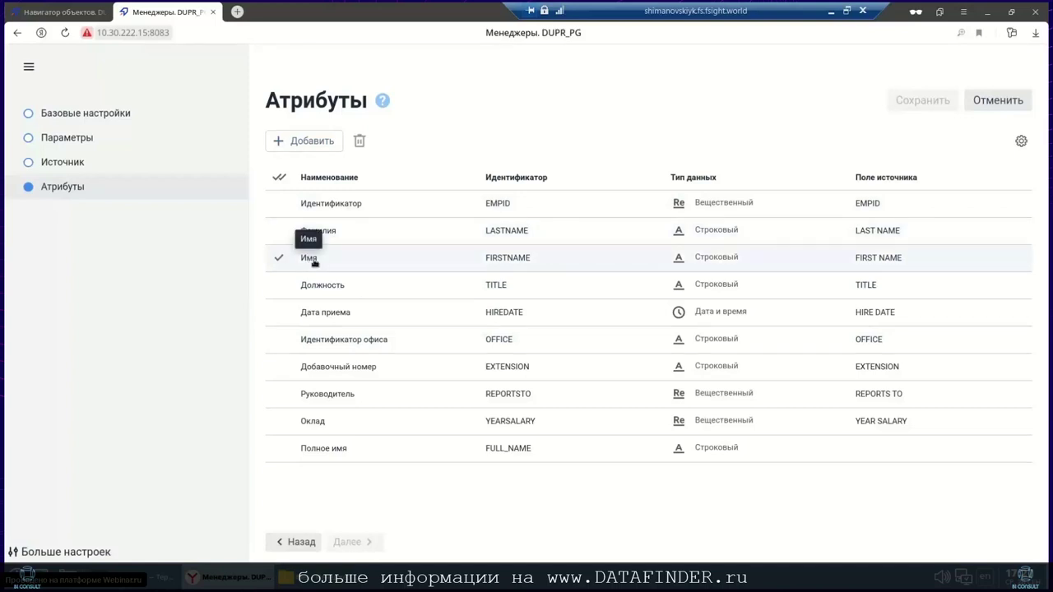
left_click(361, 206)
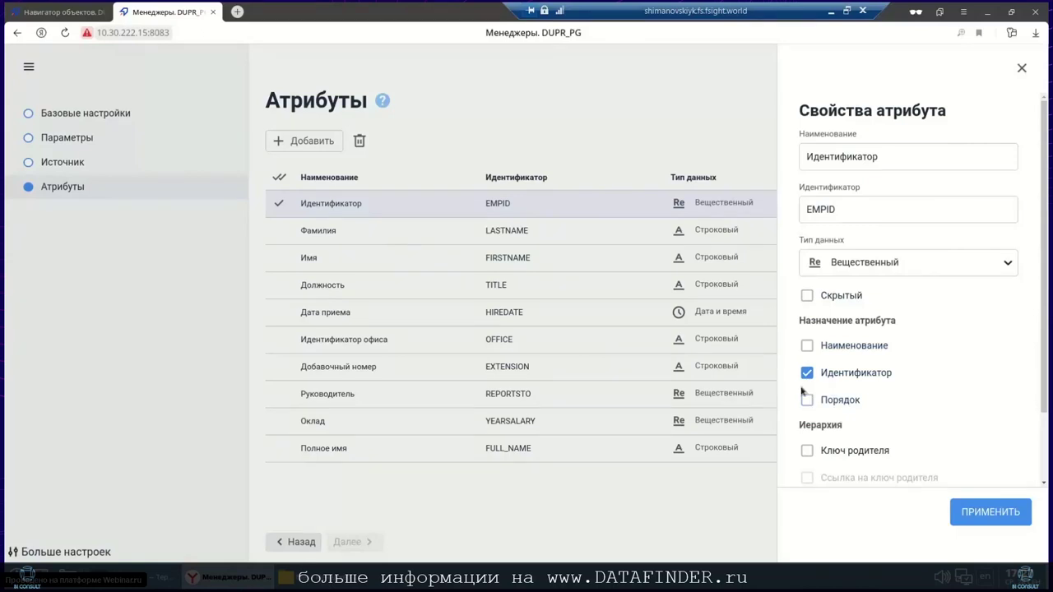
Examine the purpose and hierarchy options of the "Идентификатор" attribute, and close its properties and the "Менеджеры" dictionary settings.
left_click_drag(1042, 328, 1042, 345)
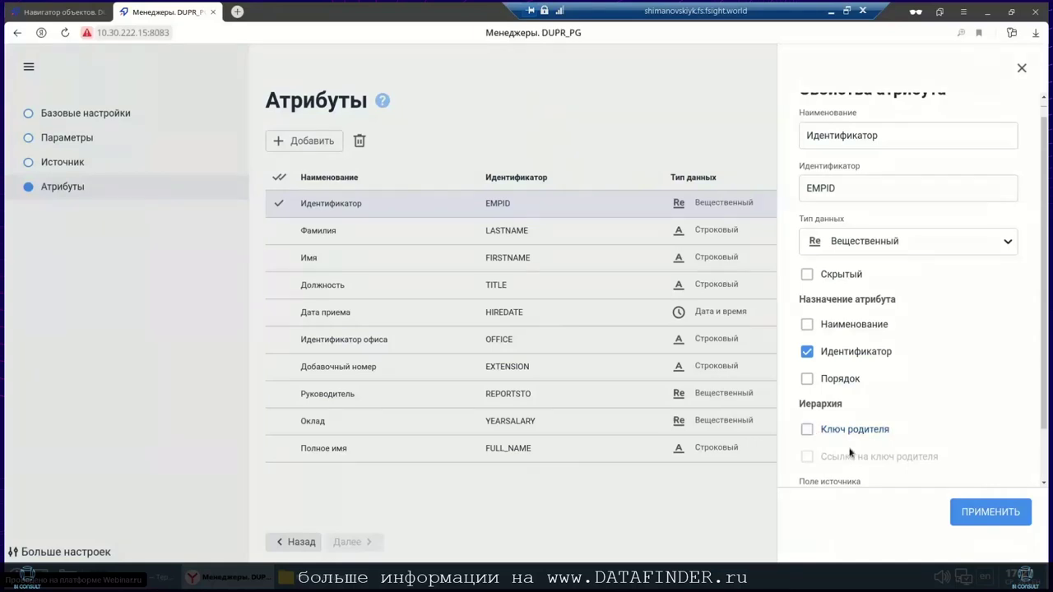
left_click(1022, 69)
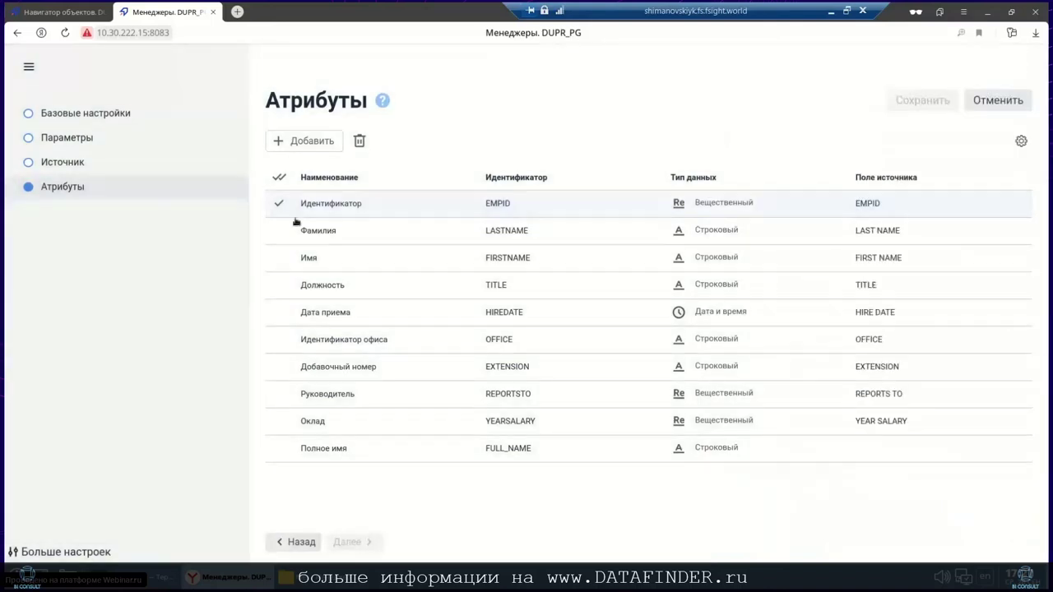
left_click(214, 11)
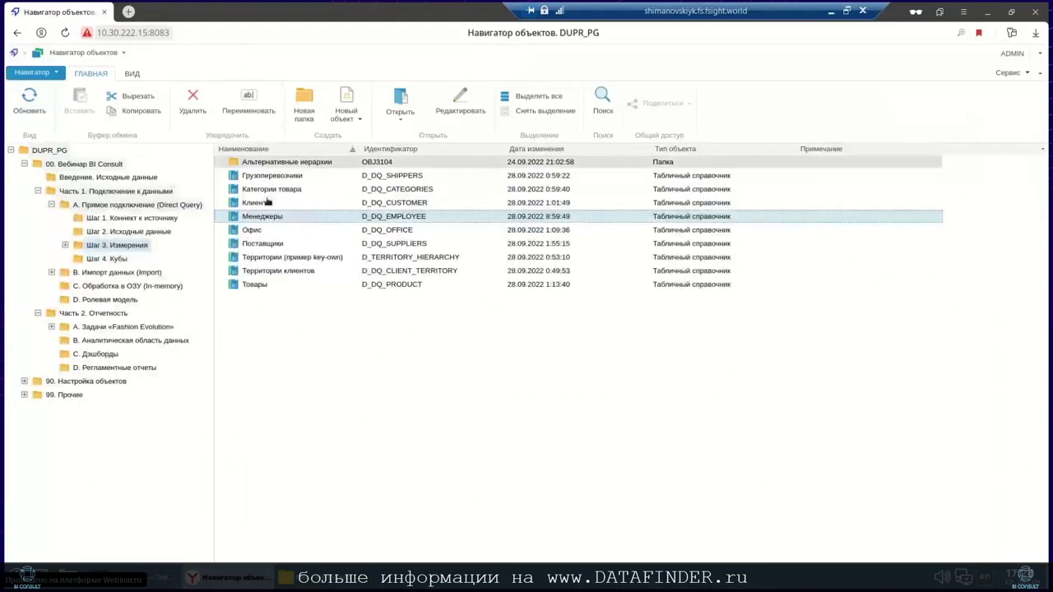
Open the "Менеджеры" dictionary for viewing, look through its records to the end of the list, and close it.
right_click(254, 219)
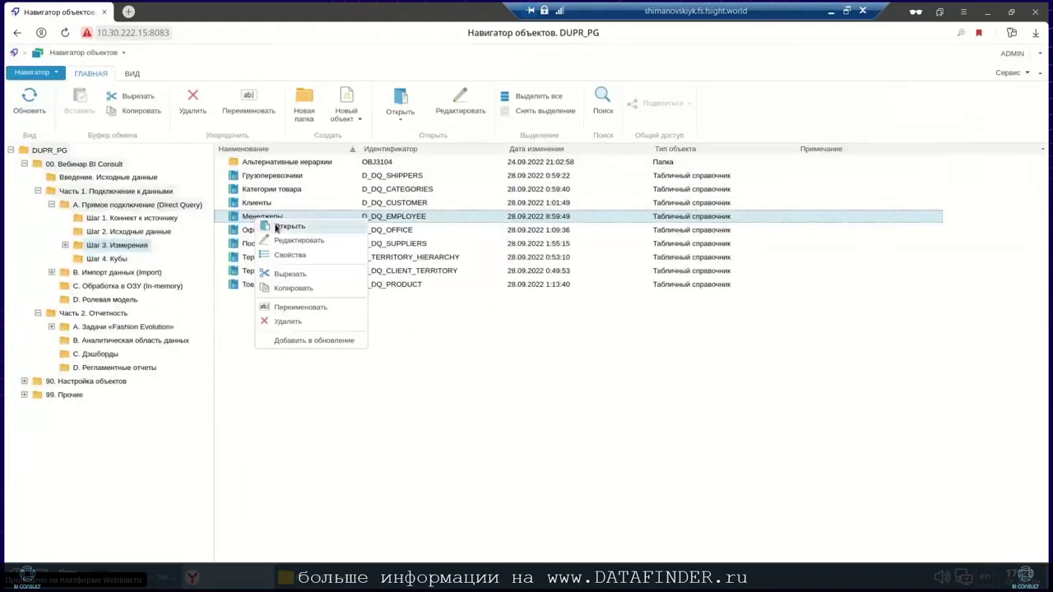
left_click(278, 227)
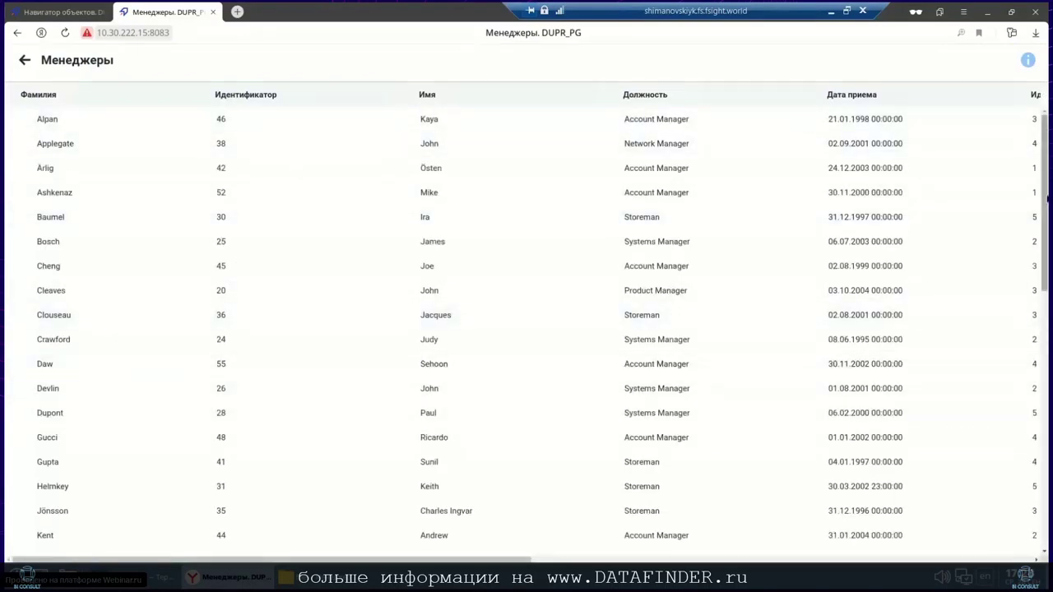
scroll(1047, 265, "down", 2)
scroll(1047, 265, "down", 5)
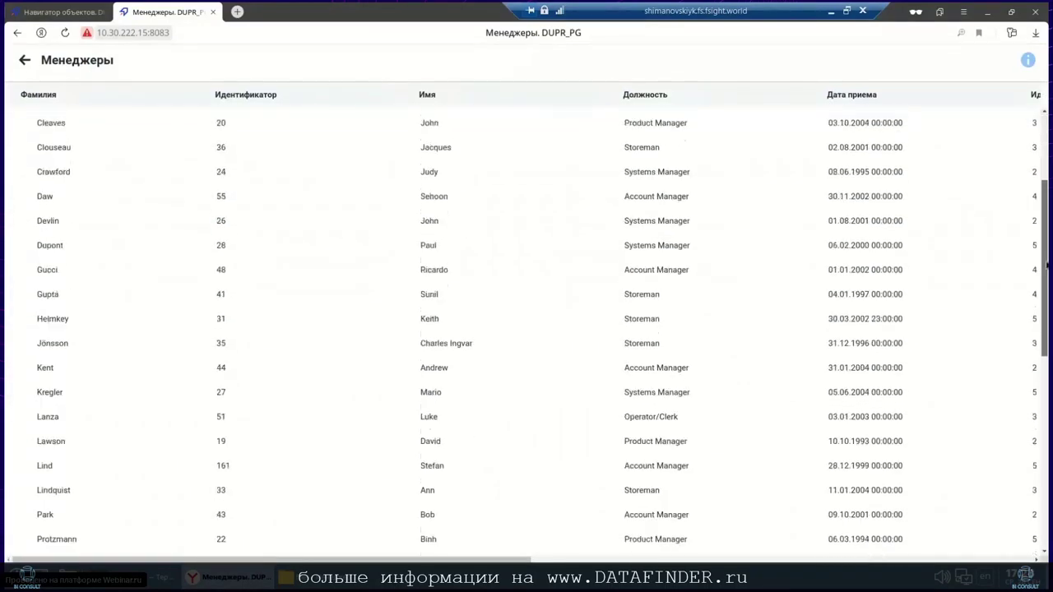
scroll(527, 329, "down", 4)
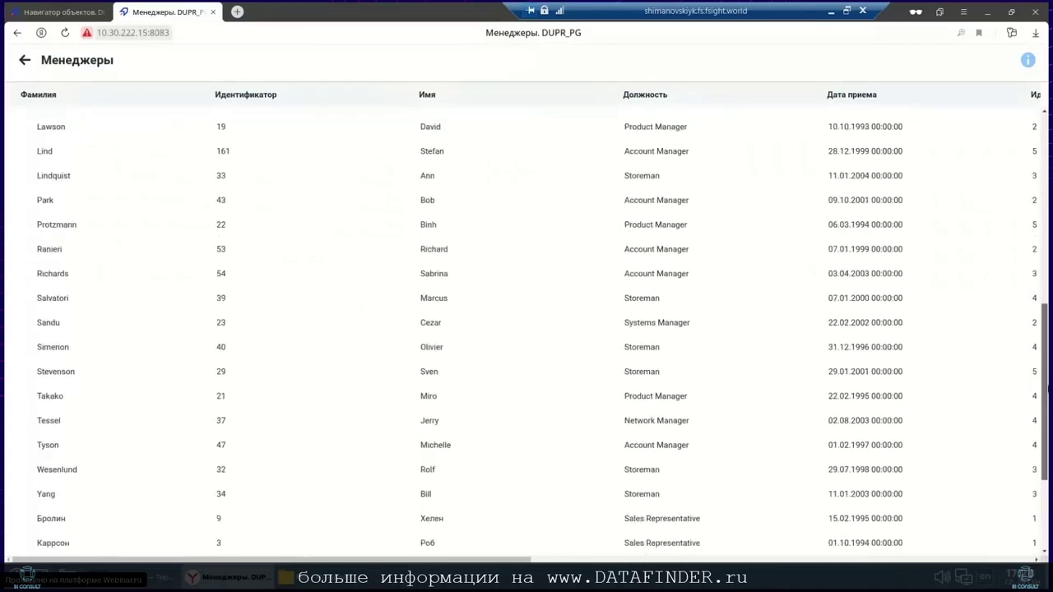
scroll(1047, 476, "down", 4)
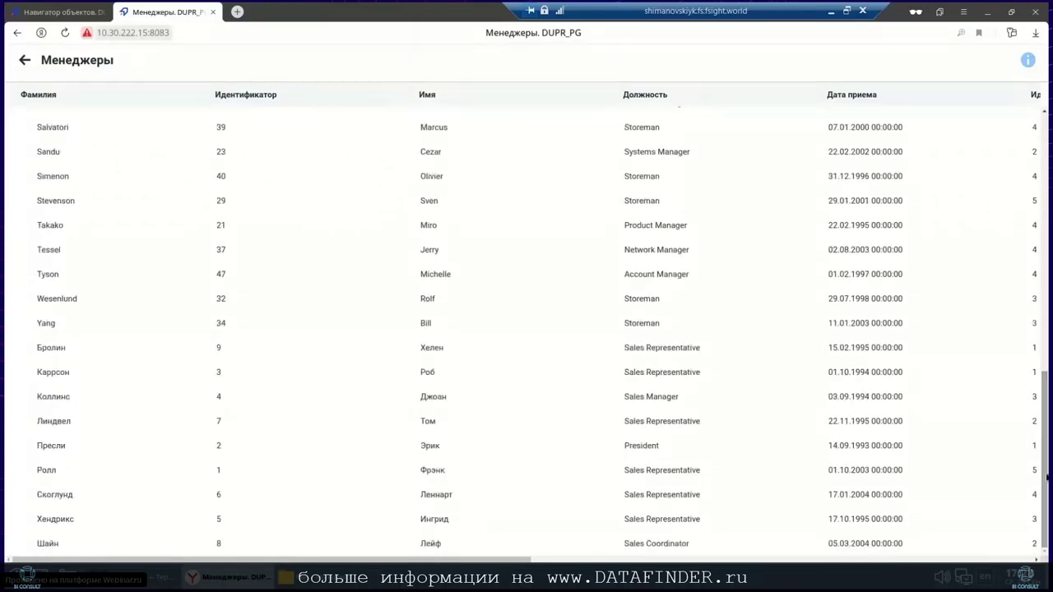
left_click(213, 12)
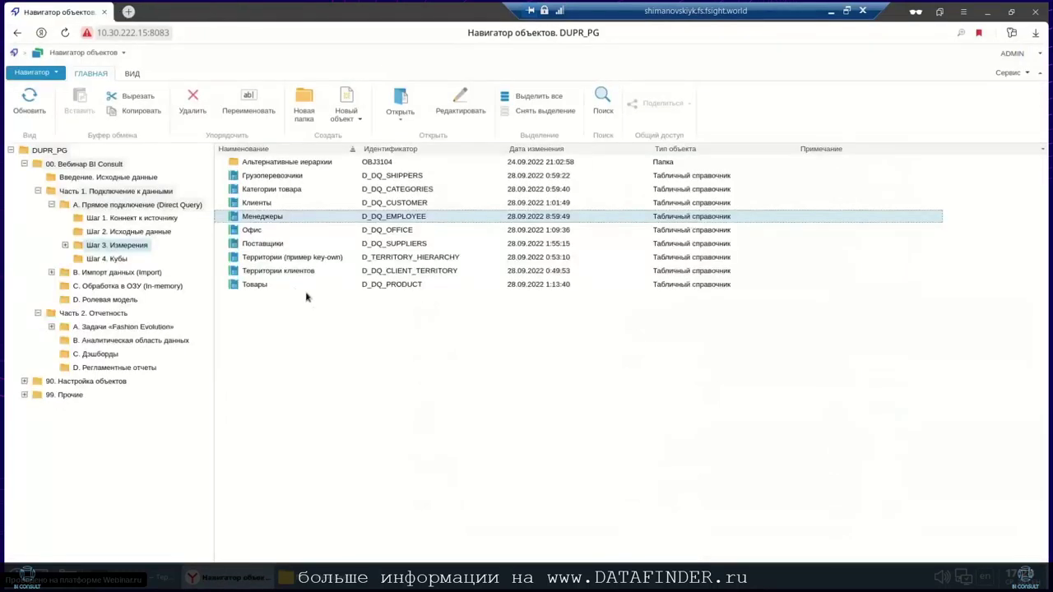
Open the dictionary "Территории (пример key-own)", expand "Австрия" to examine its child elements, and close the dictionary.
left_click(291, 258)
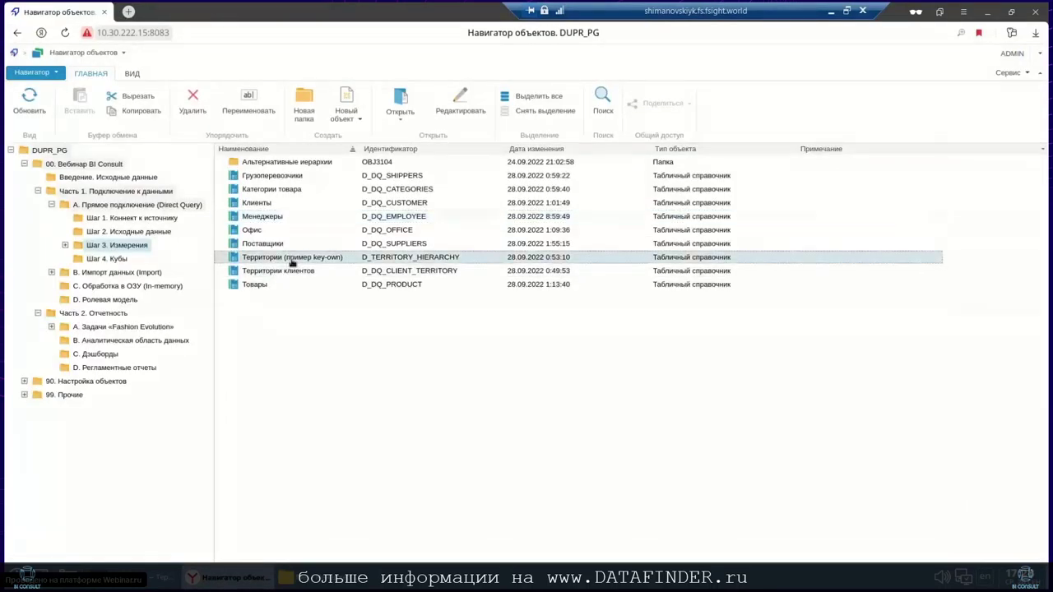
right_click(290, 258)
left_click(323, 267)
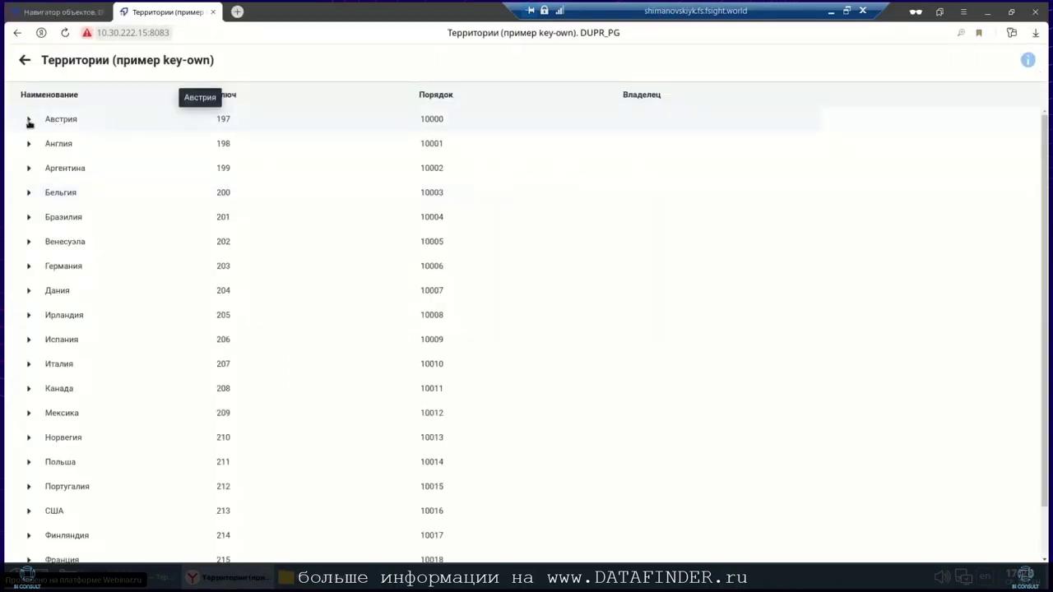
left_click(29, 121)
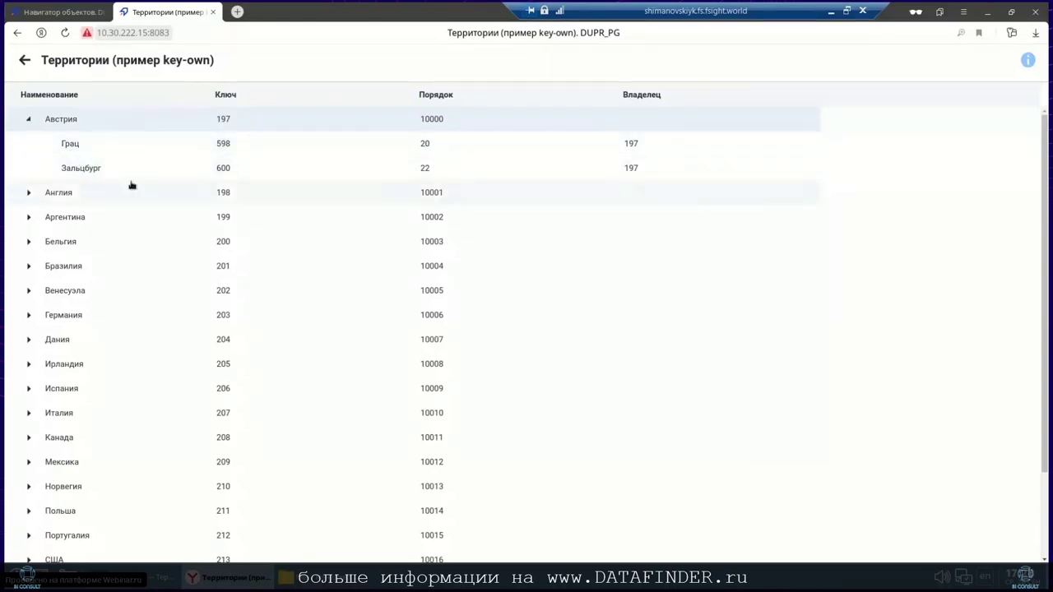
left_click(213, 11)
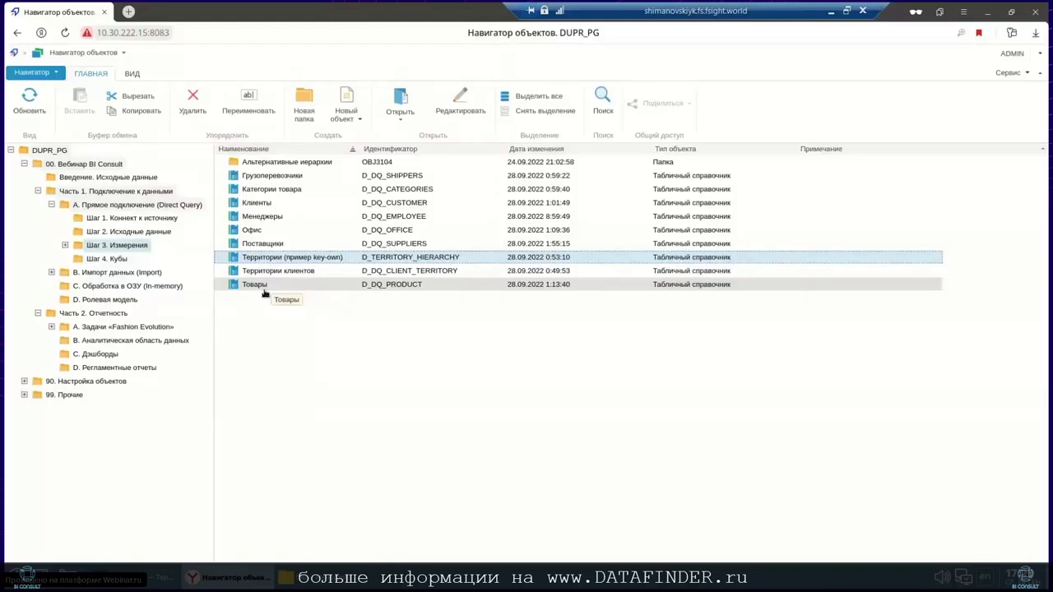
Open "Товары по категориям" from the folder "Альтернативные иерархии" for editing and show its extended list of settings.
left_click(291, 166)
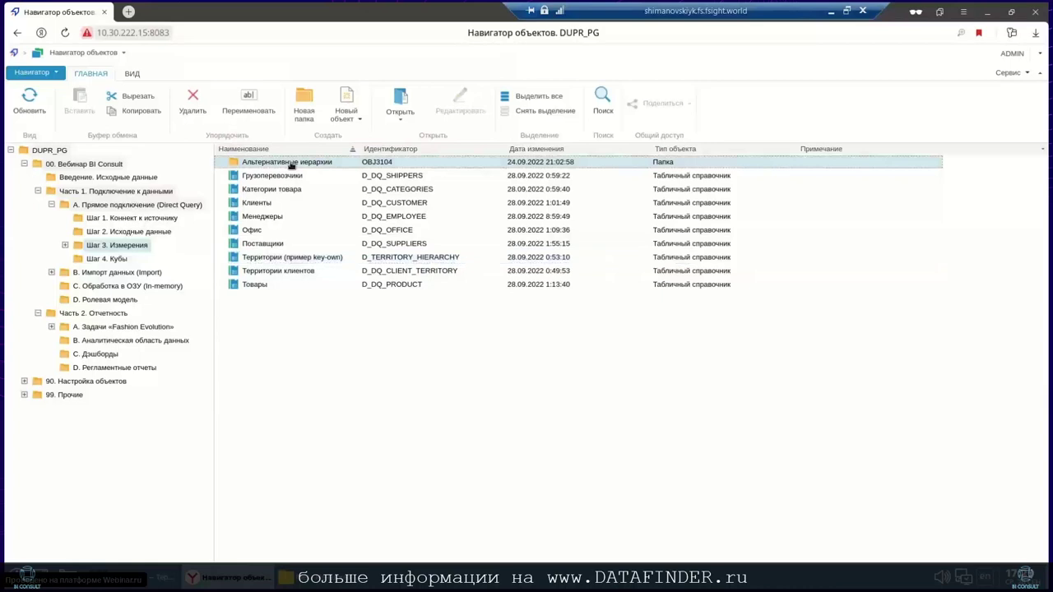
double_click(241, 163)
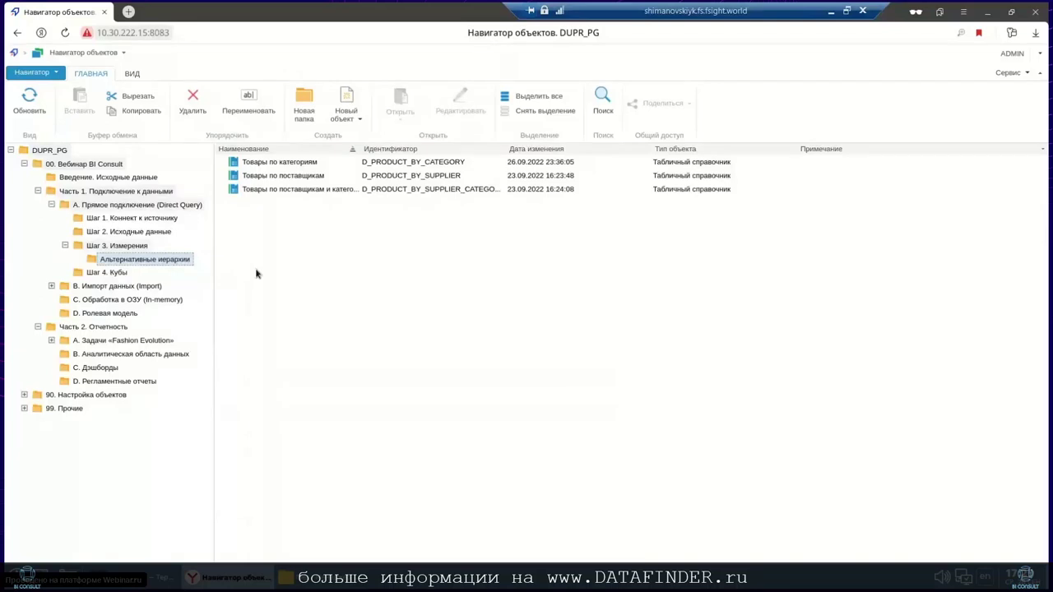
right_click(279, 163)
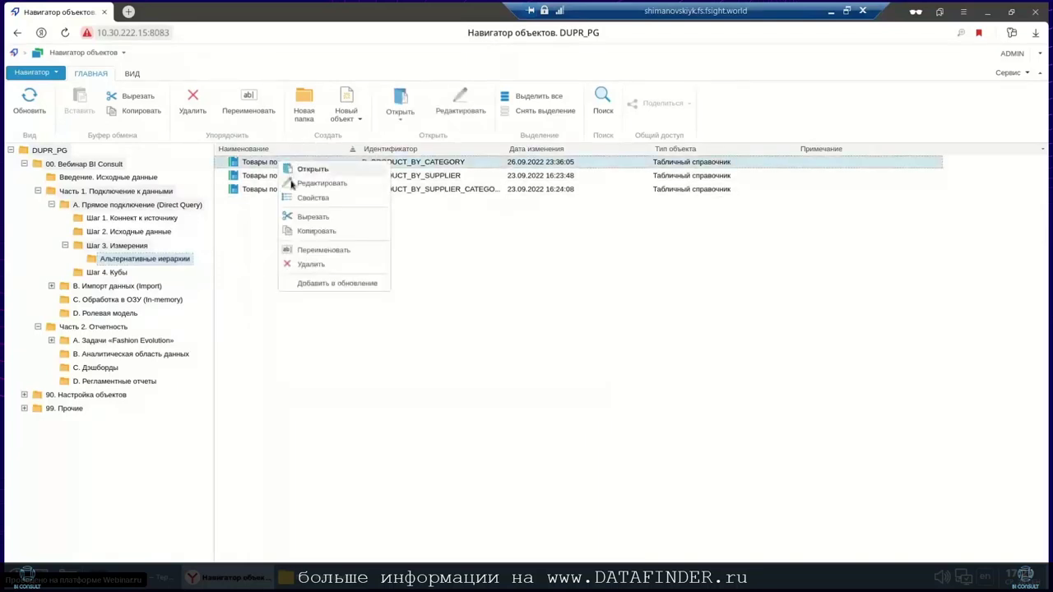
left_click(313, 183)
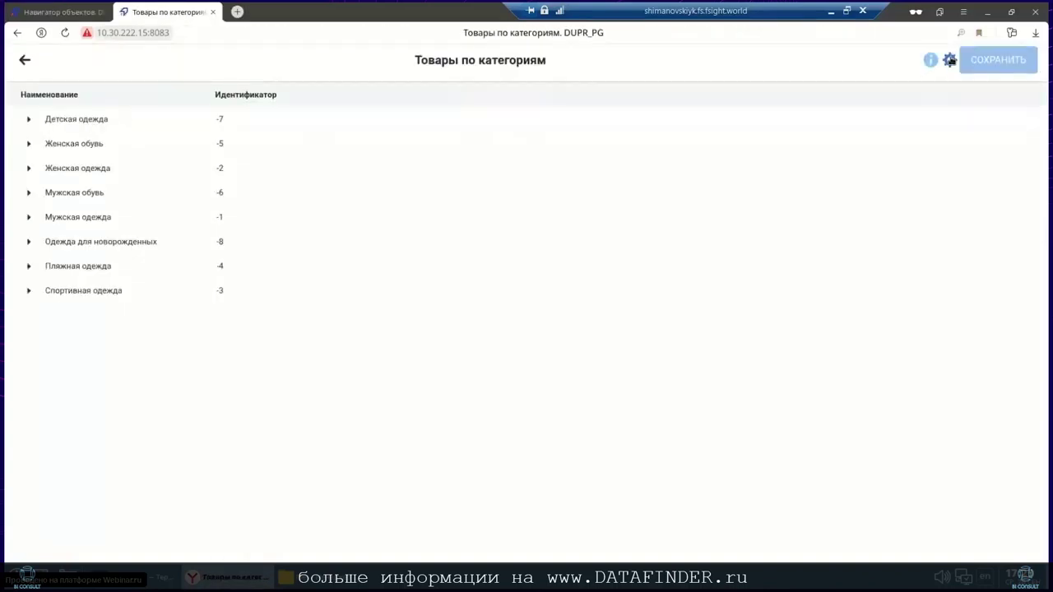
left_click(950, 60)
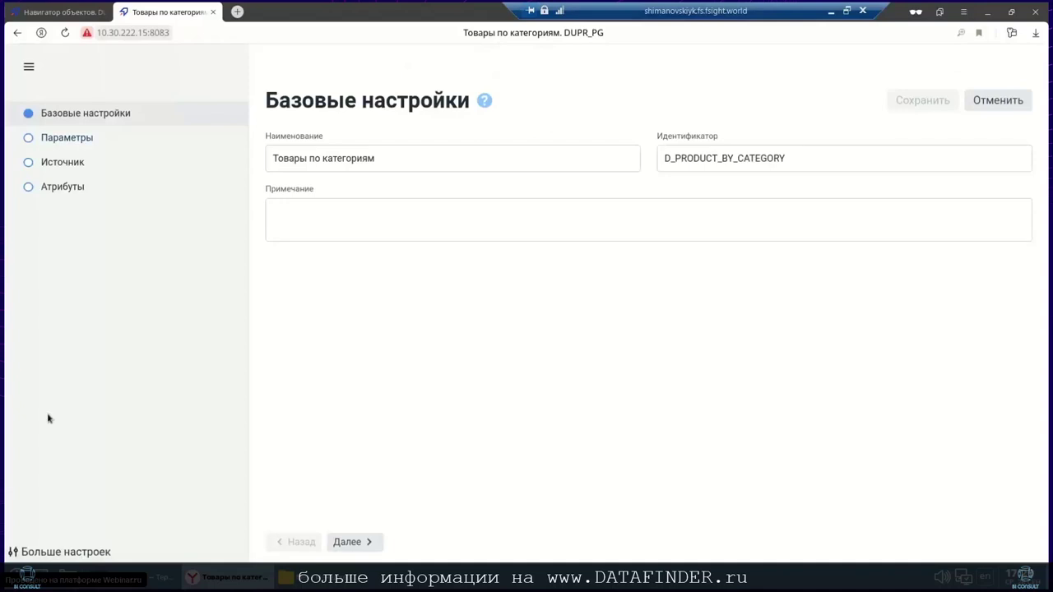
left_click(27, 554)
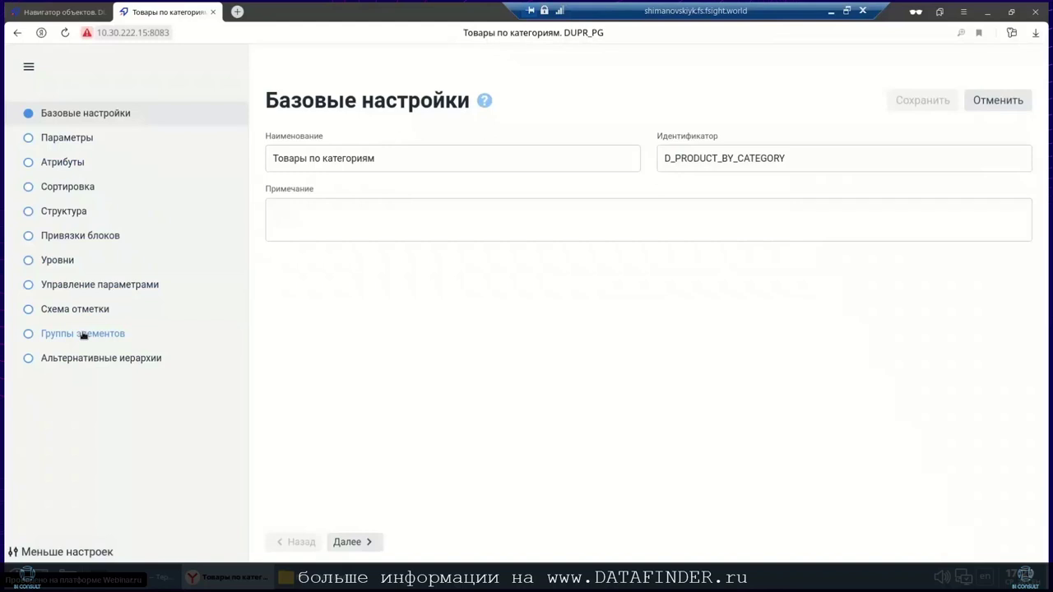
Examine the dictionary's attributes, sorting and structure, collapsing the indexes of the "Категория товаров" and "Товары" blocks.
left_click(62, 167)
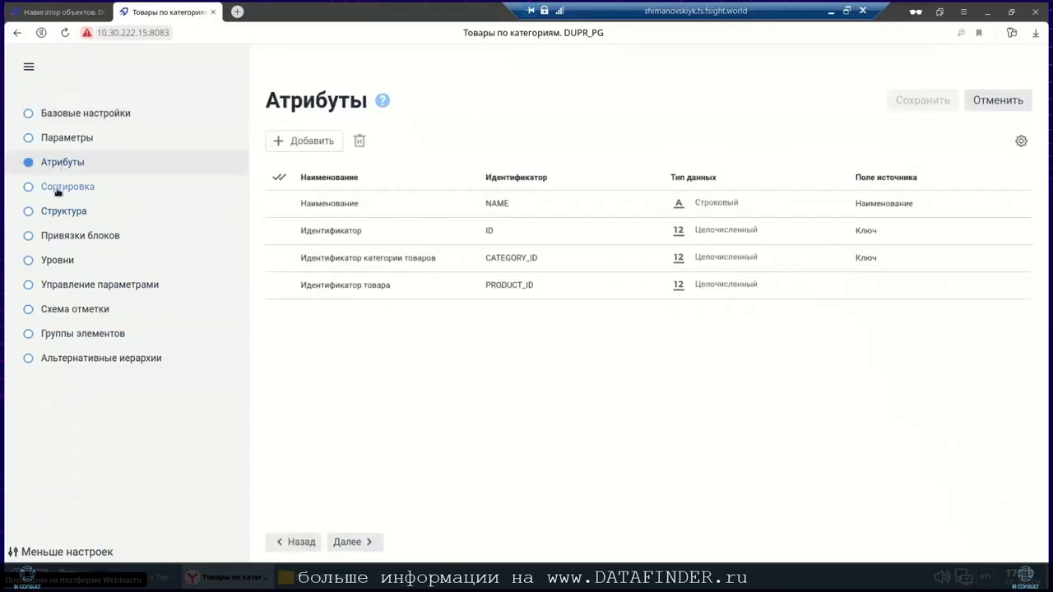
left_click(59, 189)
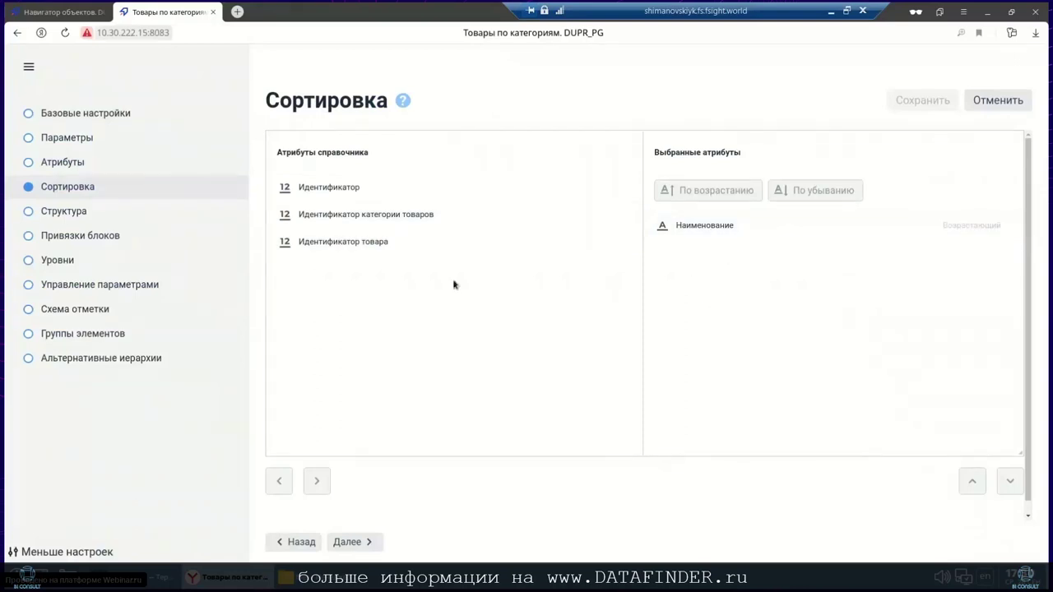
left_click(58, 213)
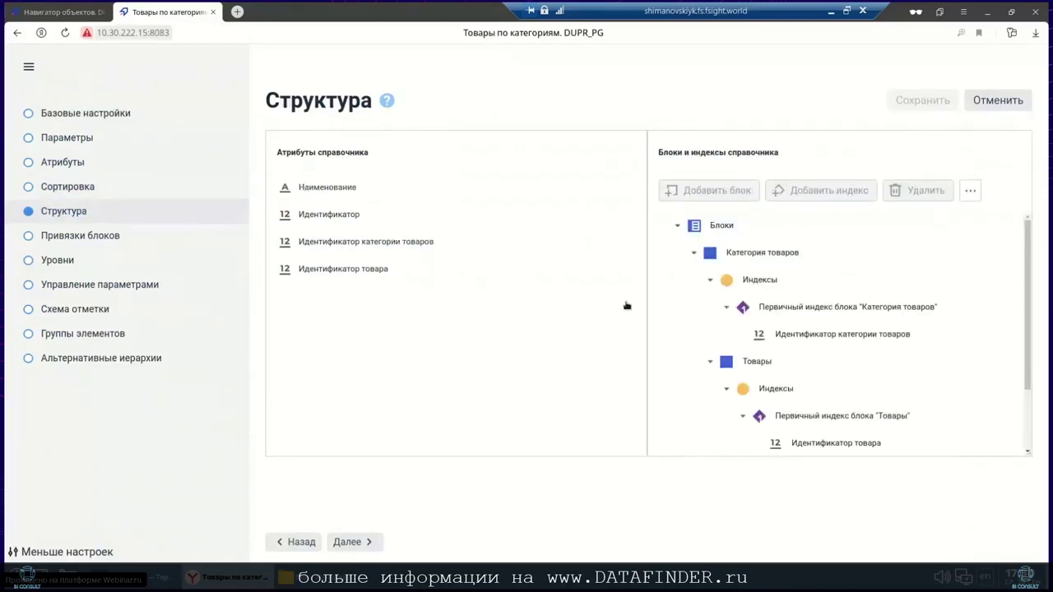
left_click(694, 253)
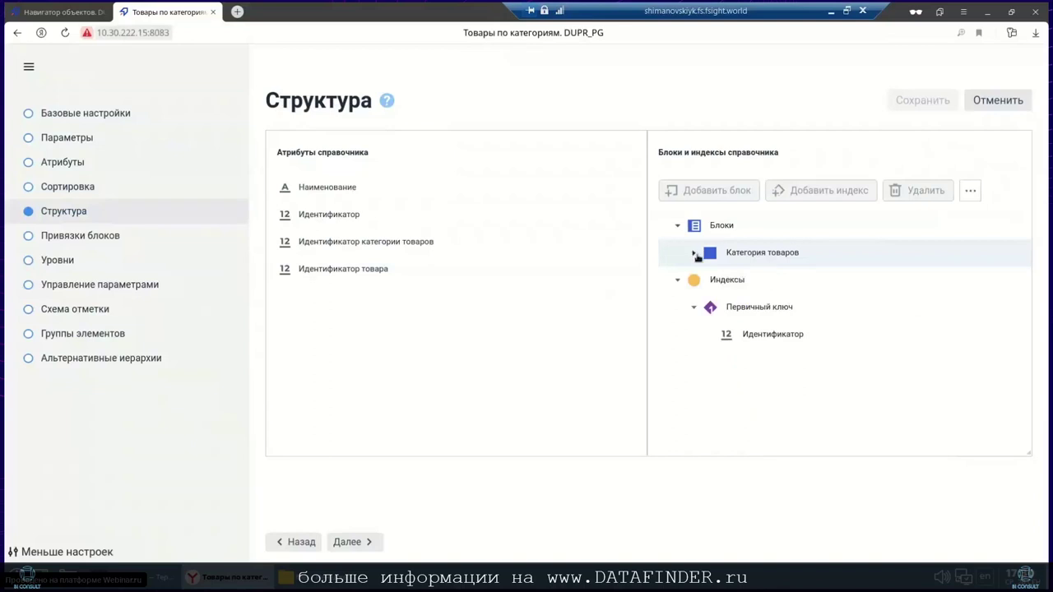
left_click(695, 255)
left_click(712, 280)
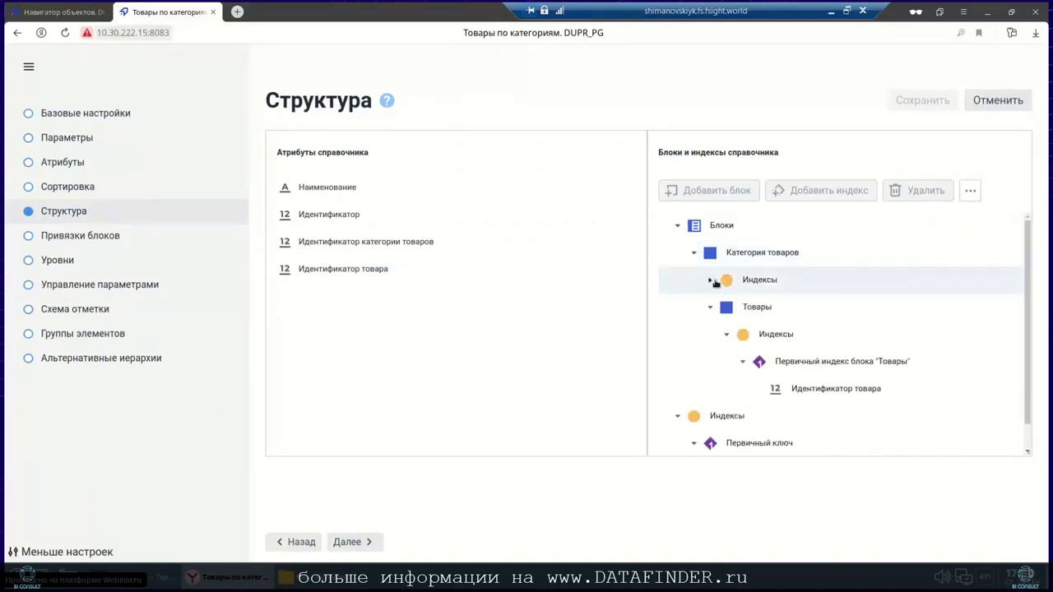
left_click(728, 336)
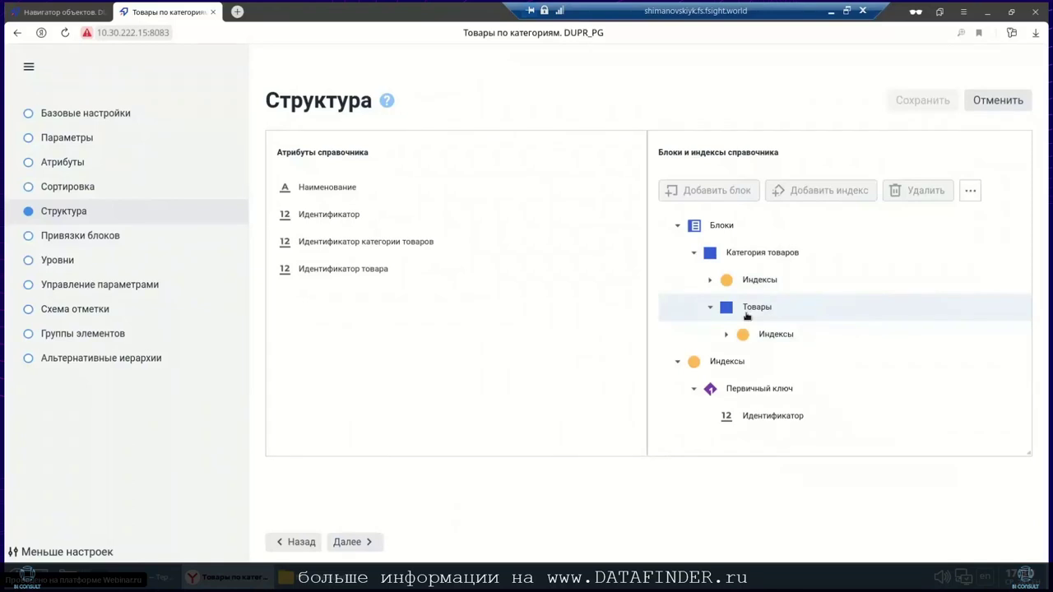
Review the settings from "Привязки блоков" and "Уровни" through "Альтернативные иерархии", and close the "Товары по категориям" dictionary.
left_click(118, 236)
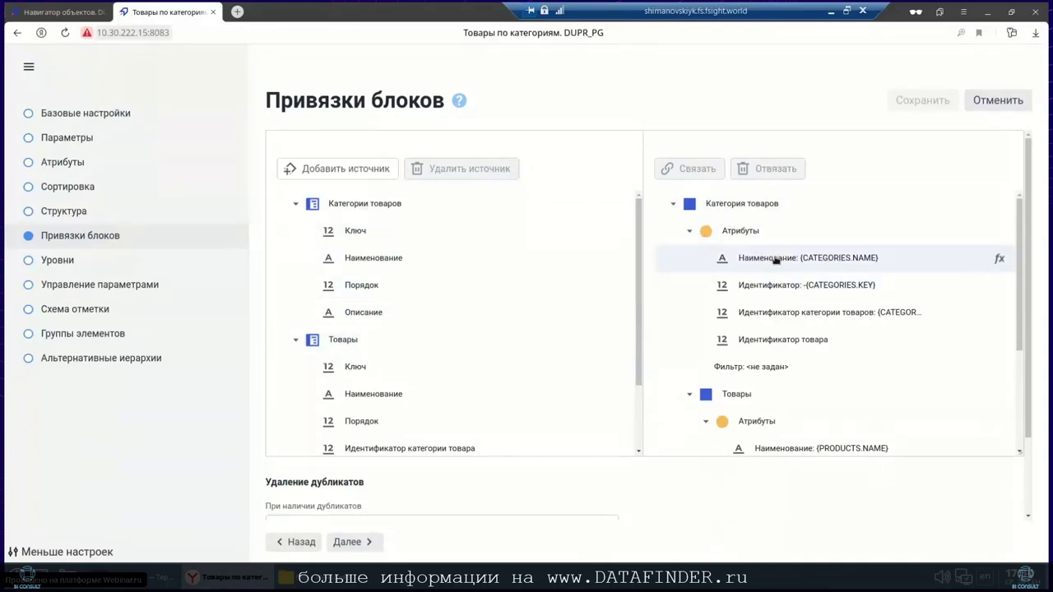
left_click(321, 314)
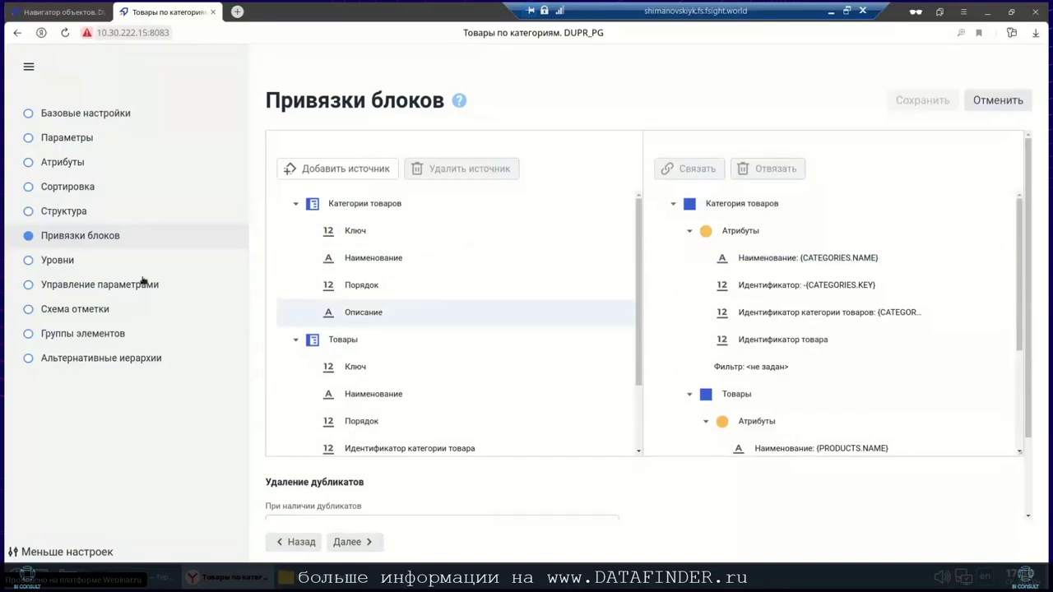
left_click(55, 262)
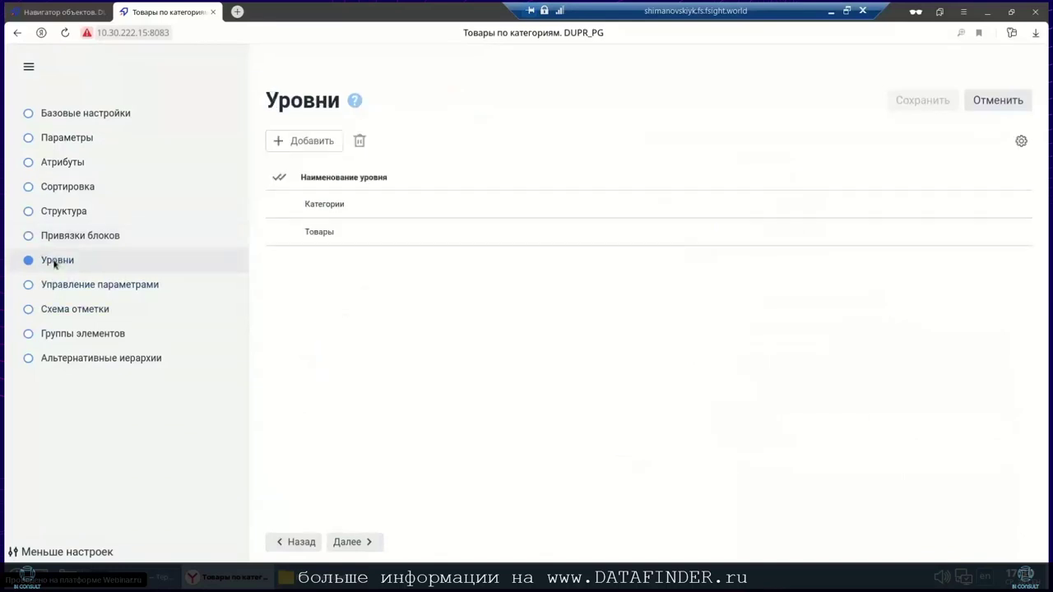
left_click(56, 286)
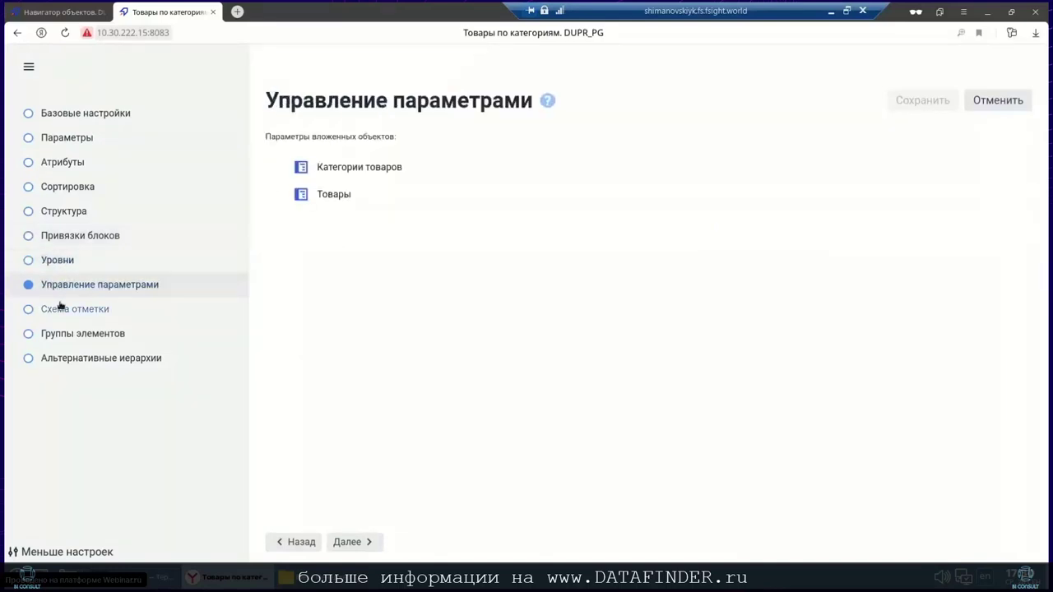
left_click(58, 311)
left_click(59, 335)
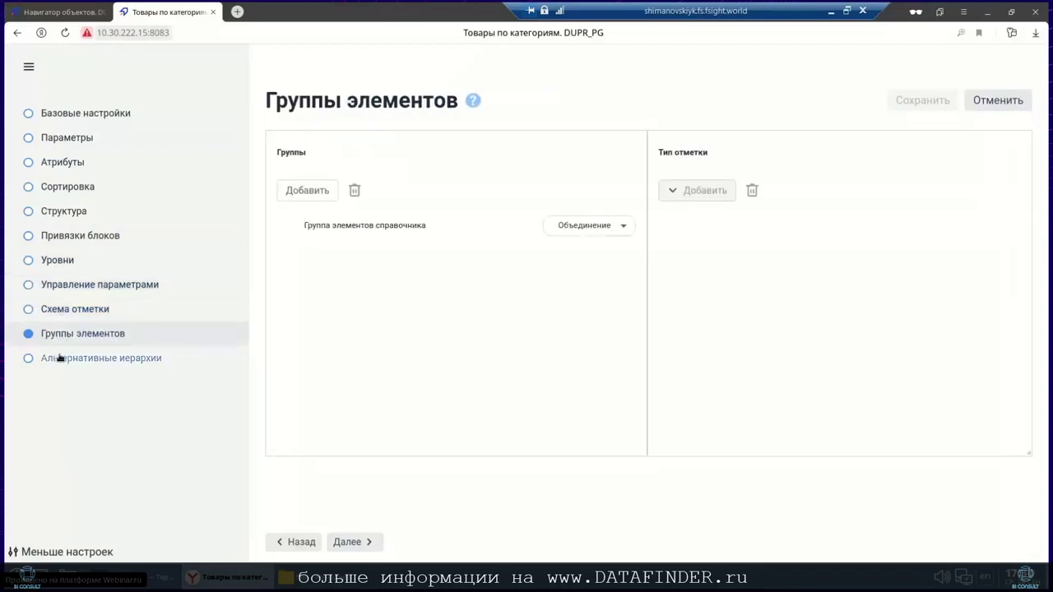
left_click(59, 359)
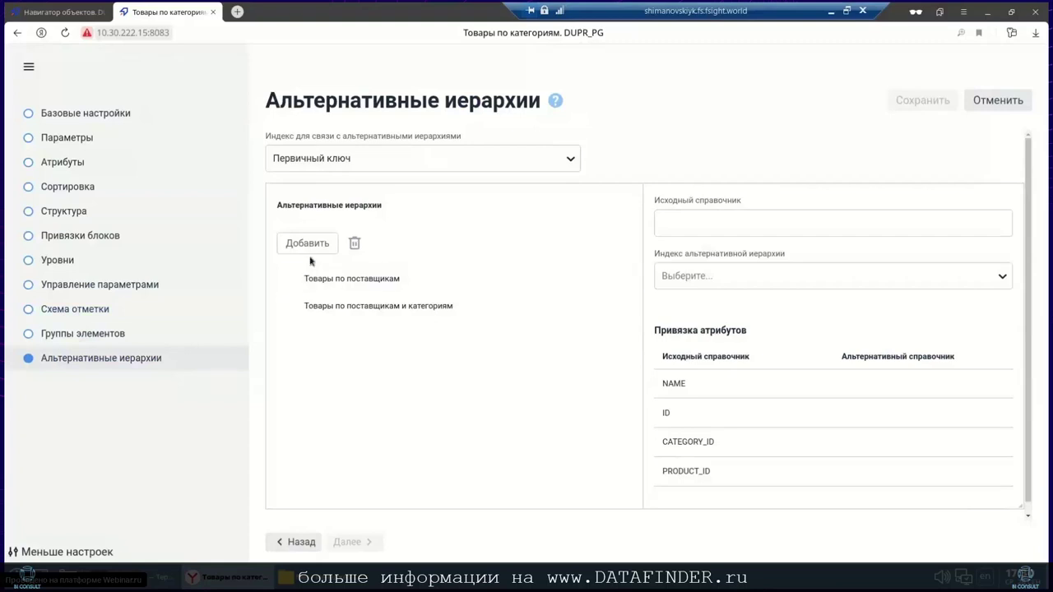
left_click(213, 11)
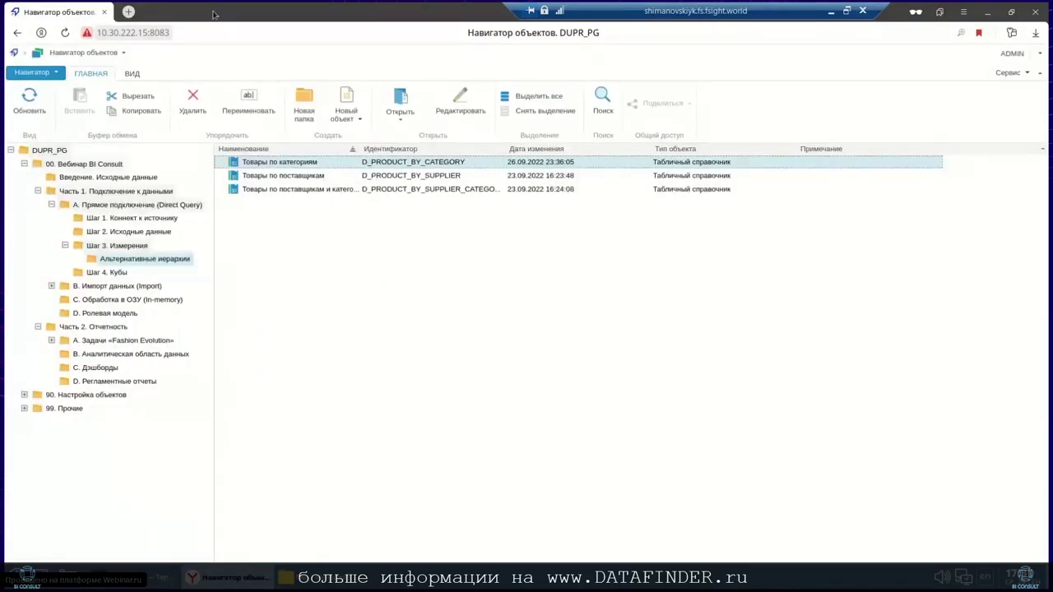
Browse the contents of the folders "Шаг 3. Измерения" and "Альтернативные иерархии", returning to "Шаг 3. Измерения".
left_click(131, 249)
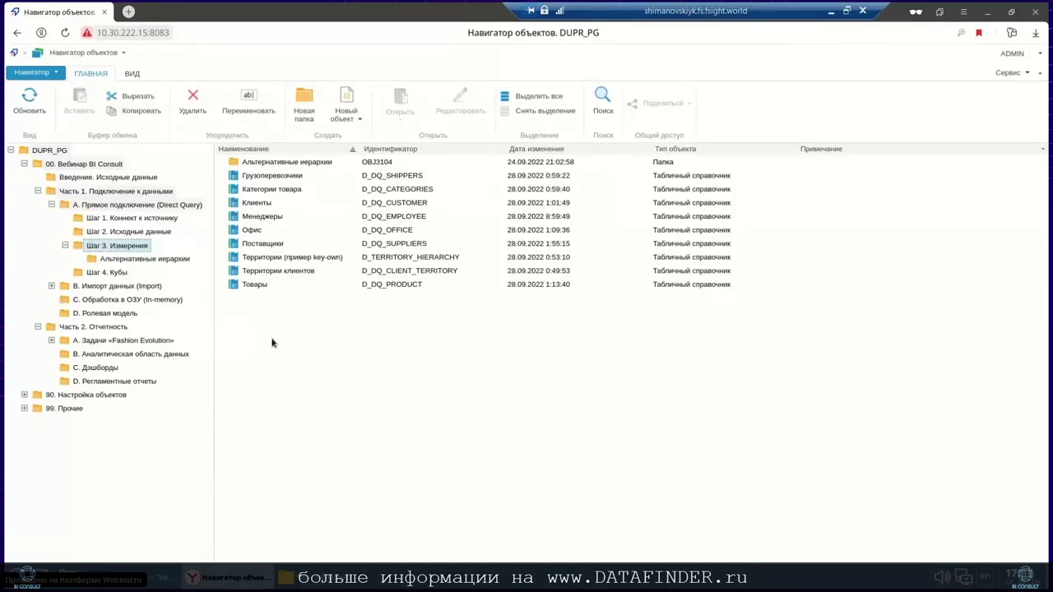
left_click(267, 164)
double_click(267, 165)
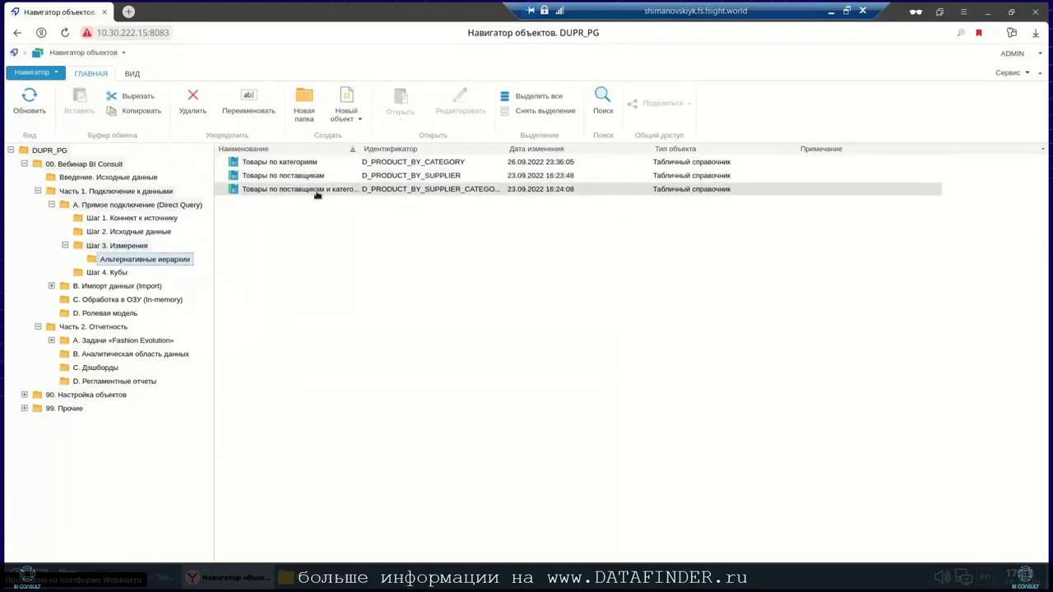
left_click(128, 245)
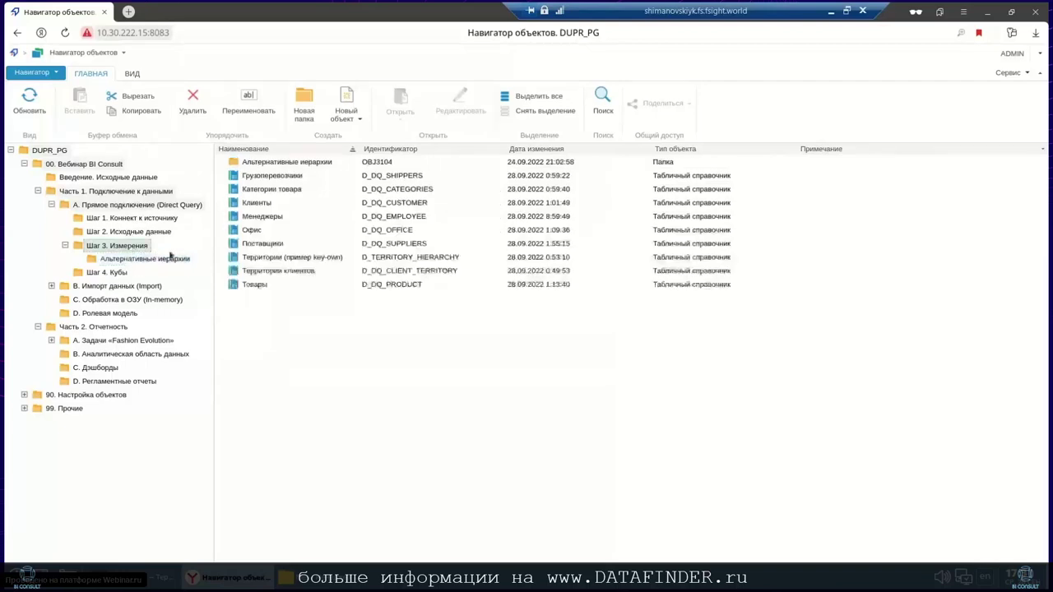
Open the "Товары" dictionary for editing, review the "Альтернативные иерархии" section of its extended settings and close the dictionary.
right_click(255, 288)
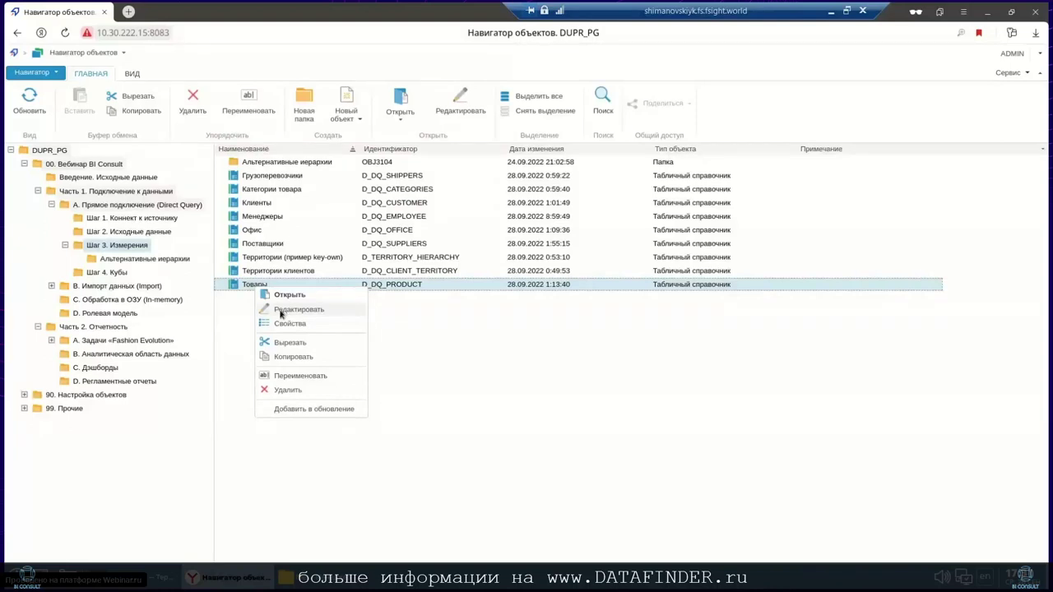
left_click(280, 311)
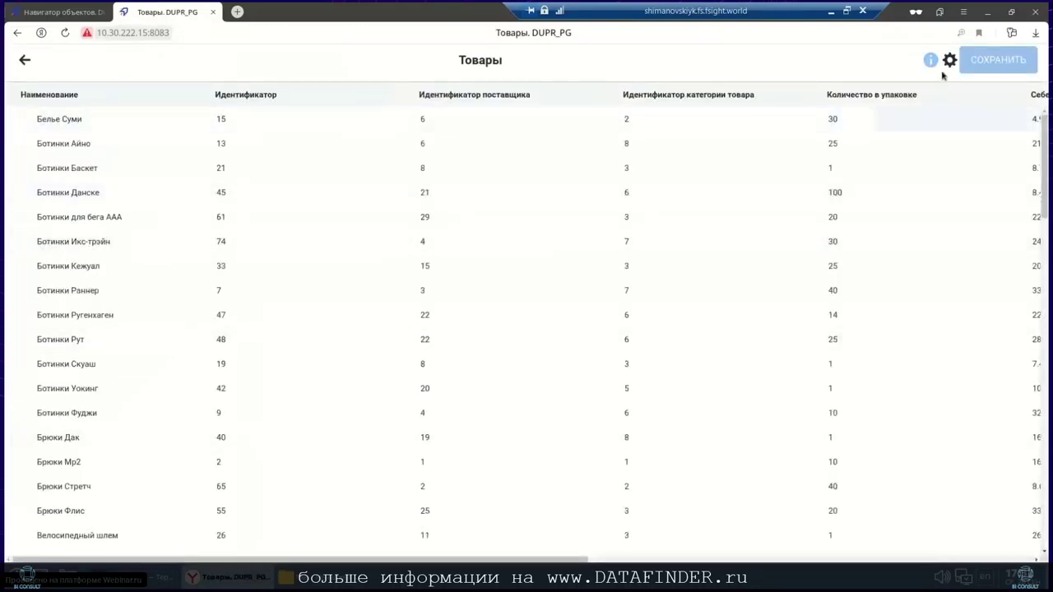
left_click(950, 60)
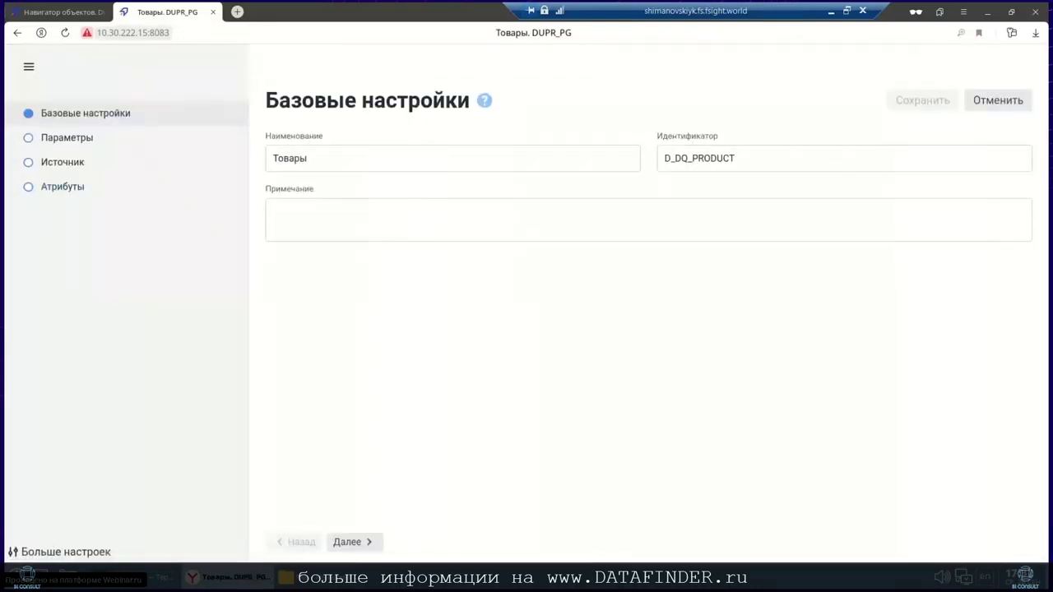
left_click(57, 552)
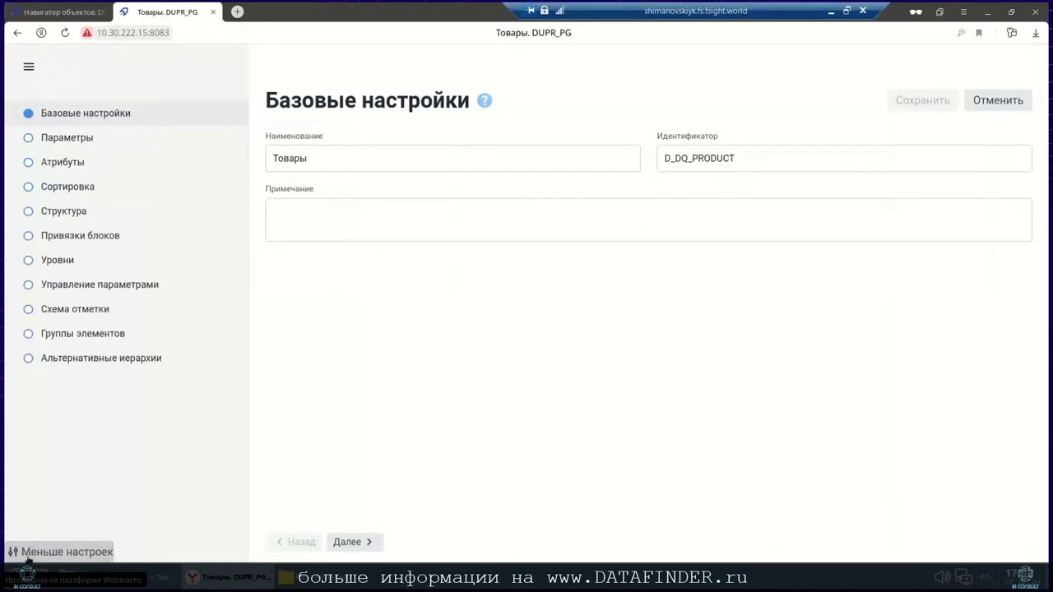
left_click(105, 359)
left_click(338, 278)
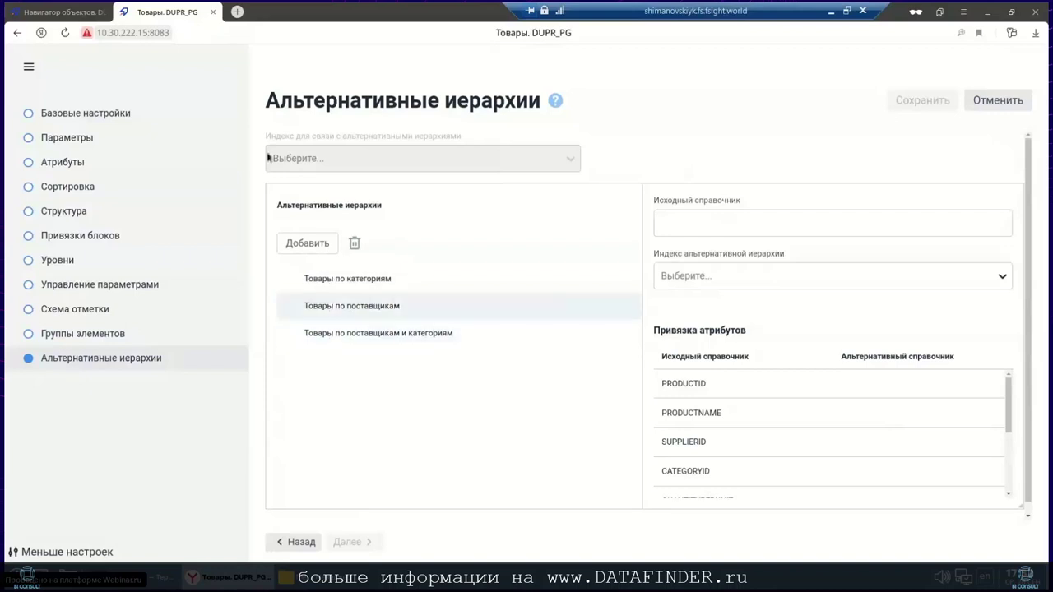
left_click(213, 13)
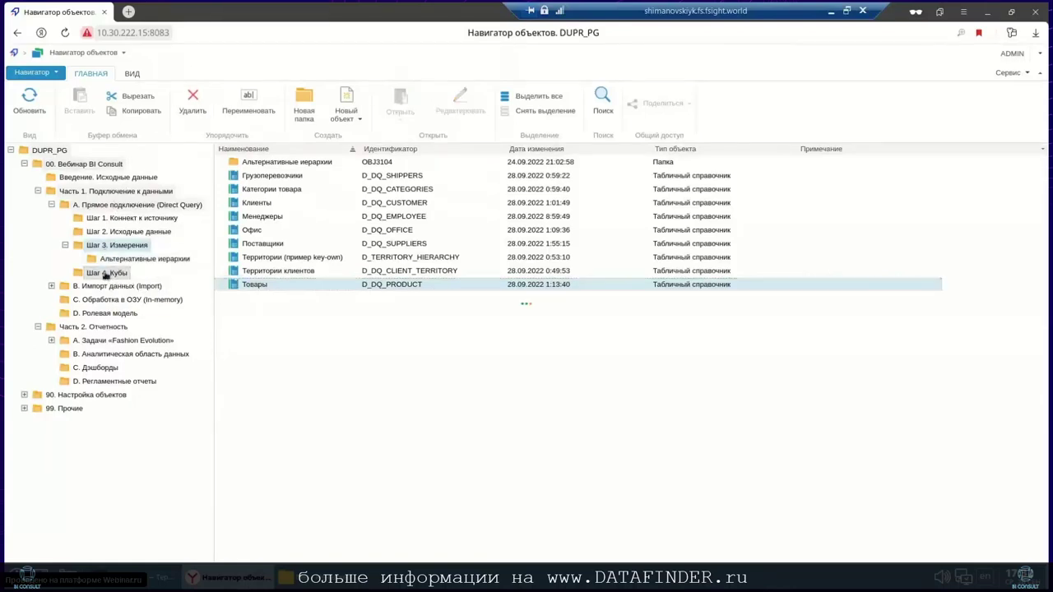
Open the folder "Шаг 4. Кубы" and look over the object types available for creation without creating one.
left_click(105, 273)
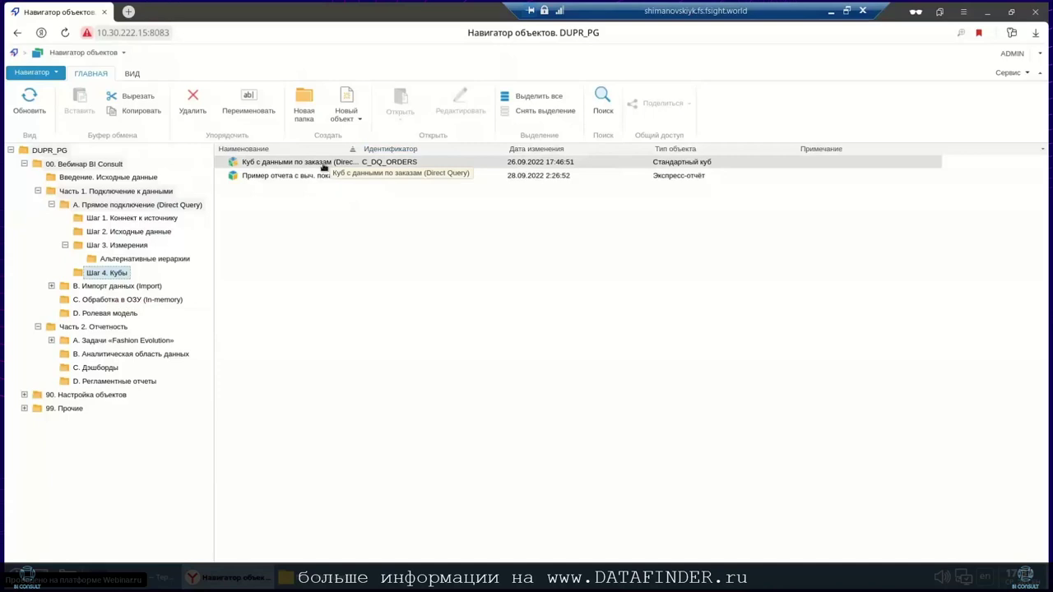
left_click(346, 113)
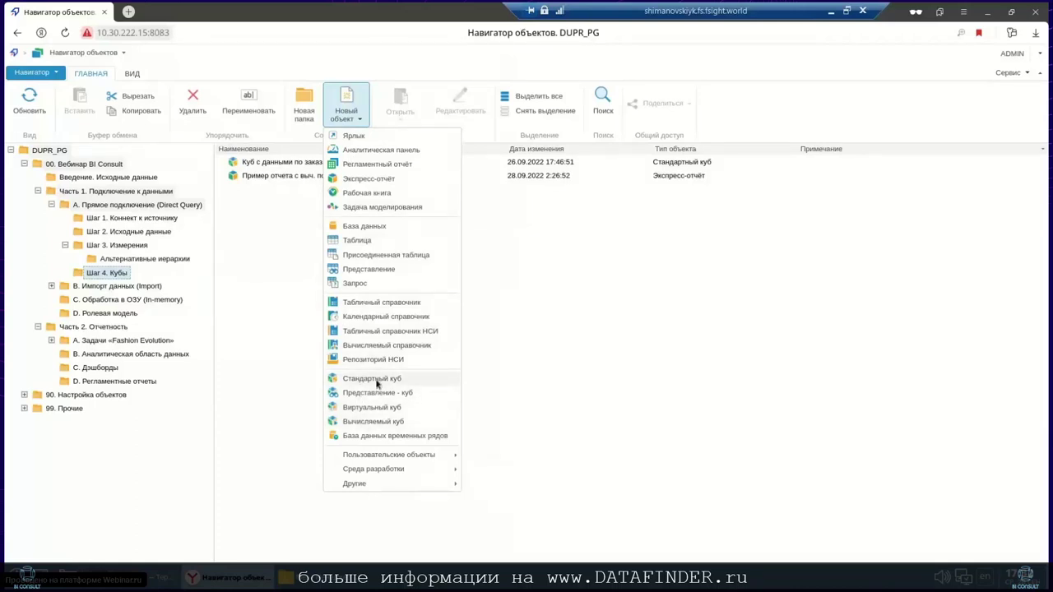
left_click(278, 276)
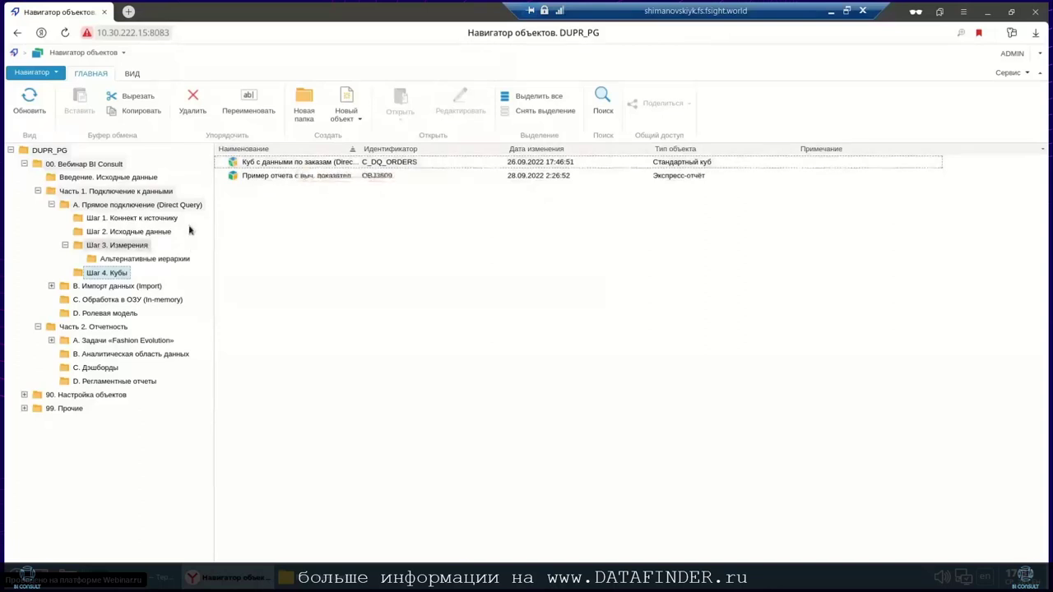
Open "Куб с данными по заказам (Direct Query)" for editing and examine its facts, collapsing and re-expanding "Расчетные показатели".
right_click(286, 165)
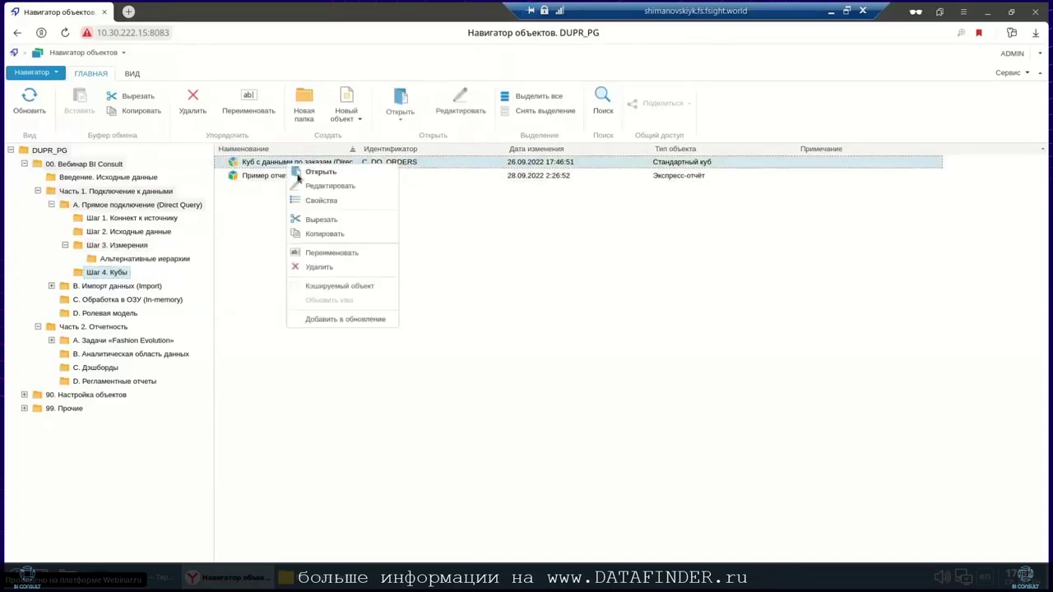
left_click(299, 188)
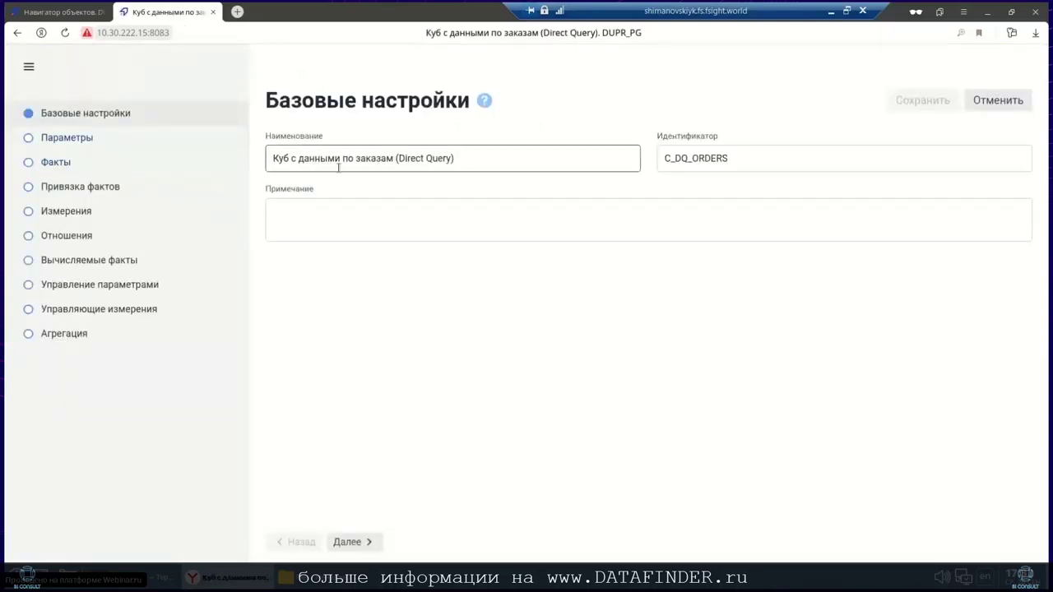
left_click(51, 165)
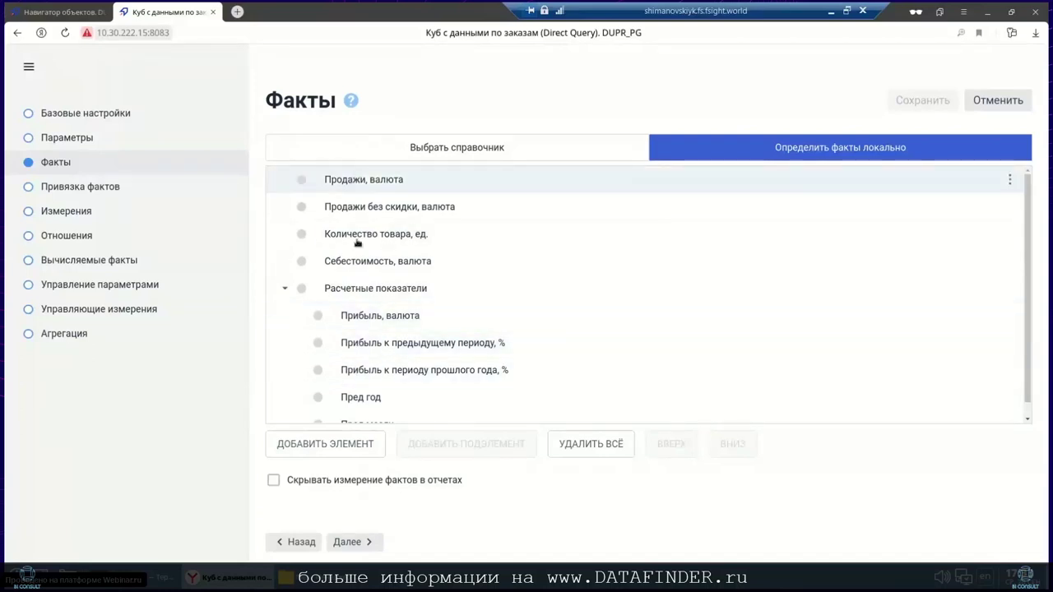
left_click(284, 290)
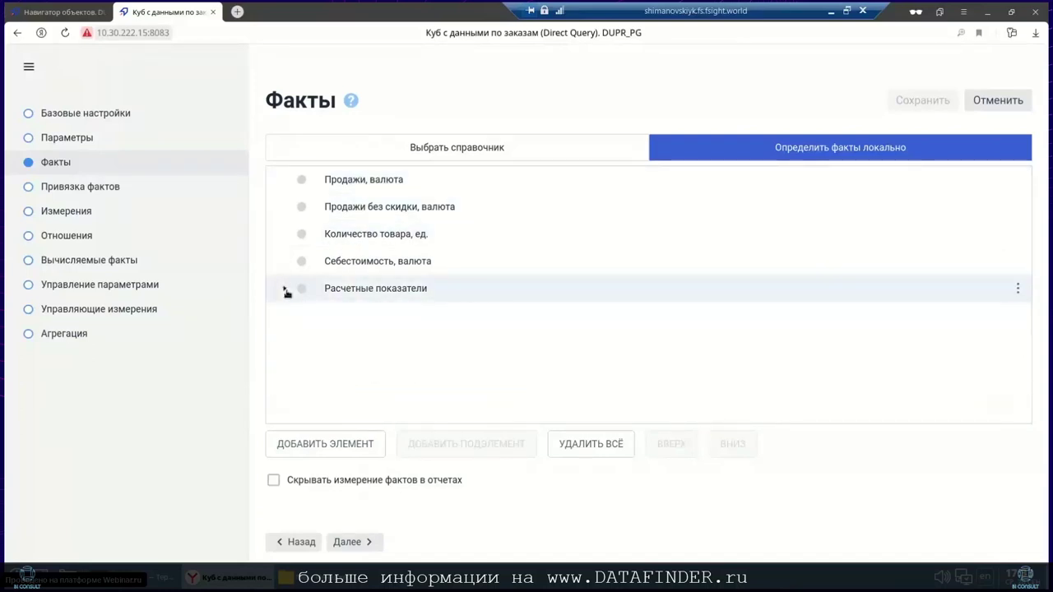
left_click(285, 290)
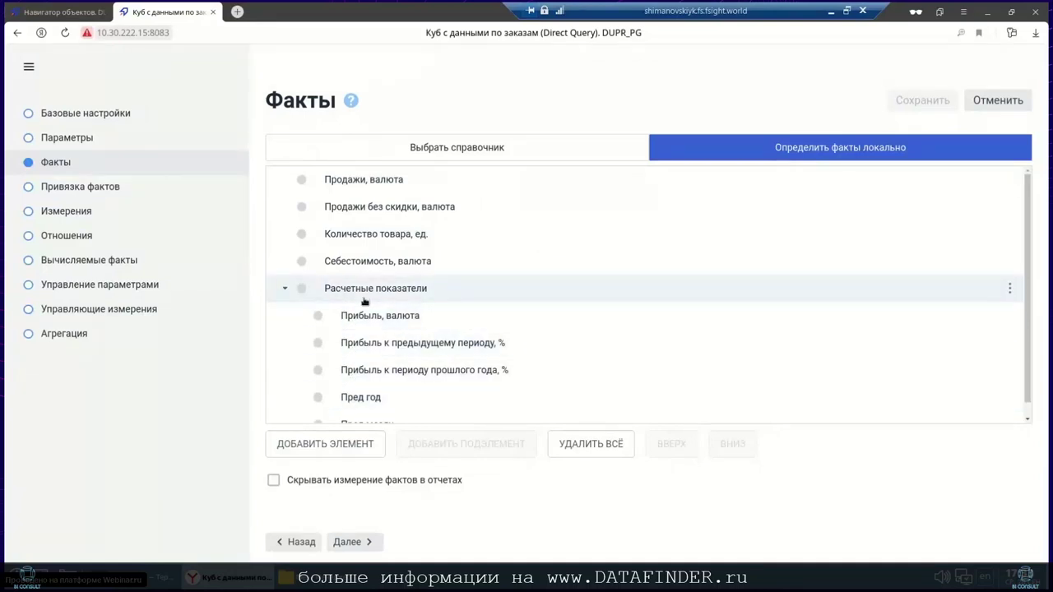
Review the cube's fact bindings, checking the choice of data sources and the aggregation options for the "Продажи, валюта" fact.
left_click(102, 187)
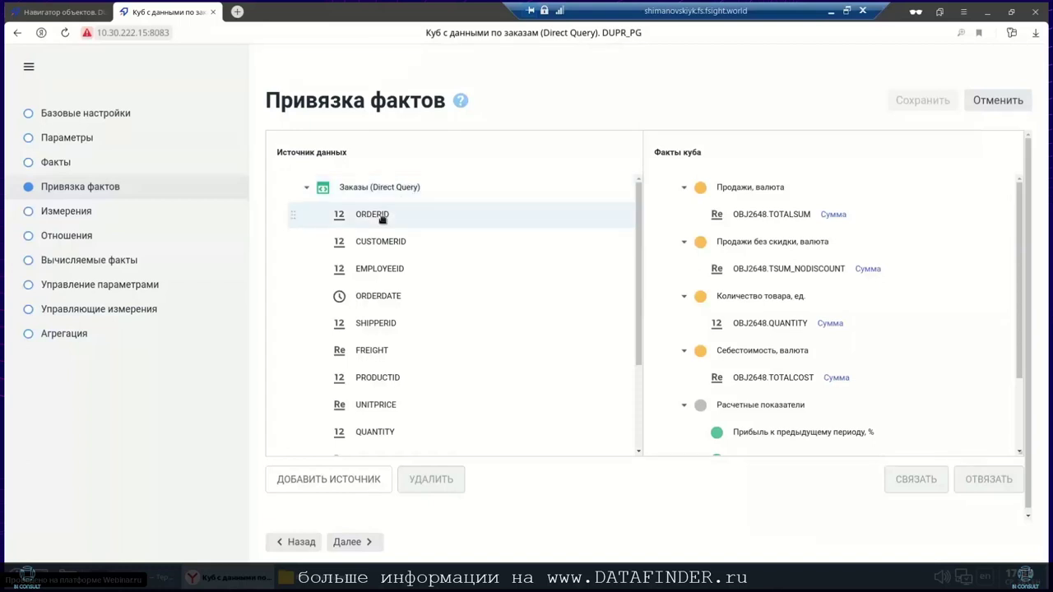
left_click(306, 189)
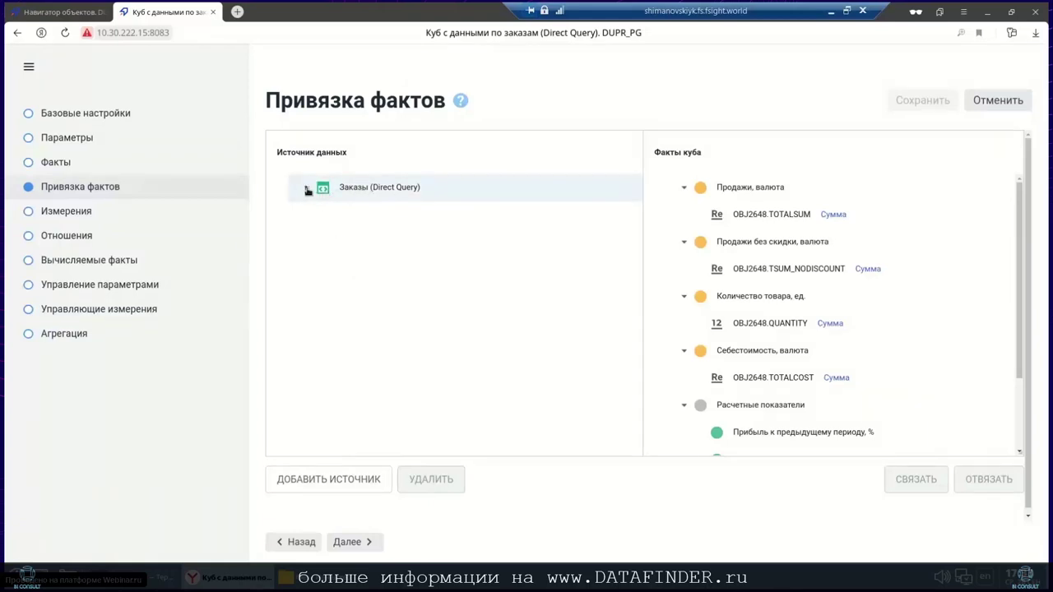
left_click(305, 480)
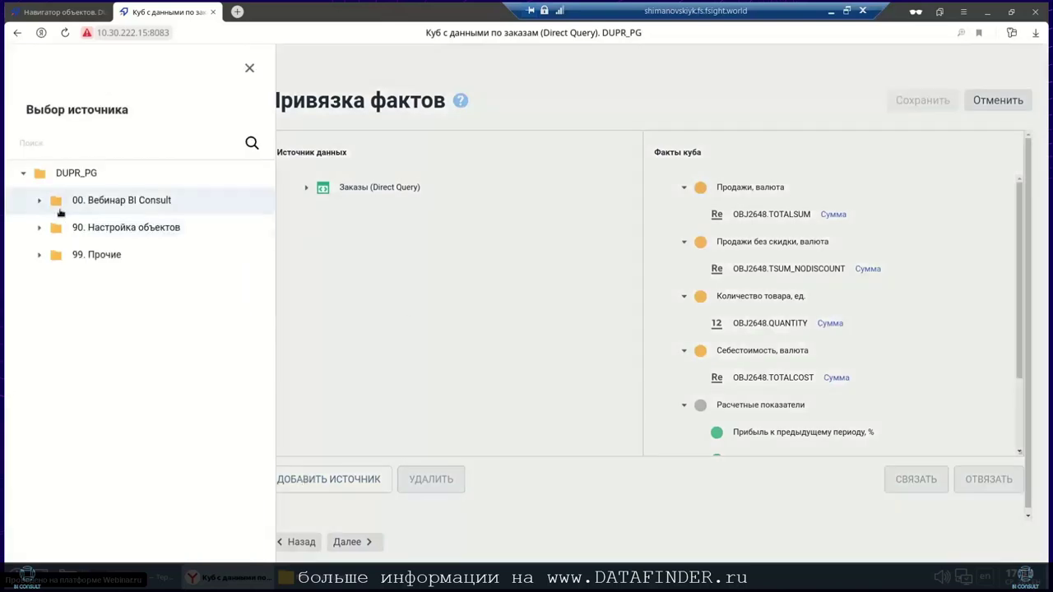
left_click(40, 202)
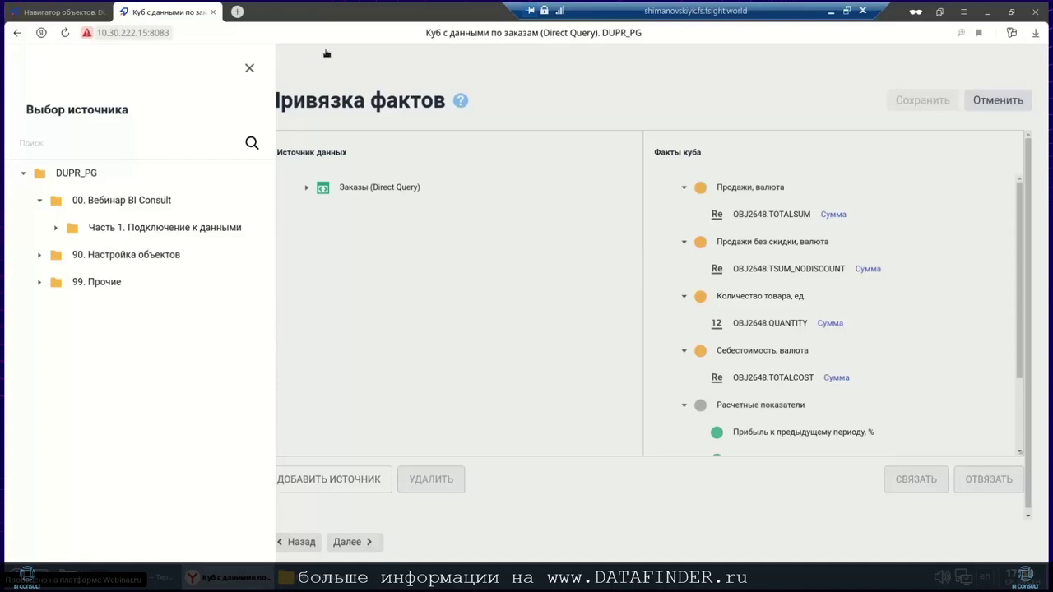
left_click(249, 67)
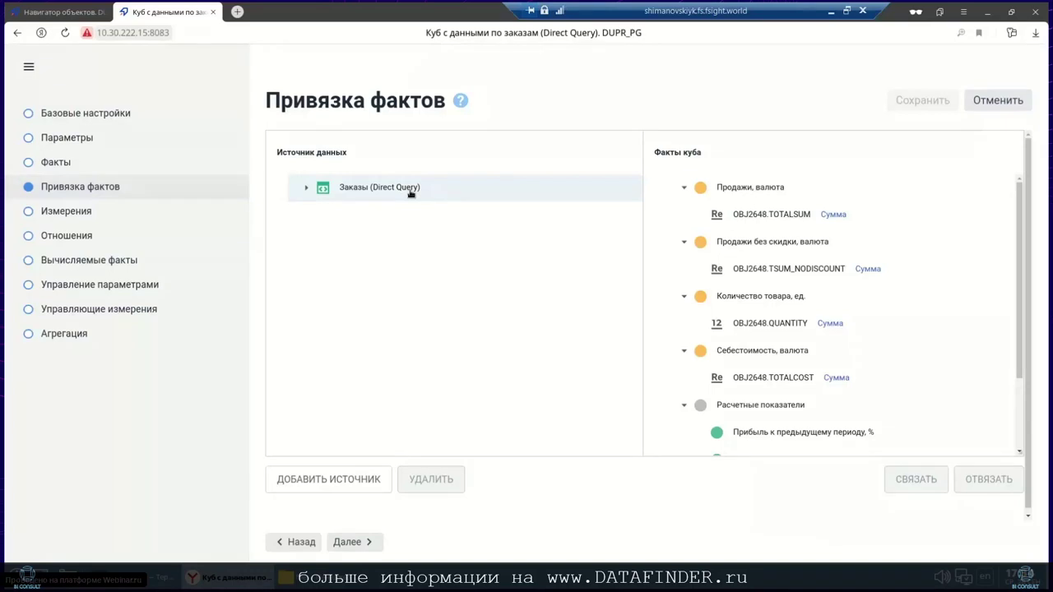
left_click(833, 214)
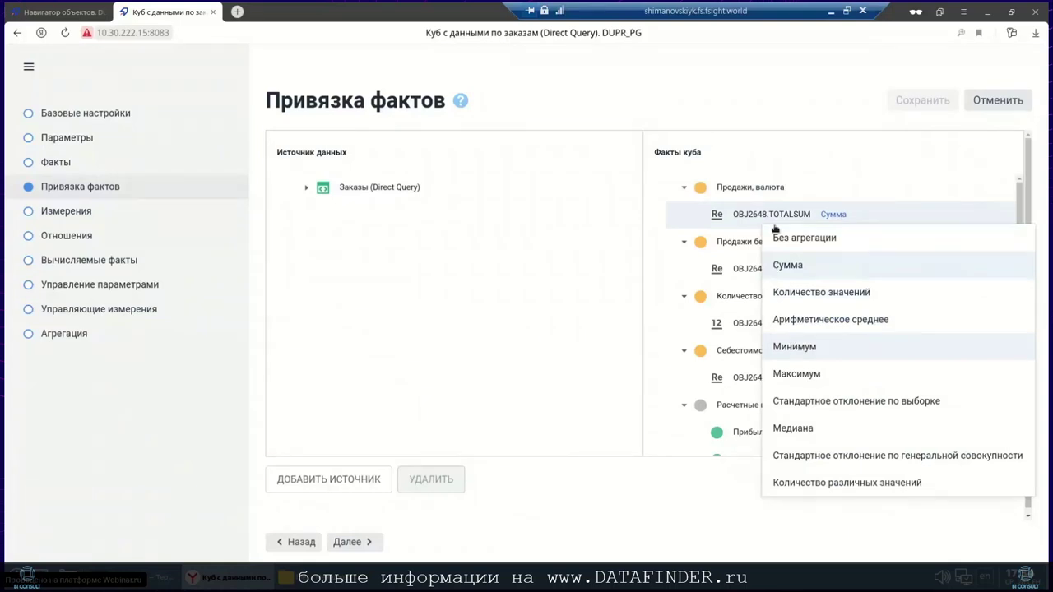
left_click(729, 153)
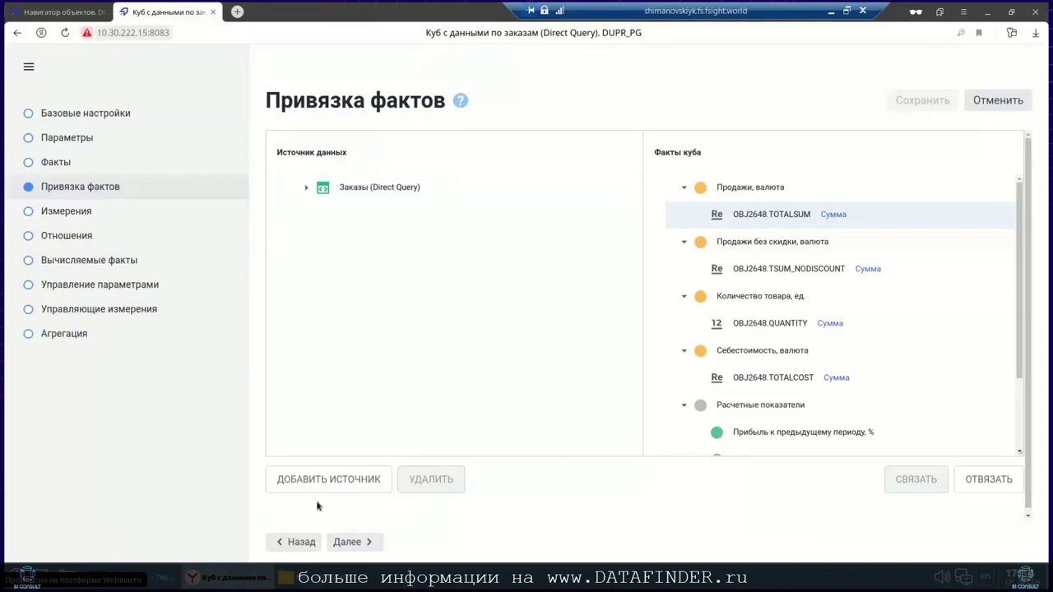
Show the cube's "Измерения" settings and collapse the dimensions "Календарь", "Клиенты", "Менеджеры" and "Товары".
left_click(357, 543)
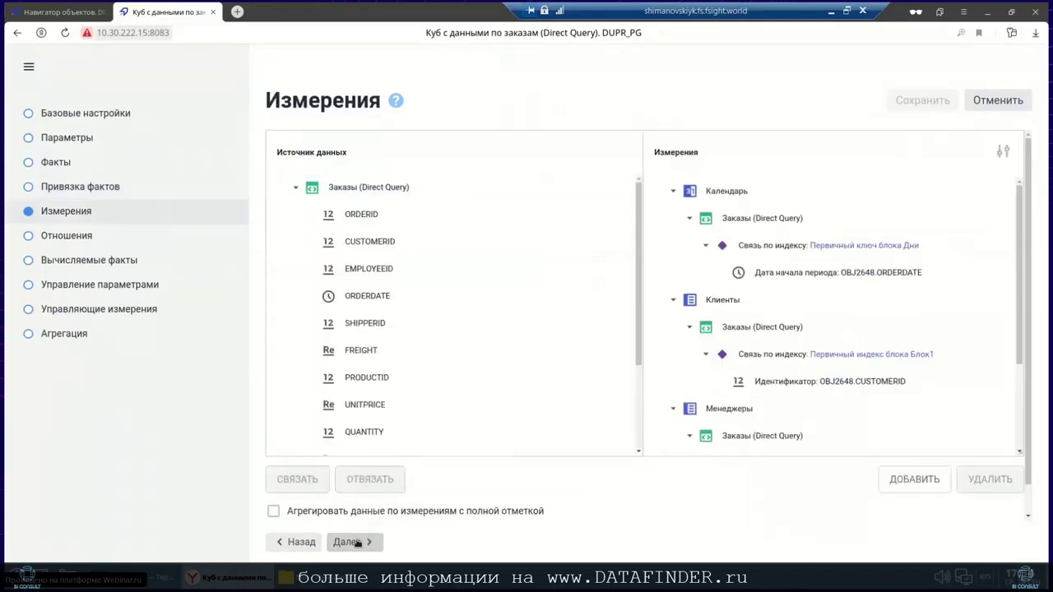
left_click(673, 190)
left_click(671, 218)
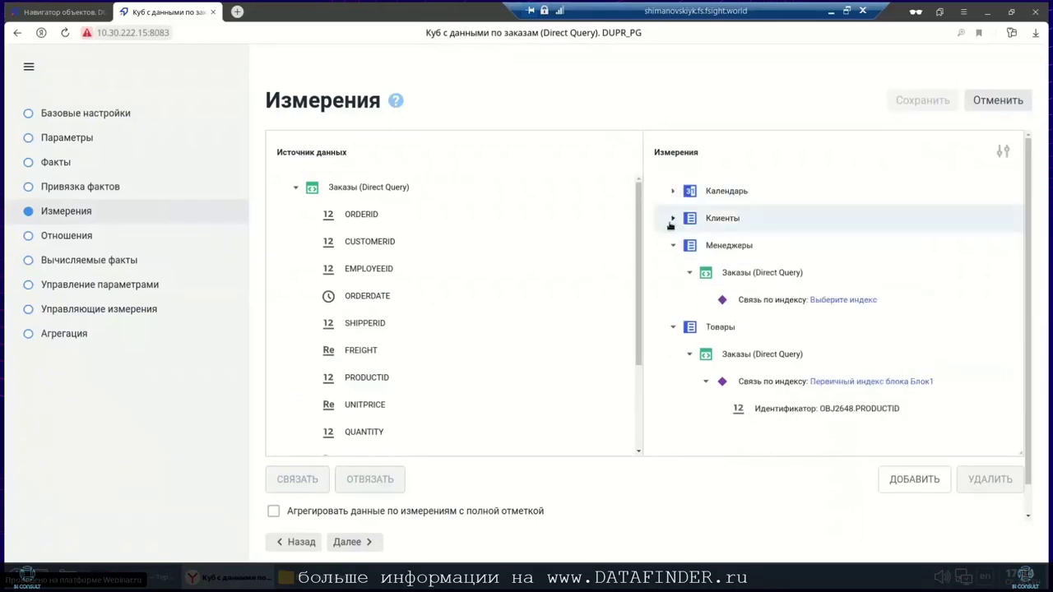
left_click(671, 245)
left_click(673, 272)
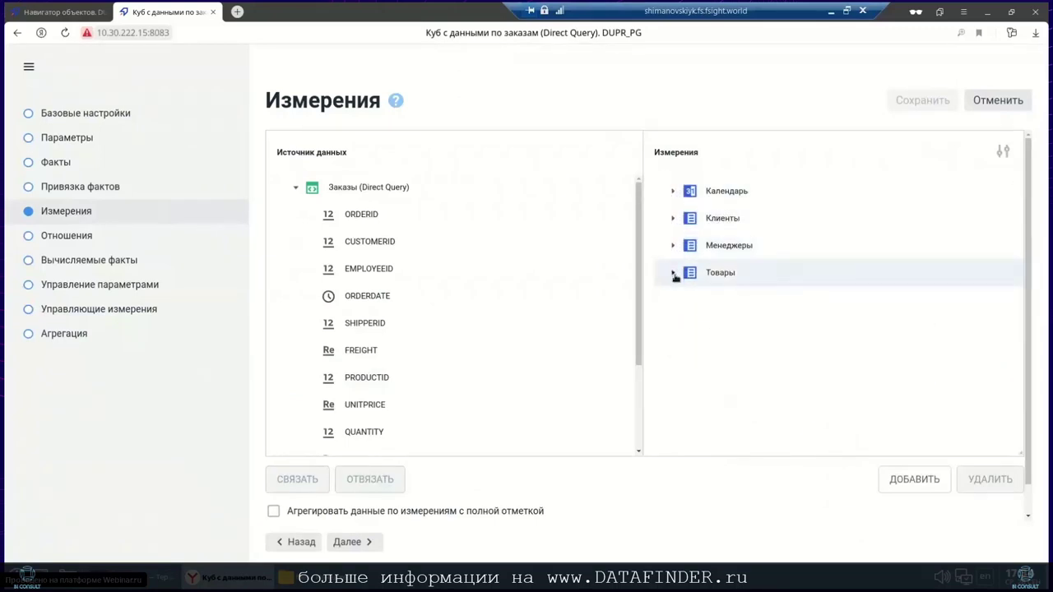
left_click(724, 217)
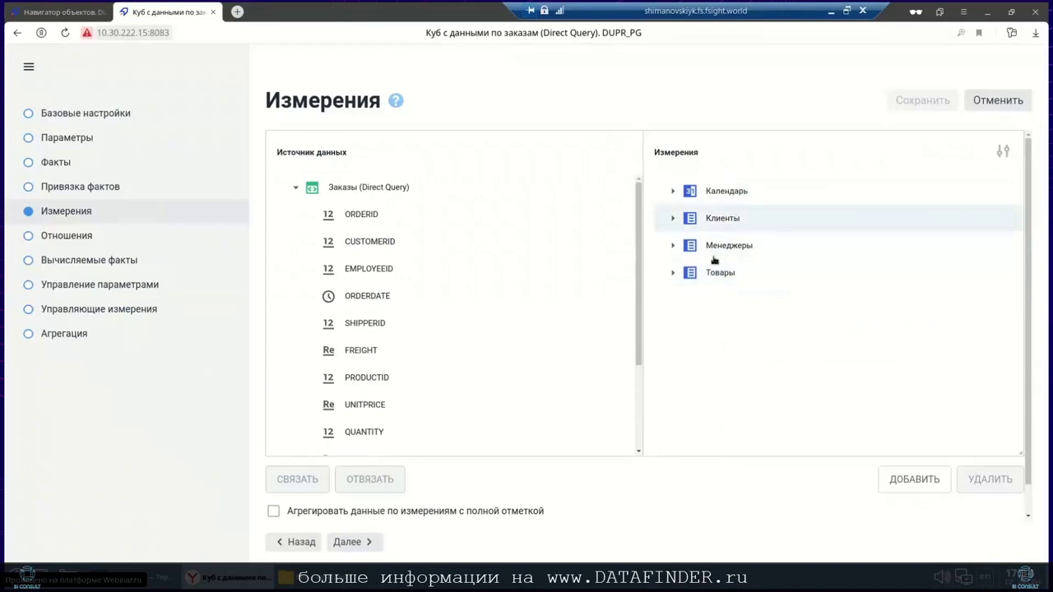
left_click(727, 194)
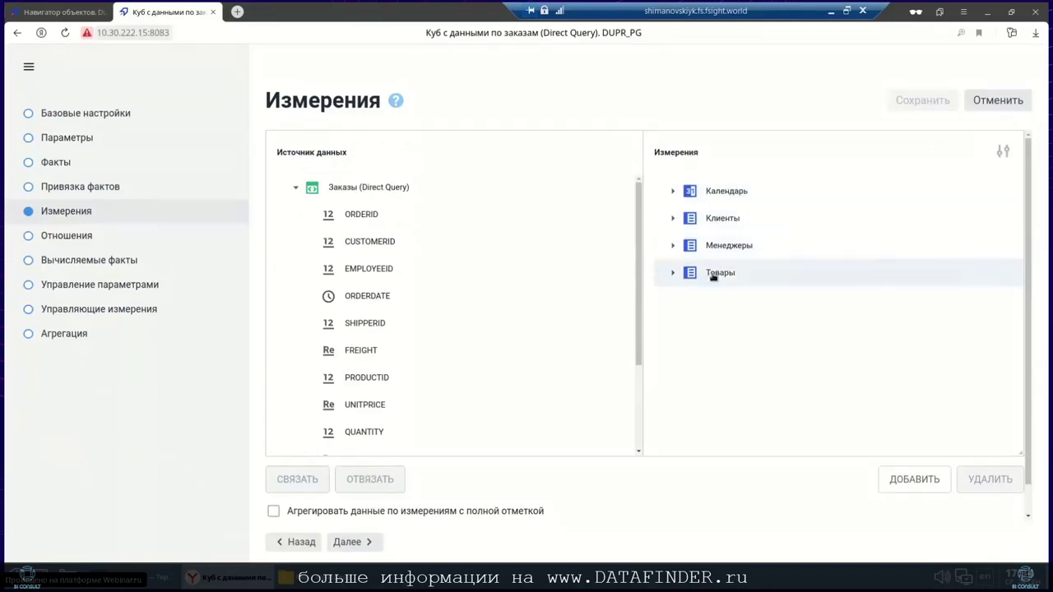
Check the dictionaries in the navigator folder "Шаг 3. Измерения" and return to the cube's dimension settings.
left_click(65, 12)
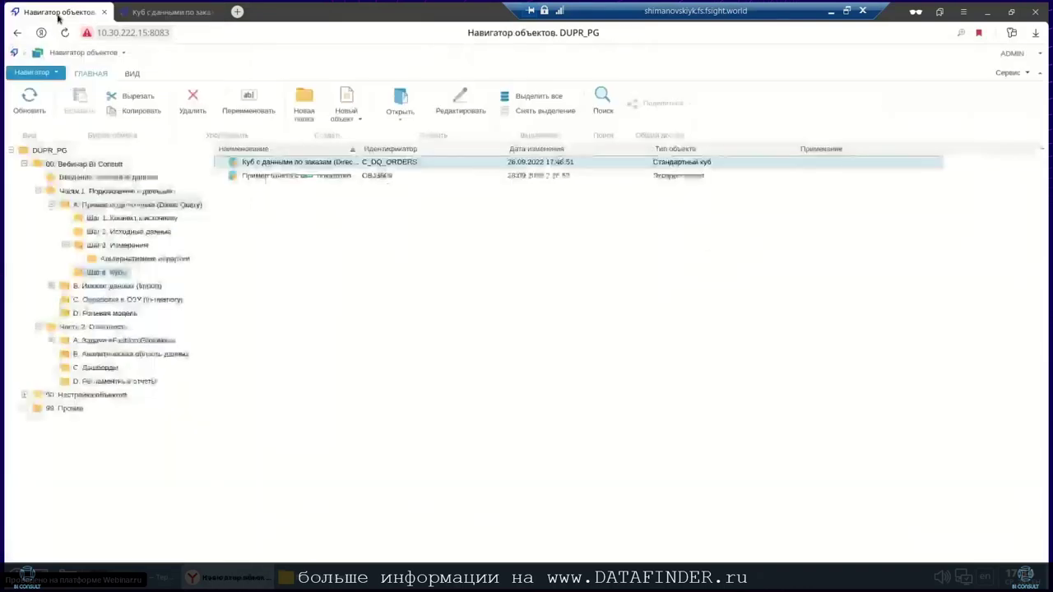
left_click(121, 245)
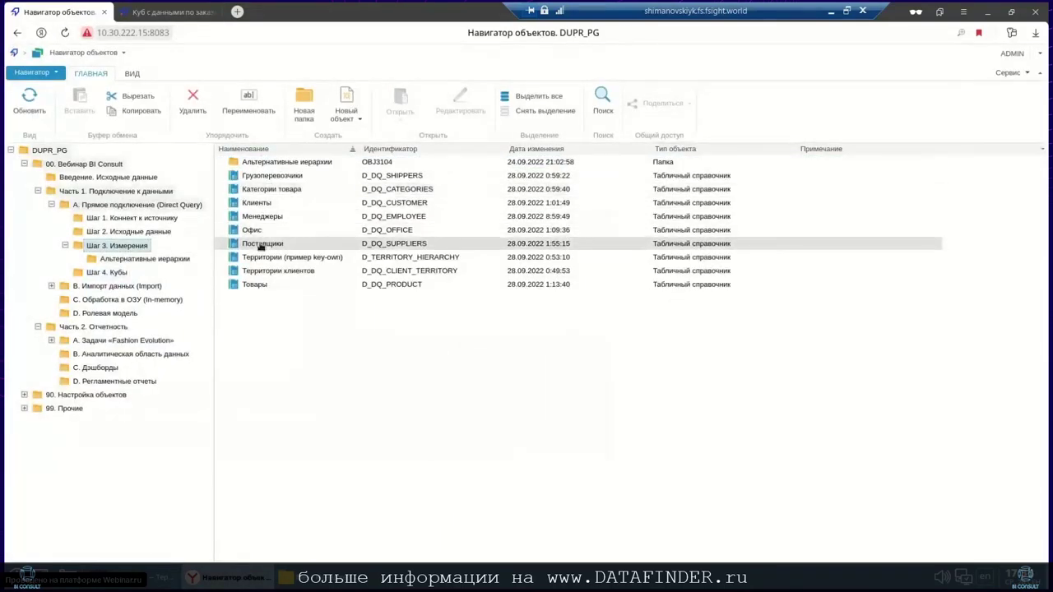
left_click(169, 11)
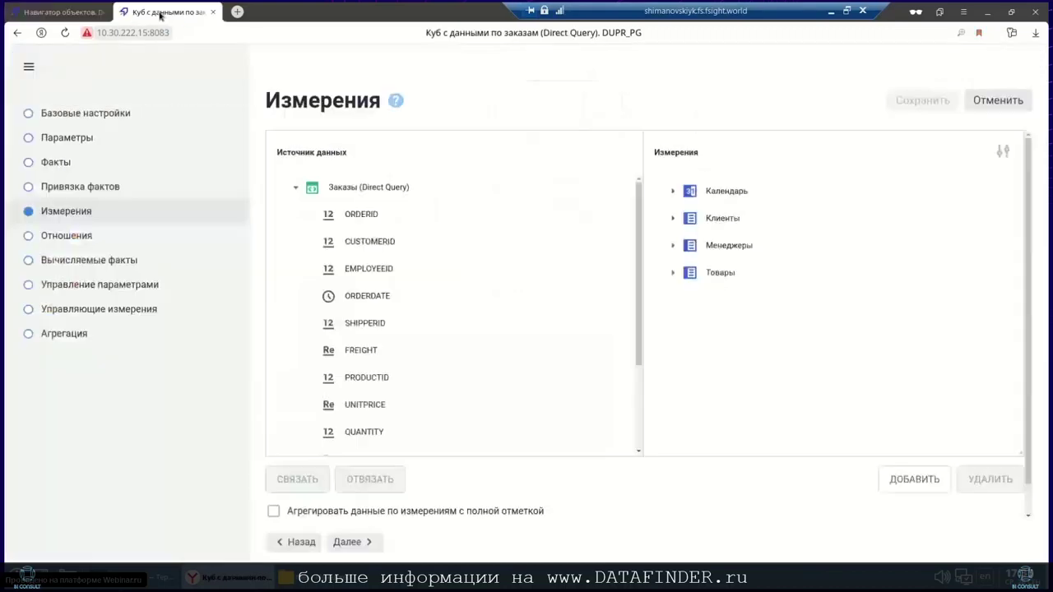
Expand the "Календарь" dimension to examine its ORDERDATE binding, and select the source field EMPLOYEEID.
left_click(672, 191)
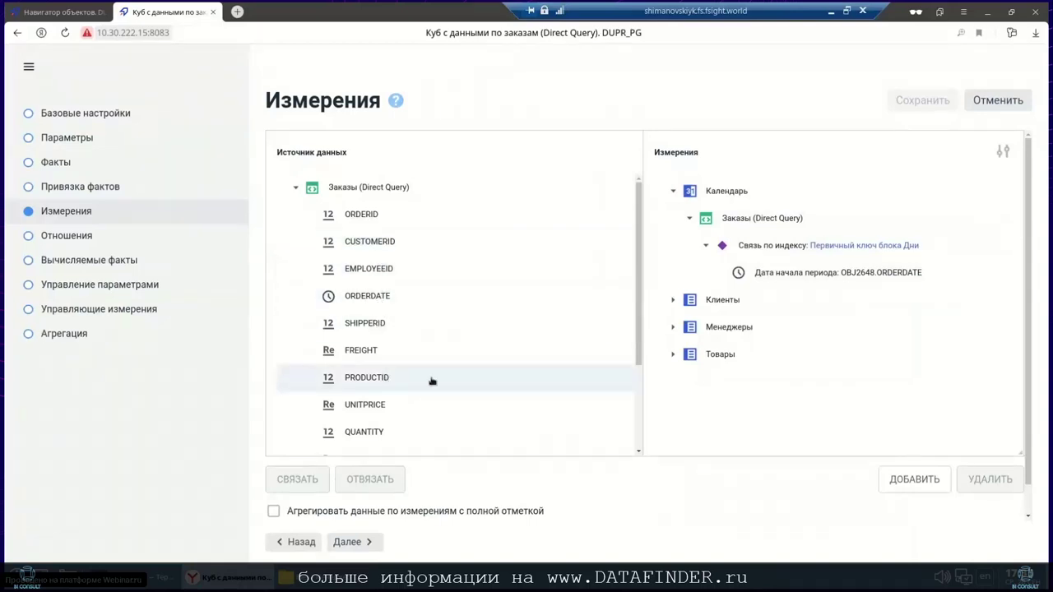
left_click(837, 276)
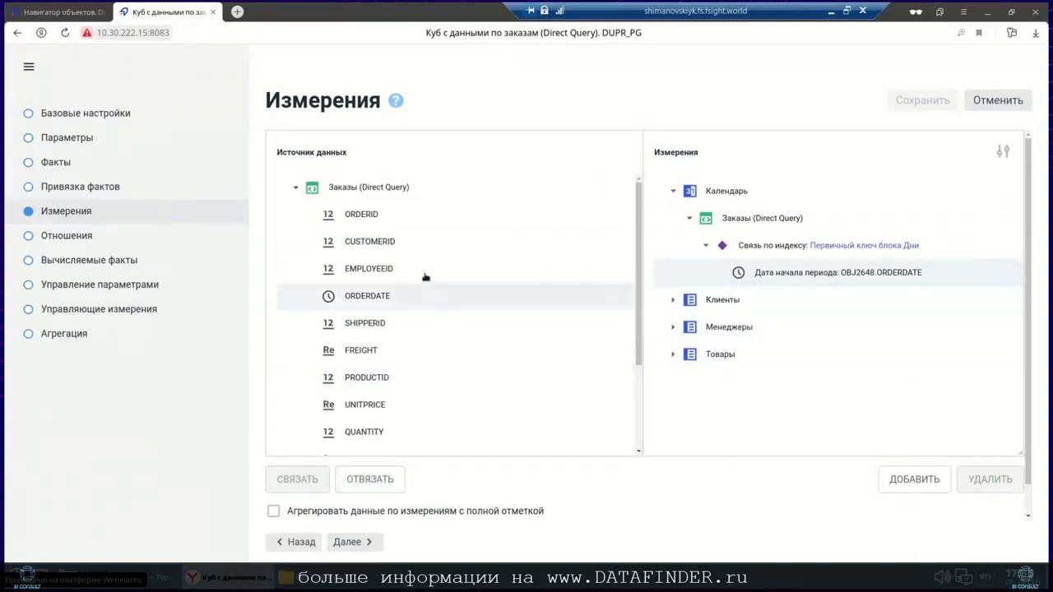
left_click(390, 267)
Add the dictionary "Грузоперевозчики" from the folder "Шаг 3. Измерения" as a cube dimension, and delete that dimension again.
left_click(913, 480)
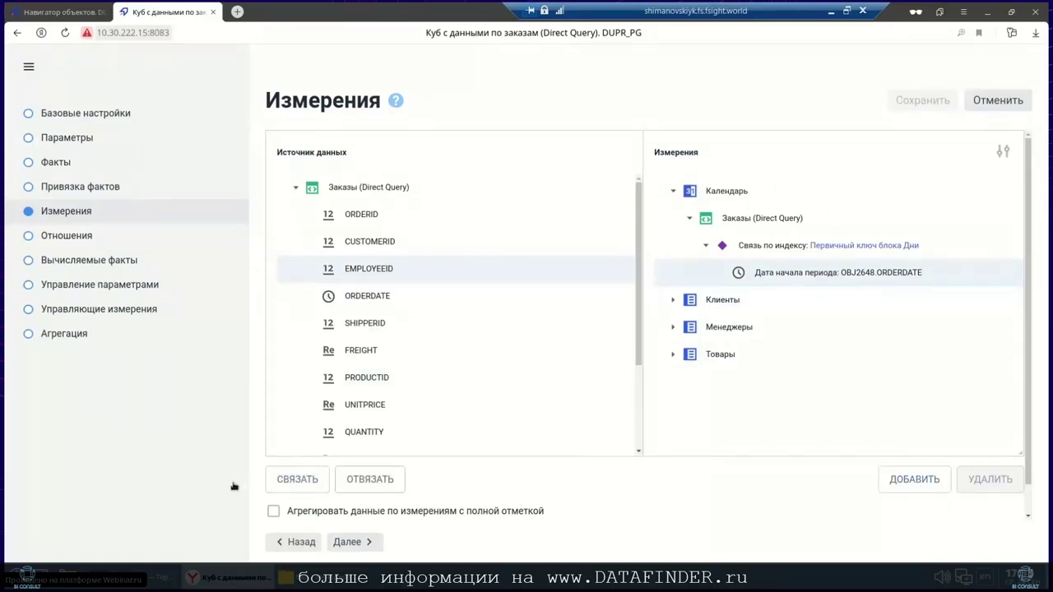
left_click(916, 479)
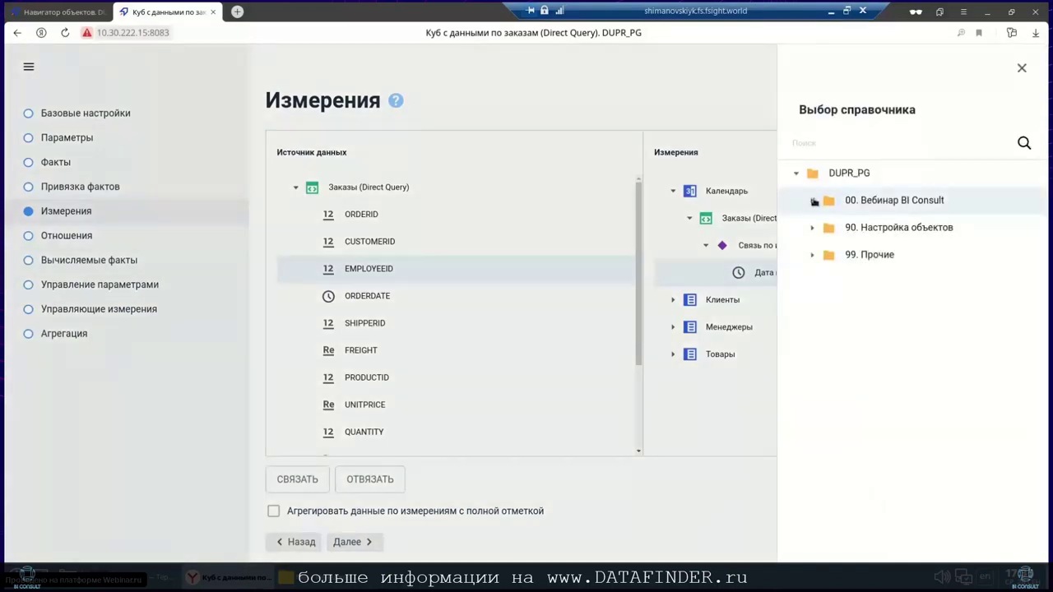
left_click(812, 201)
left_click(828, 228)
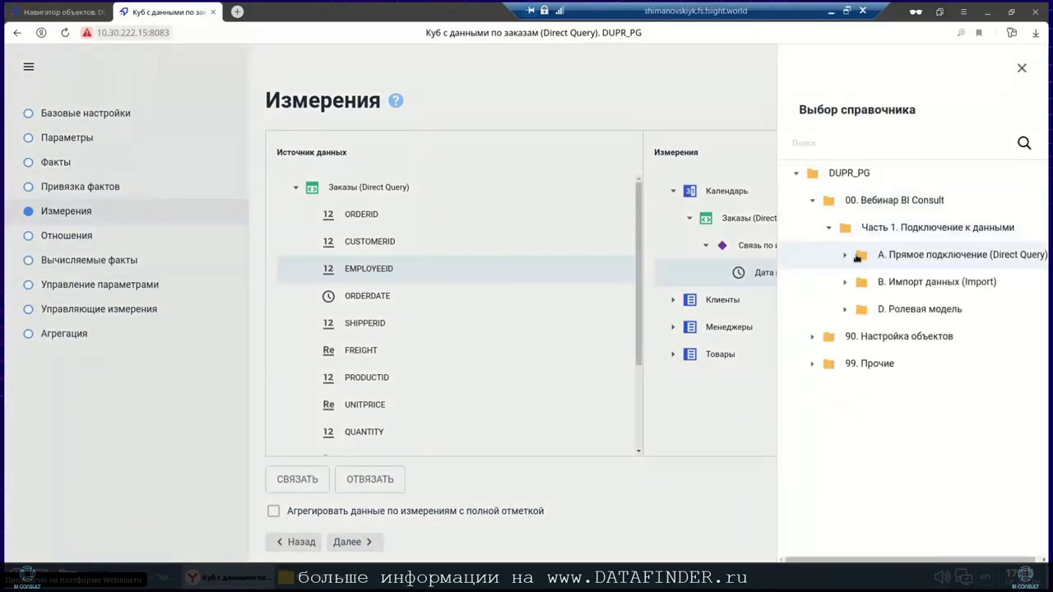
left_click(846, 257)
left_click(863, 282)
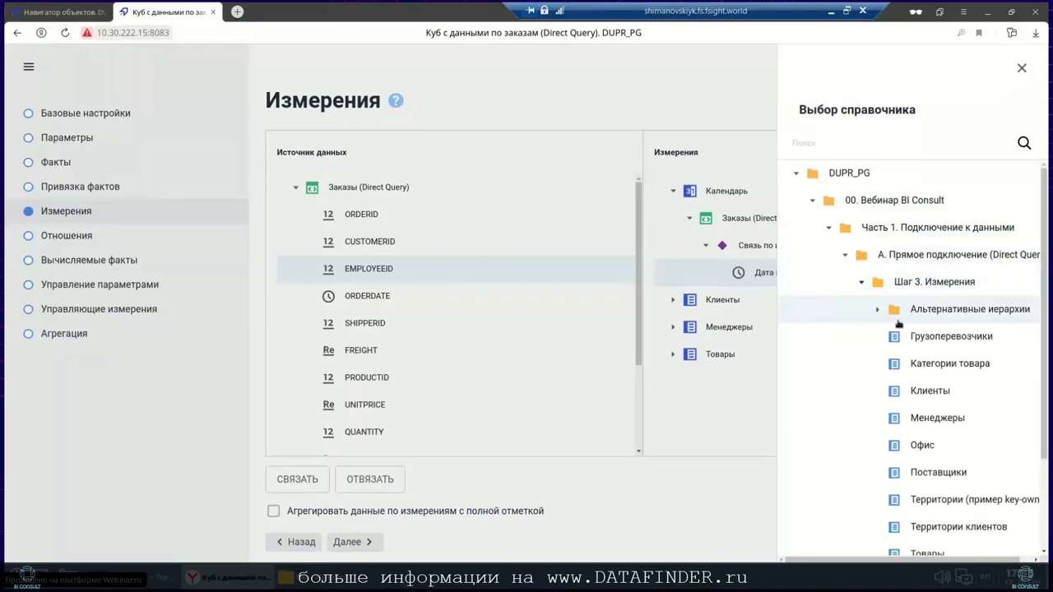
left_click(935, 338)
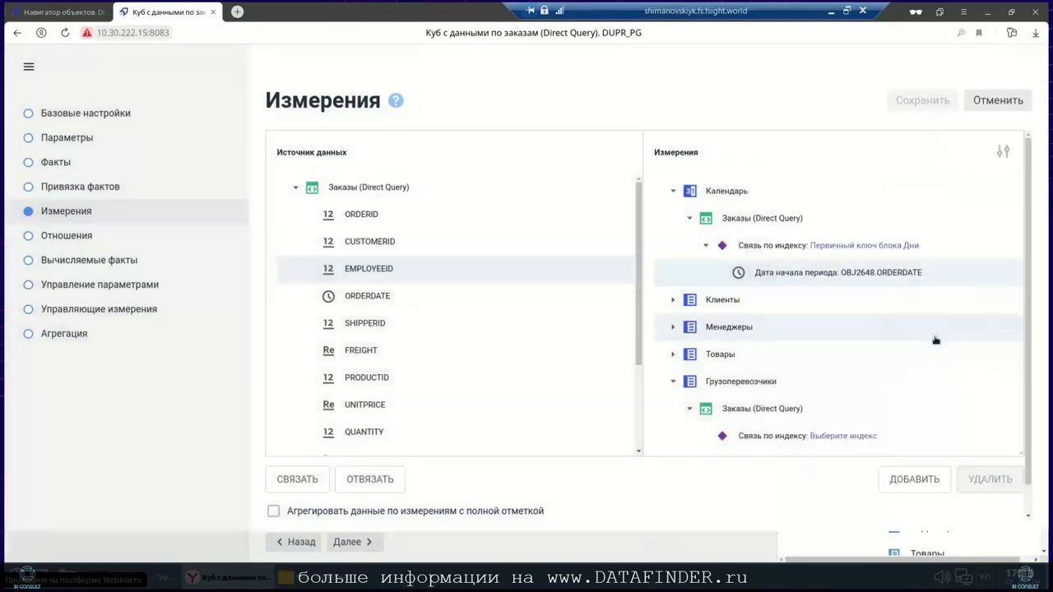
left_click(729, 384)
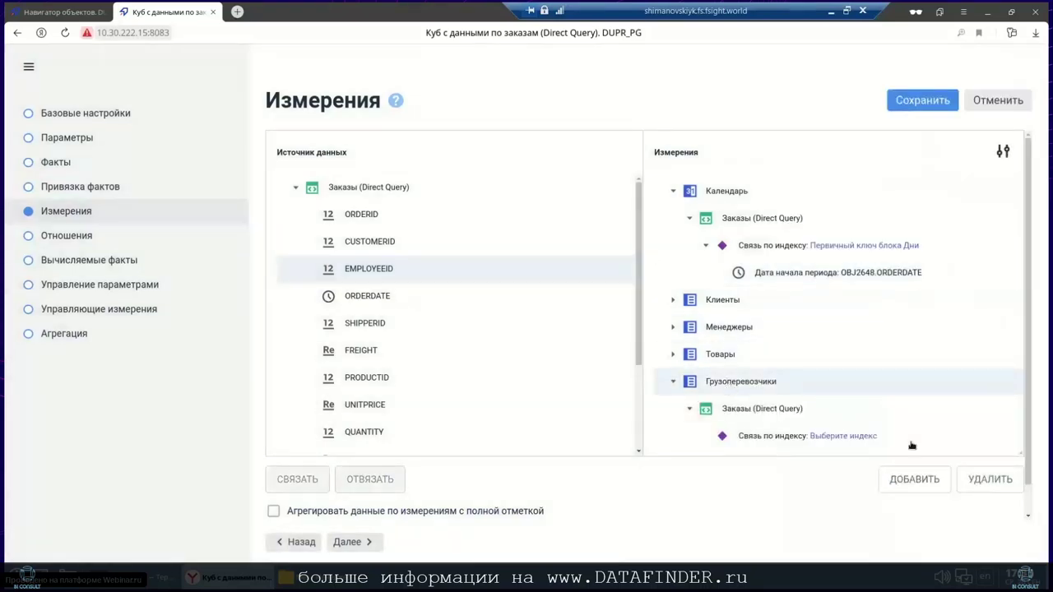
left_click(990, 478)
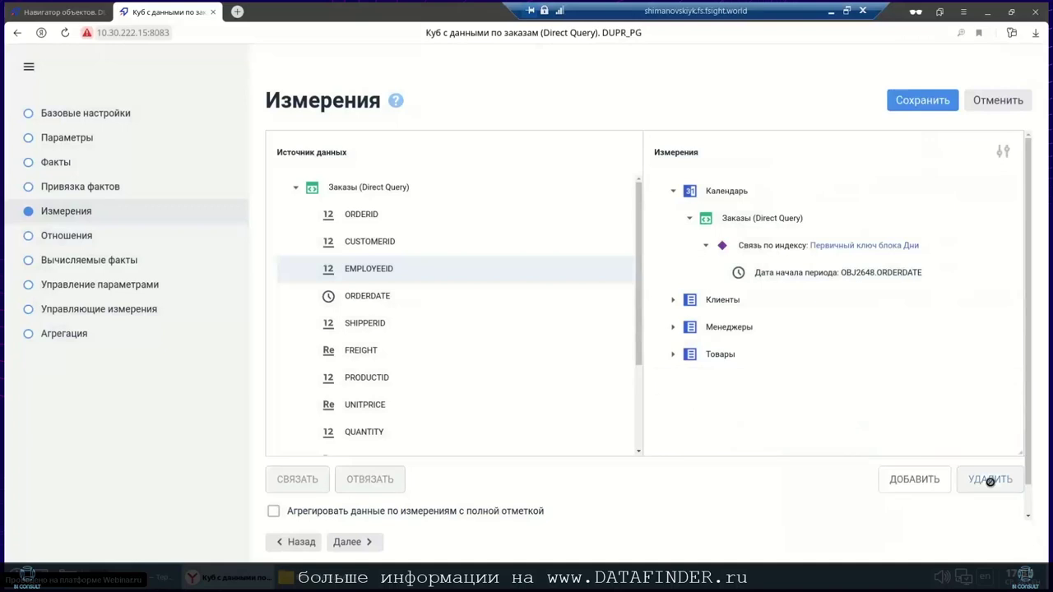
Look over the cube's relations and facts, and examine the calculated facts under "Расчетные показатели" in the fact bindings.
left_click(355, 545)
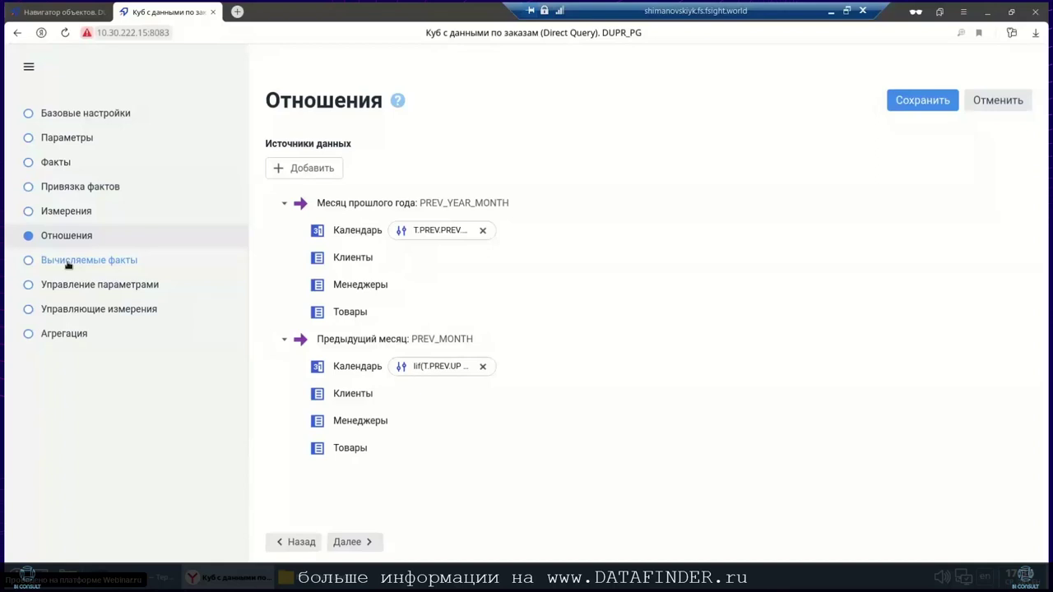
left_click(65, 166)
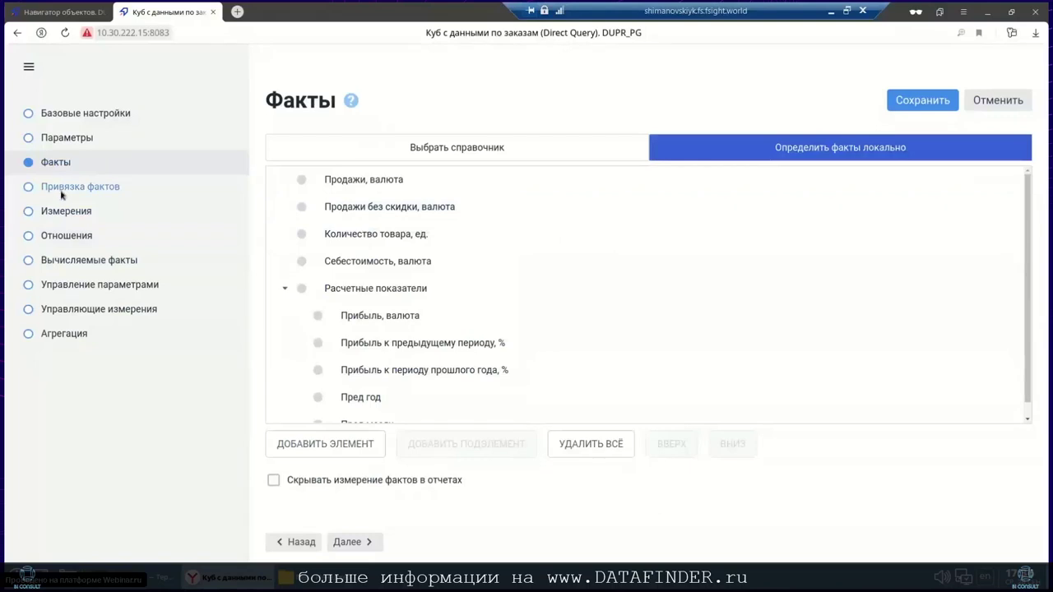
left_click(62, 193)
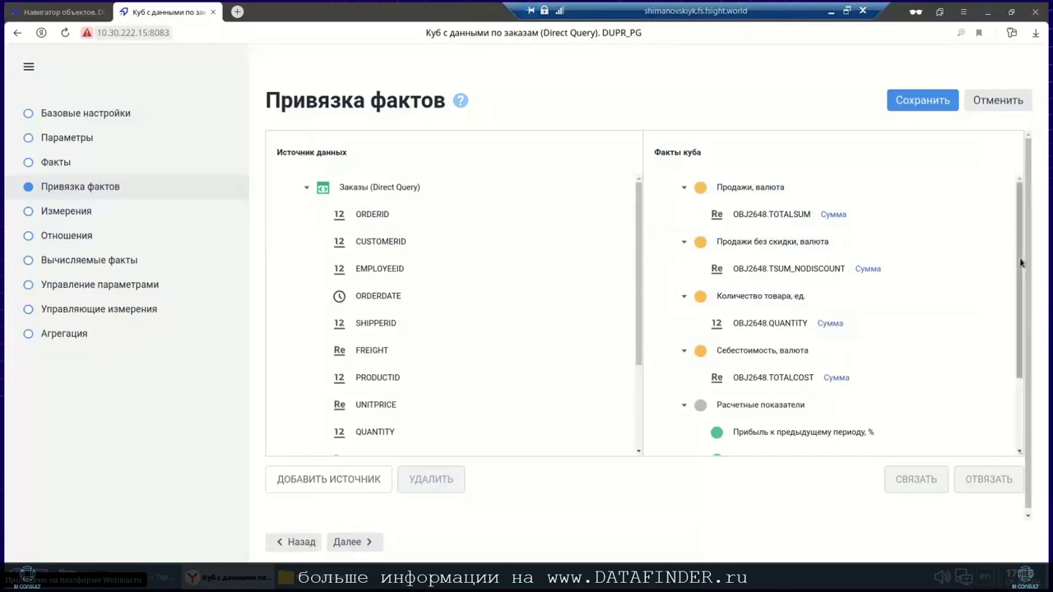
left_click_drag(1020, 261, 1027, 391)
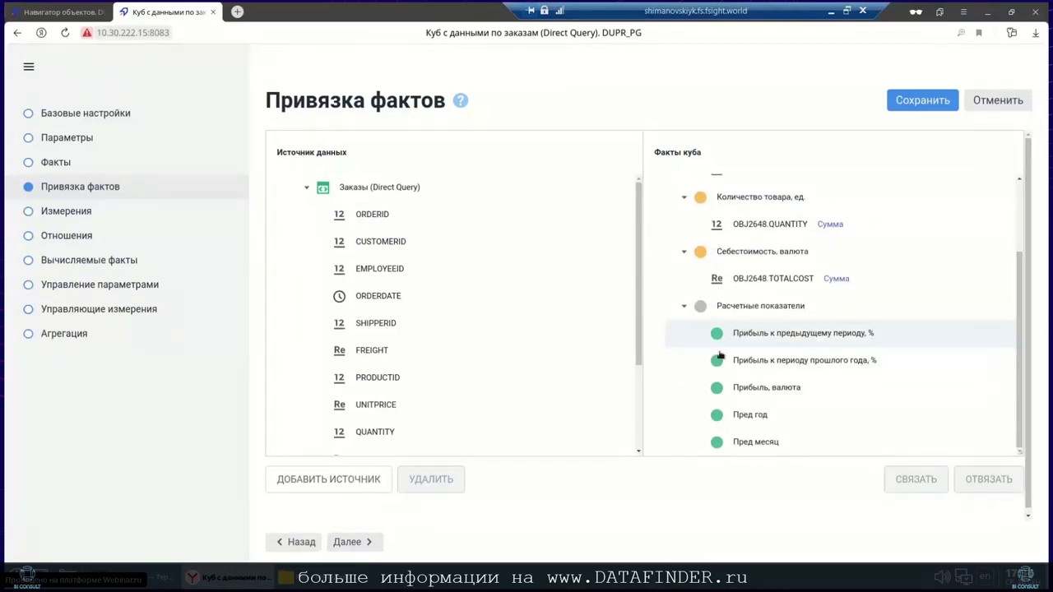
left_click(718, 441)
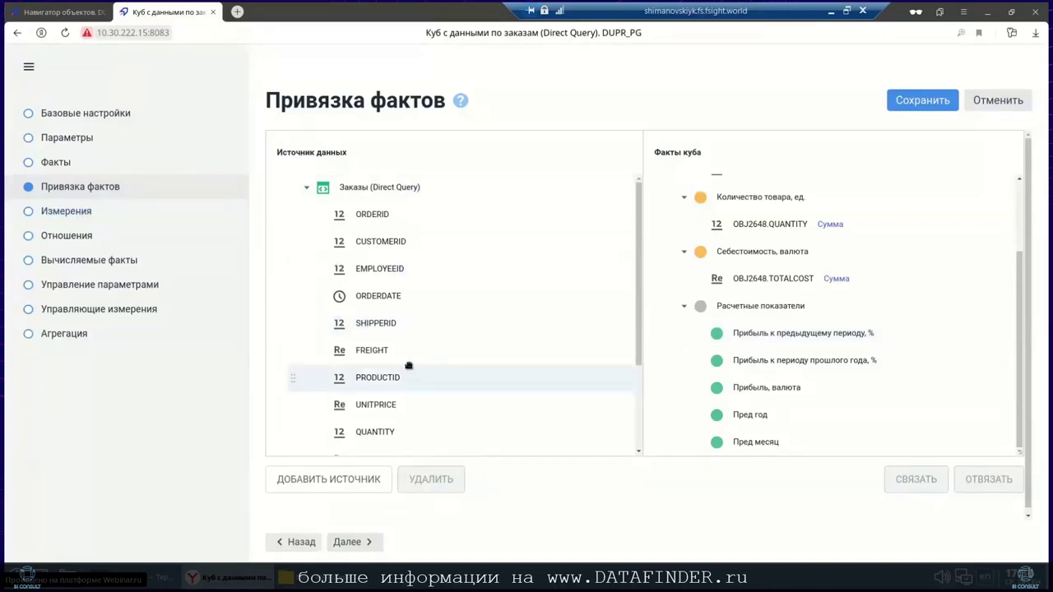
Review the cube's calculated facts and their formulas, switching the display of the facts with data on and off.
left_click(86, 263)
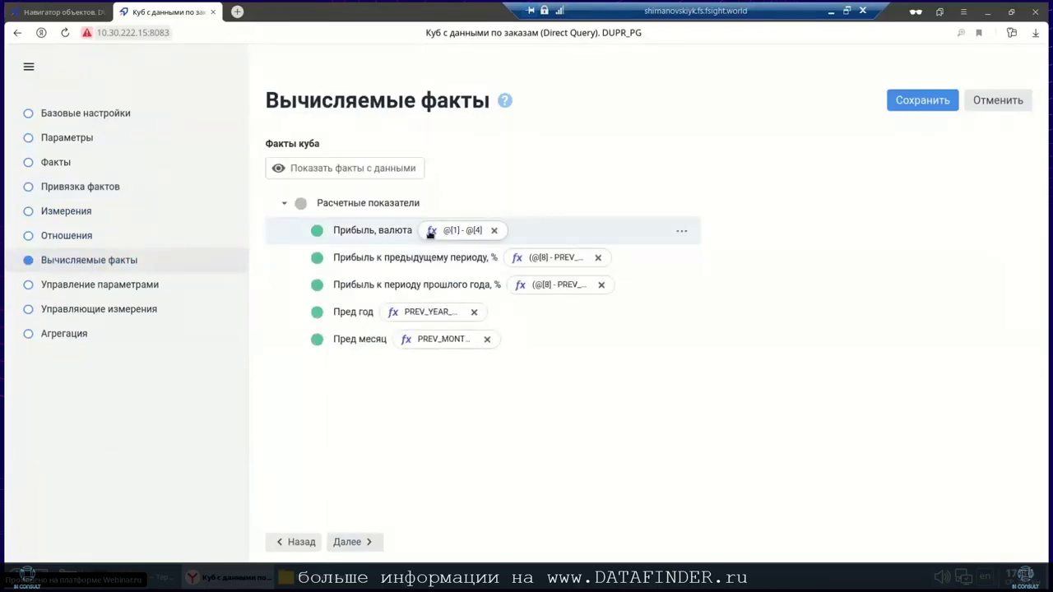
left_click(342, 171)
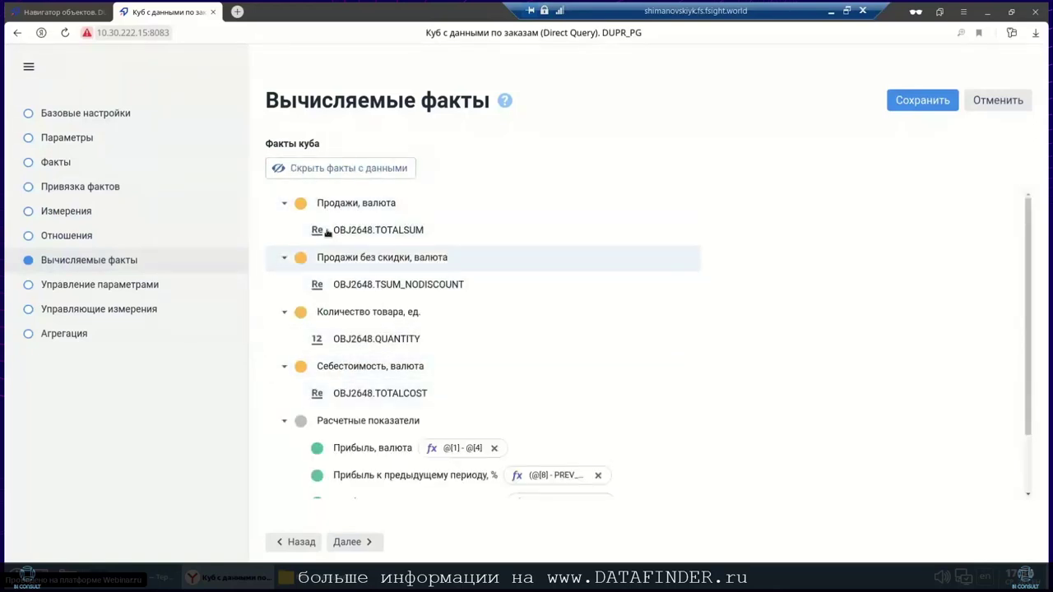
left_click(304, 171)
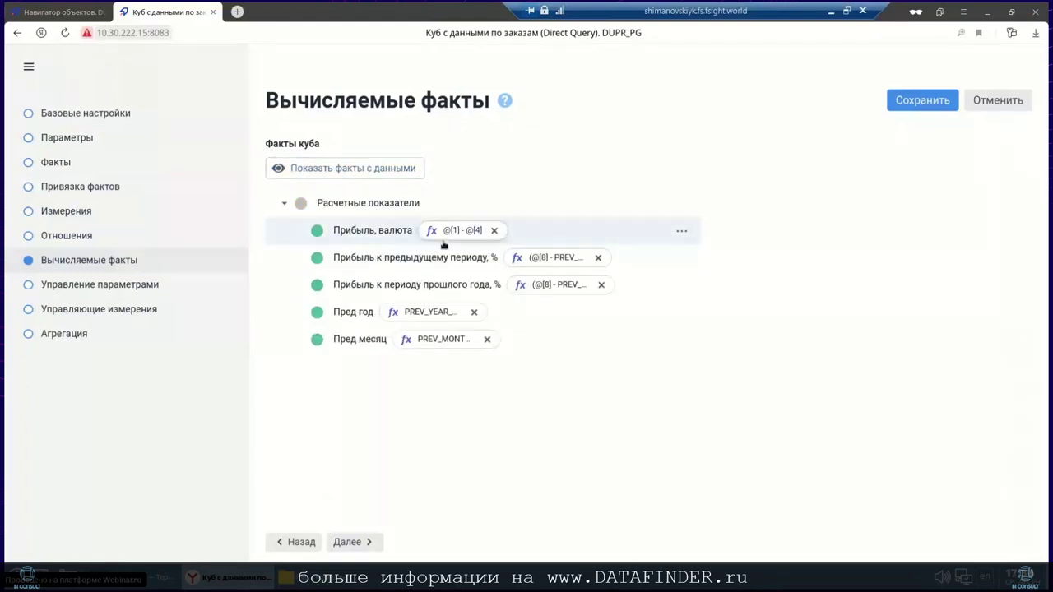
left_click(341, 170)
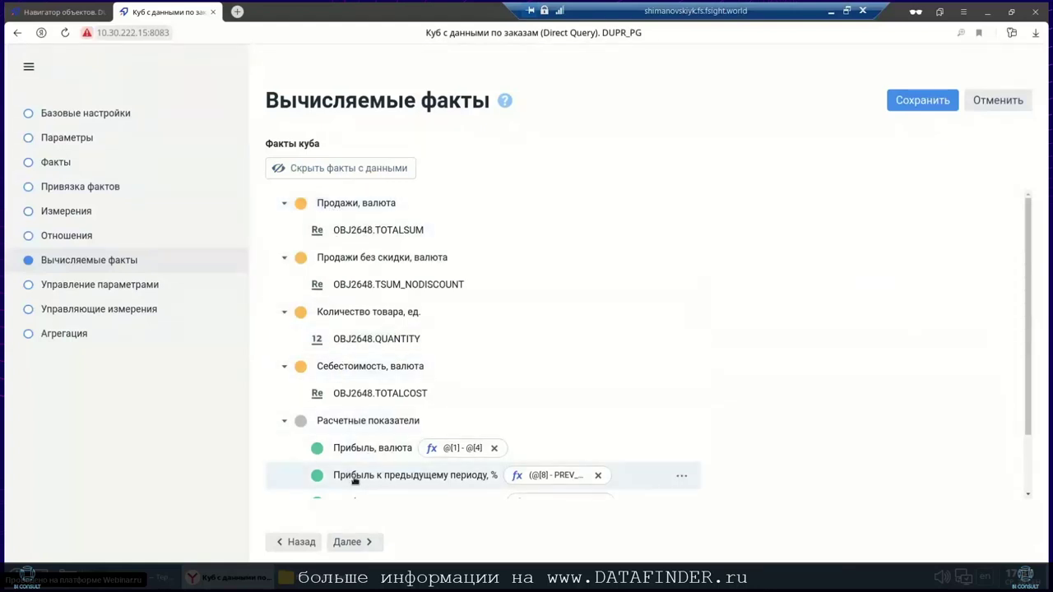
Examine the relation formula of "Календарь" in "Месяц прошлого года" and its formula type options, leaving it without applying changes.
left_click(64, 236)
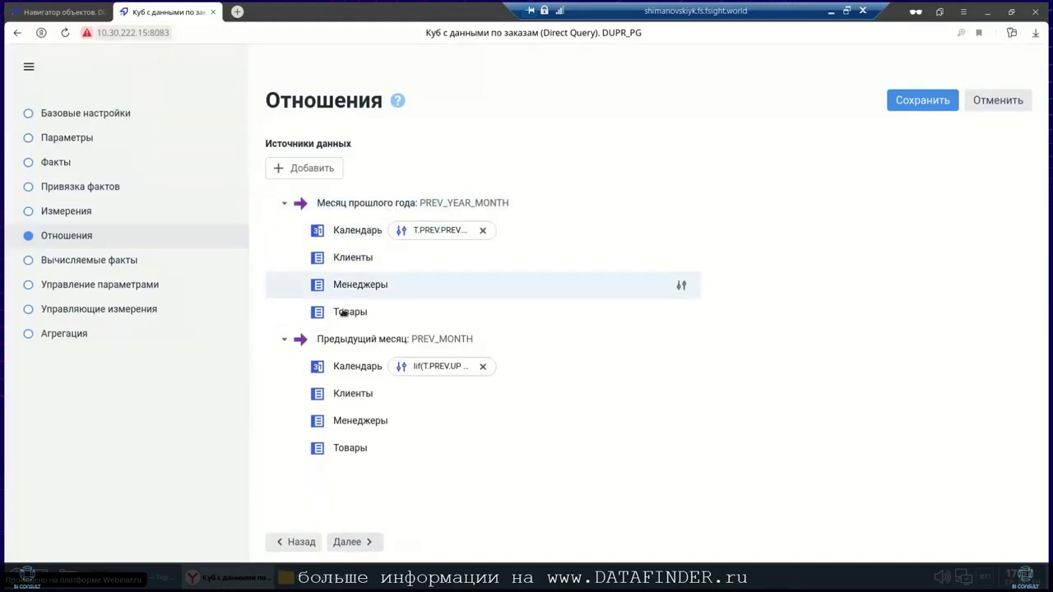
left_click(336, 233)
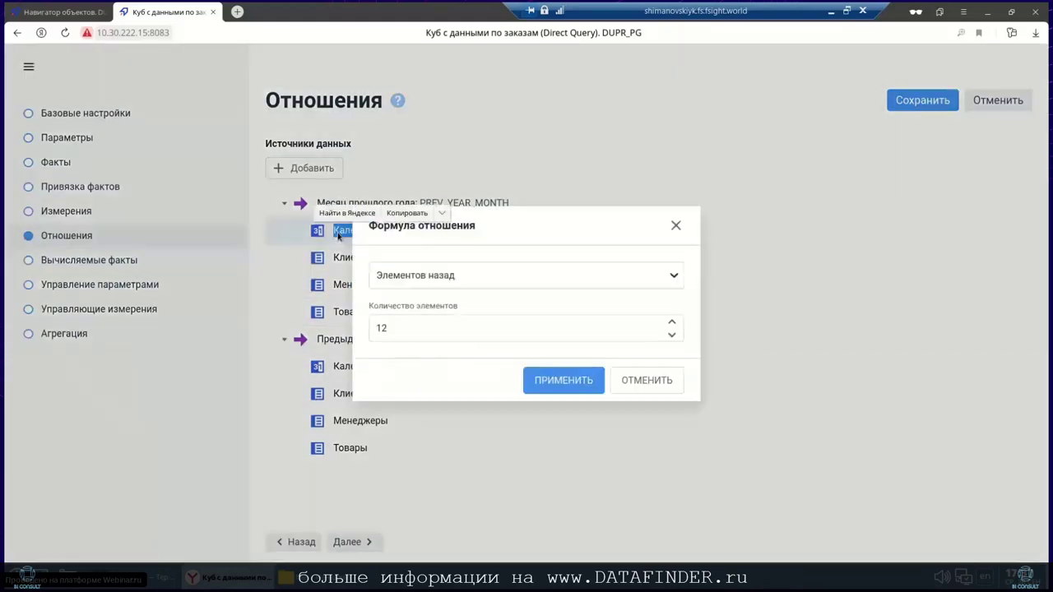
left_click(444, 278)
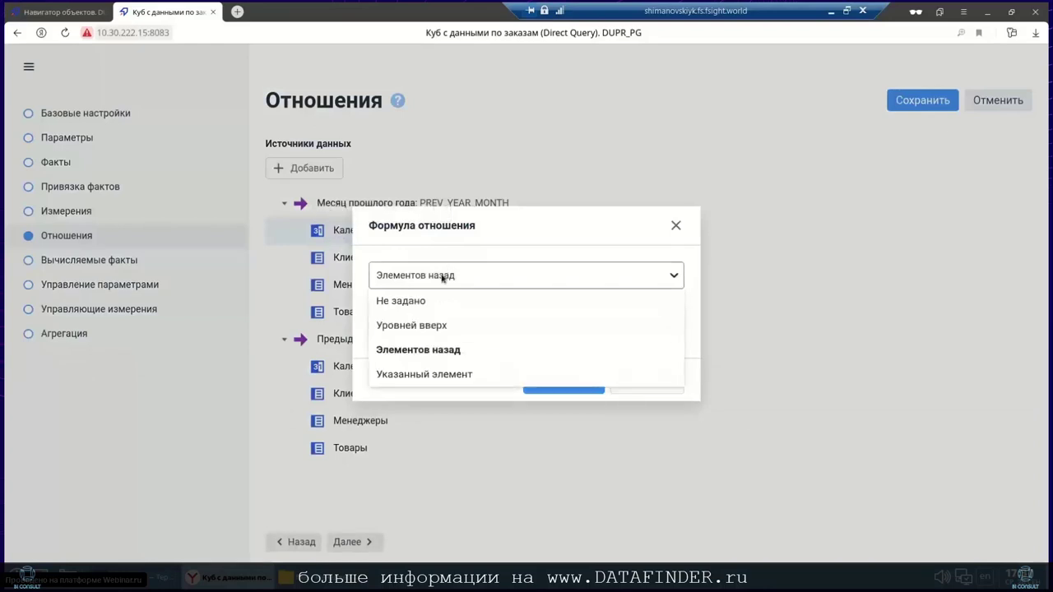
left_click(422, 354)
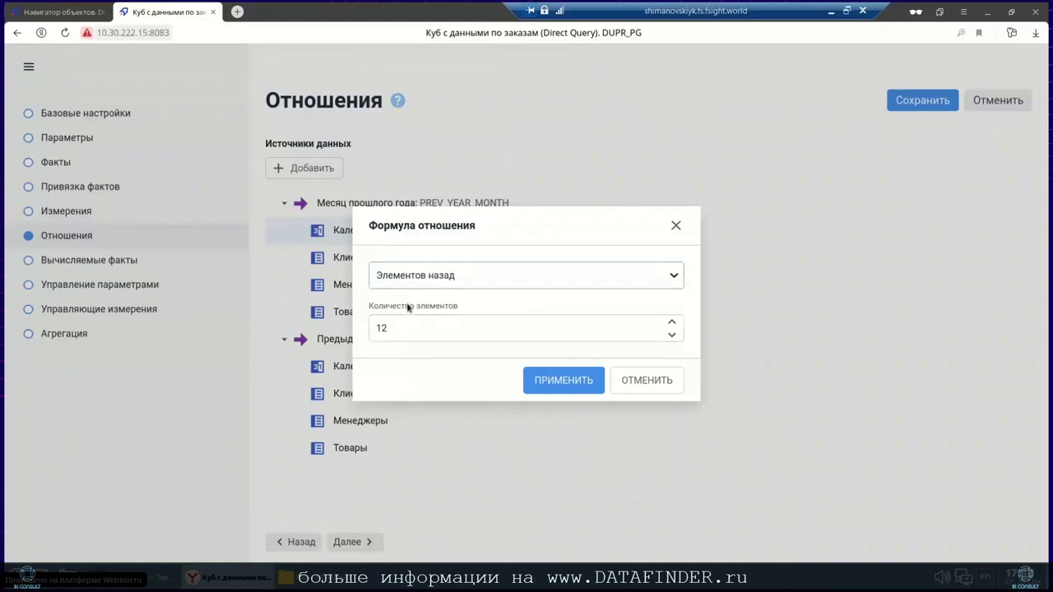
left_click(647, 385)
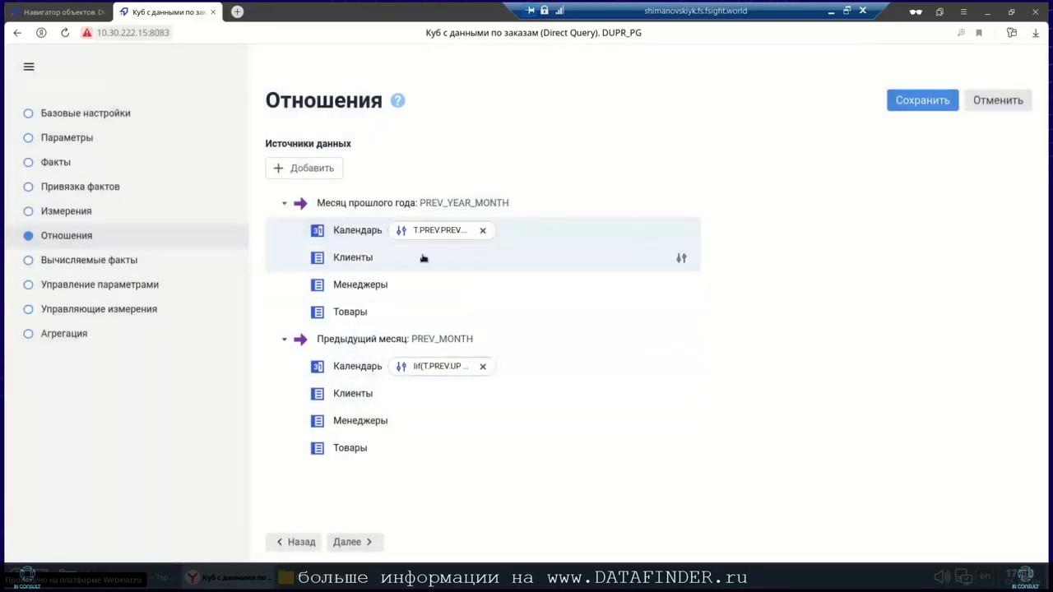
Check the formula of the calculated fact "Прибыль, валюта" and return to the cube's dimension settings.
left_click(97, 260)
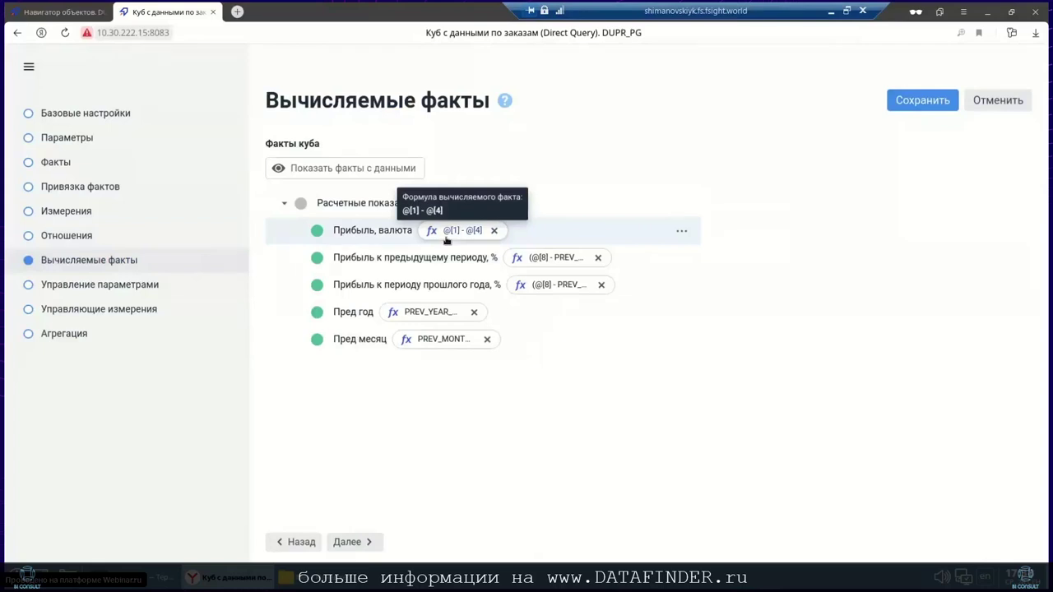
left_click(78, 168)
left_click(67, 215)
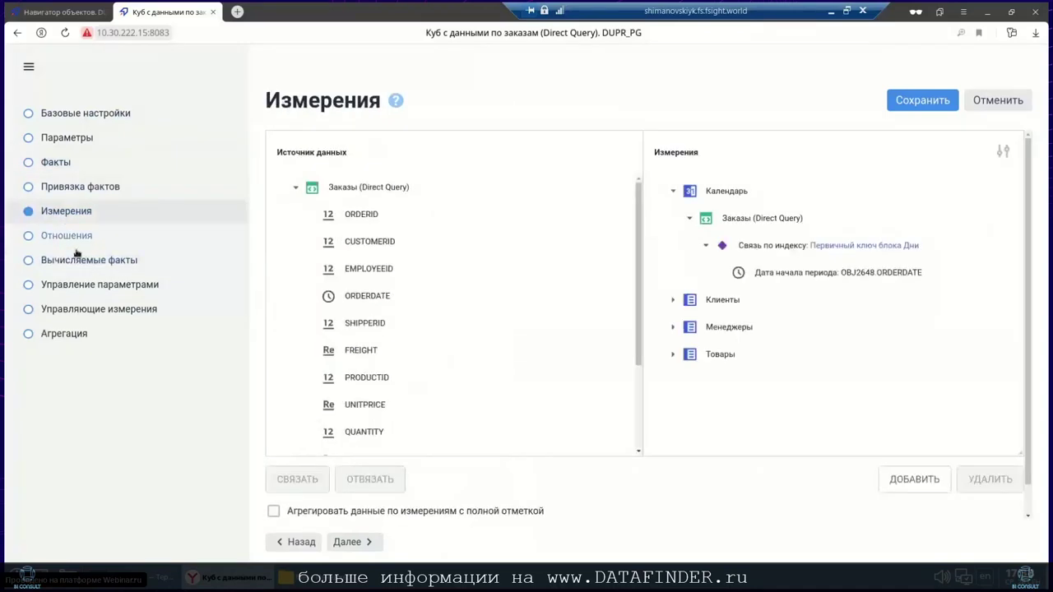
Switch to the object navigator and view the contents of the folders "Шаг 4. Кубы" and "Шаг 2. Исходные данные".
left_click(68, 13)
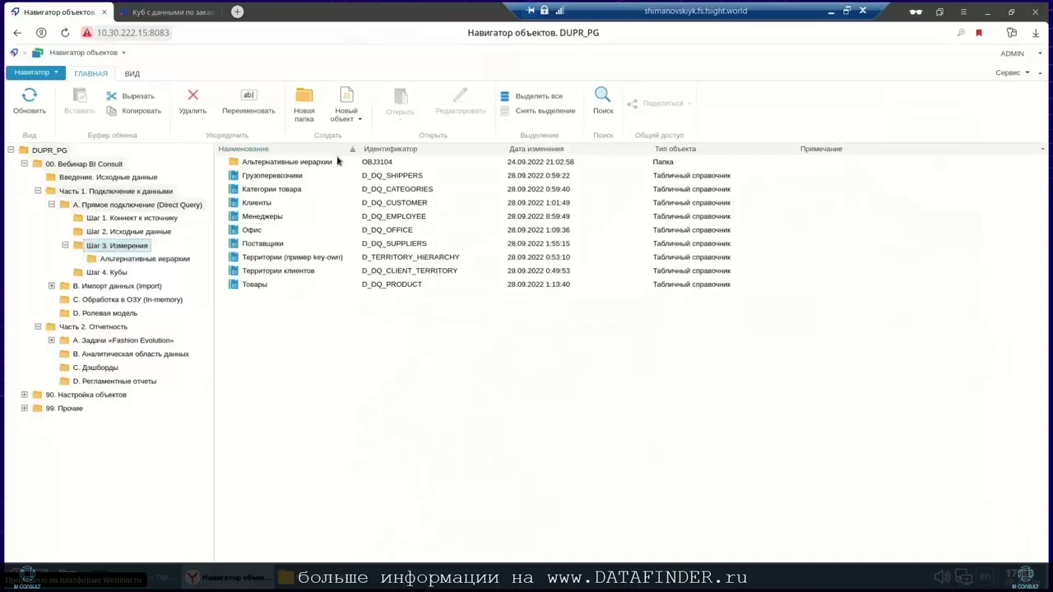
left_click(105, 274)
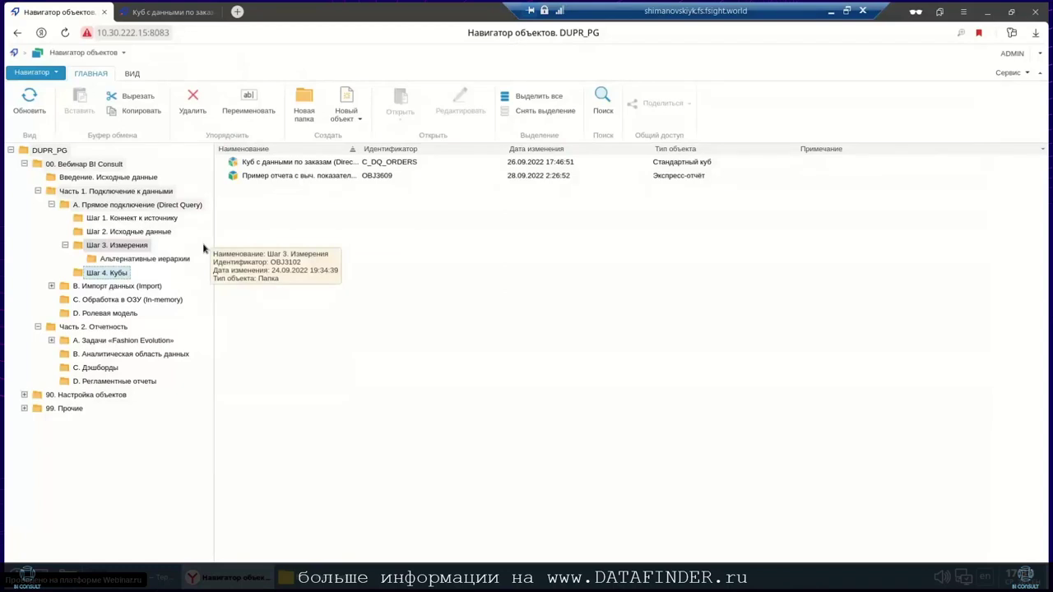
left_click(321, 578)
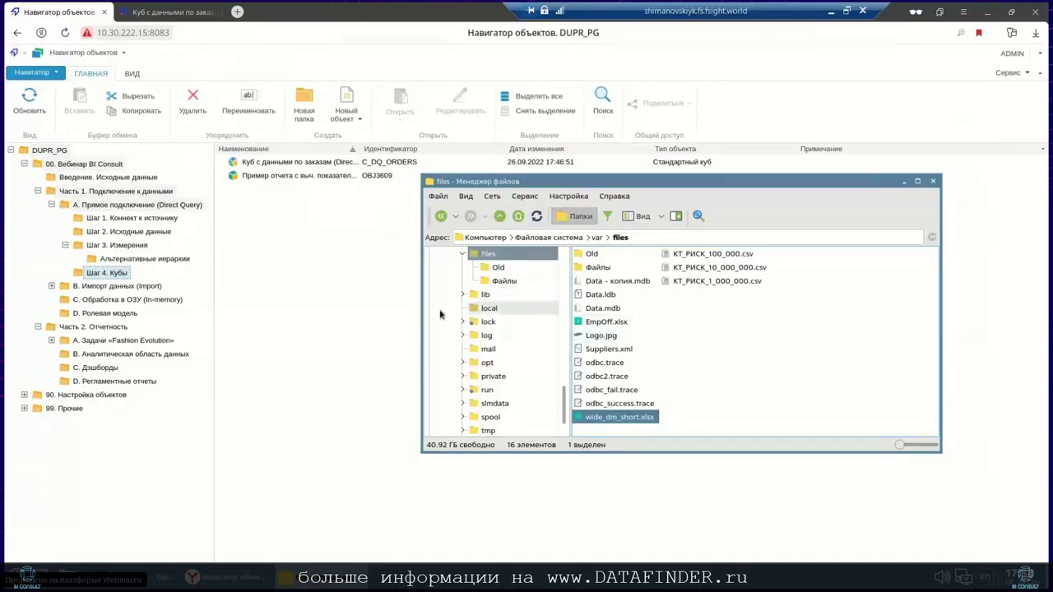
left_click(156, 236)
left_click(156, 234)
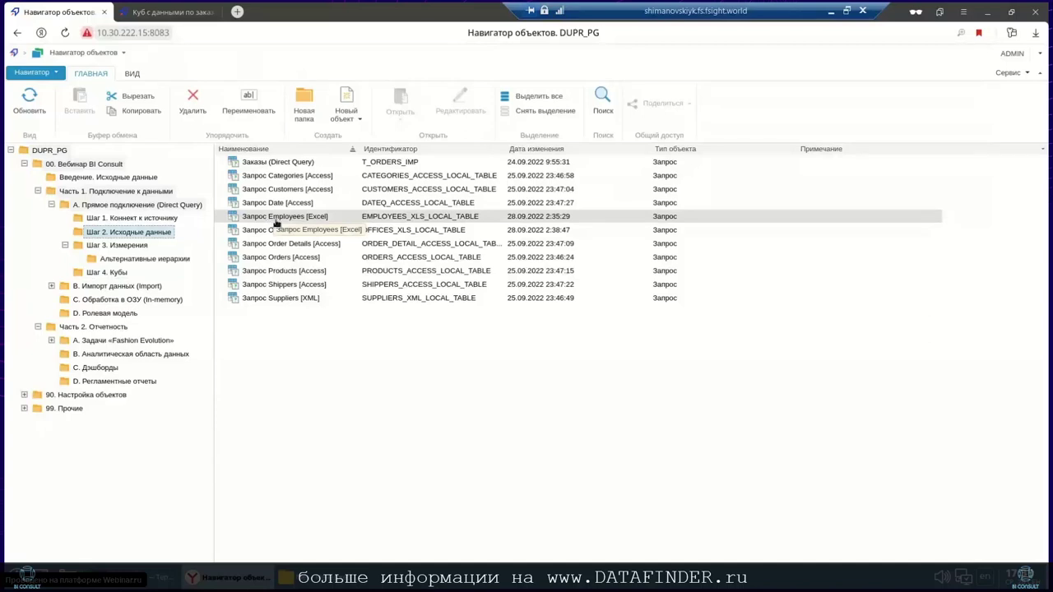
Open EmpOff.xlsx from the file manager's "files" folder, and minimize the browser to get back to the spreadsheet.
key("alt+Tab")
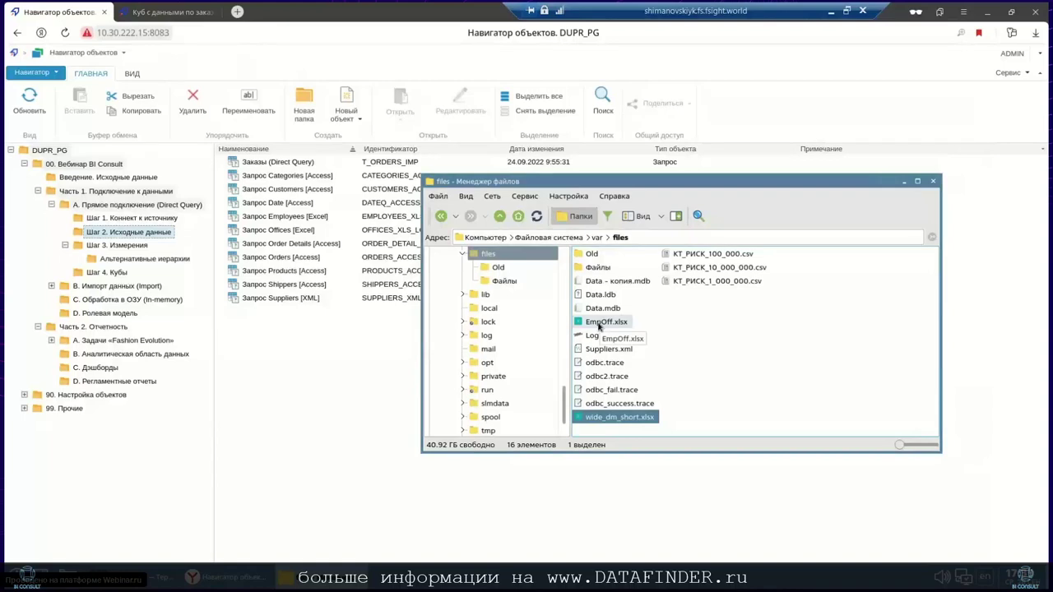
right_click(600, 325)
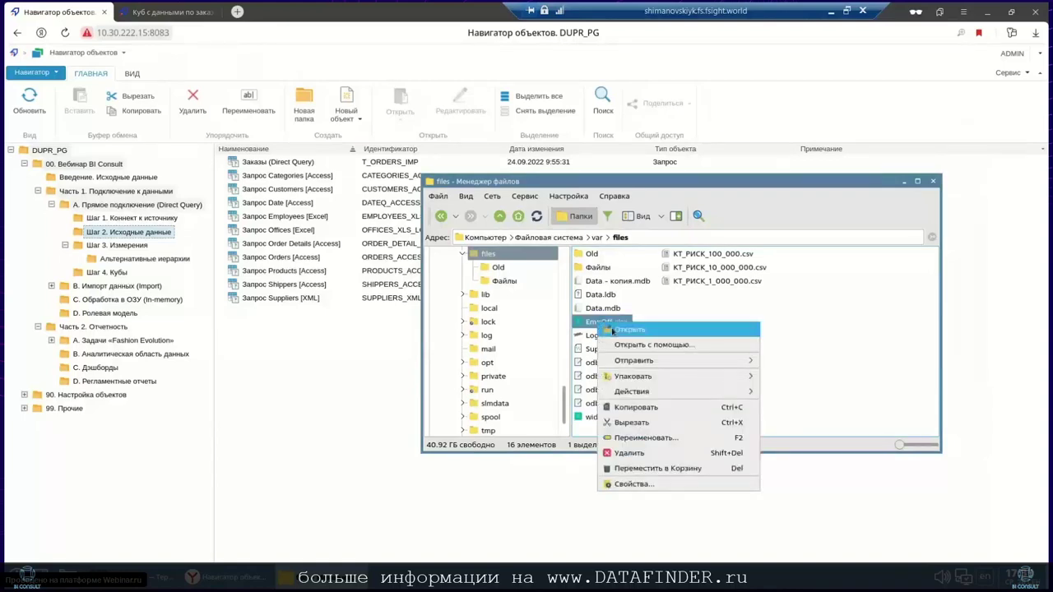
left_click(625, 330)
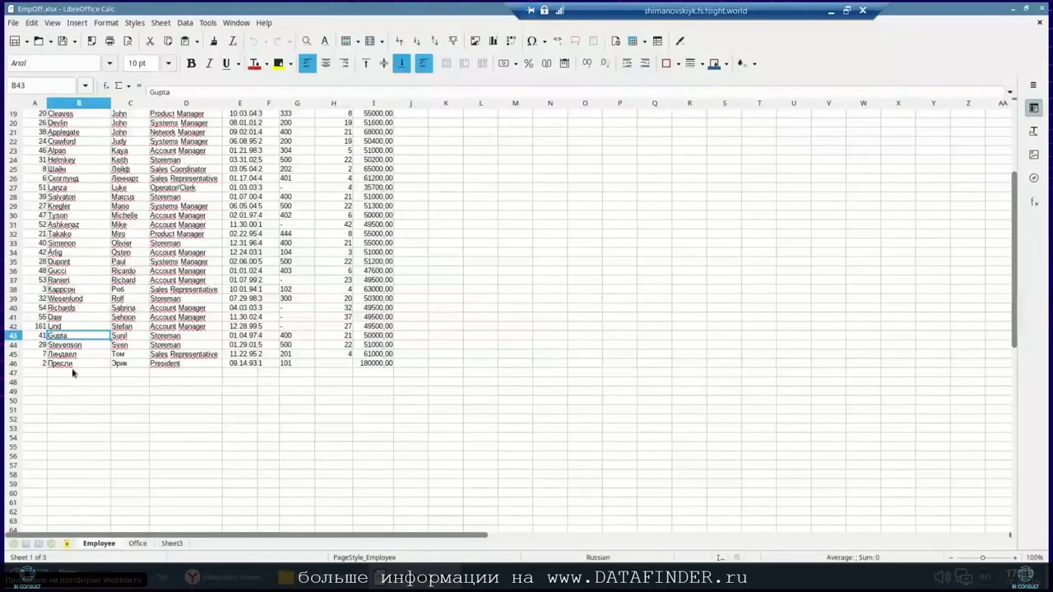
left_click(1011, 10)
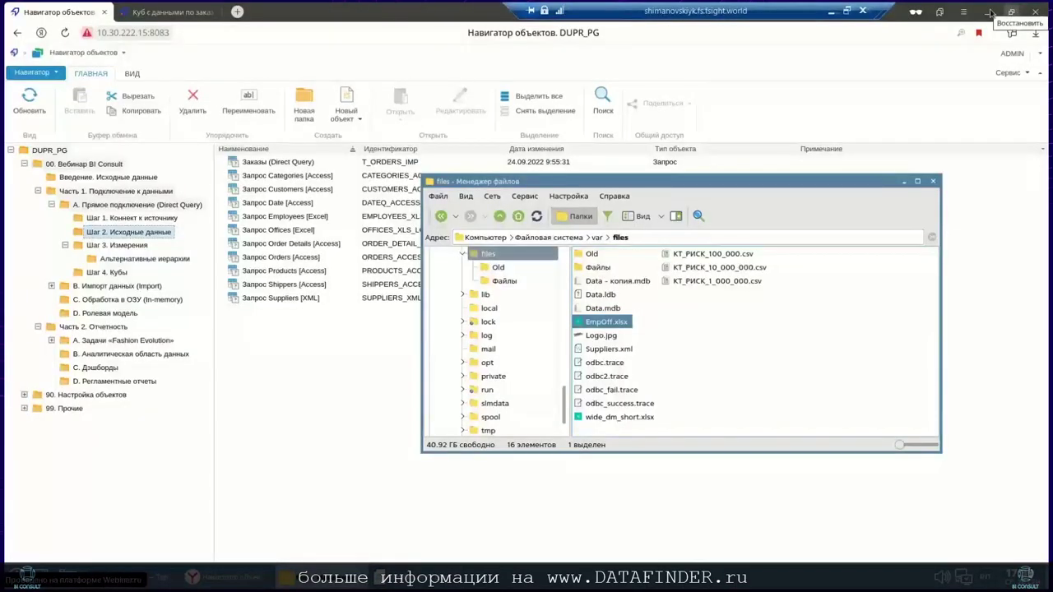
left_click(987, 11)
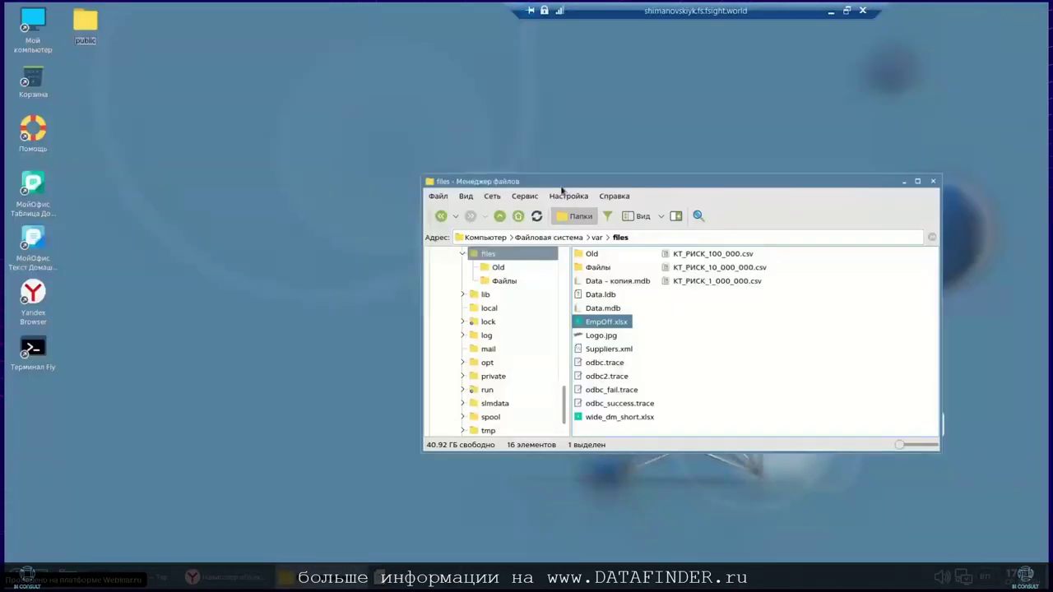
left_click_drag(561, 184, 540, 490)
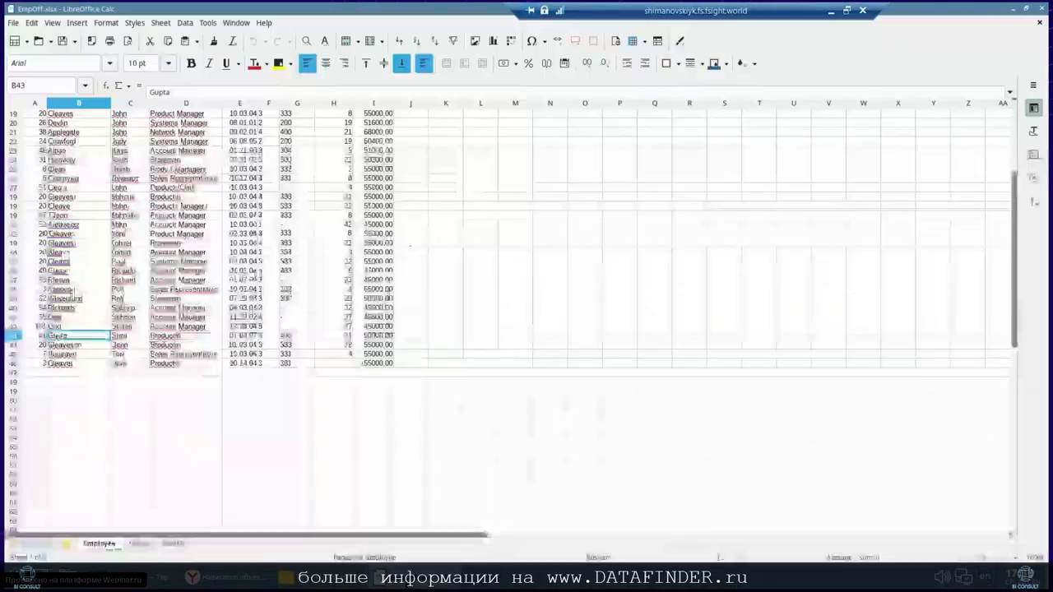
Start a new record in row 47 of the Employee sheet: enter 999 in A47 and the employee's last and first names in B47 and C47.
left_click(39, 373)
type("99")
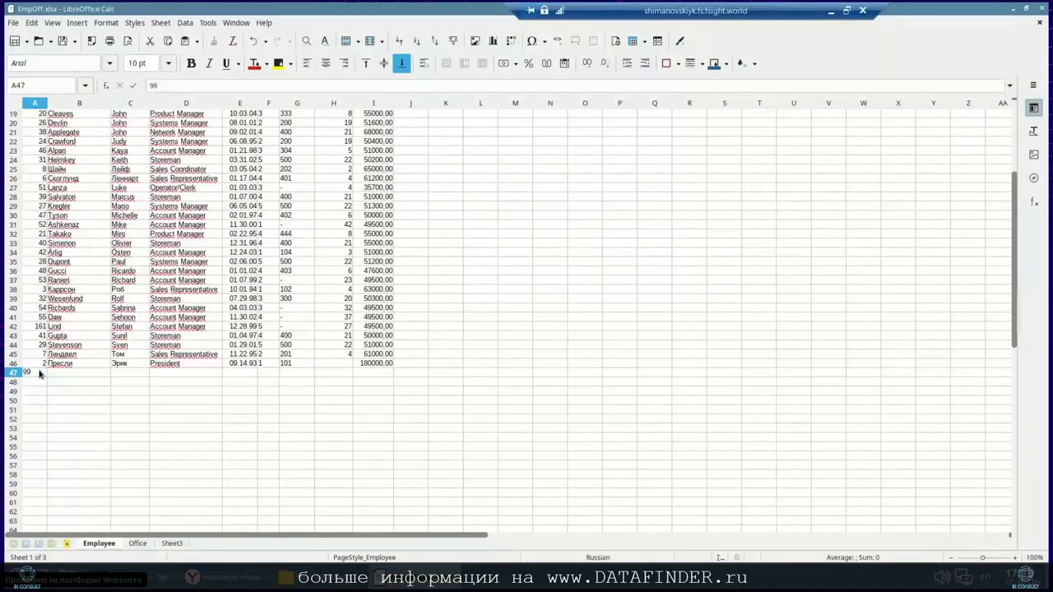
type("9")
double_click(66, 373)
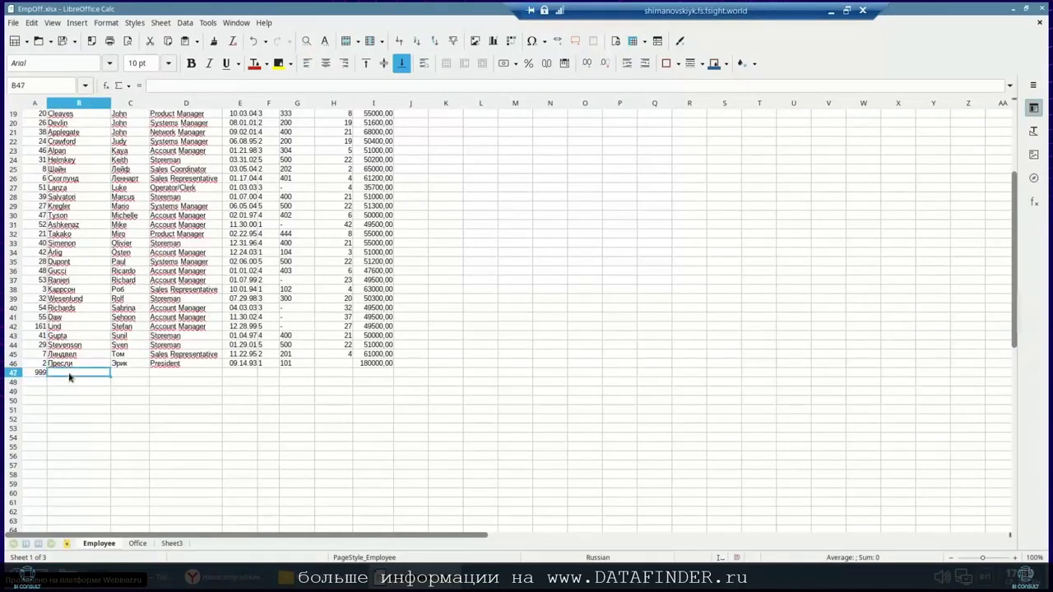
type("Шмфтщ")
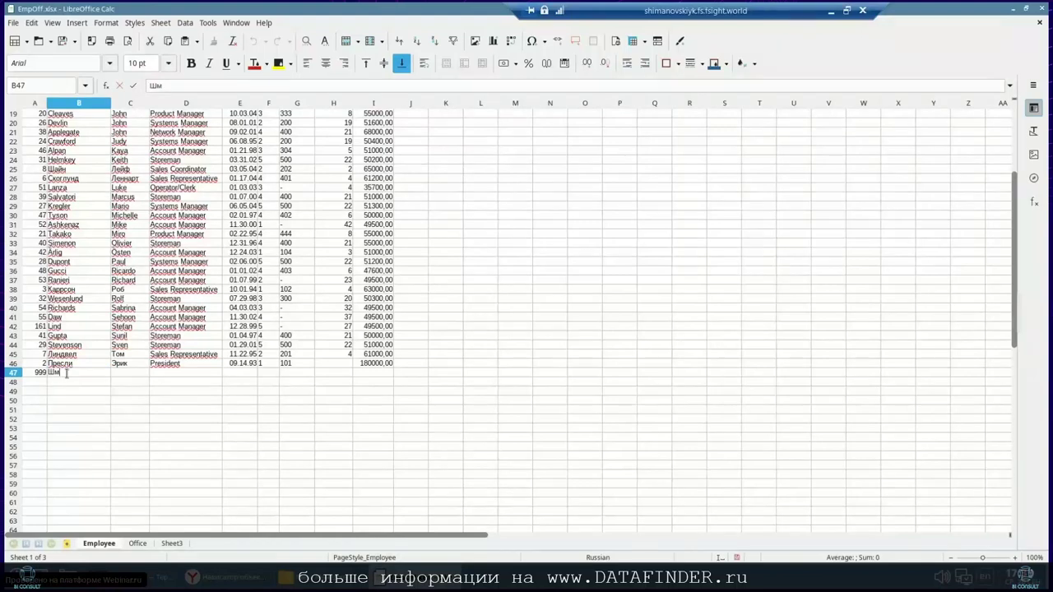
key("BackSpace")
key("BackSpace")
key("BackSpace")
key("BackSpace")
key("BackSpace")
type("Иванов")
left_click(121, 372)
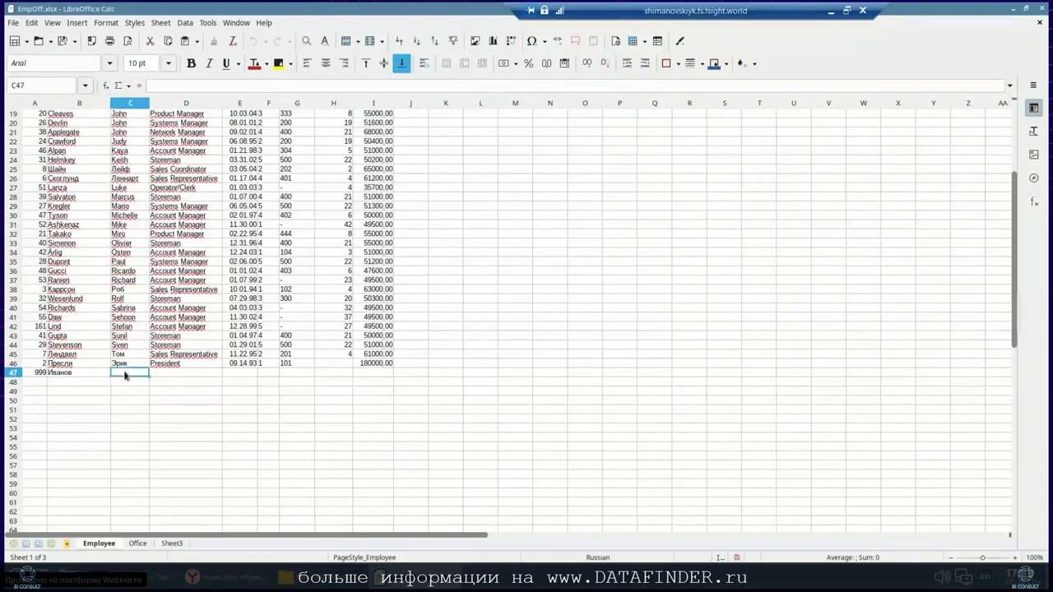
type("Иван")
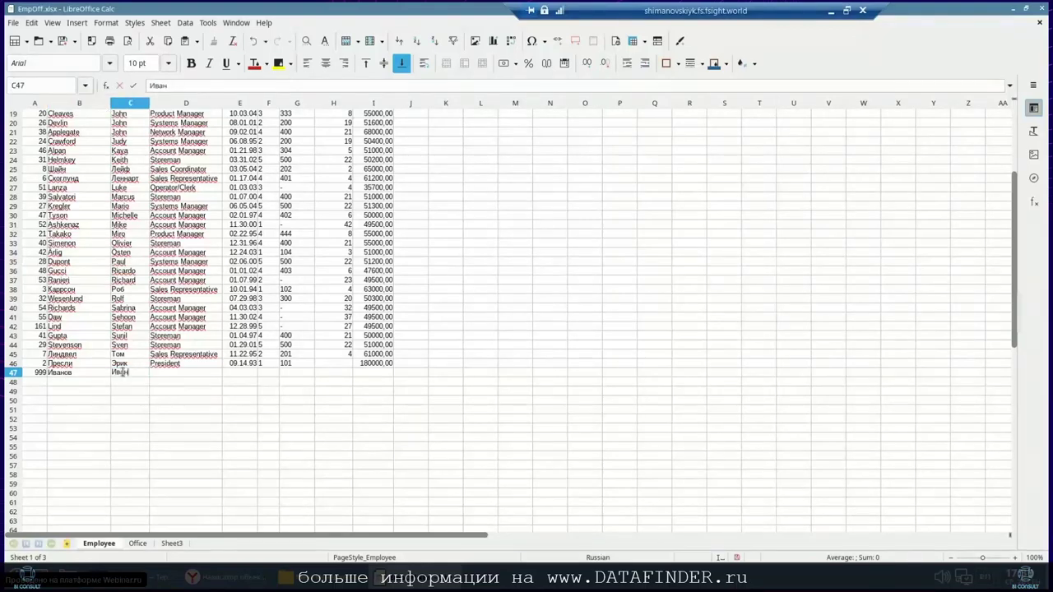
Enter the title "стаж" in D47 and the yearly salary 1000 in I47 for the new employee.
left_click(188, 376)
type("стаж")
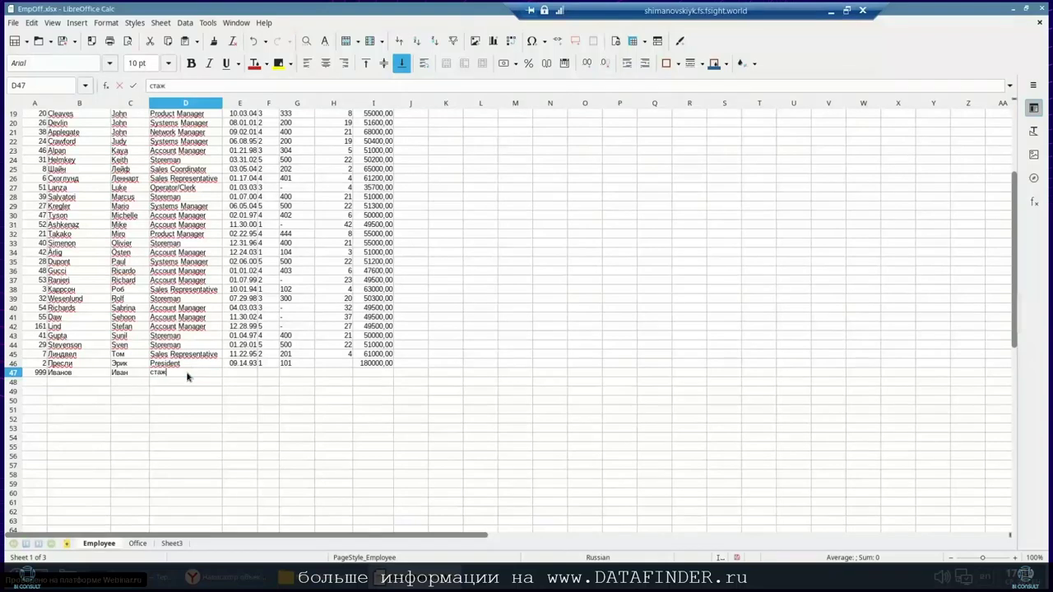
left_click(359, 374)
type("1")
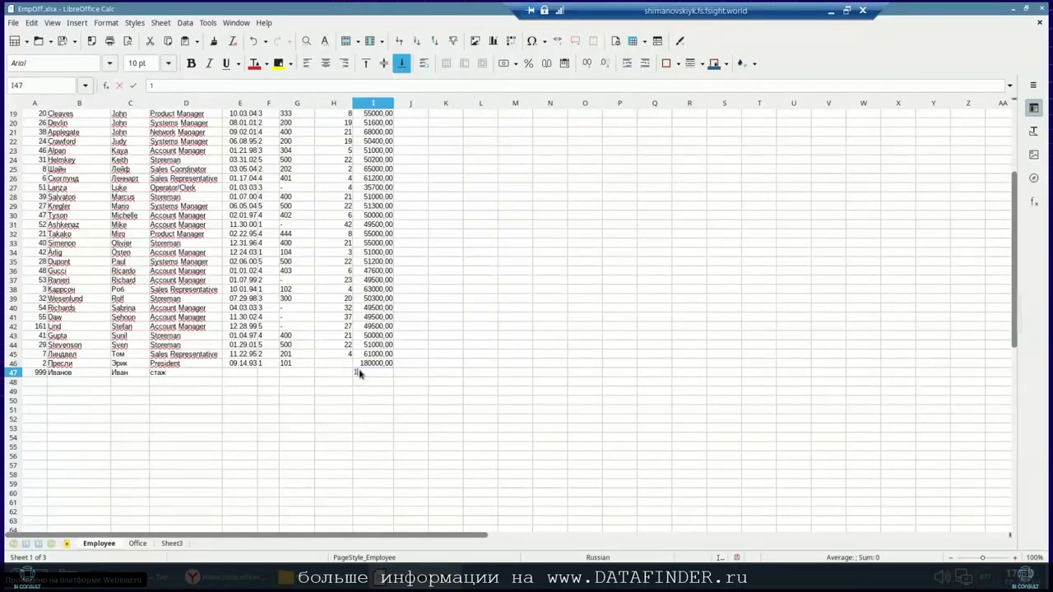
type("000")
key("Return")
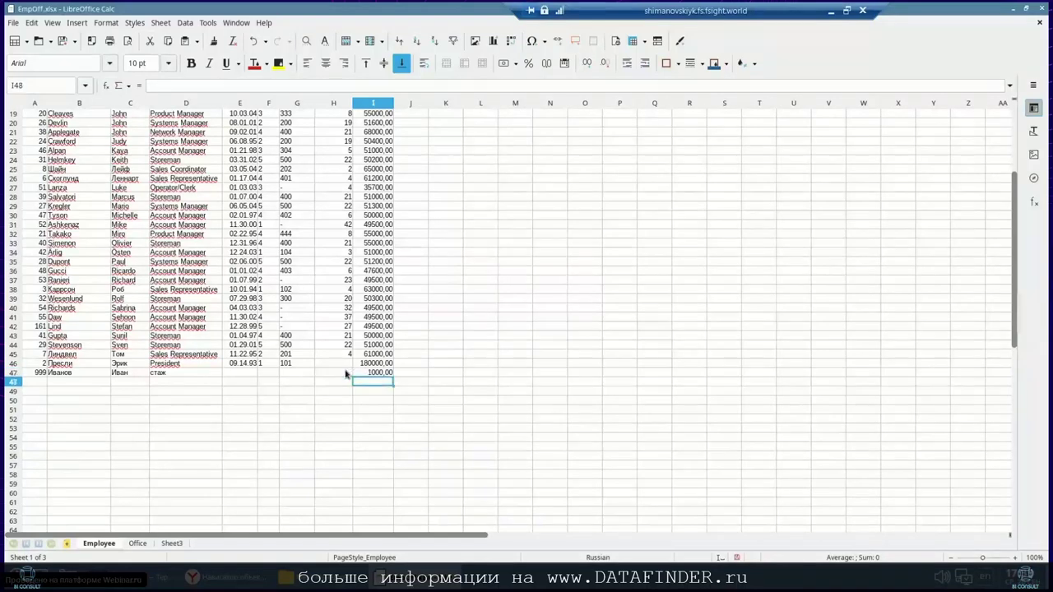
Fill in the new employee's extension 999 in G47 and the hire date 01.01.22 in E47.
left_click(286, 373)
type("999")
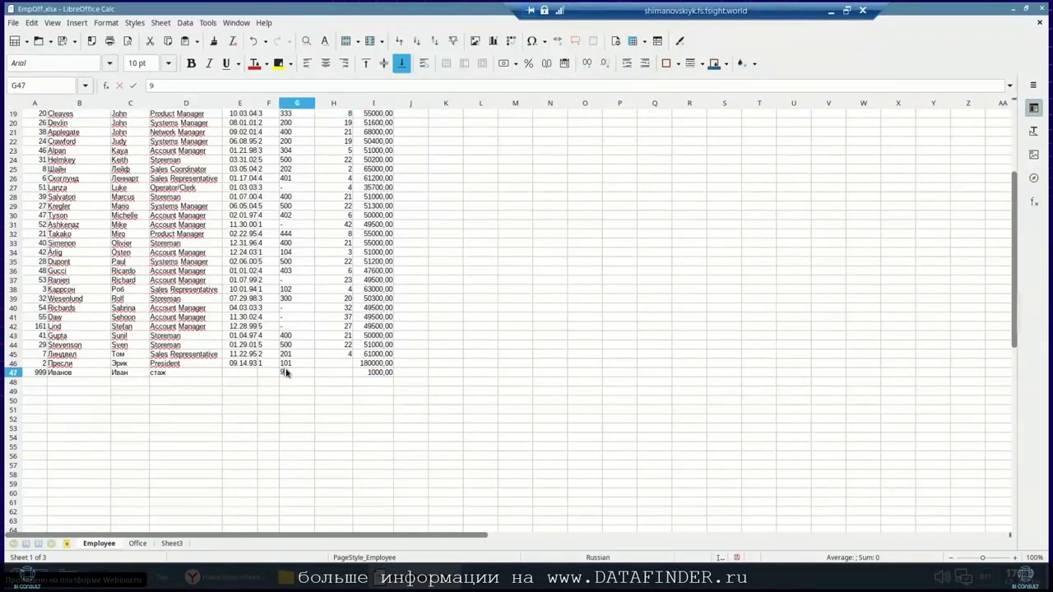
double_click(239, 373)
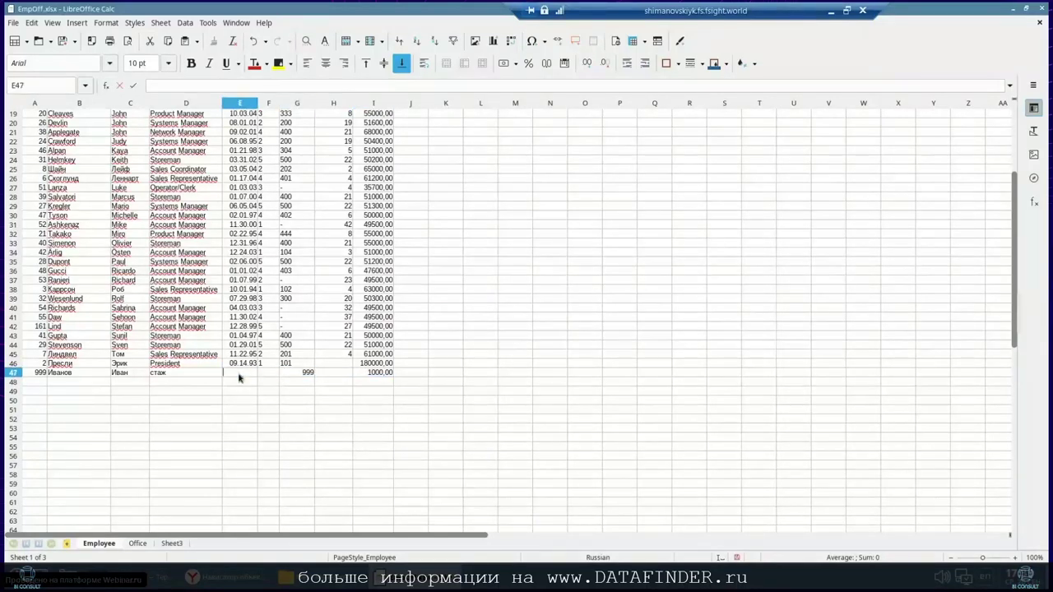
type("01.01")
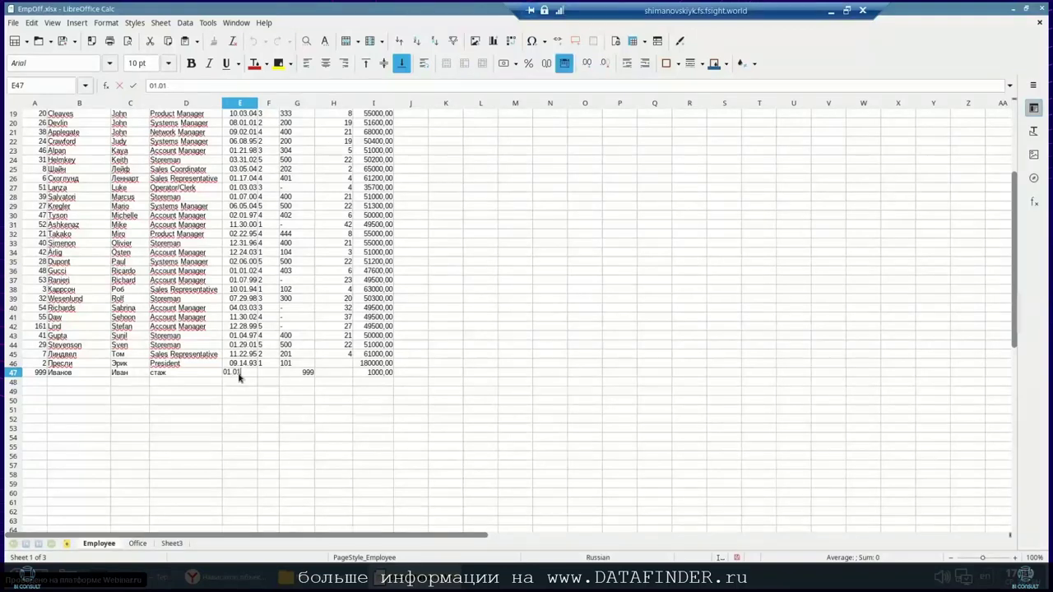
type(".22")
key("Return")
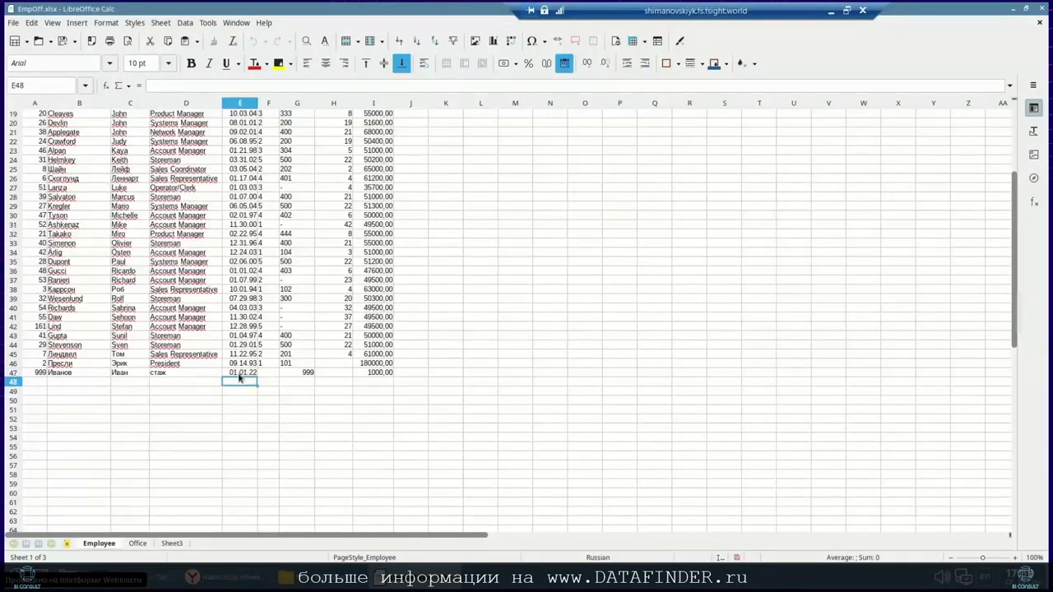
left_click(118, 374)
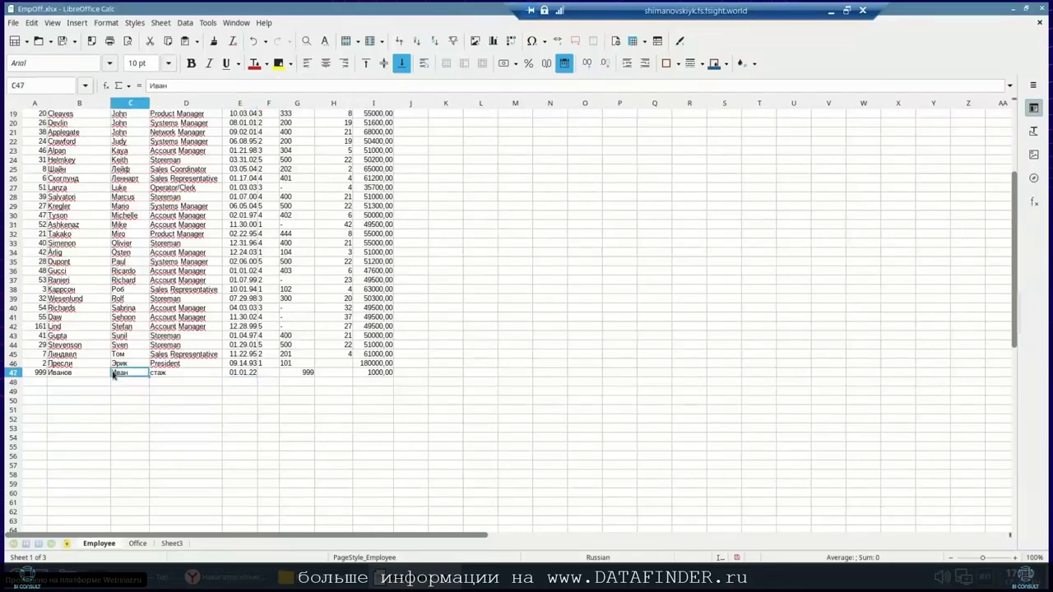
Save EmpOff.xlsx, keeping the Excel 2007–365 format, and close the spreadsheet.
left_click(14, 22)
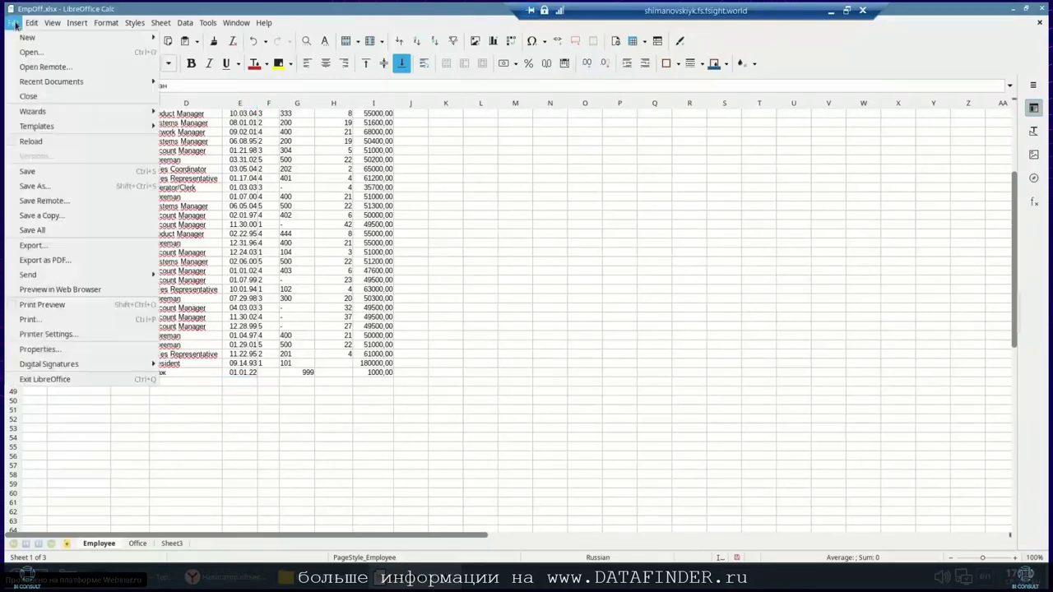
left_click(33, 173)
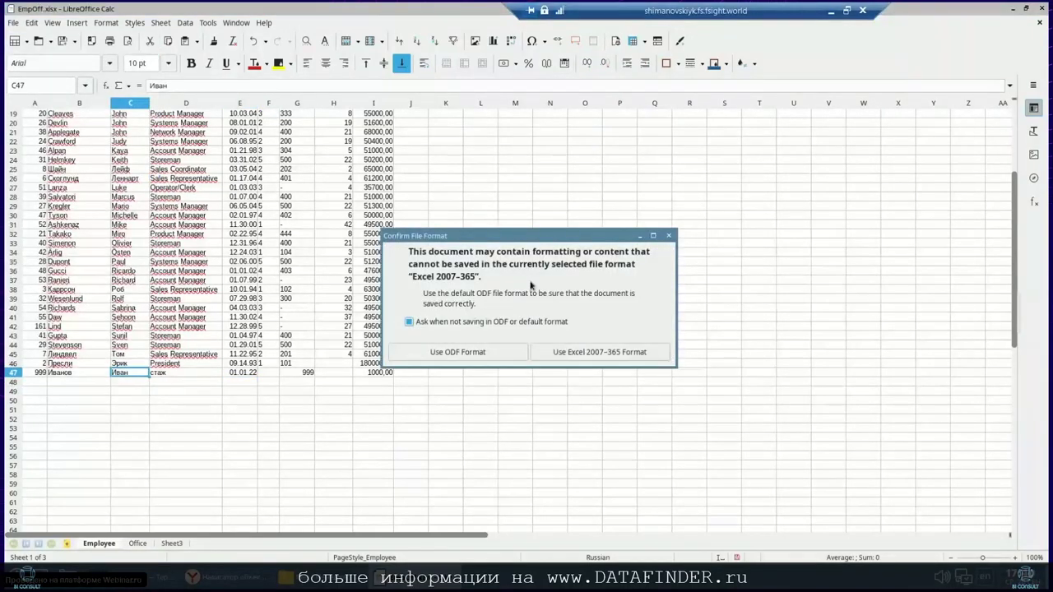
left_click(589, 353)
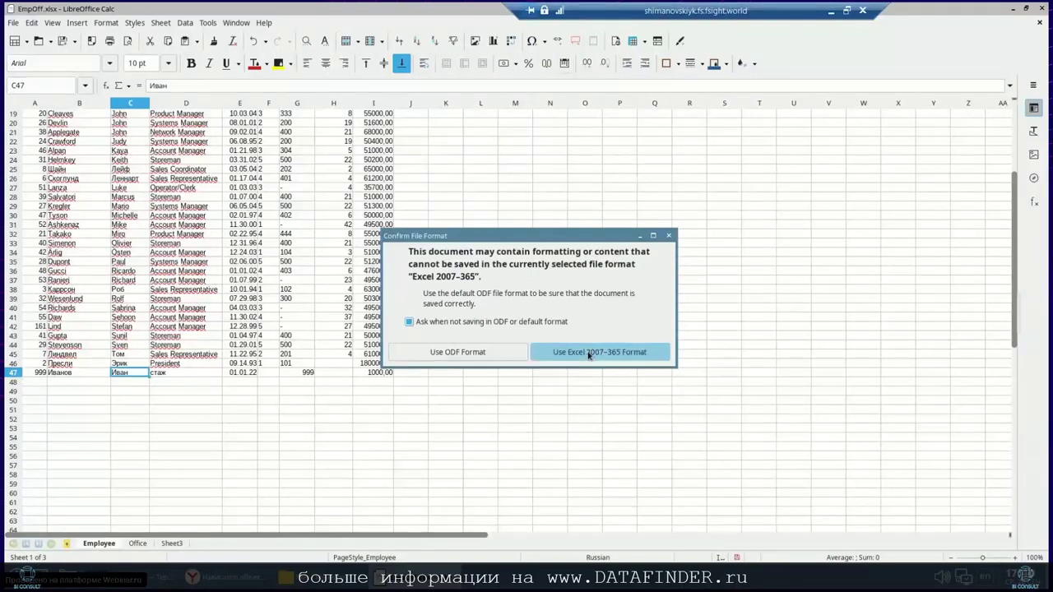
left_click(162, 270)
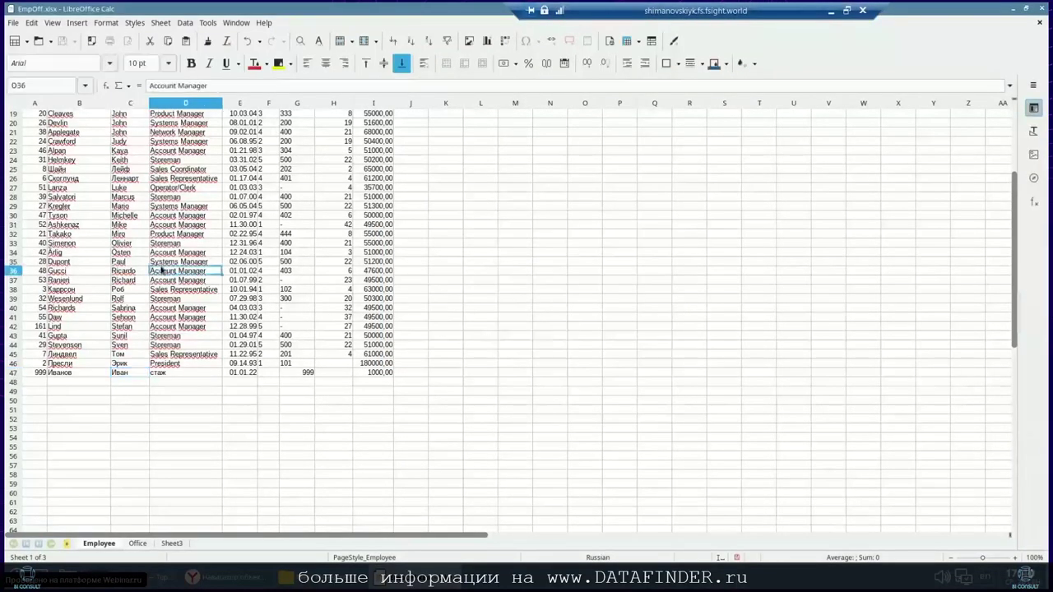
left_click(1039, 8)
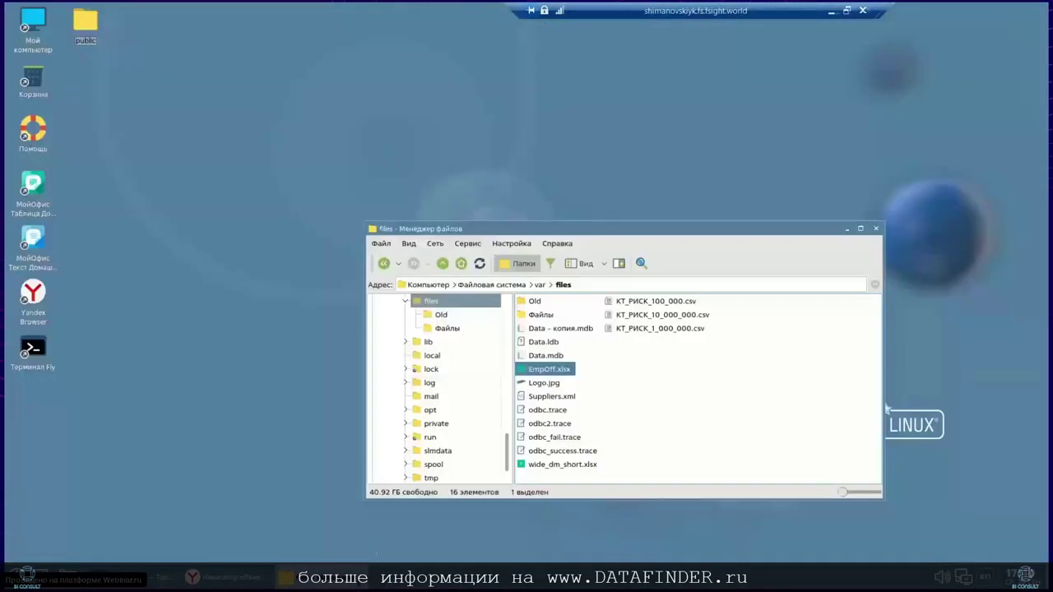
Minimize the file manager, switch back to the browser's object navigator and open the query "Запрос Employees [Excel]".
left_click(284, 577)
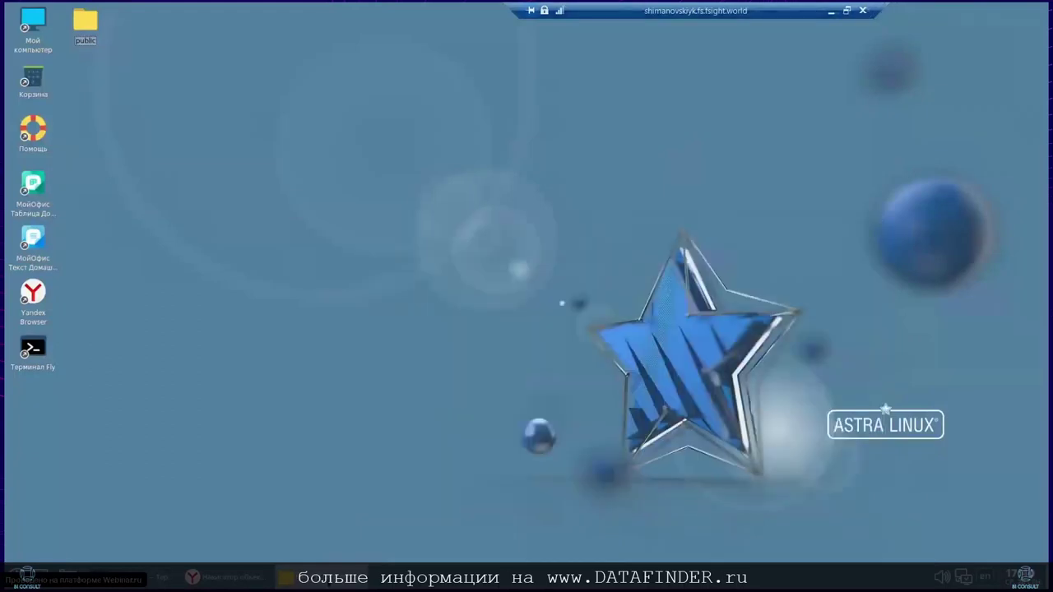
left_click(227, 577)
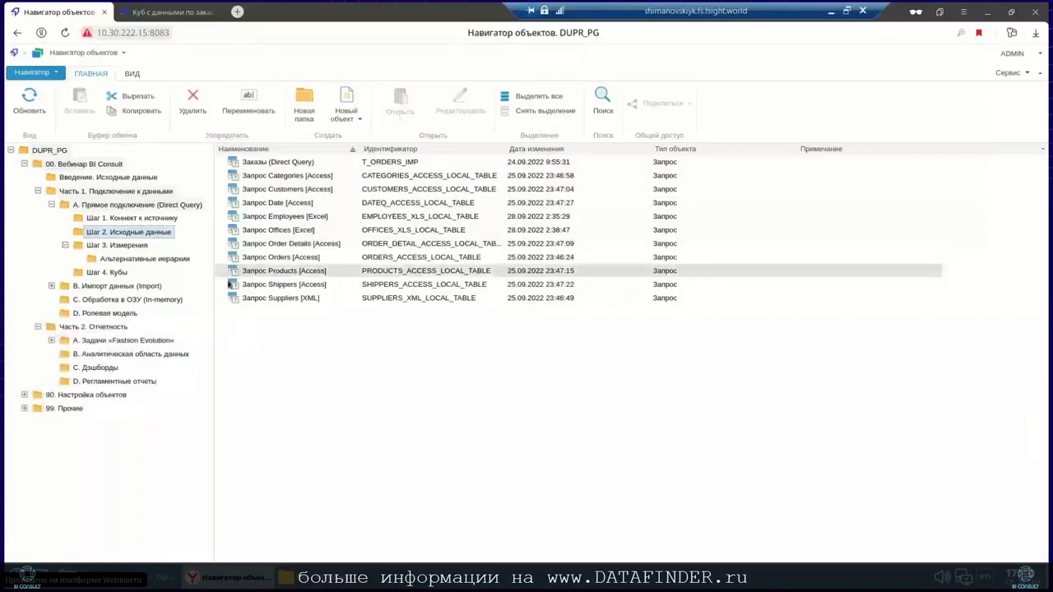
right_click(295, 221)
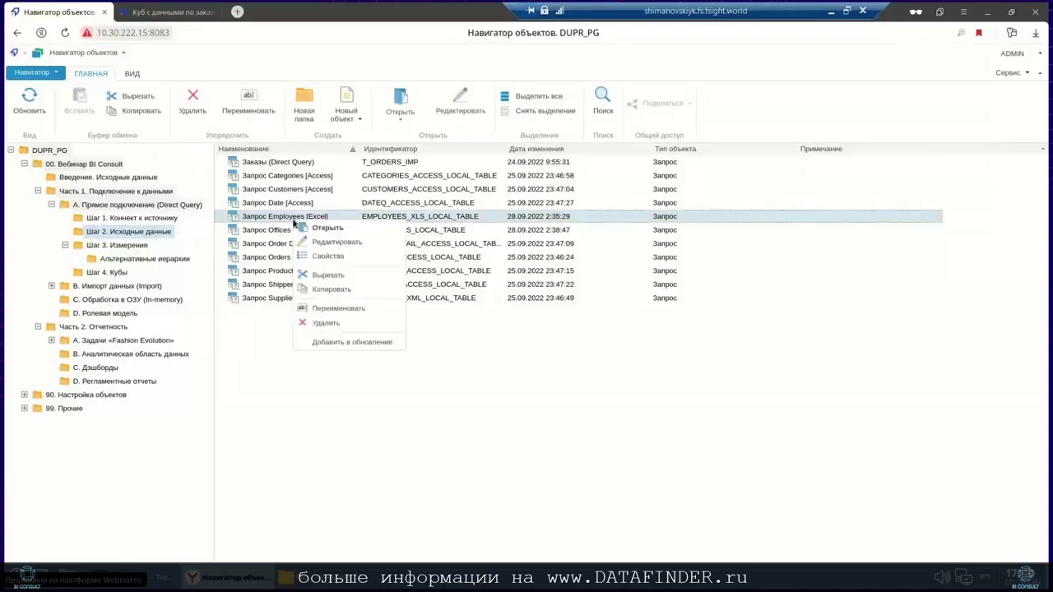
left_click(309, 228)
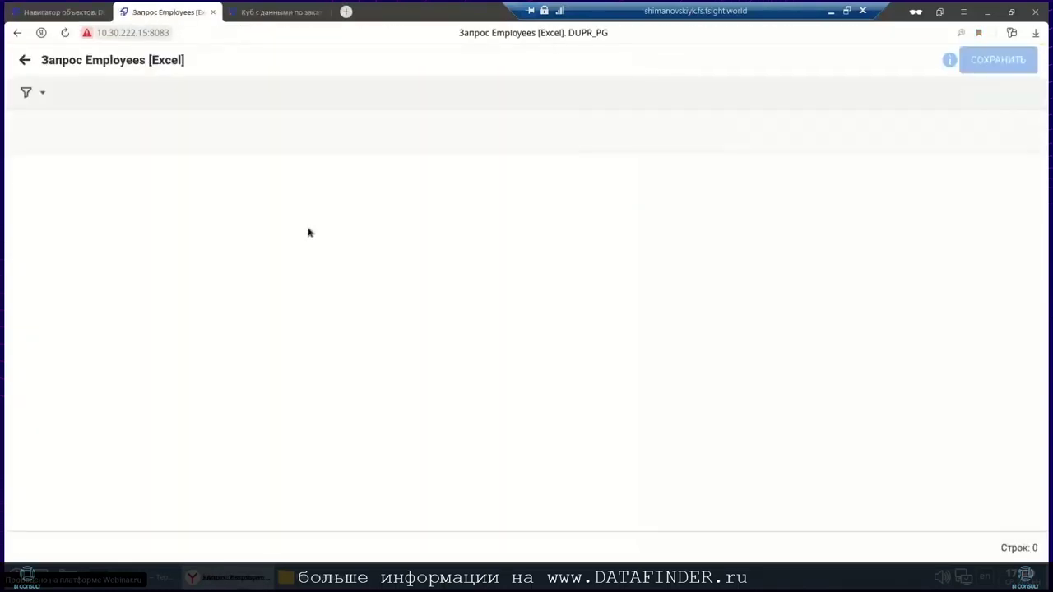
Close and reopen the query "Запрос Employees [Excel]", and check the last rows of its data for the new record.
left_click(212, 13)
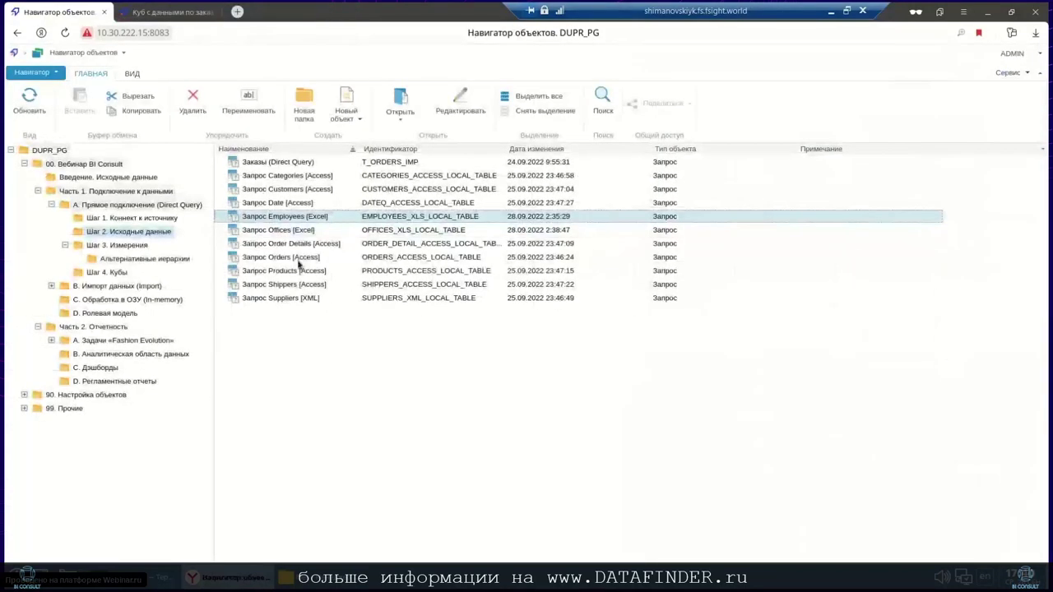
right_click(304, 219)
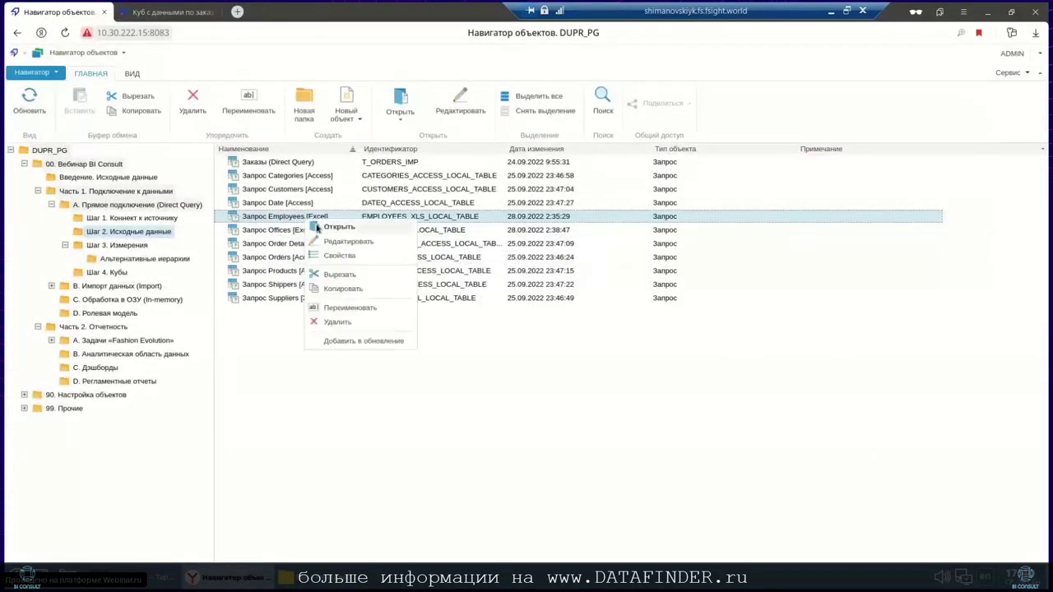
left_click(319, 229)
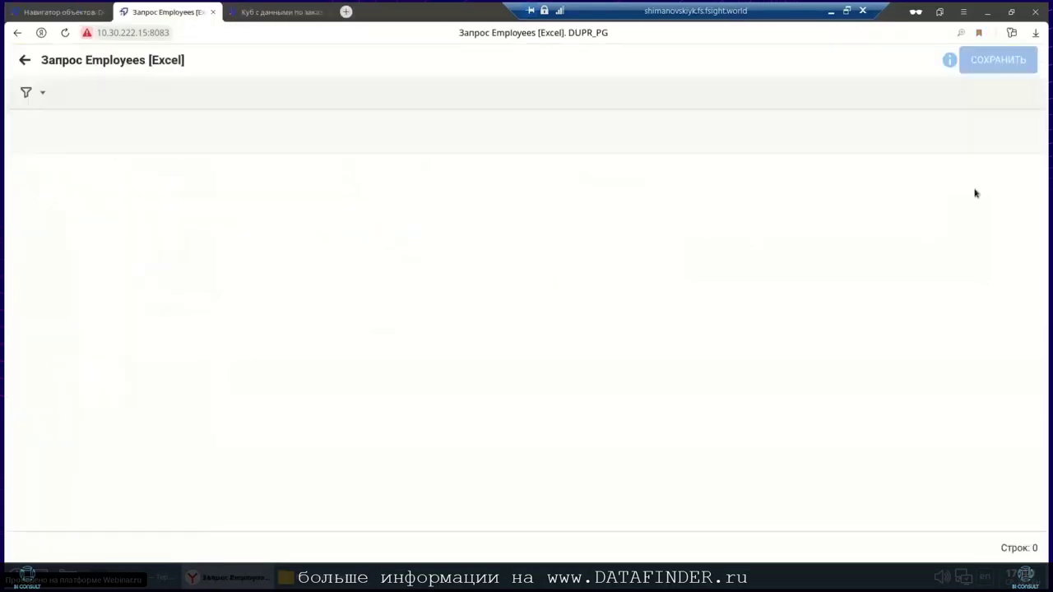
left_click_drag(1045, 199, 1046, 486)
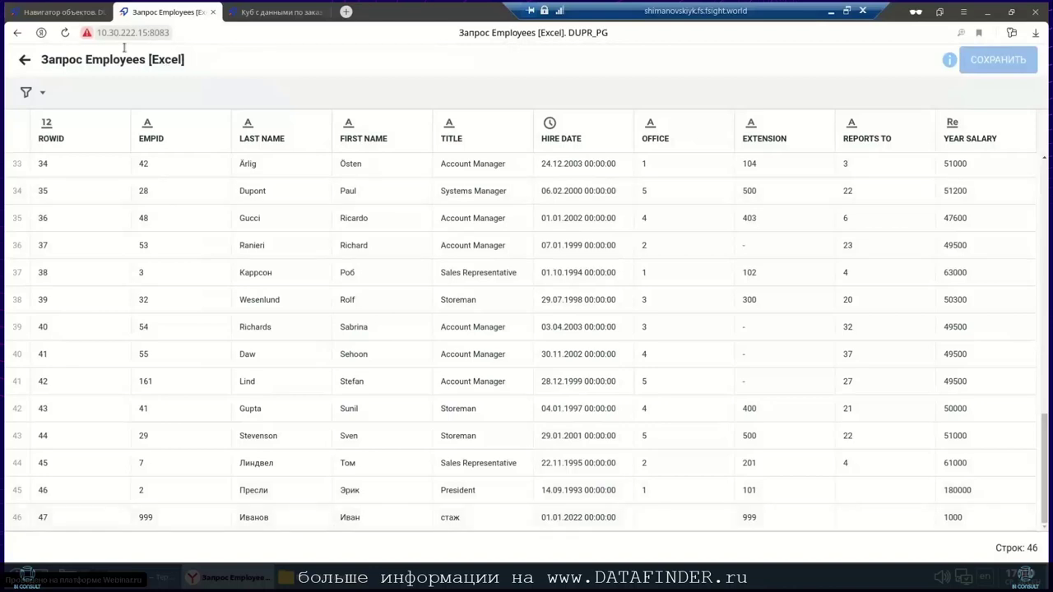
Go back to the object navigator and open the table directory "Менеджеры" from the folder "Шаг 3. Измерения".
left_click(62, 12)
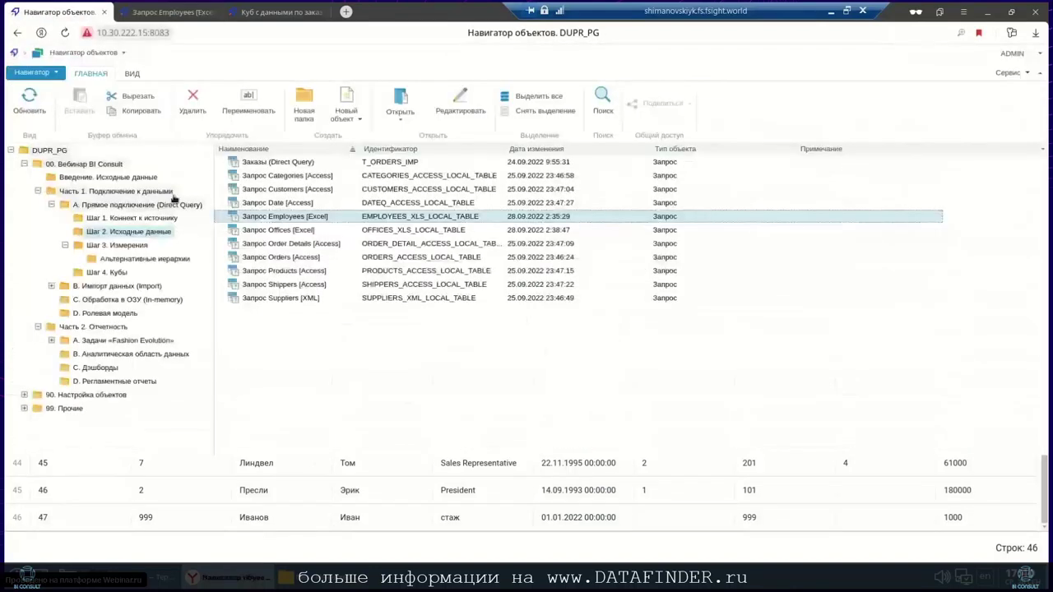
left_click(124, 245)
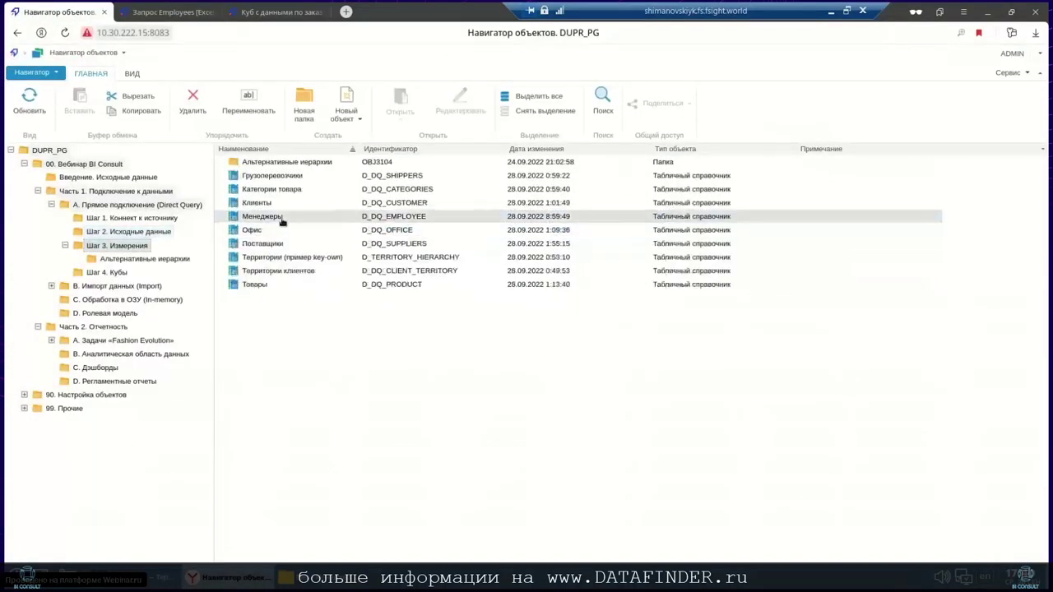
right_click(275, 219)
left_click(287, 228)
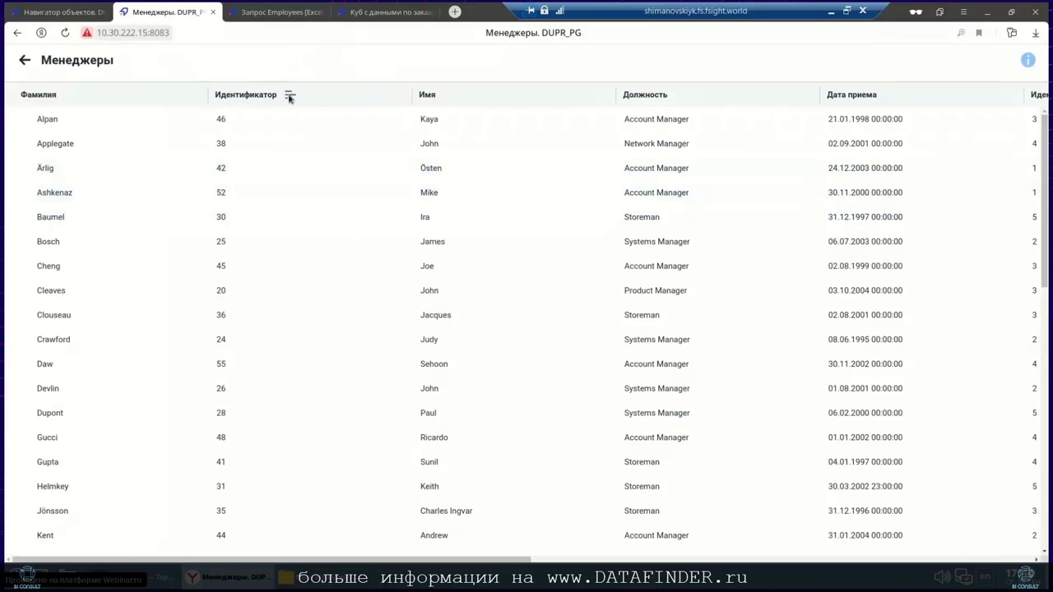
Sort the "Менеджеры" directory by "Идентификатор" in ascending order and check its last entries for the new employee.
left_click(289, 95)
left_click(306, 122)
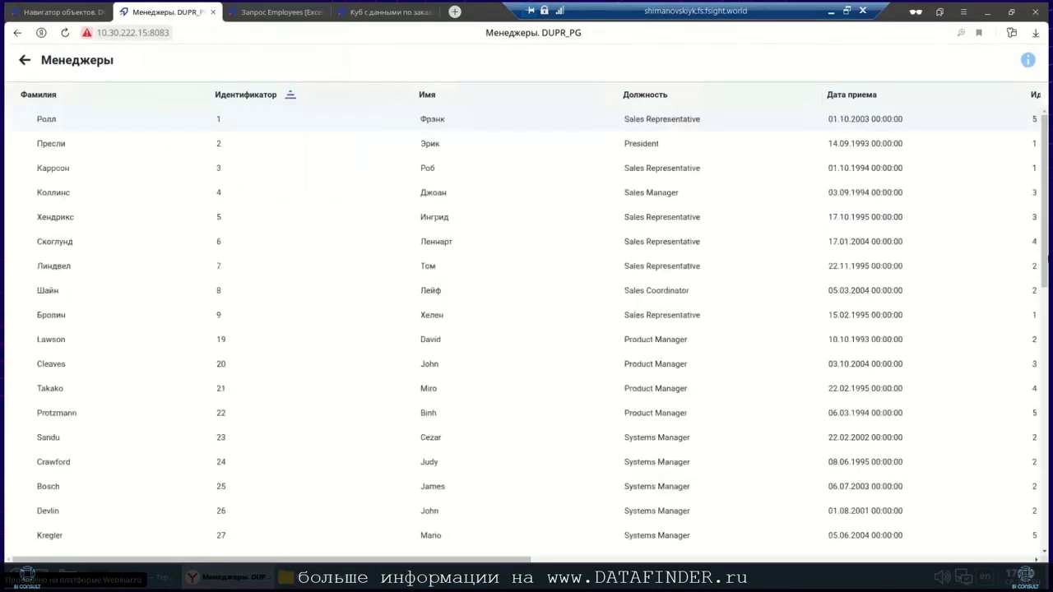
scroll(218, 539, "down", 9)
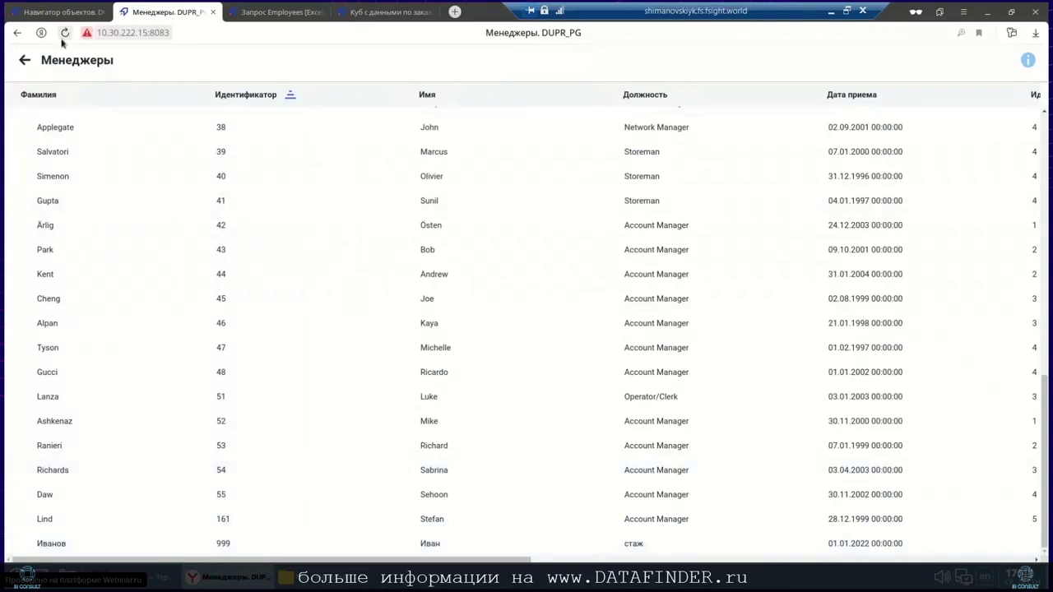
Return to the object navigator, show the contents of "Часть 1. Подключение к данными" and select the folder "B. Импорт данных (Import)".
left_click(65, 13)
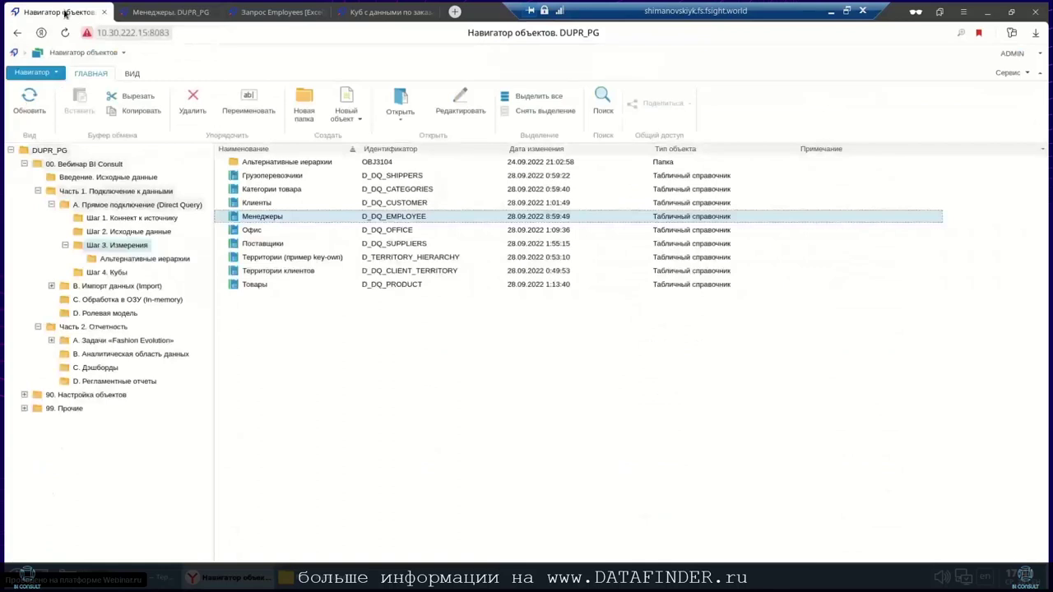
left_click(95, 182)
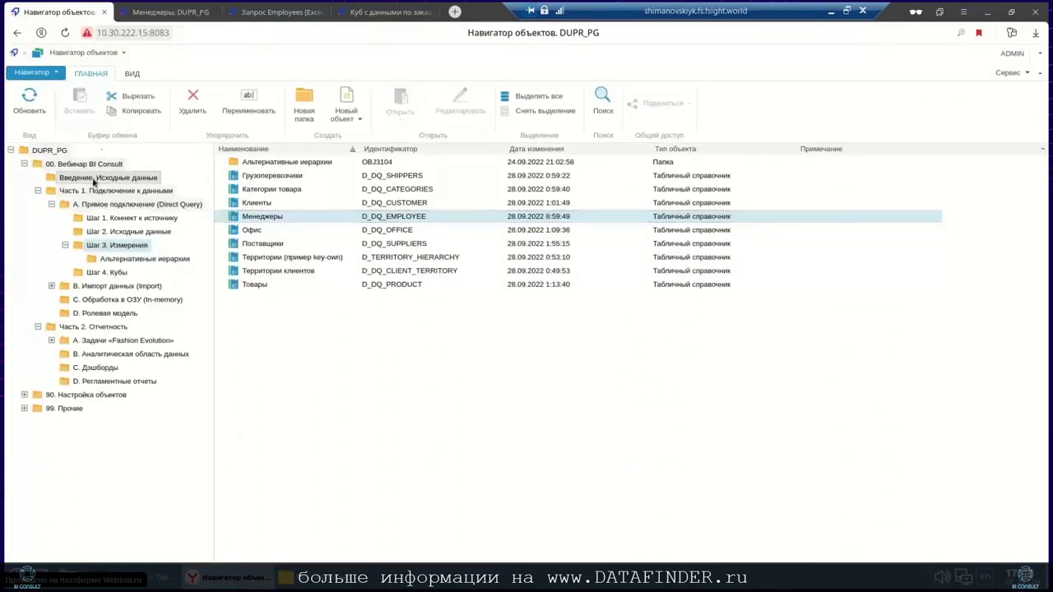
left_click(92, 191)
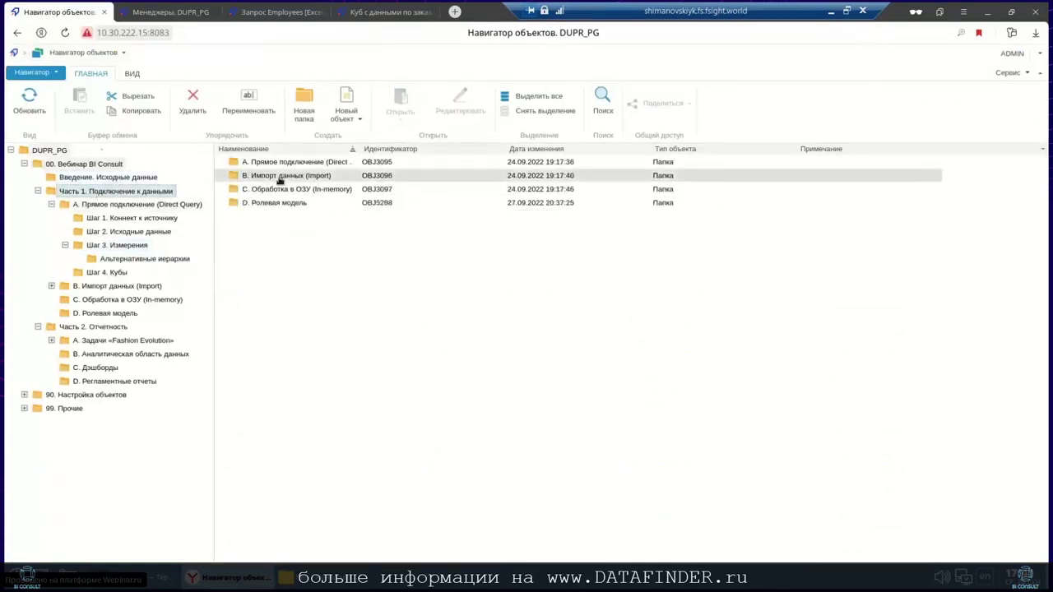
left_click(280, 177)
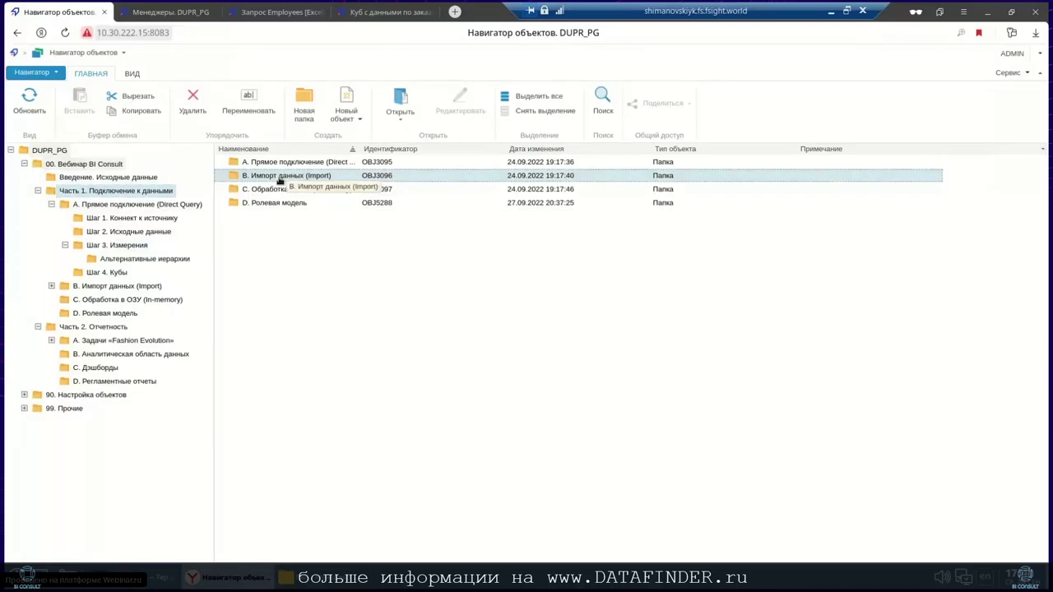
Open the subfolder "Вар 1. Мастер импорта" inside the folder "B. Импорт данных (Import)".
double_click(279, 177)
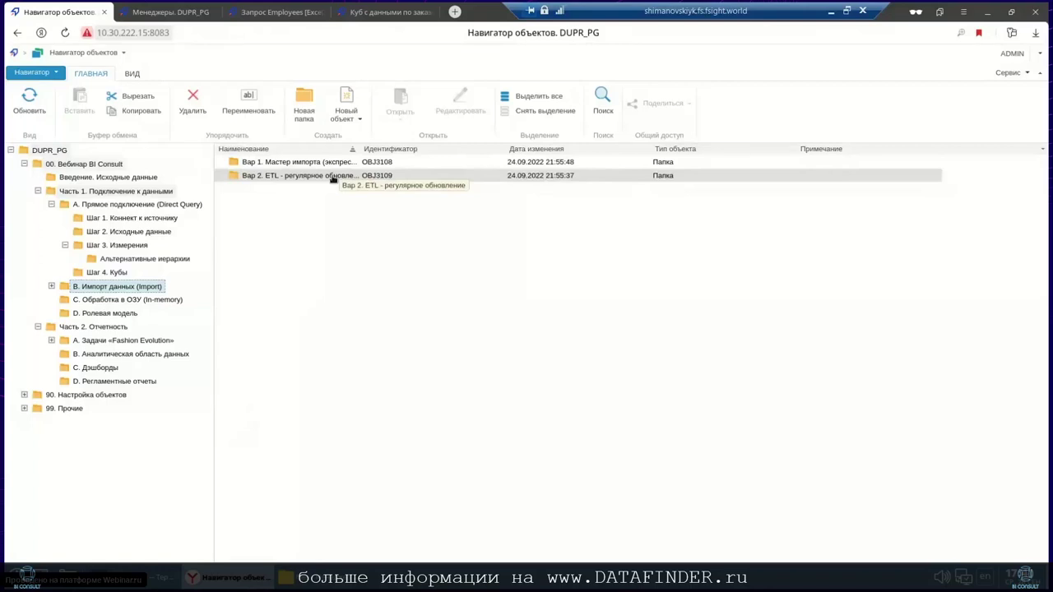
left_click(292, 164)
double_click(292, 164)
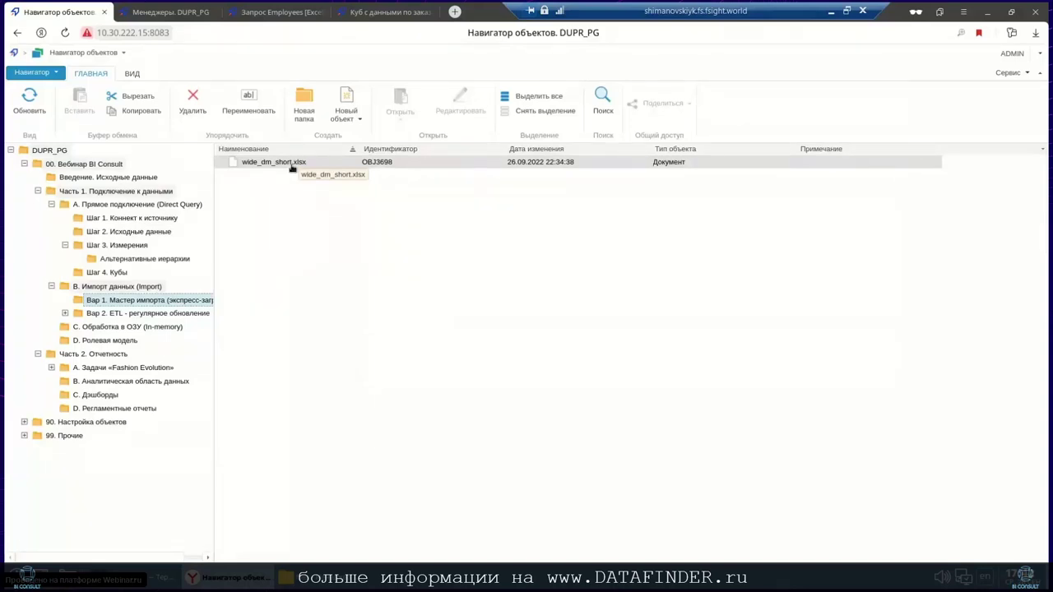
Close the open "Менеджеры" directory, the Employees query and the order data cube, keeping only the object navigator.
left_click(190, 15)
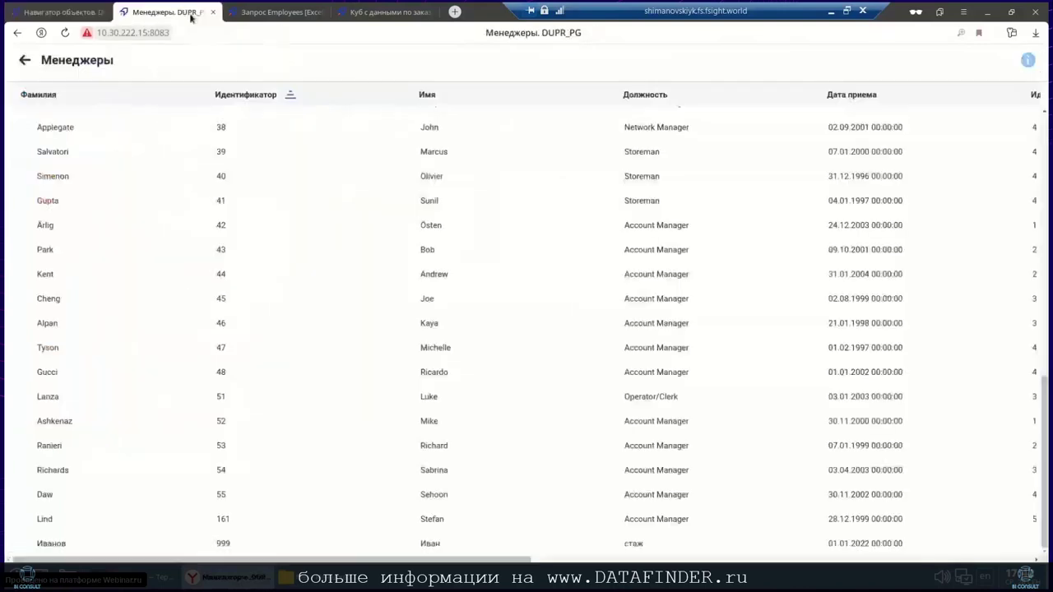
left_click(212, 12)
left_click(212, 14)
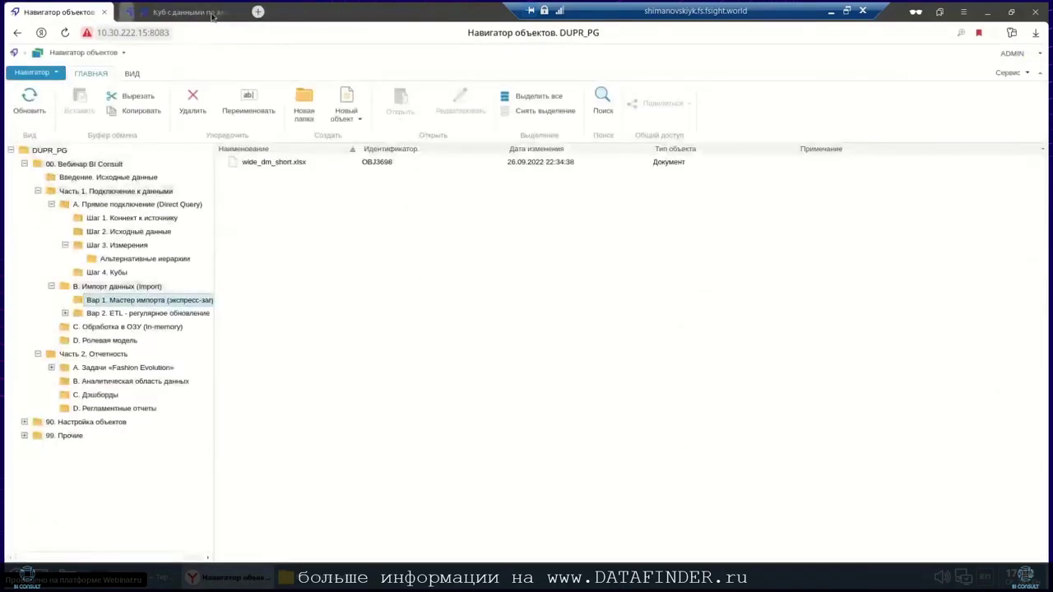
left_click(212, 13)
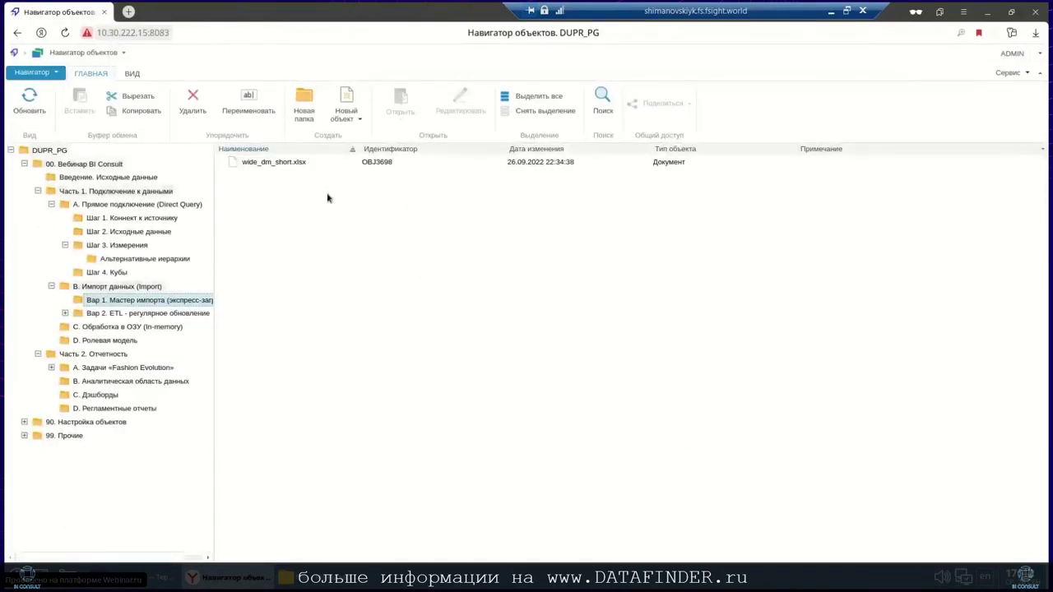
Start the data import wizard, maximize it and choose "Файл с данными" as the type of imported data.
left_click(1009, 73)
left_click(979, 104)
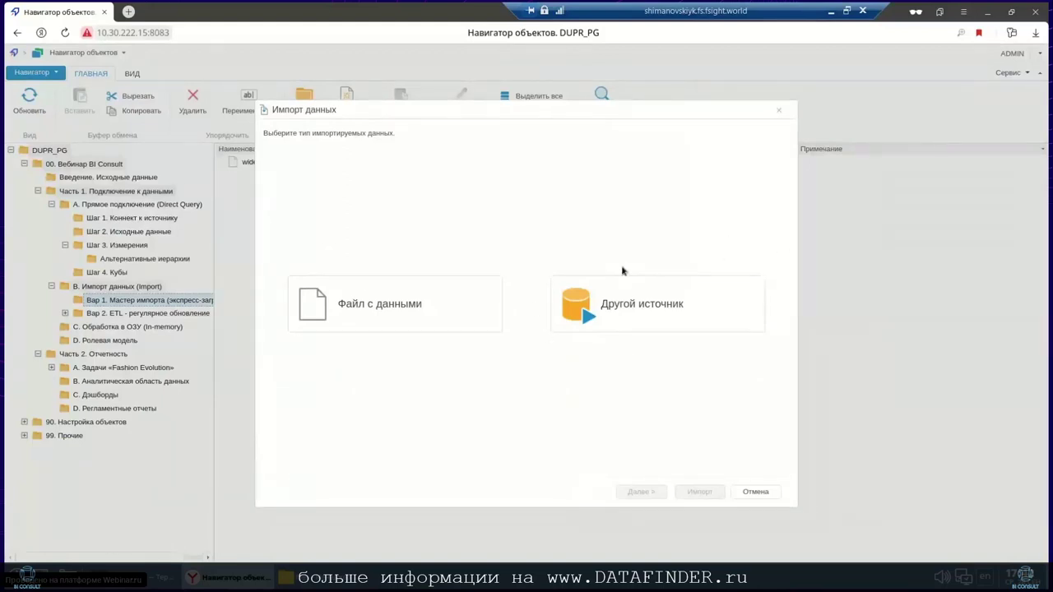
double_click(497, 116)
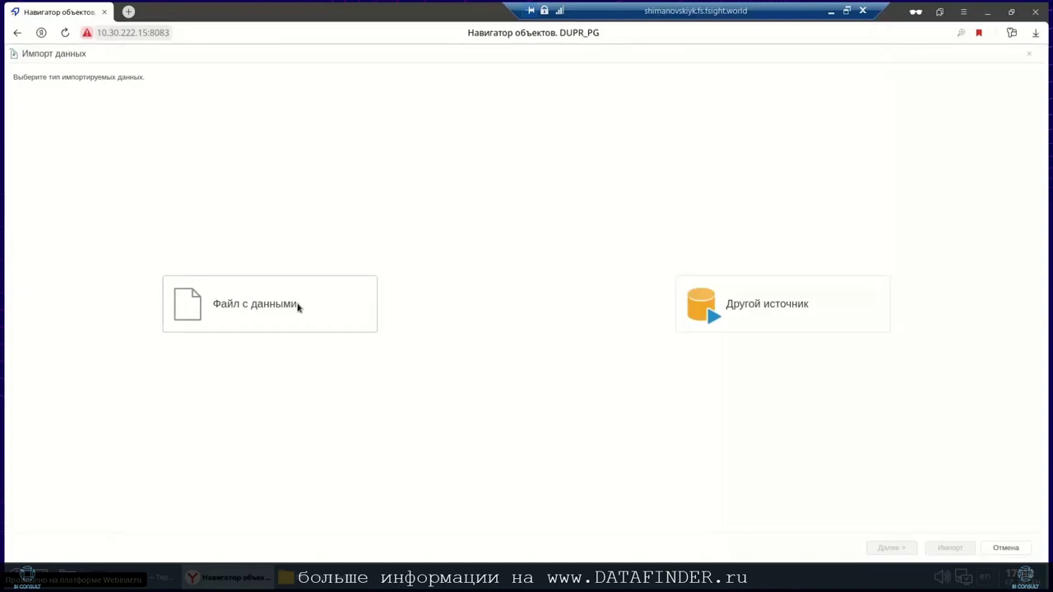
left_click(267, 305)
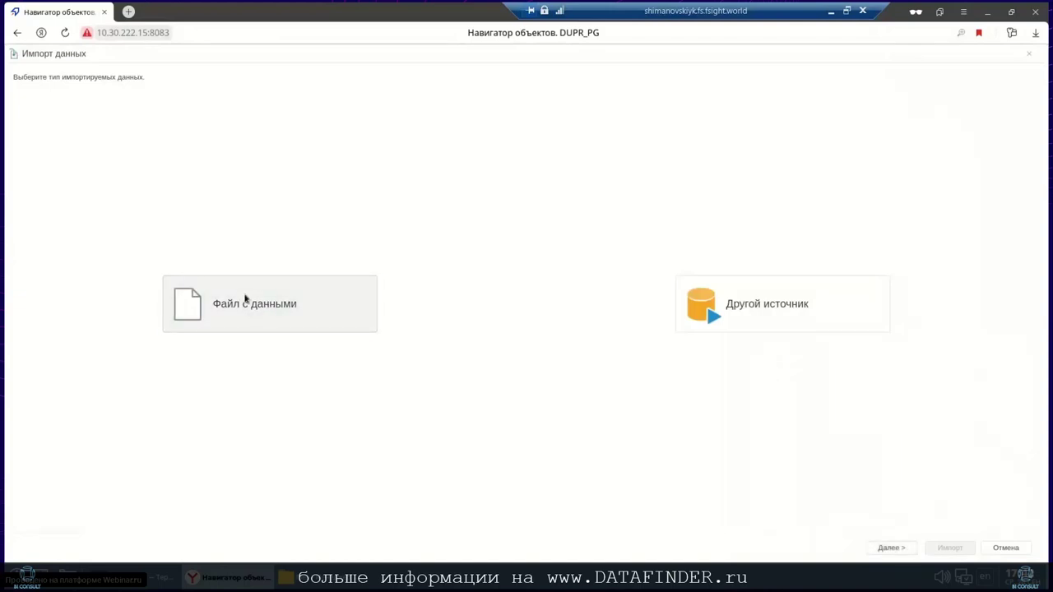
double_click(245, 298)
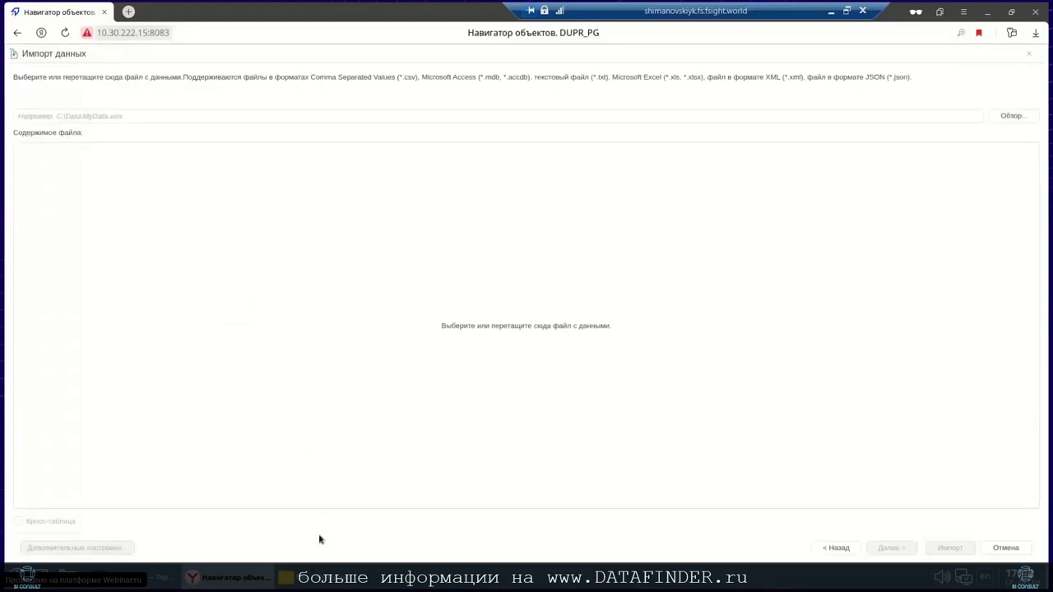
Load wide_dm_short.xlsx from the file manager's files folder into the import wizard as the data file.
left_click(344, 577)
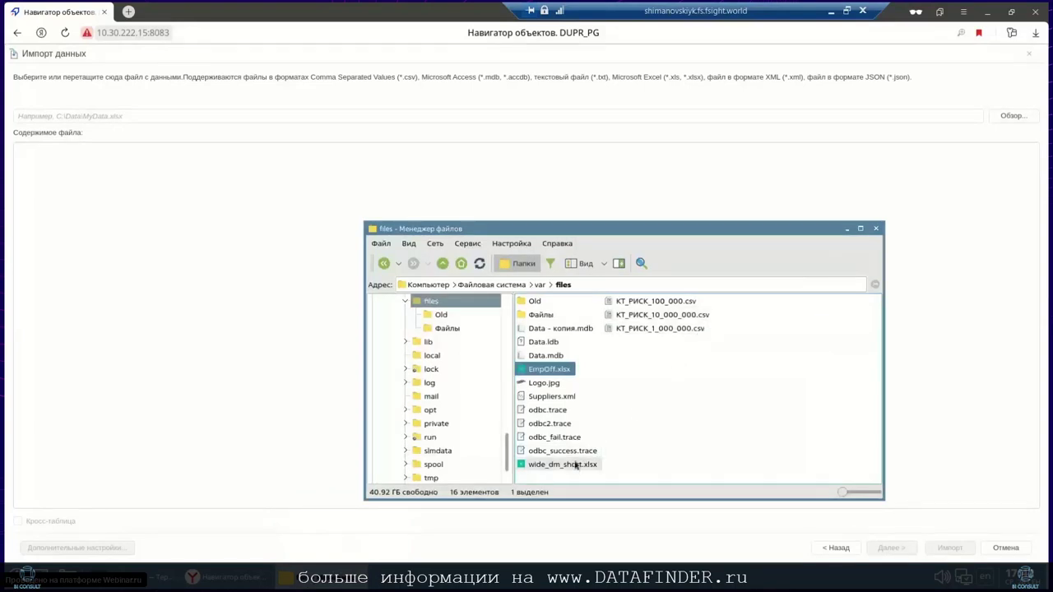
left_click(576, 464)
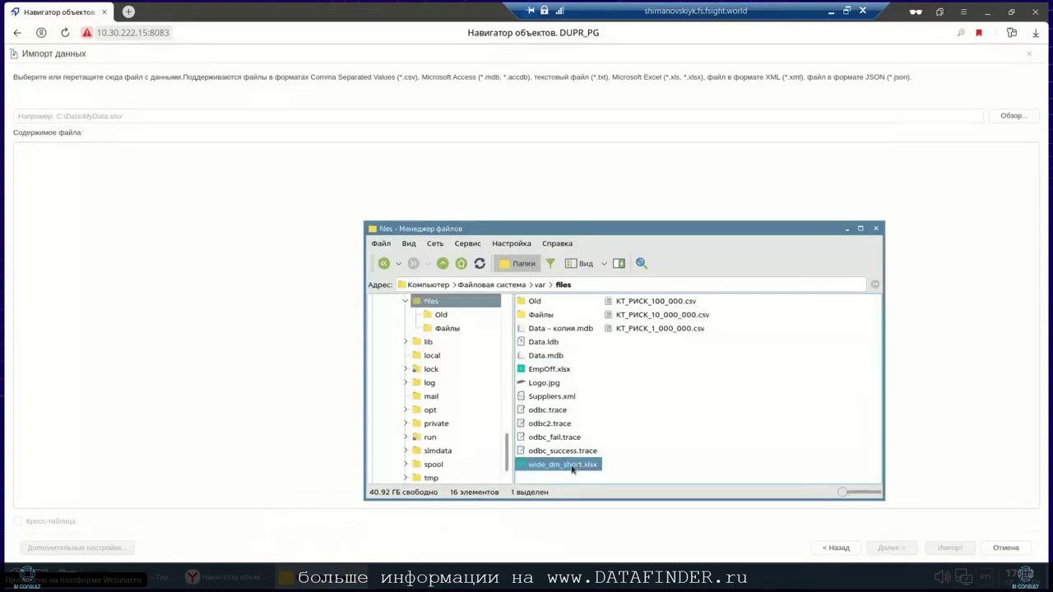
left_click_drag(573, 470, 248, 291)
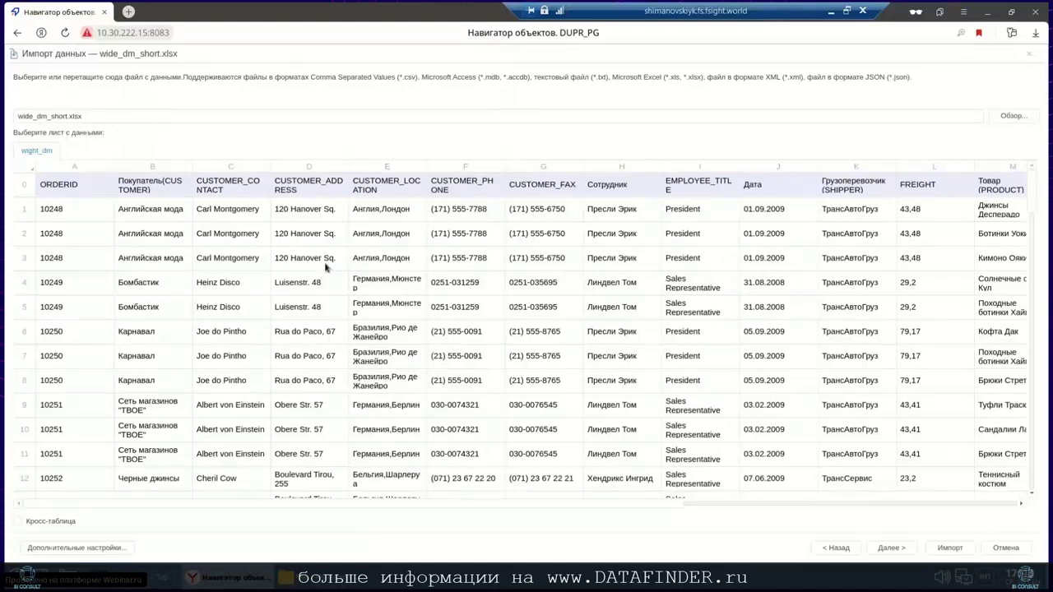
Proceed to the field setup stage of the import and exclude the ORDERID field.
left_click(890, 549)
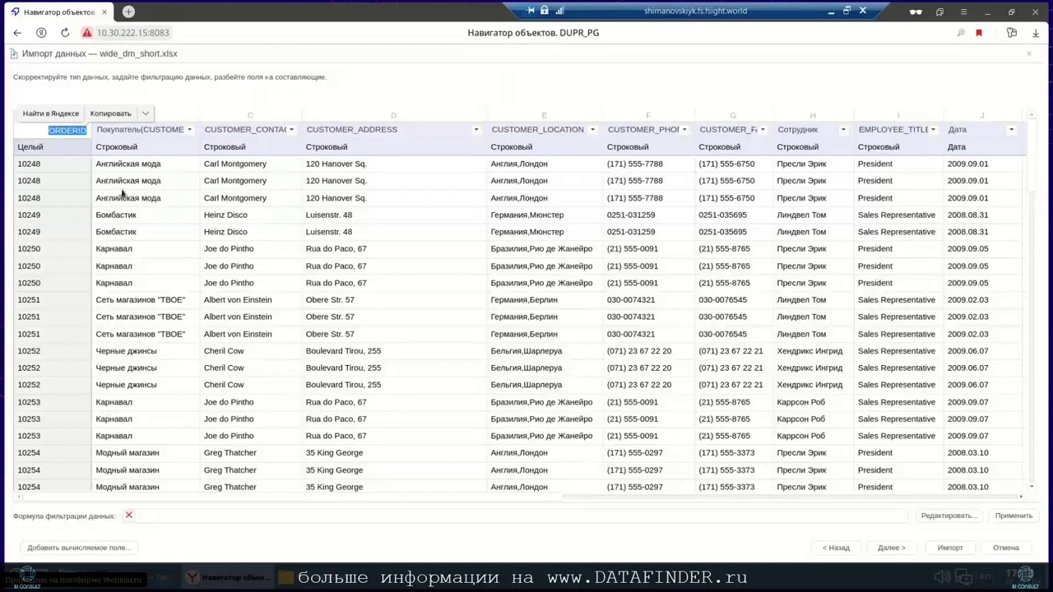
left_click(81, 130)
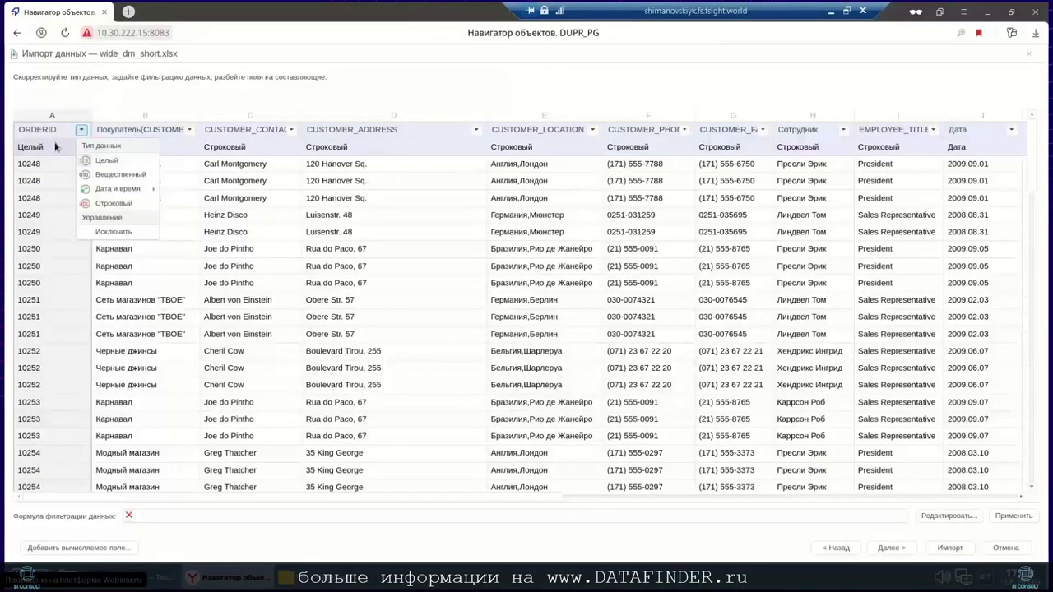
left_click(118, 233)
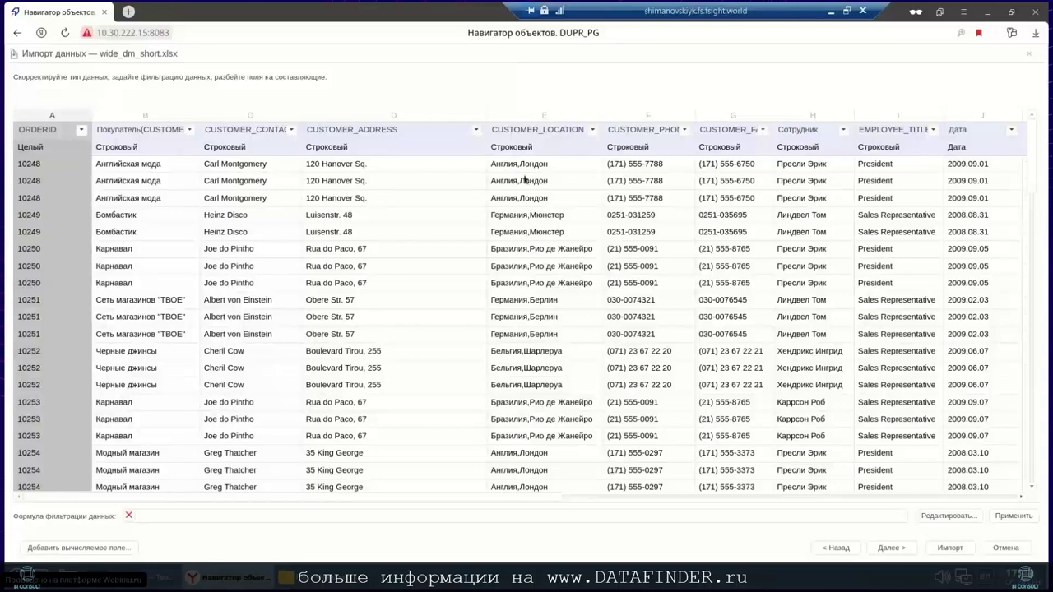
Split the CUSTOMER_LOCATION field into several fields with the comma (Запятая) as delimiter, and exclude the original field.
left_click(592, 130)
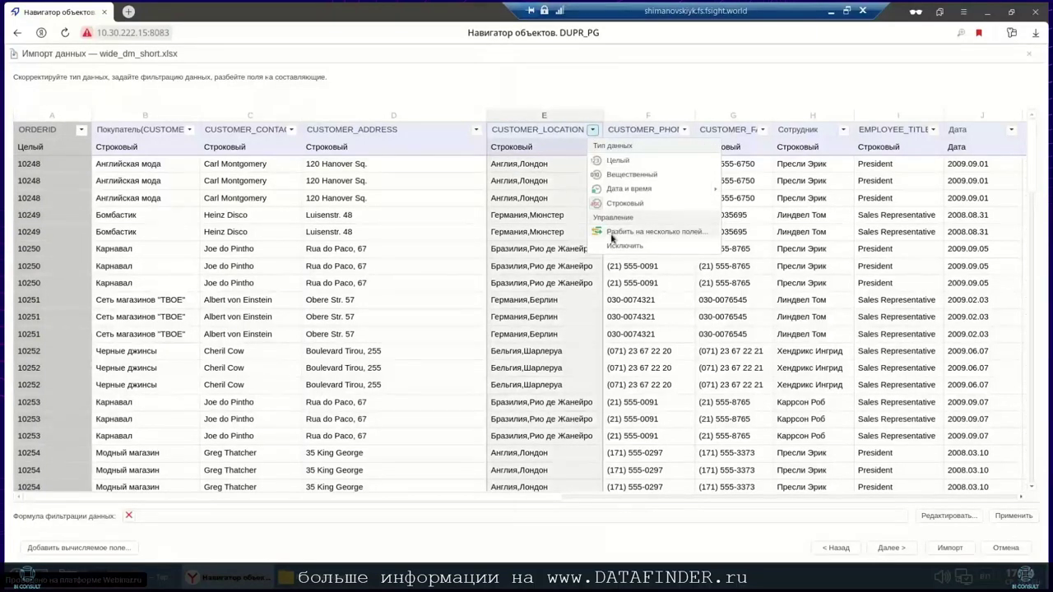
left_click(633, 232)
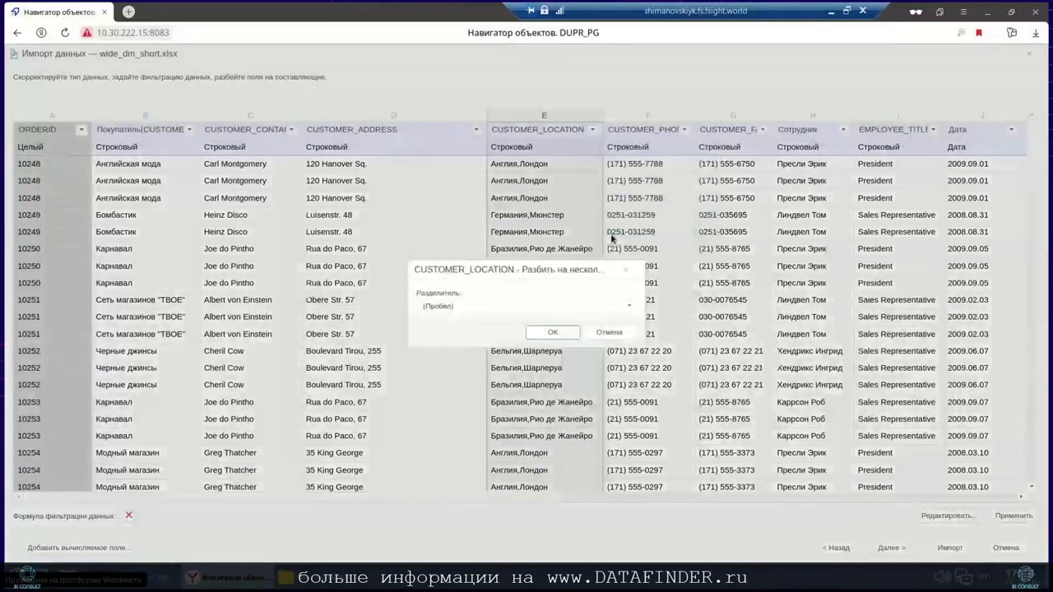
left_click(630, 306)
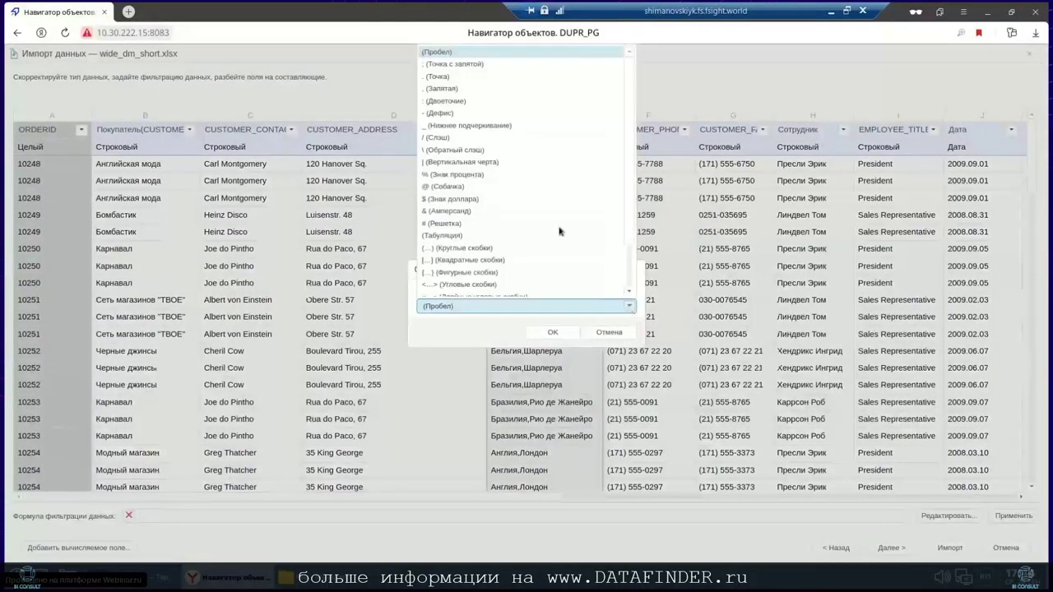
left_click(441, 88)
left_click(555, 332)
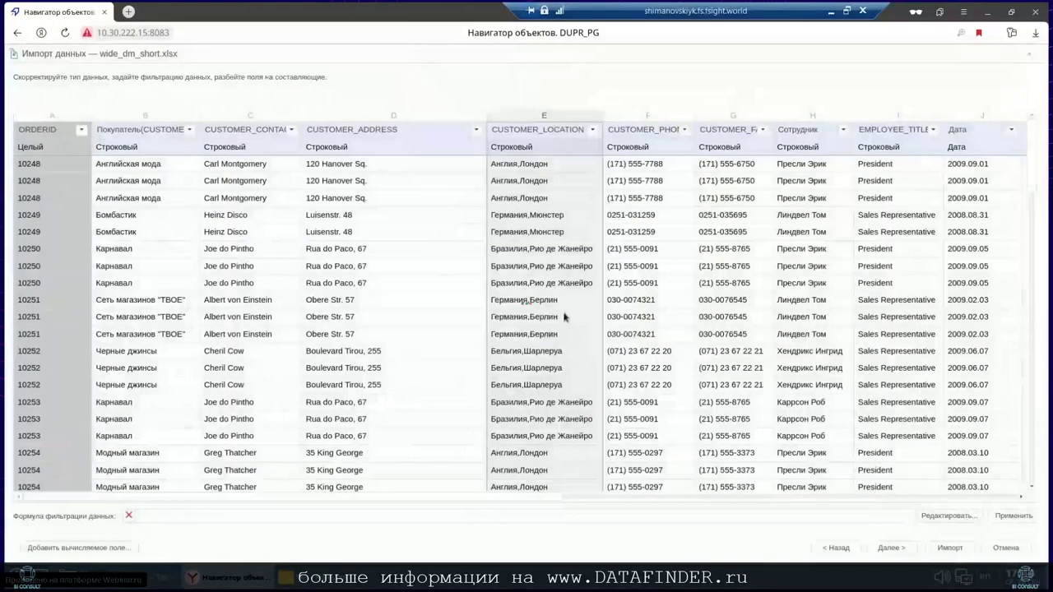
left_click(592, 130)
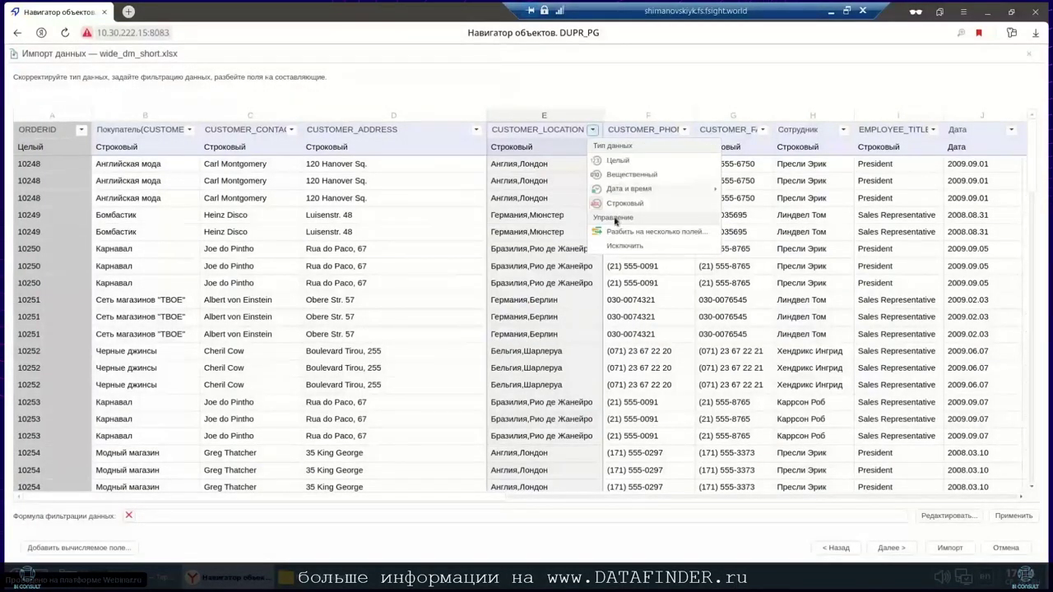
left_click(615, 246)
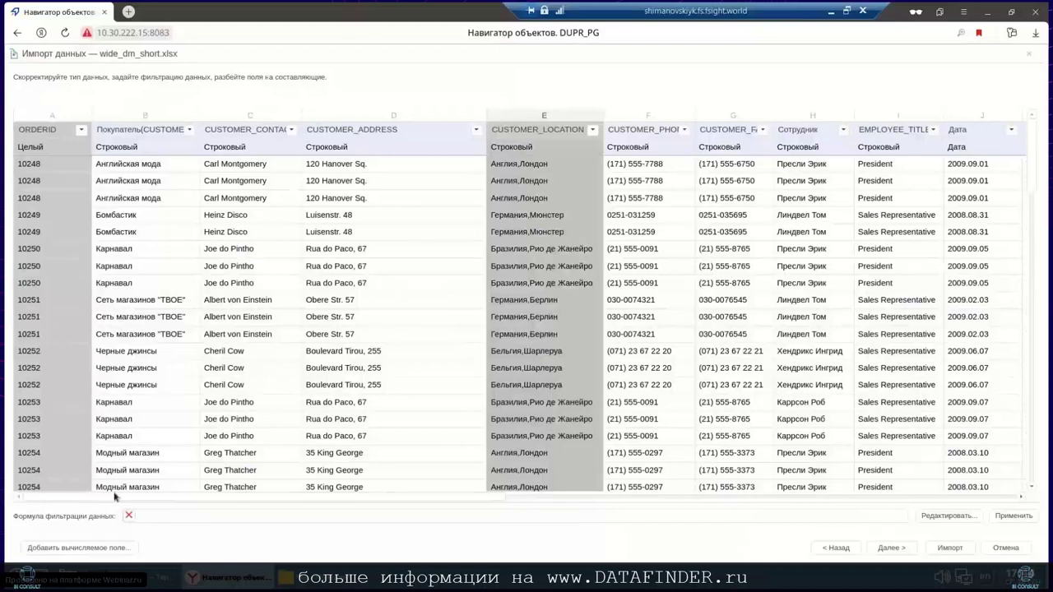
Rename the split-off country field, CUSTOMER_LOCATION1, as CUSTOMER_страны.
left_click_drag(301, 500, 890, 510)
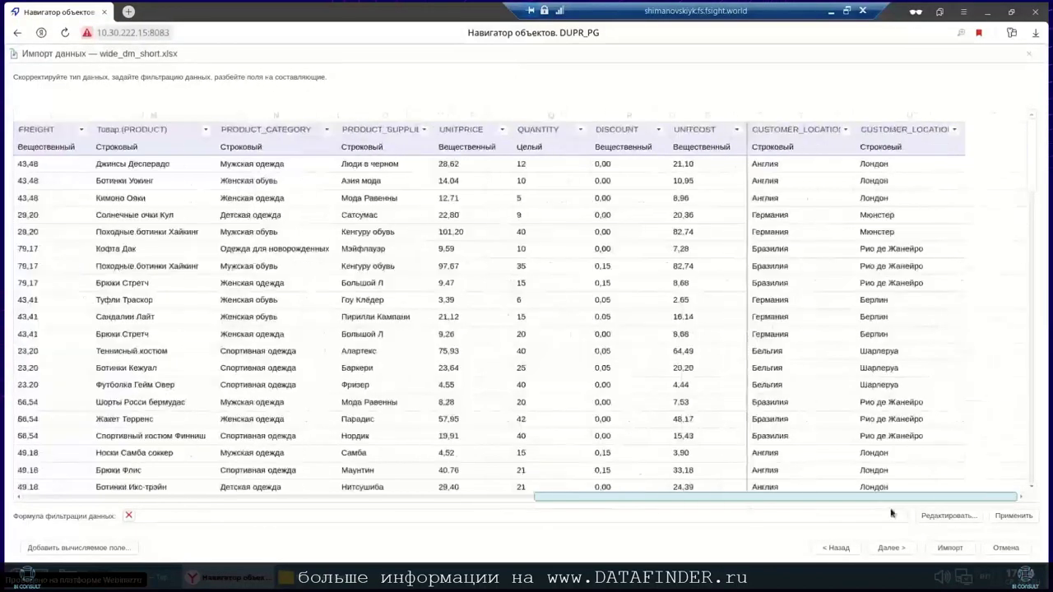
left_click(811, 132)
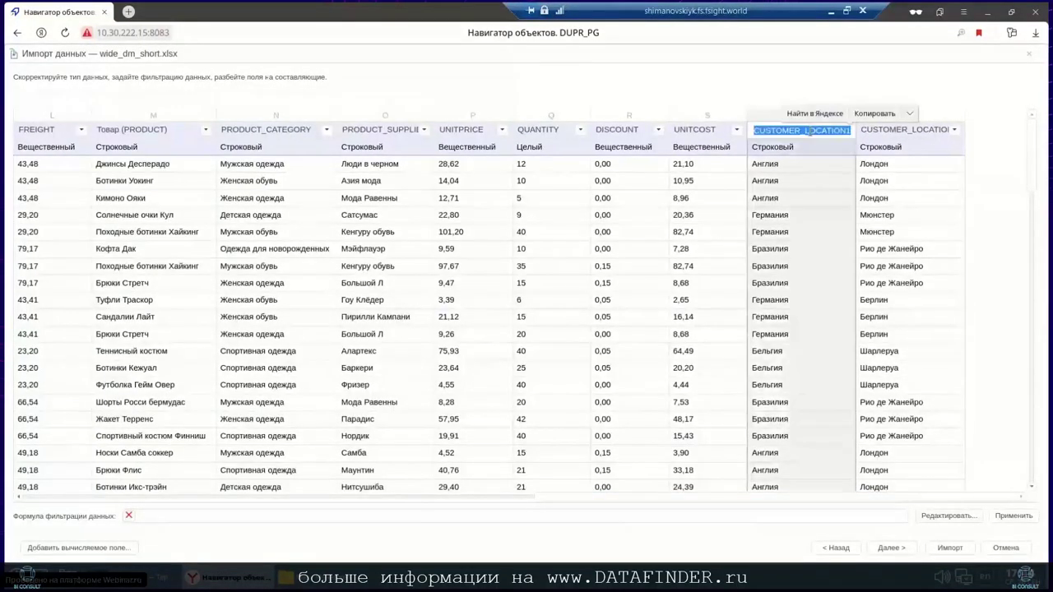
left_click(810, 131)
left_click_drag(804, 130, 847, 130)
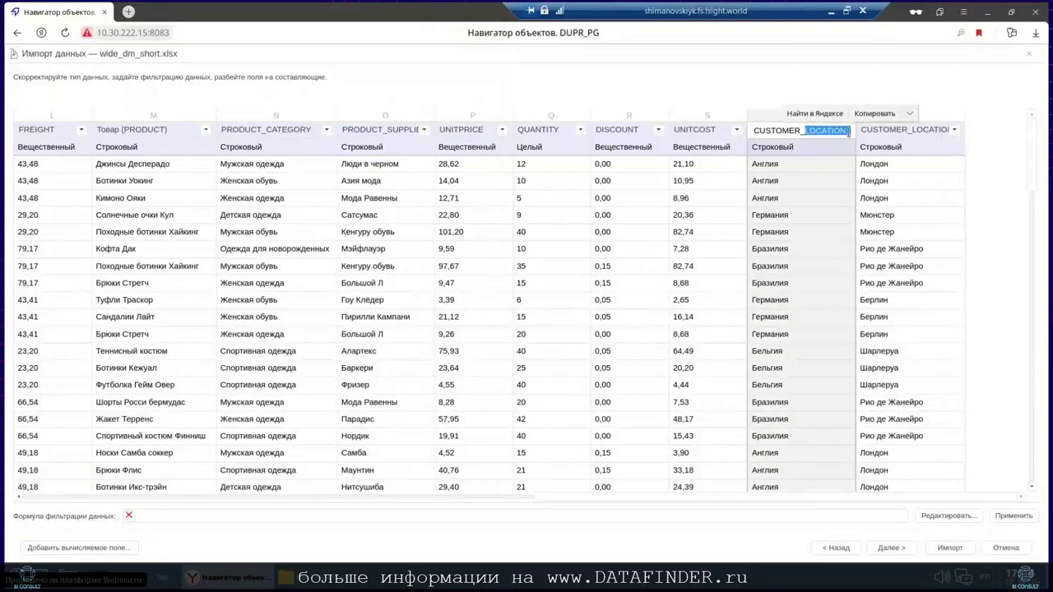
type("страны")
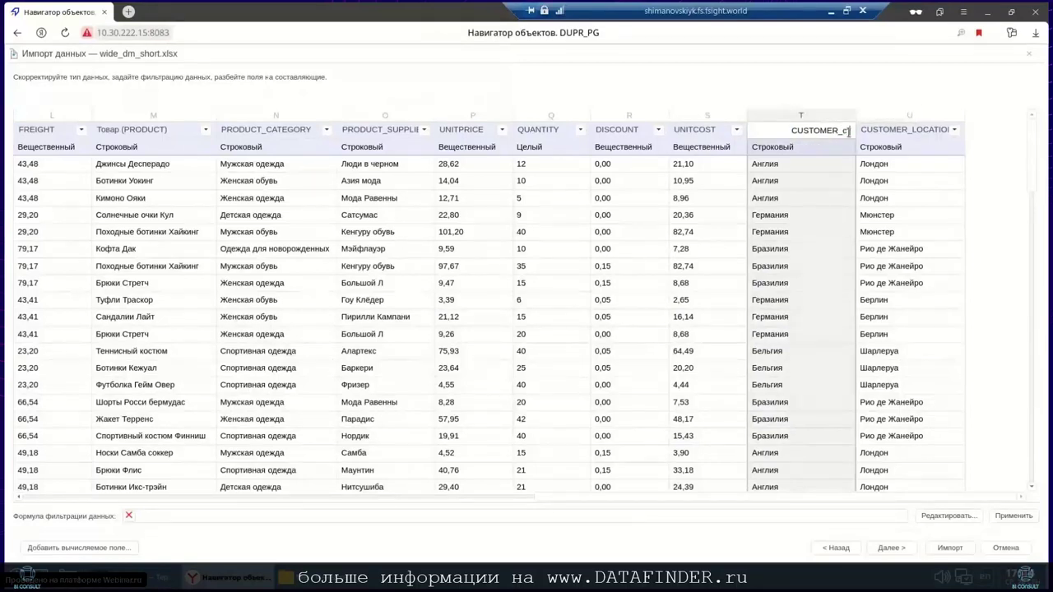
Rename the split-off city field, CUSTOMER_LOCATION2, as CUSTOMER_города.
double_click(929, 130)
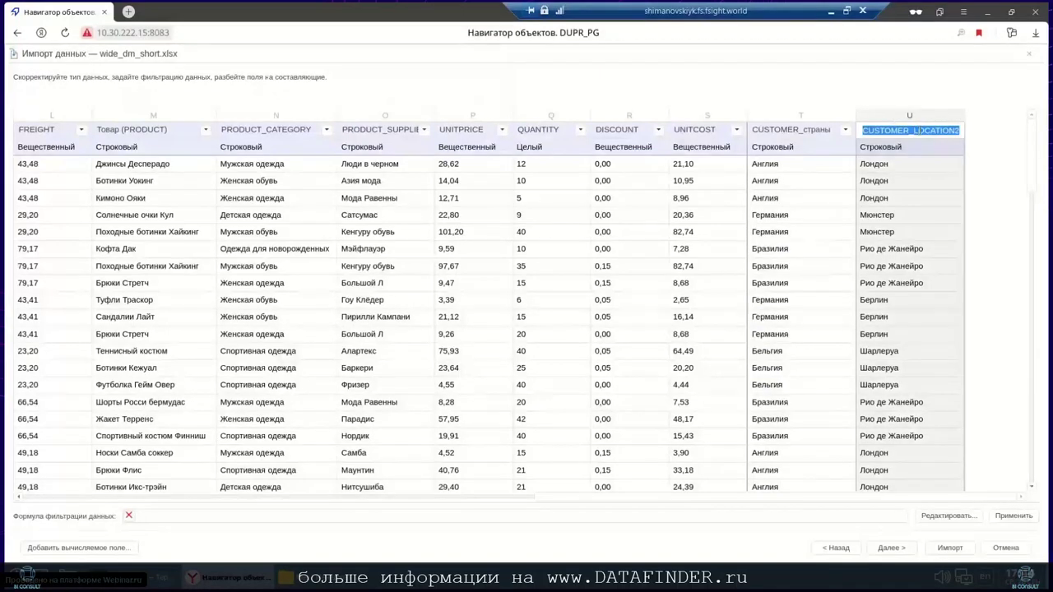
key("Home")
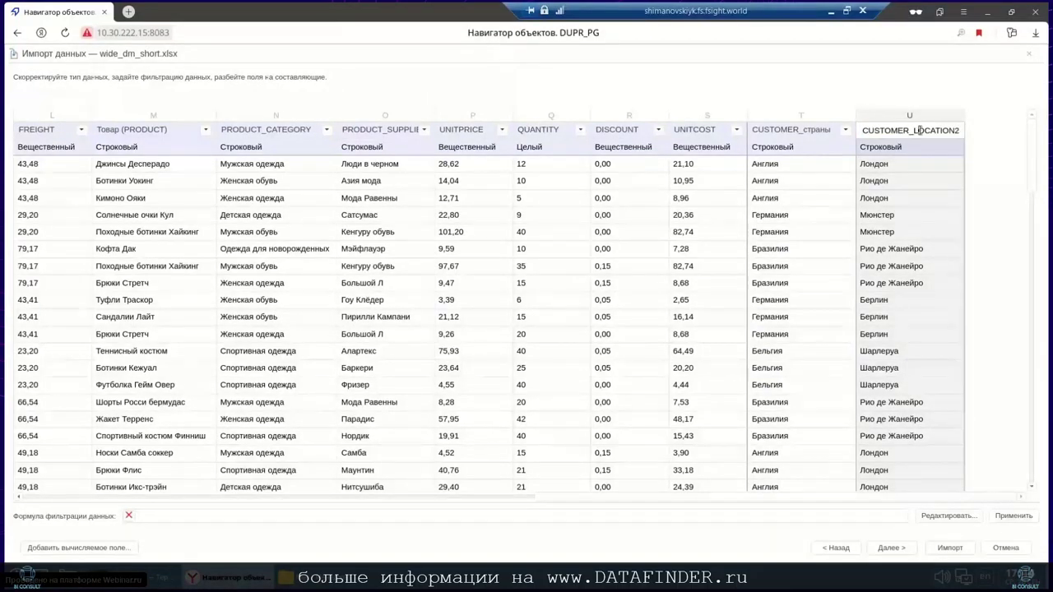
left_click_drag(915, 130, 960, 130)
type("города")
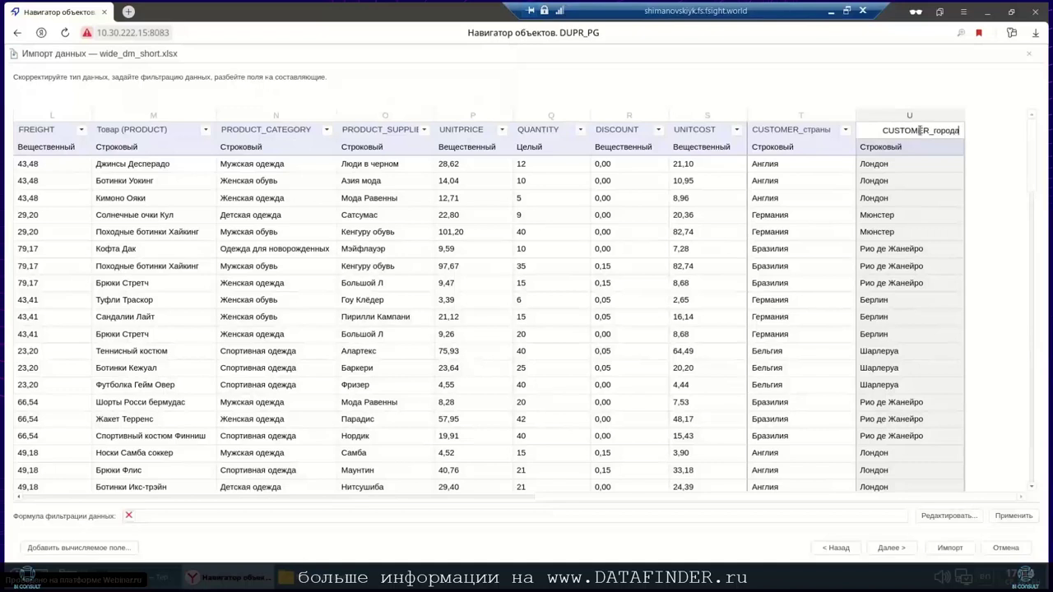
key("Return")
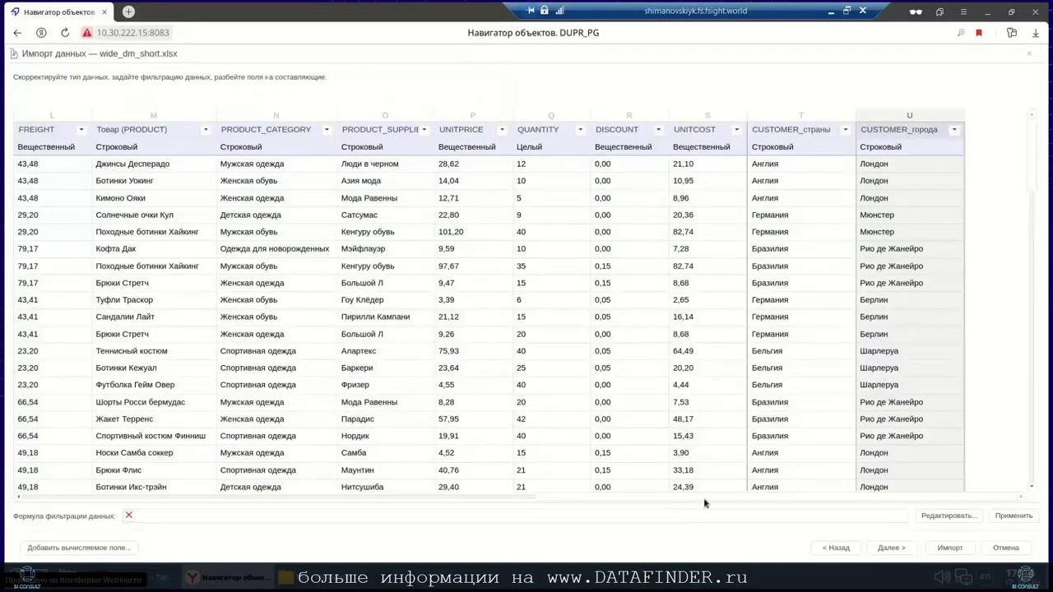
Widen the CUSTOMER_FAX column to show its full name, and exclude the CUSTOMER_PHONE and CUSTOMER_FAX fields from the import.
left_click_drag(550, 499, 189, 466)
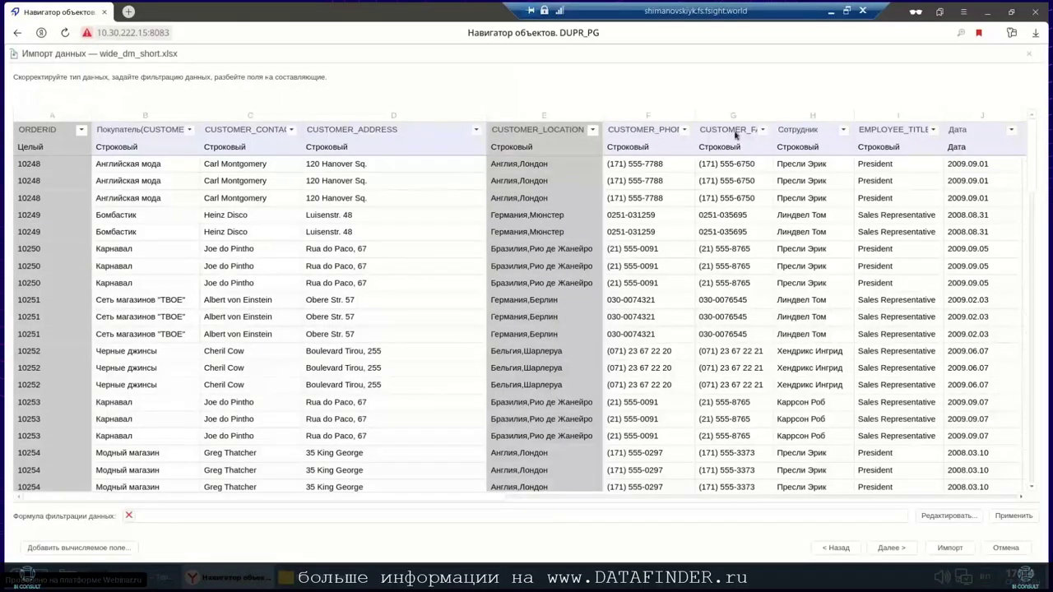
left_click_drag(778, 115, 795, 116)
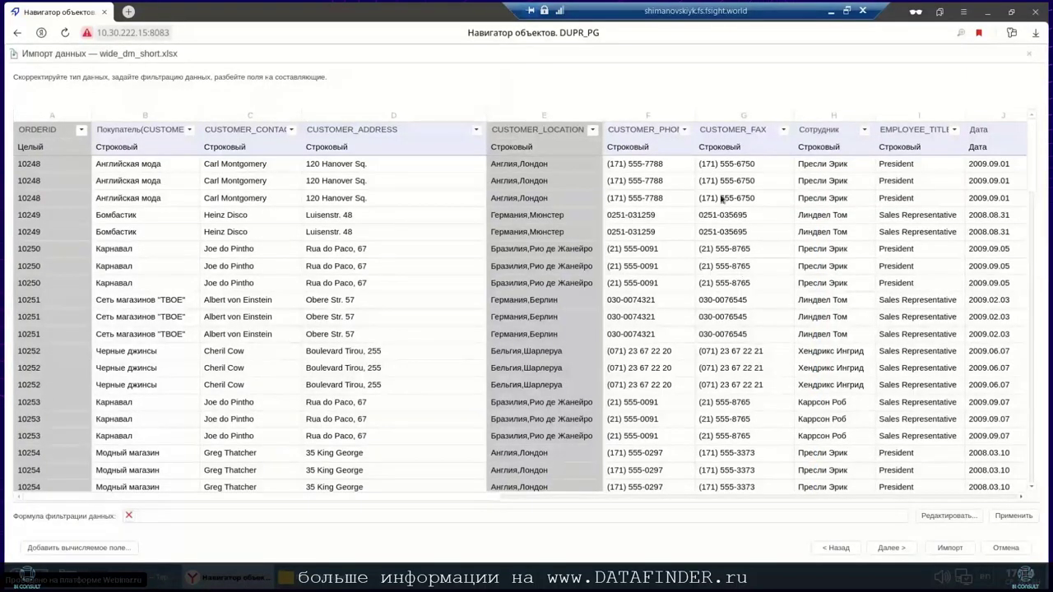
left_click(684, 129)
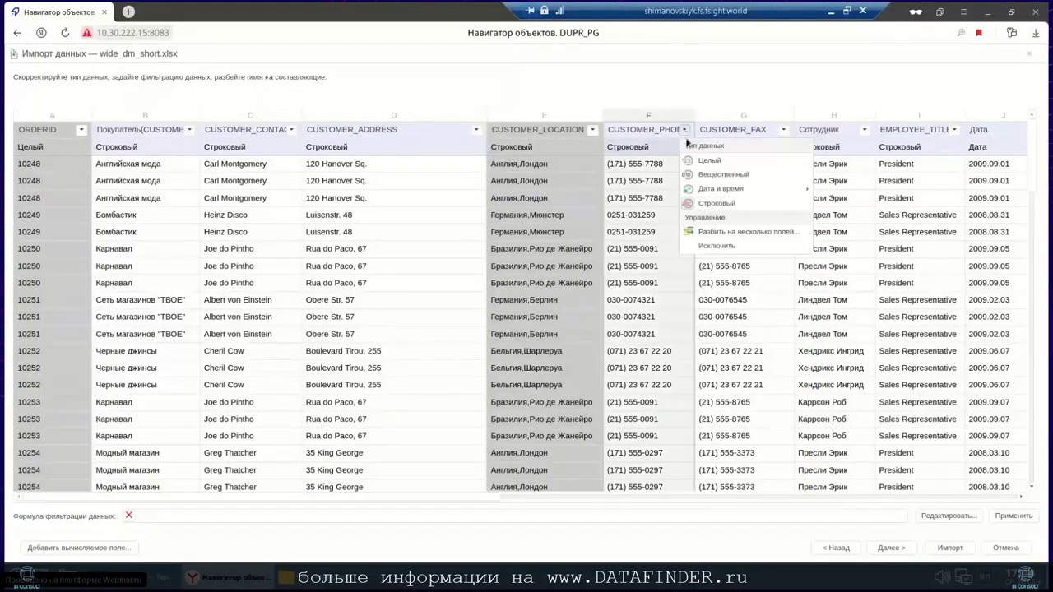
left_click(703, 243)
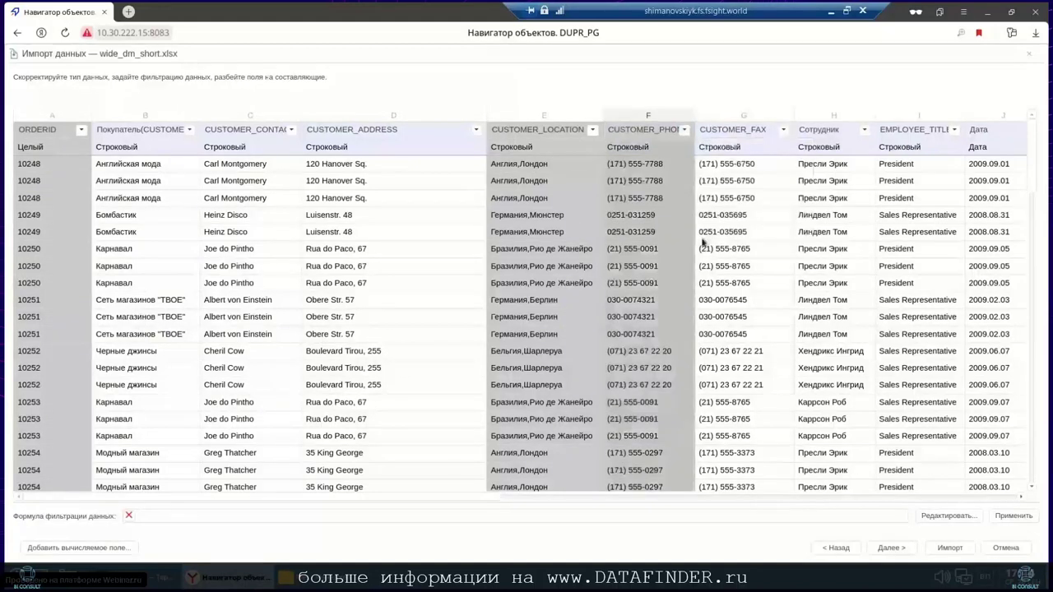
left_click(783, 130)
left_click(796, 246)
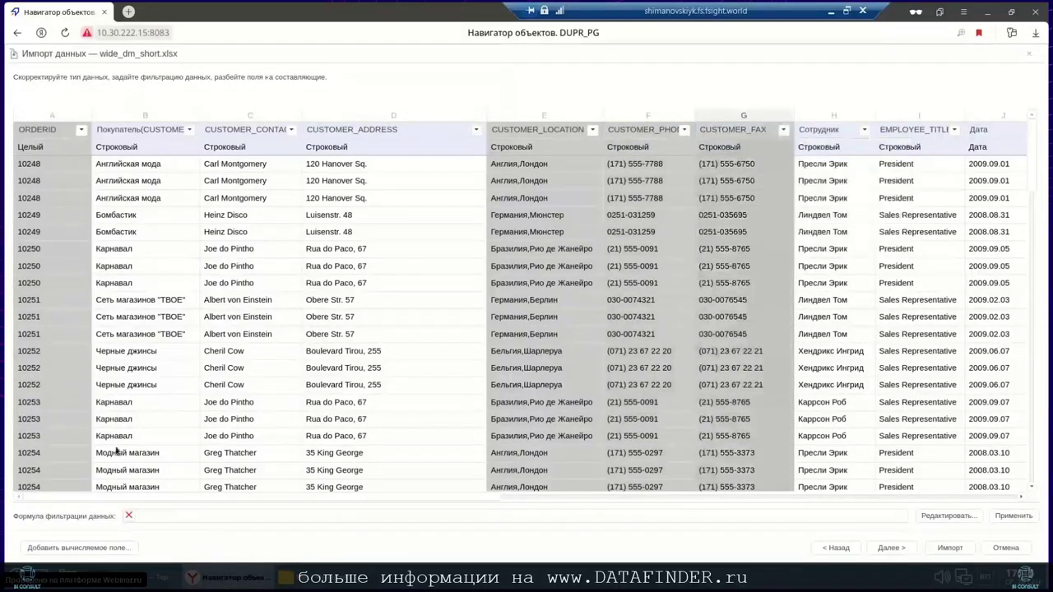
Start a new calculated field and look over the source fields and the arithmetic functions available for its formula.
left_click(72, 551)
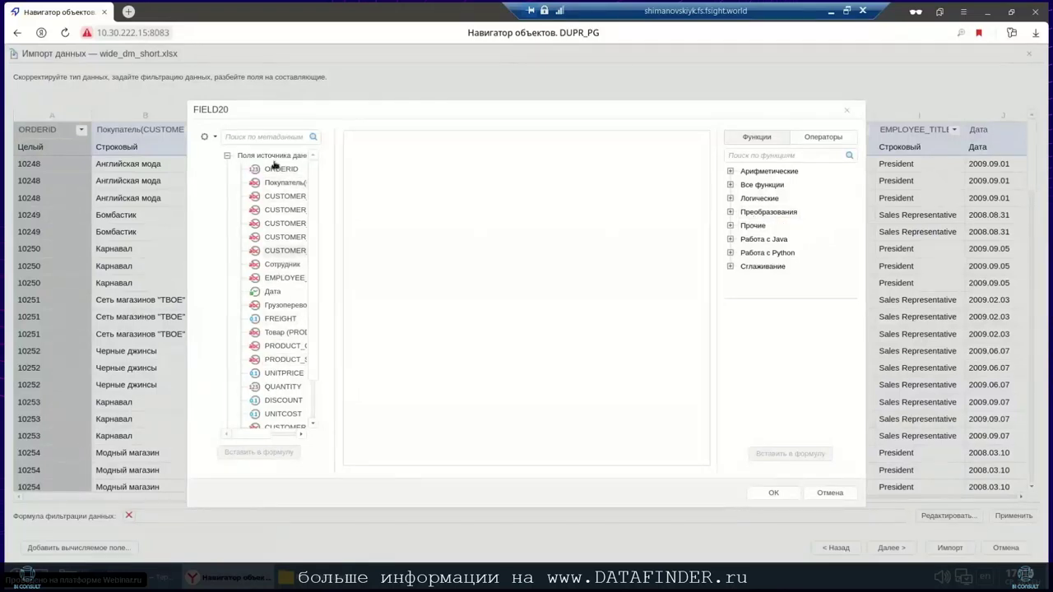
left_click_drag(251, 435, 272, 435)
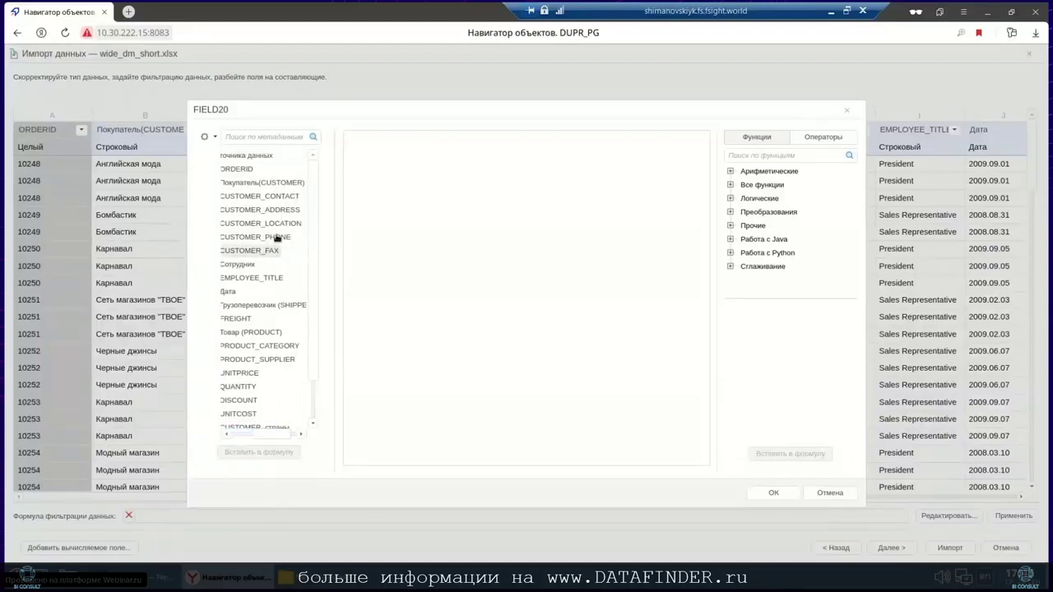
left_click(730, 172)
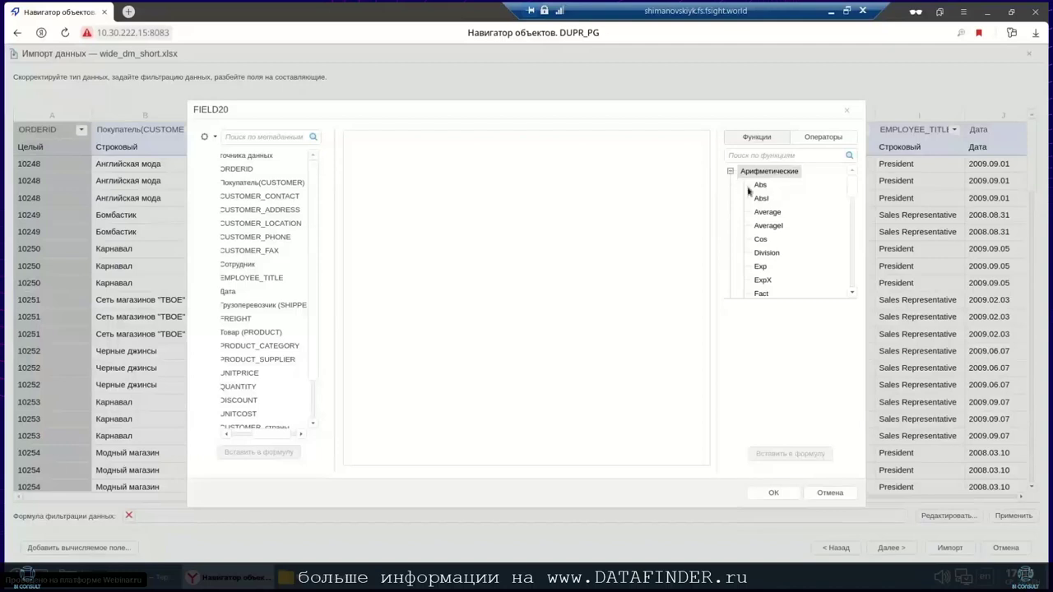
left_click(730, 171)
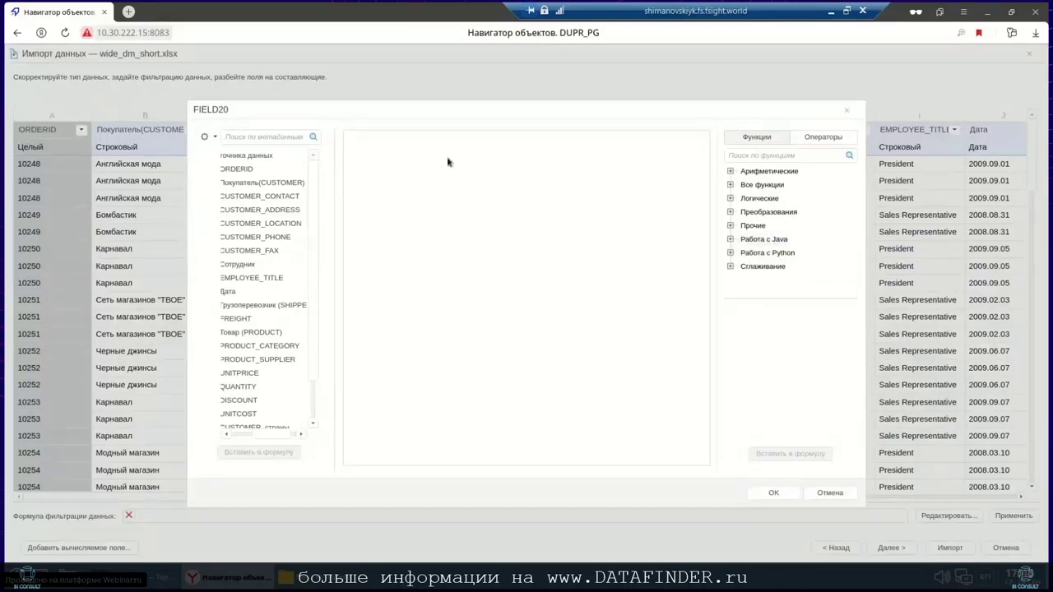
left_click(306, 237)
left_click(432, 192)
type("33")
key("BackSpace")
key("BackSpace")
type("33")
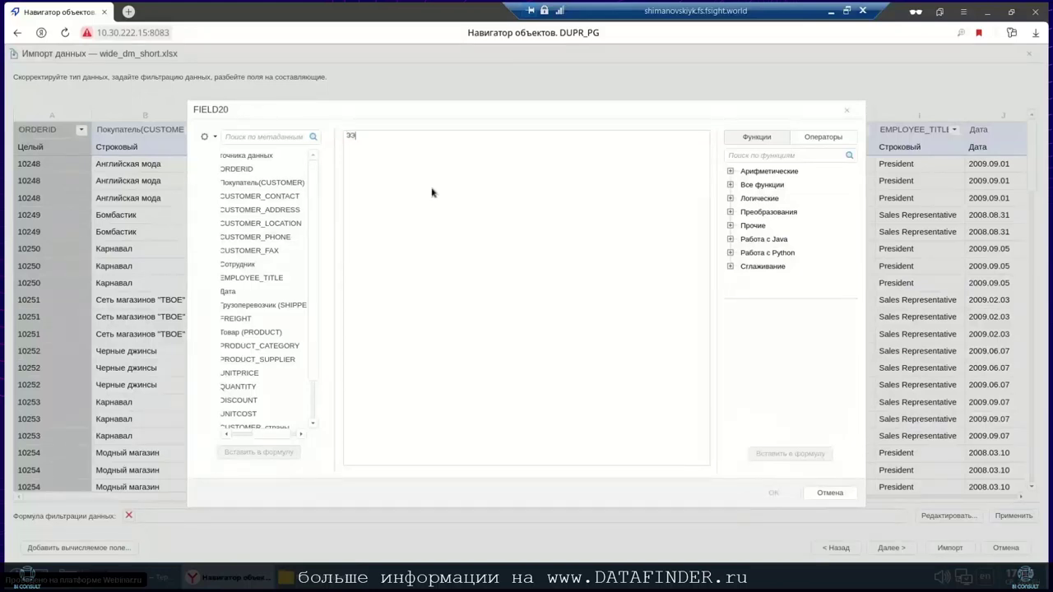
key("BackSpace")
key("BackSpace")
Enter the calculated field's formula as "tel:"+{CUSTOMER_PHONE}+"; fax:"+{CUSTOMER_FAX} and add the field to the import.
type("\"tel:\"+")
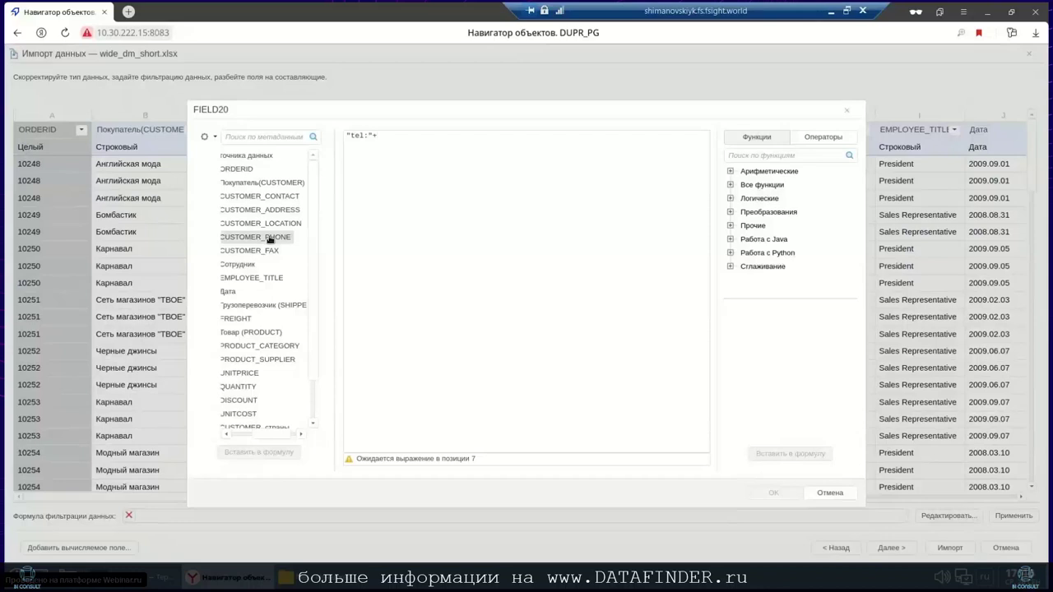
left_click_drag(269, 239, 456, 239)
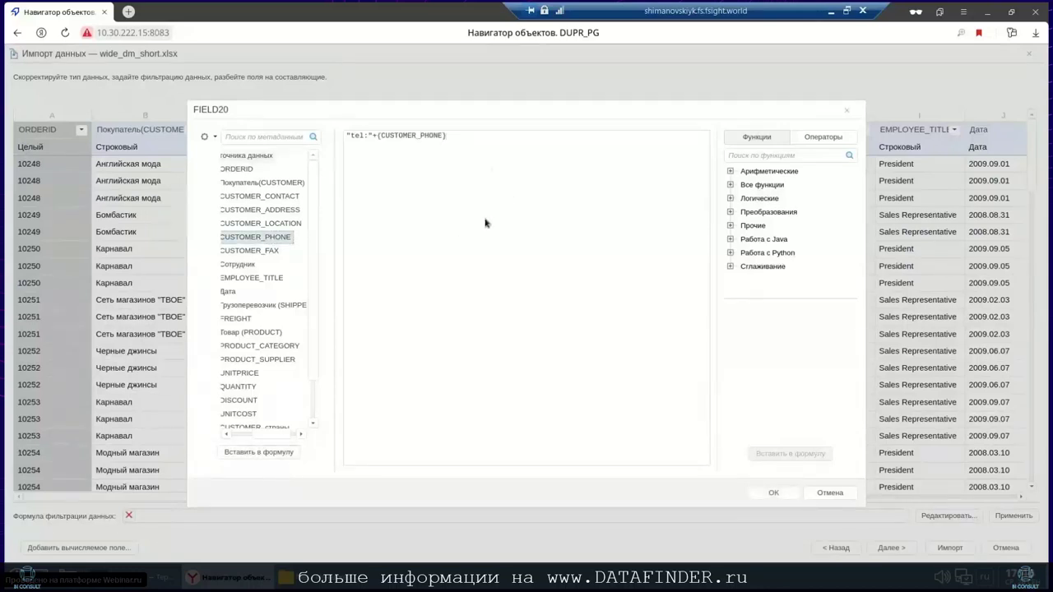
type("+\"; ")
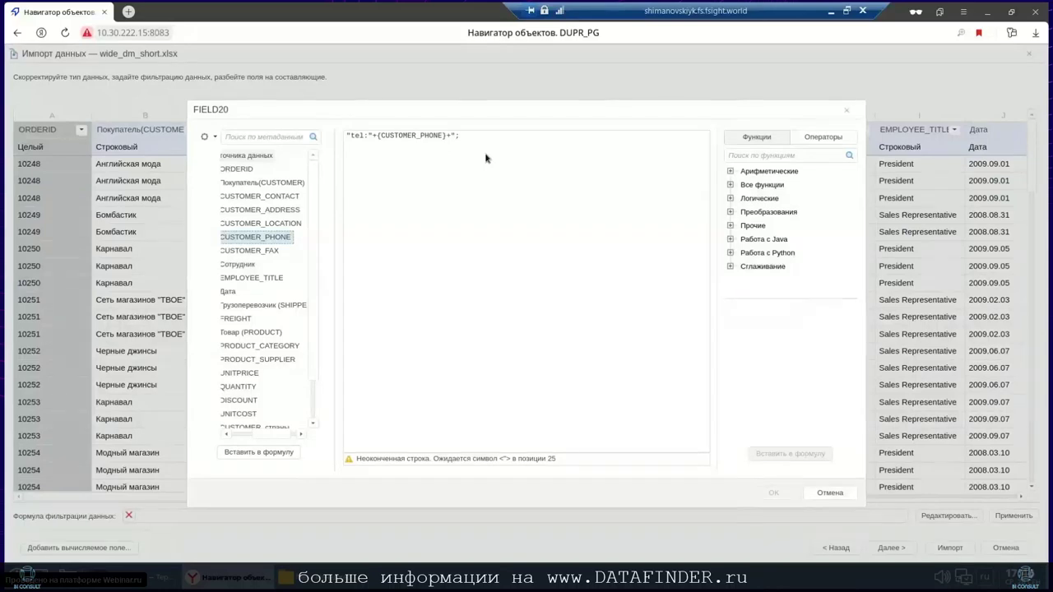
type("fax:\"+")
left_click_drag(251, 250, 552, 321)
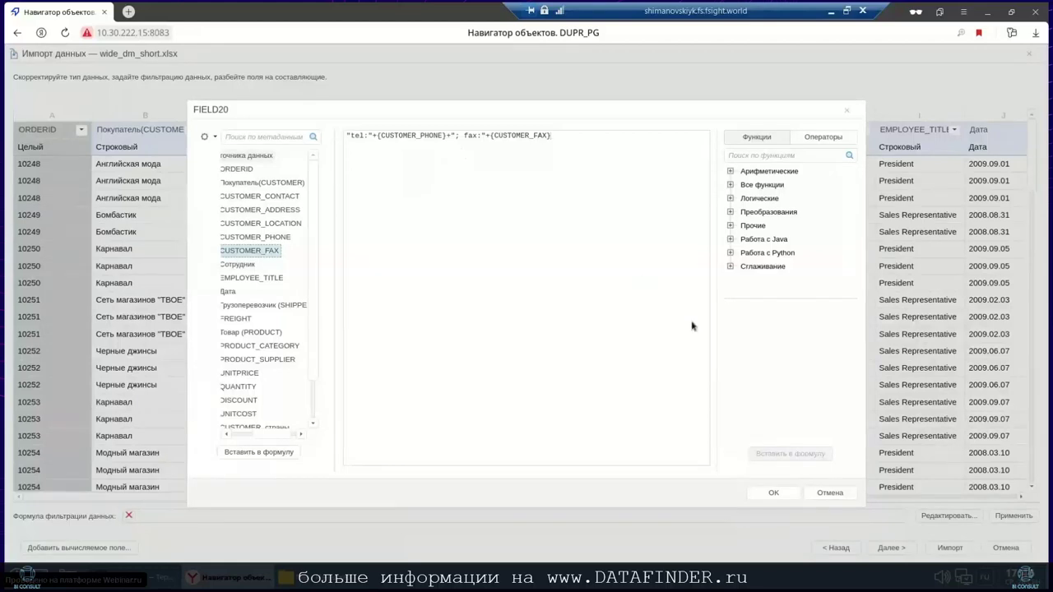
left_click(768, 493)
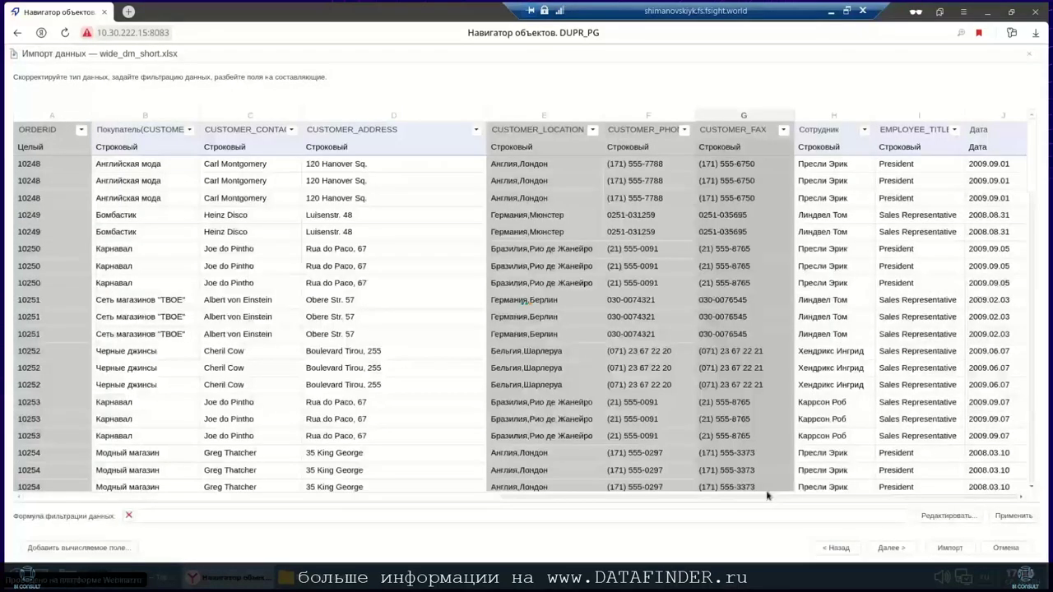
Rename the new calculated field, FIELD20, as tel+fax.
left_click_drag(277, 500, 900, 511)
double_click(912, 134)
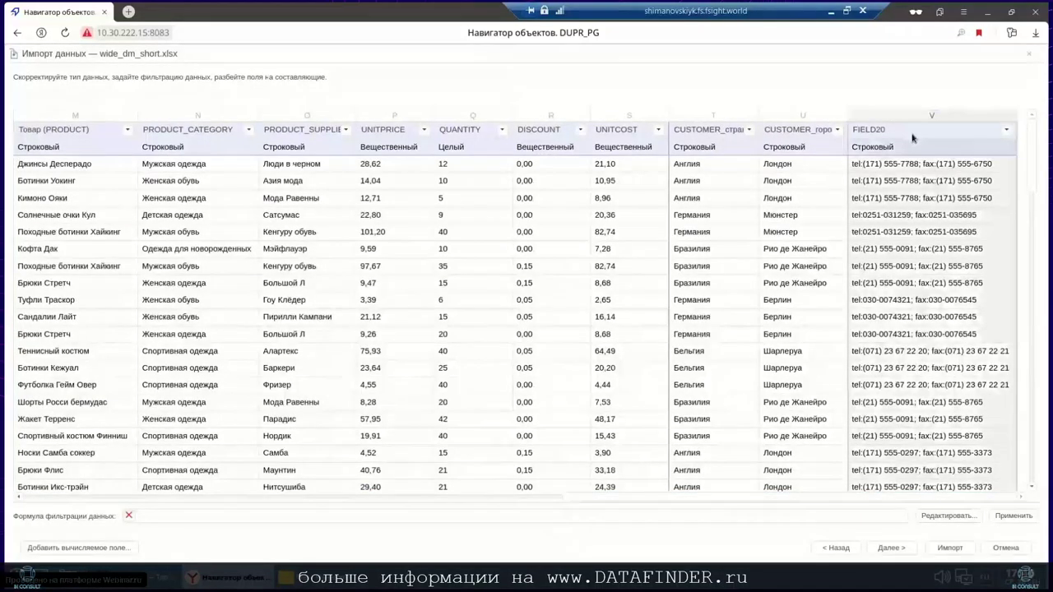
type("tel")
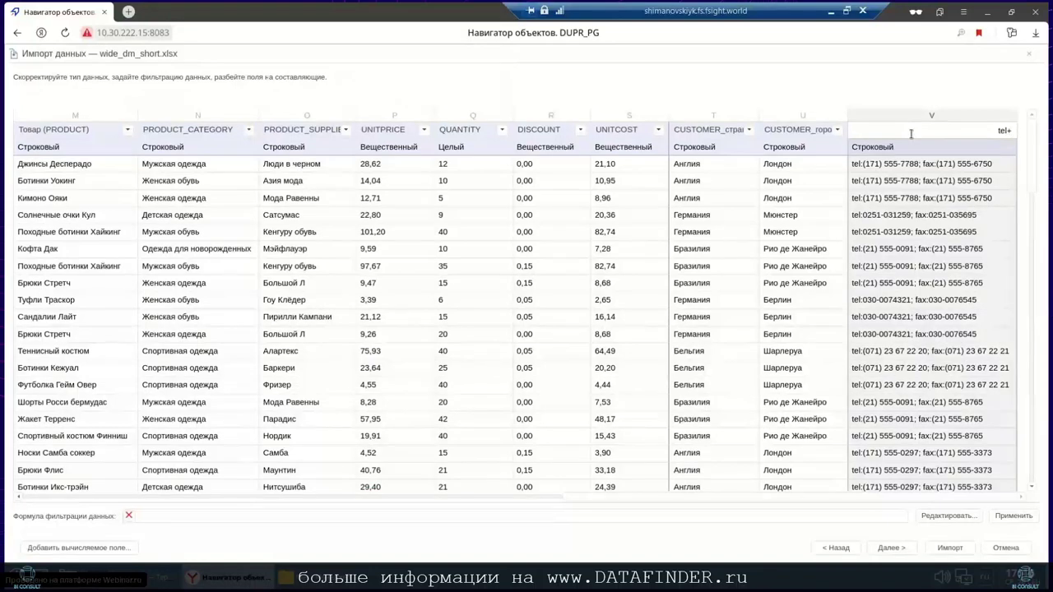
type("+fax")
key("Return")
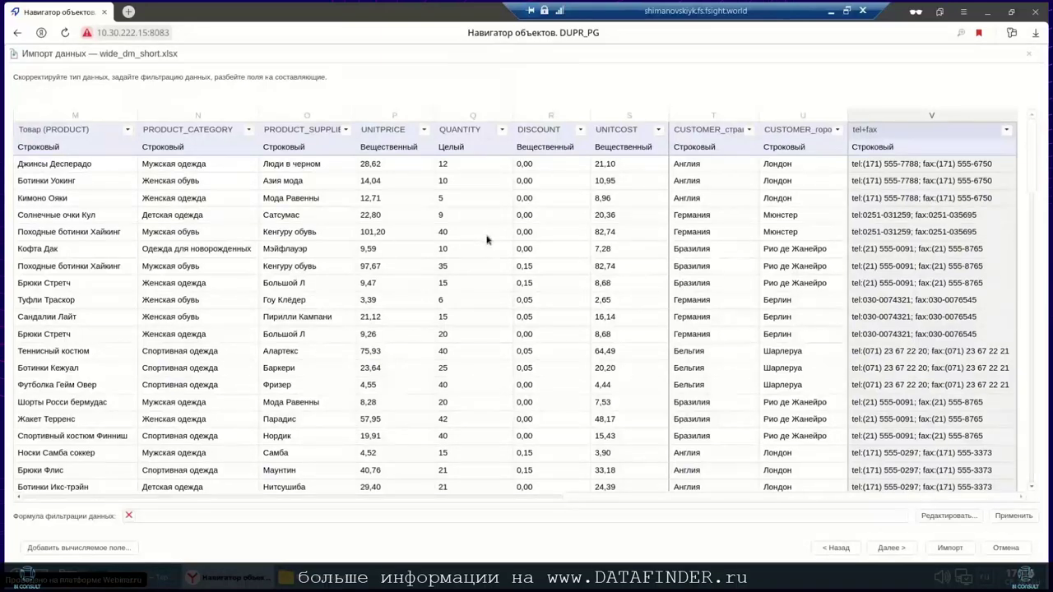
Proceed to the dimension setup page of the import and review the listed dimensions, values and their roles.
left_click(897, 549)
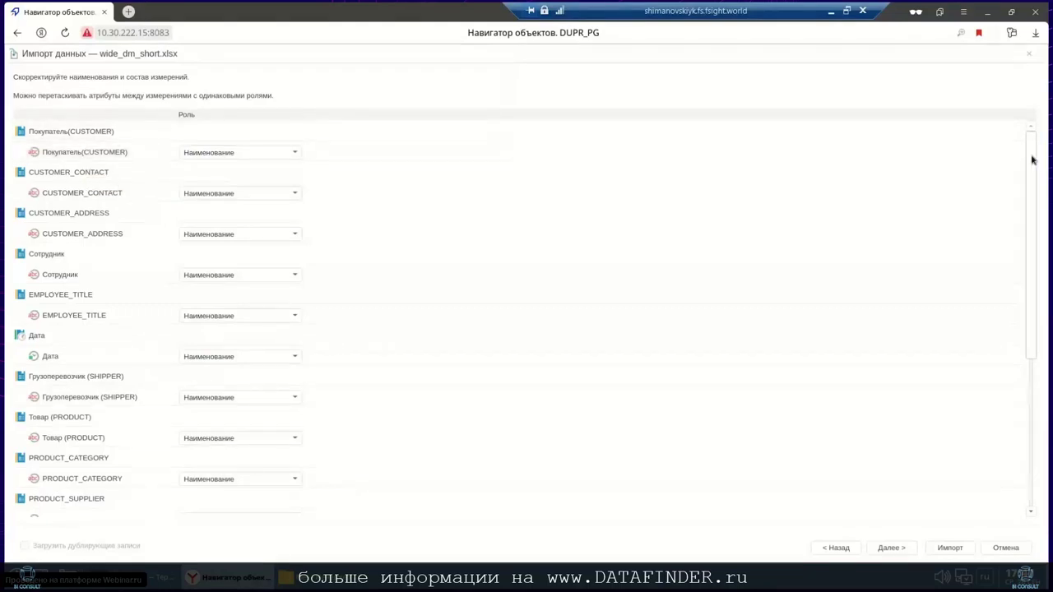
left_click_drag(1033, 160, 1028, 402)
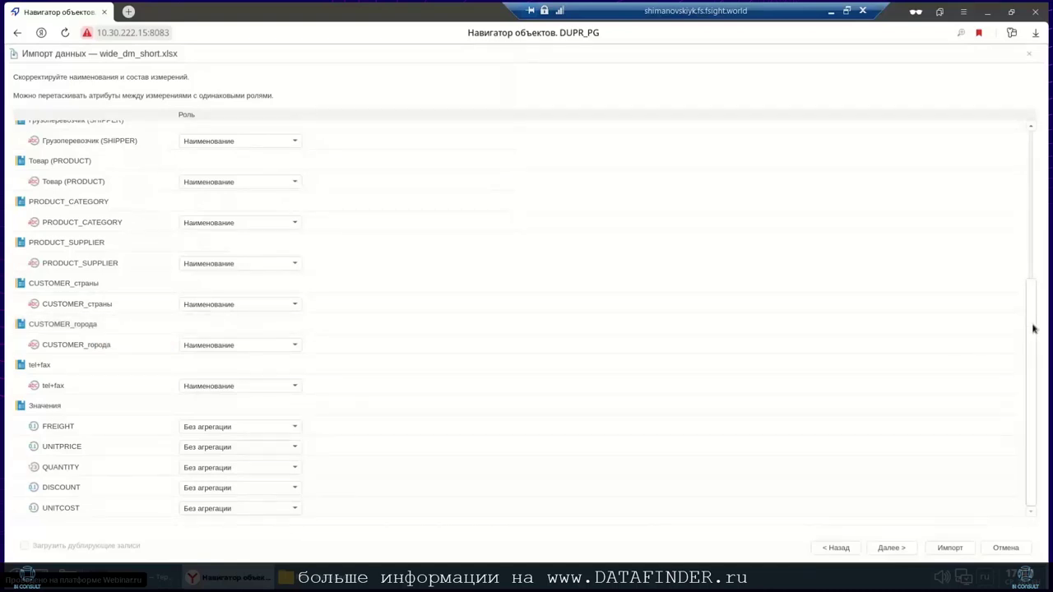
scroll(1040, 211, "up", 1)
scroll(1041, 212, "up", 5)
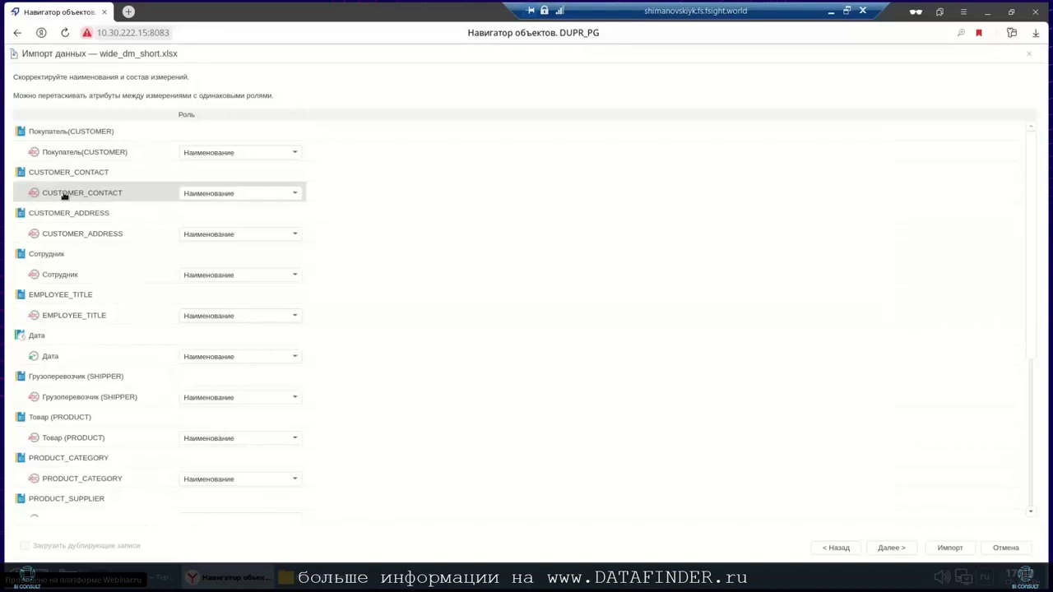
Move CUSTOMER_CONTACT into the Покупатель(CUSTOMER) dimension and set its role to Атрибут.
left_click_drag(65, 194, 99, 160)
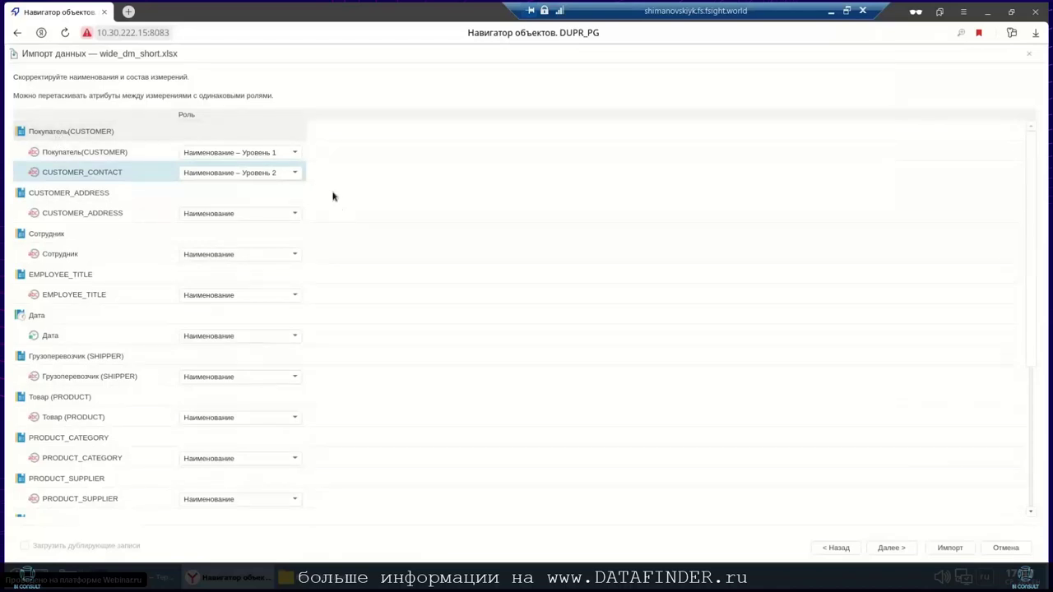
left_click(296, 174)
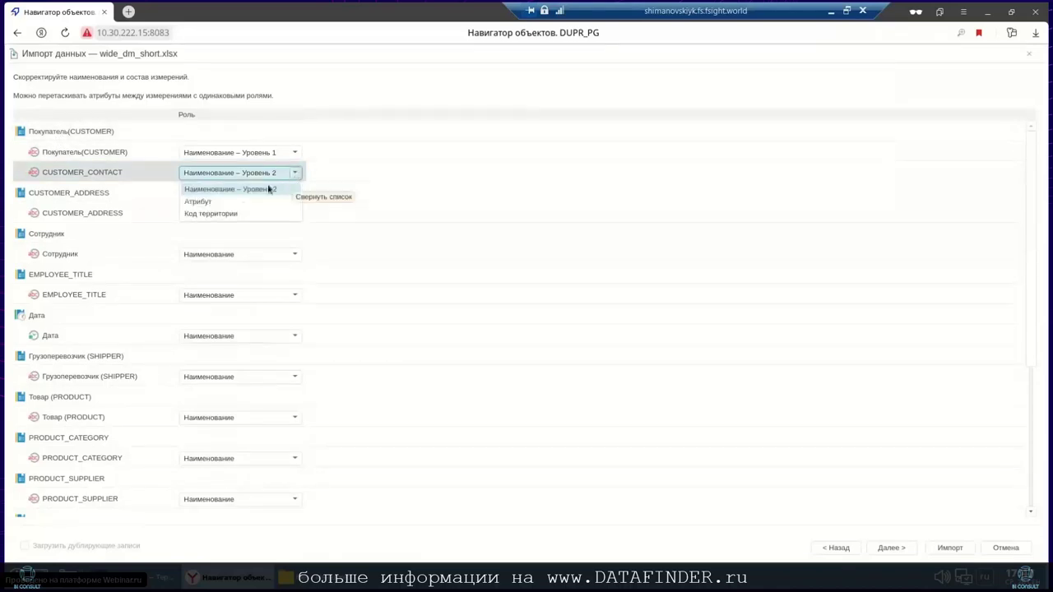
left_click(199, 203)
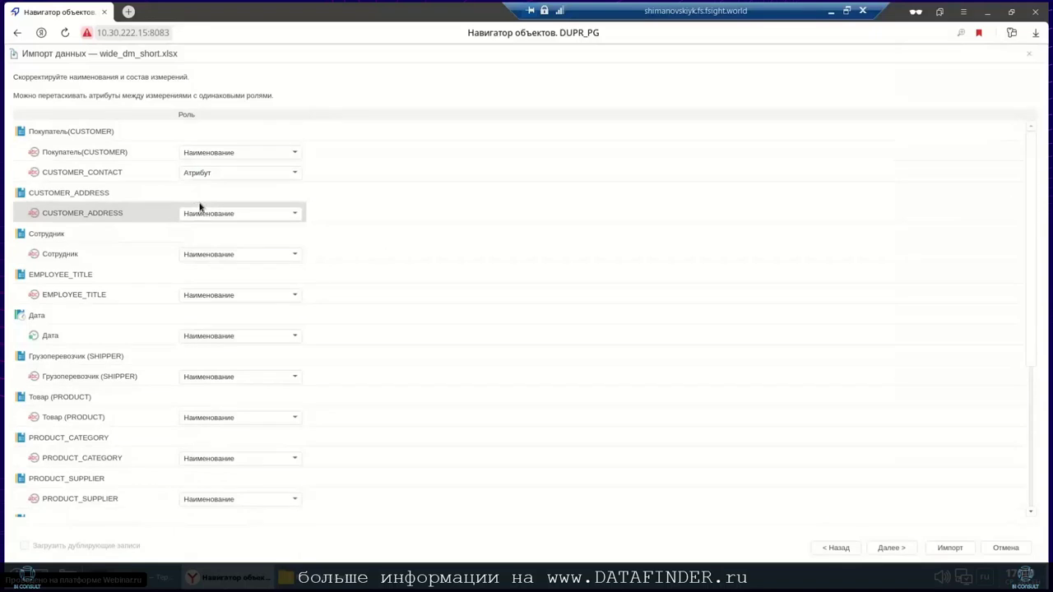
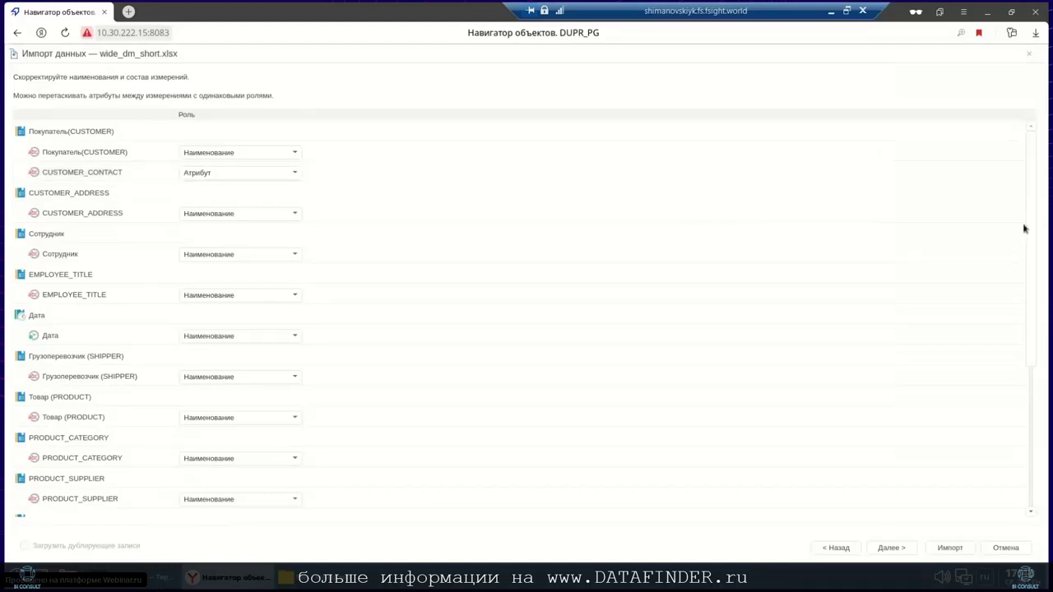
Move CUSTOMER_страны and CUSTOMER_города into the Покупатель(CUSTOMER) dimension as levels 1 and 2, above the Покупатель(CUSTOMER) field.
left_click_drag(1034, 209, 1033, 133)
left_click_drag(1036, 315, 1029, 413)
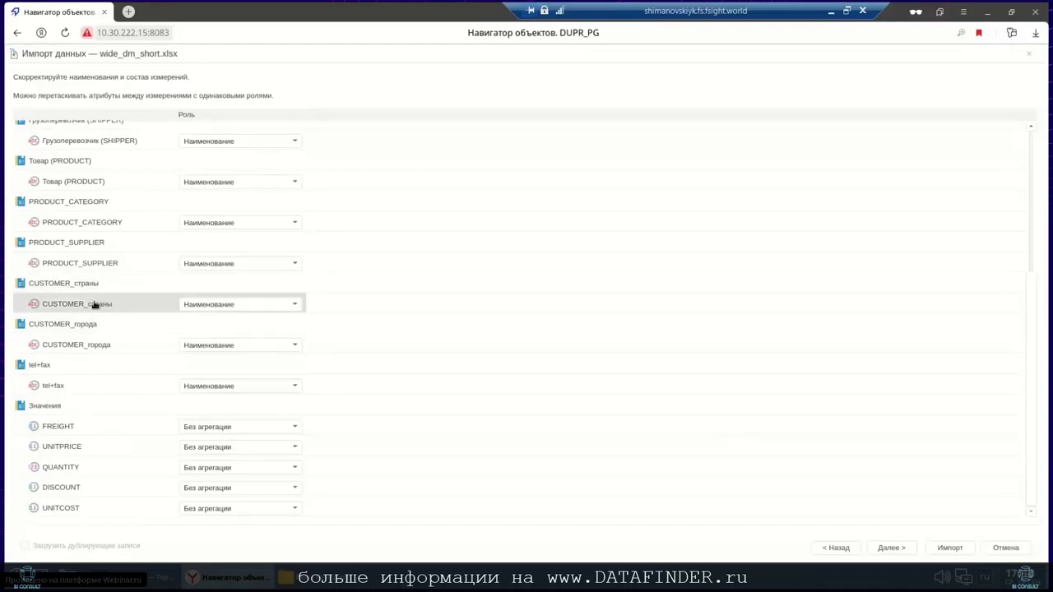
left_click(62, 310)
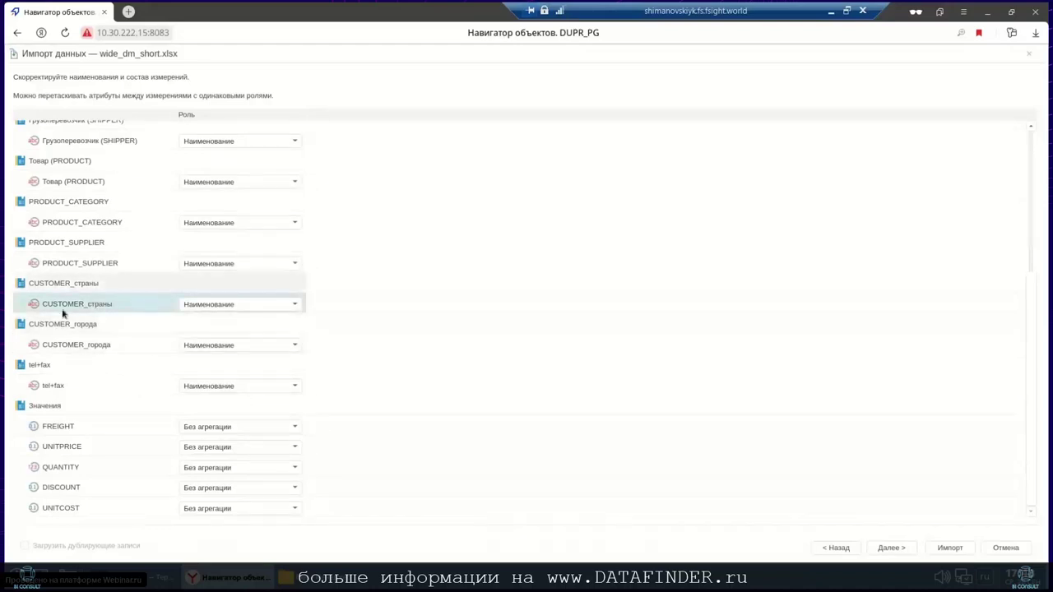
left_click_drag(63, 310, 114, 149)
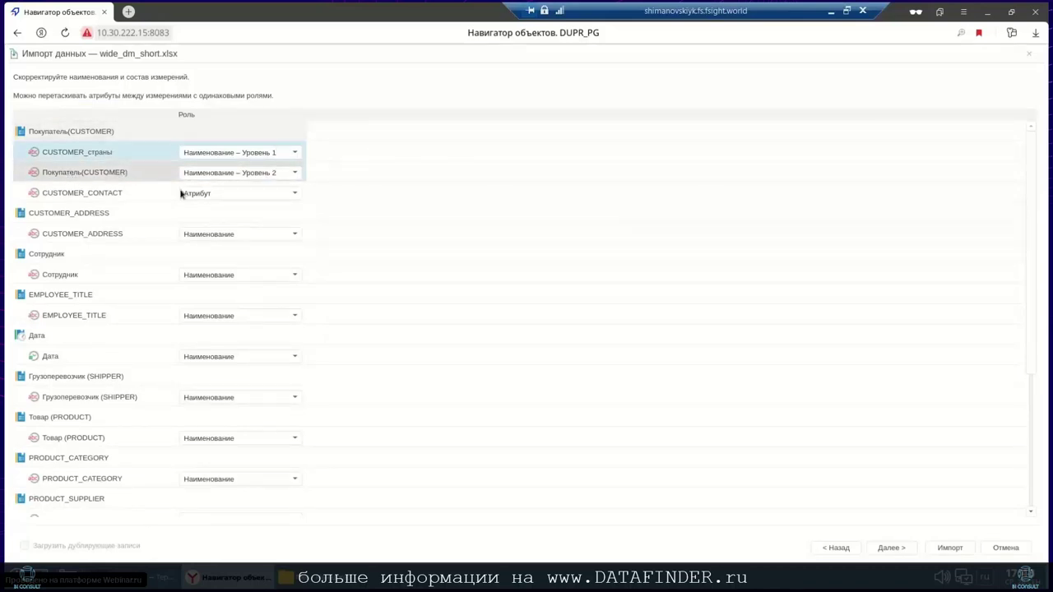
left_click_drag(1033, 221, 1029, 411)
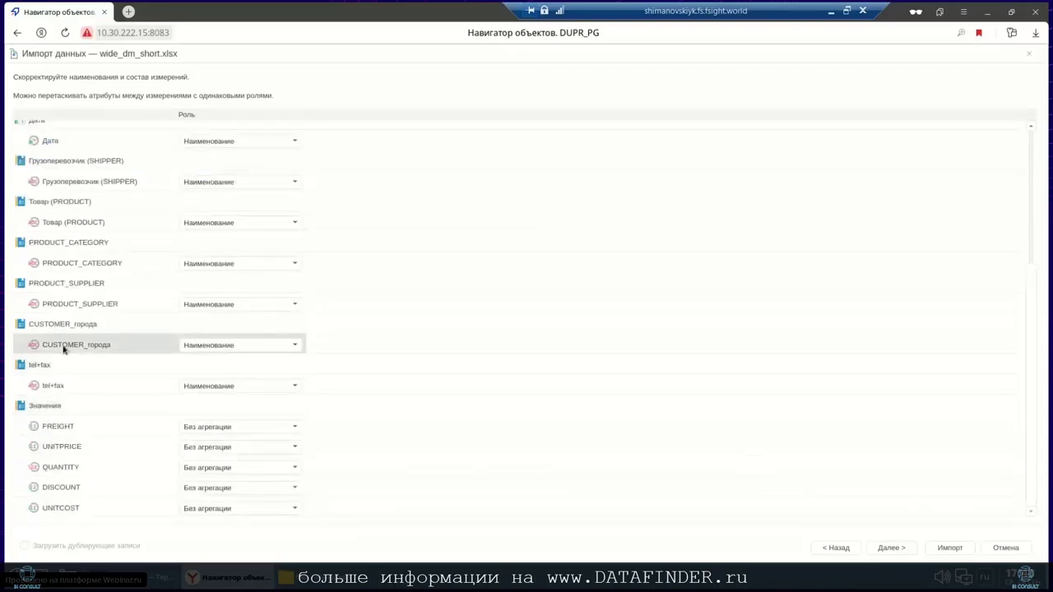
left_click_drag(63, 349, 107, 162)
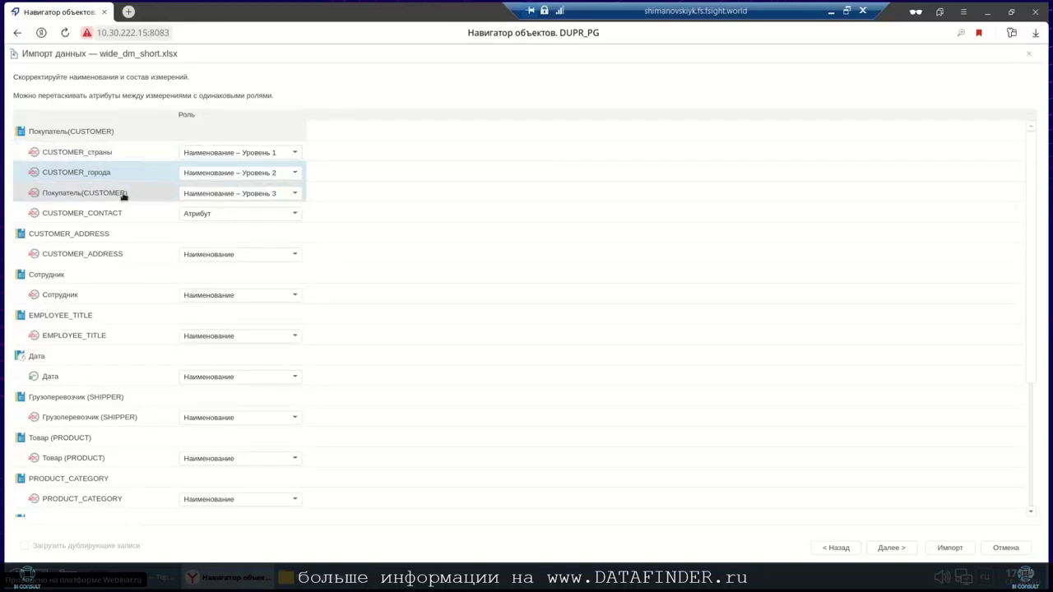
Move CUSTOMER_ADDRESS below CUSTOMER_CONTACT in the Покупатель(CUSTOMER) dimension and set its role to Атрибут.
left_click(114, 256)
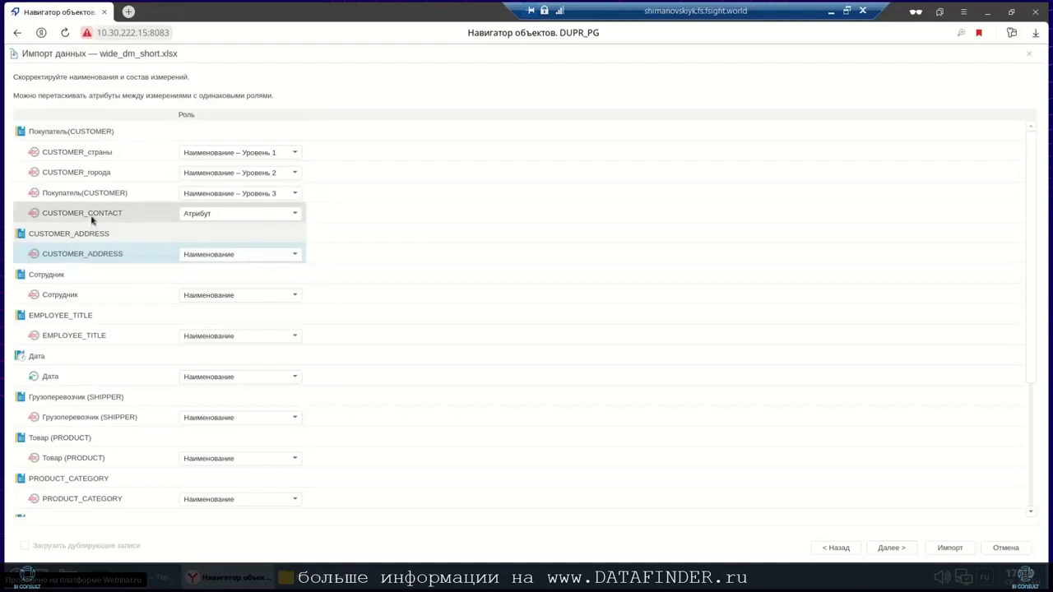
left_click_drag(71, 254, 102, 227)
left_click(285, 237)
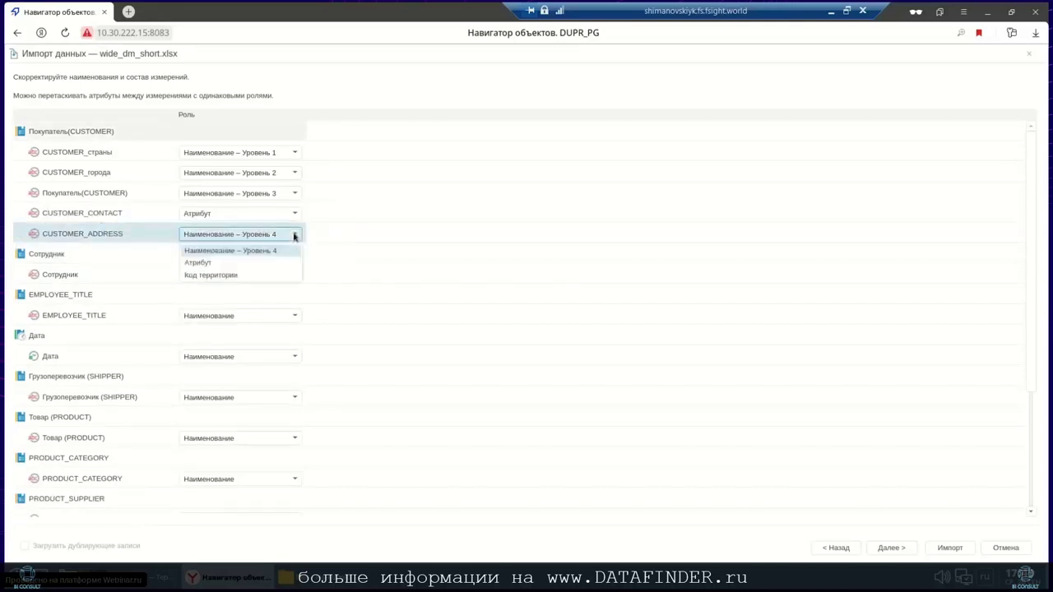
left_click(225, 265)
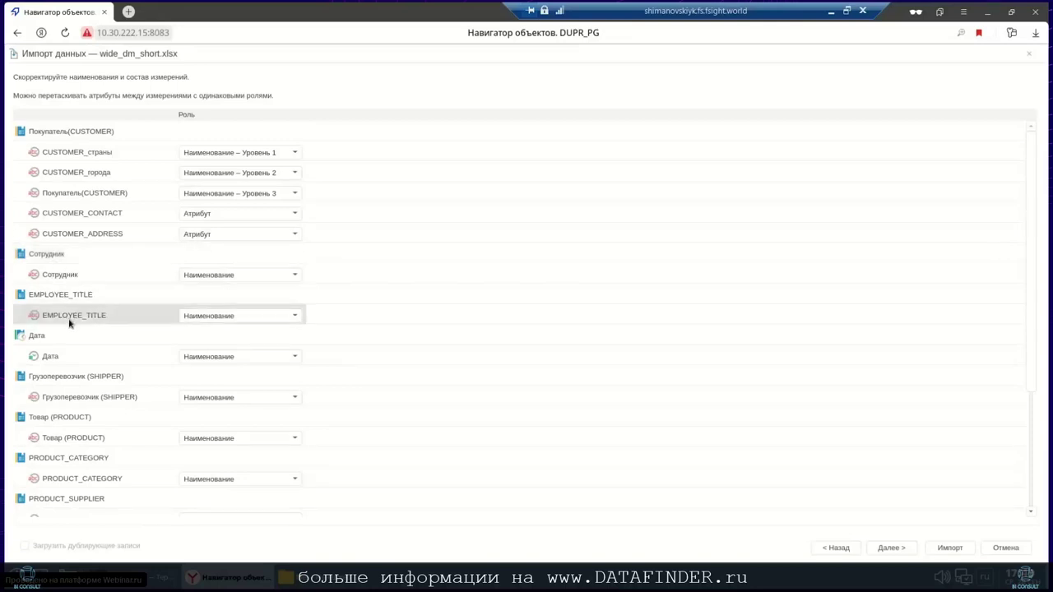
Move EMPLOYEE_TITLE into the Сотрудник dimension and set its role to Атрибут.
left_click_drag(52, 321, 191, 301)
left_click(294, 298)
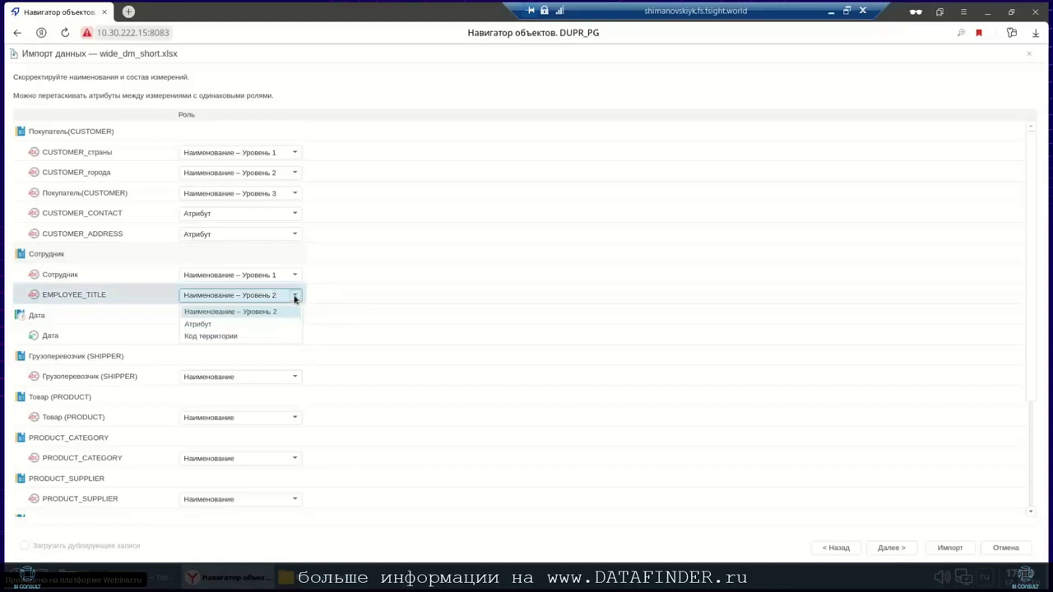
left_click(205, 322)
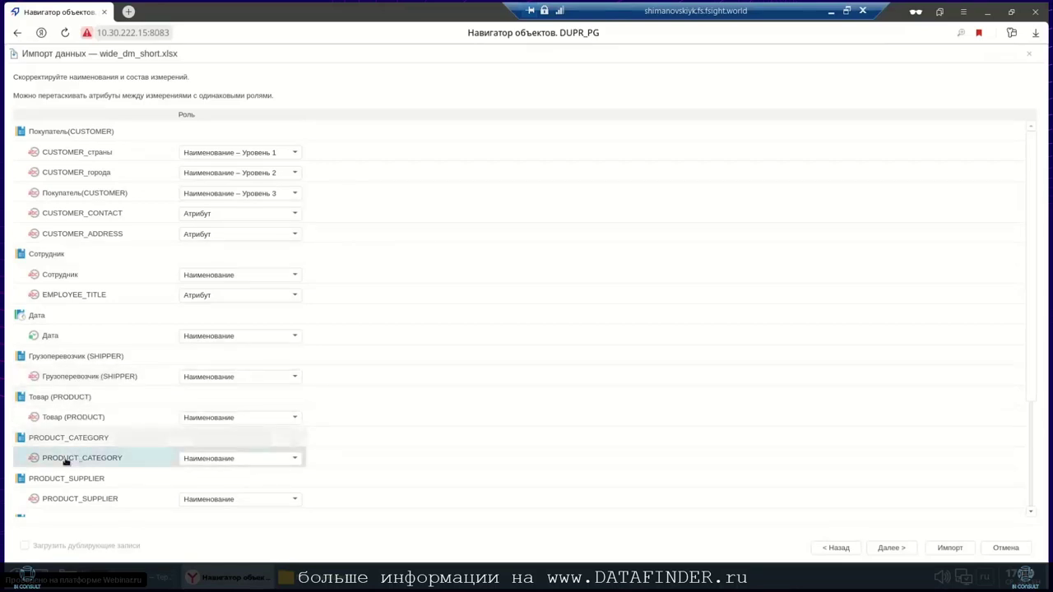
Move PRODUCT_CATEGORY and PRODUCT_SUPPLIER into the Товар (PRODUCT) dimension and set the role of both to Атрибут.
left_click_drag(75, 460, 188, 434)
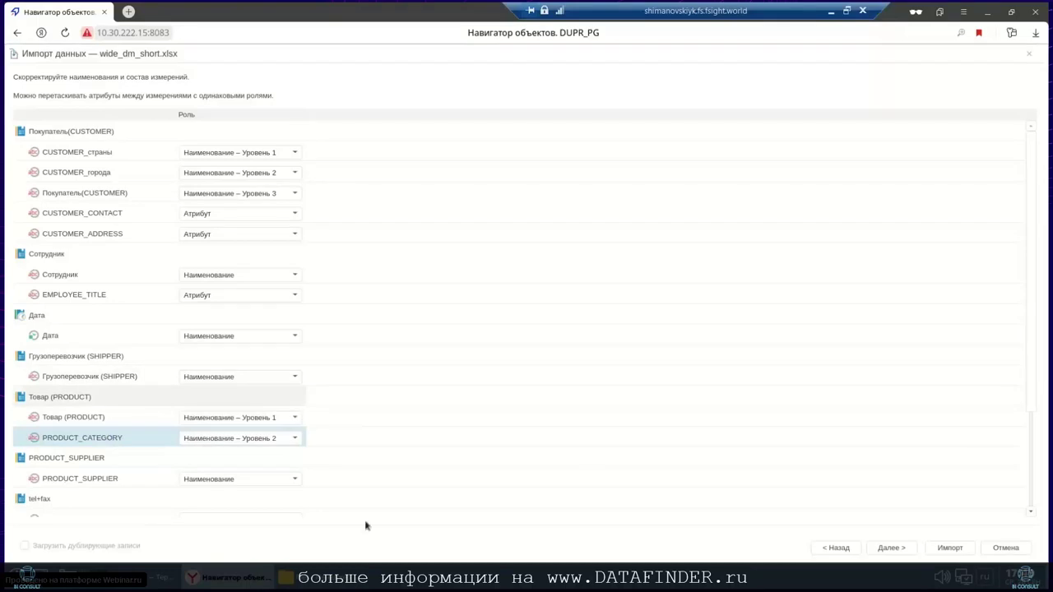
left_click_drag(106, 480, 183, 454)
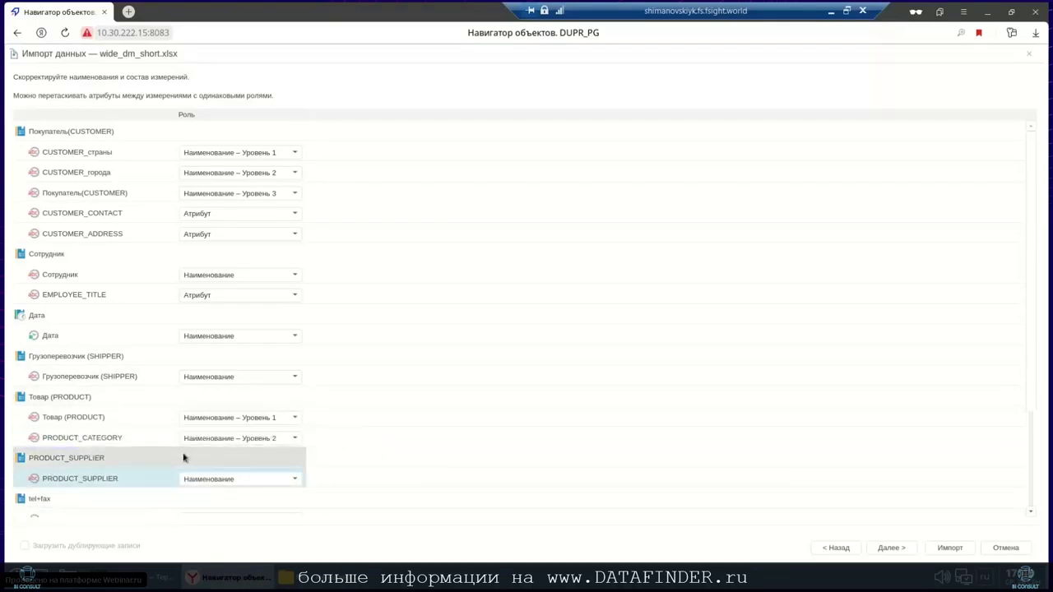
left_click_drag(80, 479, 183, 447)
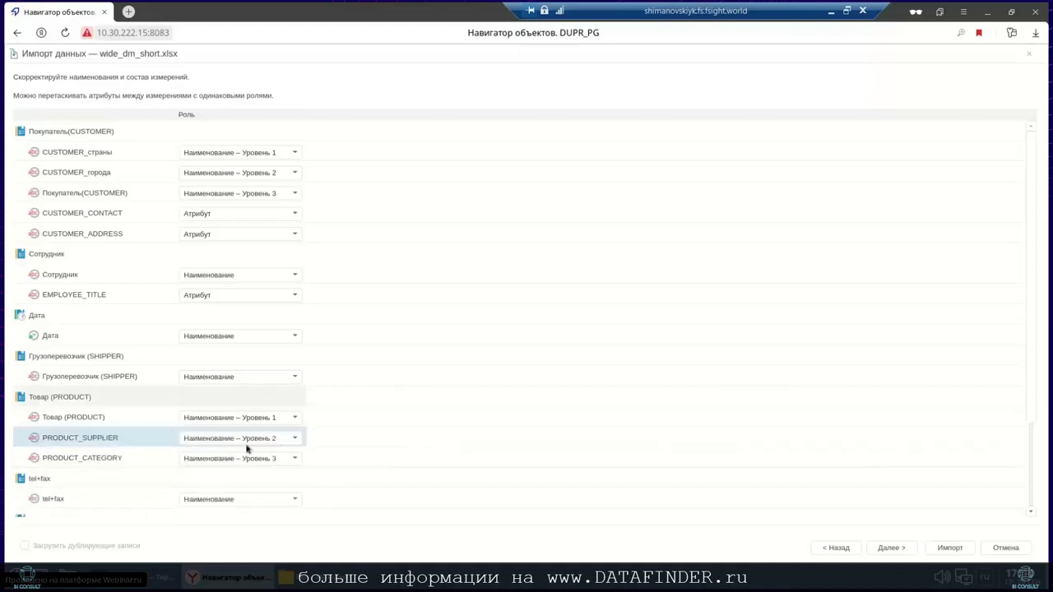
left_click(295, 438)
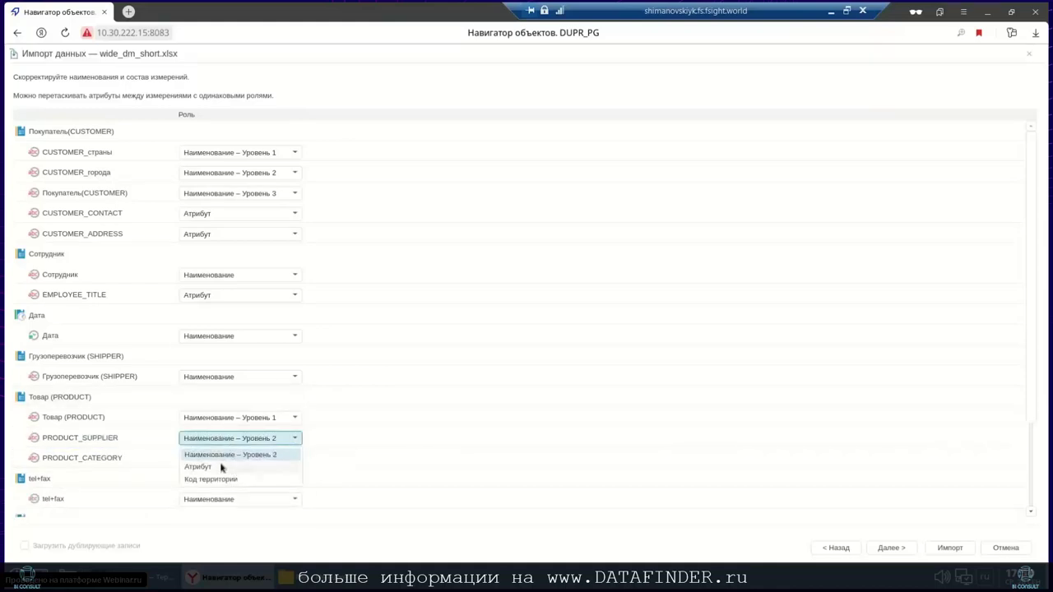
left_click(240, 468)
left_click(294, 459)
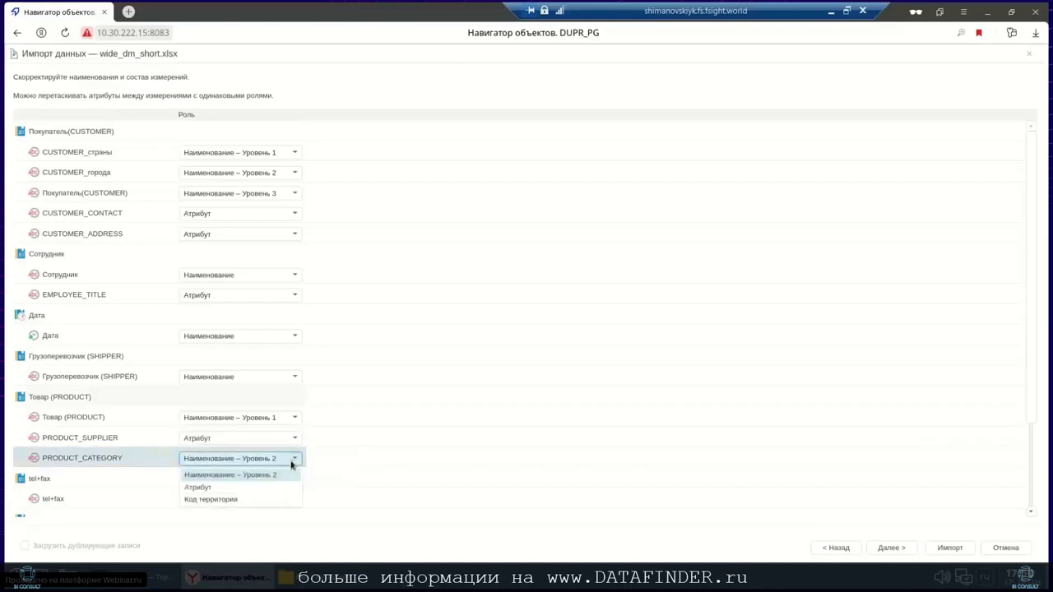
left_click(204, 488)
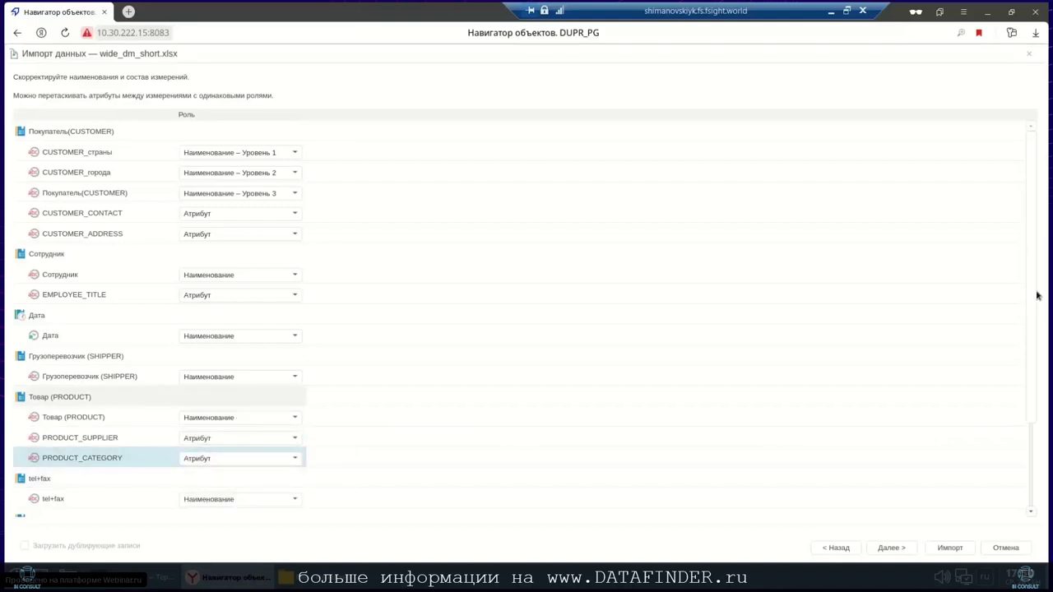
Move the tel+fax field into the Покупатель(CUSTOMER) dimension below CUSTOMER_ADDRESS and set its role to Атрибут.
left_click_drag(1038, 295, 1032, 352)
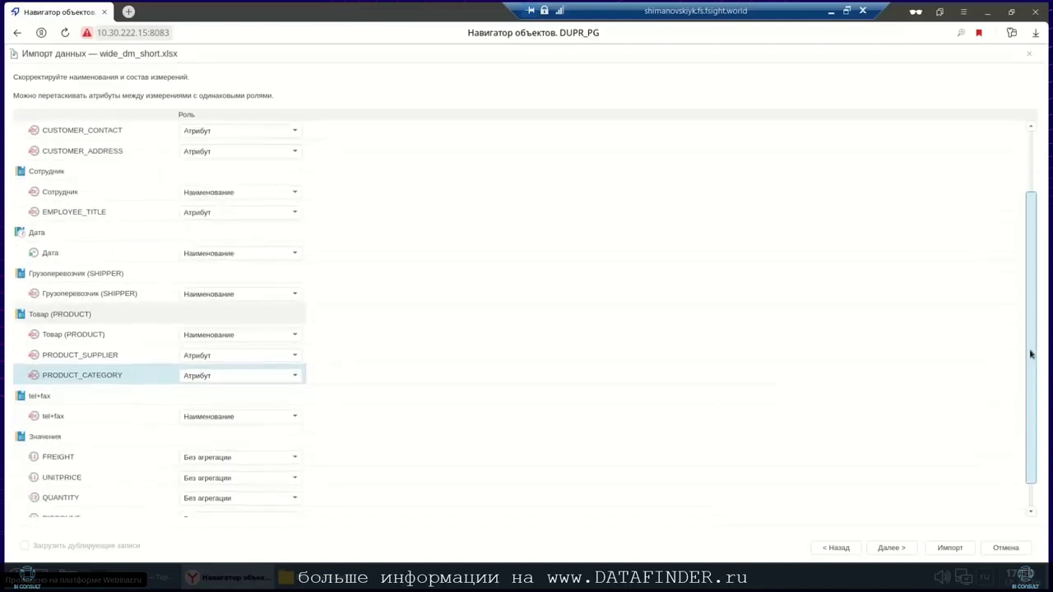
left_click(57, 421)
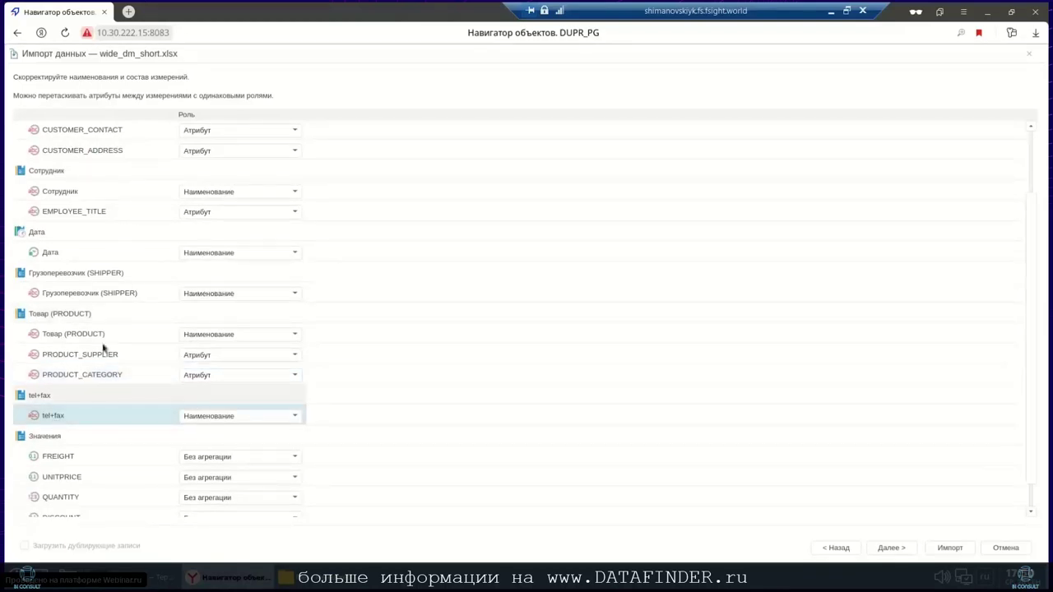
left_click_drag(102, 348, 58, 416)
left_click_drag(144, 268, 141, 162)
left_click(294, 171)
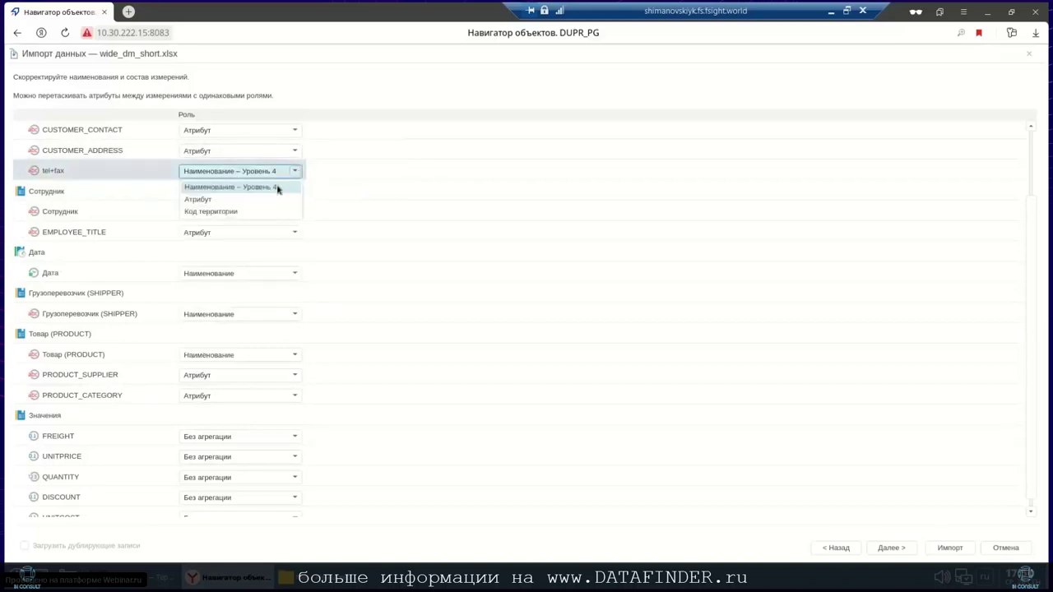
left_click(231, 201)
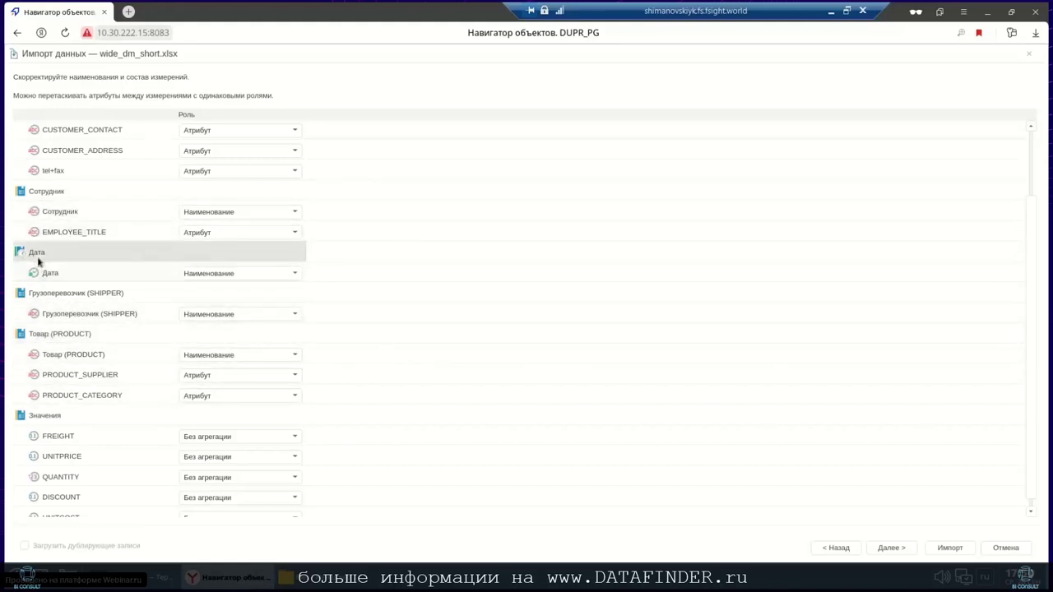
scroll(1034, 264, "up", 2)
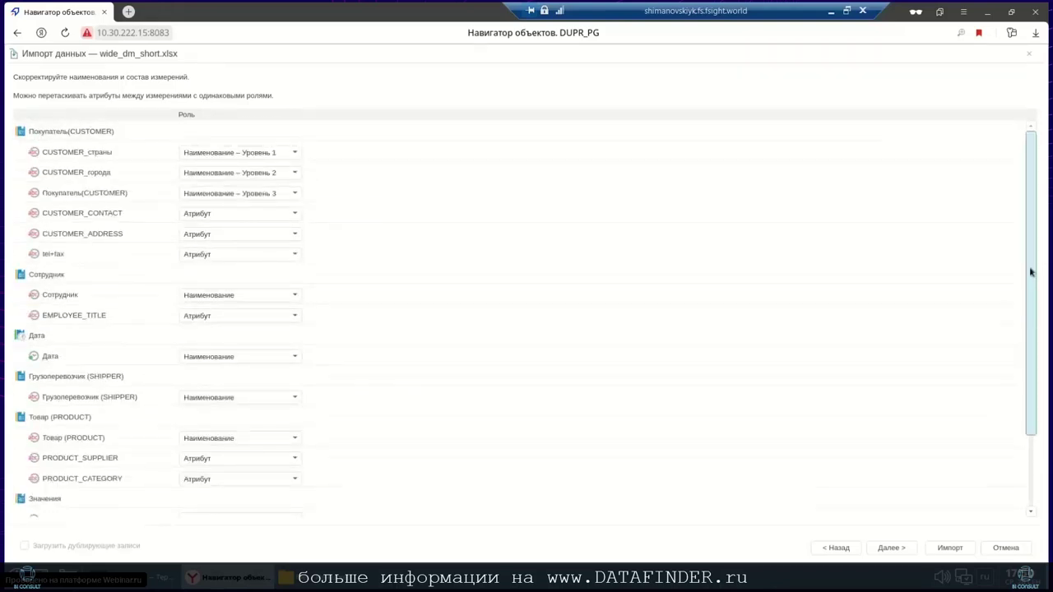
Set the aggregation of FREIGHT, UNITPRICE, QUANTITY, DISCOUNT and UNITCOST in the Значения group to Сумма.
scroll(1027, 272, "down", 2)
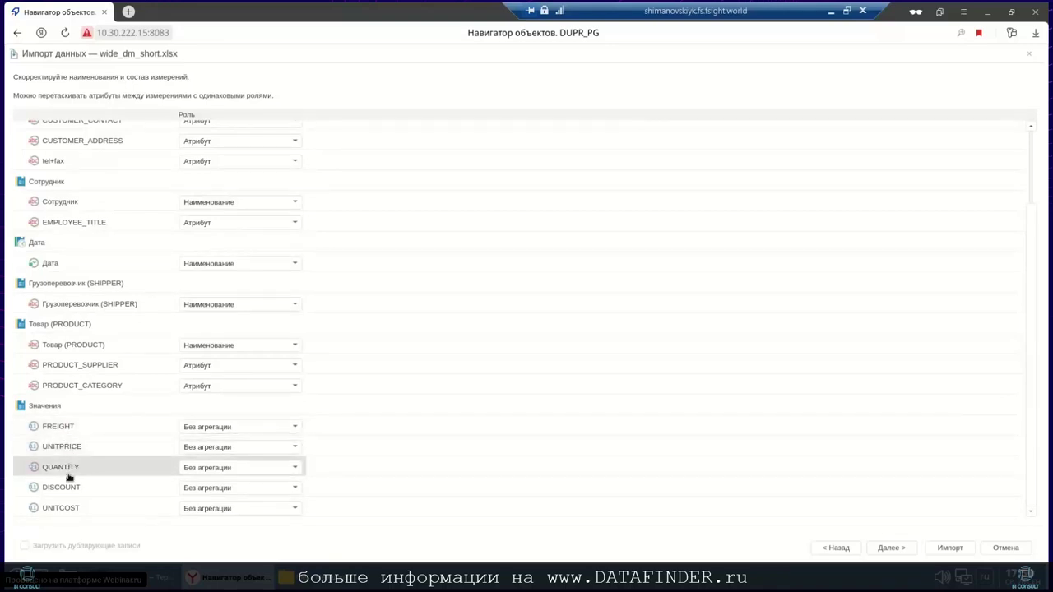
left_click(295, 431)
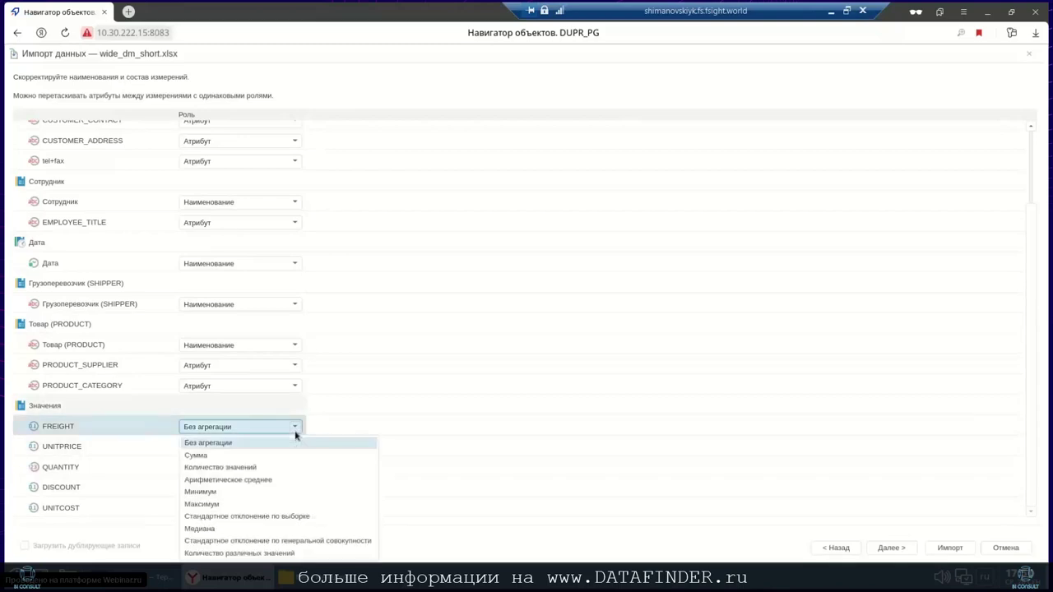
left_click(200, 455)
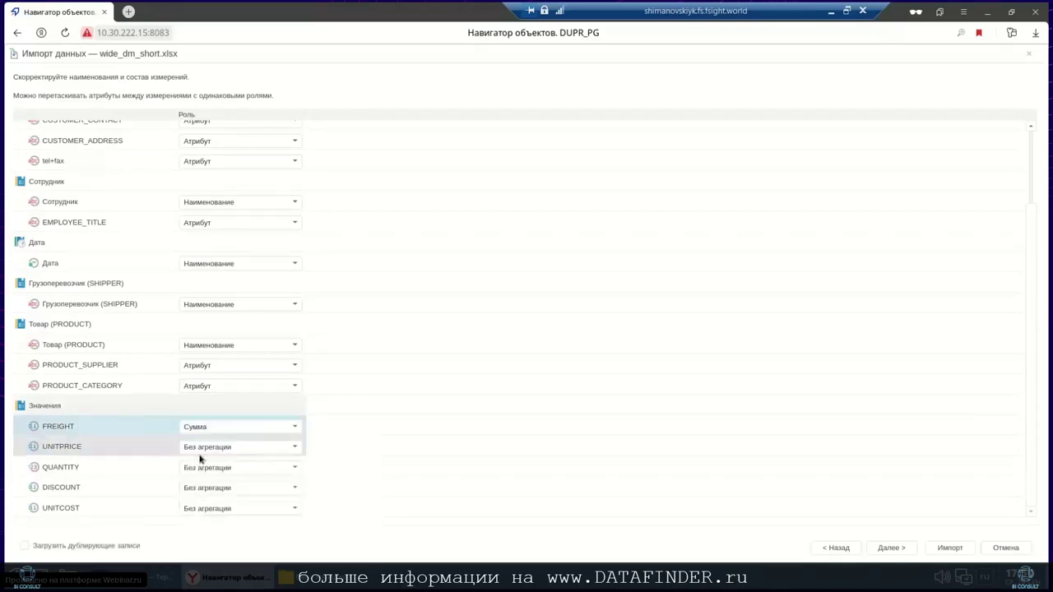
left_click(295, 446)
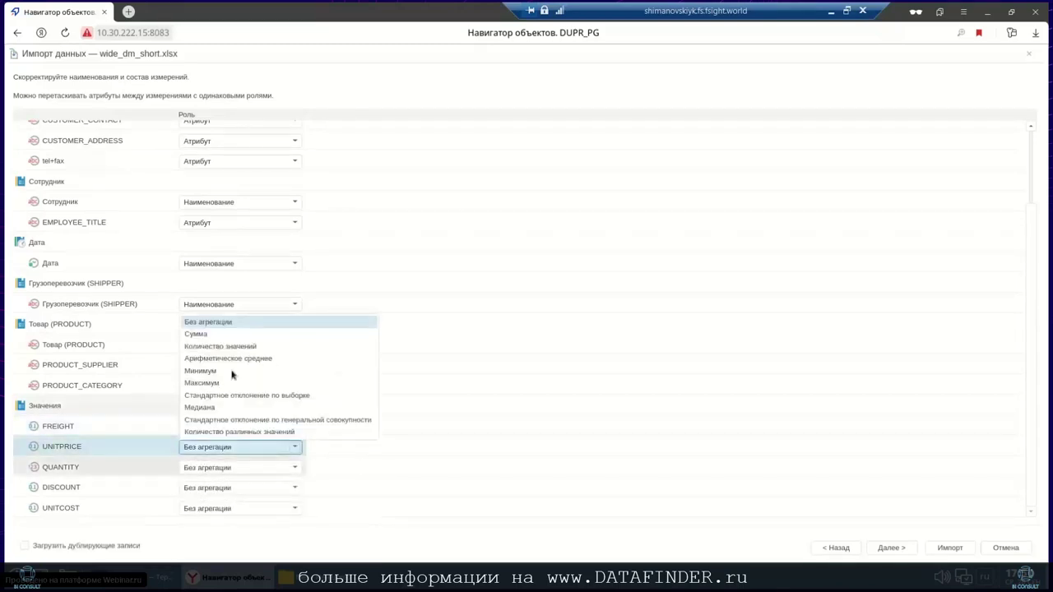
left_click(207, 335)
left_click(295, 467)
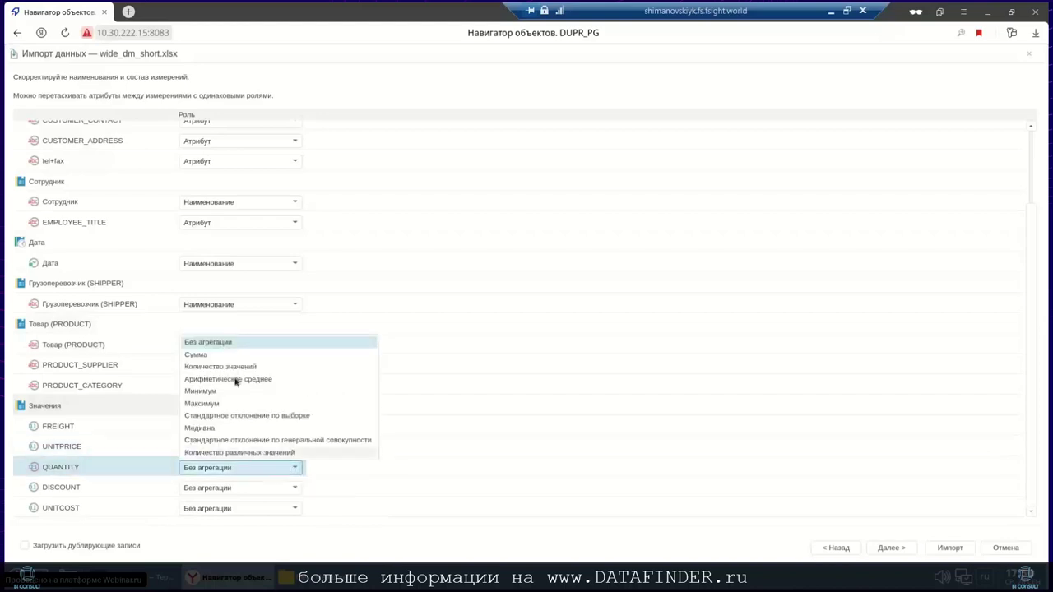
left_click(209, 355)
left_click(294, 488)
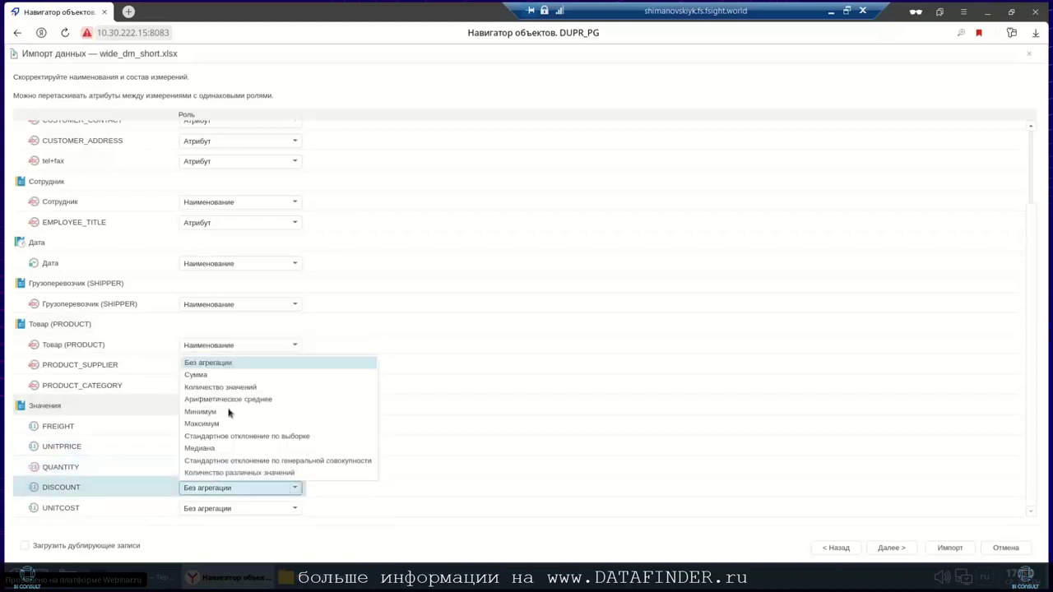
left_click(196, 375)
left_click(294, 508)
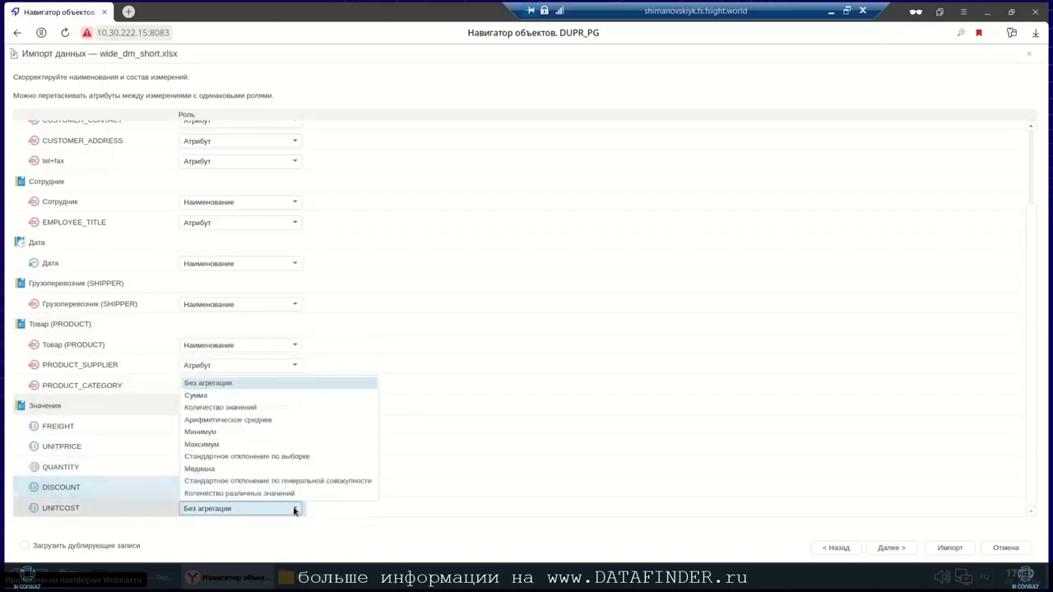
left_click(202, 398)
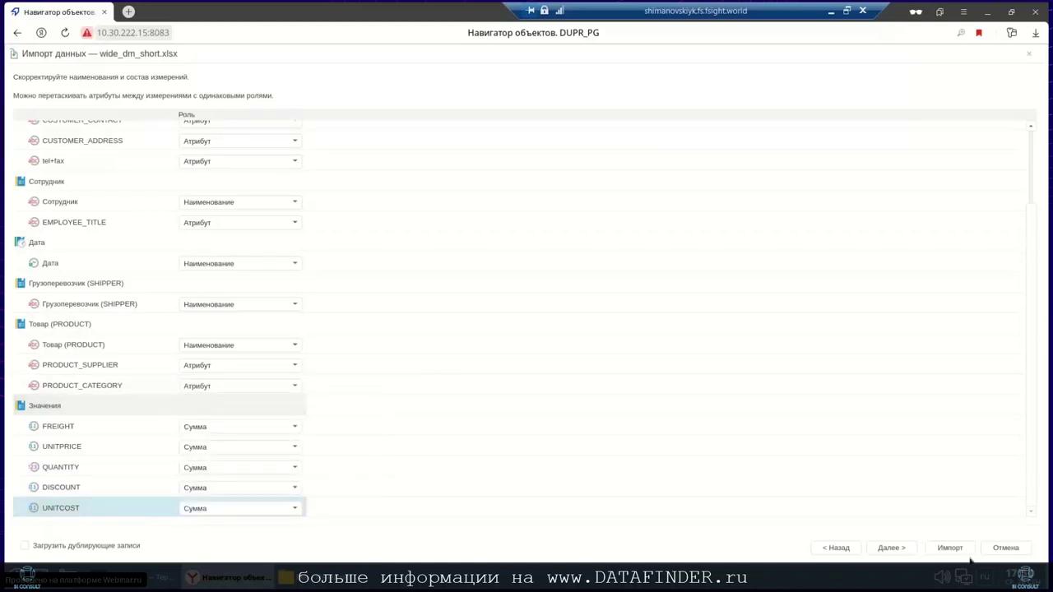
Continue to the data receiver selection and name the new receiver портированные данные.
left_click(889, 547)
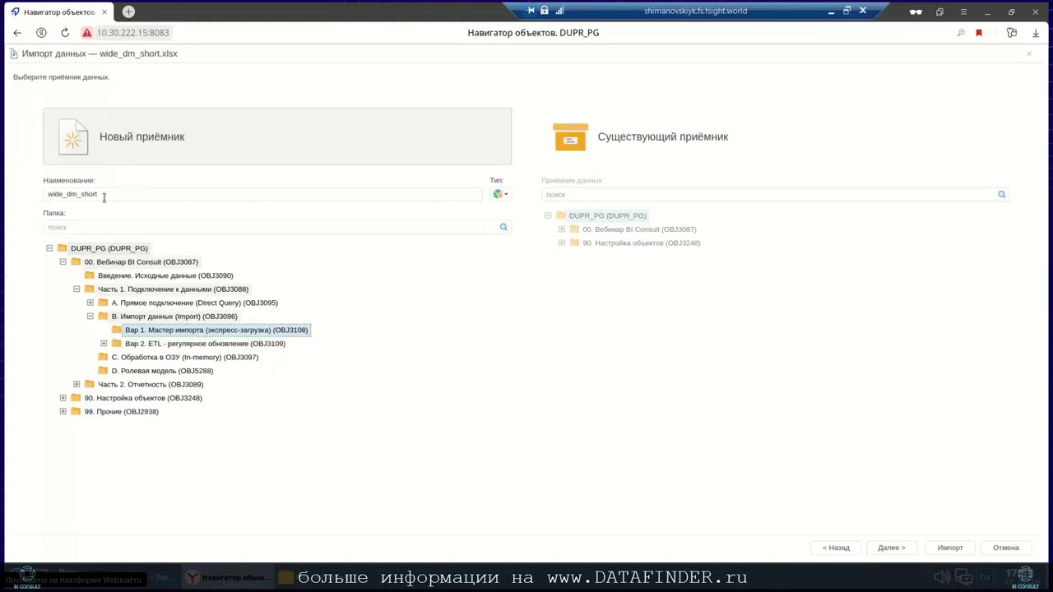
mouse_move(5, 210)
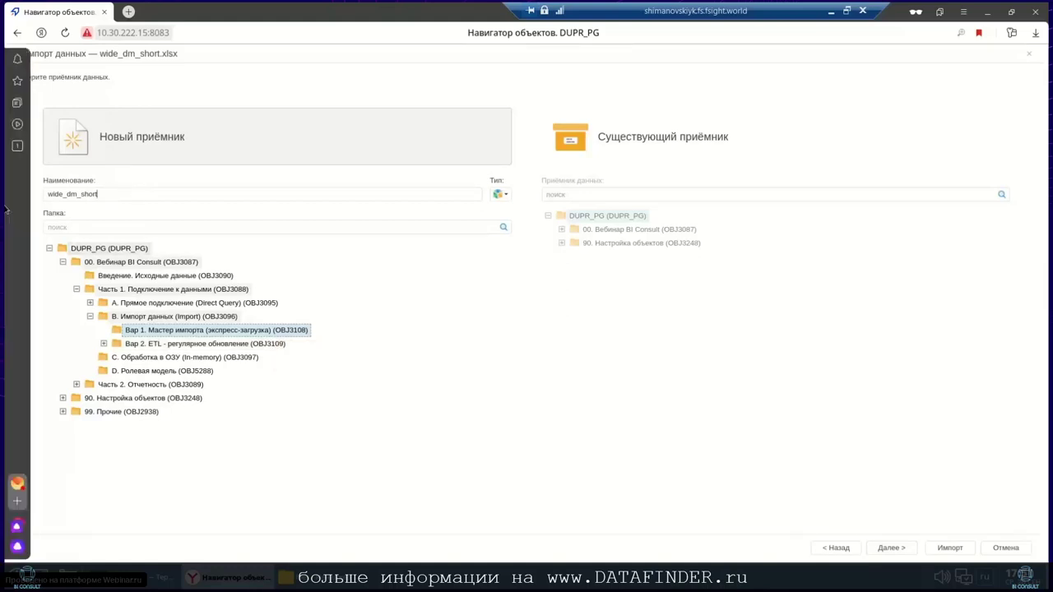
left_click_drag(122, 194, 44, 195)
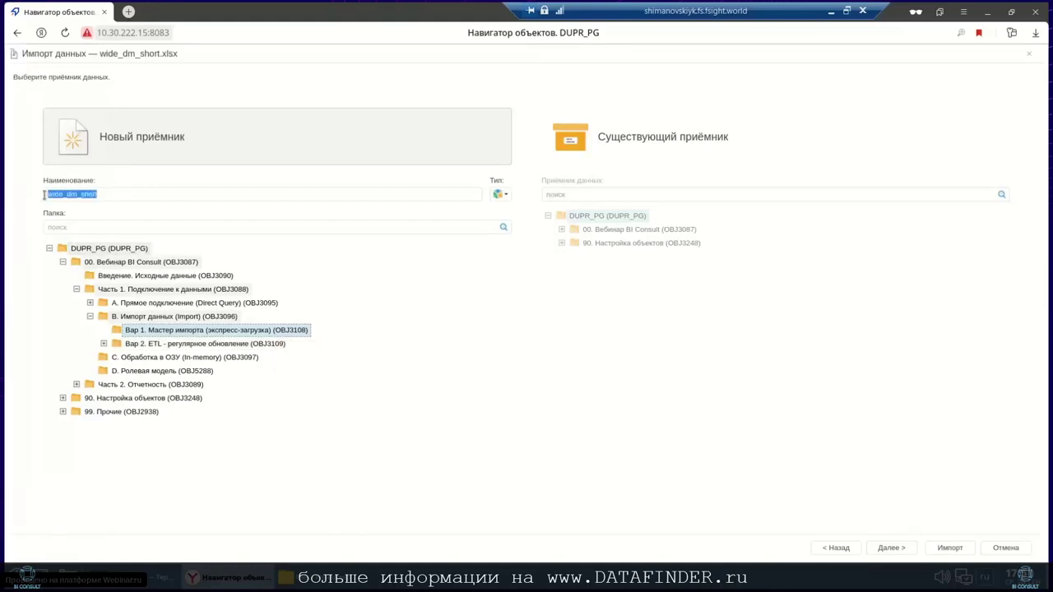
type("bi")
key("BackSpace")
type("ипортированные данные")
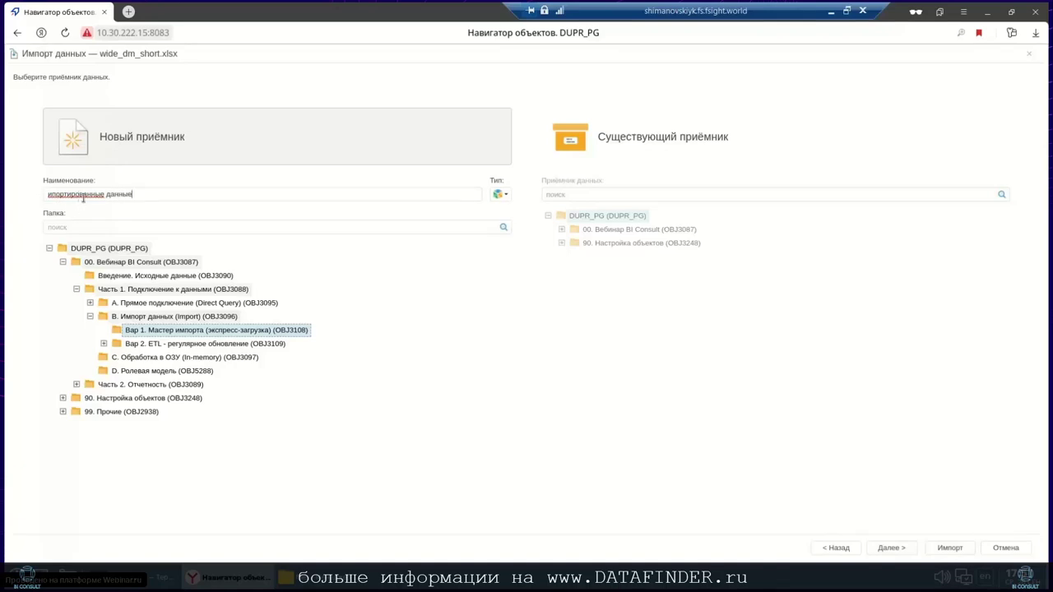
right_click(82, 197)
left_click(101, 206)
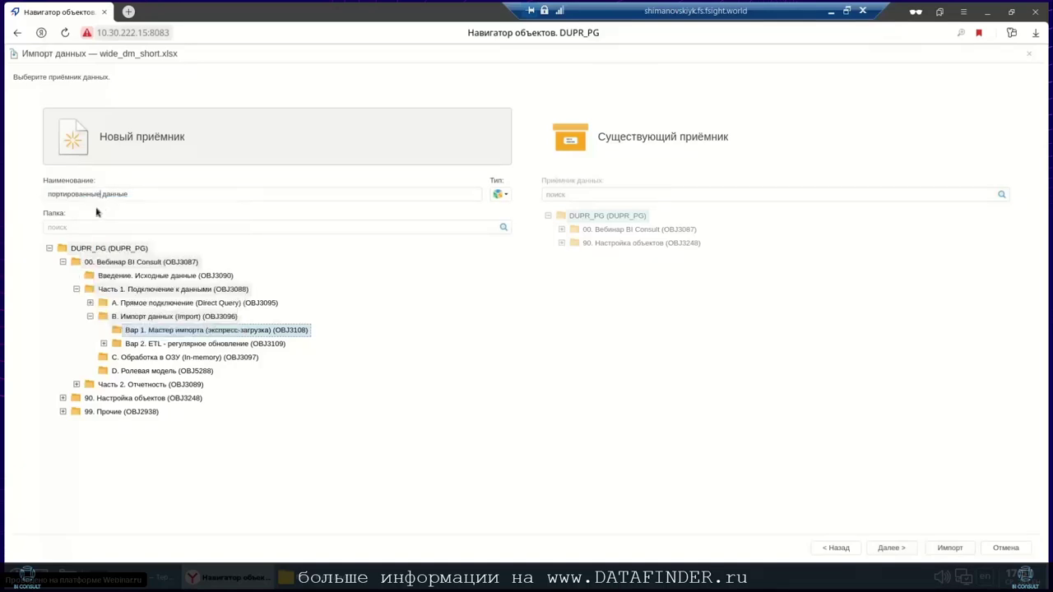
right_click(75, 193)
left_click(48, 193)
Continue to linking the imported dimensions and check which existing dictionaries are available for Покупатель(CUSTOMER), without choosing one.
left_click(897, 549)
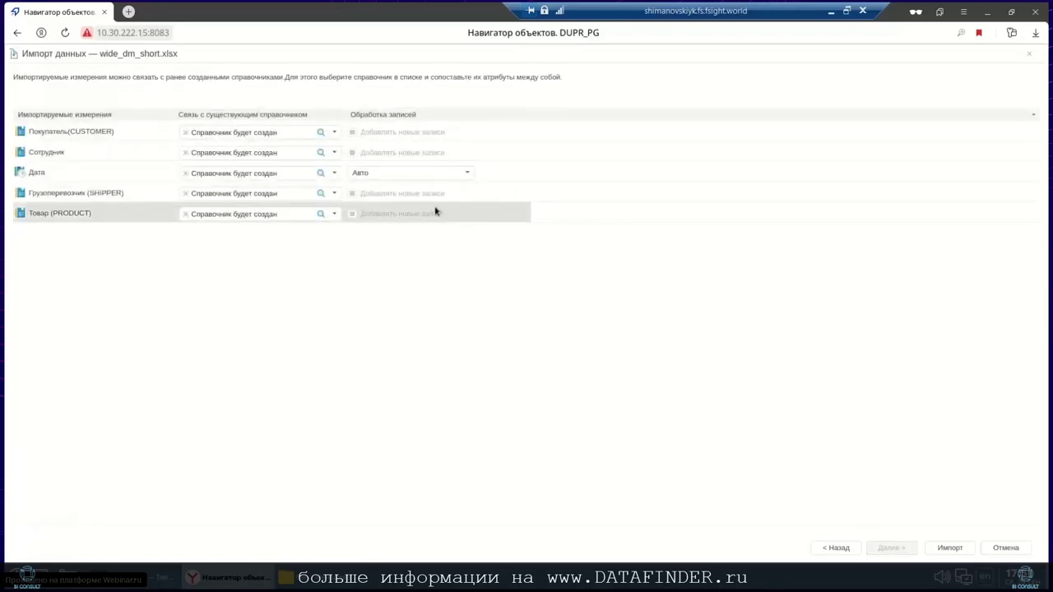
left_click(334, 136)
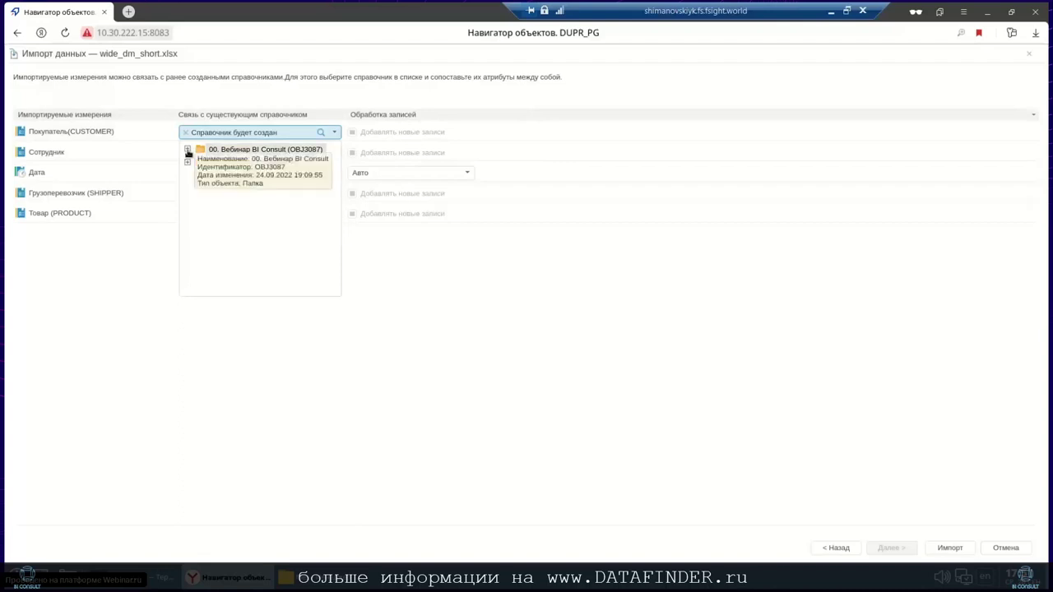
left_click(122, 321)
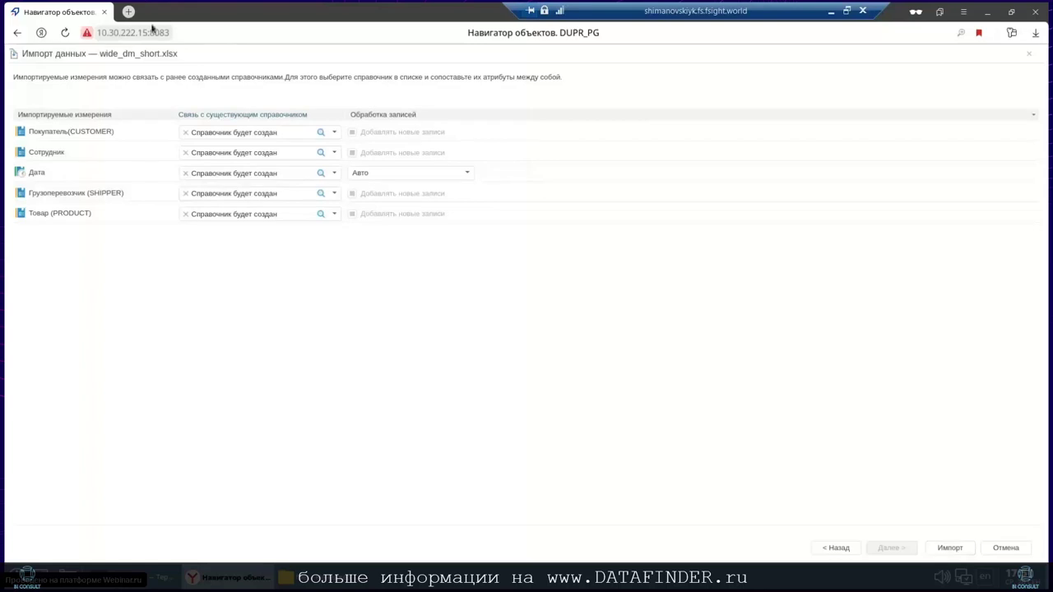
Open the DUPR_PG object navigator at 10.30.222.15:8083 in a second browser tab and sign in with the saved account.
left_click(214, 33)
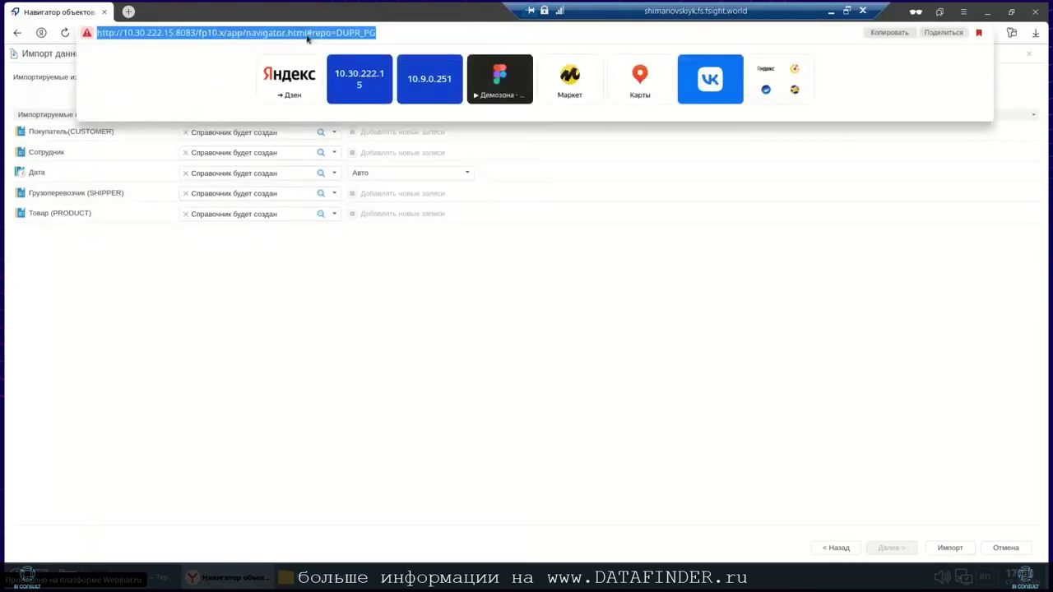
left_click(128, 11)
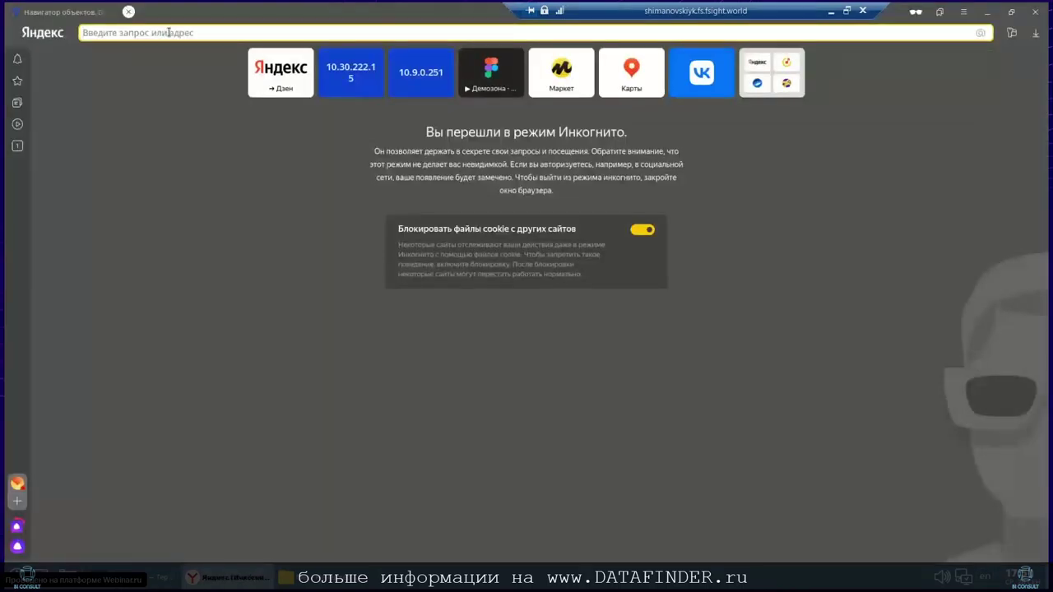
type("http://10.30.222.15:8083/fp-9.x/app/navigator.html#lapp=DUPR_PG")
key("Return")
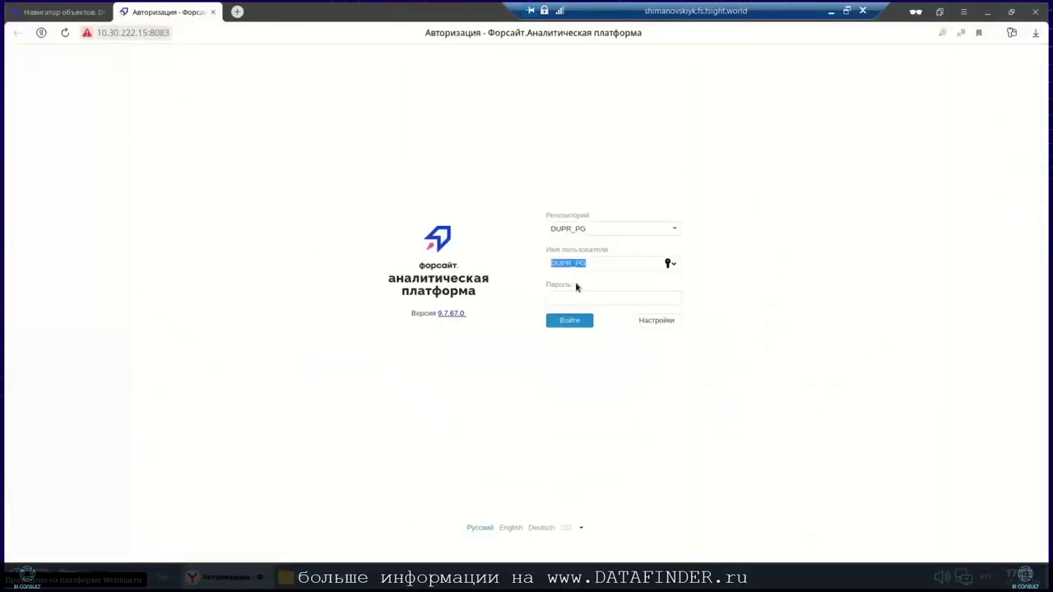
key("Tab")
key("Down")
key("Return")
key("Return")
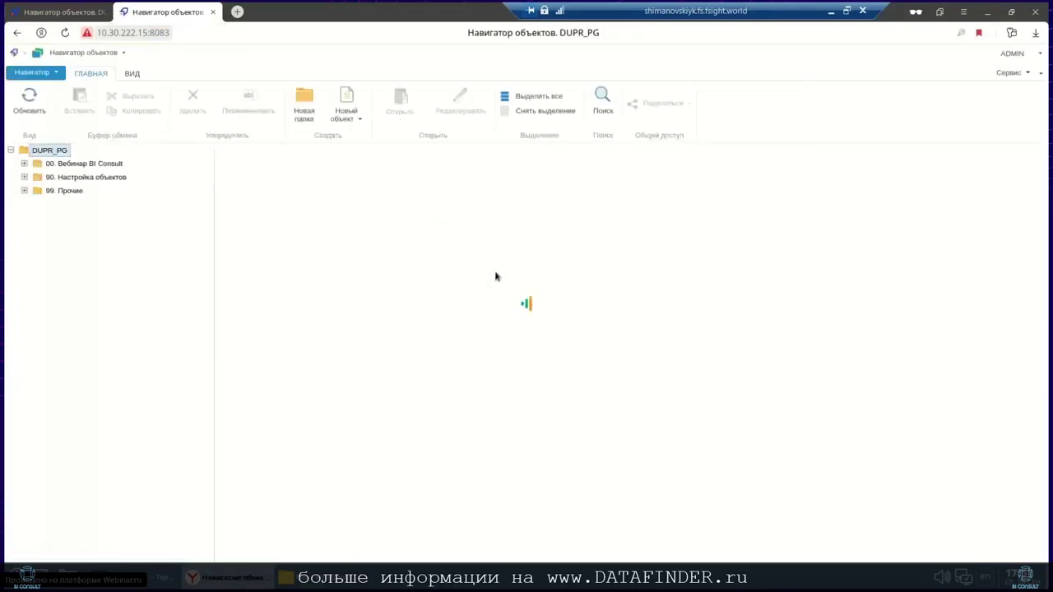
Open Вар 1. Мастер импорта (экспресс-загрузка) under 00. Вебинар BI Consult, Часть 1, B. Импорт данных (Import), to view its contents.
left_click(24, 164)
left_click(37, 190)
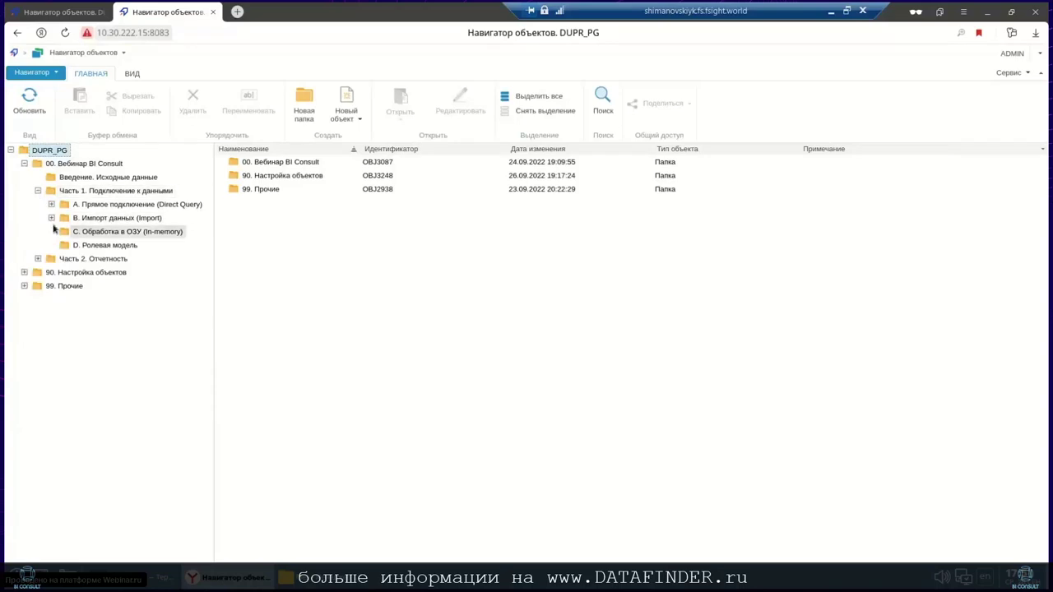
left_click(51, 218)
left_click(117, 232)
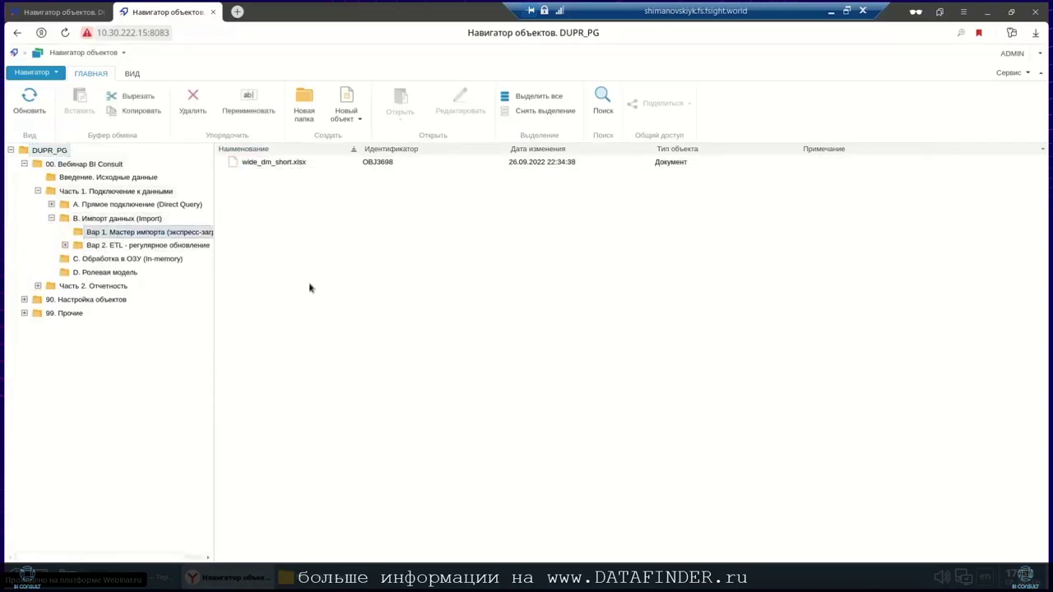
Return to the browser tab with the import of wide_dm_short.xlsx and finish the import wizard.
left_click(58, 11)
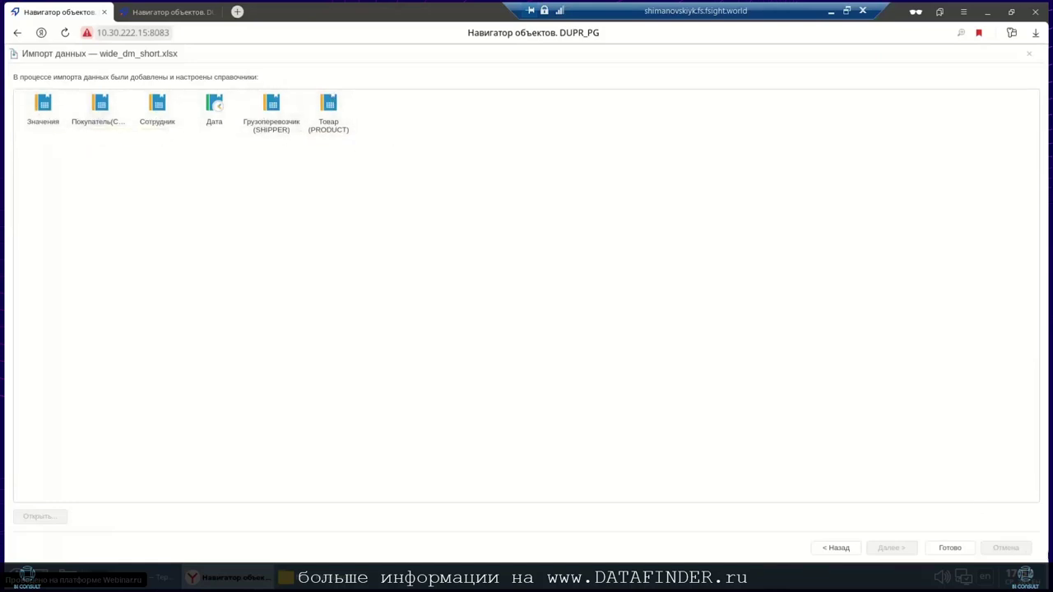
left_click(949, 548)
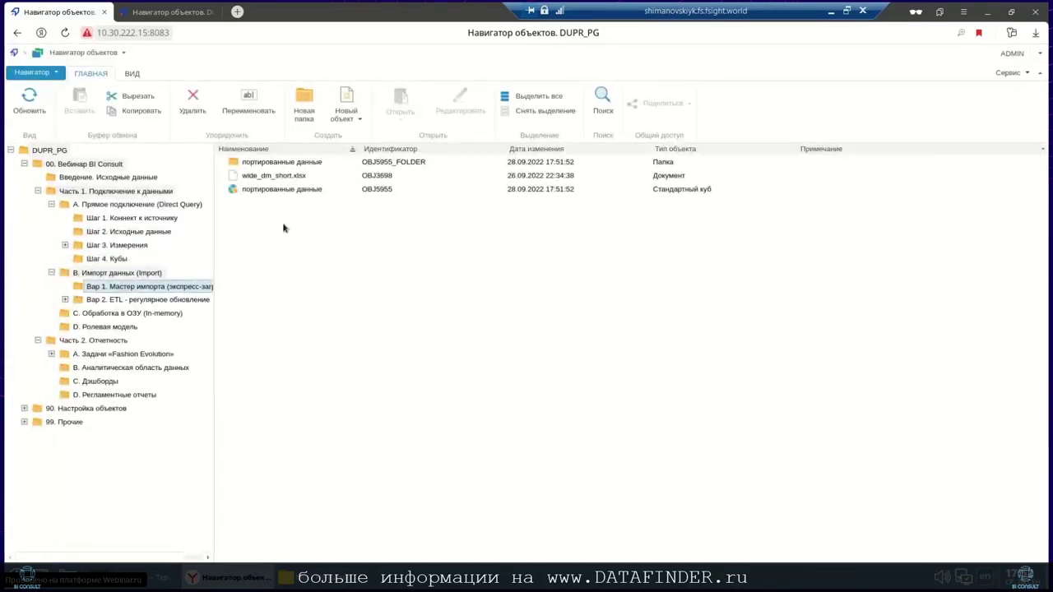
Open the портированные данные folder and view the портированные данные table inside it, closing the table when done.
left_click(257, 192)
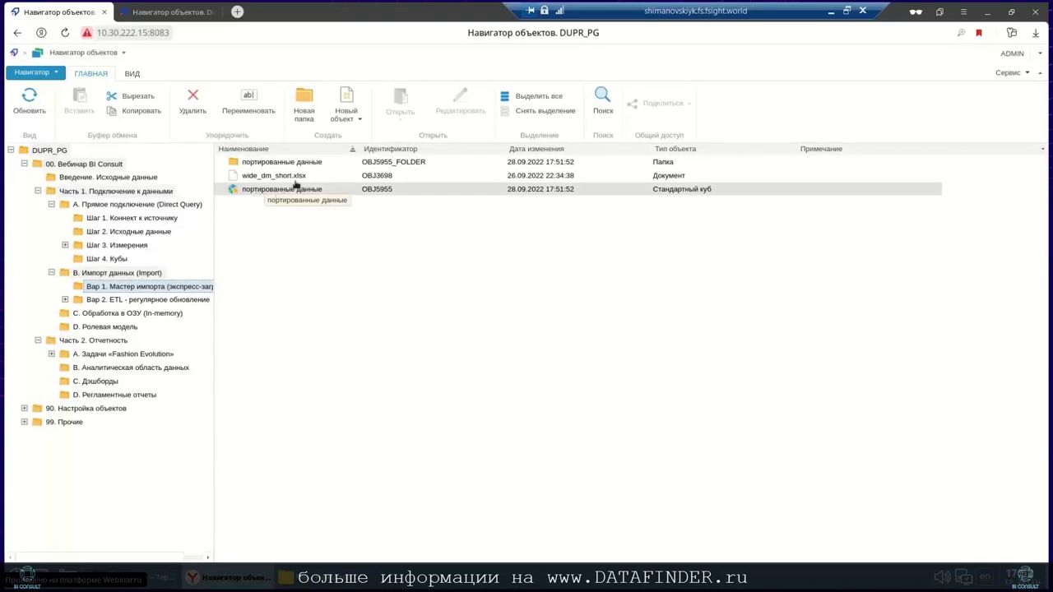
left_click(271, 176)
double_click(270, 163)
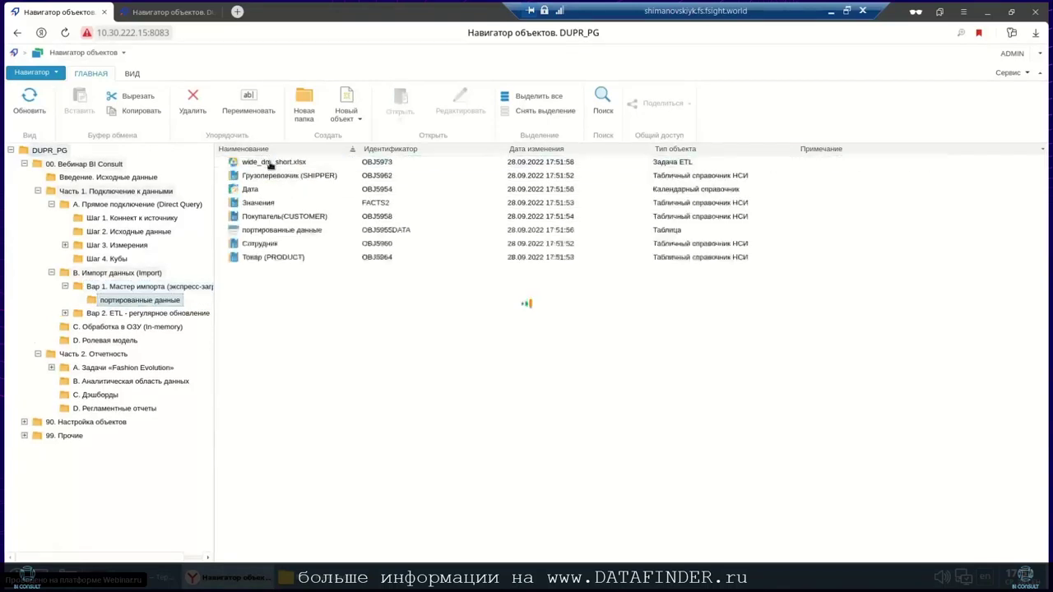
right_click(252, 236)
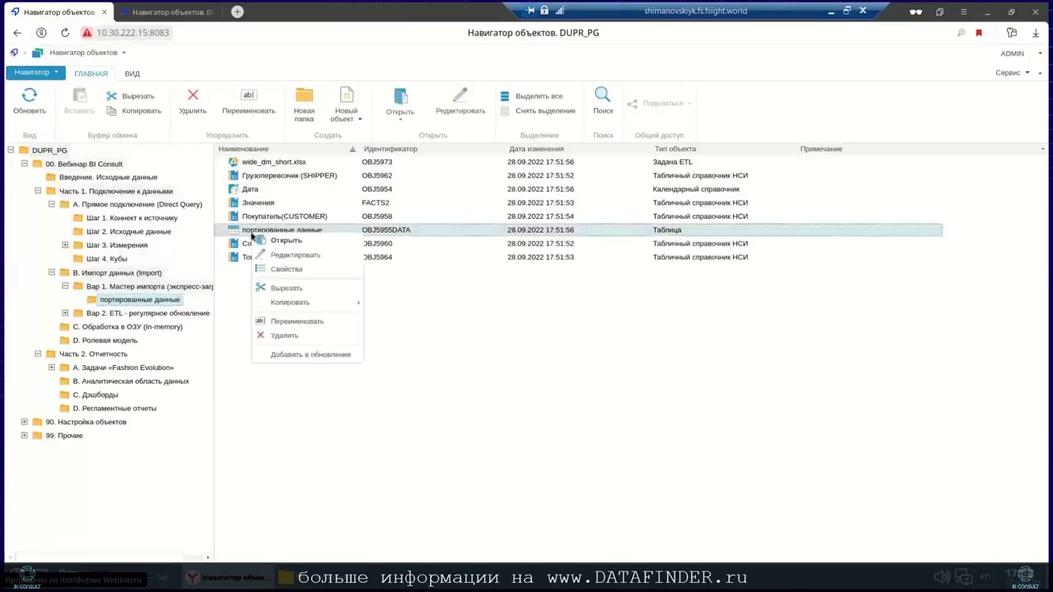
left_click(272, 242)
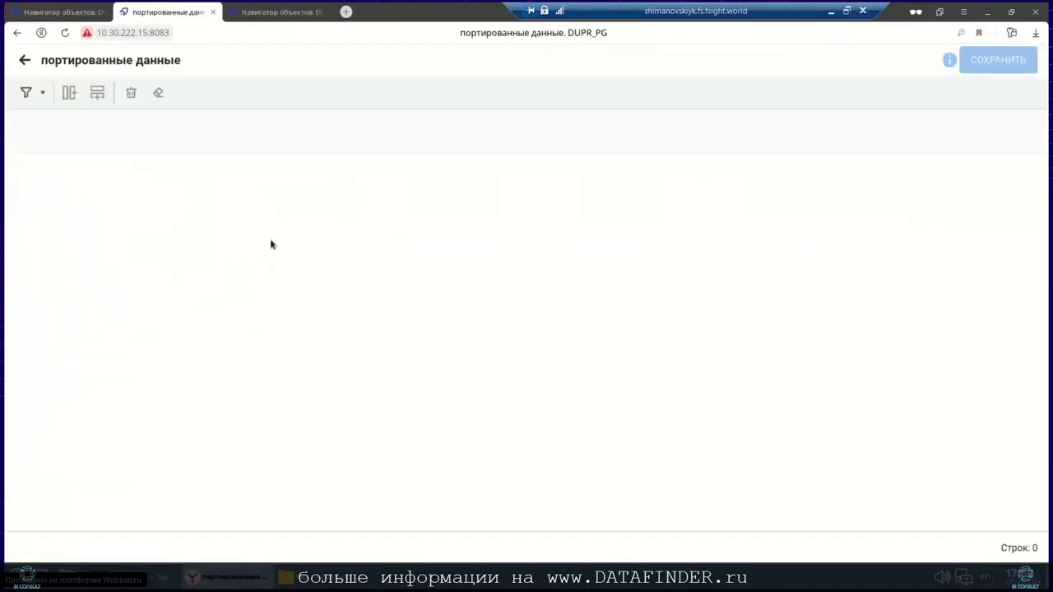
left_click(212, 12)
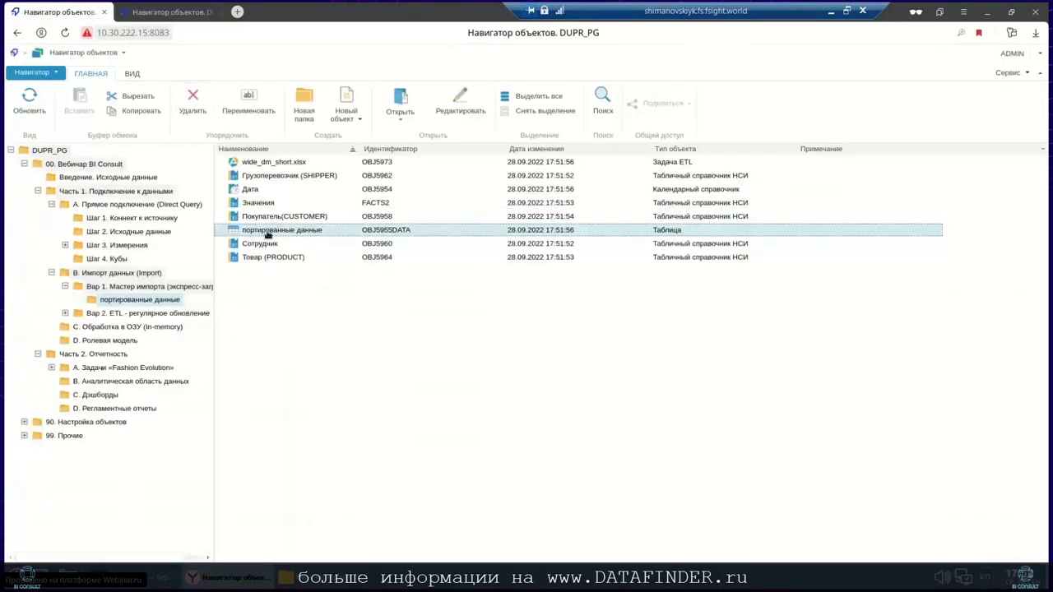
Open the Покупатель(CUSTOMER) dictionary in the портированные данные folder and expand Австрия to examine its hierarchy.
left_click(286, 217)
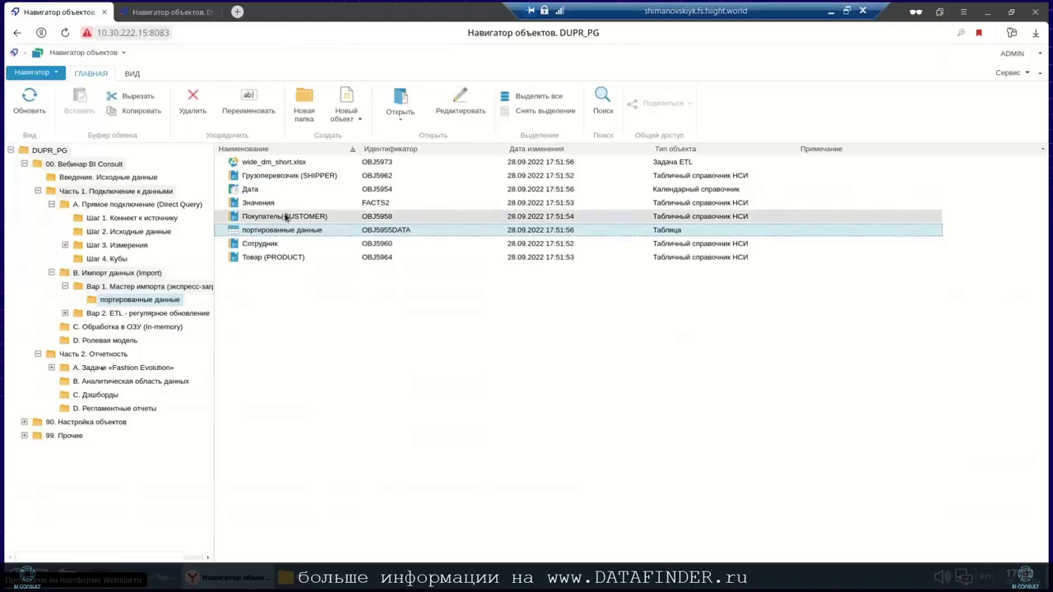
right_click(289, 217)
left_click(305, 222)
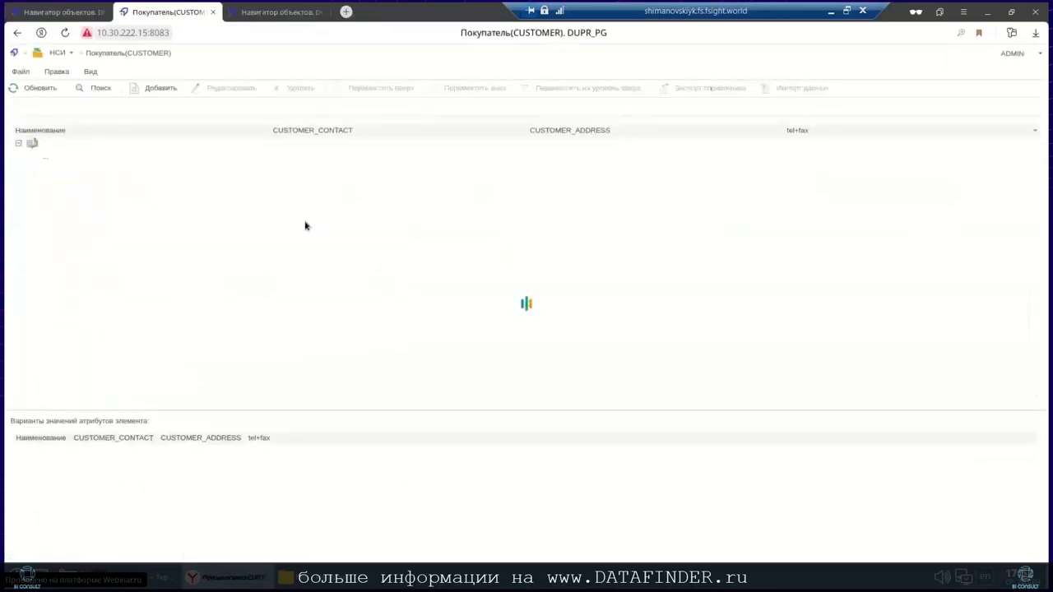
left_click(33, 156)
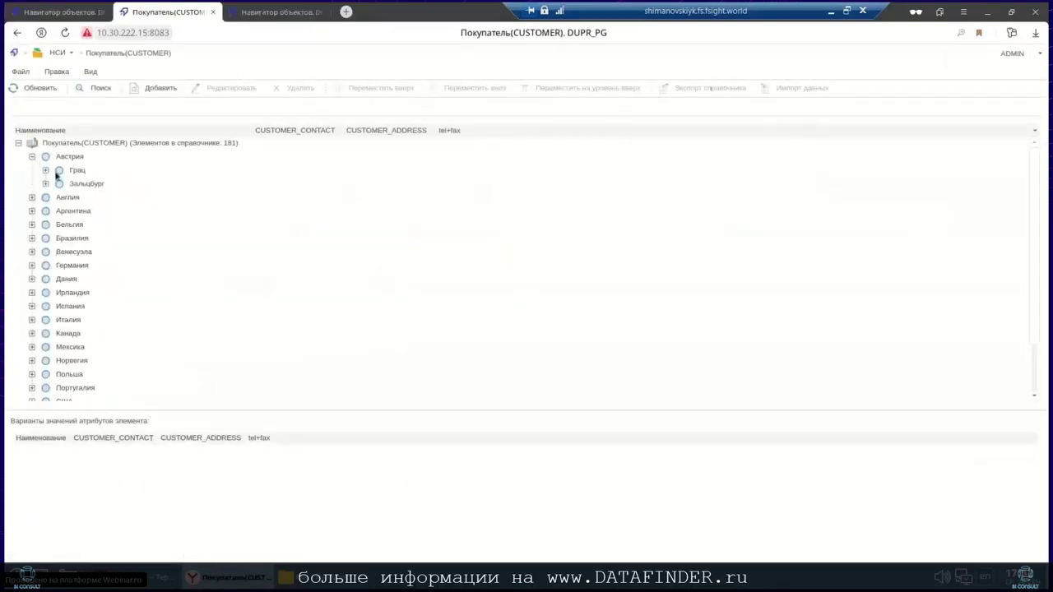
Expand Грац under Австрия in the Покупатель(CUSTOMER) directory to view its customers, and close the directory.
left_click(46, 170)
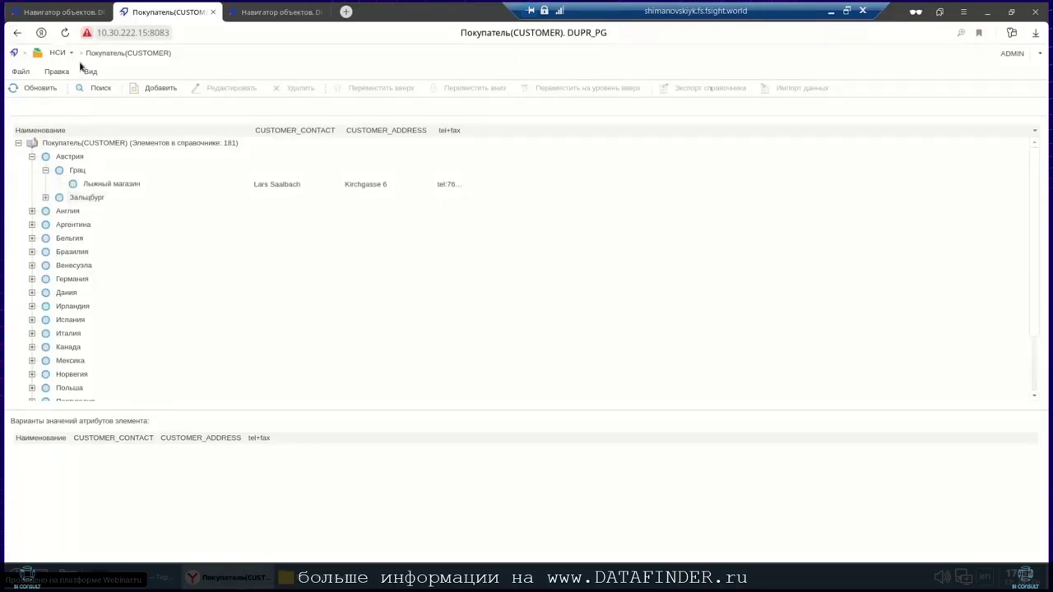
left_click(213, 13)
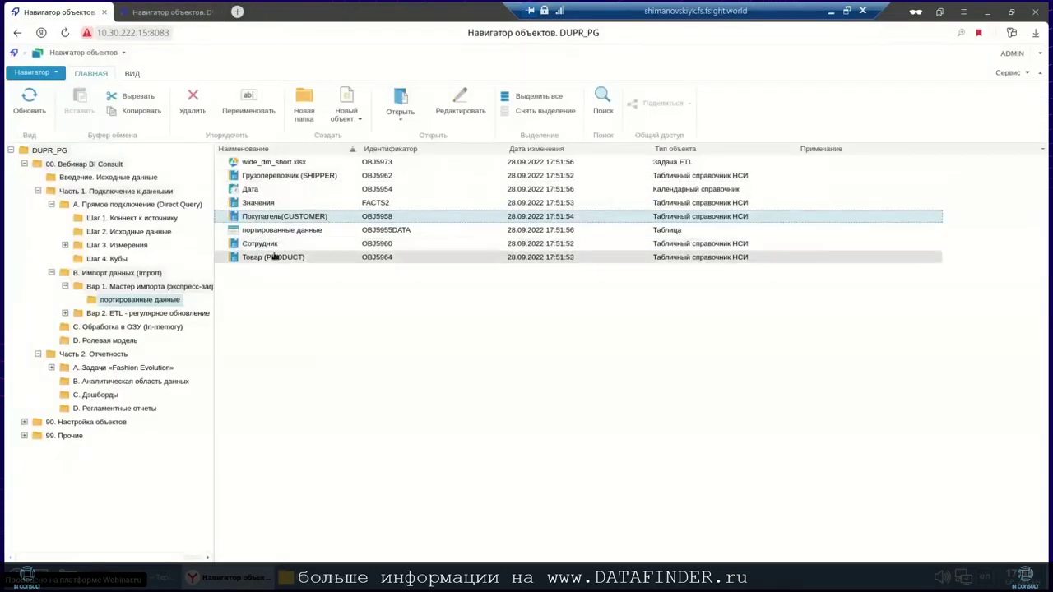
Open "2. Задача ETL" from the "Вар 2. ETL - регулярное обновление" folder for editing.
left_click(149, 287)
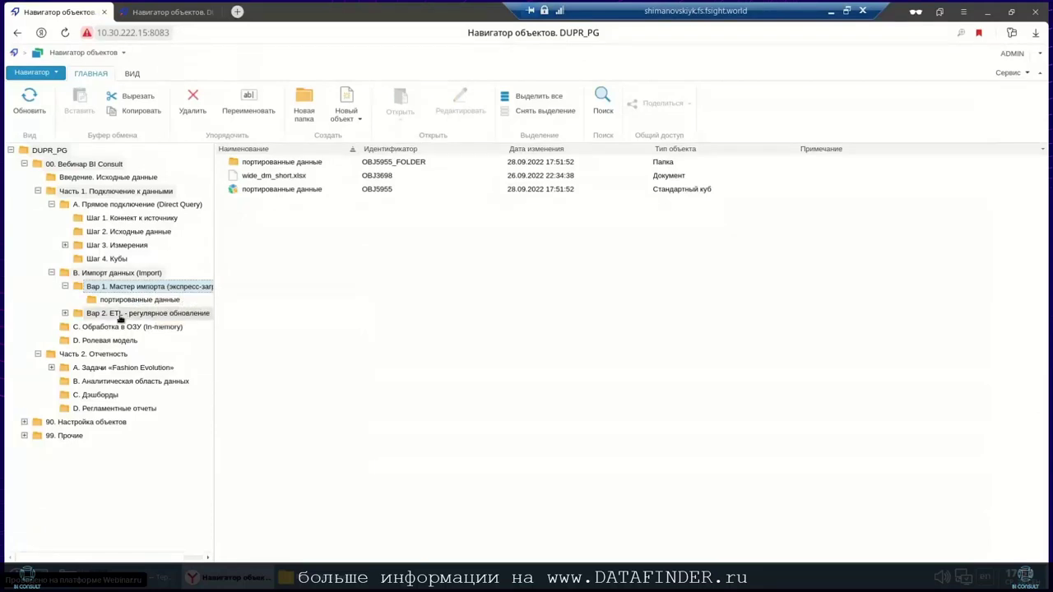
left_click(123, 315)
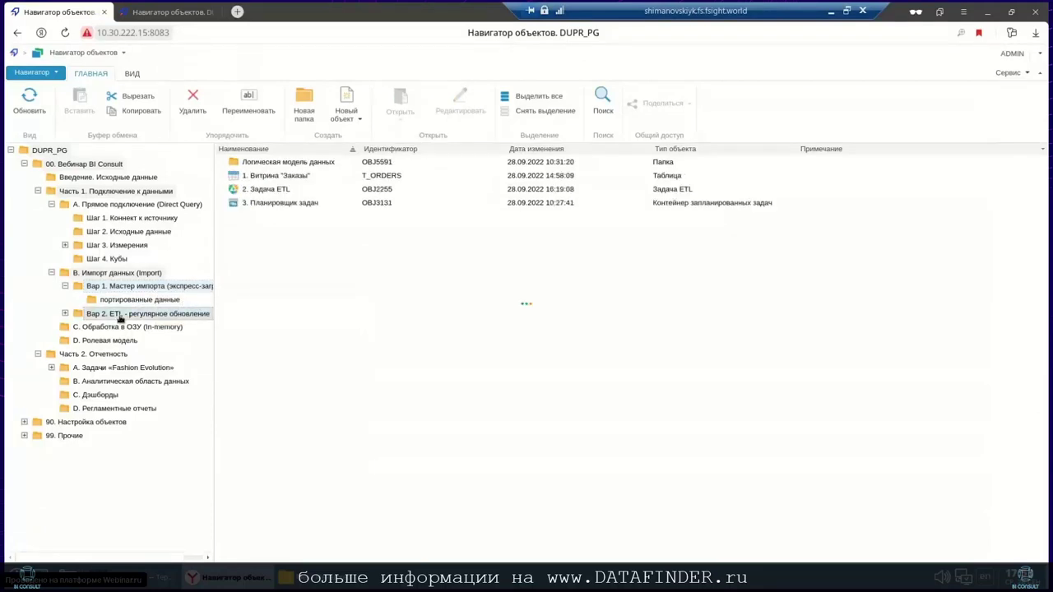
right_click(277, 189)
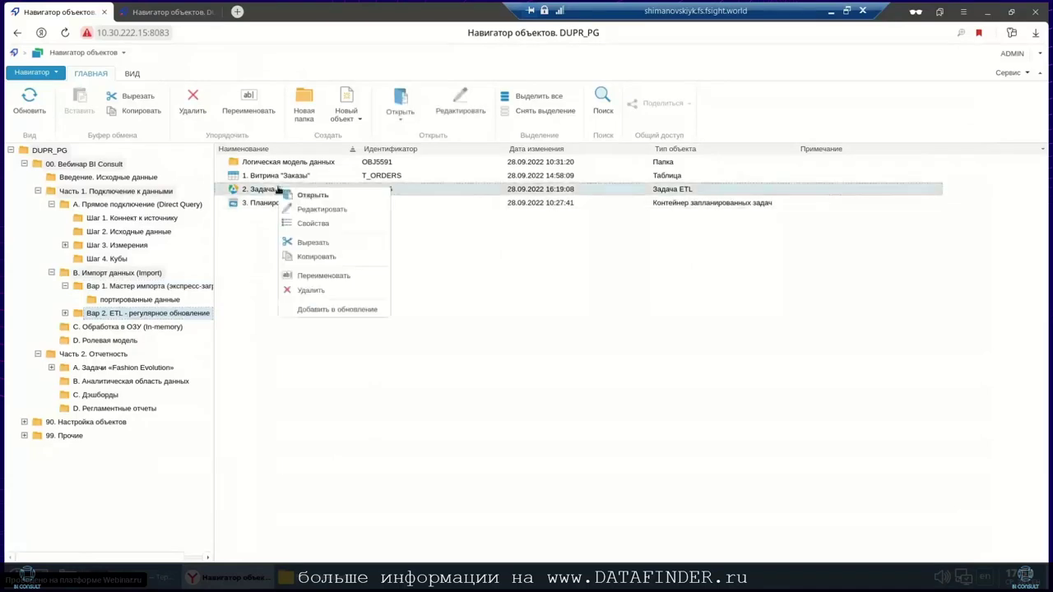
left_click(313, 210)
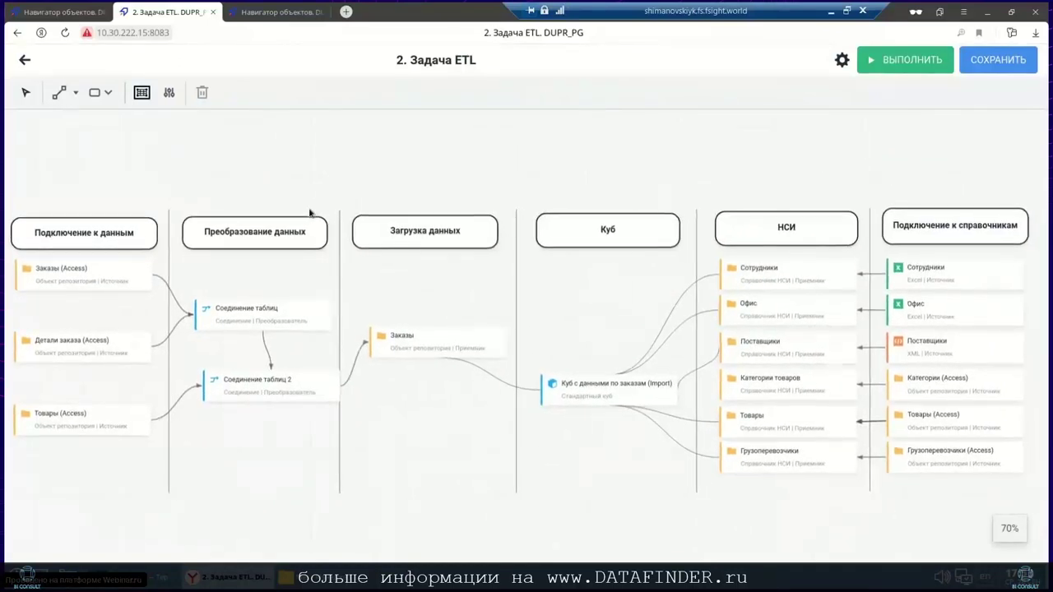
Review the source, receiver and transformer types that can be added to the ETL diagram, adding none.
double_click(414, 164)
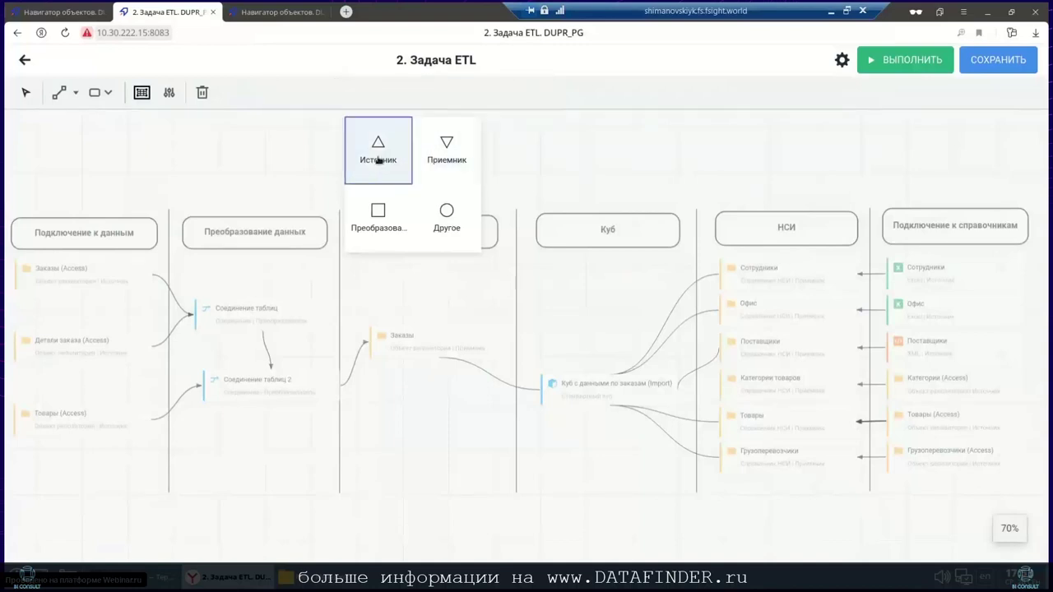
left_click(378, 159)
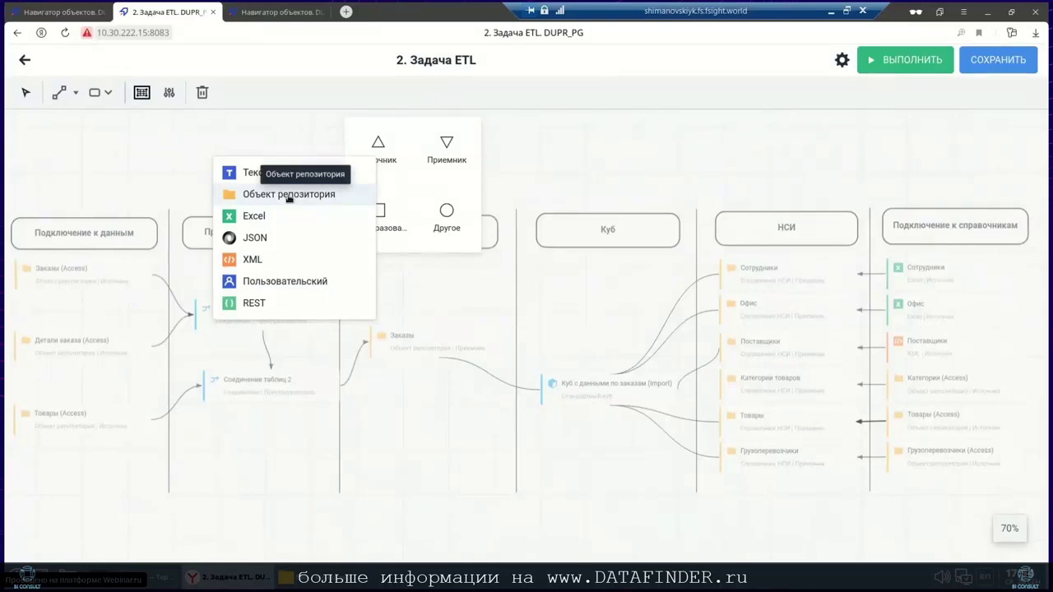
left_click(448, 156)
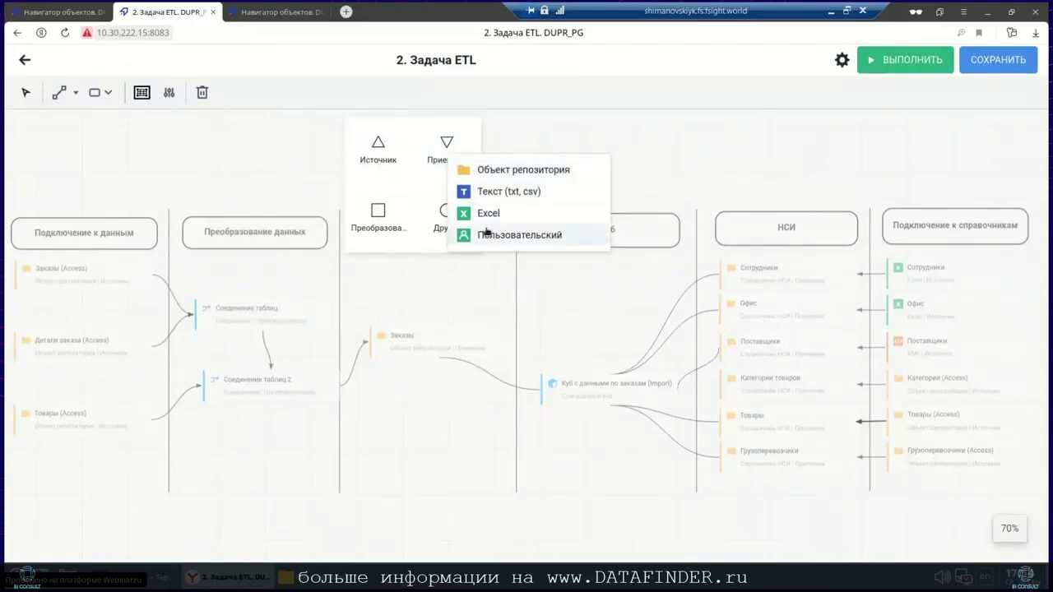
left_click(379, 228)
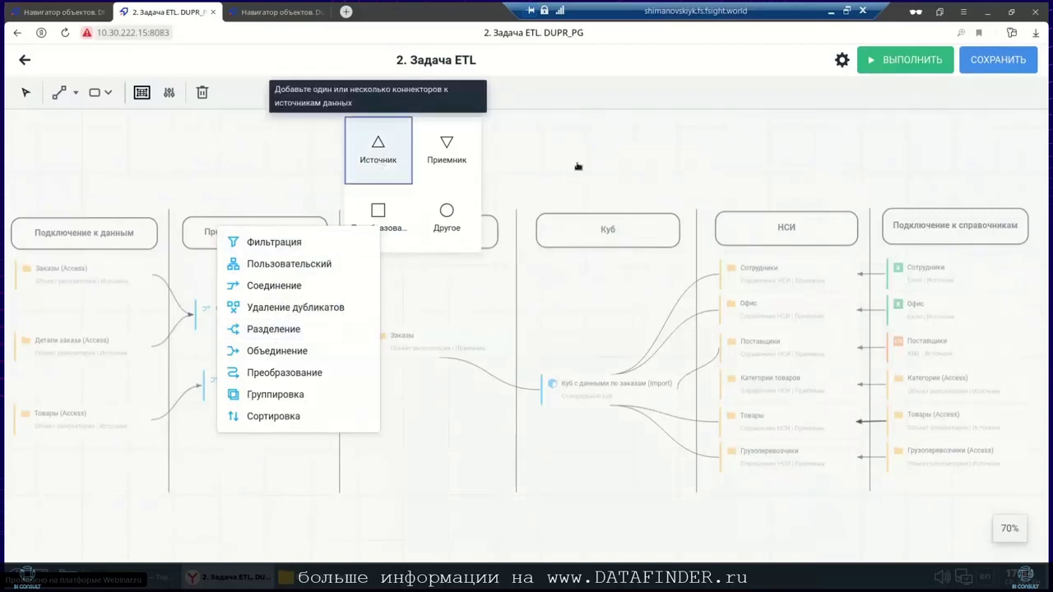
left_click(543, 169)
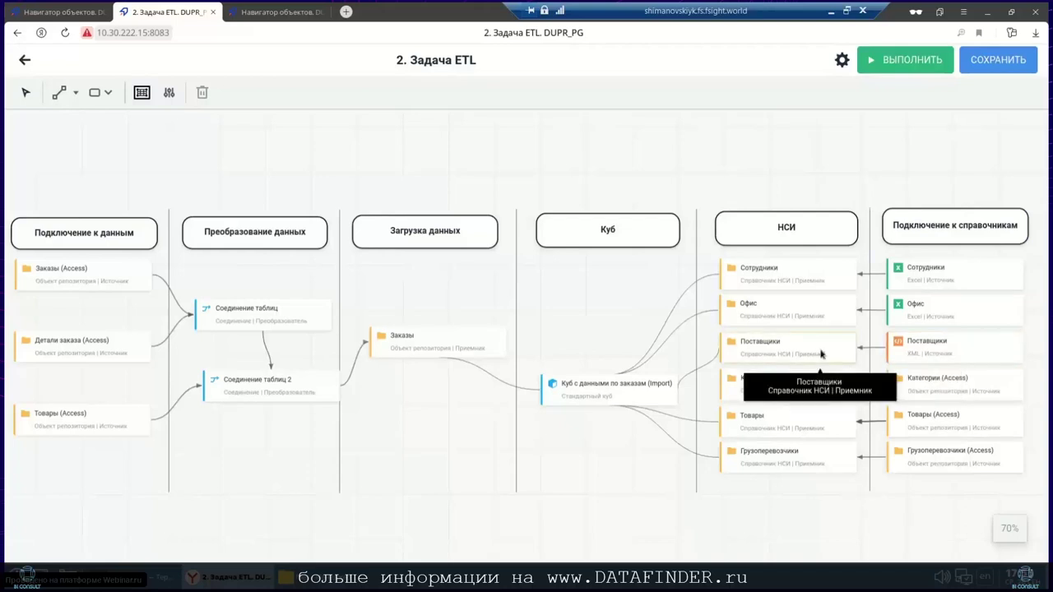
Open the object settings of the Поставщики XML source and examine its file, format, XPath query and data type options.
left_click(916, 352)
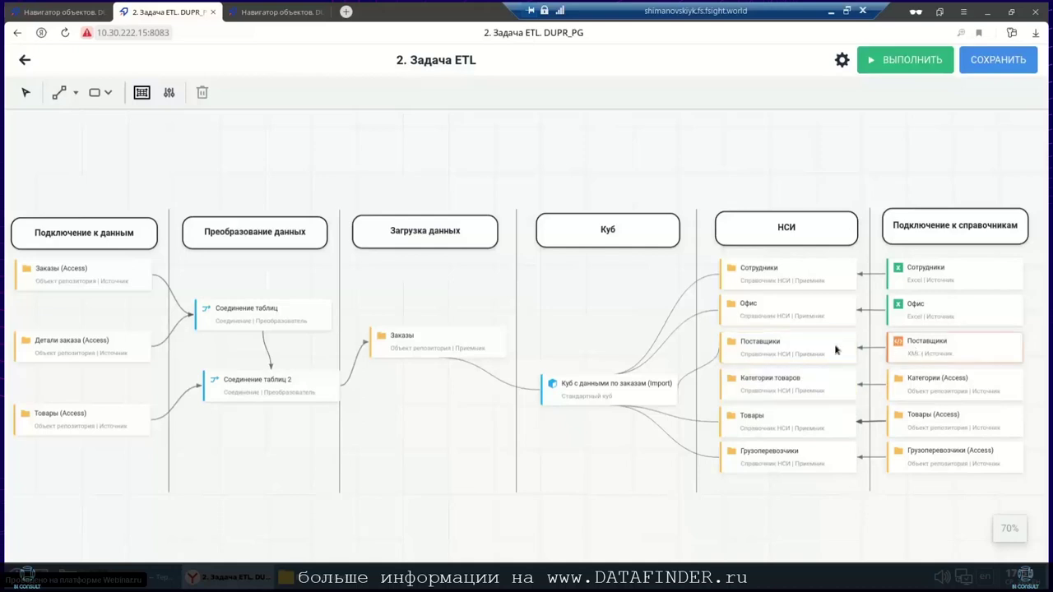
left_click(769, 352)
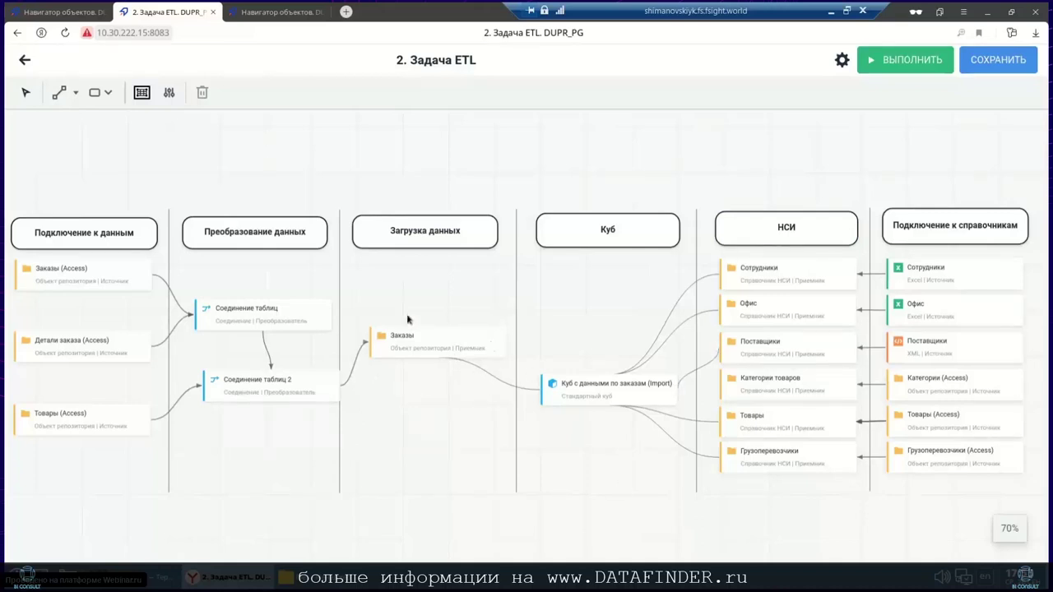
right_click(938, 354)
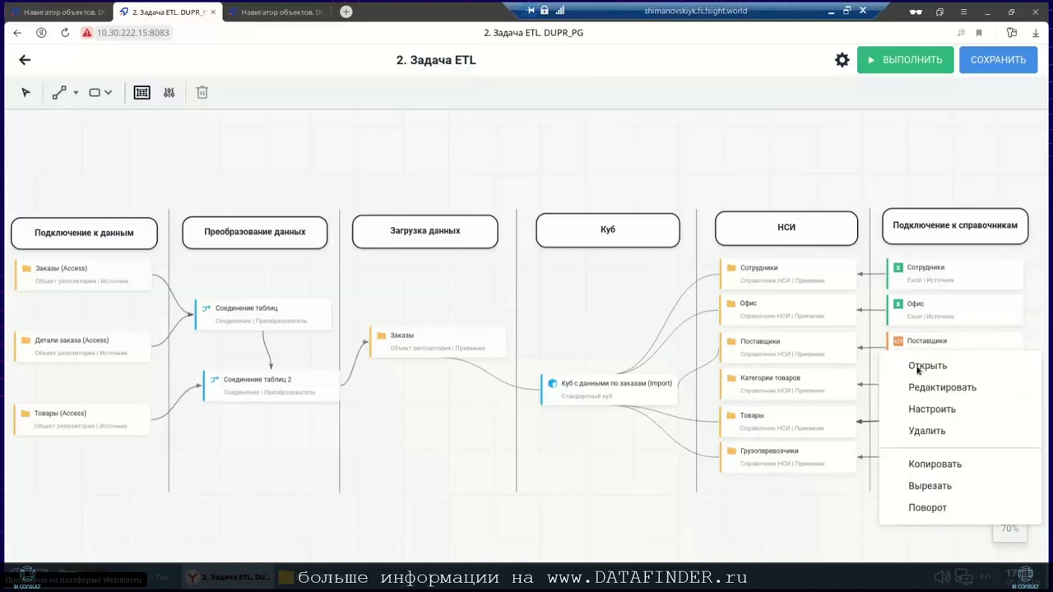
left_click(898, 410)
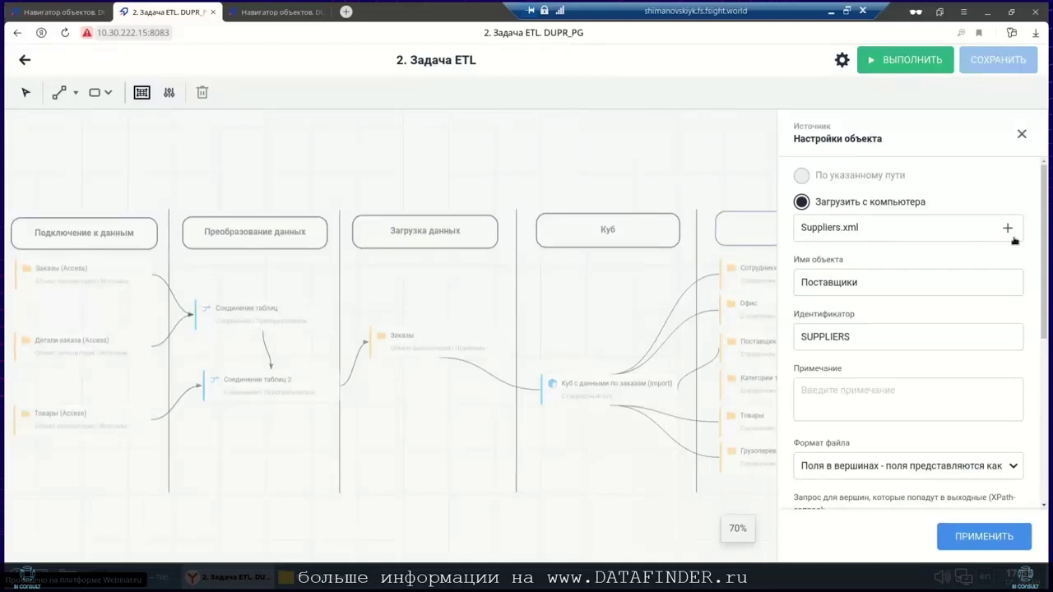
left_click_drag(1044, 229, 1031, 333)
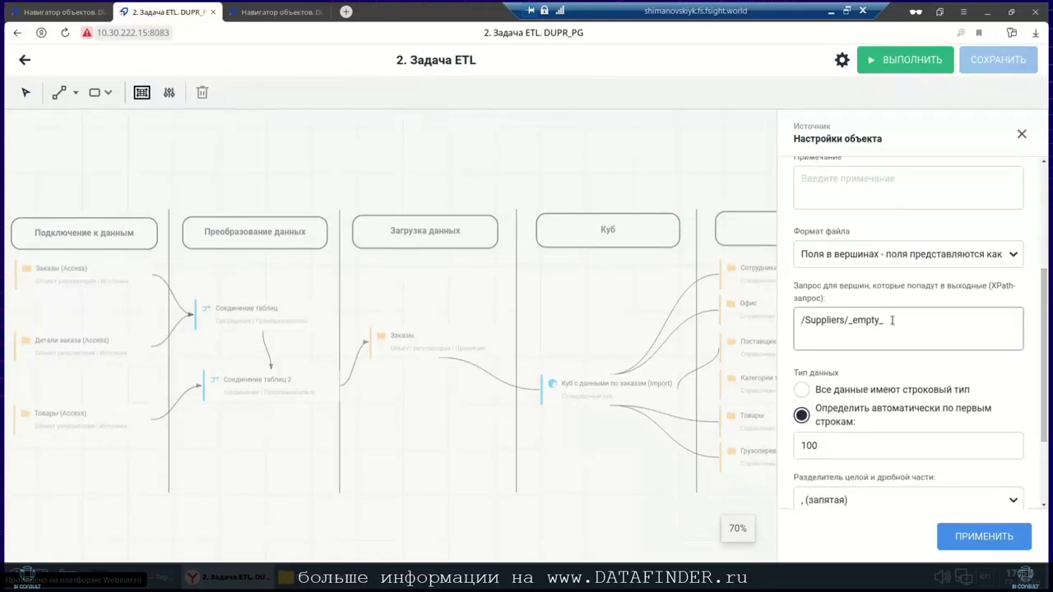
left_click_drag(898, 324, 778, 322)
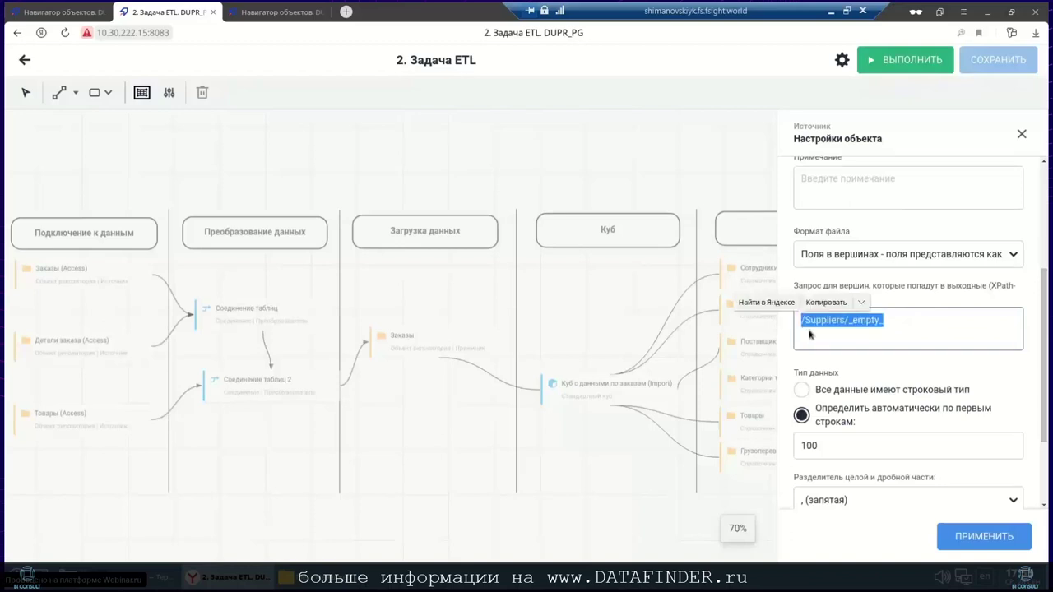
left_click_drag(1044, 345, 1044, 403)
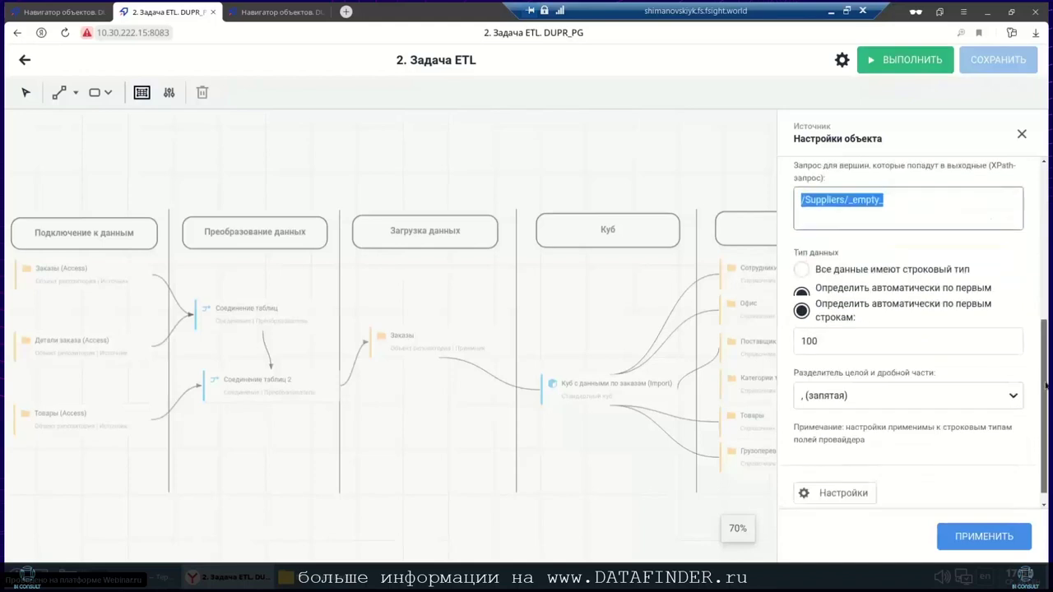
Open the output editor of the Поставщики XML source and widen the O1 field list to show the identifiers.
left_click(842, 477)
left_click(842, 477)
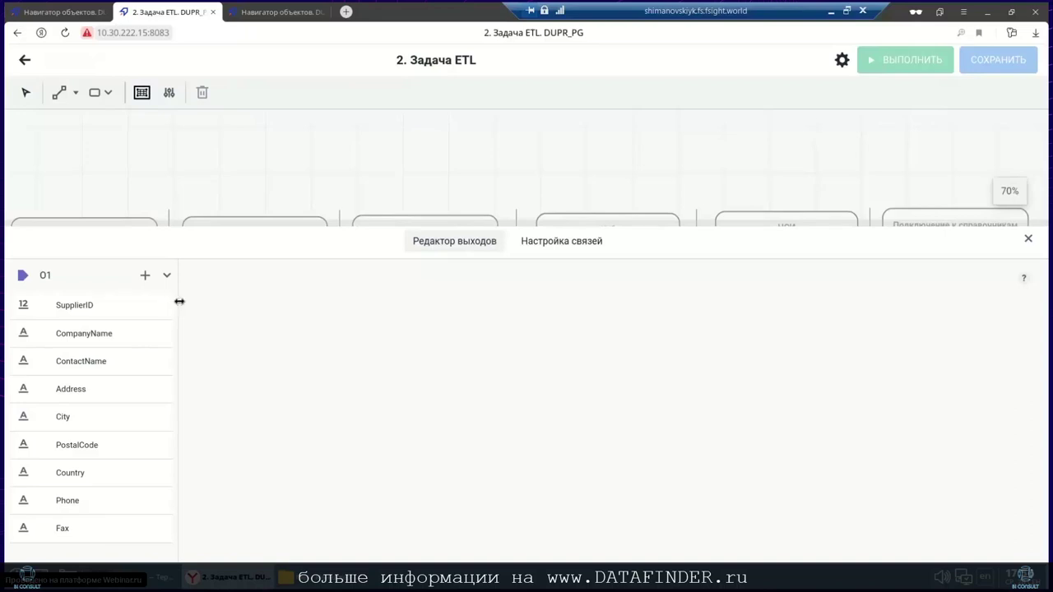
left_click_drag(179, 301, 395, 308)
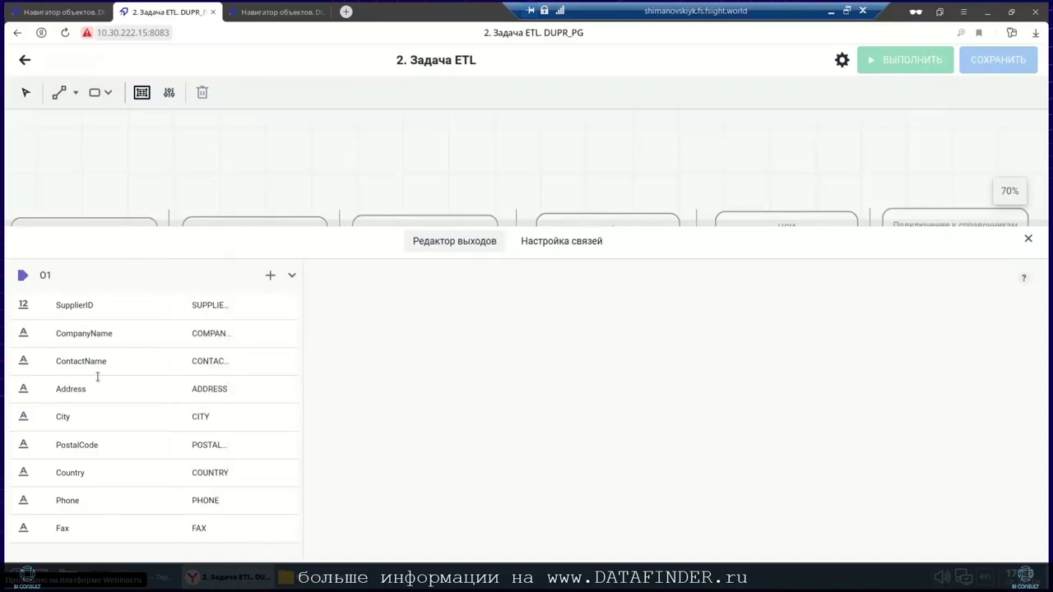
Link the Поставщики output fields Address to ADDRESS and City to CITY, and save the mapping with the remaining fields unlinked.
left_click(573, 247)
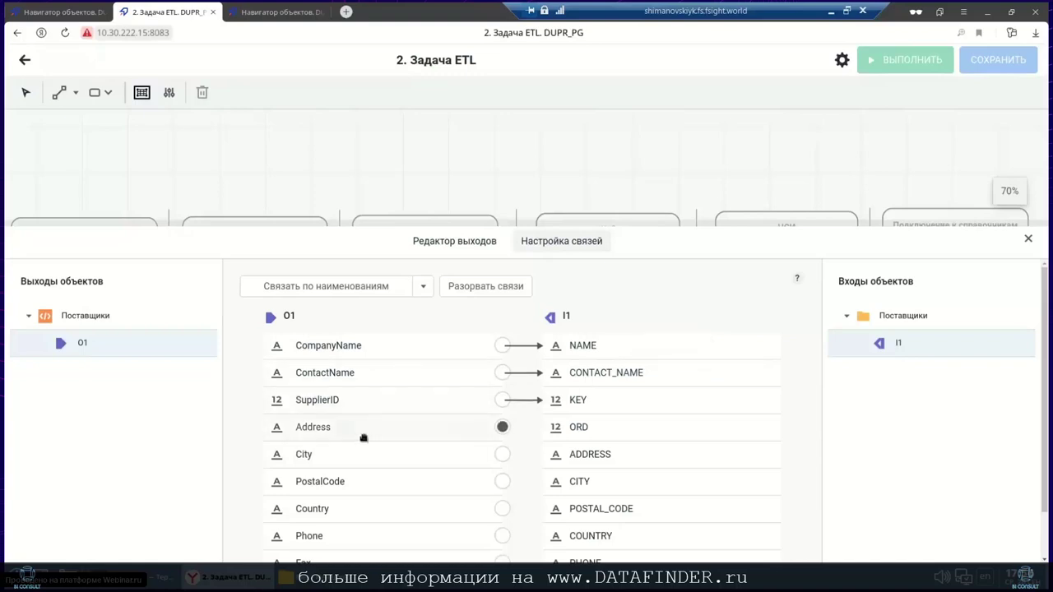
left_click_drag(343, 436, 630, 455)
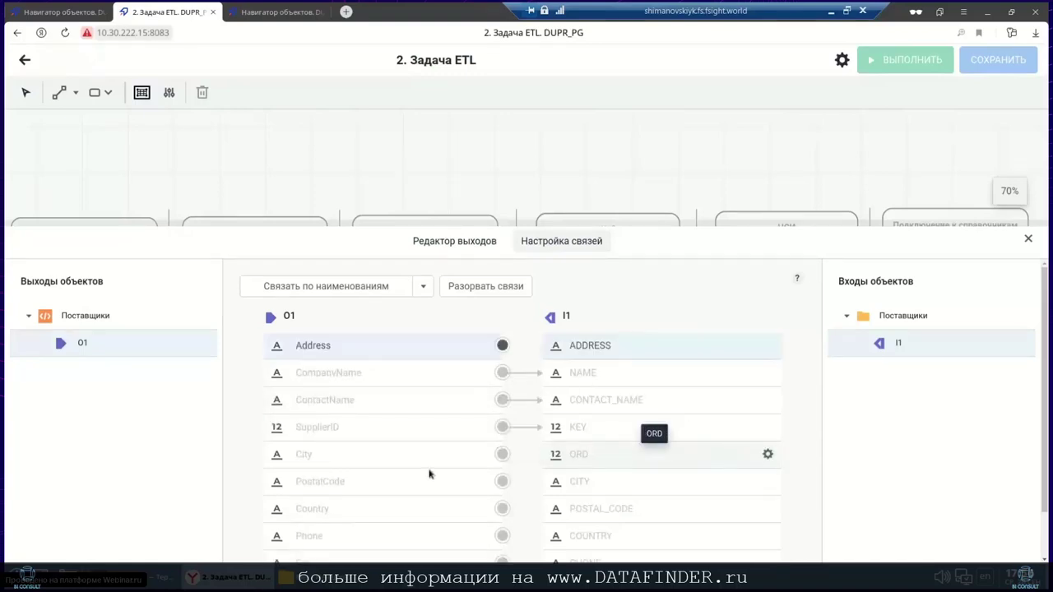
left_click_drag(370, 462, 597, 487)
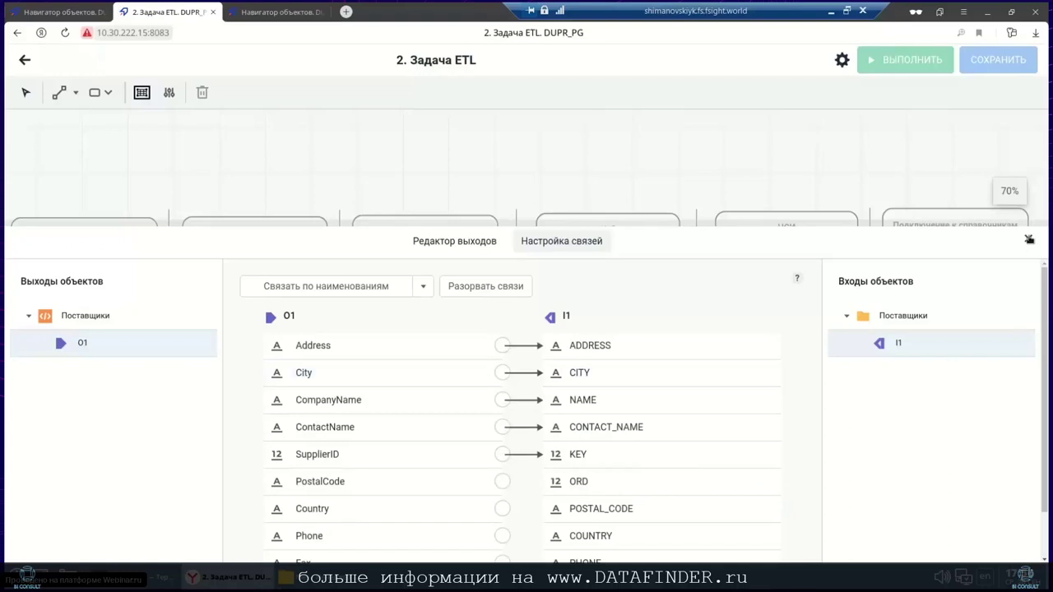
left_click(1027, 240)
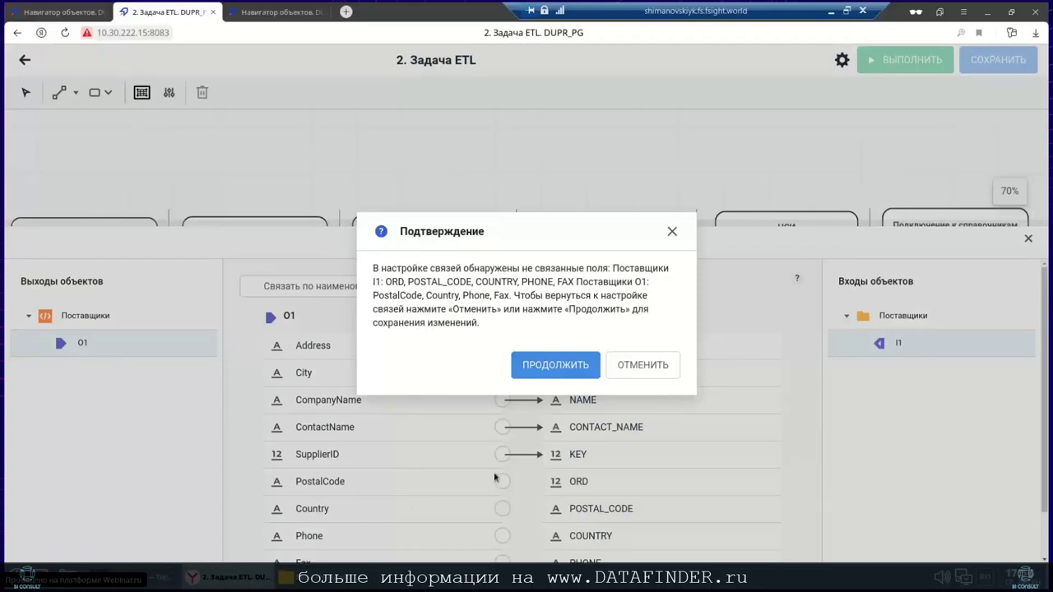
left_click(564, 372)
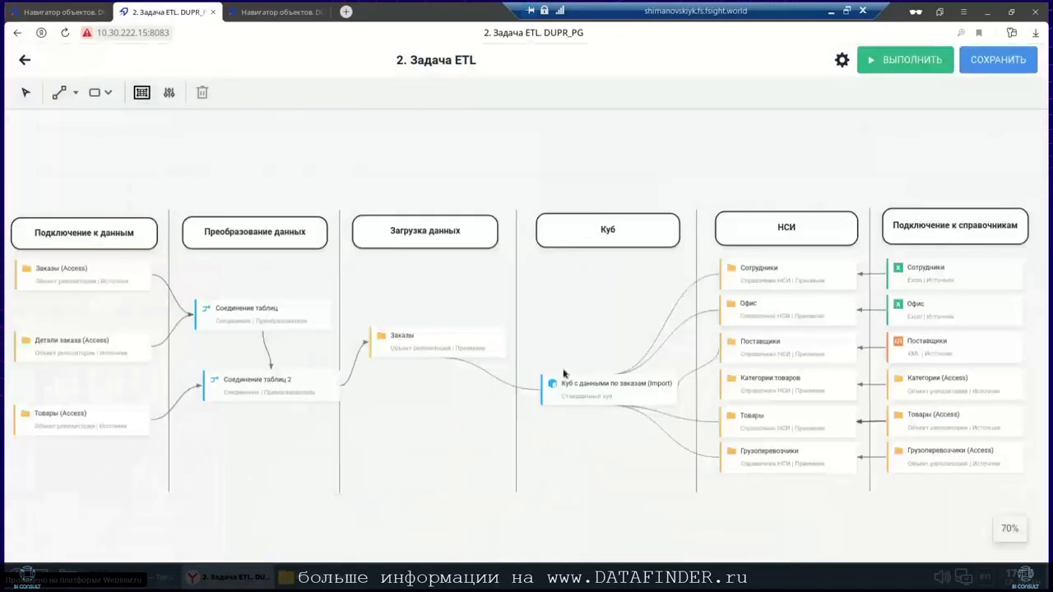
Open the detailed settings of the "Соединение таблиц" transformer and examine the fields of inputs I1 and I2.
right_click(247, 311)
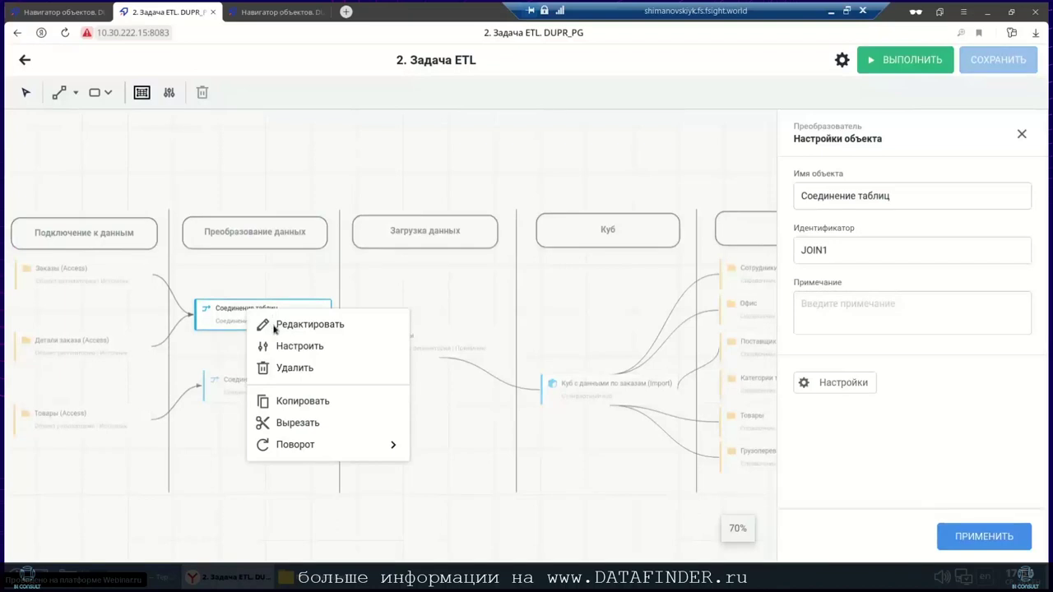
left_click(273, 326)
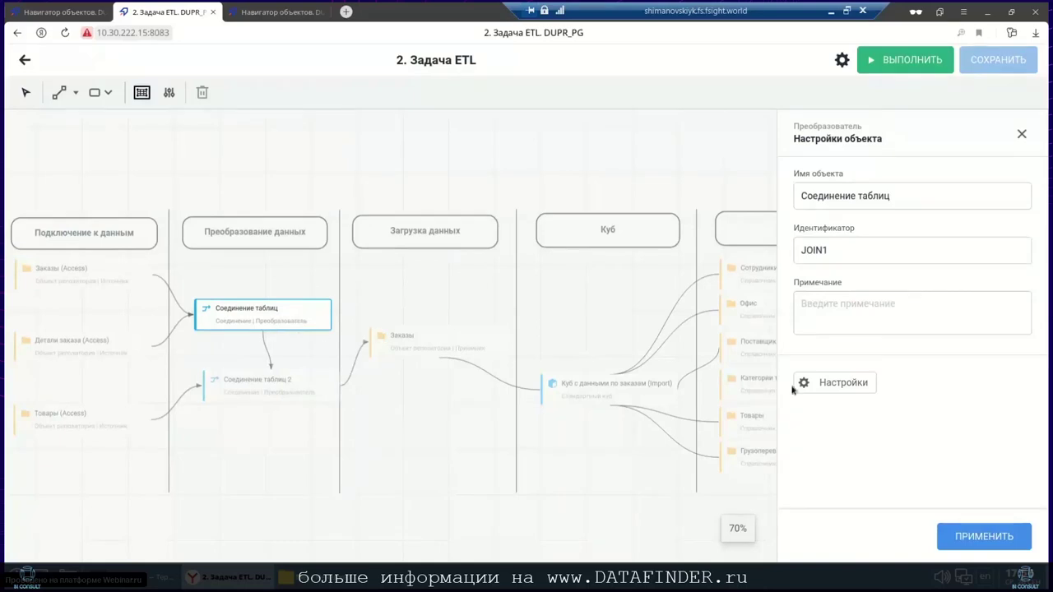
left_click(829, 384)
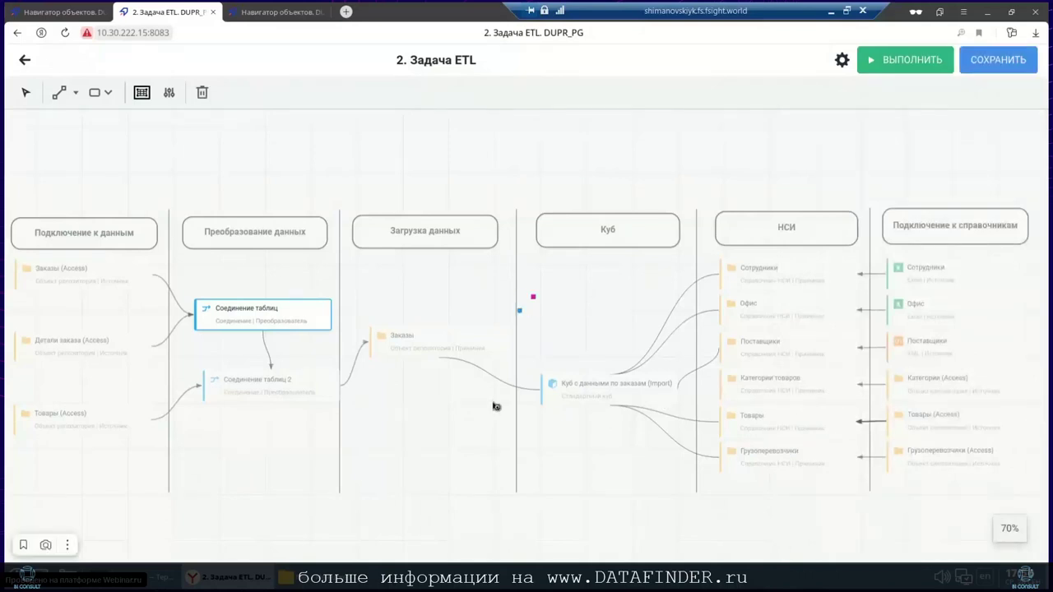
double_click(263, 313)
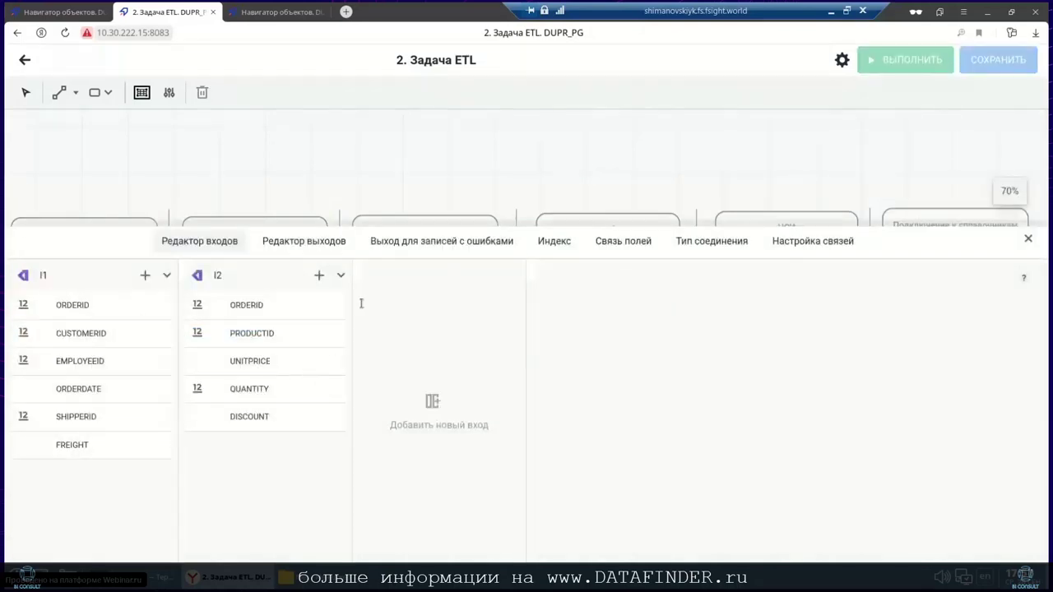
left_click(305, 330)
left_click(81, 383)
Review the table join's index fields for I1 and I2, its field links and its join type, and close the settings.
left_click(554, 241)
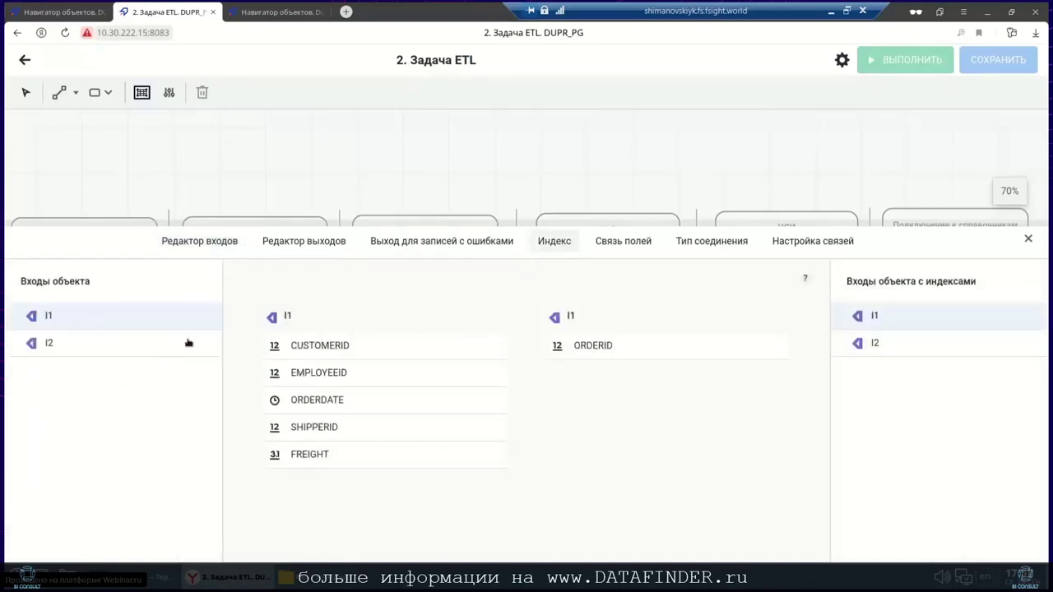
left_click(109, 346)
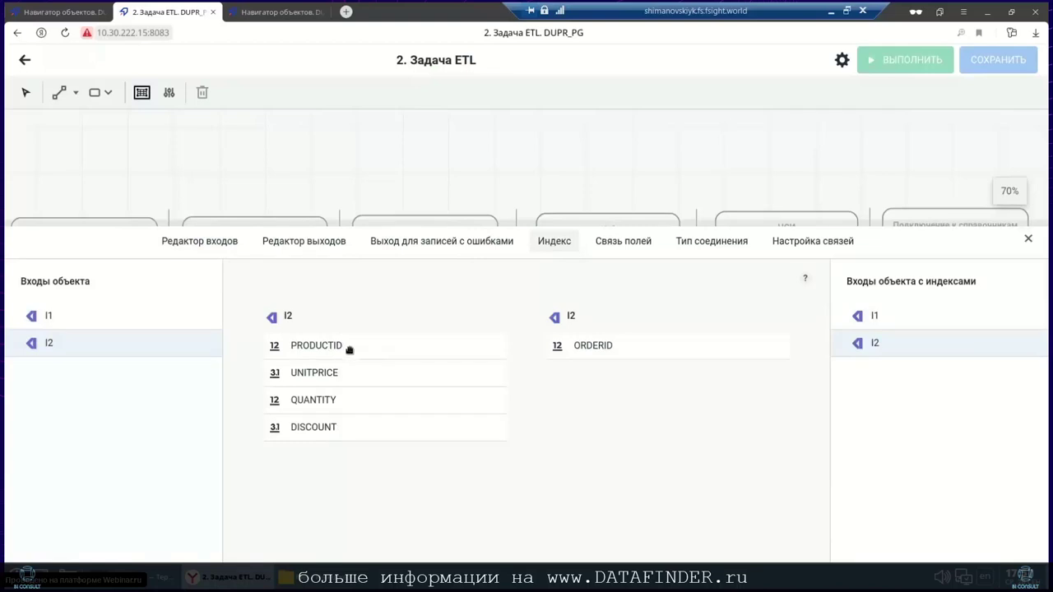
left_click(646, 245)
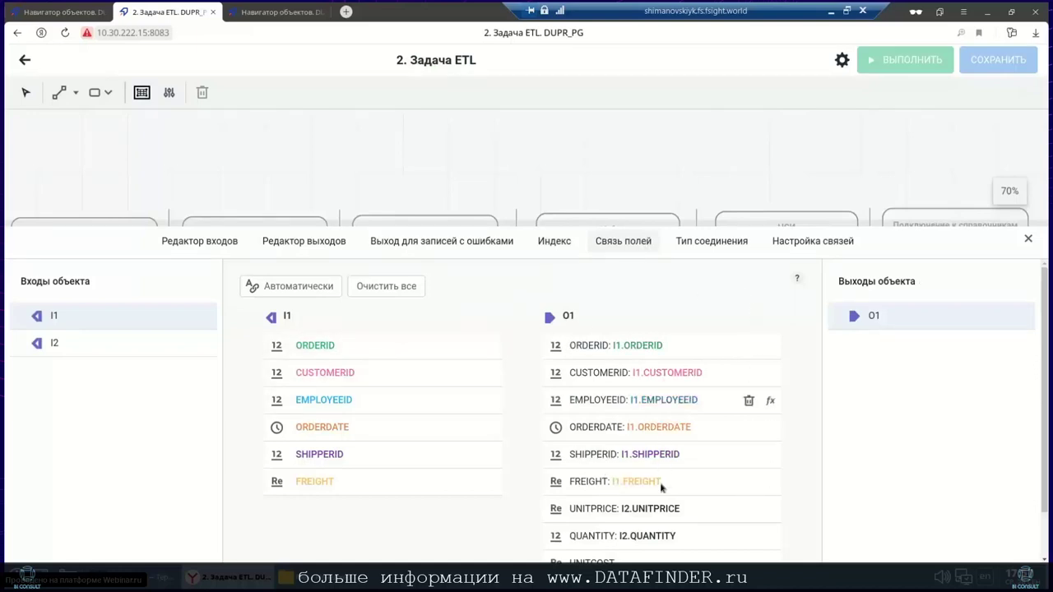
left_click(714, 242)
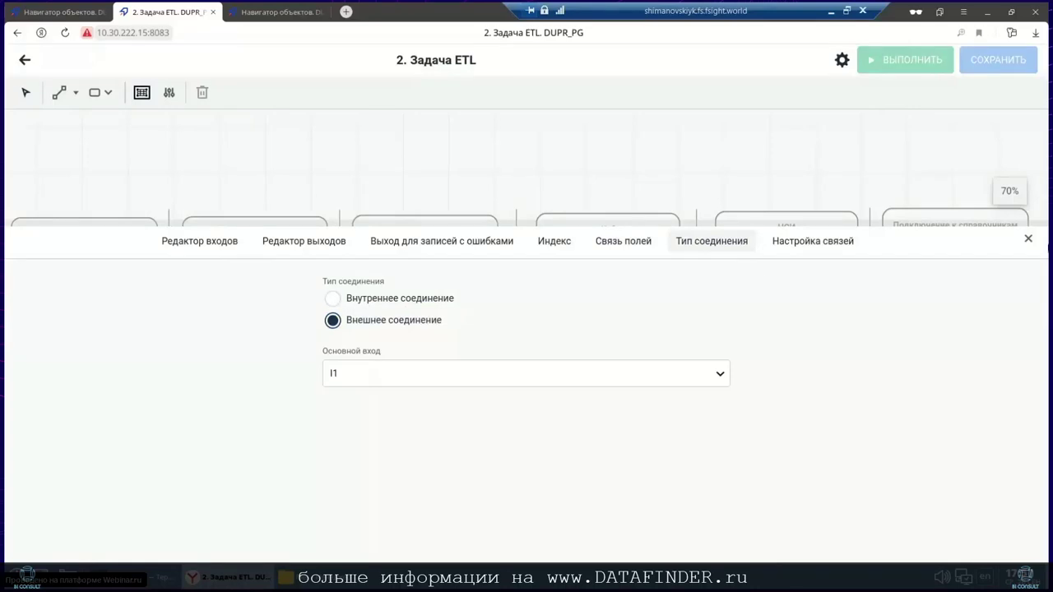
left_click(1028, 240)
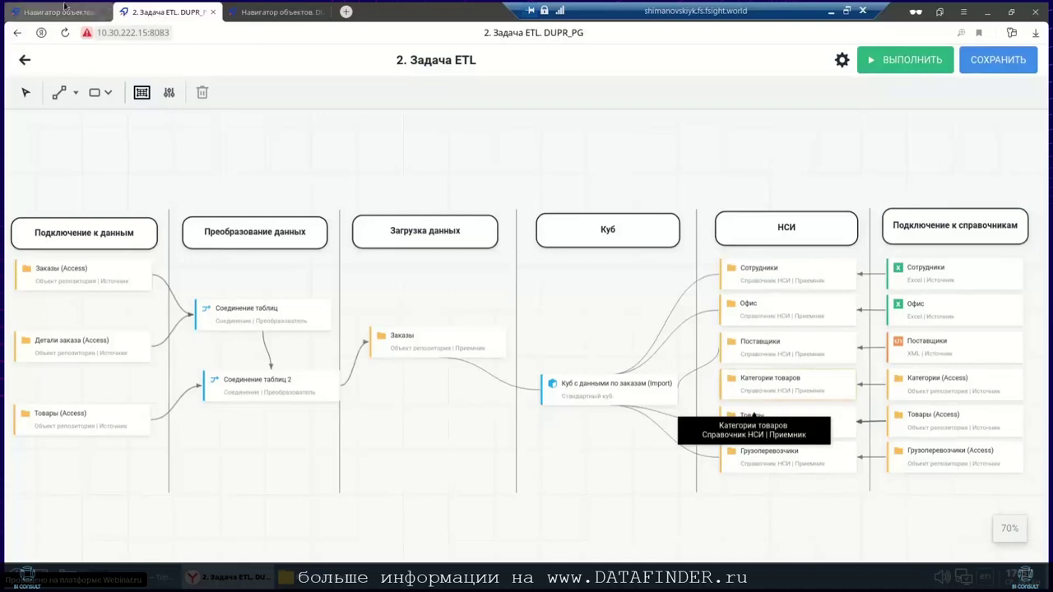
Return to the object navigator and open the "3. Планировщик задач" scheduled task container.
mouse_move(52, 12)
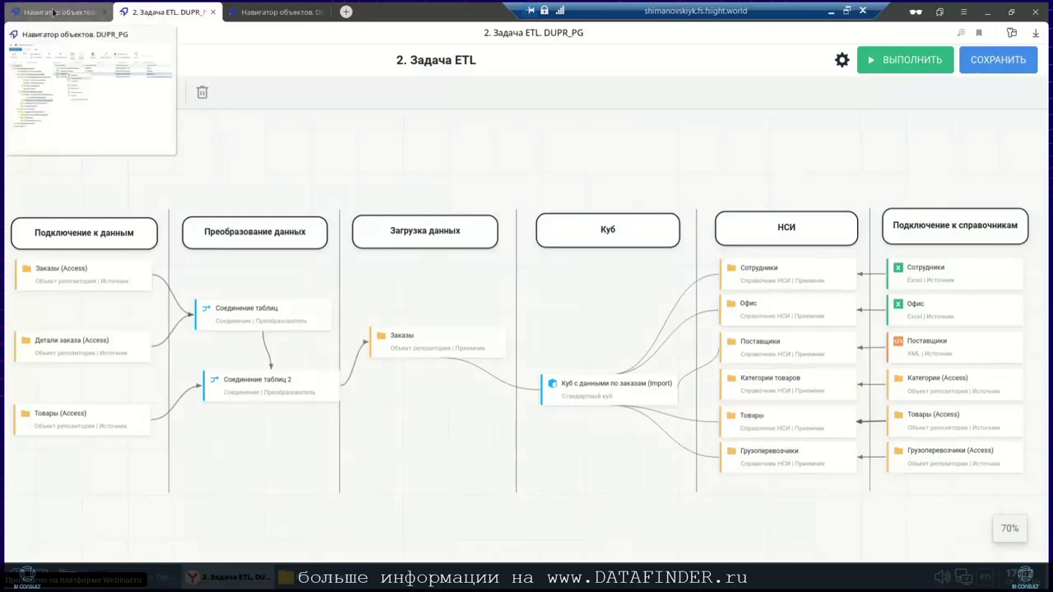
left_click(53, 13)
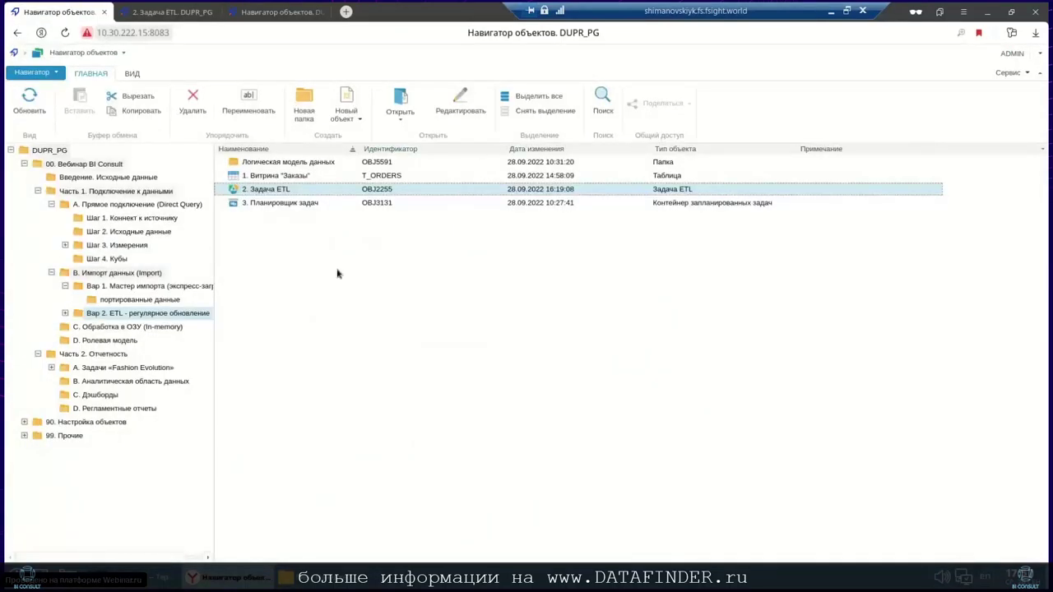
left_click(263, 204)
right_click(263, 204)
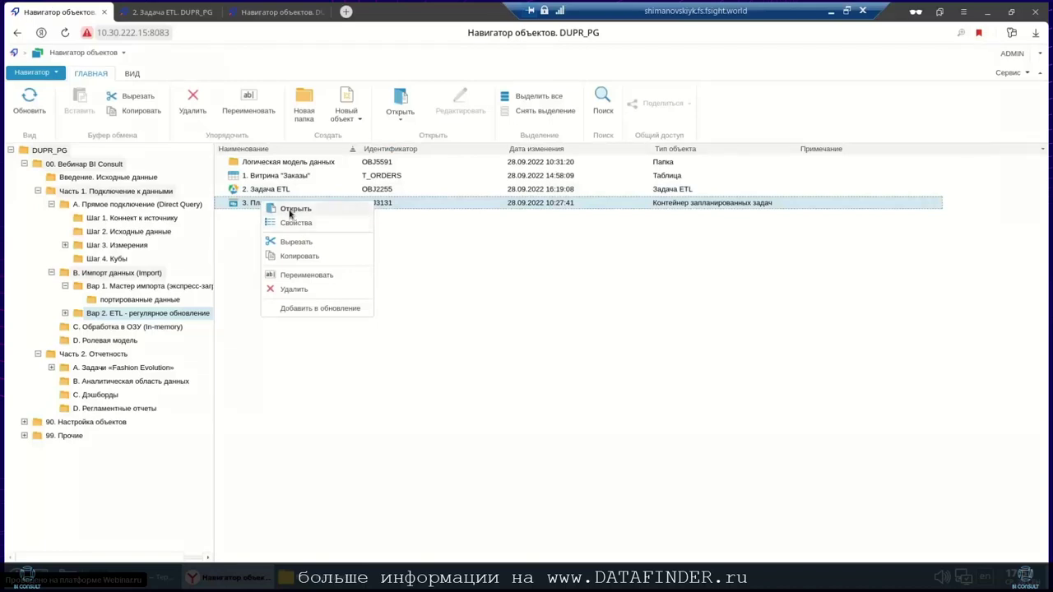
left_click(292, 210)
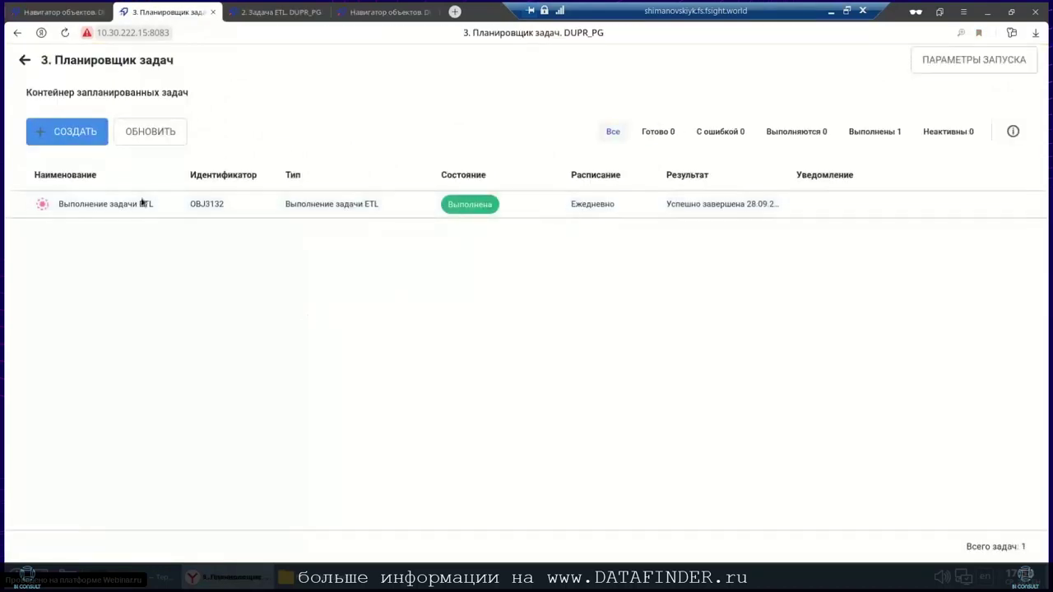
Open the settings of the scheduled task "Выполнение задачи ETL" and review its schedule and the available run frequencies.
left_click(70, 137)
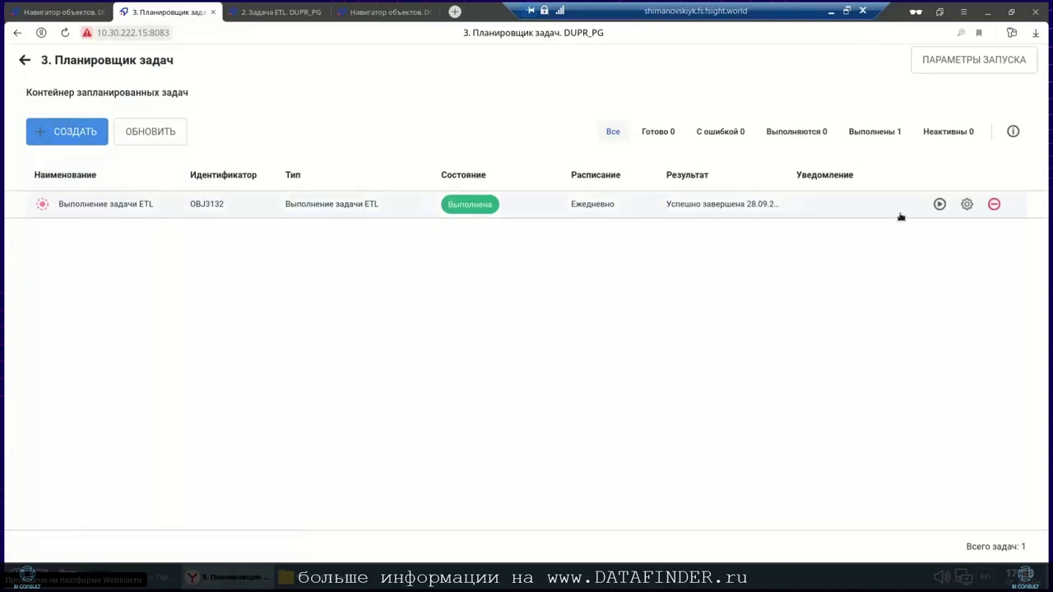
left_click(966, 204)
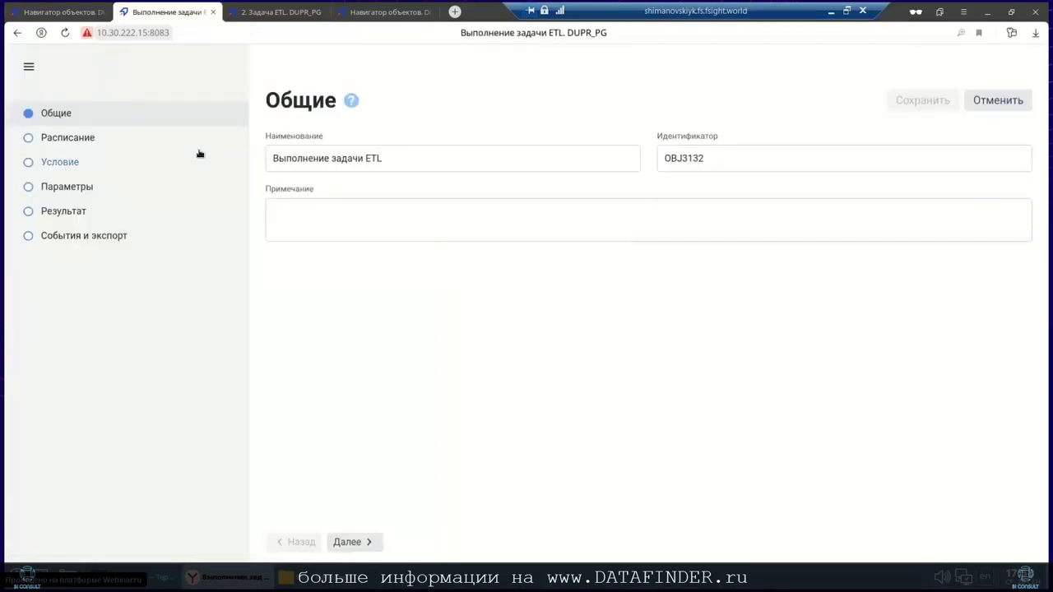
left_click(113, 143)
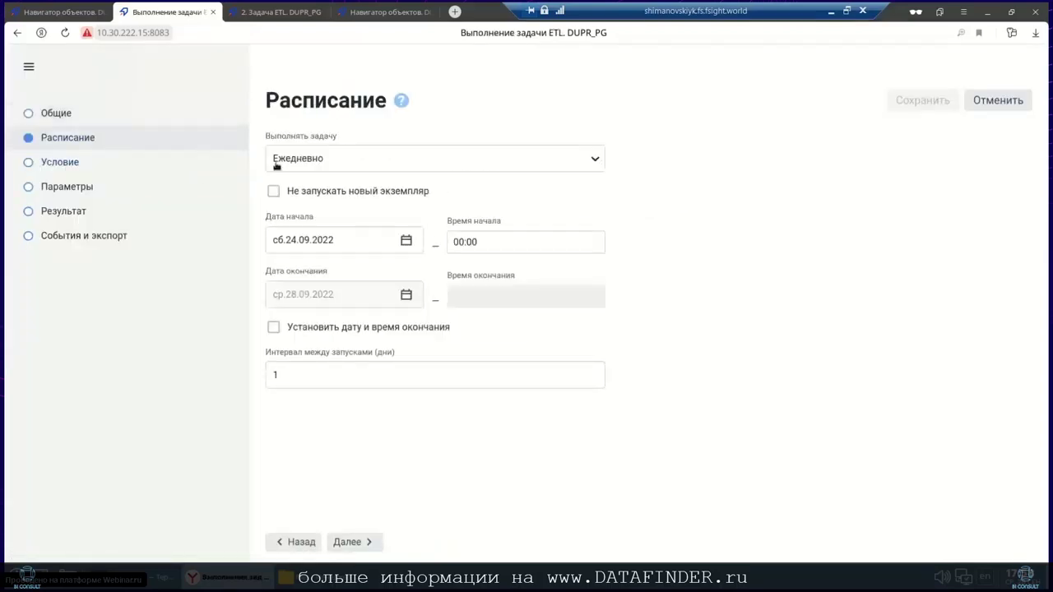
left_click(330, 161)
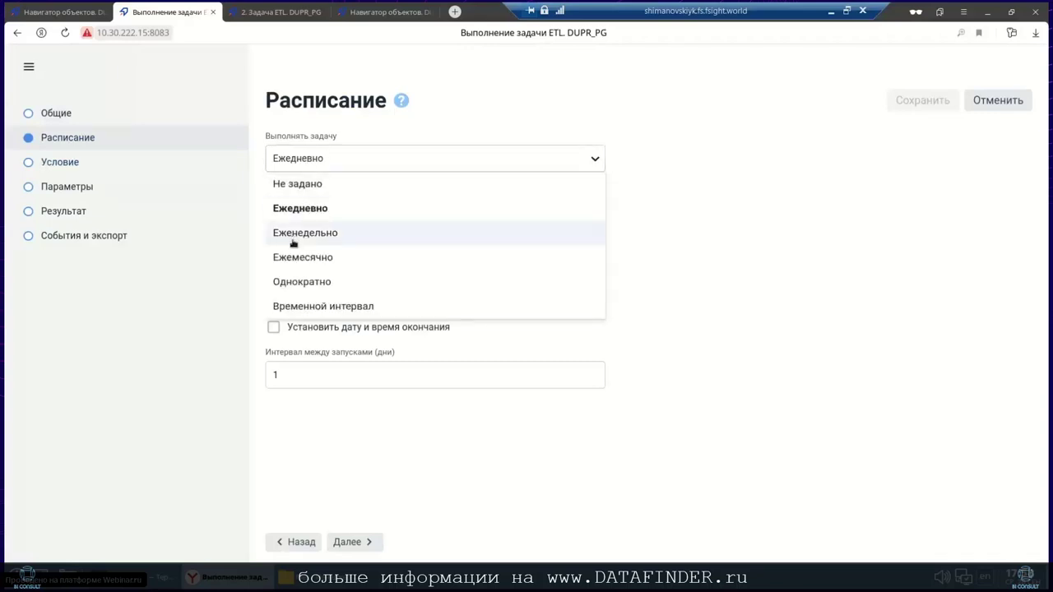
left_click(445, 168)
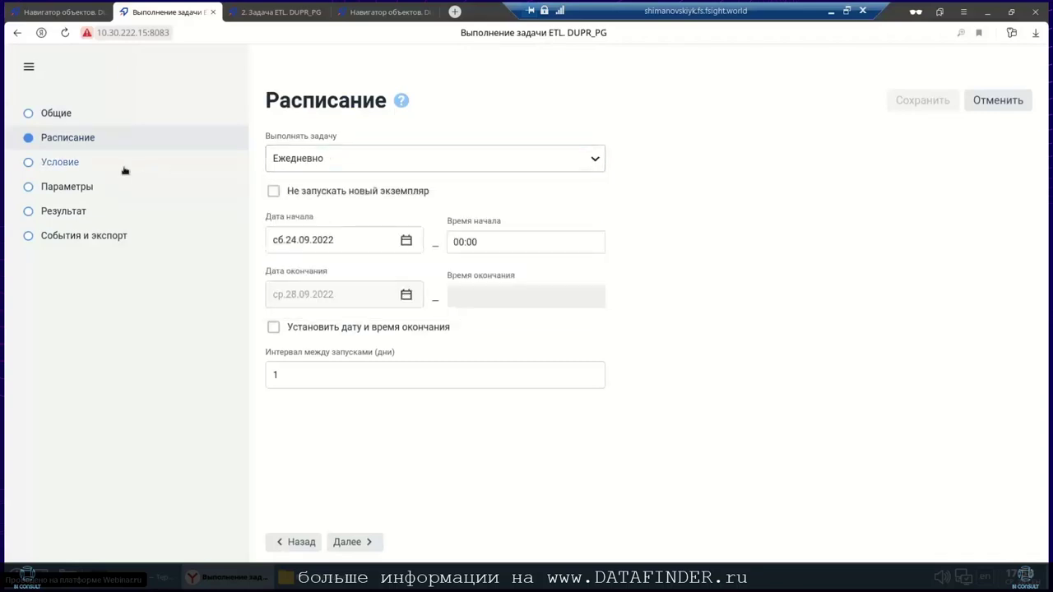
Examine the Правило and Функция options of the task's run condition and set it back to Без условий.
left_click(95, 168)
left_click(380, 144)
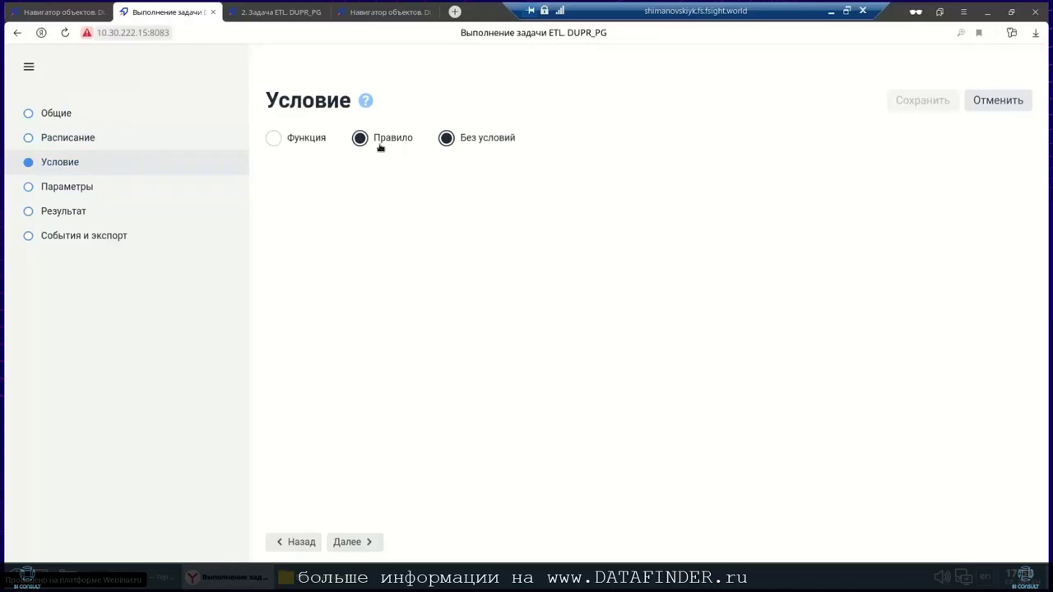
left_click(360, 138)
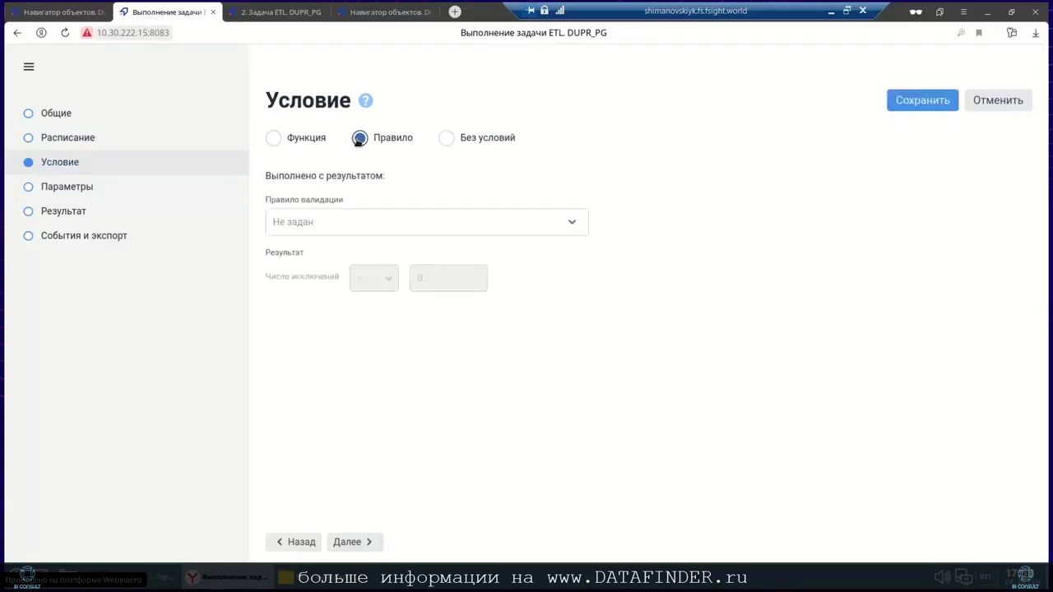
left_click(322, 225)
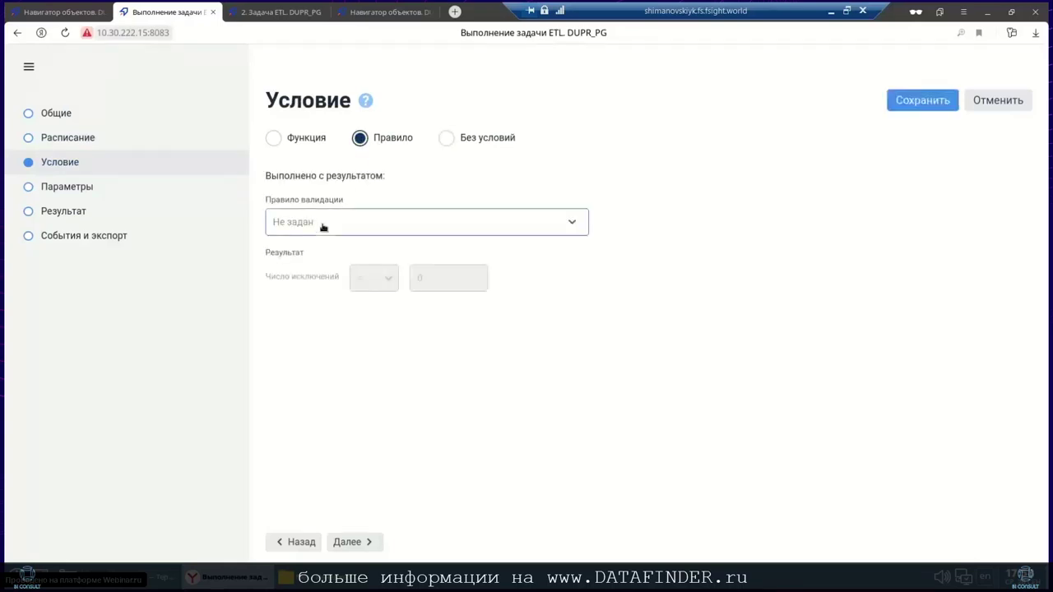
left_click(324, 225)
left_click(281, 143)
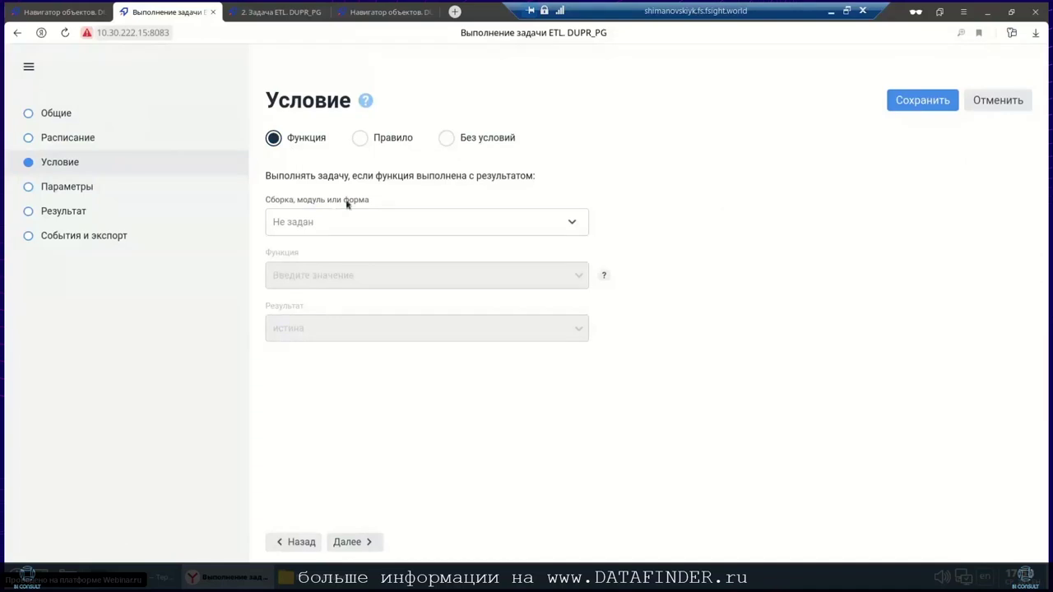
left_click(446, 138)
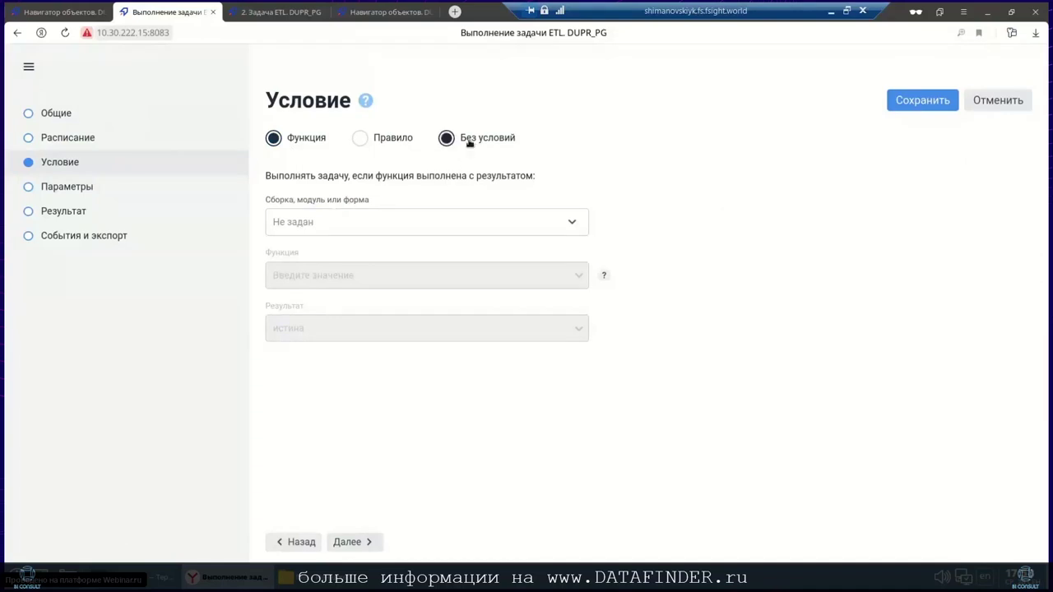
Review the task's Параметры page and expand the repository tree for choosing the executed ETL task.
left_click(66, 214)
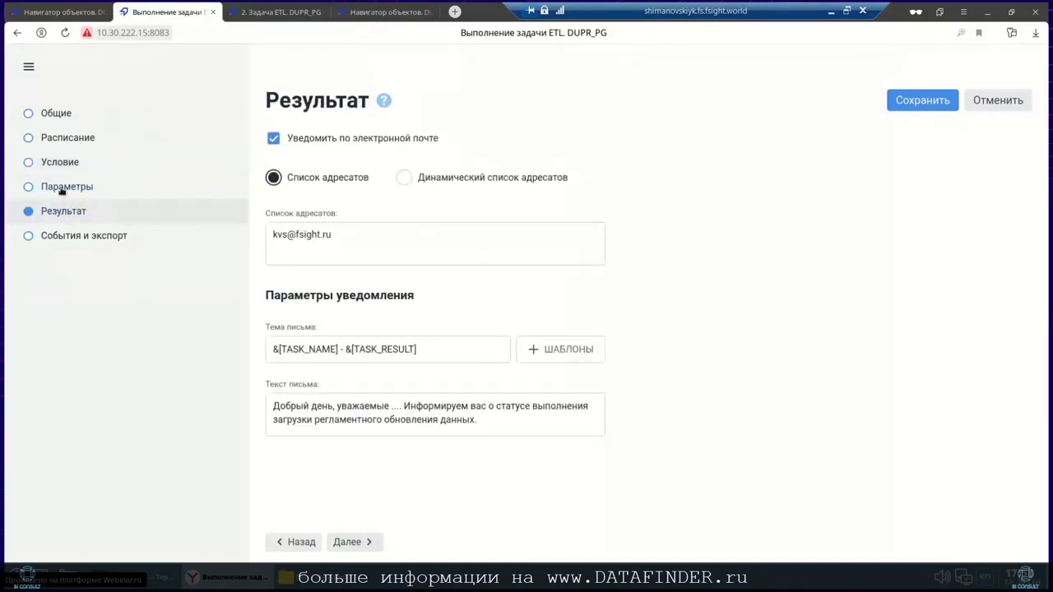
left_click(62, 191)
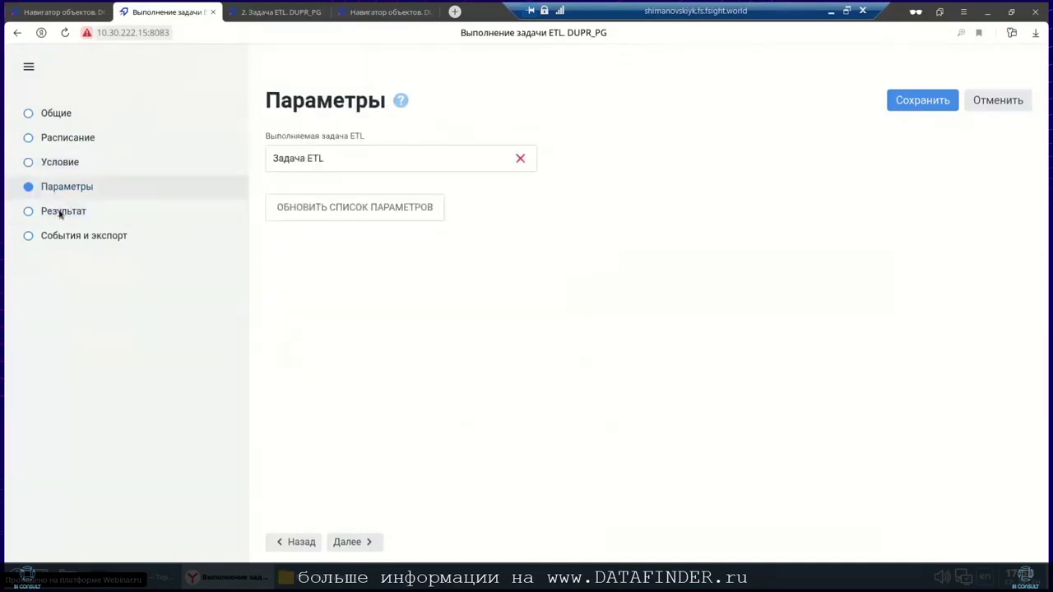
left_click(394, 162)
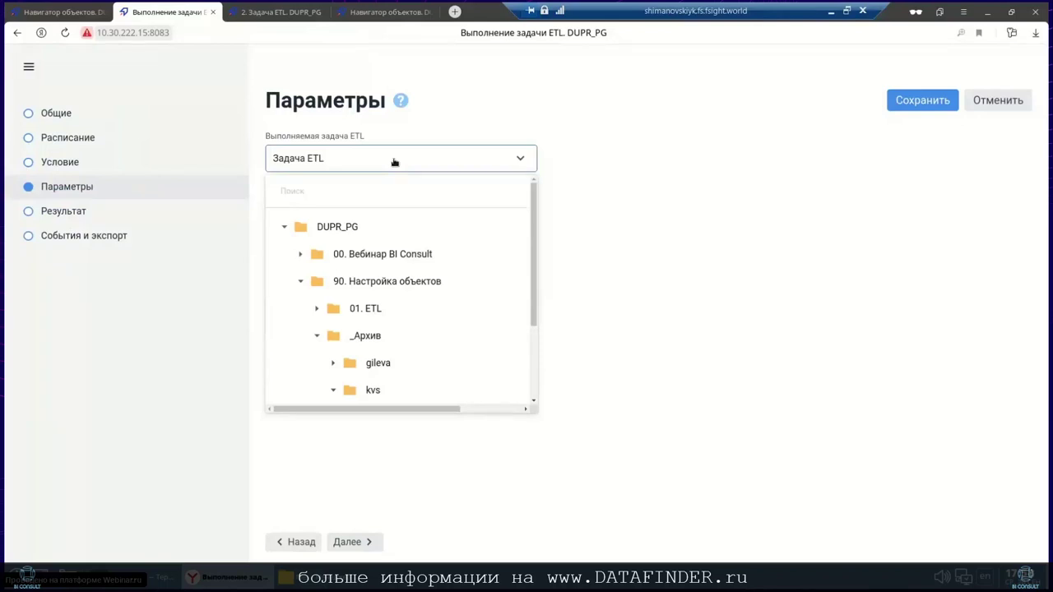
Review the e-mail notification's recipient list, subject and message text in the task's result settings, and close the task without saving.
left_click(78, 217)
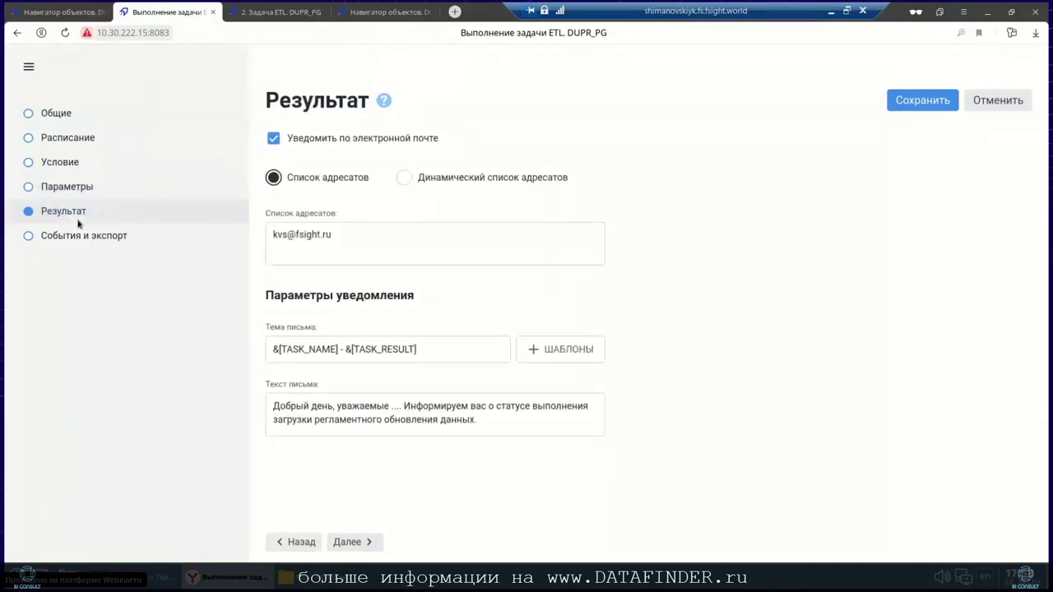
left_click(476, 177)
left_click(381, 235)
left_click_drag(332, 235, 260, 234)
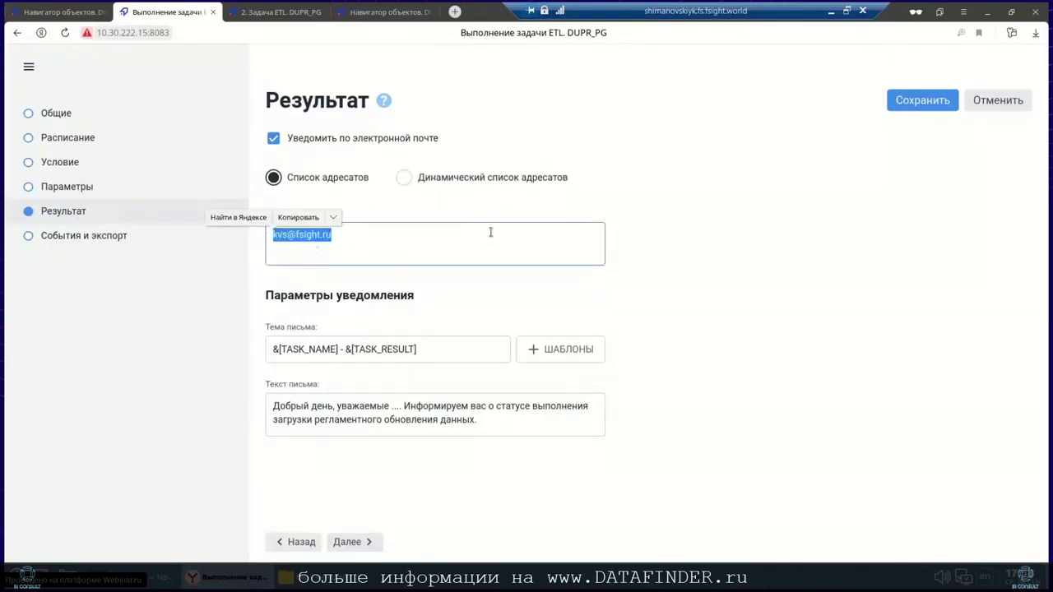
left_click(343, 349)
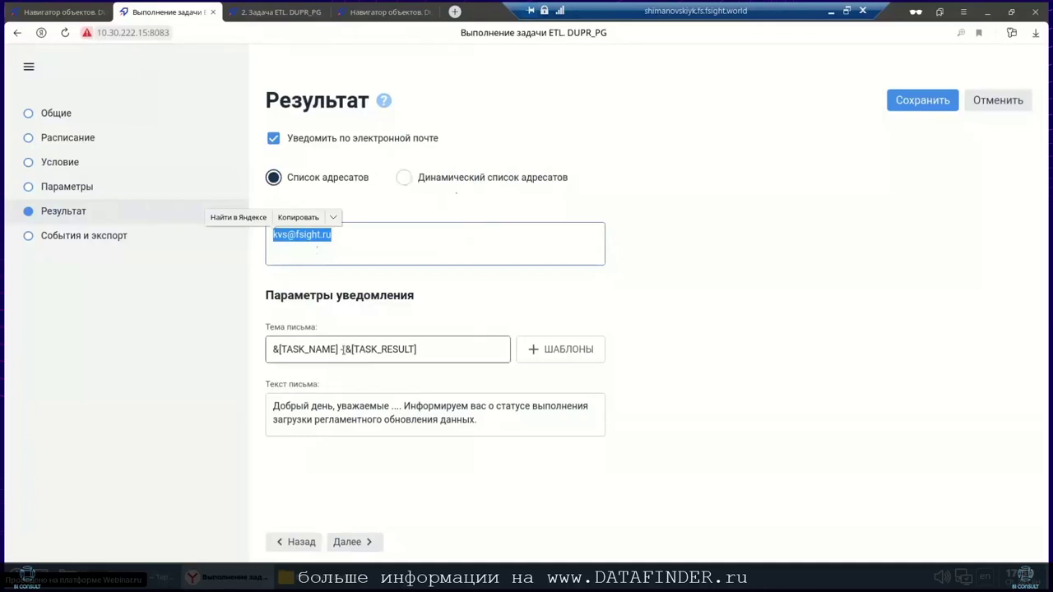
left_click(316, 415)
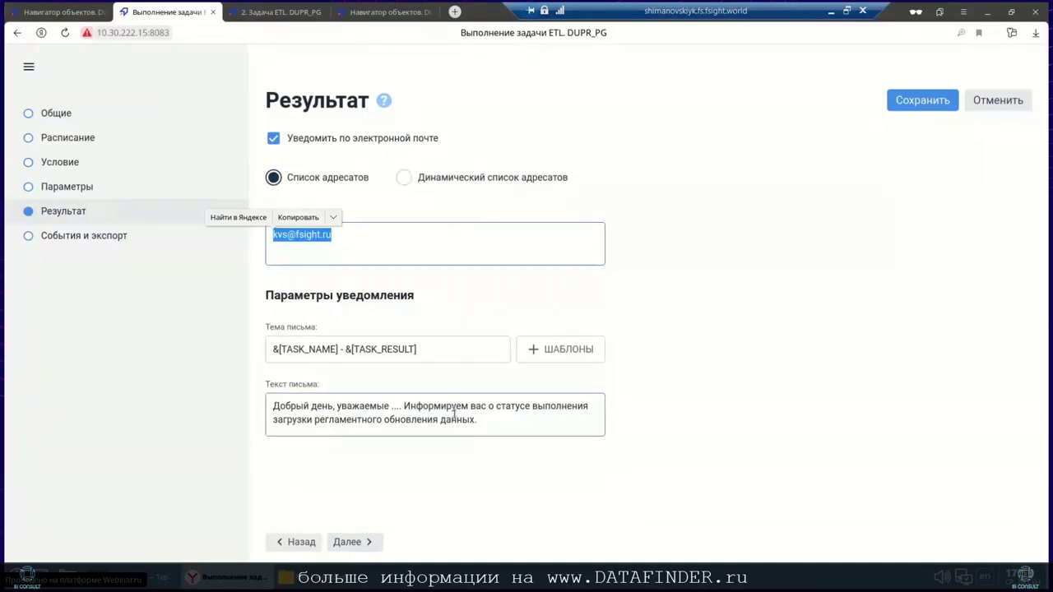
left_click(116, 276)
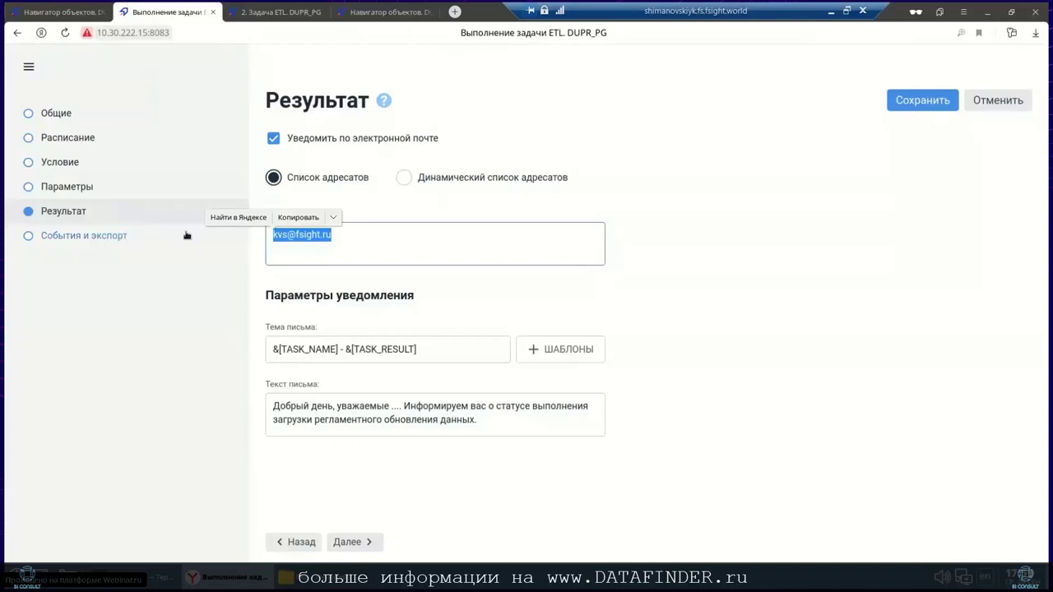
left_click(211, 13)
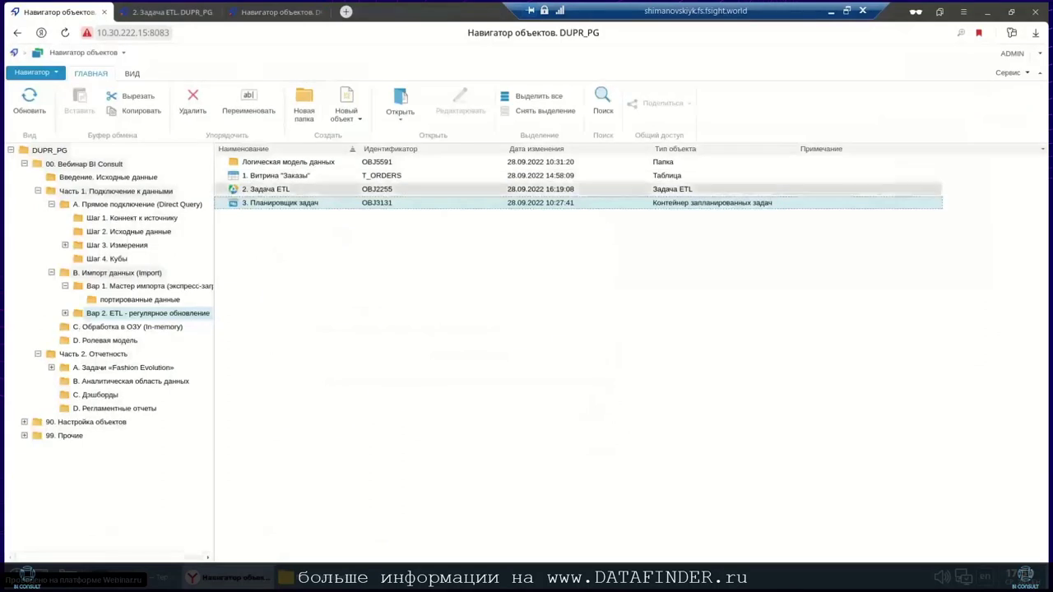
Reopen the "3. Планировщик задач" container to check the ETL task's status and return to the object navigator.
right_click(292, 206)
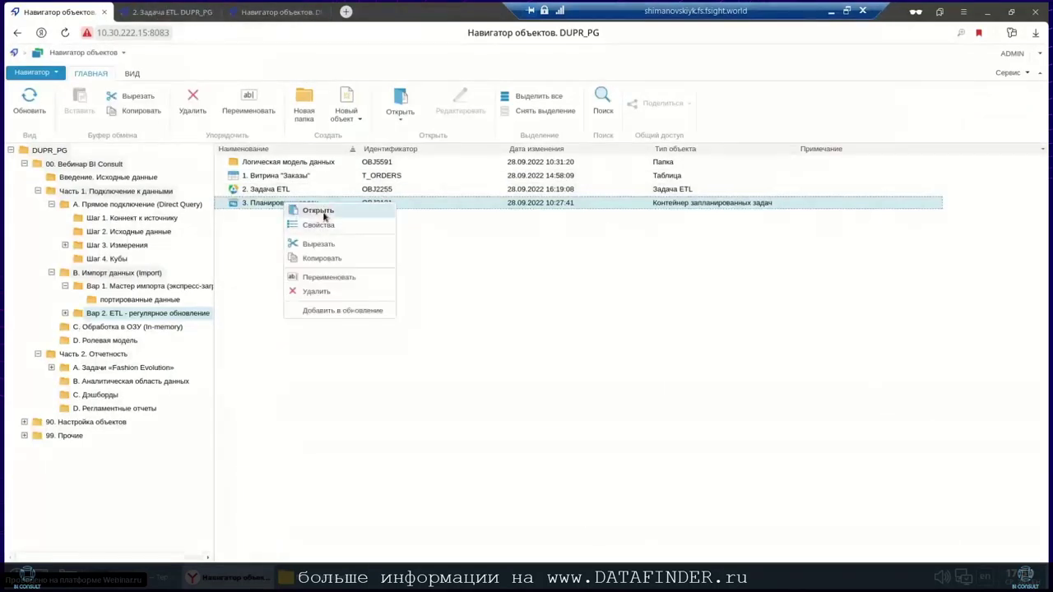
left_click(324, 213)
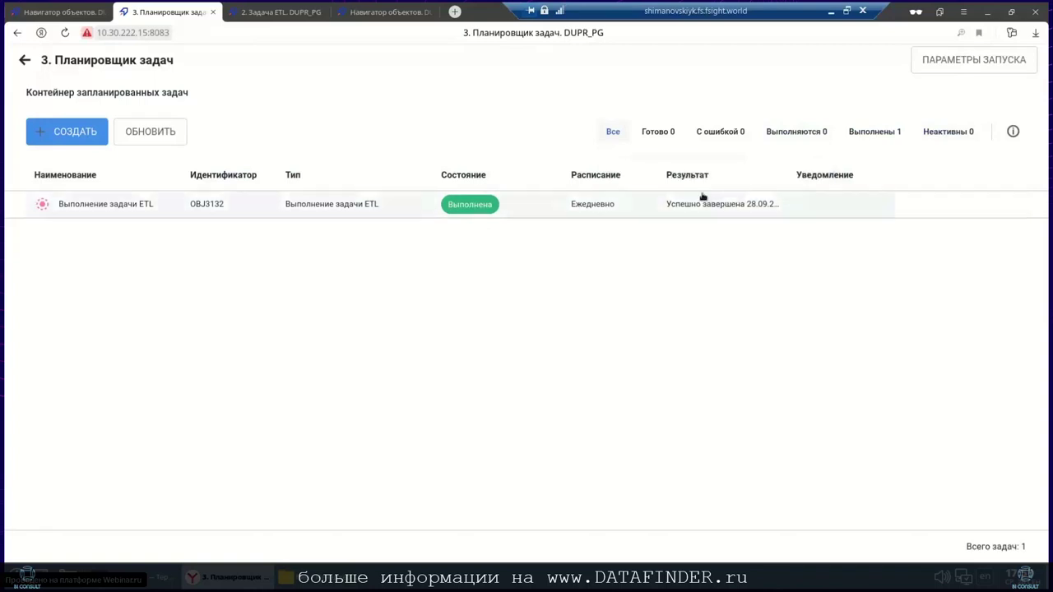
left_click(70, 13)
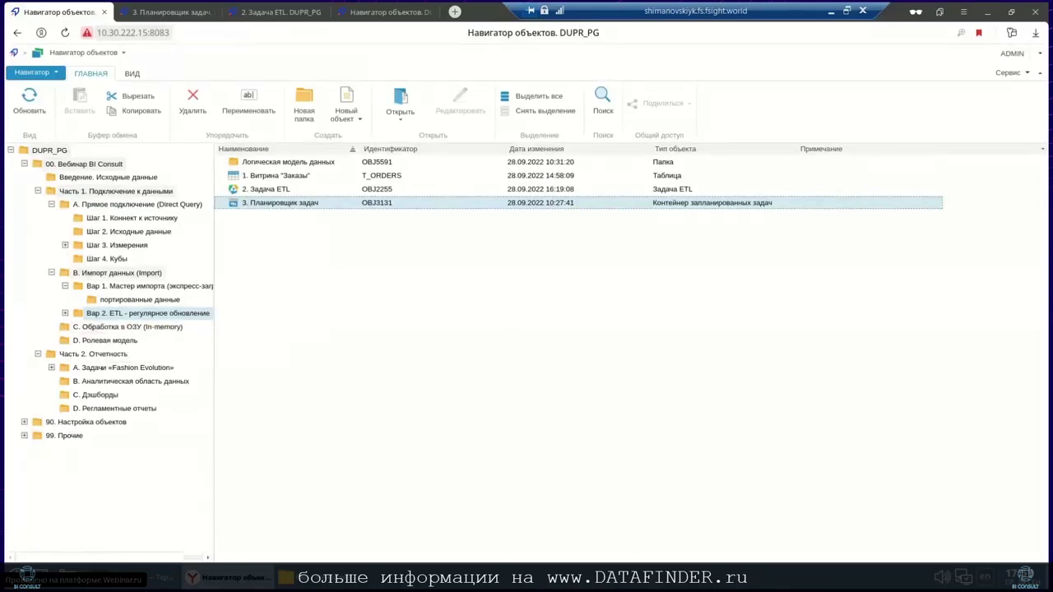
Open the "C. Обработка в ОЗУ (In-memory)" folder and examine the caching commands available for its order data cube.
left_click(159, 329)
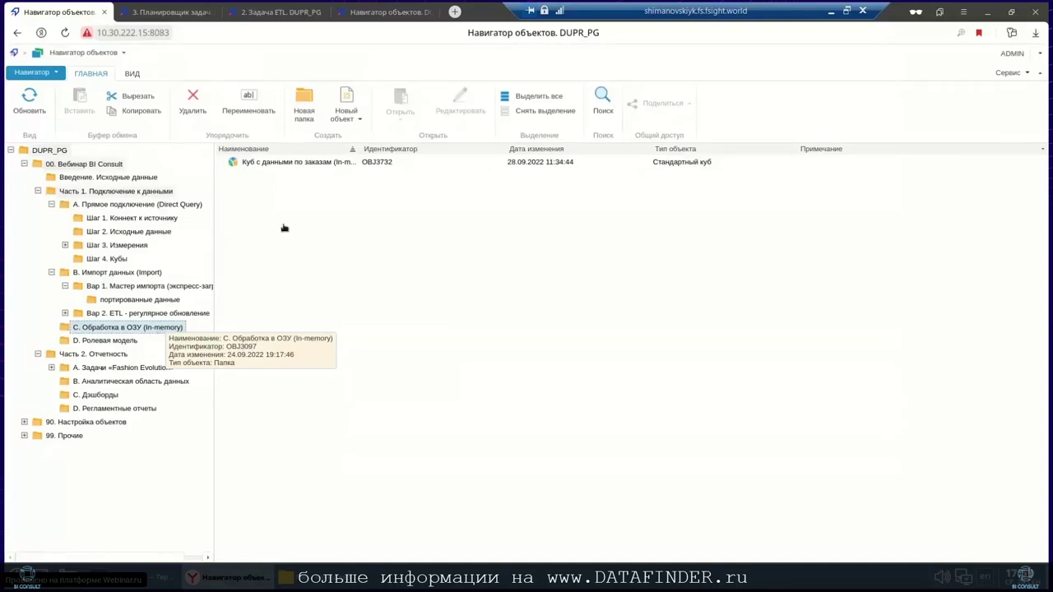
right_click(310, 167)
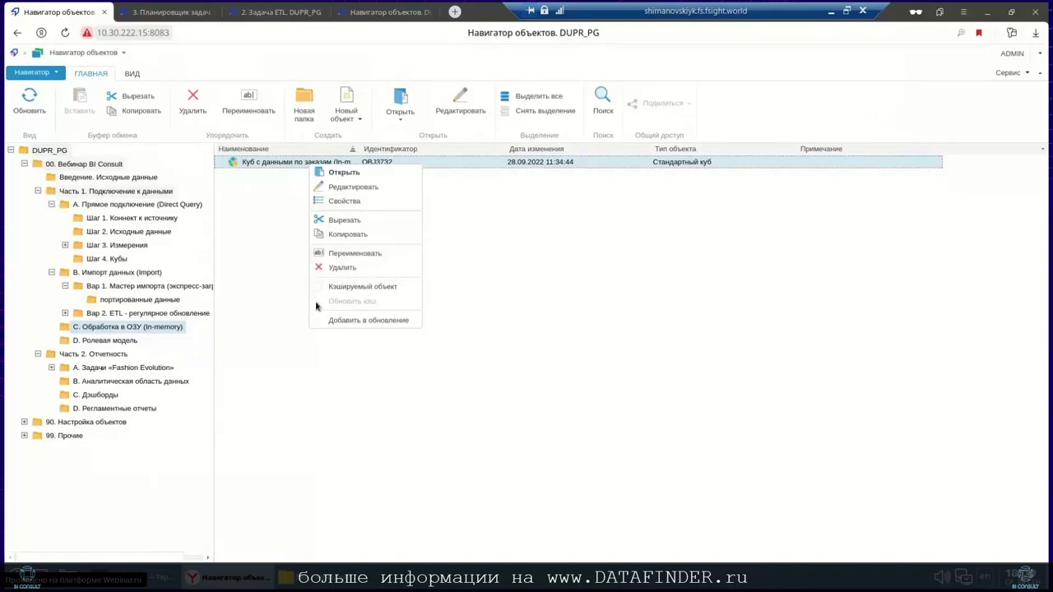
left_click(264, 267)
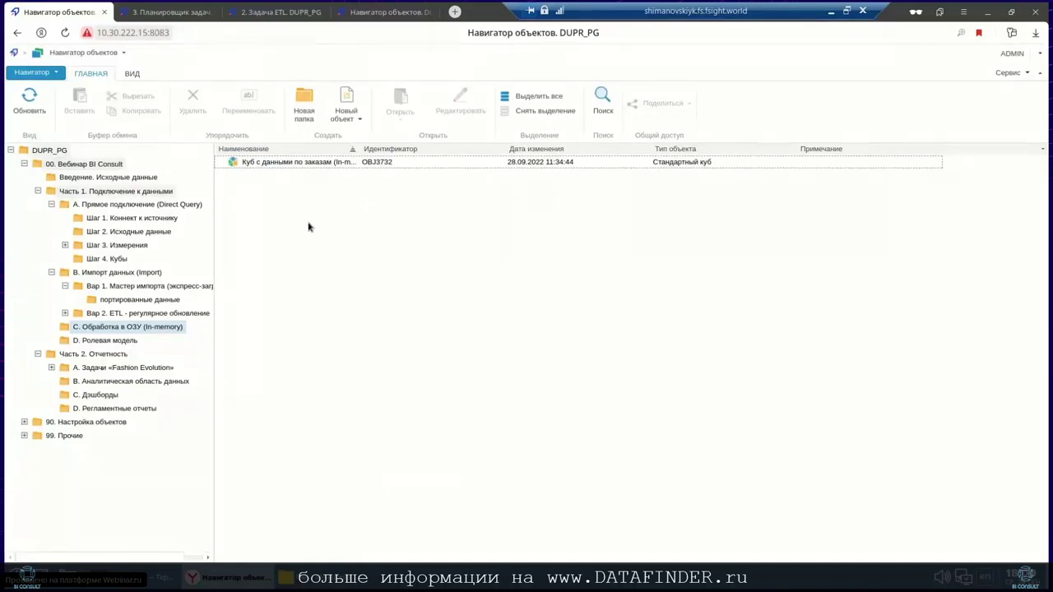
right_click(282, 166)
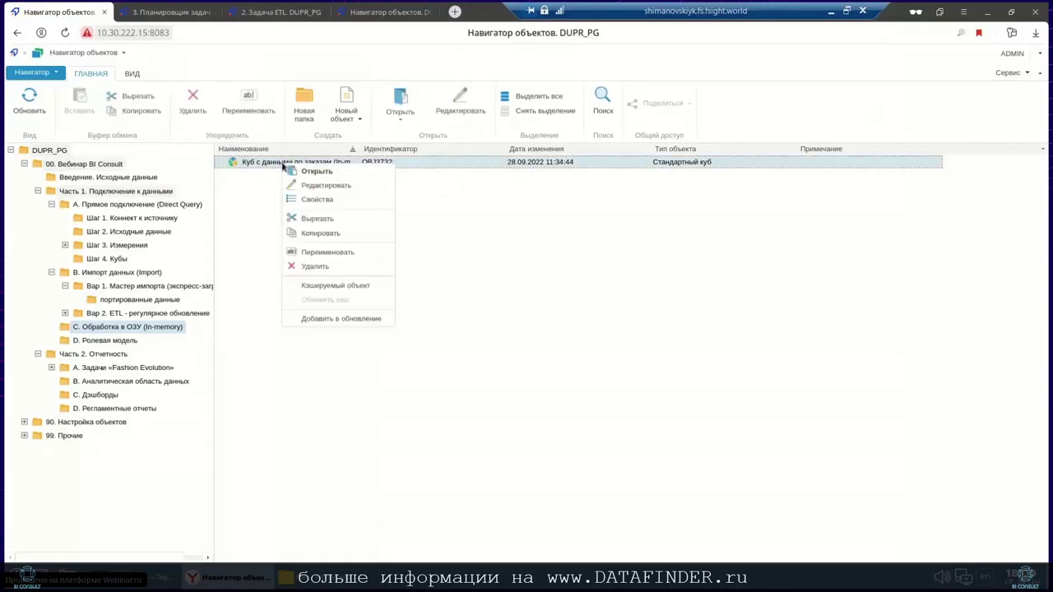
left_click(245, 247)
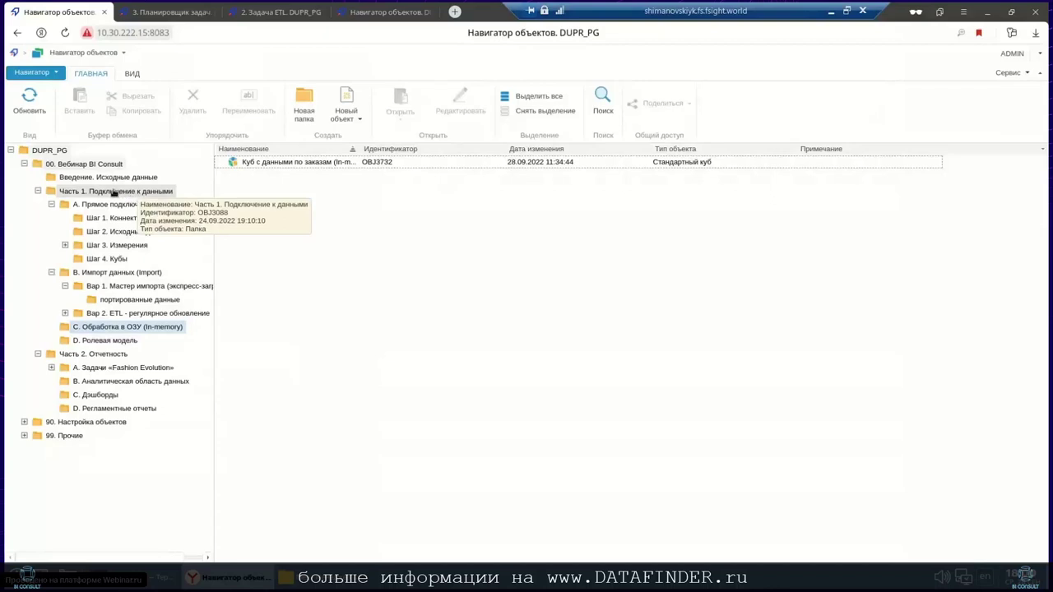
Open the "D. Ролевая модель" folder and bring up the object classes in the security manager.
left_click(91, 342)
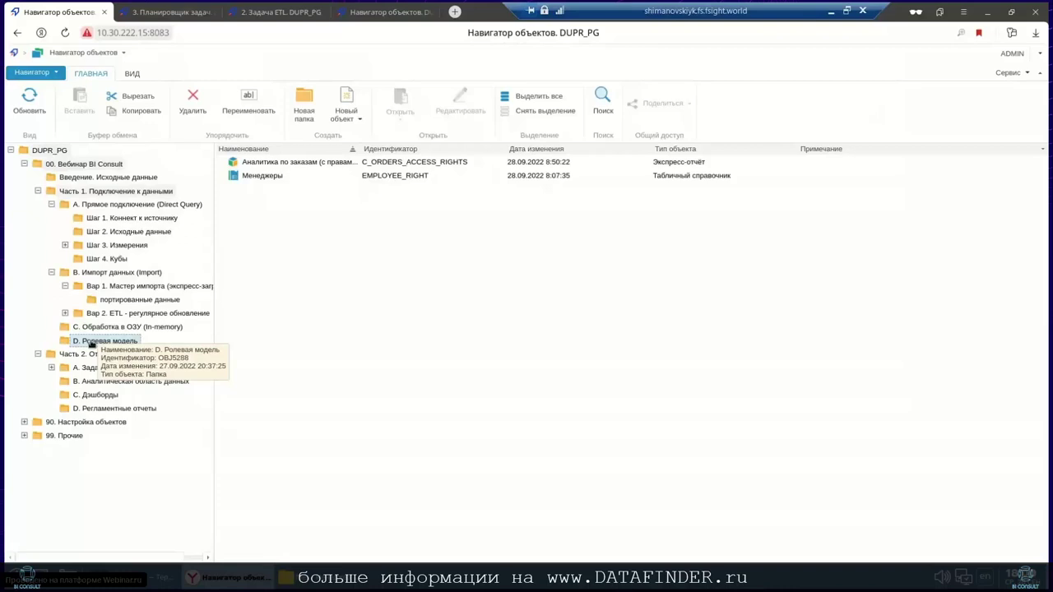
left_click(1010, 74)
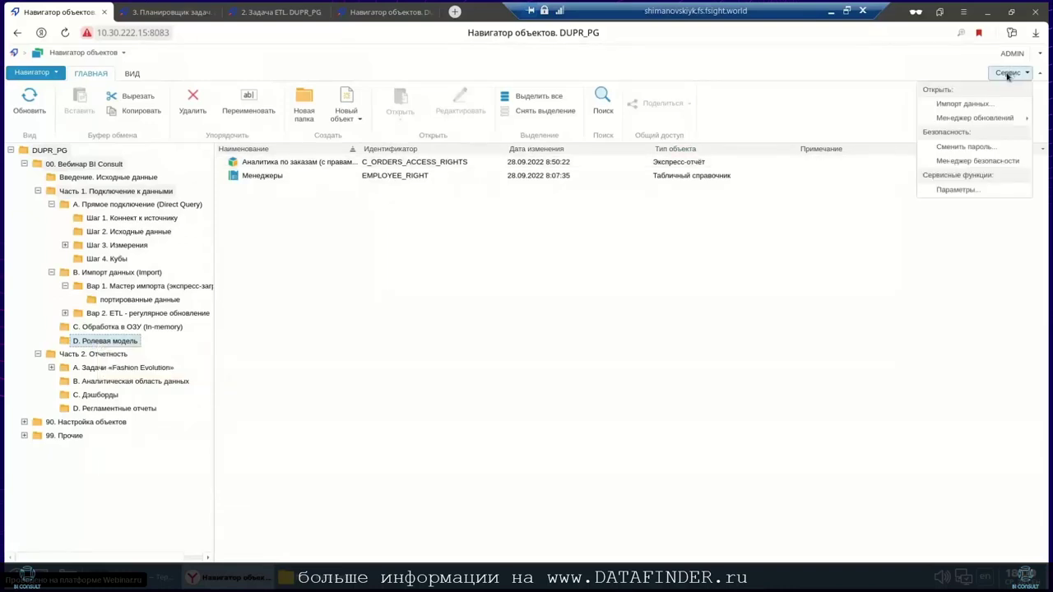
left_click(943, 163)
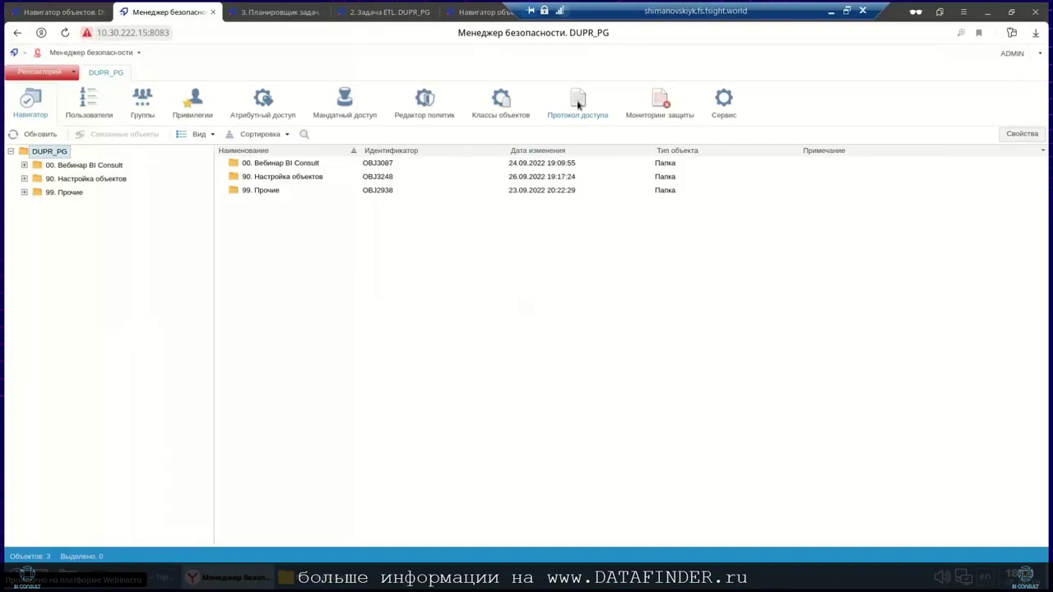
left_click(495, 104)
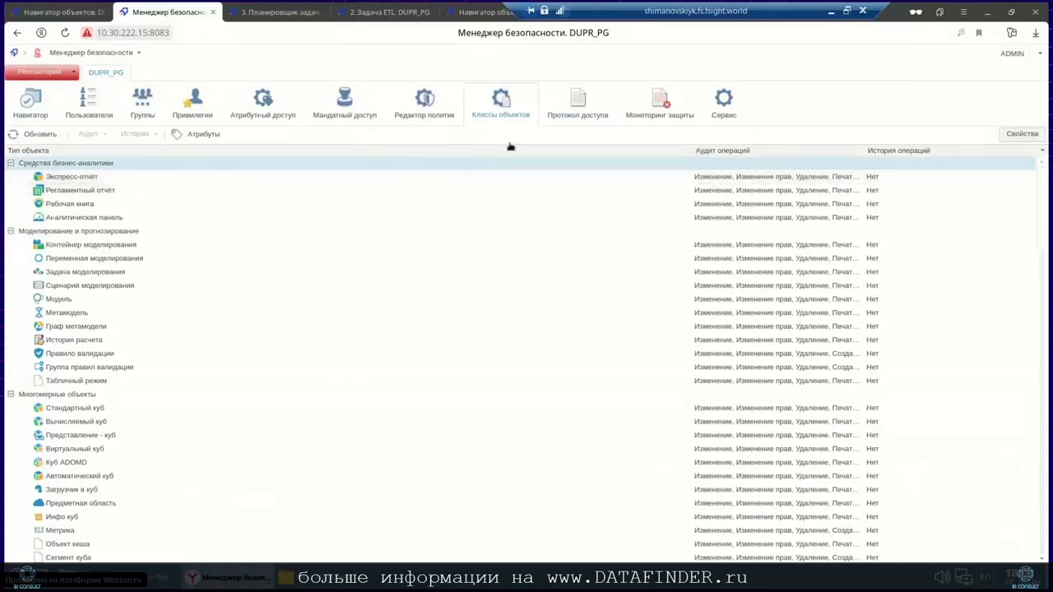
Review the security manager's access protocol, its list of users and its list of groups.
left_click(584, 100)
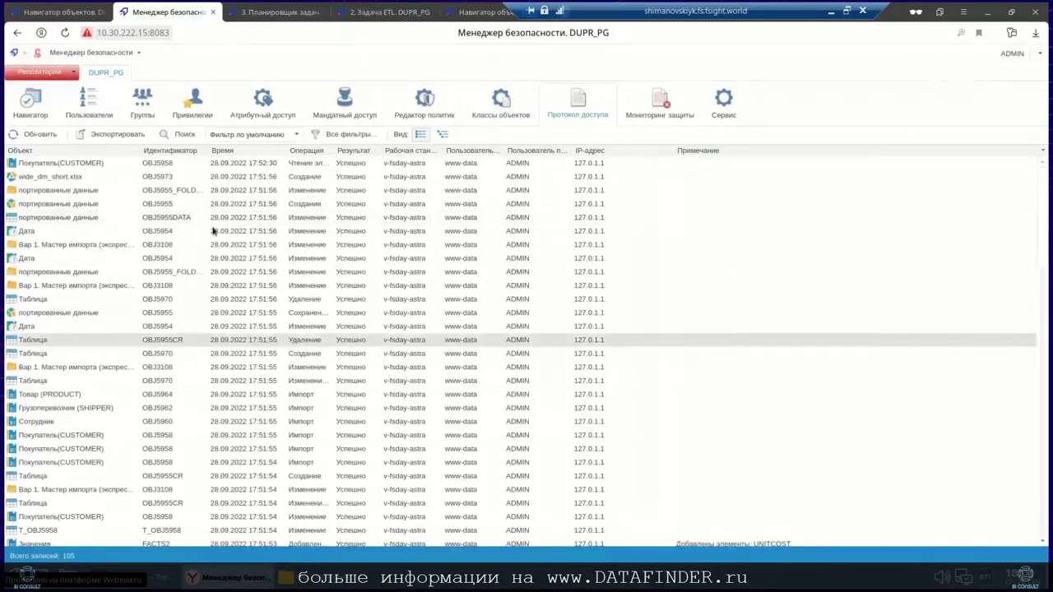
left_click(102, 107)
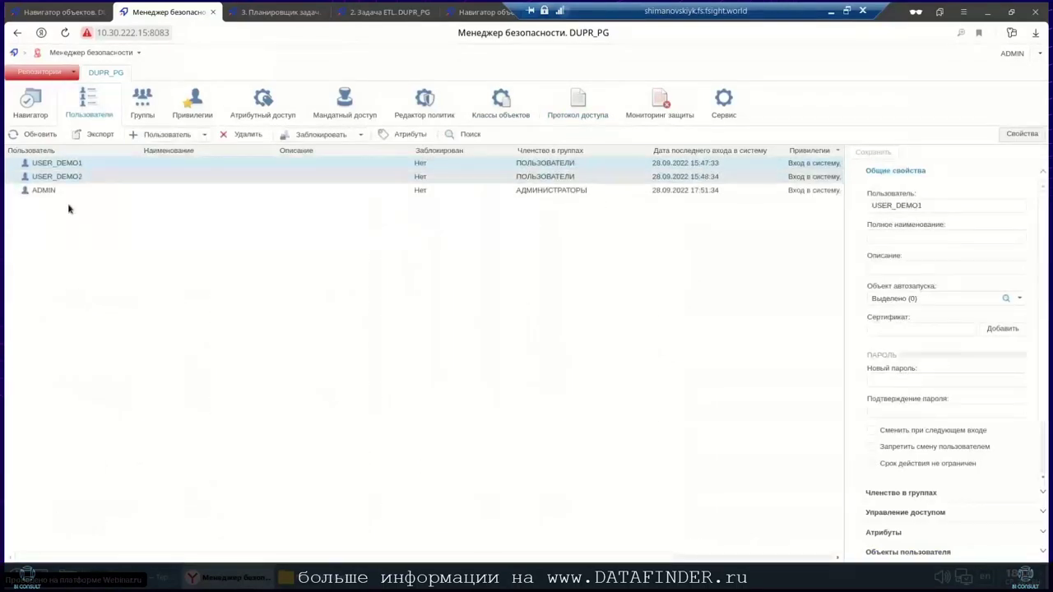
left_click(139, 116)
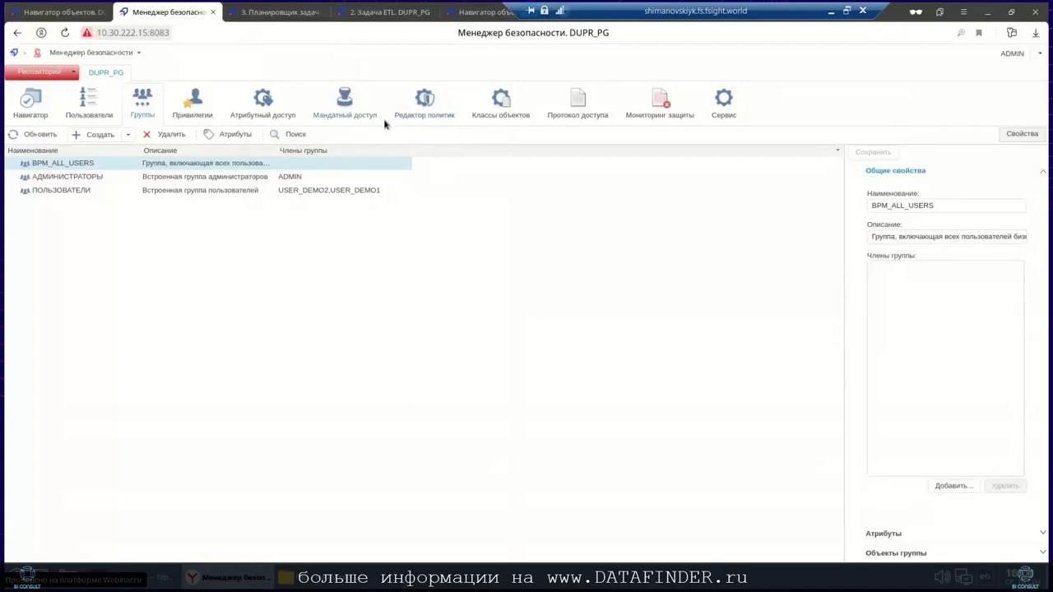
Bring up the discretionary access permissions of the "00. Вебинар BI Consult" folder in the security manager's object tree.
left_click(31, 103)
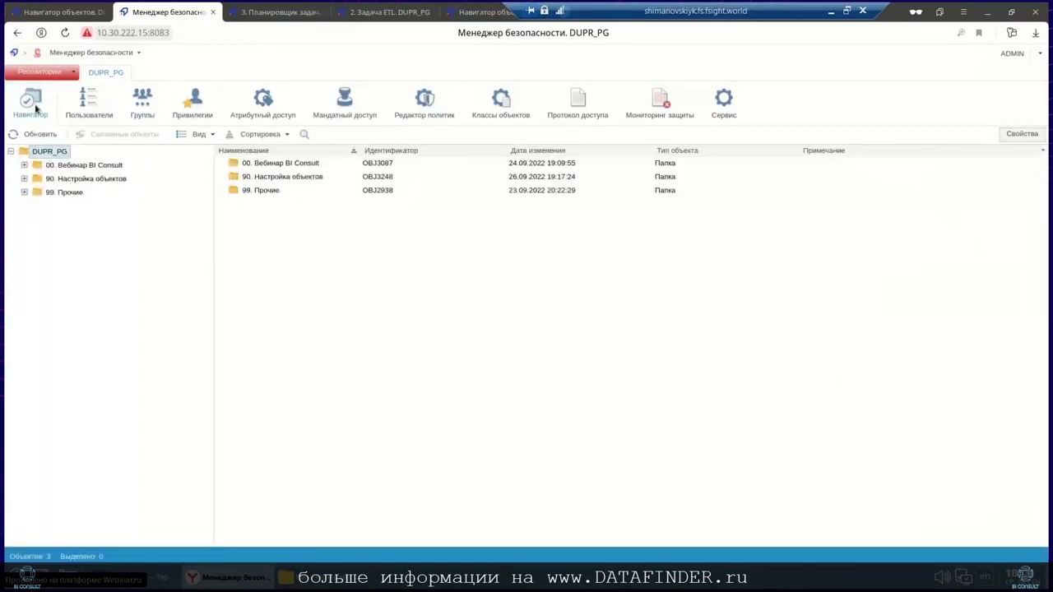
left_click(25, 164)
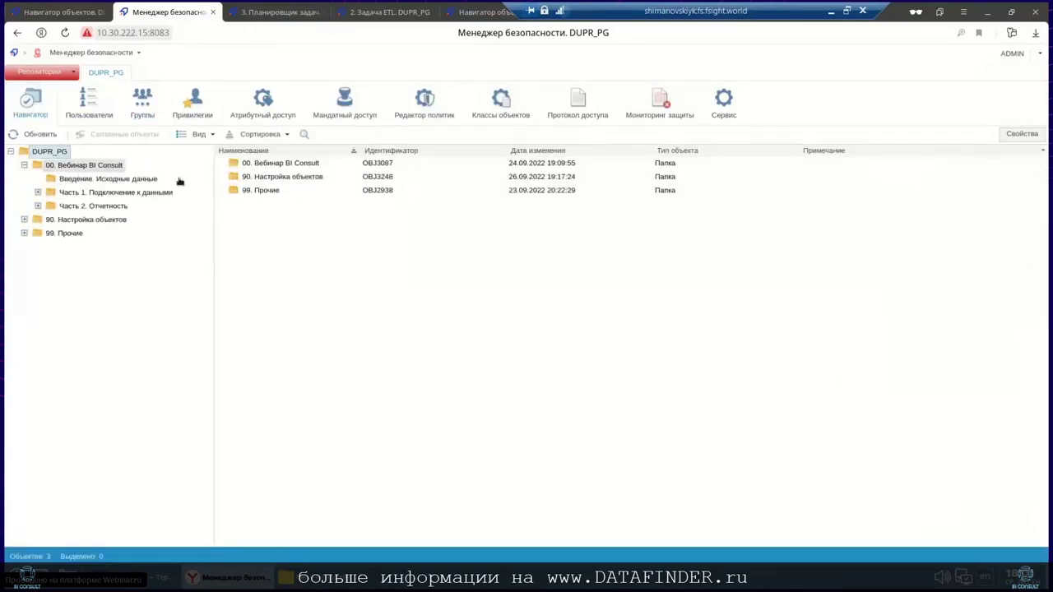
left_click(260, 168)
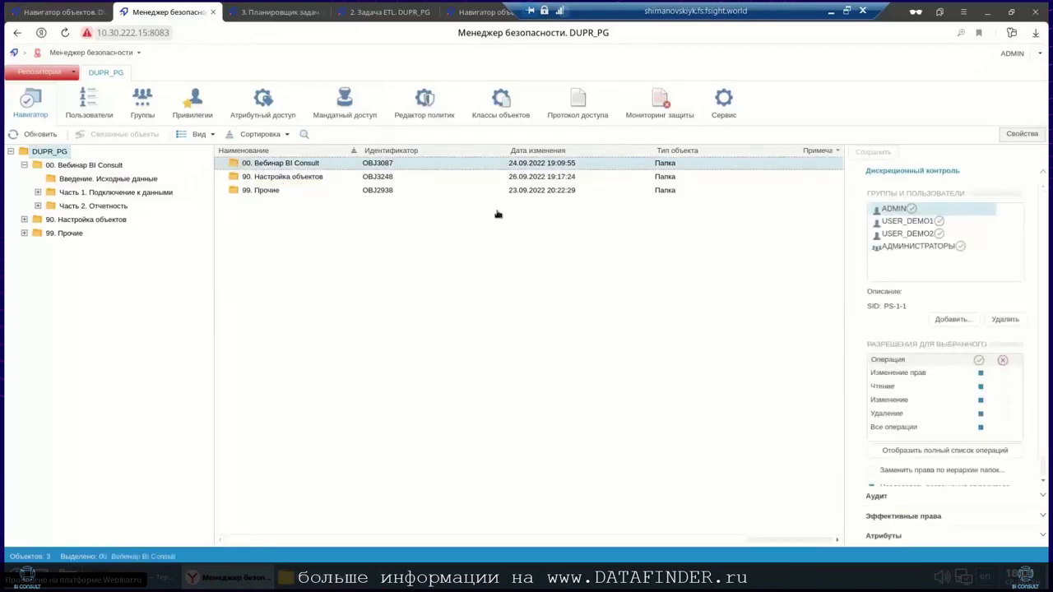
Find the "портированные данные" cube in the "Вар 1. Мастер импорта" folder and display its discretionary access permissions.
left_click(37, 192)
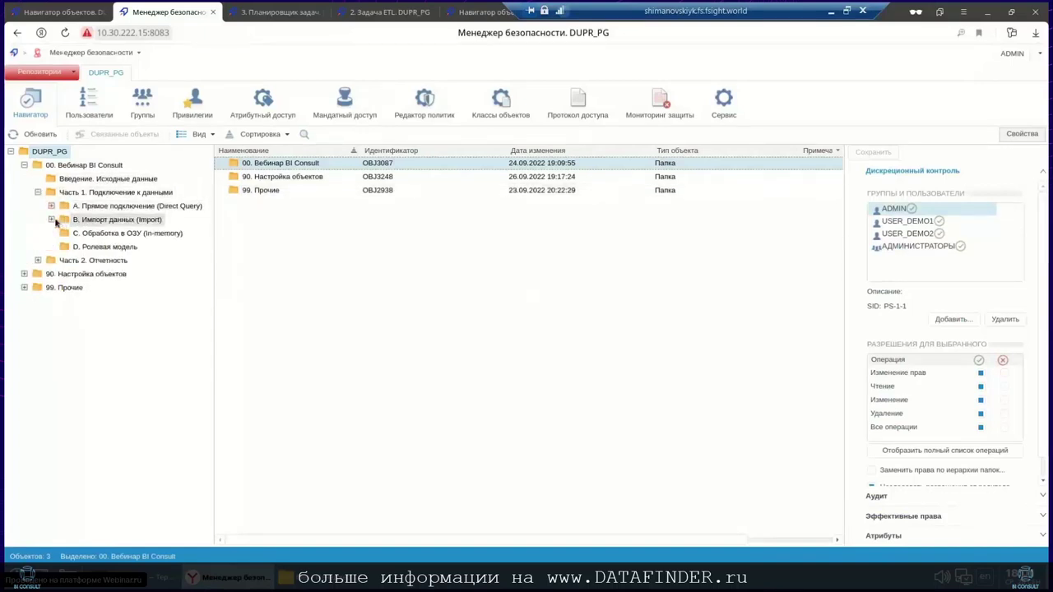
left_click(51, 220)
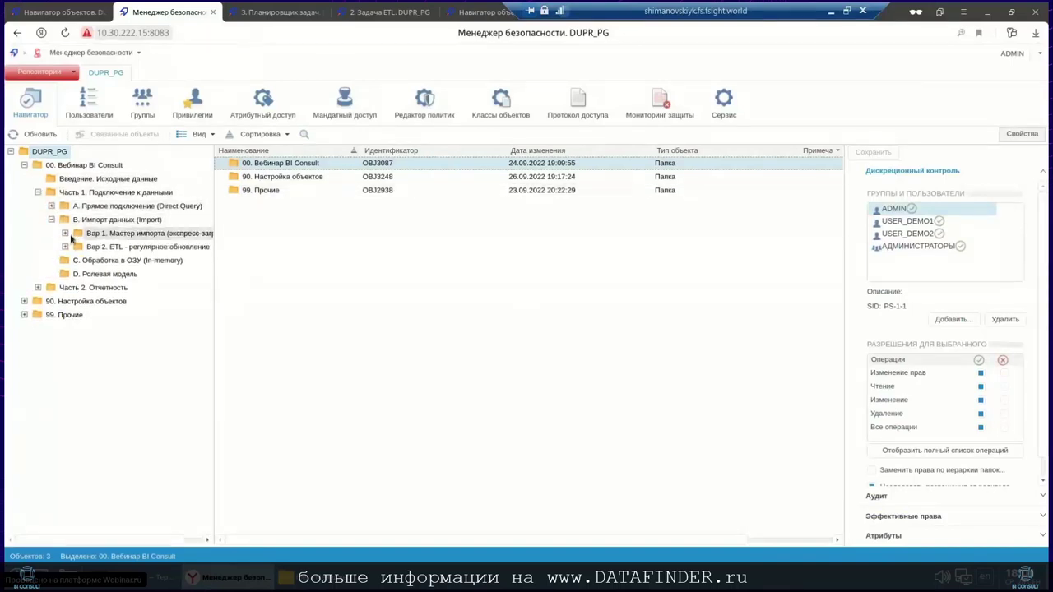
left_click(65, 232)
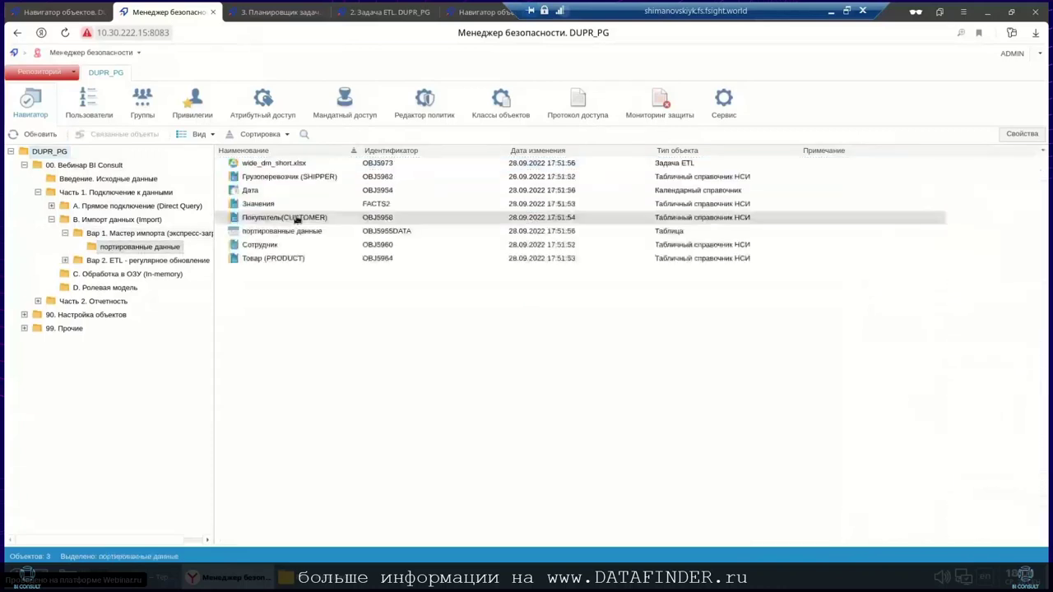
left_click(152, 235)
left_click(283, 190)
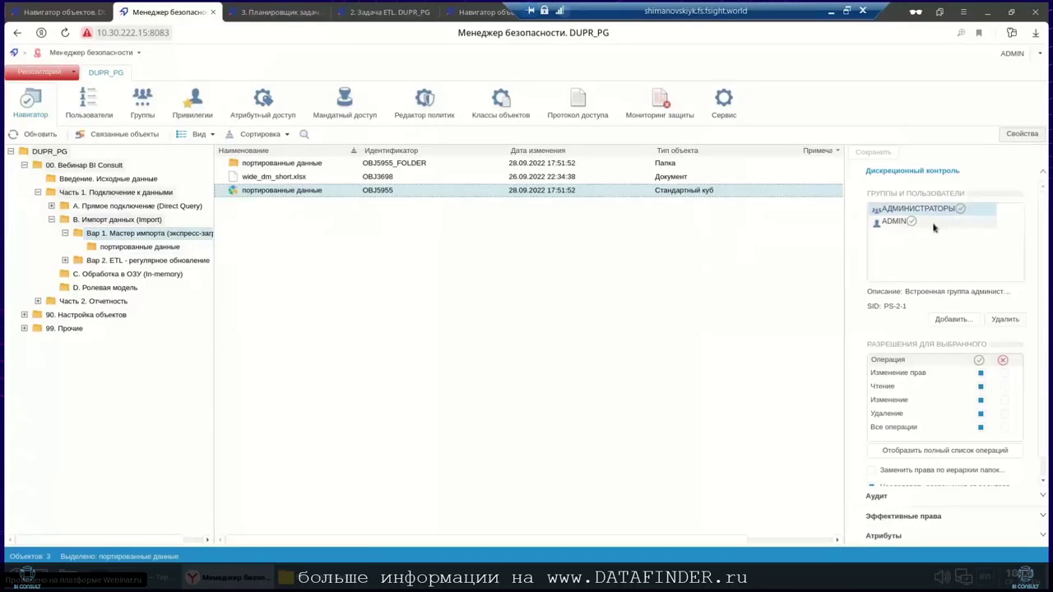
Search for "user" among database users only, and add USER_DEMO1 to the cube's groups and users.
left_click(945, 319)
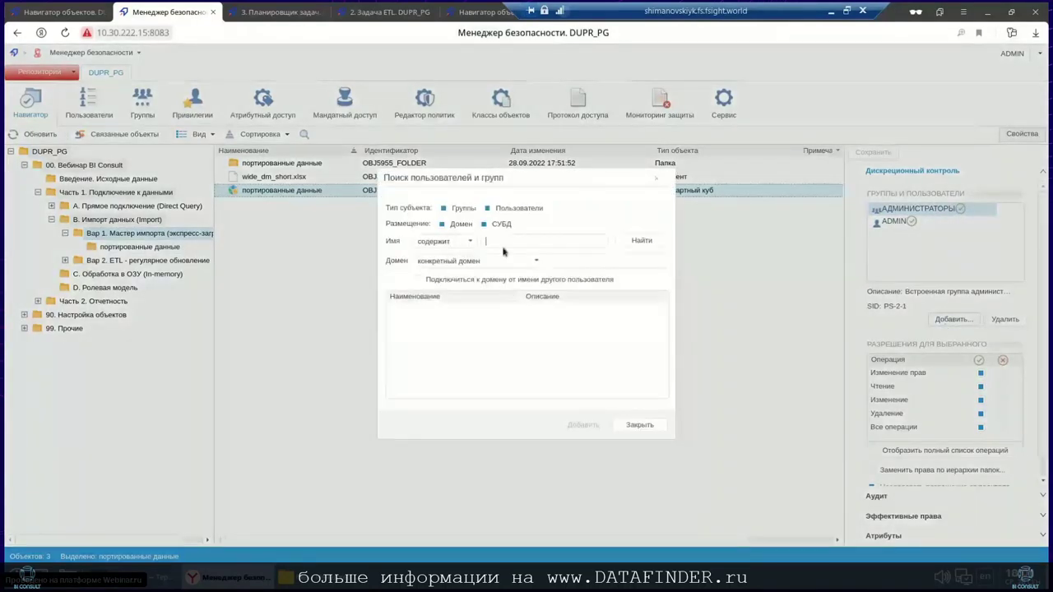
left_click(445, 224)
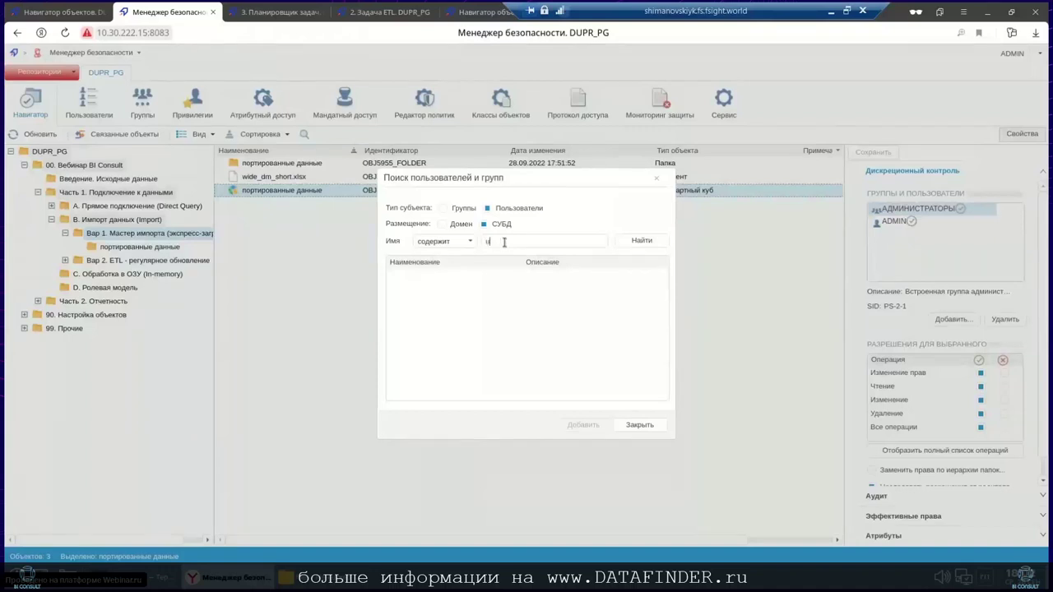
left_click(650, 241)
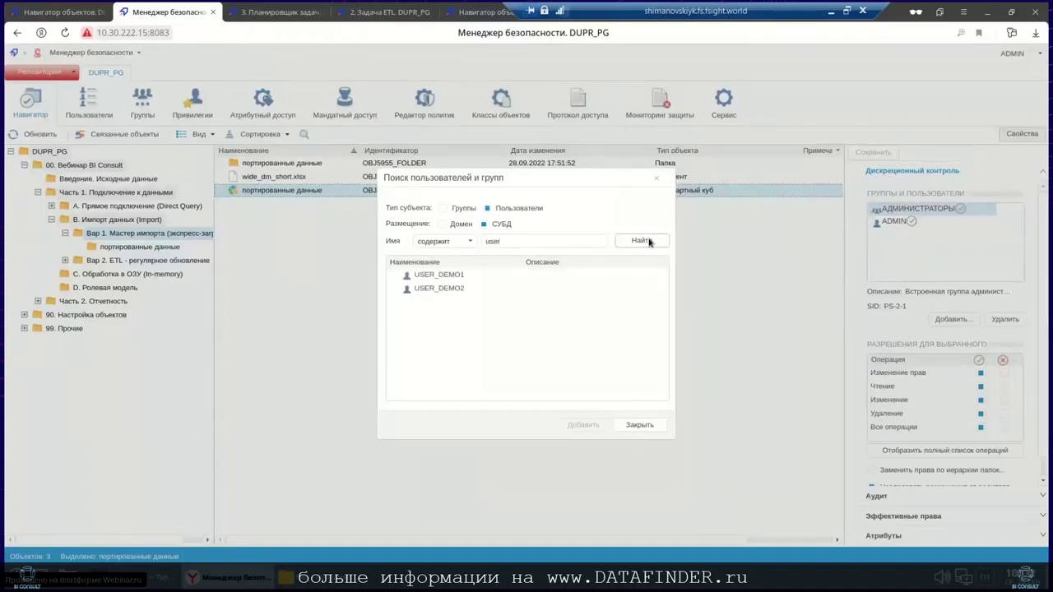
left_click(451, 290)
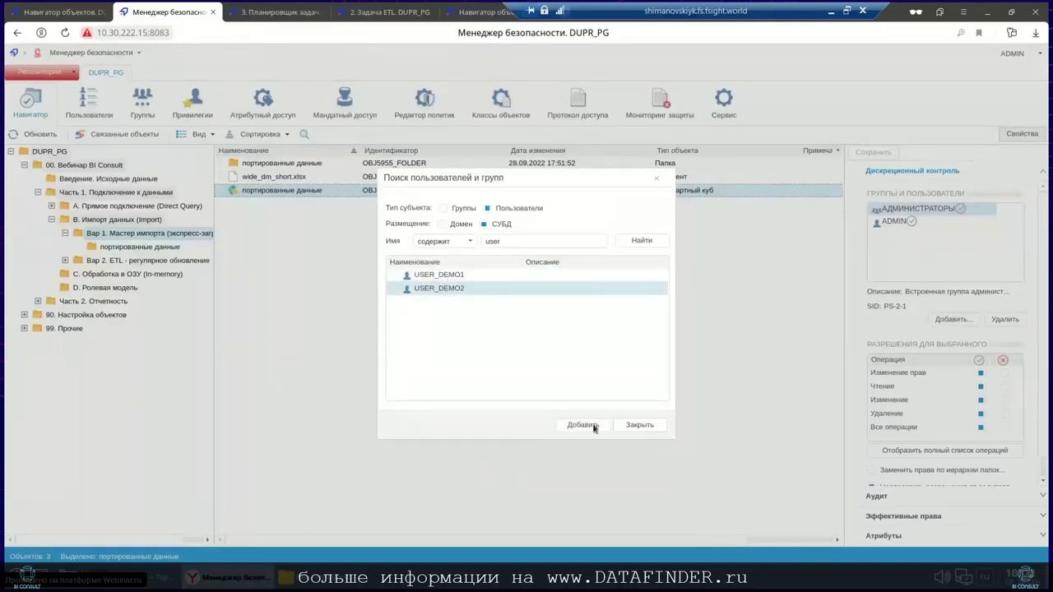
left_click(460, 275)
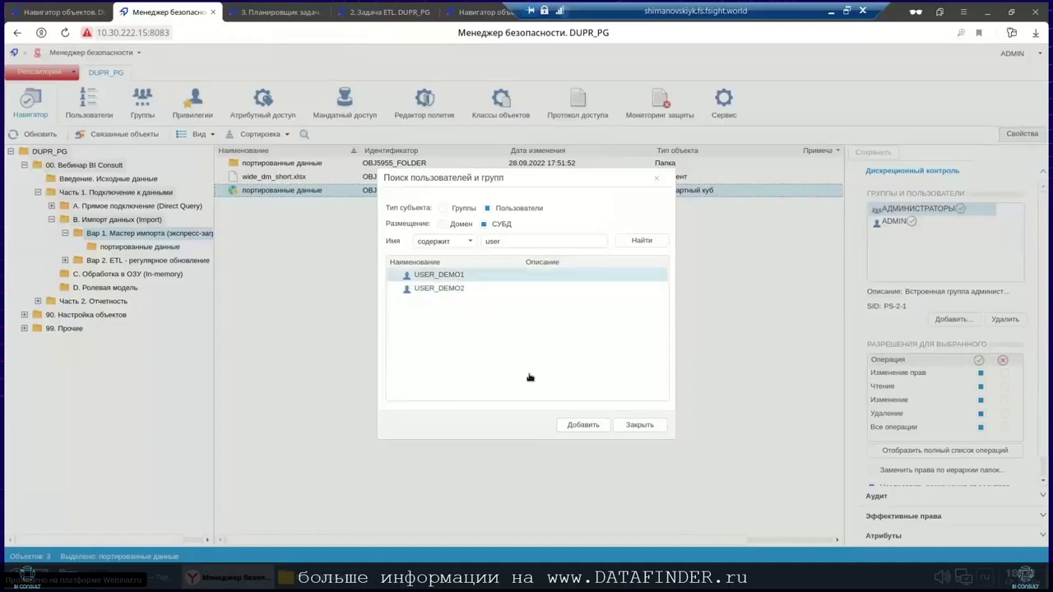
left_click(582, 425)
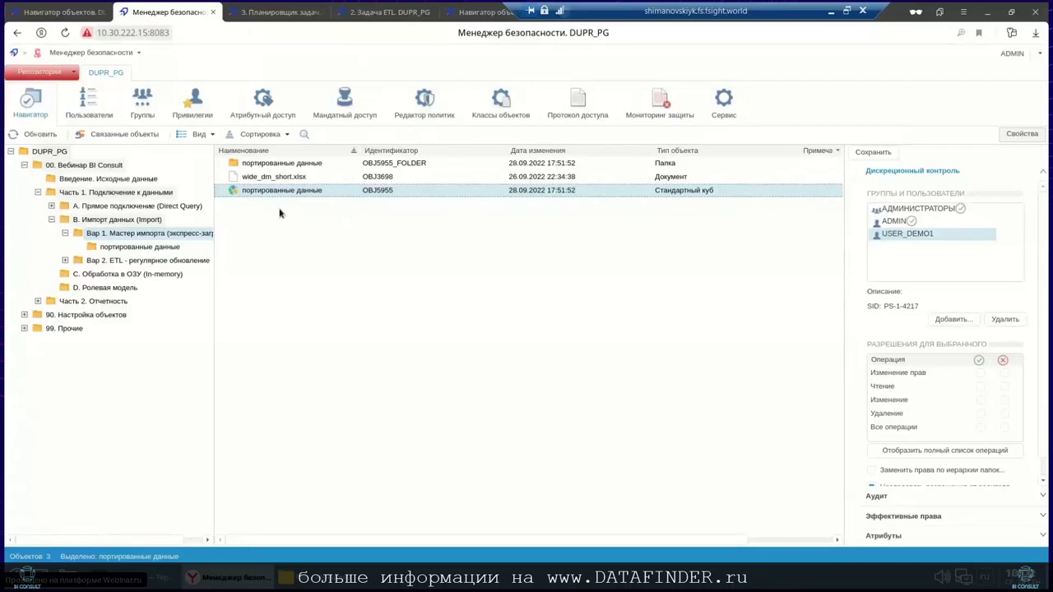
Open the "Менеджеры" directory from the role model folder and review it sorted ascending by "Наименование офиса".
left_click(67, 12)
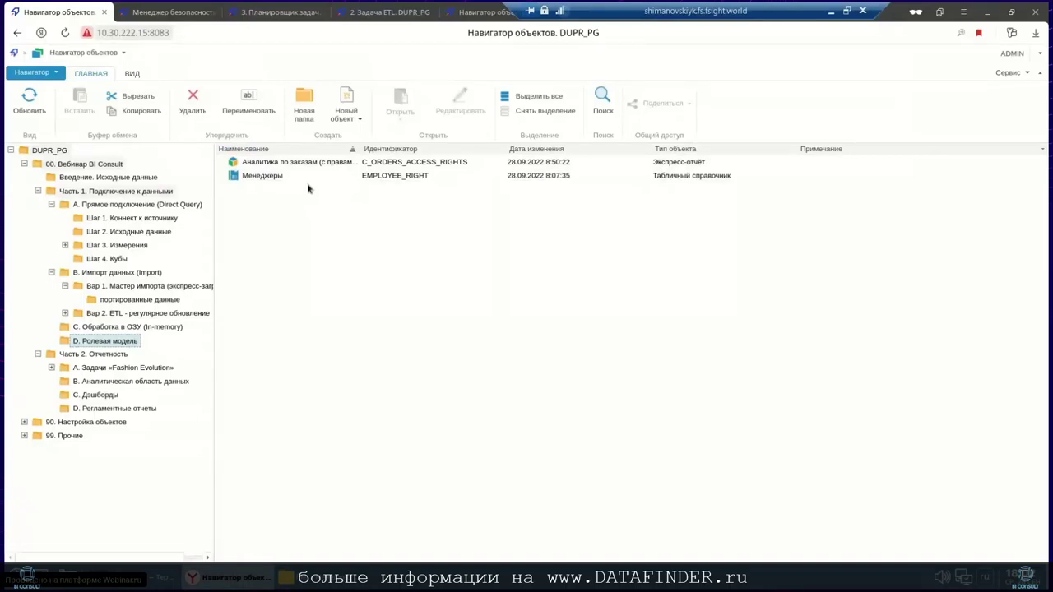
right_click(279, 179)
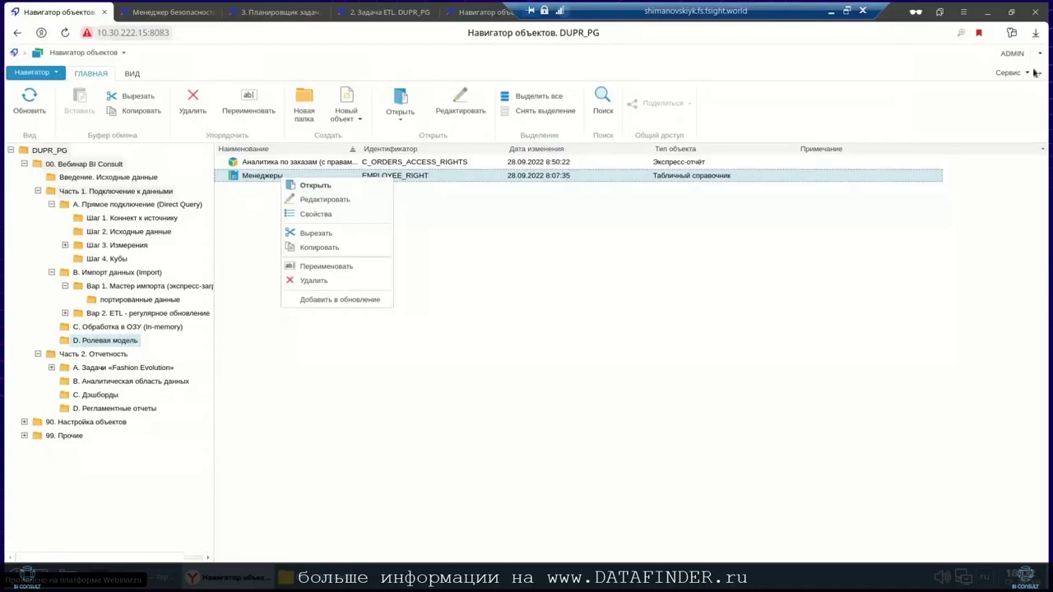
left_click(328, 187)
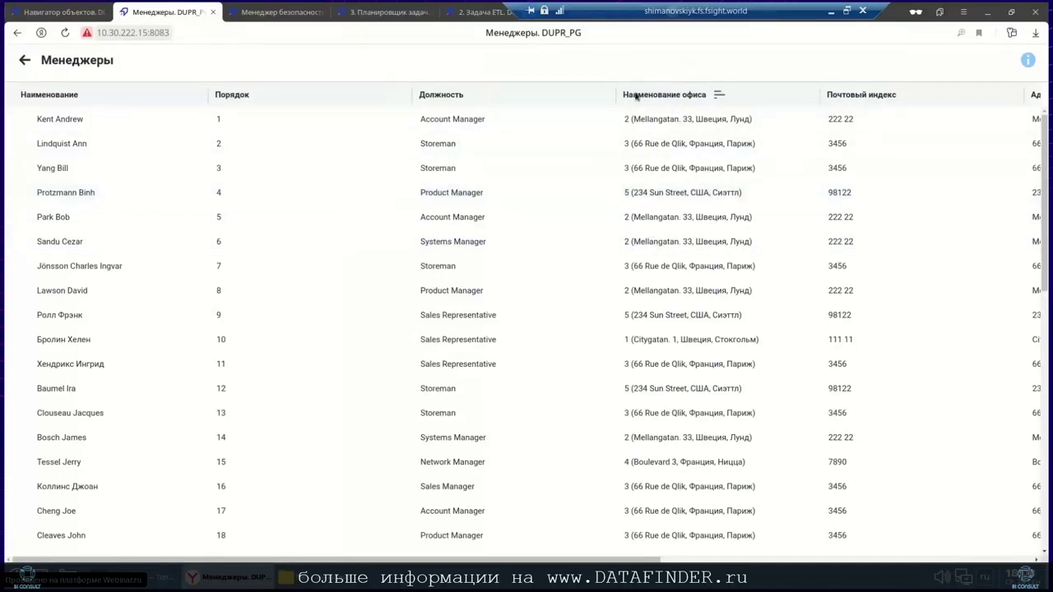
left_click(718, 94)
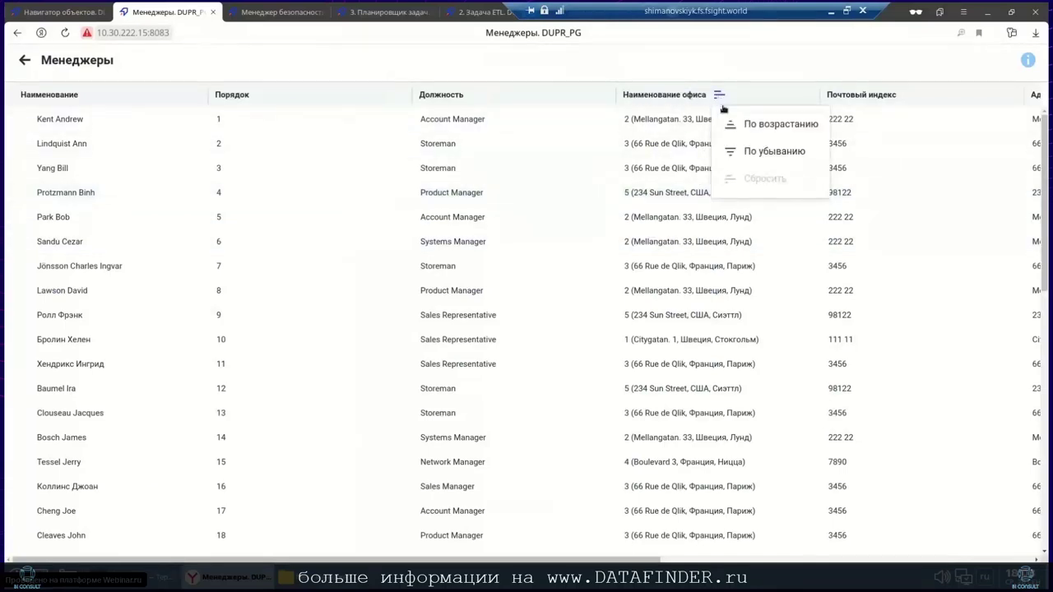
left_click(738, 124)
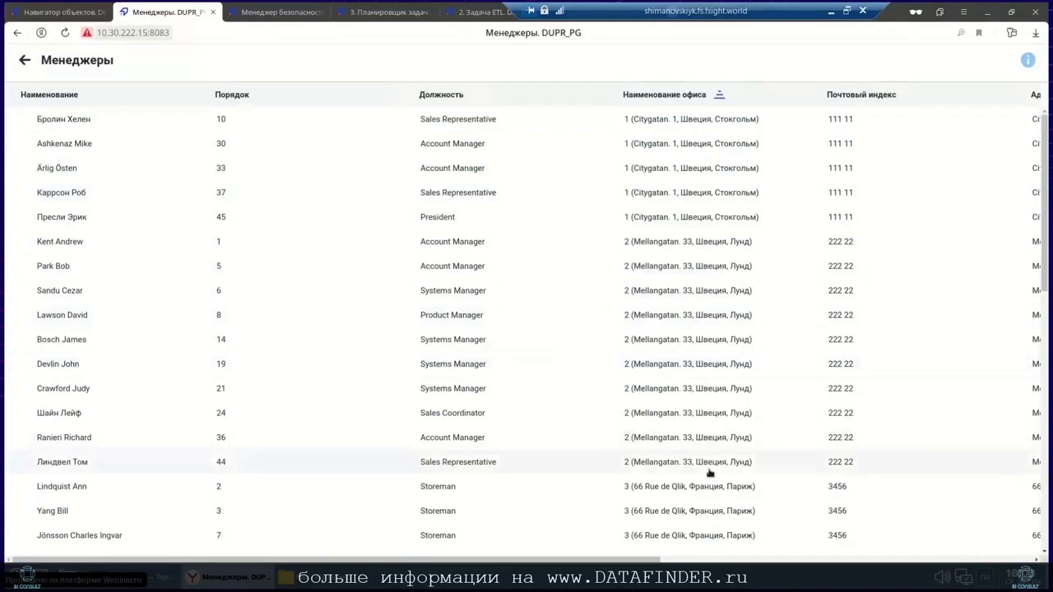
left_click_drag(1047, 234, 1047, 429)
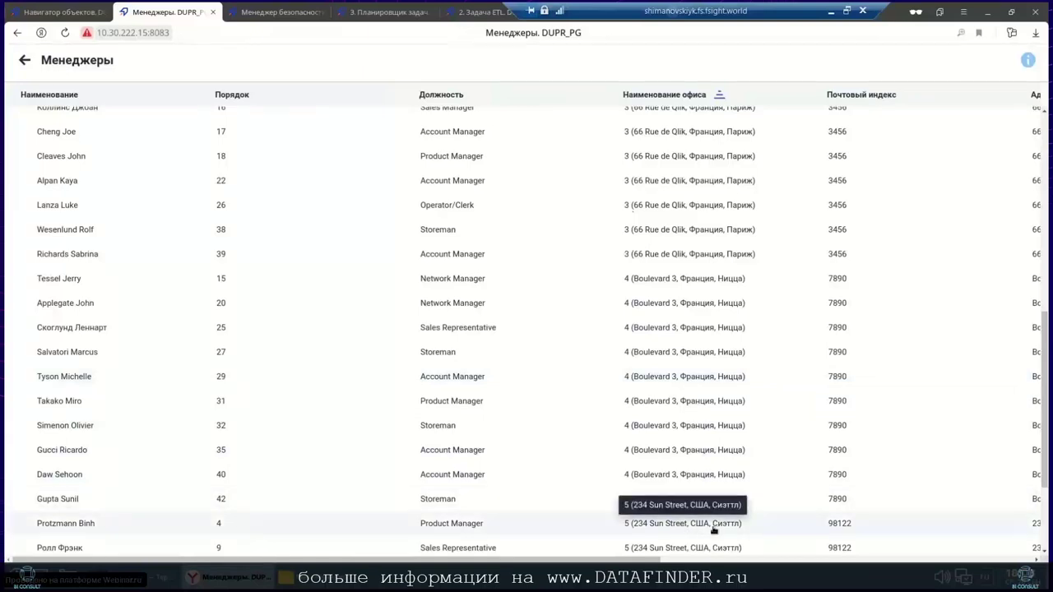
left_click_drag(1048, 358, 1045, 423)
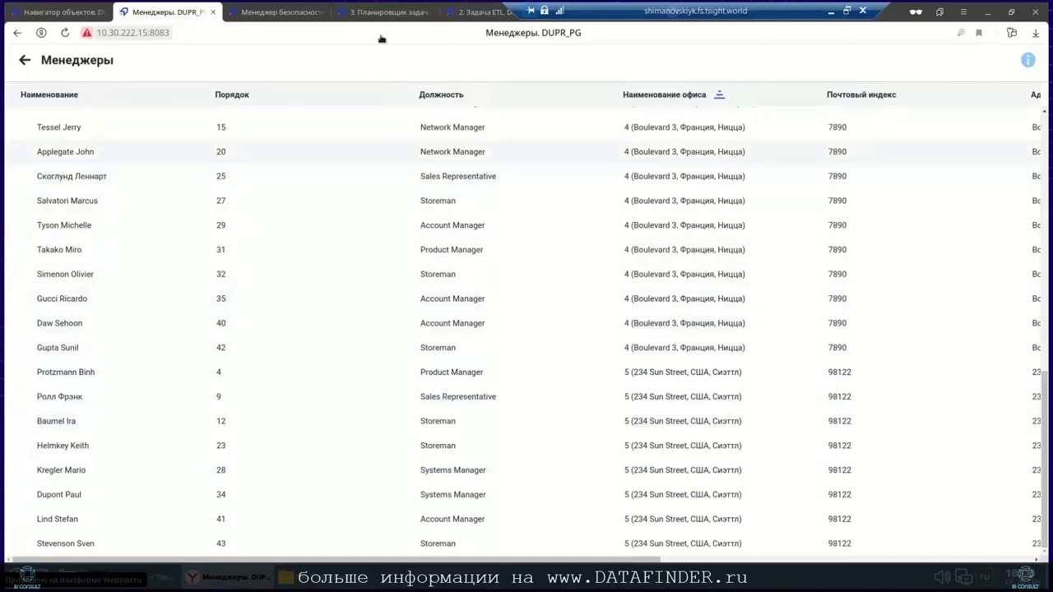
Close the security manager, task scheduler, ETL task and extra object navigator pages, keeping the "Менеджеры" directory open.
left_click(297, 12)
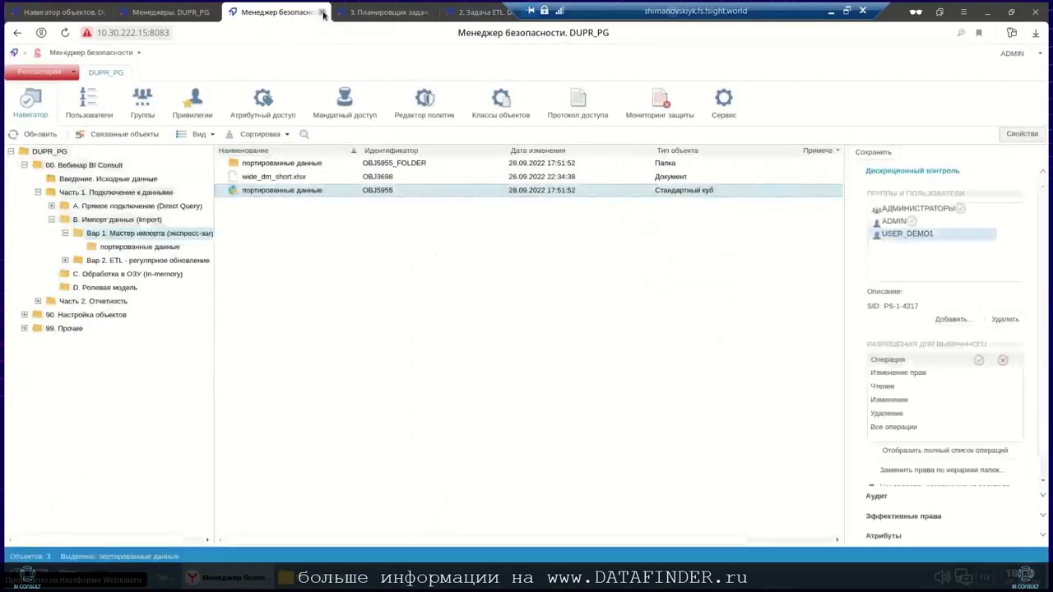
left_click(321, 12)
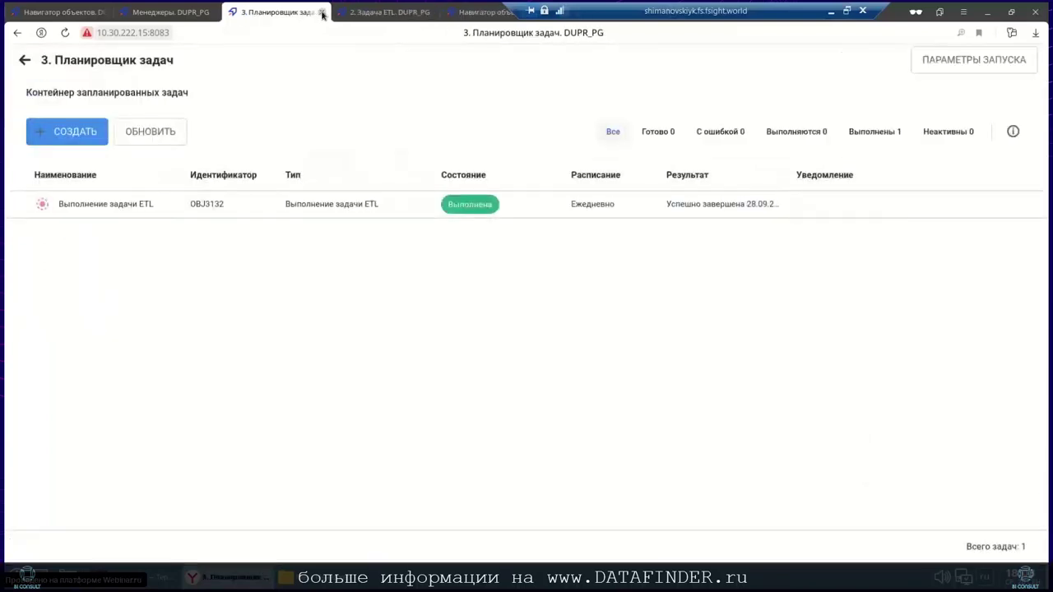
left_click(322, 12)
left_click(322, 12)
left_click(322, 12)
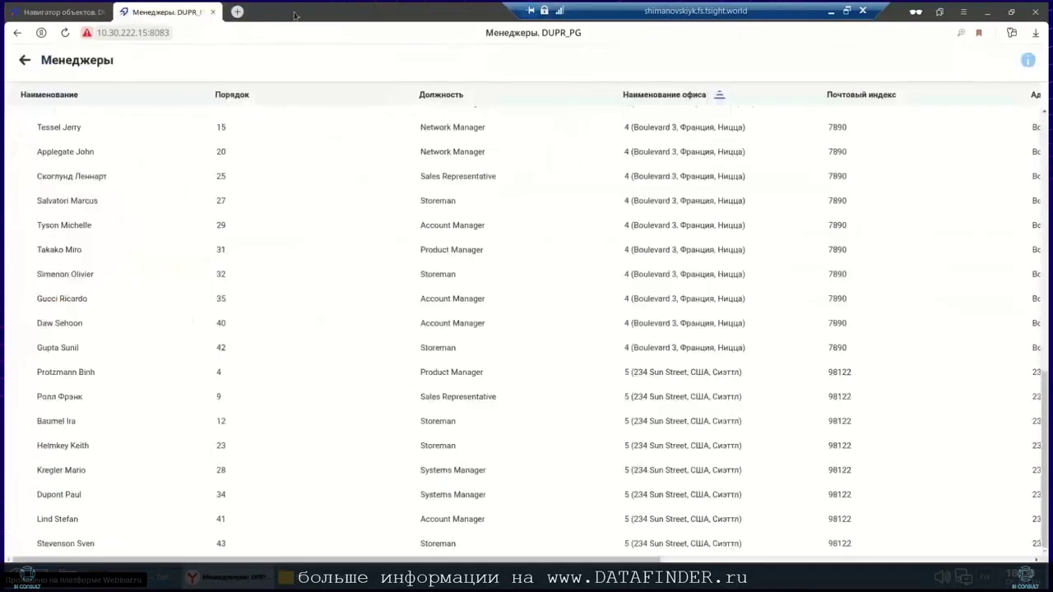
Copy the "Менеджеры" directory's web address and open it in a new browser tab.
left_click(189, 36)
key("ctrl+c")
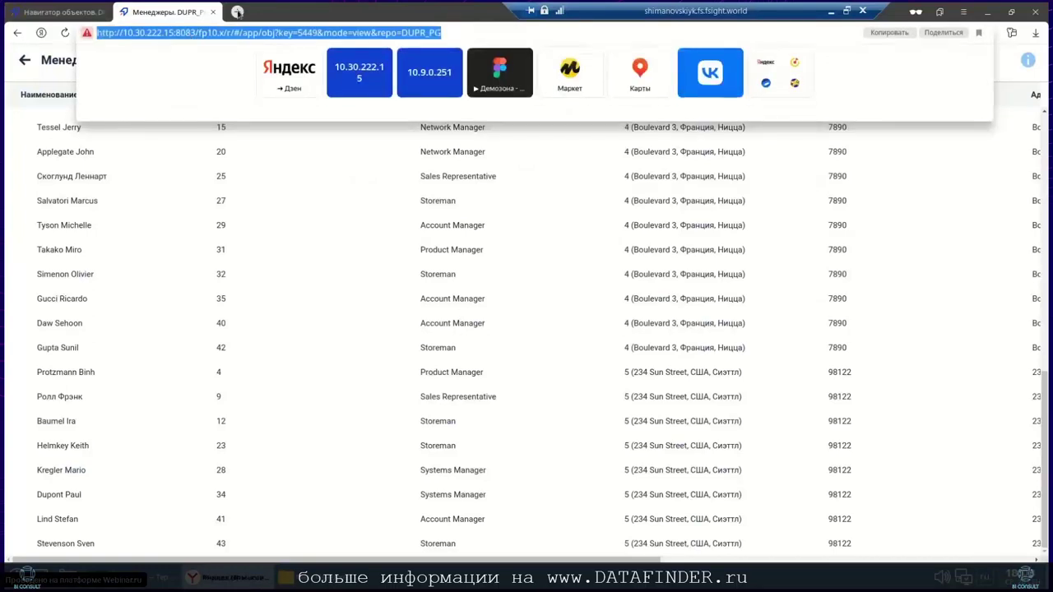
left_click(237, 12)
key("ctrl+v")
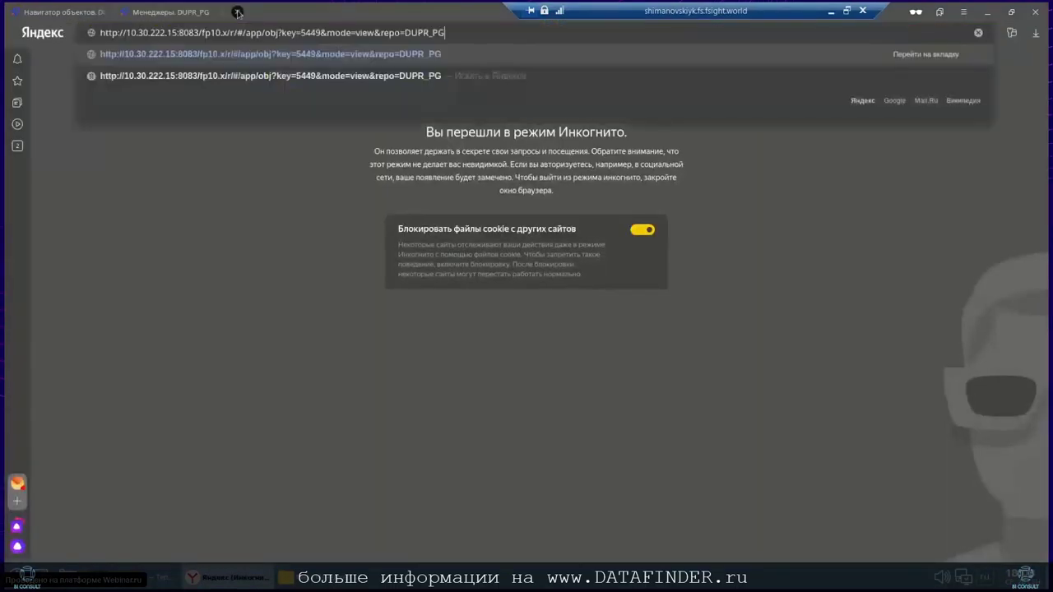
left_click(372, 82)
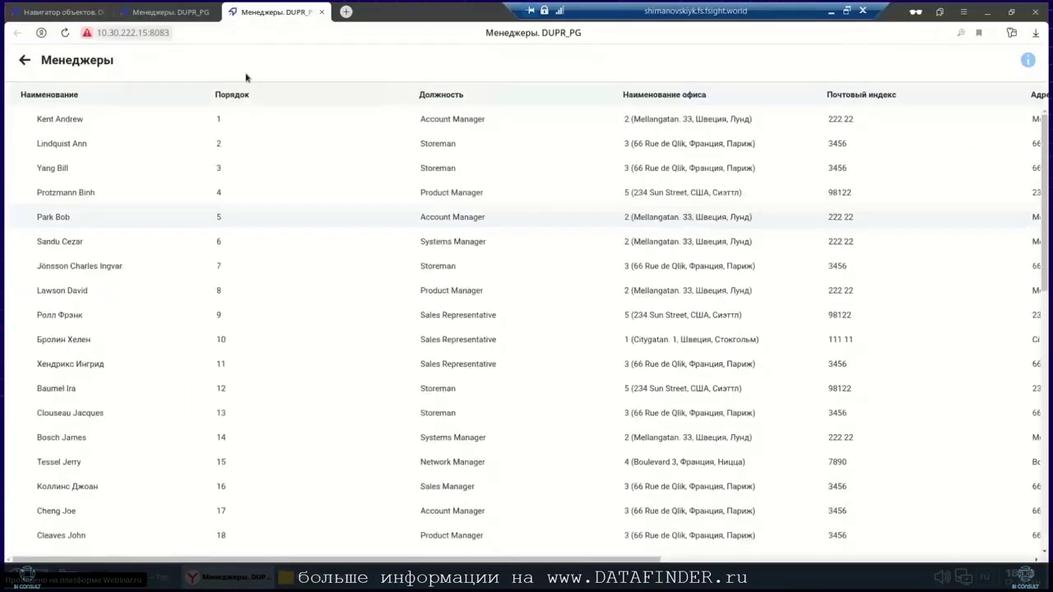
Copy the object navigator's web address and load it in the new tab in place of the duplicate "Менеджеры" page.
left_click(80, 14)
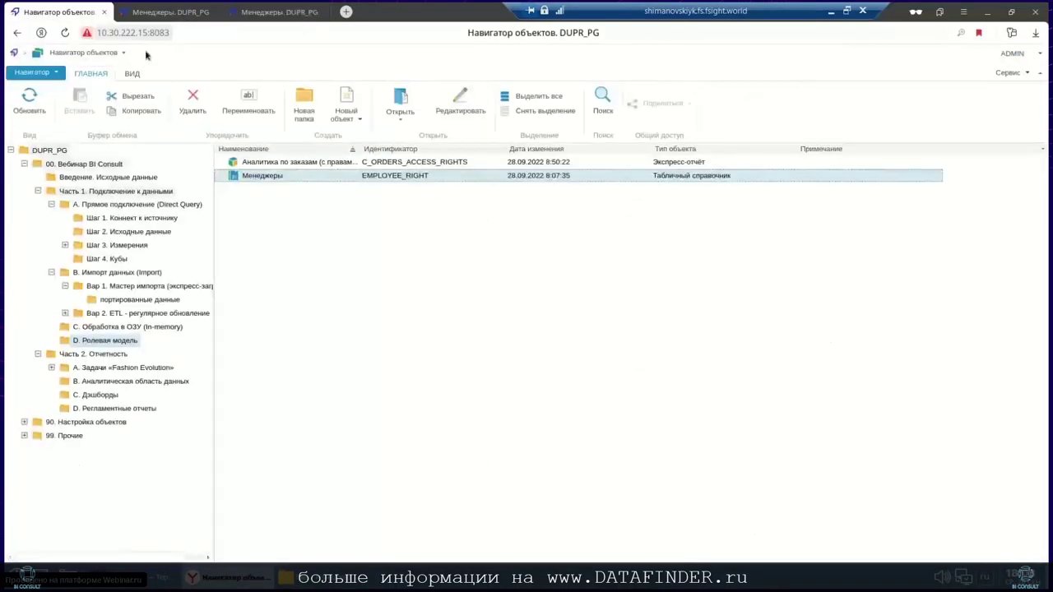
left_click(200, 33)
key("ctrl+c")
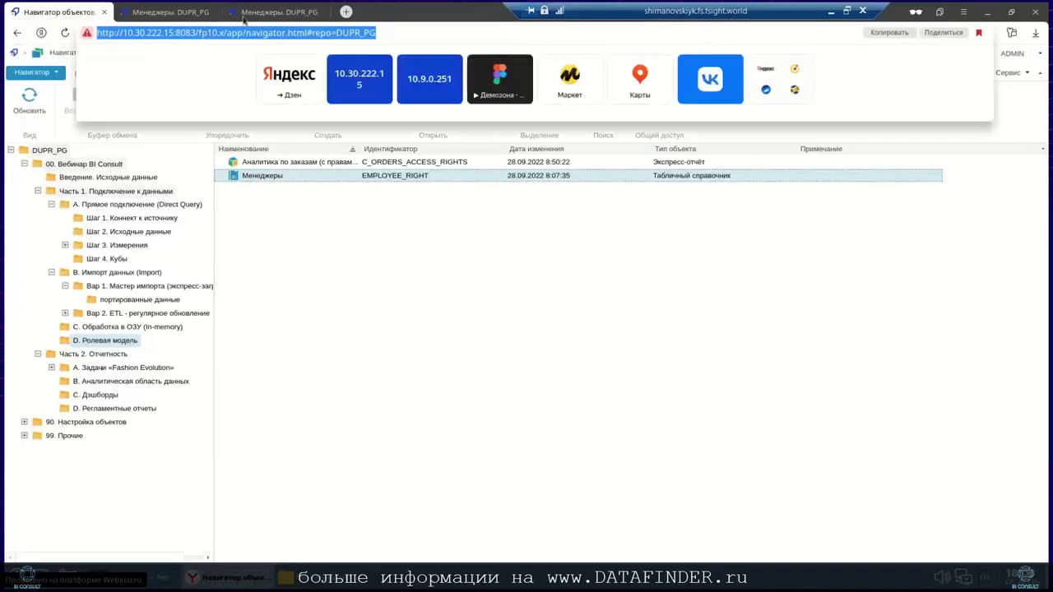
left_click(244, 15)
left_click(243, 38)
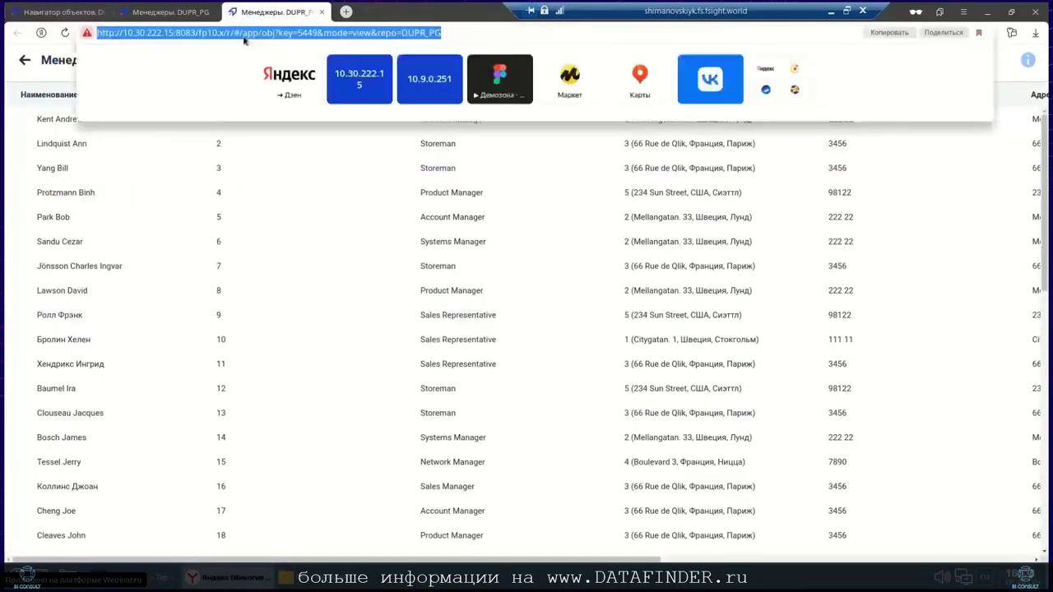
key("ctrl+v")
key("Return")
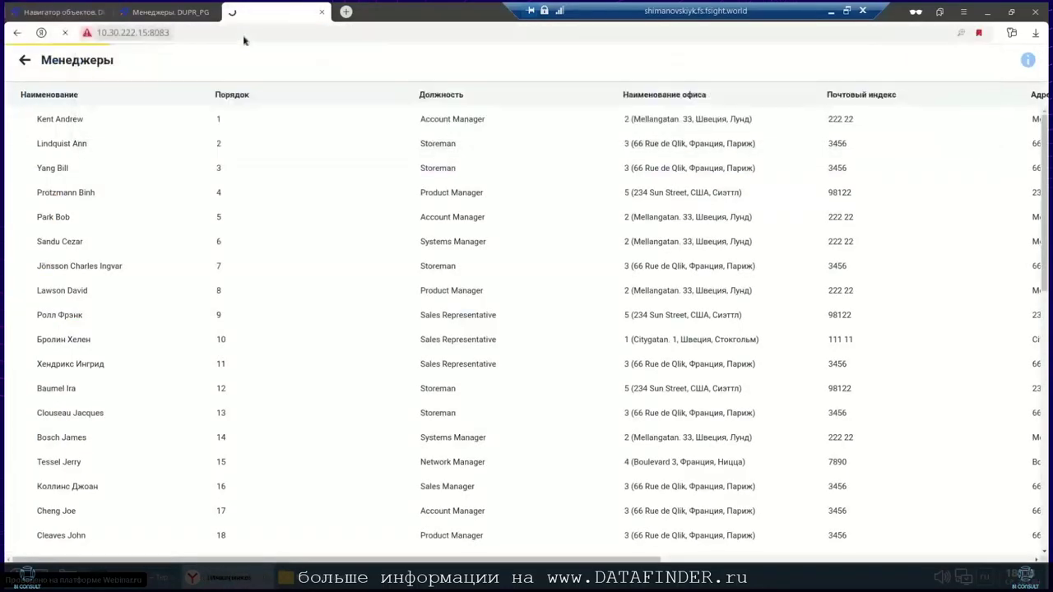
Sign in to the DUPR_PG repository as user_demo1, entering the account password.
type("user_demo1")
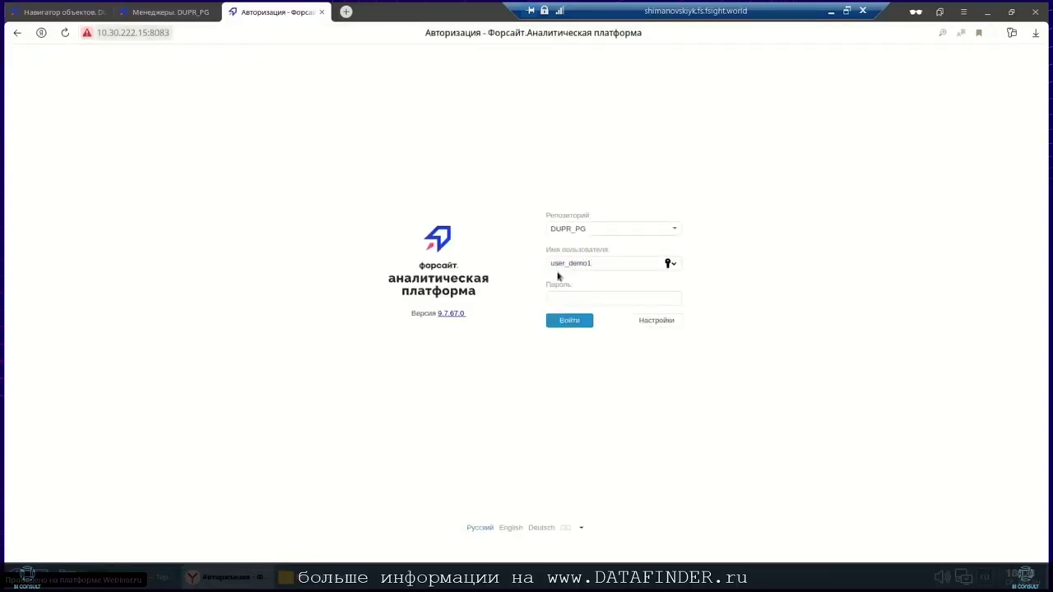
key("Tab")
type("****")
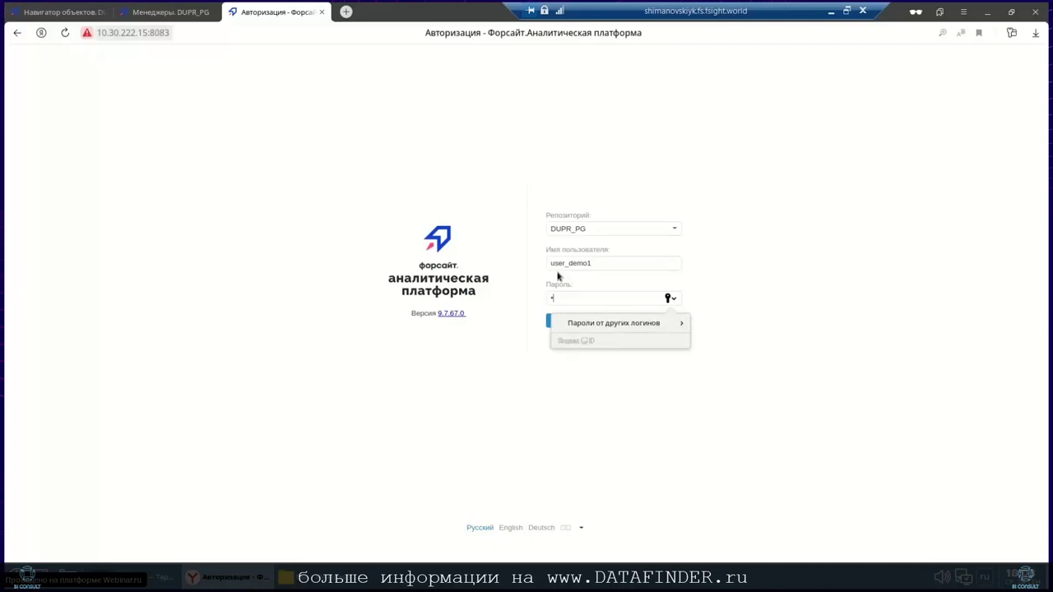
key("Return")
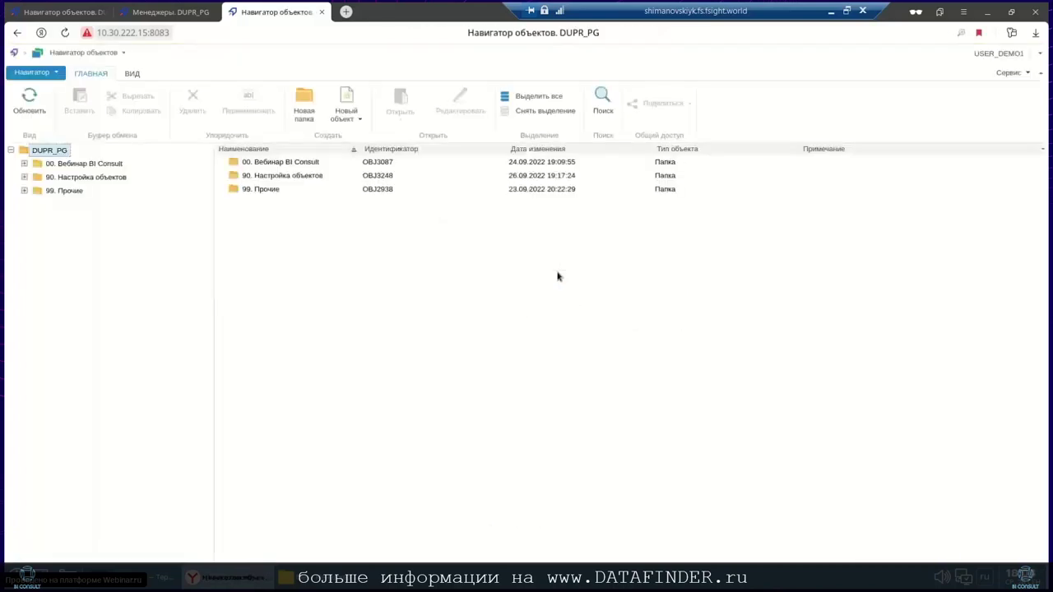
Open the "Менеджеры" directory from the "D. Ролевая модель" folder under "Часть 1. Подключение к данными".
left_click(24, 164)
left_click(37, 191)
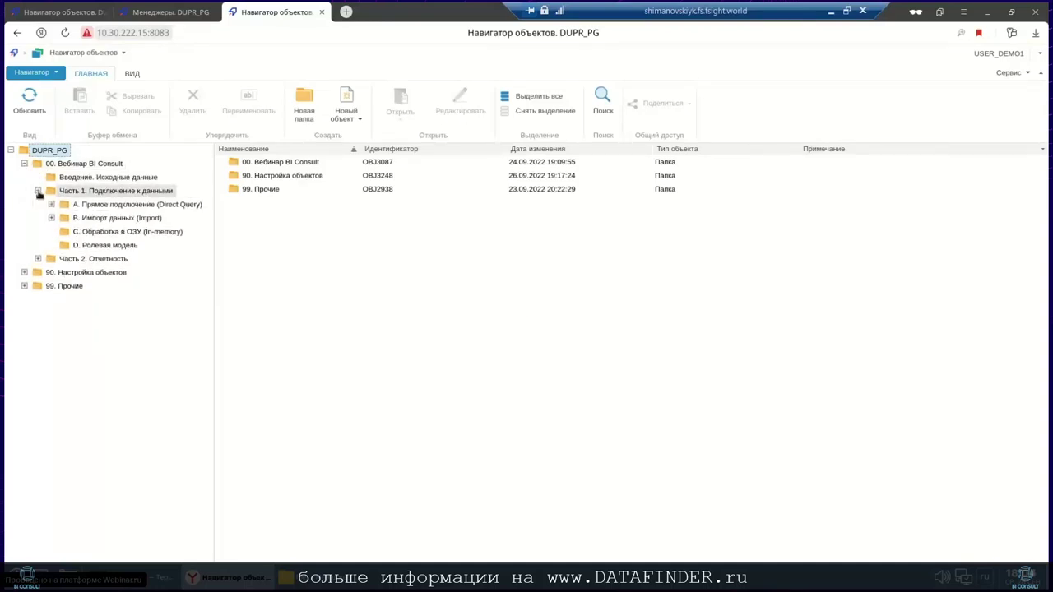
left_click(90, 245)
left_click(270, 175)
right_click(272, 176)
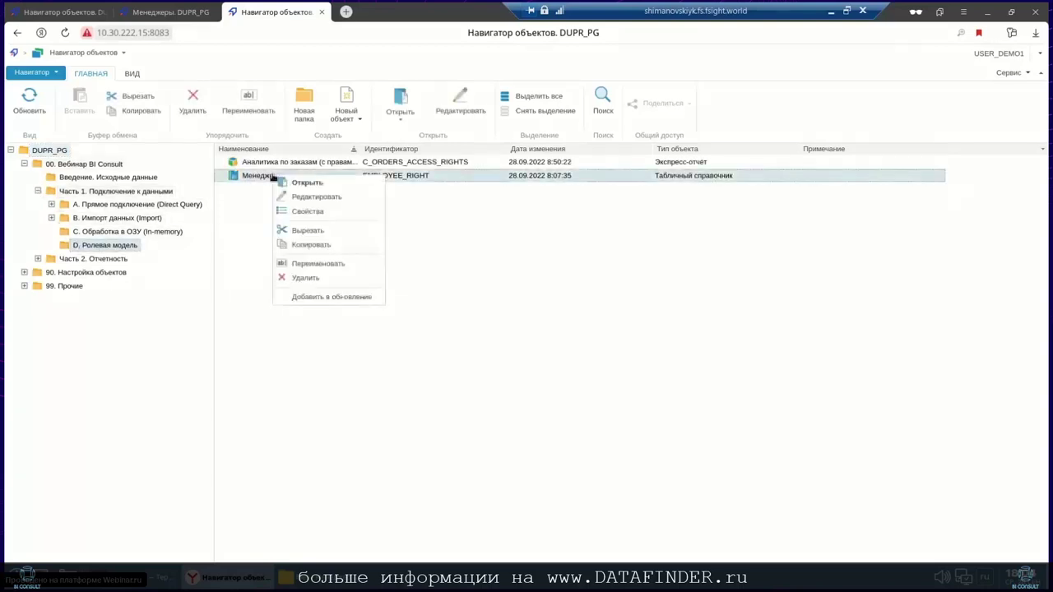
left_click(302, 183)
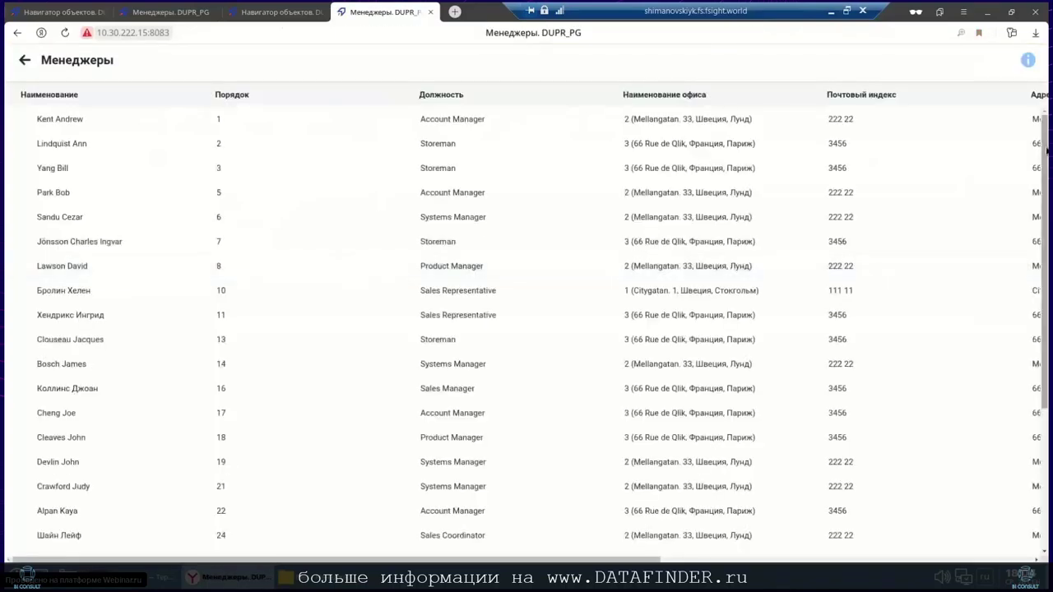
Sort the demo user's "Менеджеры" directory ascending by "Наименование офиса" and review the offices it lists.
mouse_move(1044, 150)
left_mouse_down()
mouse_move(1043, 279)
mouse_move(1043, 148)
left_mouse_up()
left_click(720, 95)
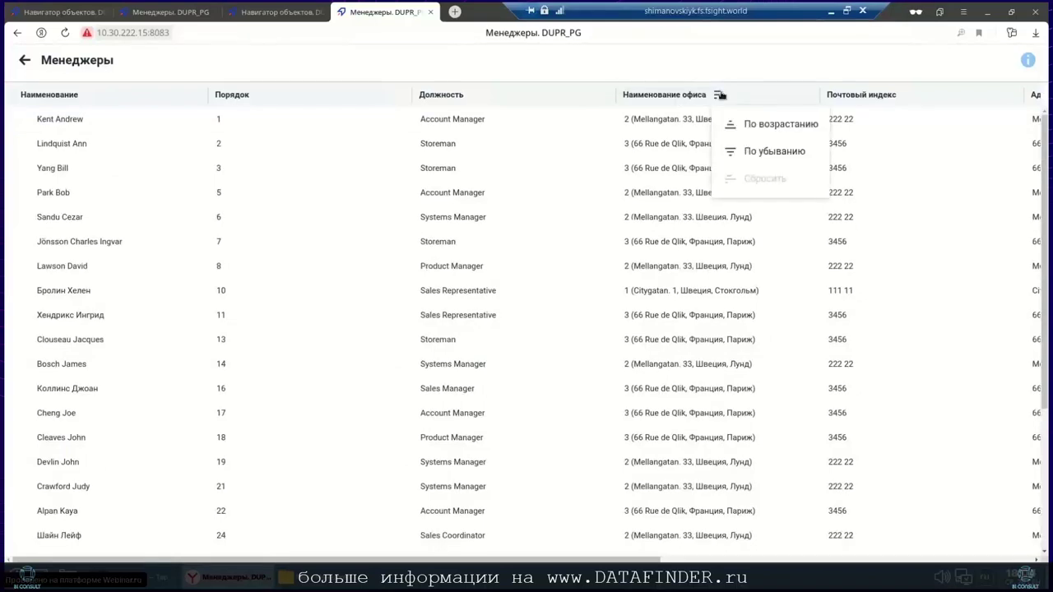
left_click(731, 124)
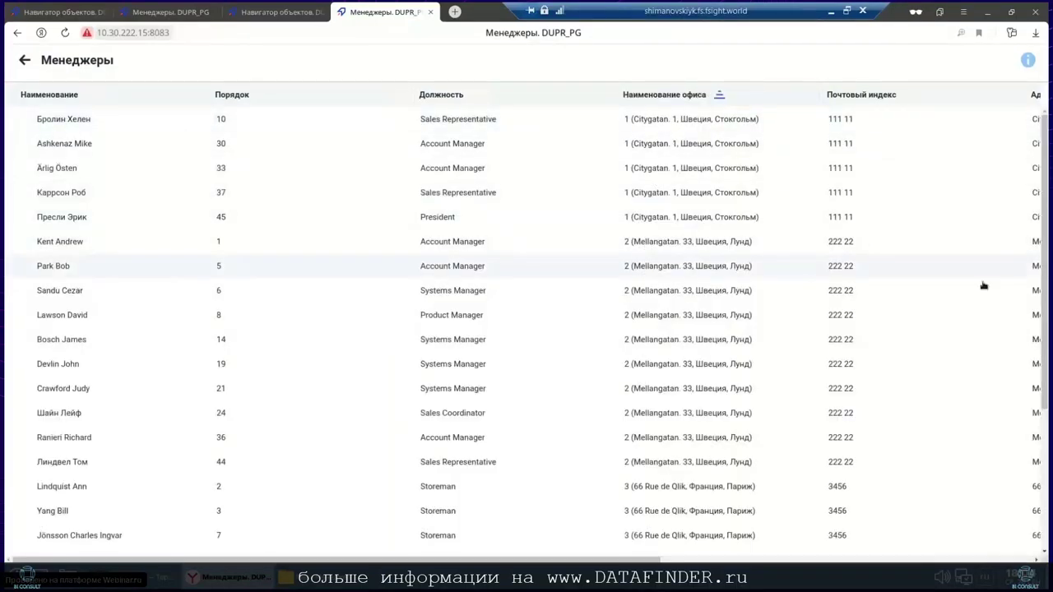
left_click_drag(1046, 287, 1046, 424)
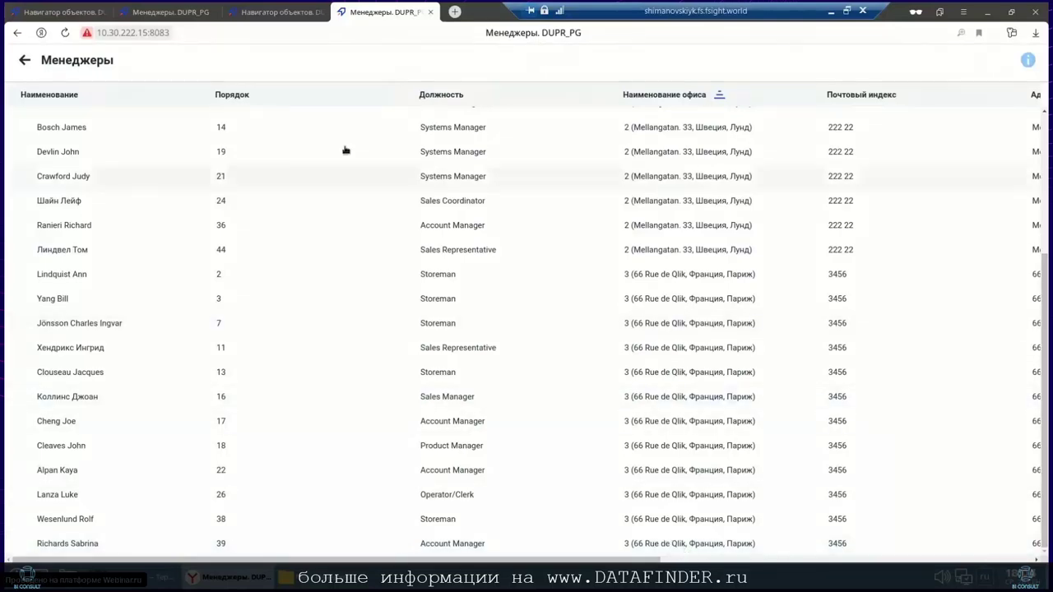
Return to the demo user's object navigator and open the express report "Аналитика по заказам (с правами доступа)".
left_click(275, 14)
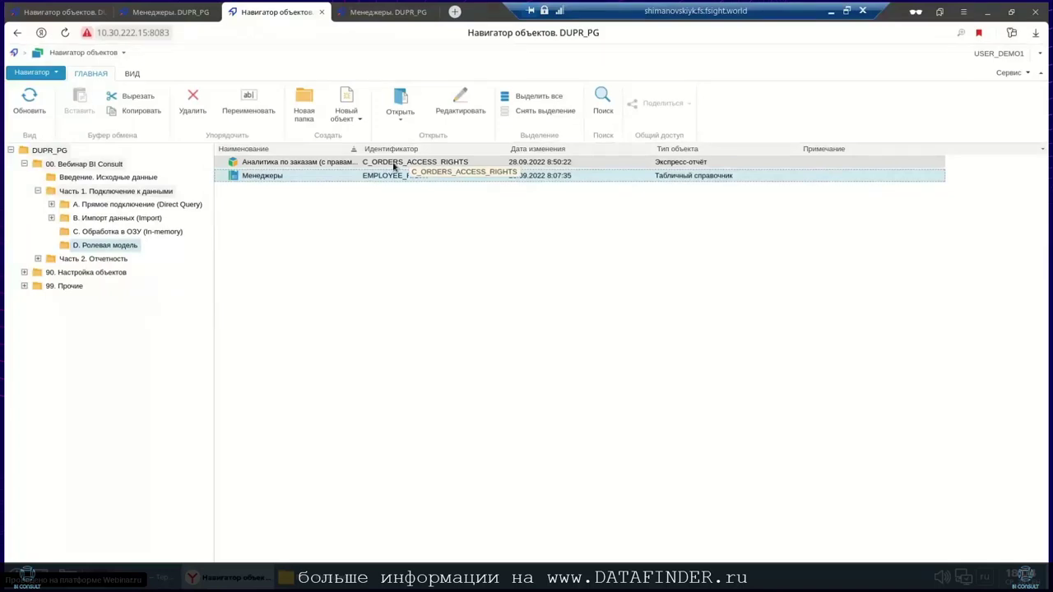
right_click(338, 167)
left_click(356, 171)
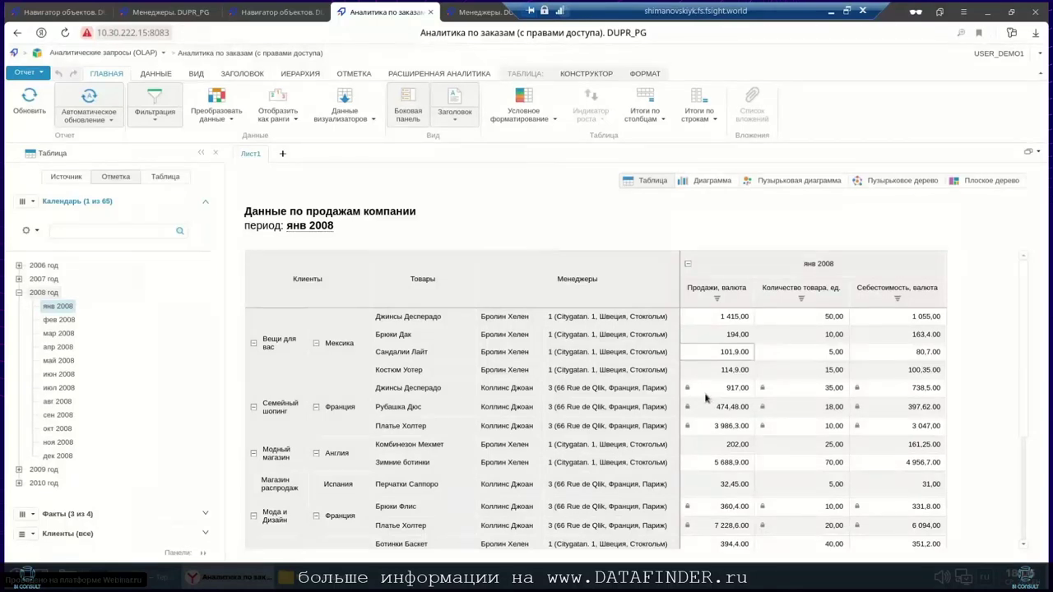
Inspect the locked Paris office cells and check that the first Stockholm "Продажи, валюта" cell opens for editing, leaving its value alone.
left_click_drag(717, 393, 877, 424)
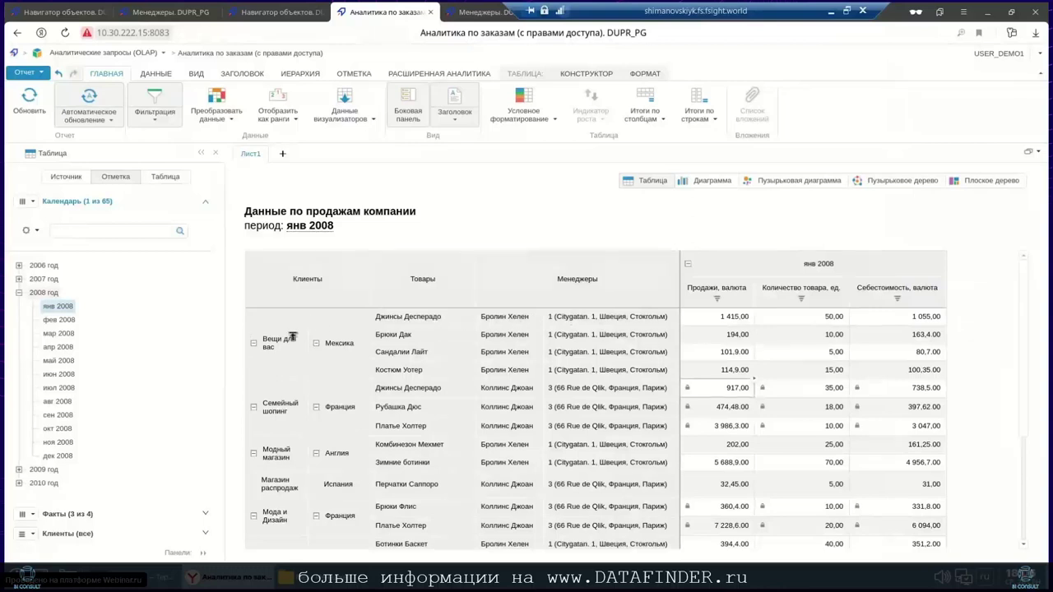
double_click(715, 316)
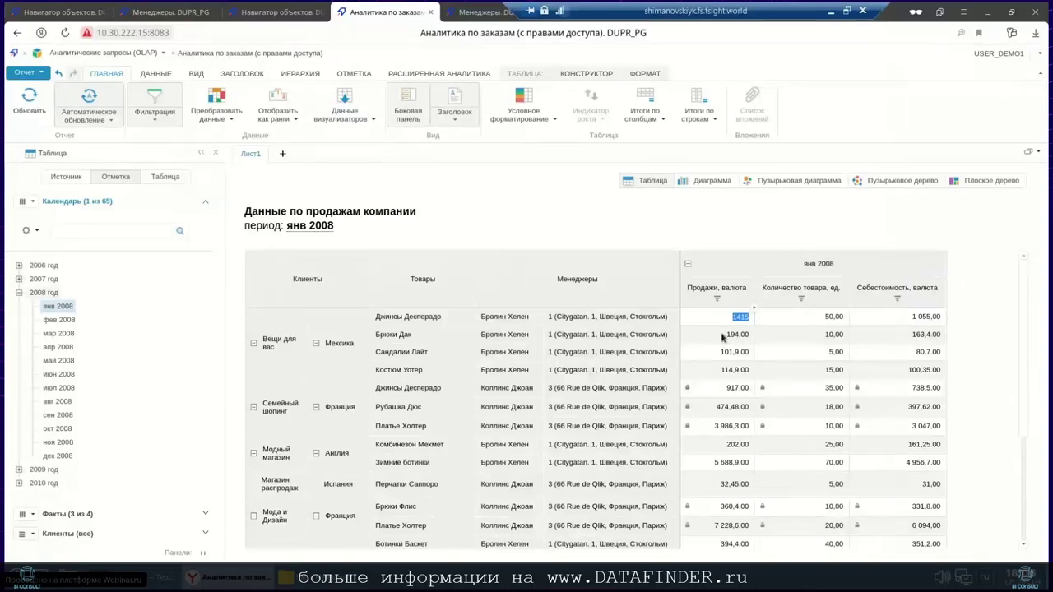
left_click(722, 335)
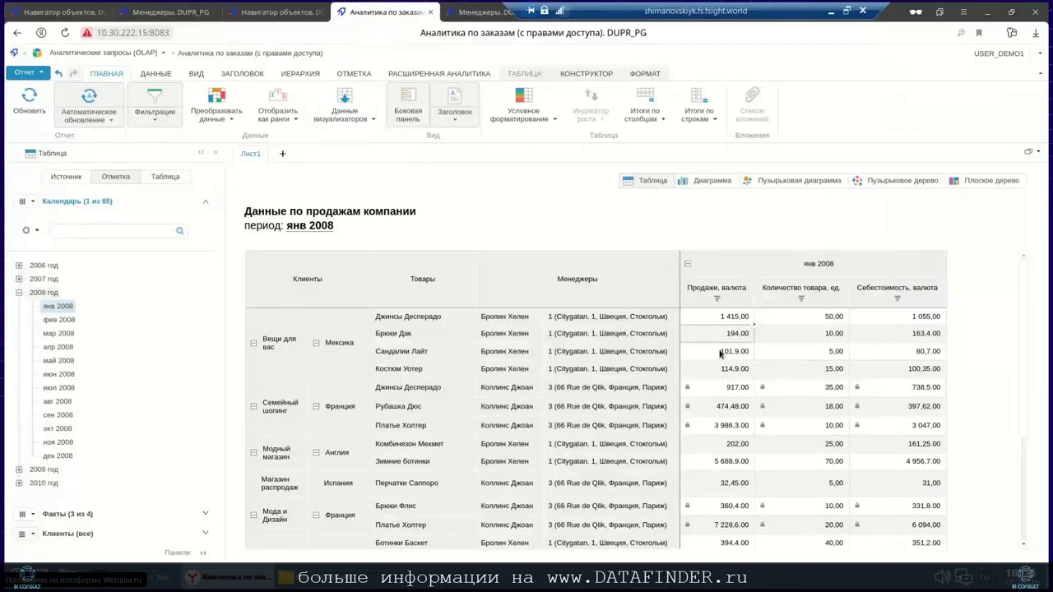
double_click(704, 320)
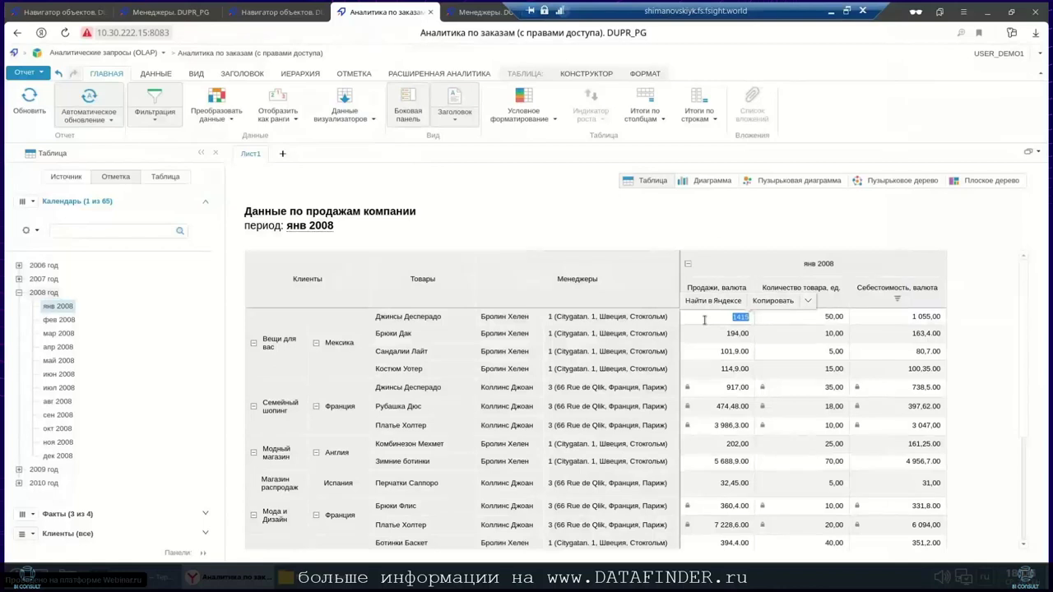
left_click(695, 388)
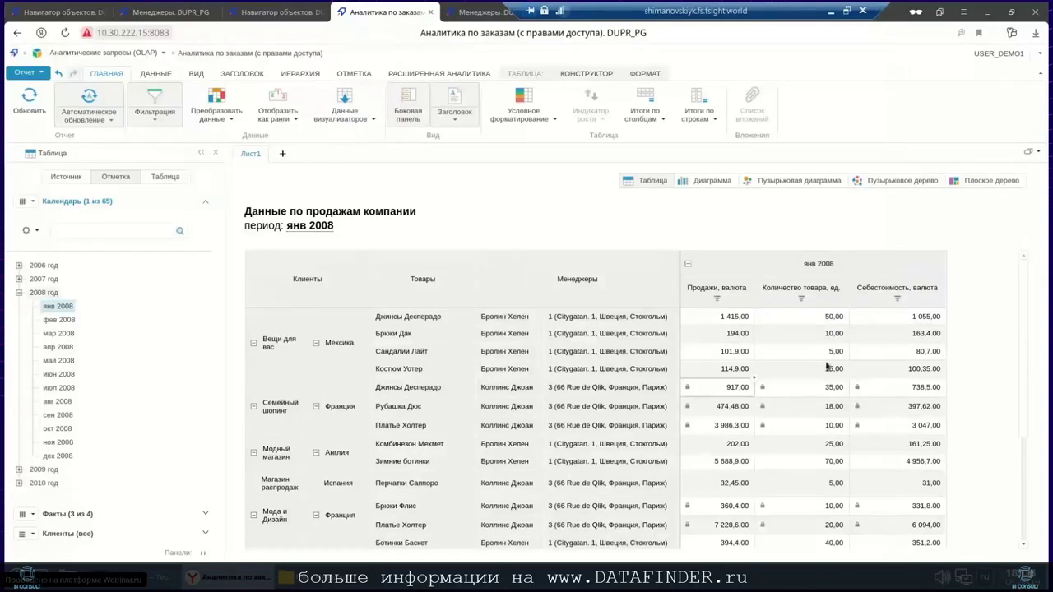
Compare the unlocked Stockholm office cells with the locked Paris office cells across the sales, quantity and cost columns.
left_click(707, 369)
left_click_drag(786, 365, 925, 316)
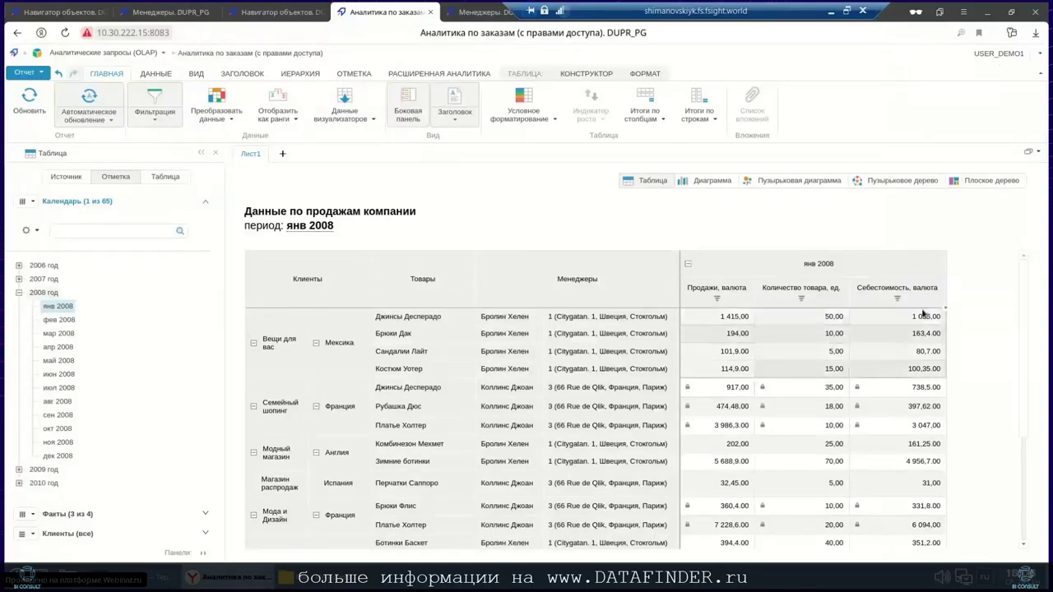
left_click(695, 391)
left_click_drag(717, 399, 888, 428)
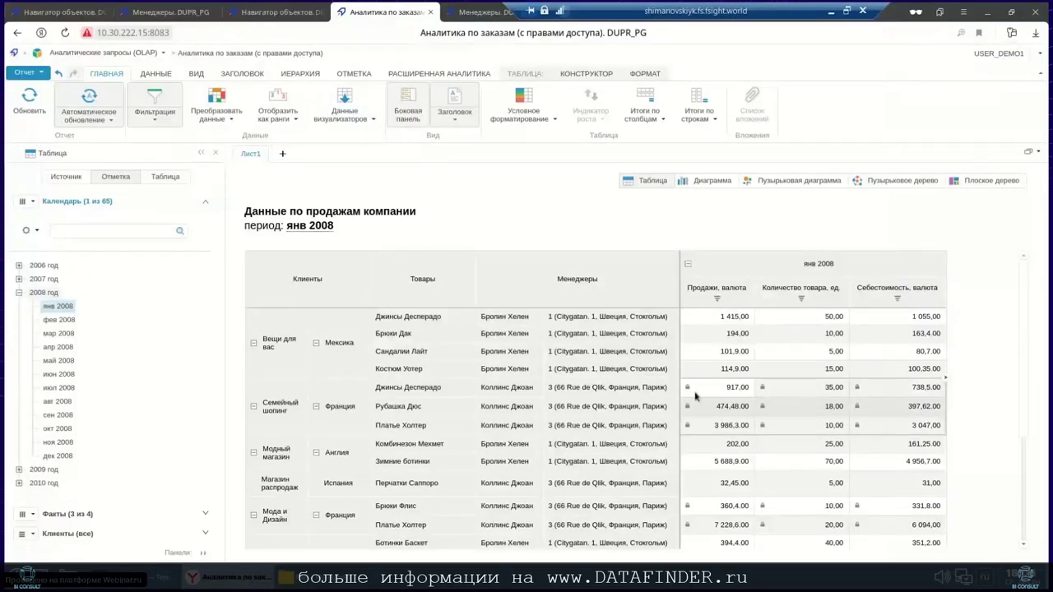
left_click(721, 370)
left_click(792, 351)
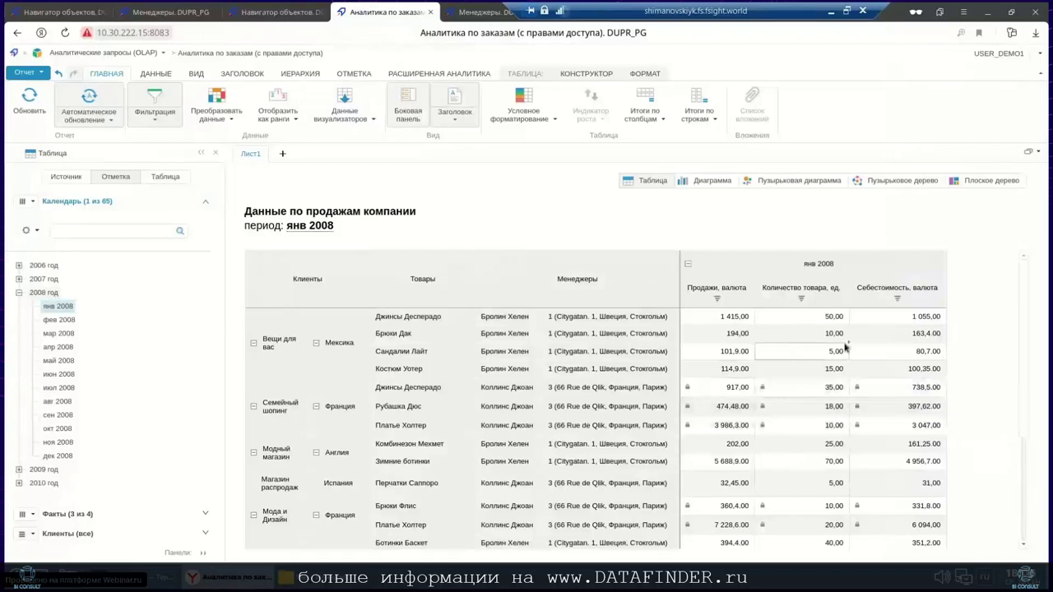
left_click(878, 335)
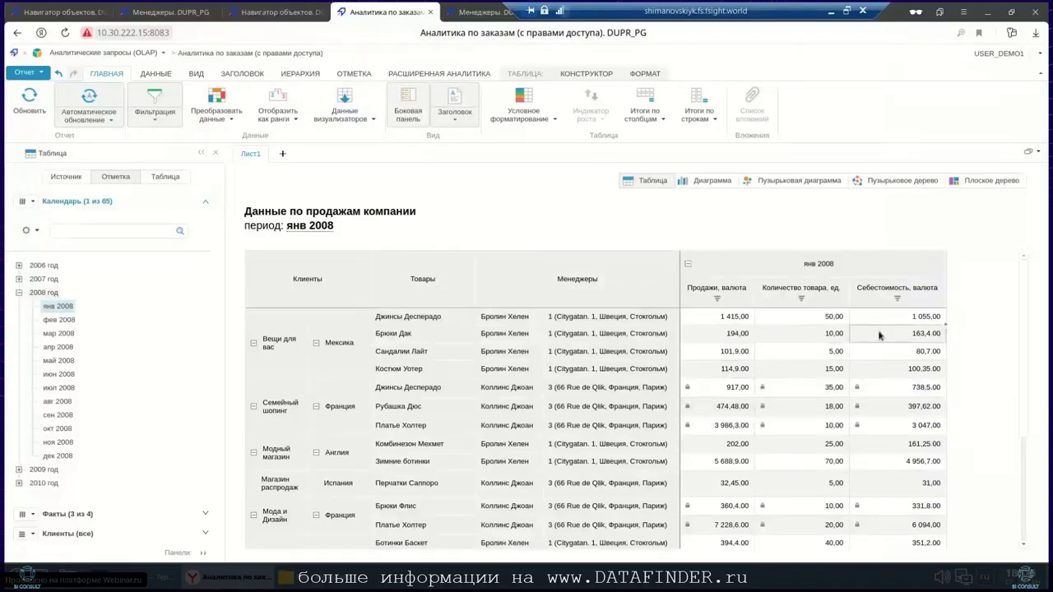
left_click(804, 355)
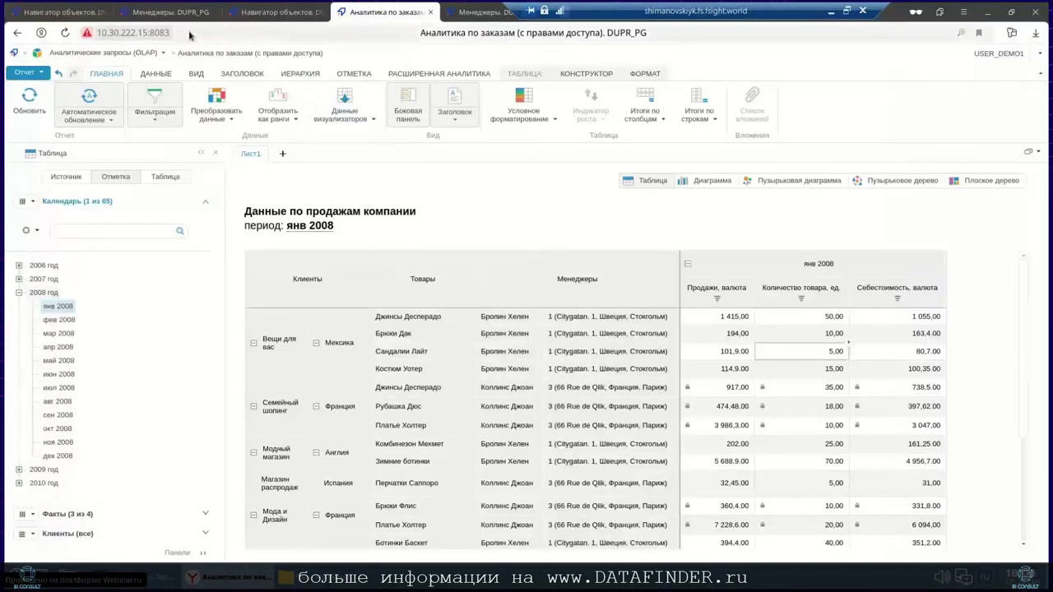
In the administrator's object navigator, save "Задание для Конкурса приложений" from "Введение. Исходные данные" to a file and open it in LibreOffice Writer.
left_click(57, 11)
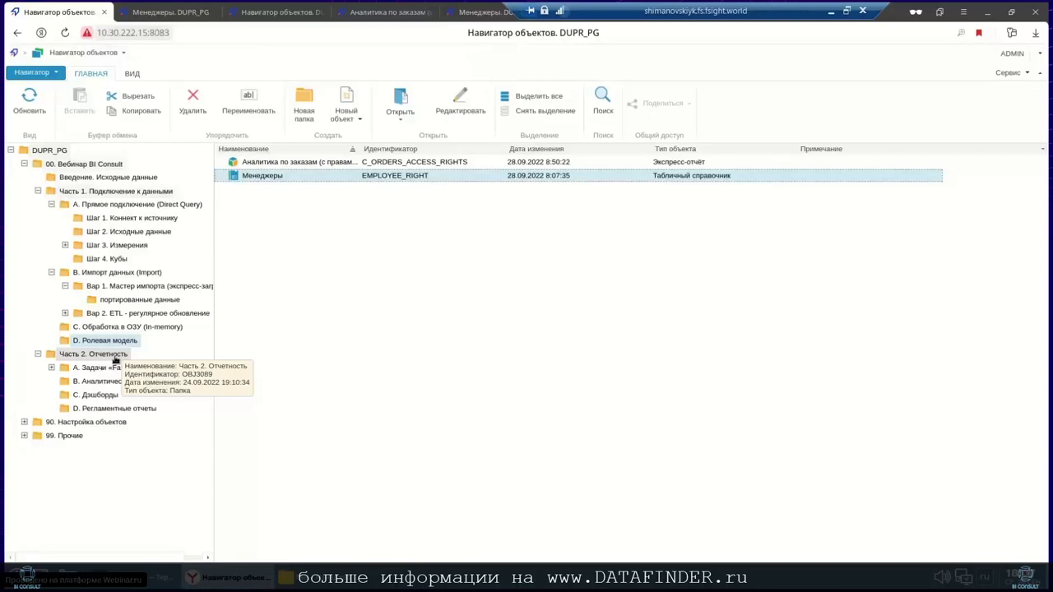
key("alt+Tab")
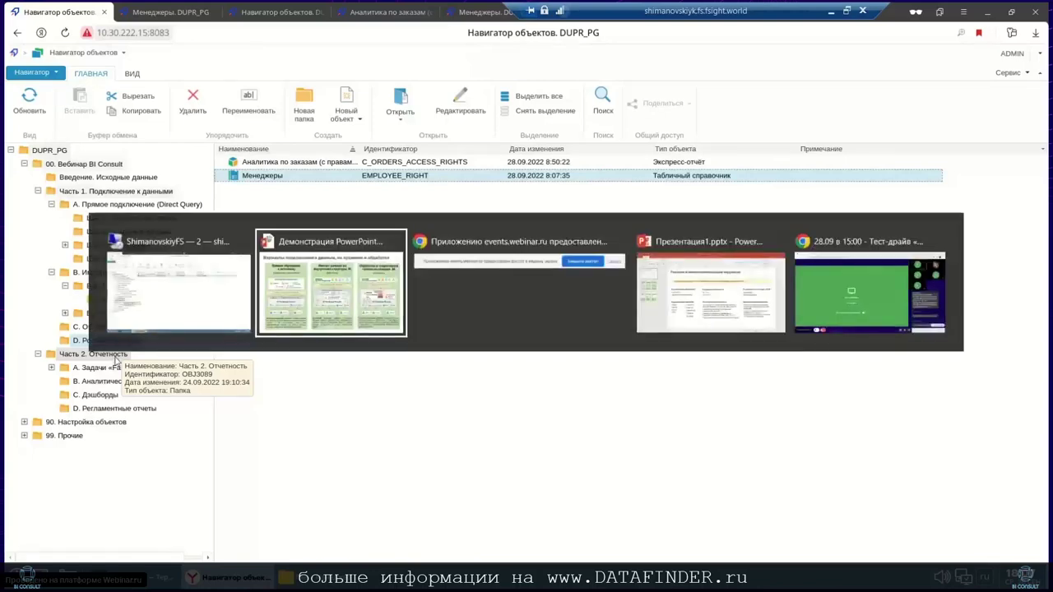
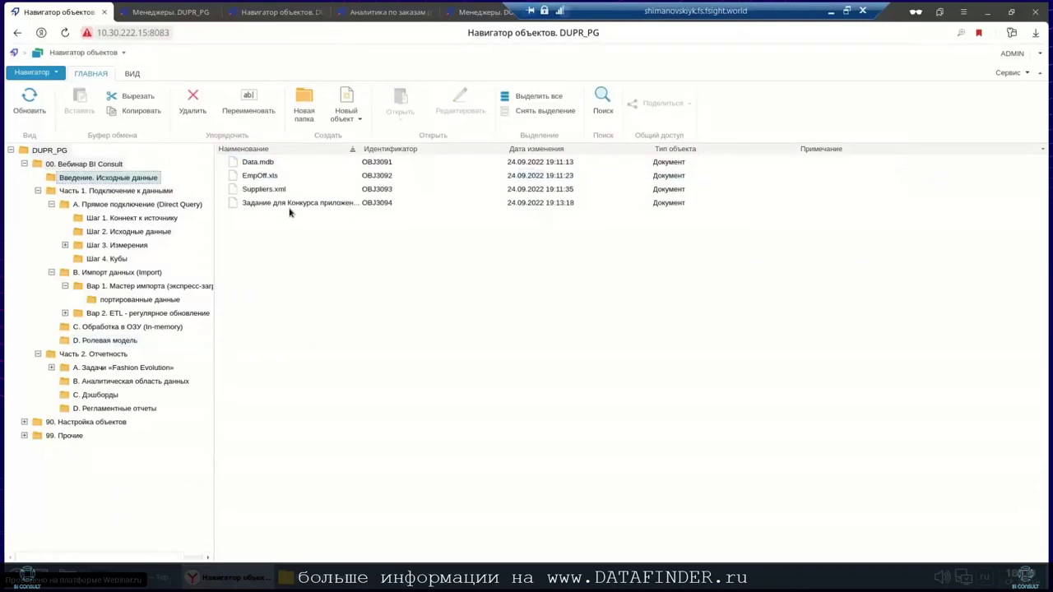
left_click(290, 208)
right_click(289, 210)
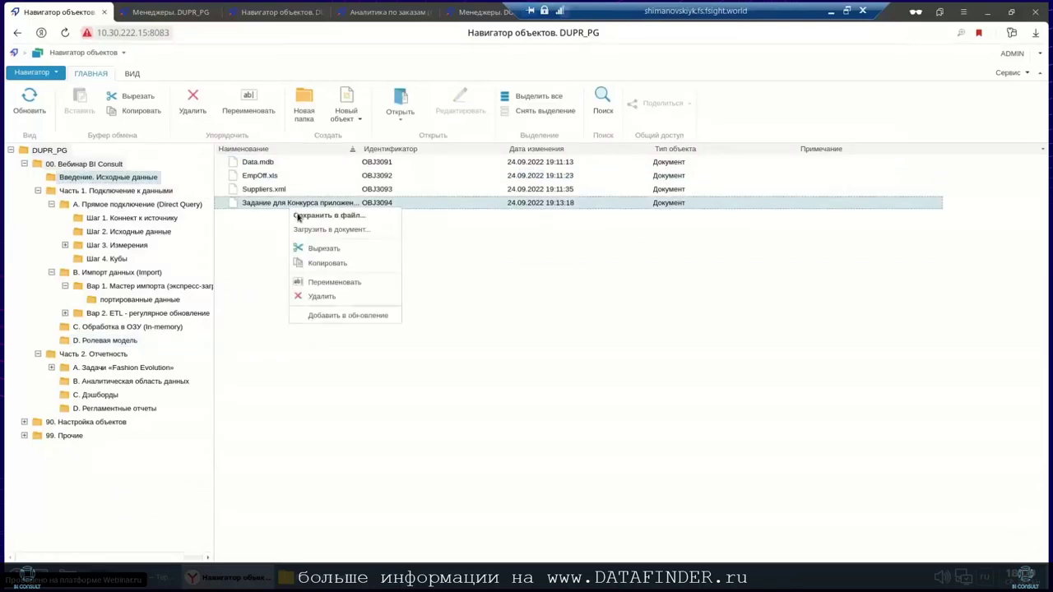
left_click(300, 218)
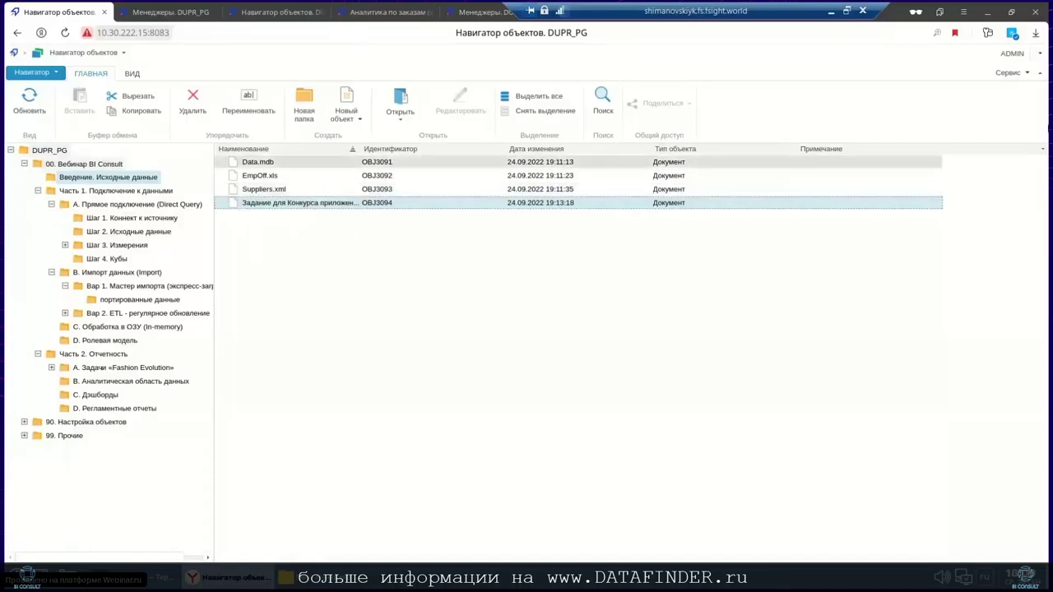
left_click(1035, 37)
left_click(954, 99)
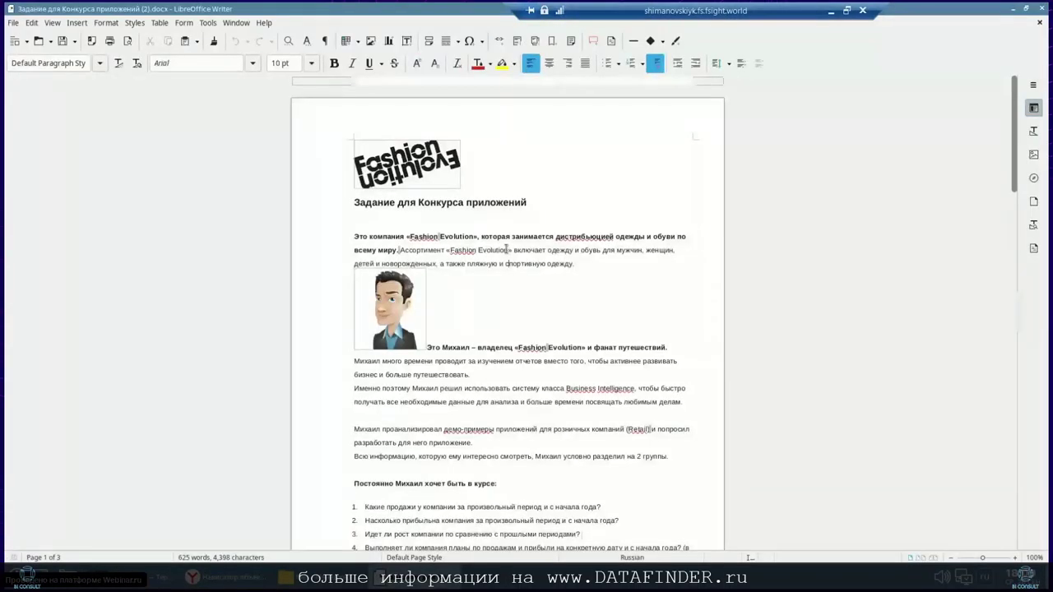
Read the task document's regular monitoring questions, detailed sales analysis questions and the bonus What-if analysis task.
key("Page_Down")
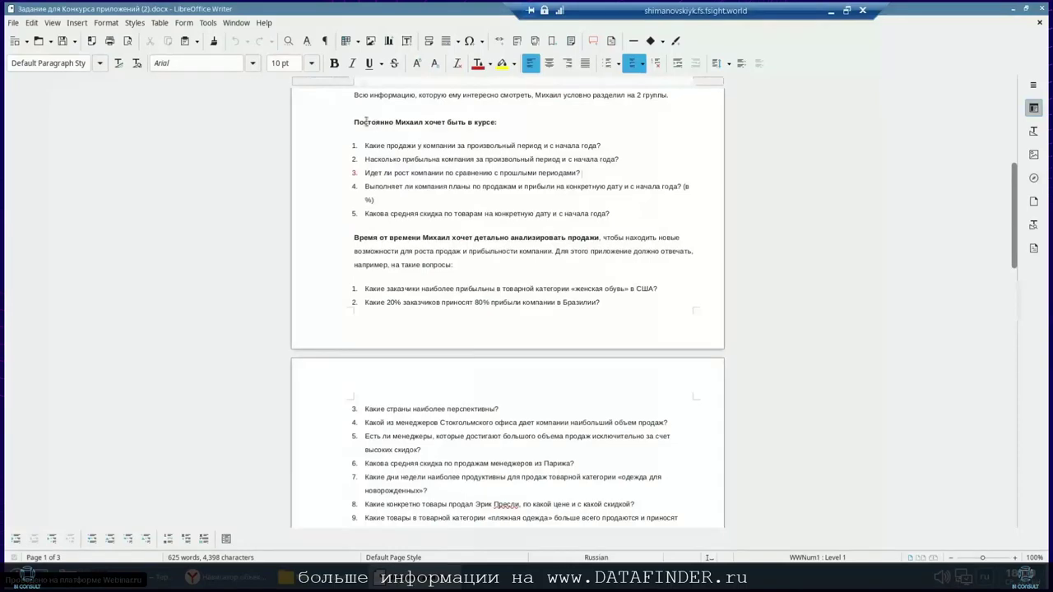
left_click_drag(364, 128, 624, 217)
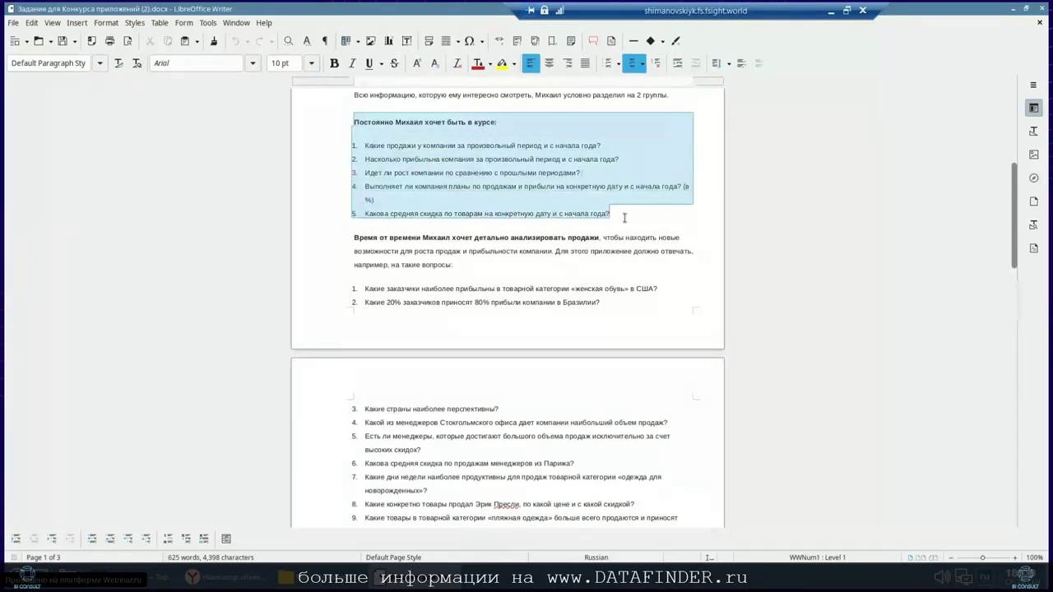
left_click(391, 237)
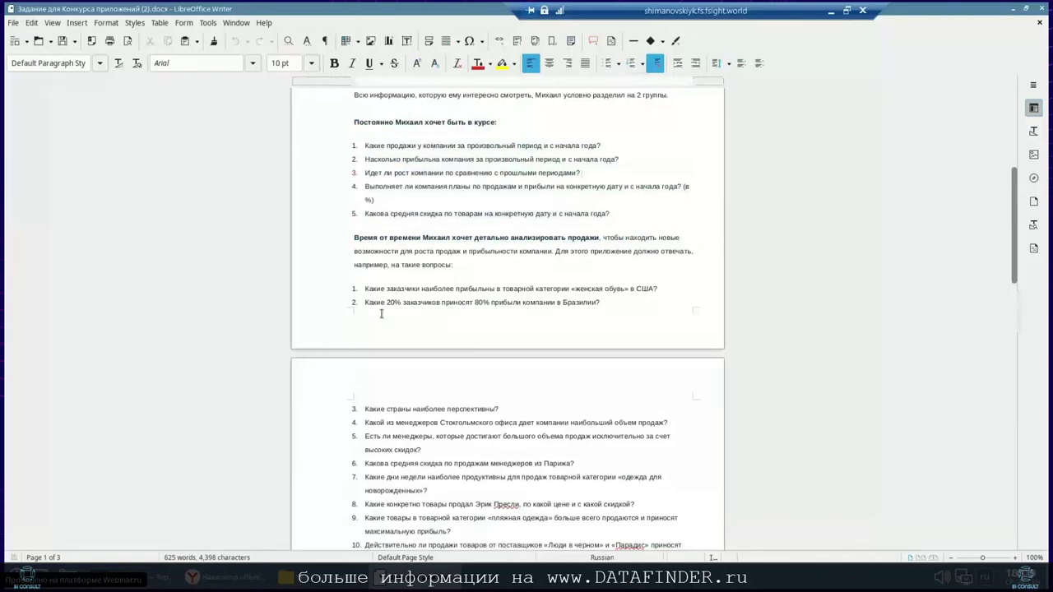
key("Down")
key("Down")
key("Down")
key("Down")
key("Down")
key("Down")
key("Down")
key("Down")
key("Down")
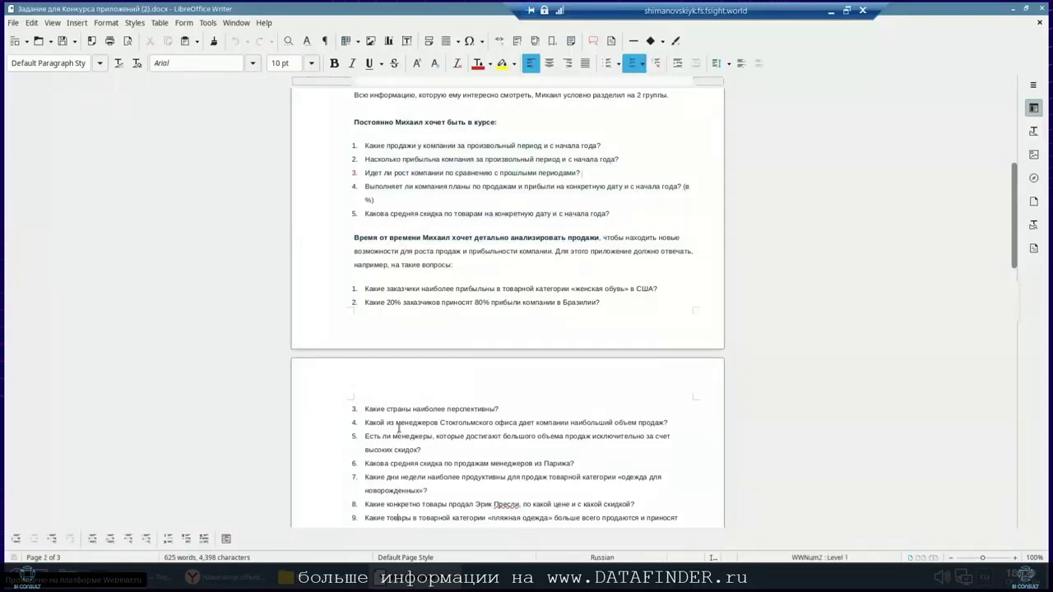
scroll(398, 427, "down", 3)
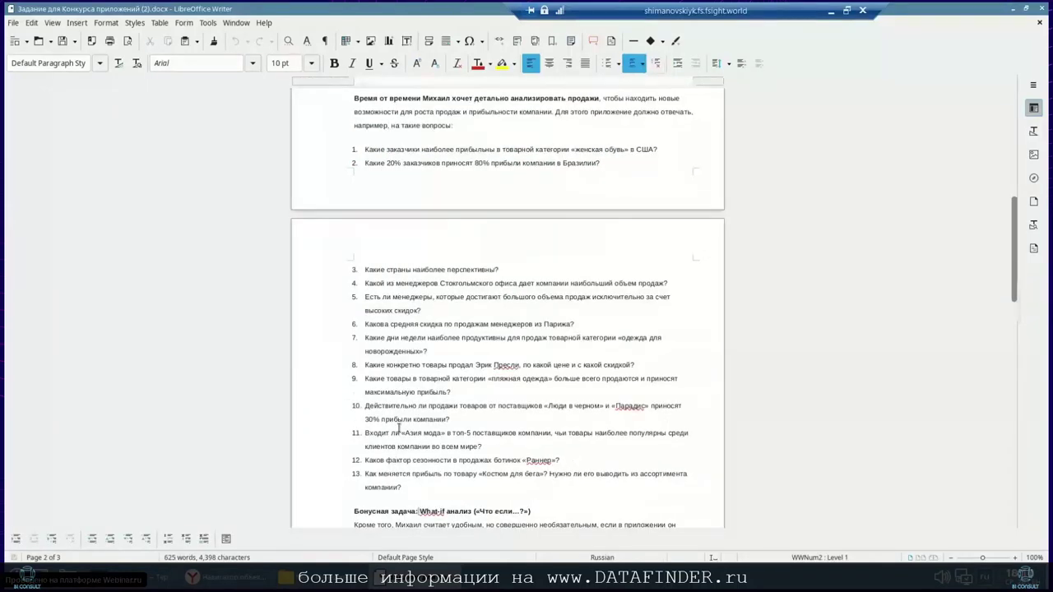
scroll(398, 427, "down", 3)
left_click(399, 427)
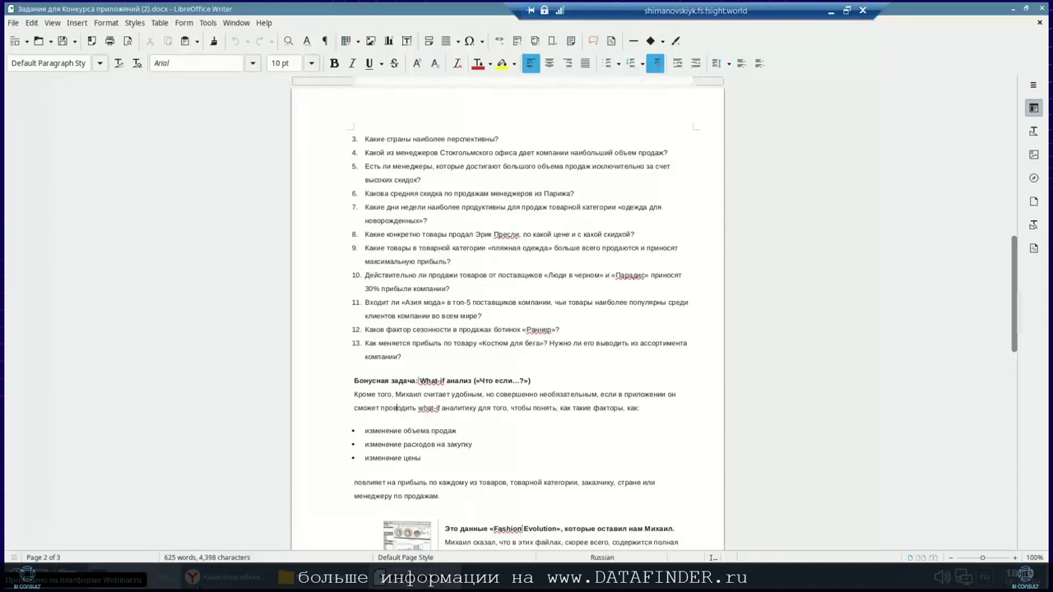
Switch back to the browser's object navigator and open the "A. Задачи «Fashion Evolution»" folder under "Часть 2. Отчетность".
left_click(226, 577)
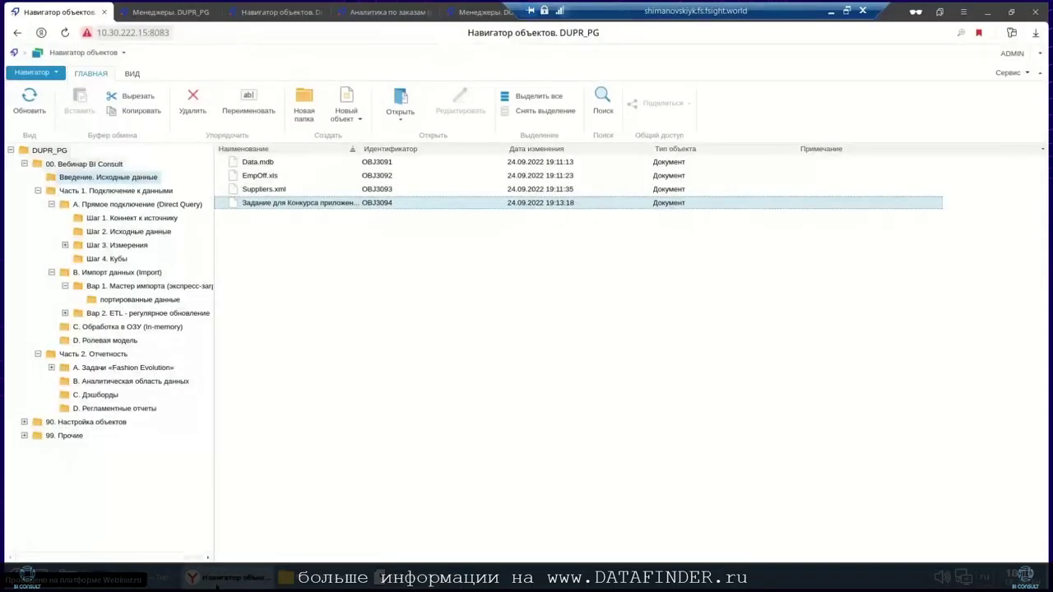
left_click(127, 370)
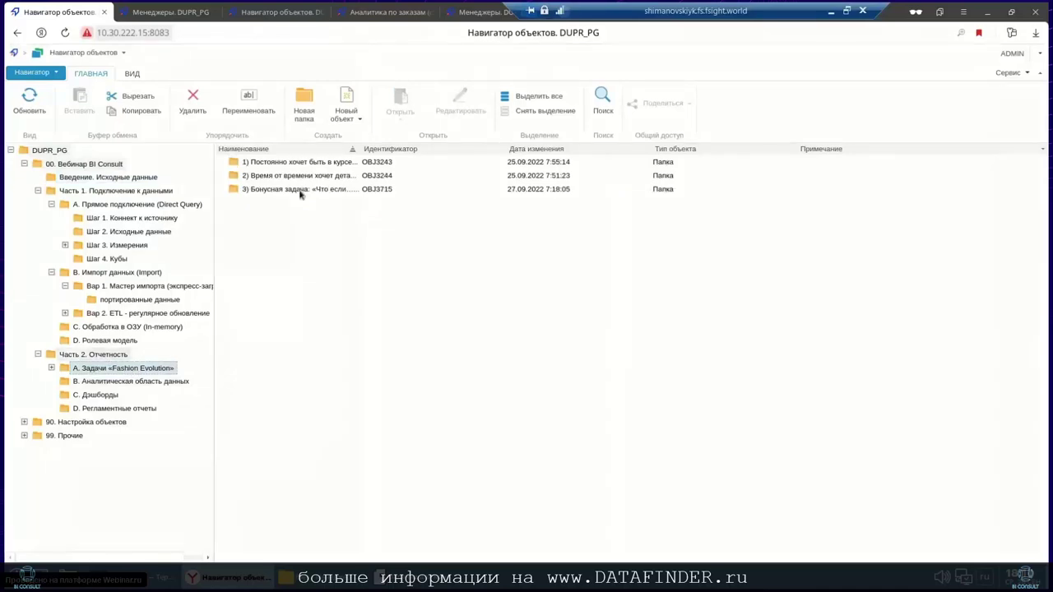
In the first task folder, open the "Анализ продаж компании "Fashion Evolution" (версия 1)" dashboard for viewing and collapse its ribbon.
double_click(295, 164)
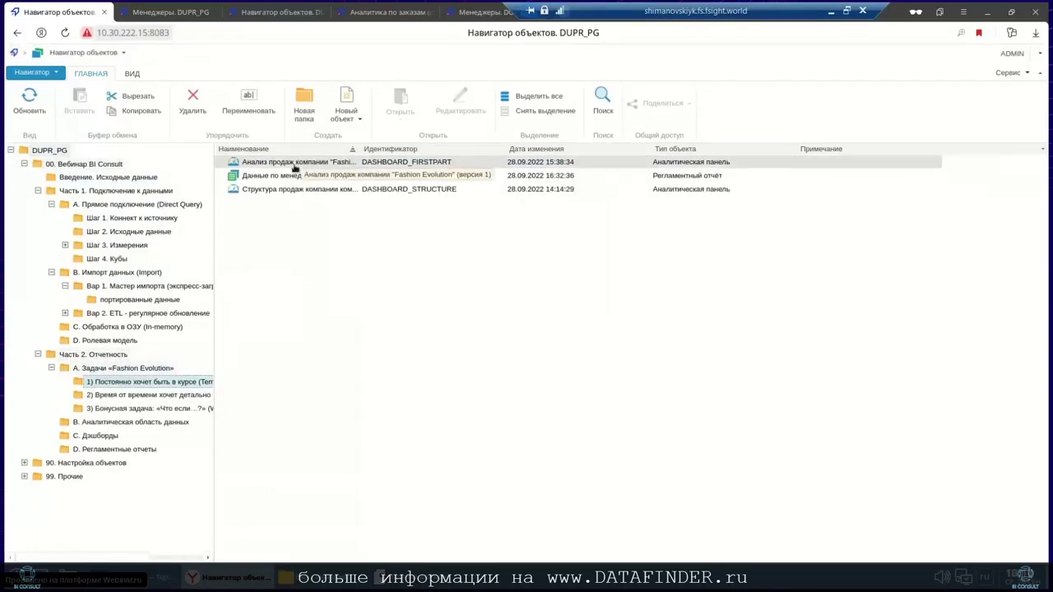
right_click(296, 167)
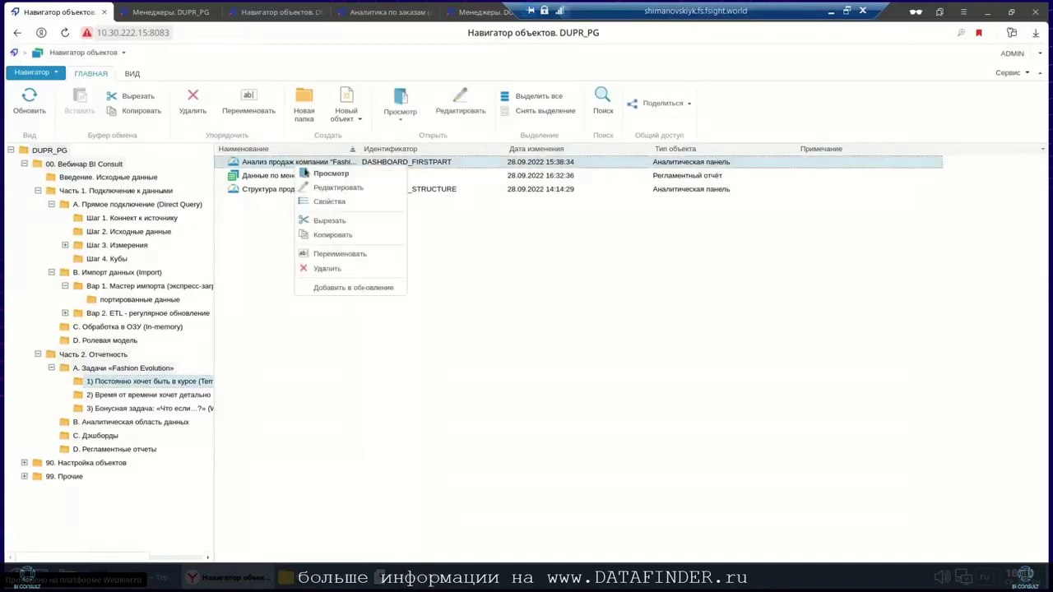
left_click(309, 174)
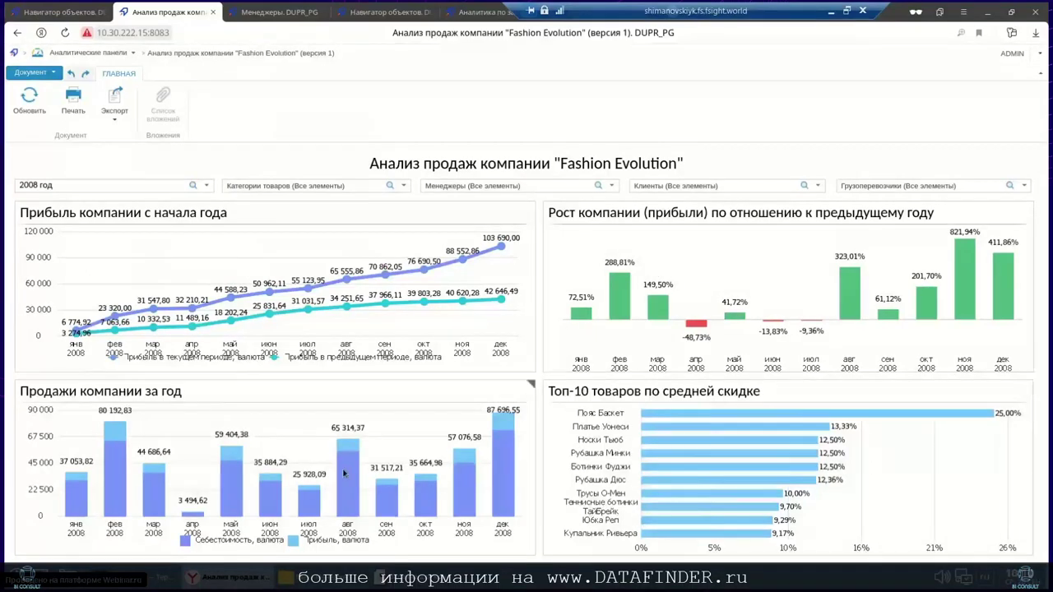
left_click(1040, 73)
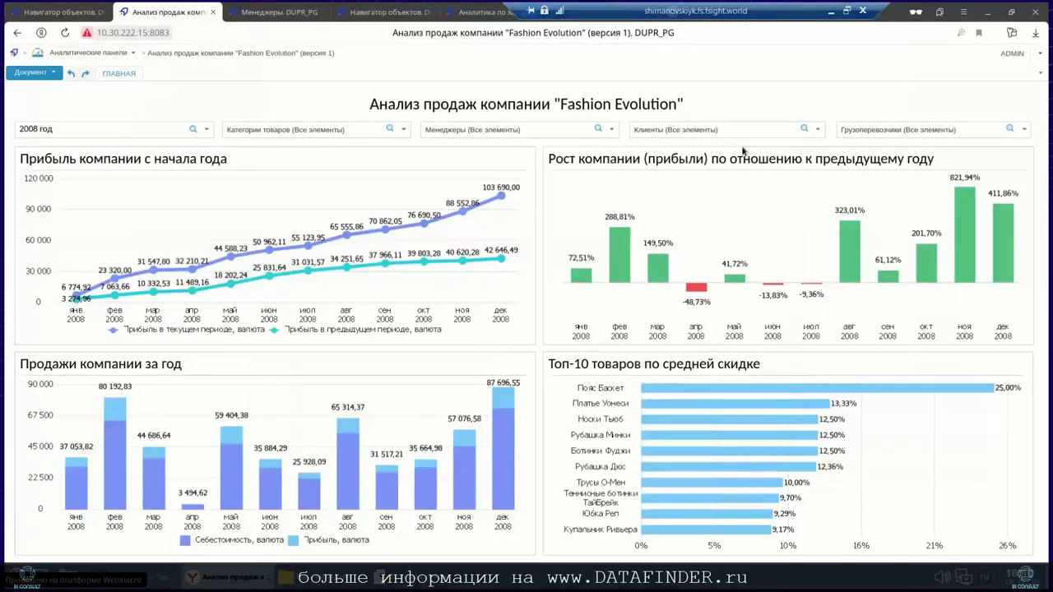
Filter the sales analysis dashboard to five of the nine managers by deselecting the others.
left_click(479, 134)
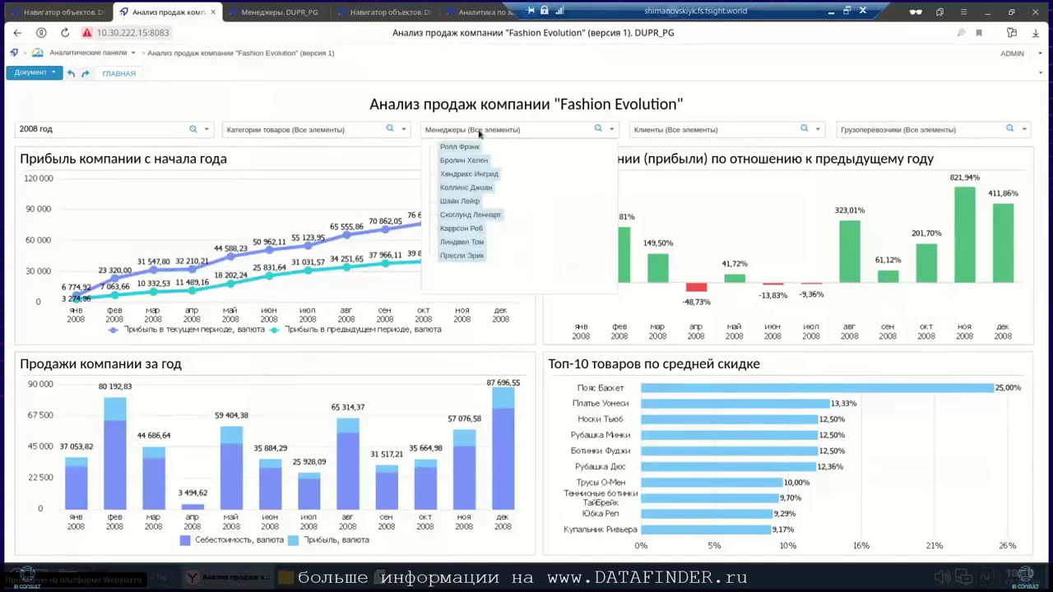
left_click(463, 160)
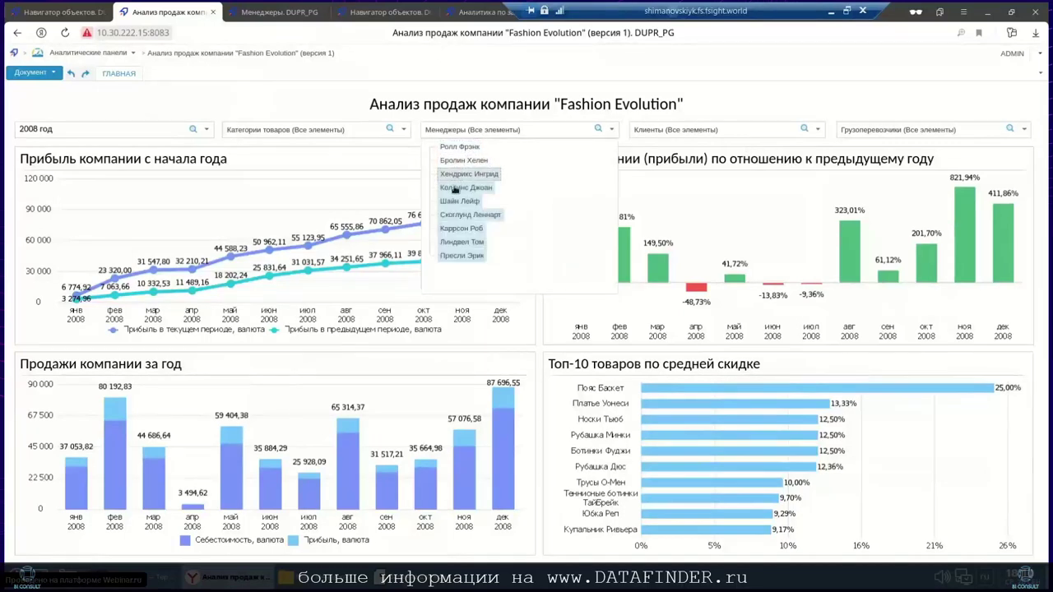
left_click(465, 174)
left_click(465, 187)
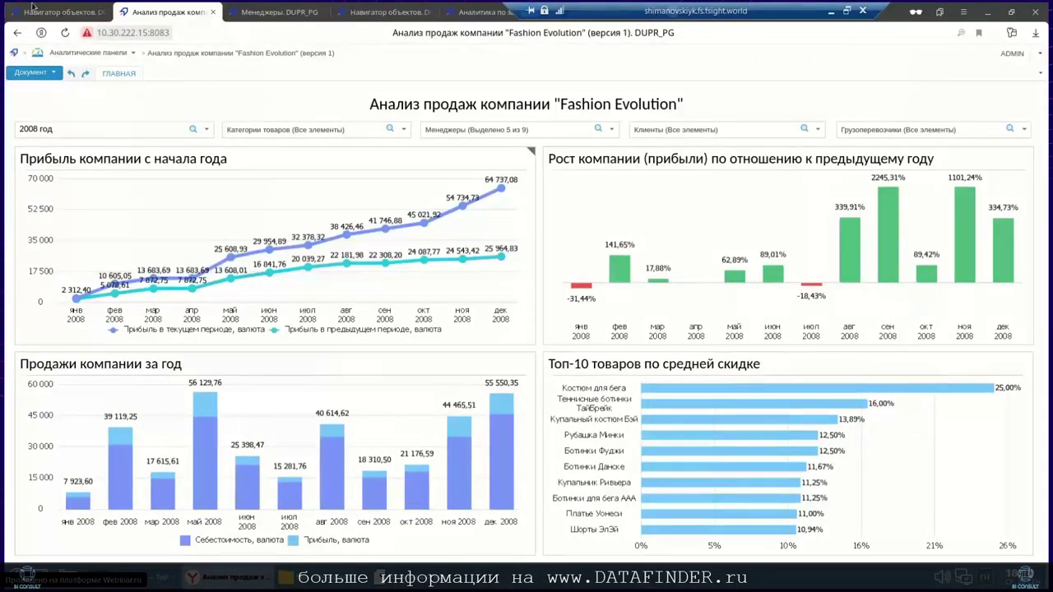
From the object navigator, open the "Структура продаж компании "Fashion Evolution"" dashboard and briefly enlarge its "География продаж компании" map.
left_click(69, 18)
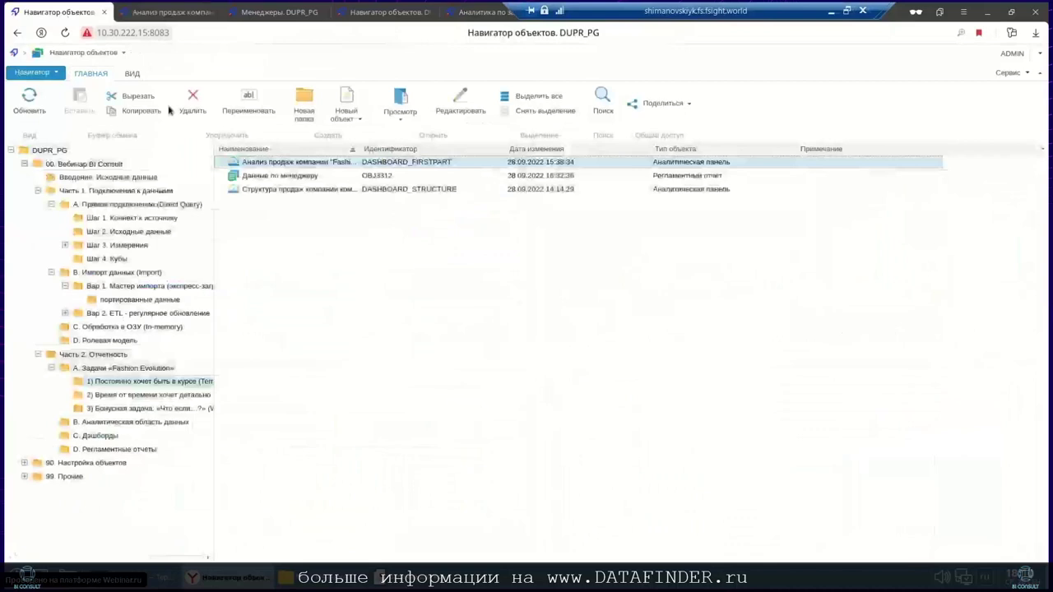
right_click(258, 189)
left_click(297, 197)
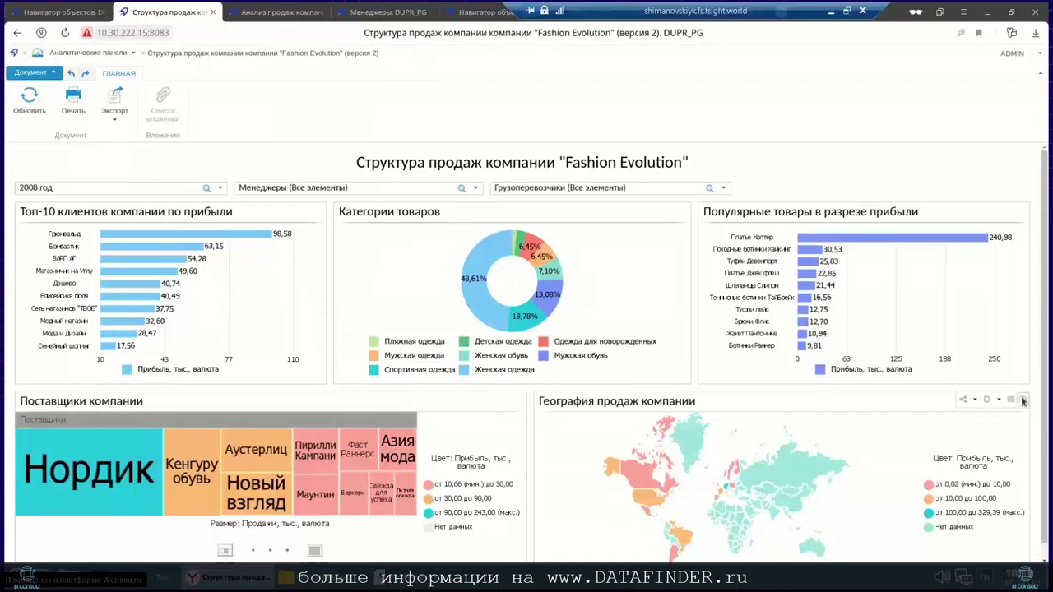
left_click(1021, 400)
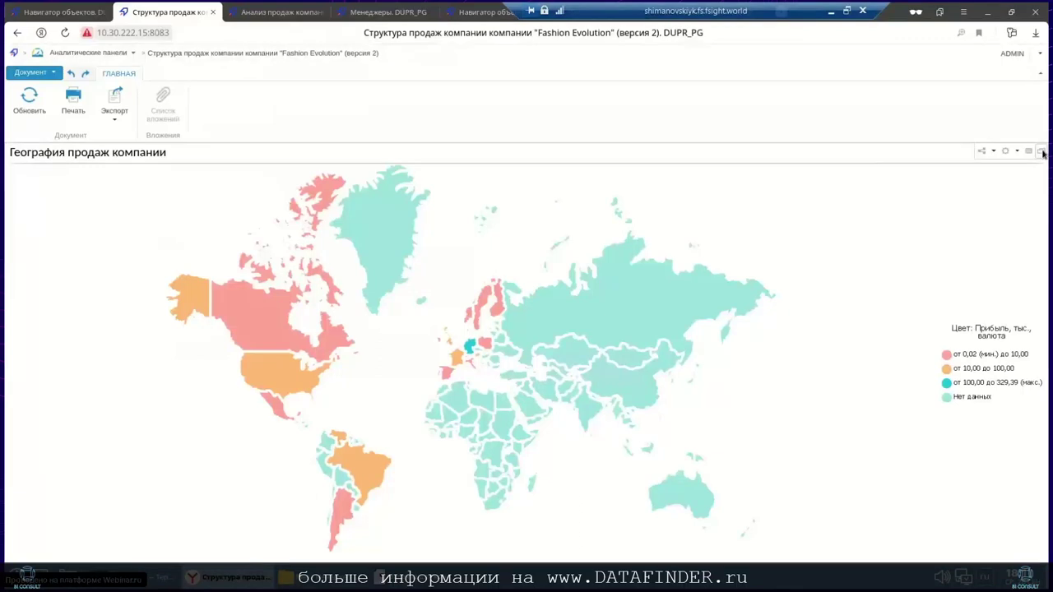
left_click(1042, 152)
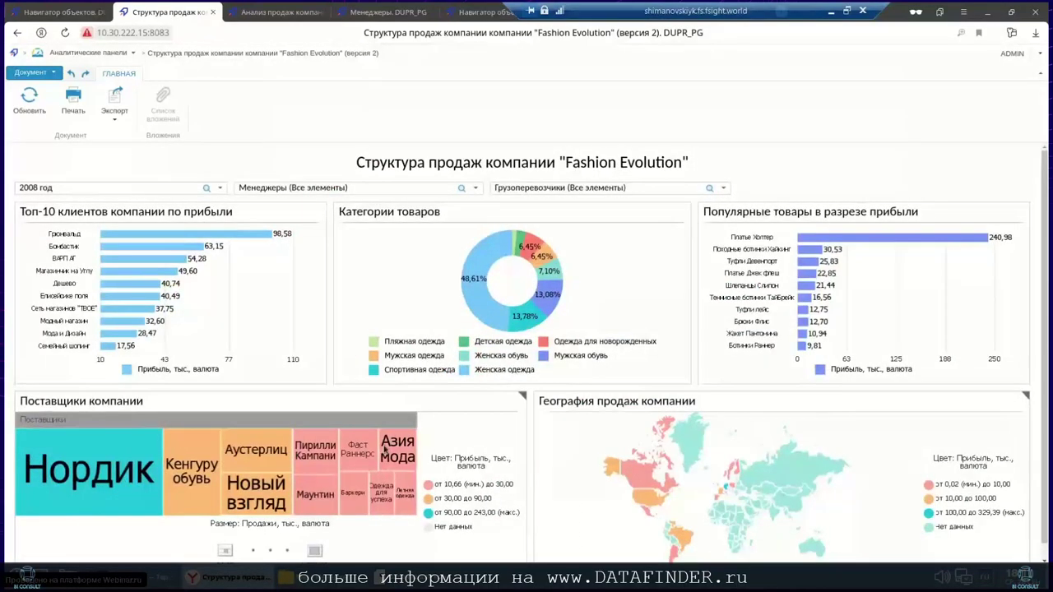
Filter the sales structure dashboard by the supplier "Нордик" in the treemap, and by Canada on the sales map.
mouse_move(80, 480)
left_click(102, 476)
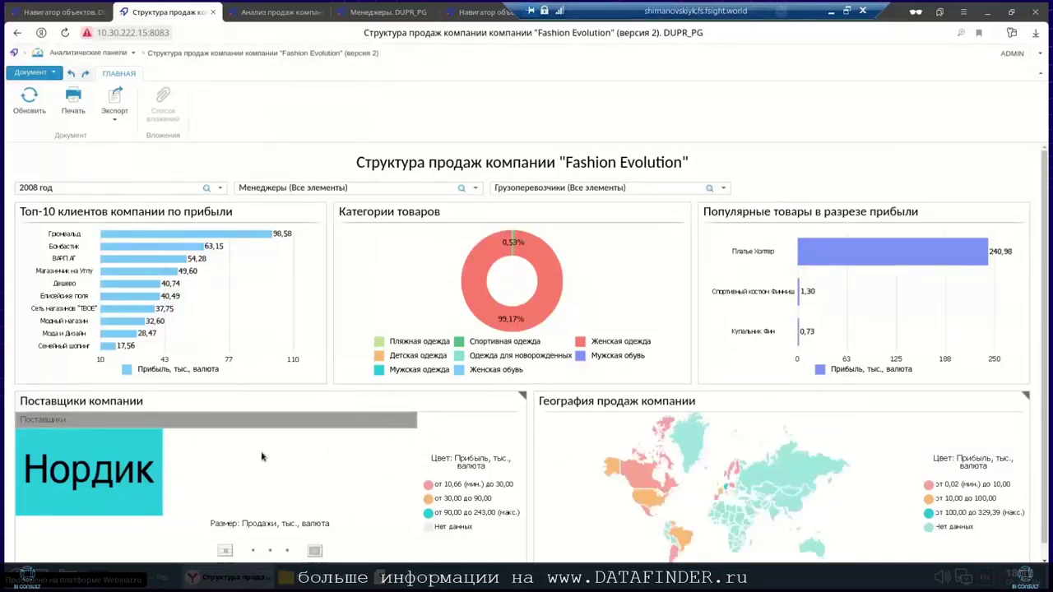
left_click(643, 474)
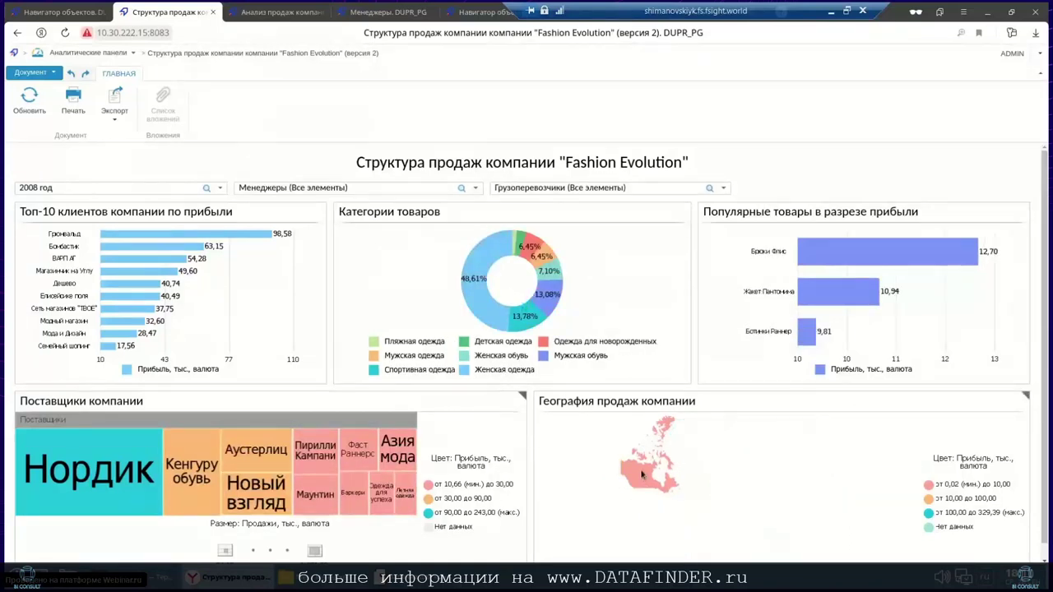
mouse_move(642, 475)
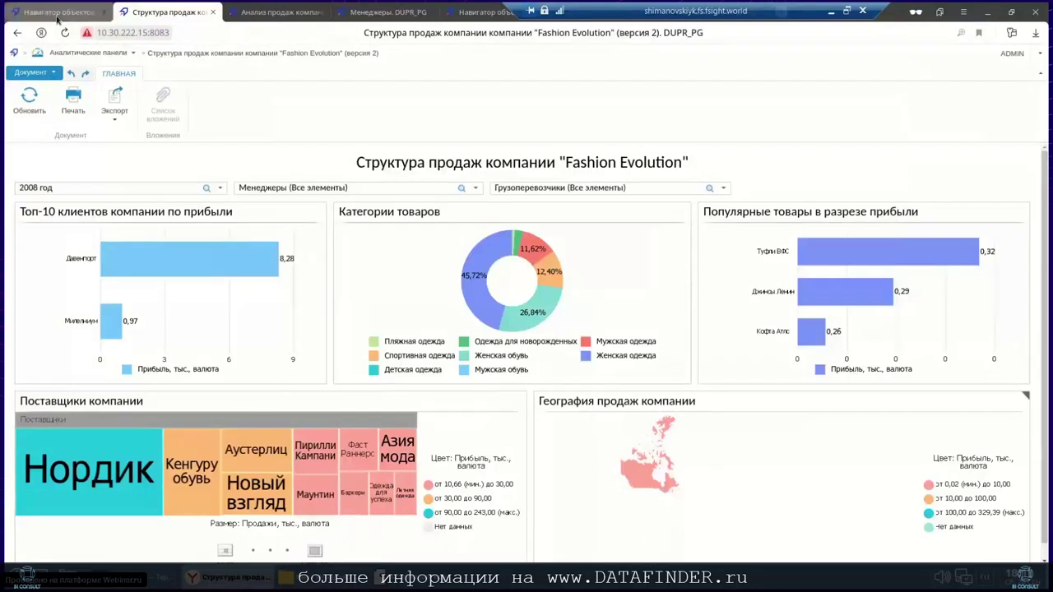
Close the sales structure dashboard and open the "Данные по менеджеру" report for viewing with its parameters shown.
left_click(213, 13)
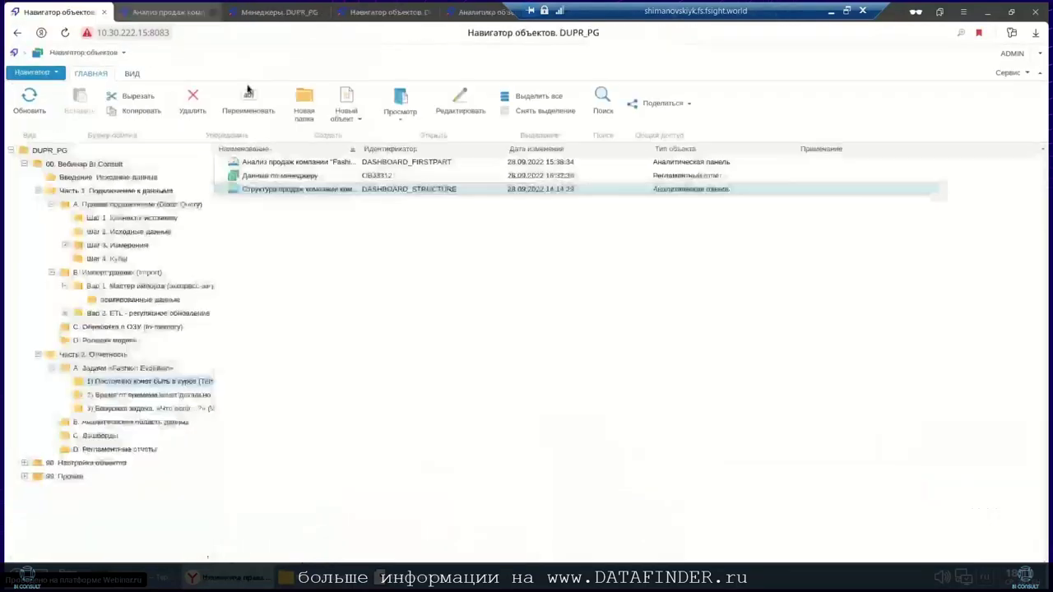
right_click(318, 179)
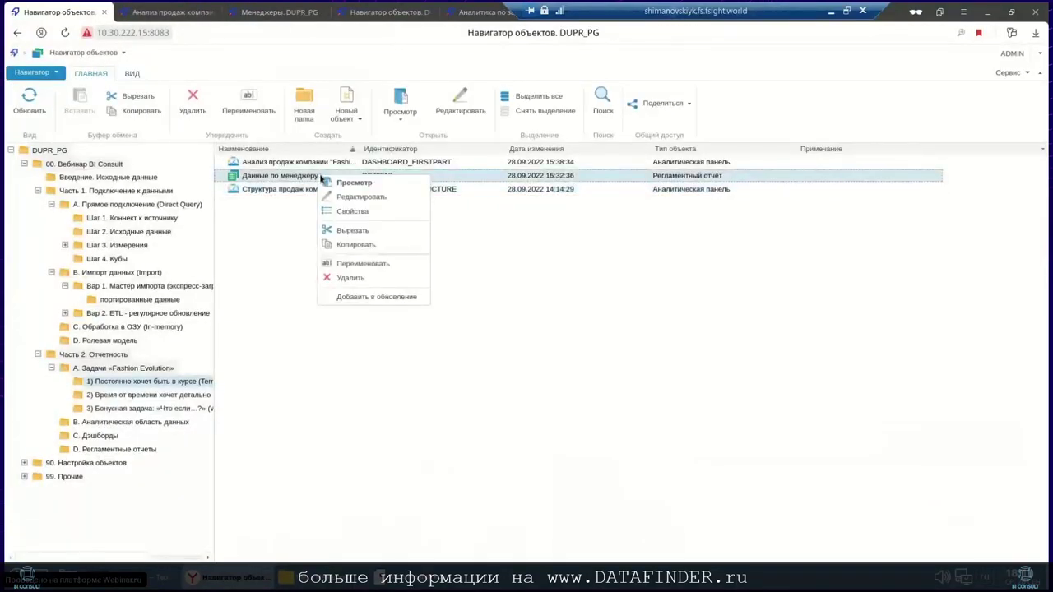
left_click(347, 184)
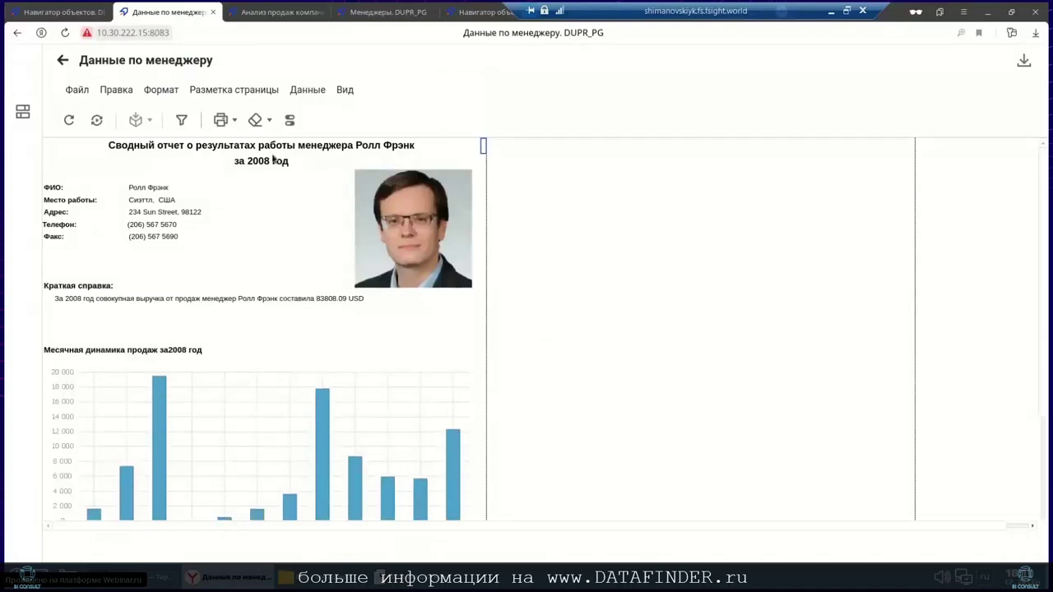
left_click(290, 120)
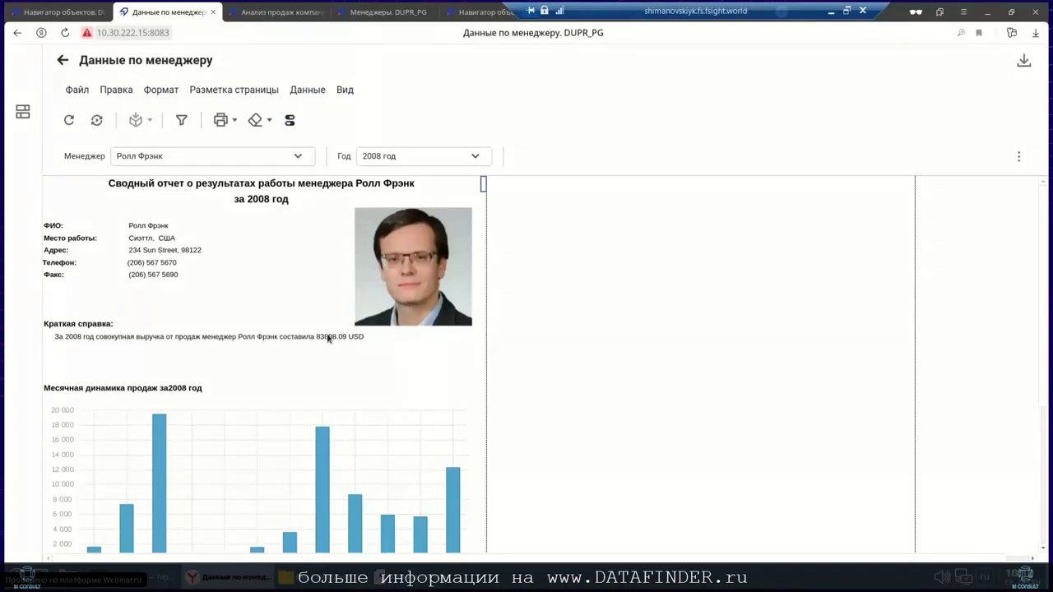
Look through the manager report's monthly sales chart and client register, and check its export and print options.
scroll(1045, 226, "down", 5)
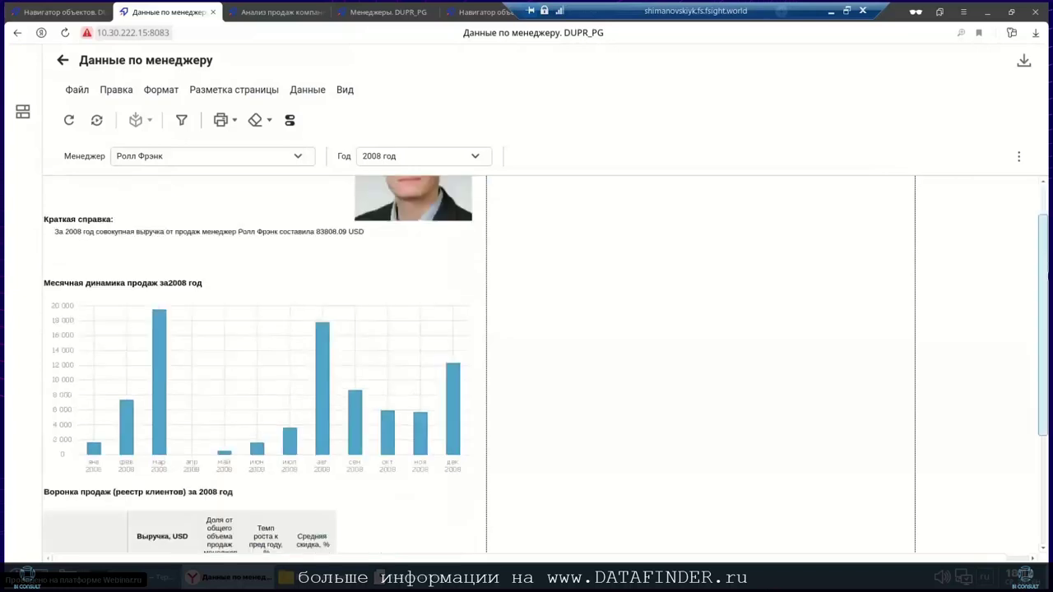
scroll(1038, 258, "up", 5)
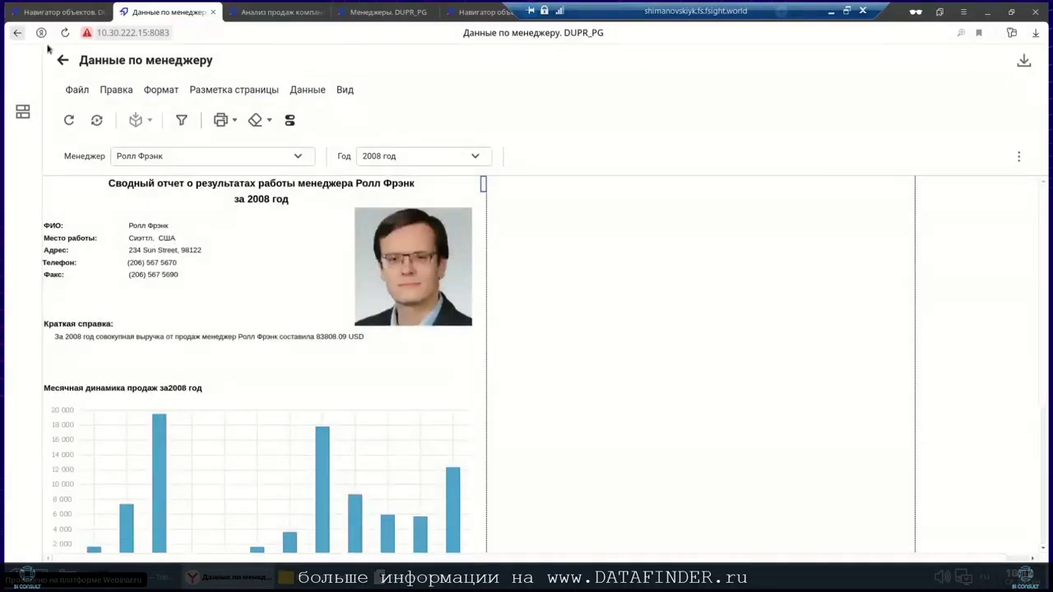
left_click(73, 92)
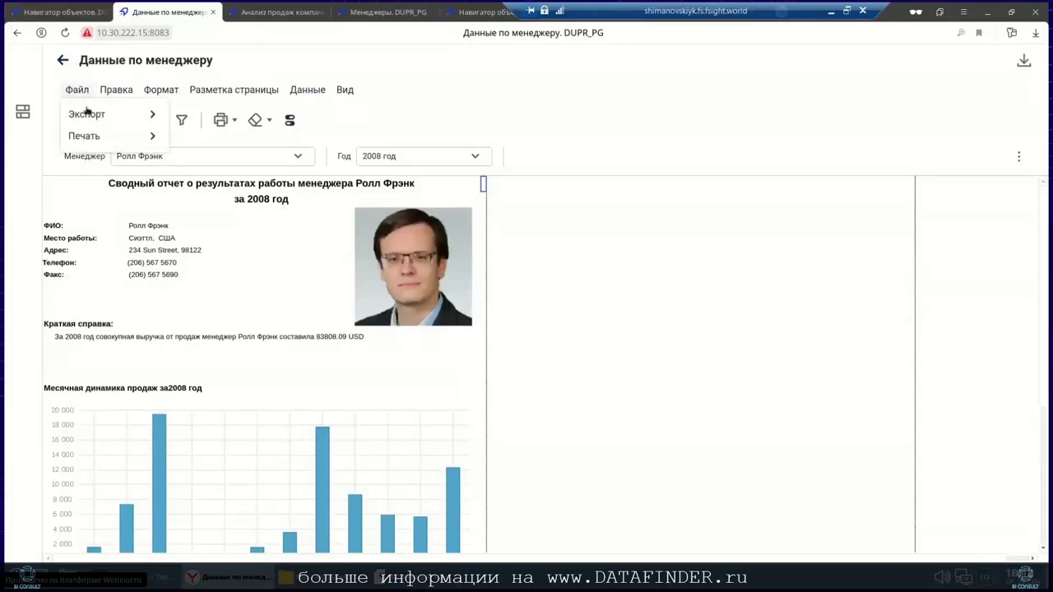
mouse_move(95, 142)
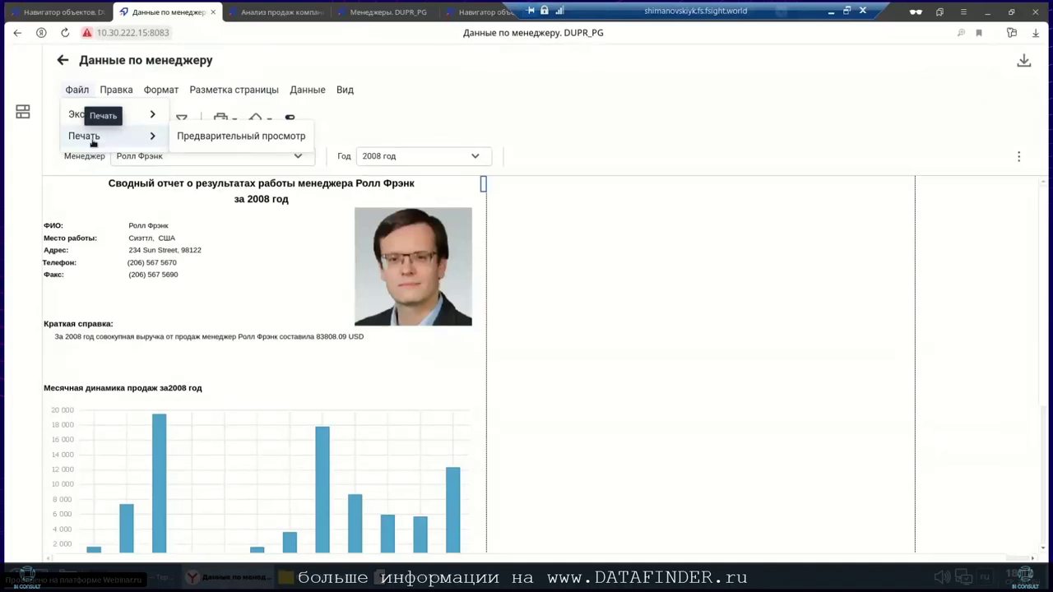
left_click(225, 278)
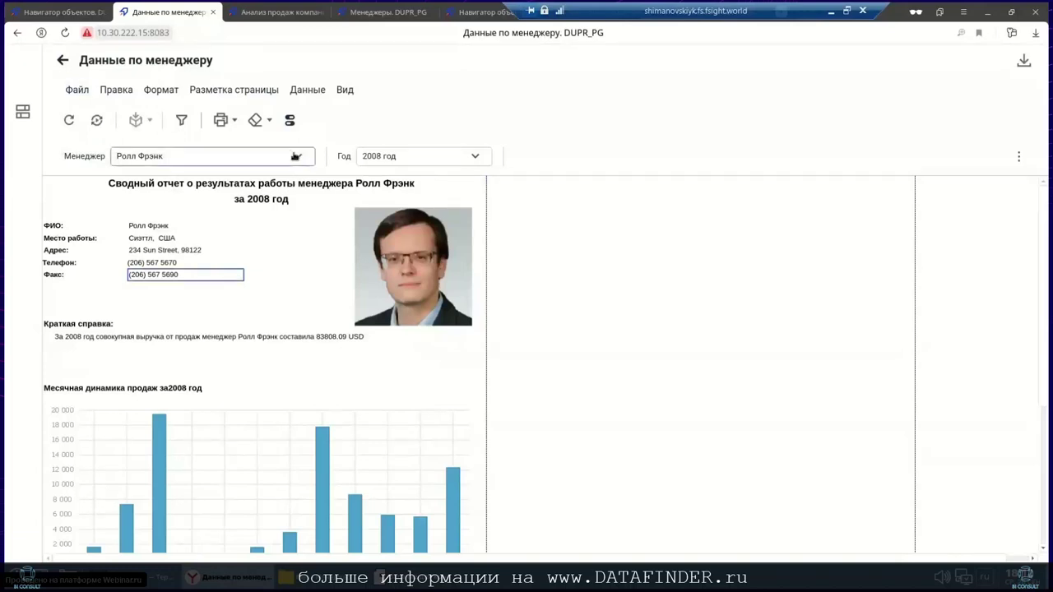
Switch the report's "Менеджер" parameter to the third manager in the list.
left_click(295, 156)
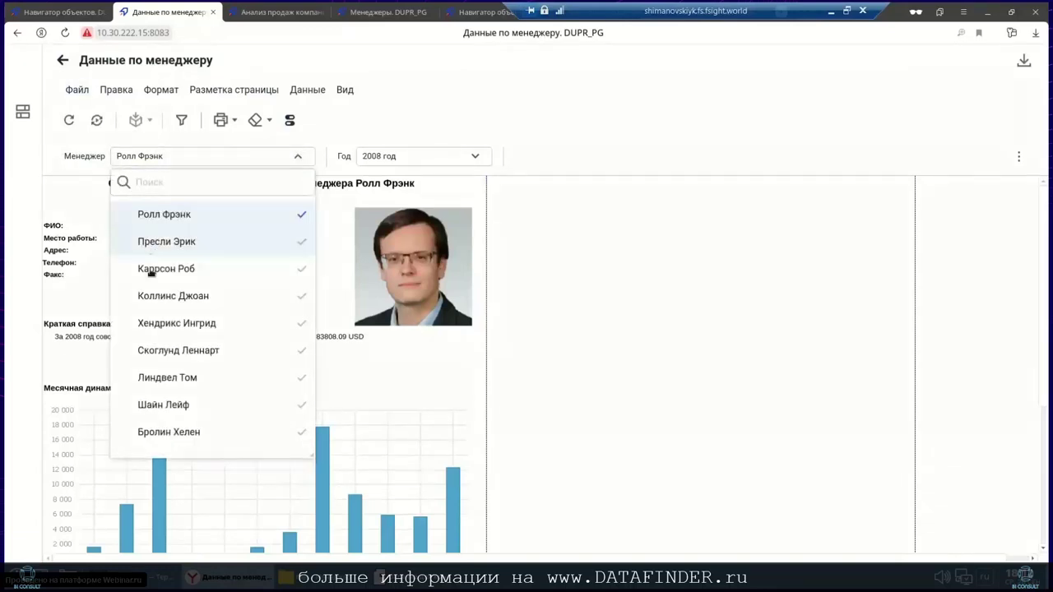
left_click(150, 274)
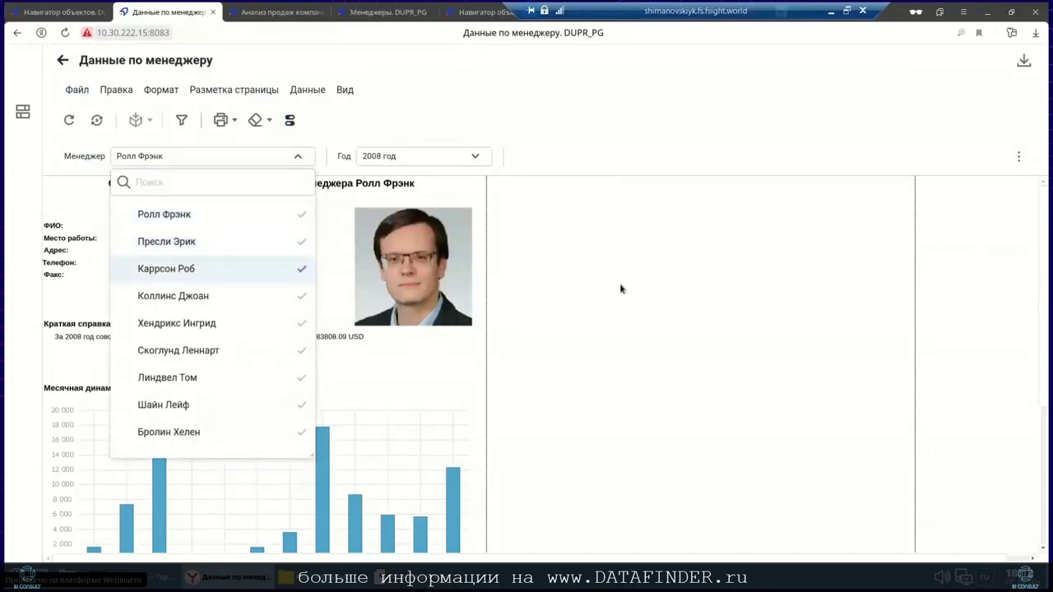
left_click(596, 287)
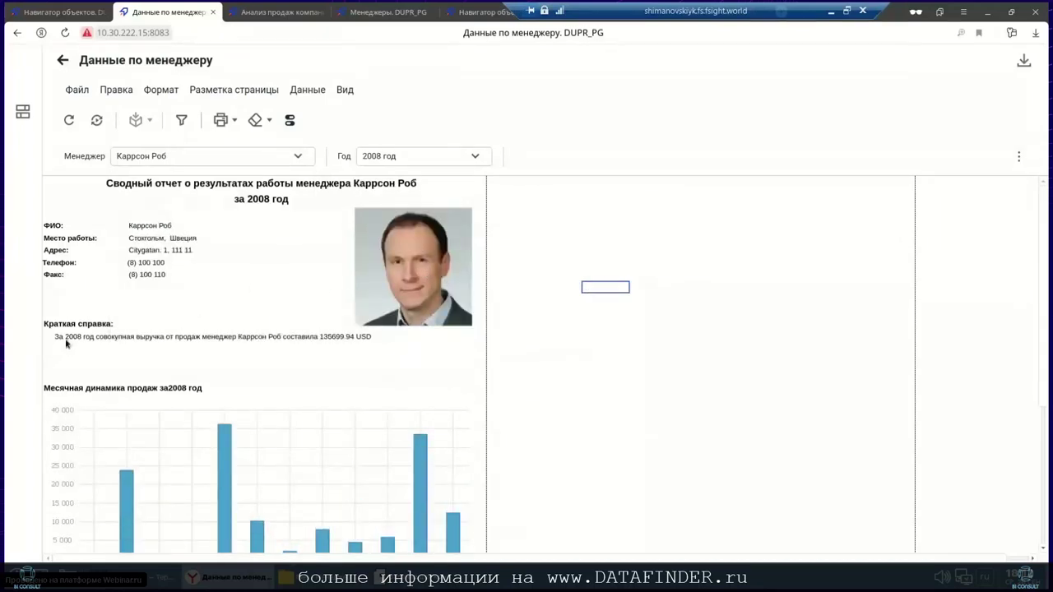
Return to the object navigator, open the "2) Время от времени хочет детально" folder and widen the name column.
left_click(66, 13)
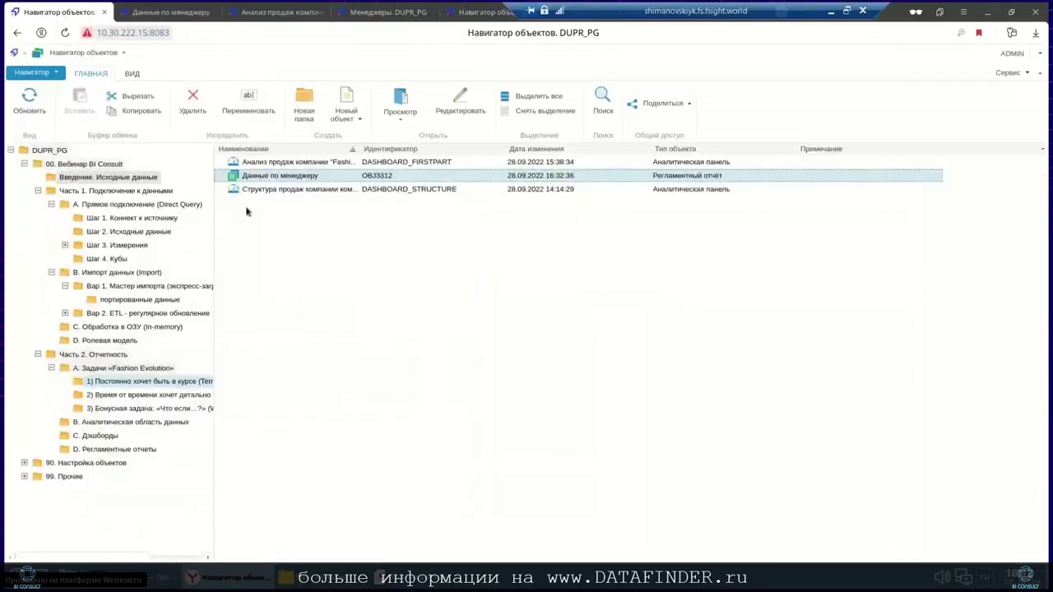
left_click(109, 397)
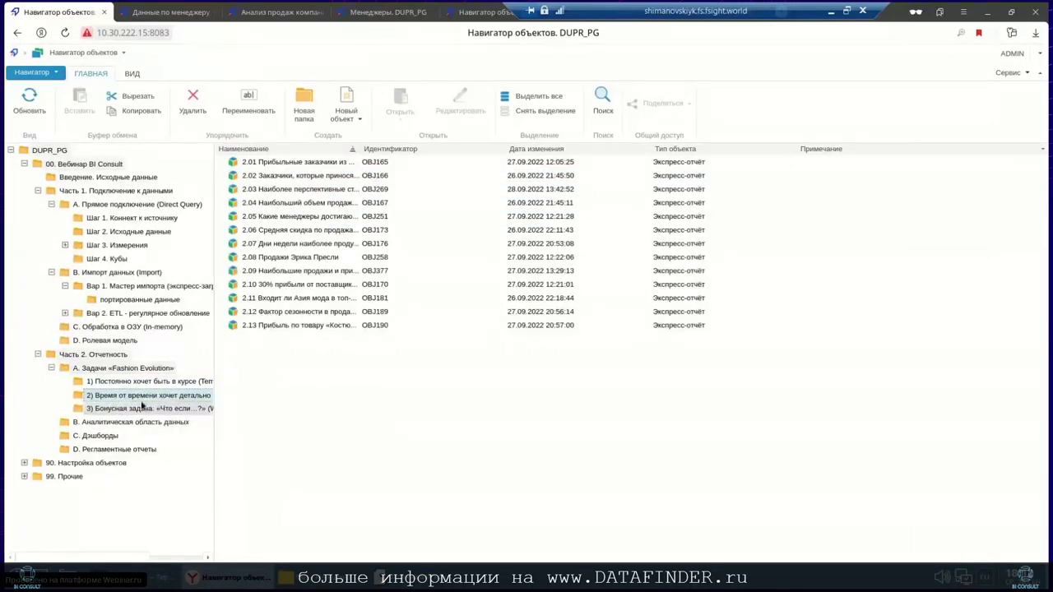
left_click(296, 175)
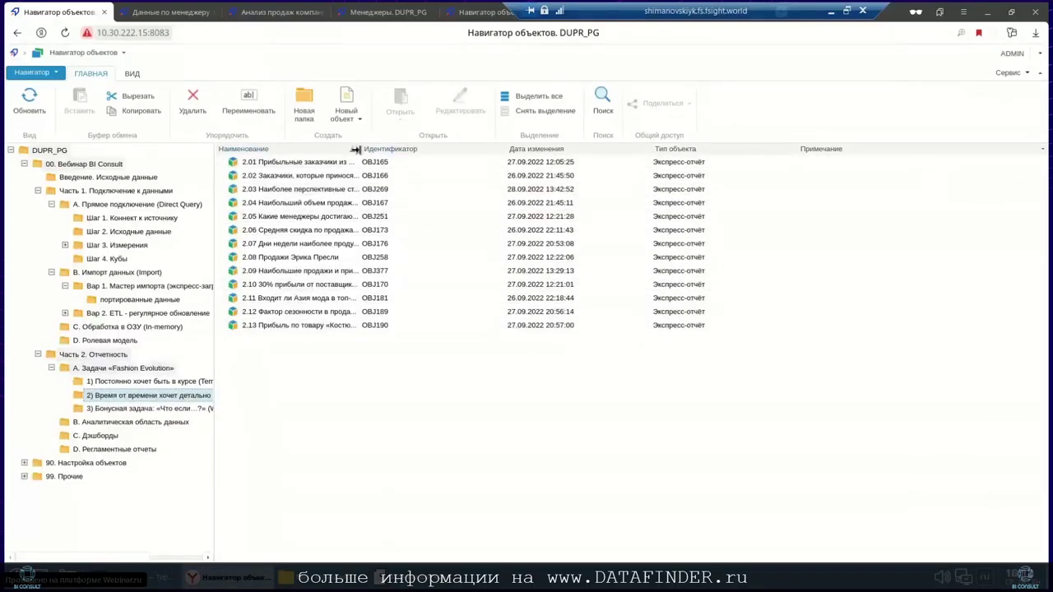
left_click_drag(355, 149, 470, 155)
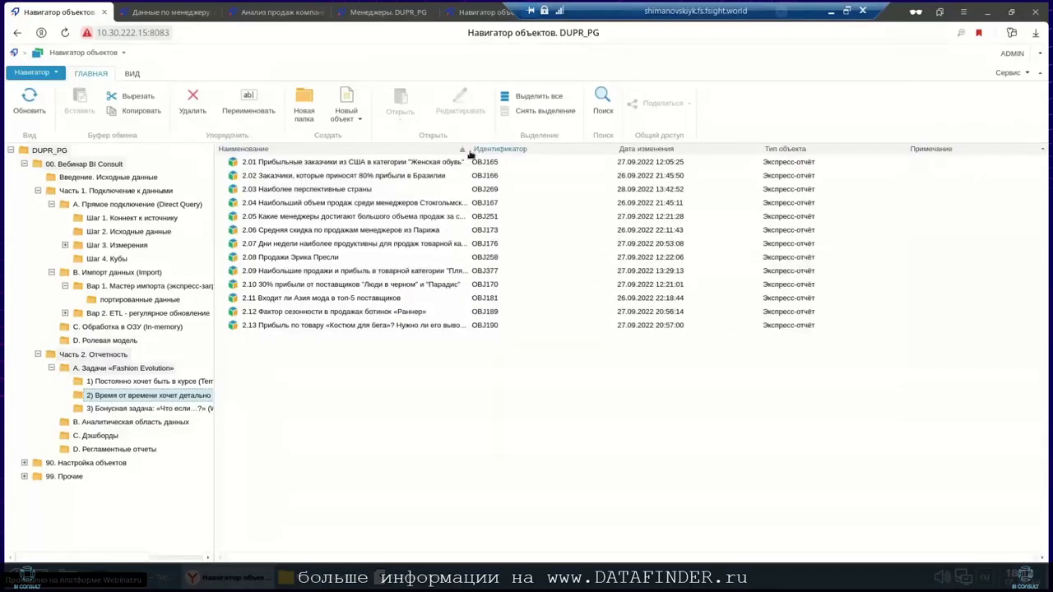
Open the express report "2.01 Прибыльные заказчики из США в категории "Женская обувь"" for viewing.
left_click(415, 165)
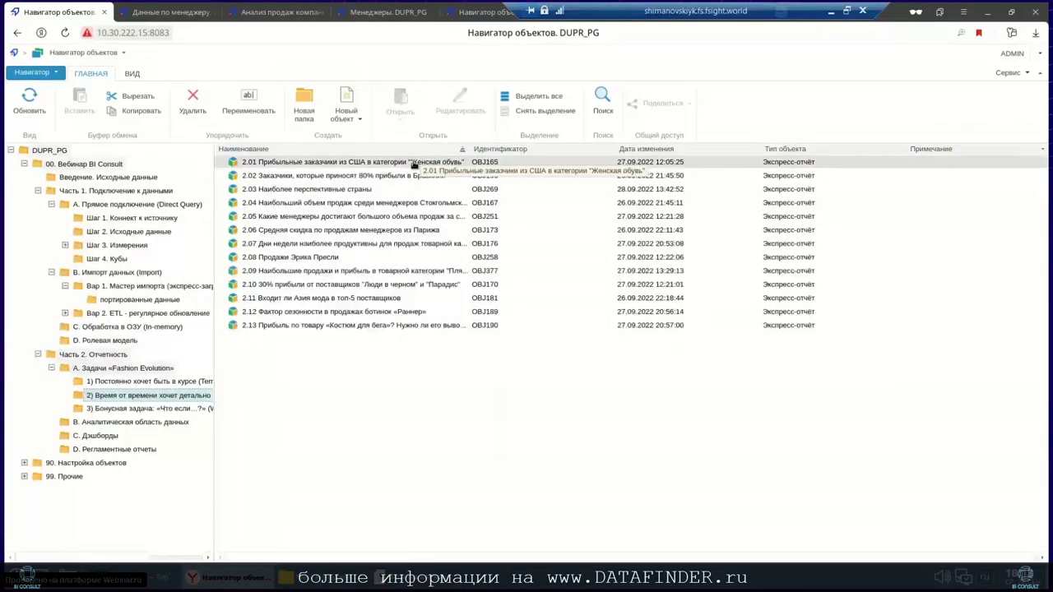
right_click(415, 165)
left_click(444, 169)
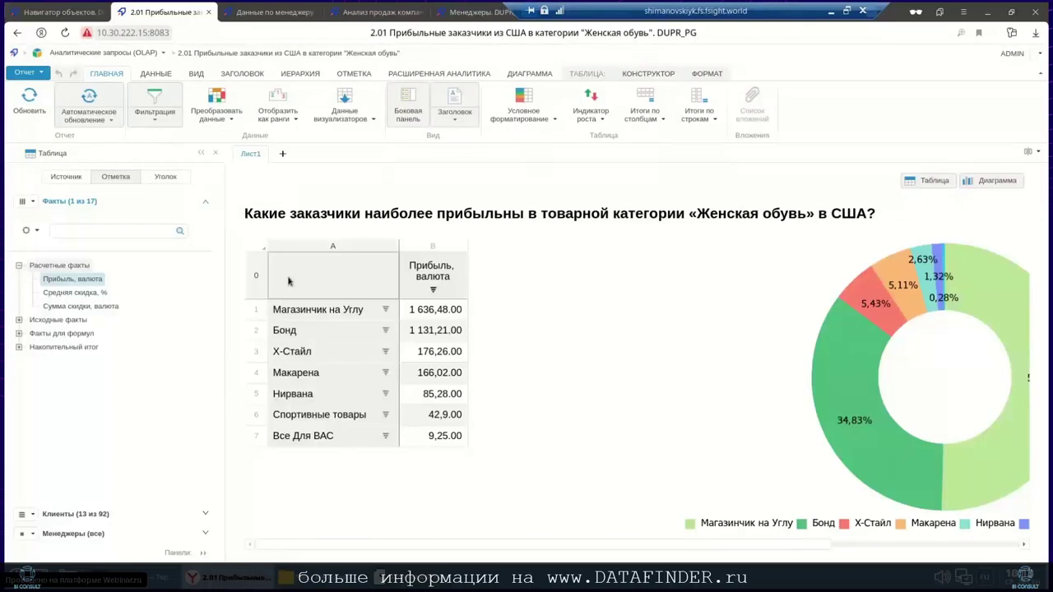
Examine the report's data source cube, its marked facts, the placement options of "Клиенты" and the marked clients.
left_click(63, 177)
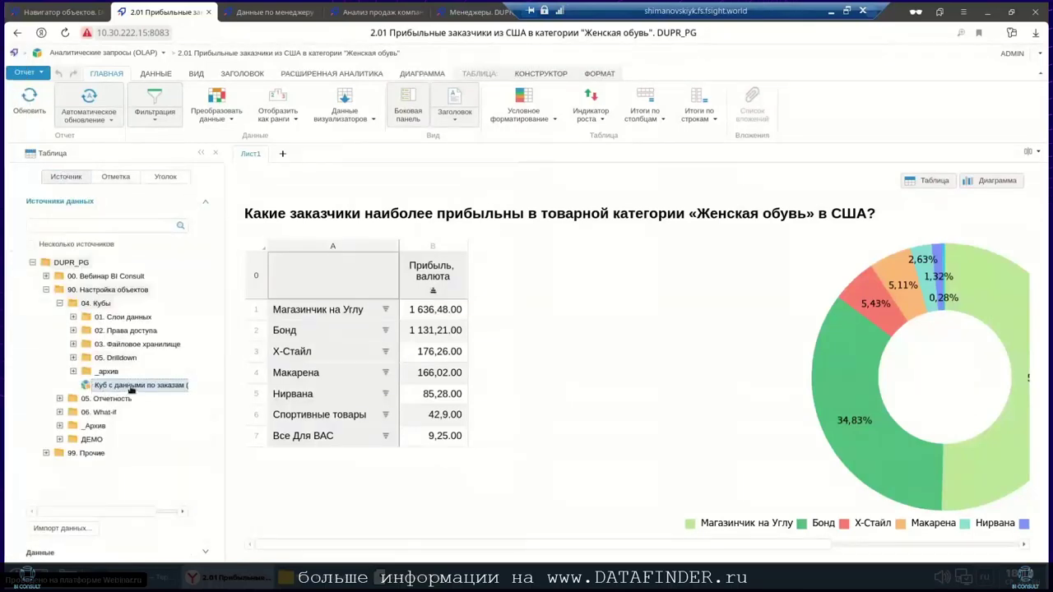
left_click(116, 178)
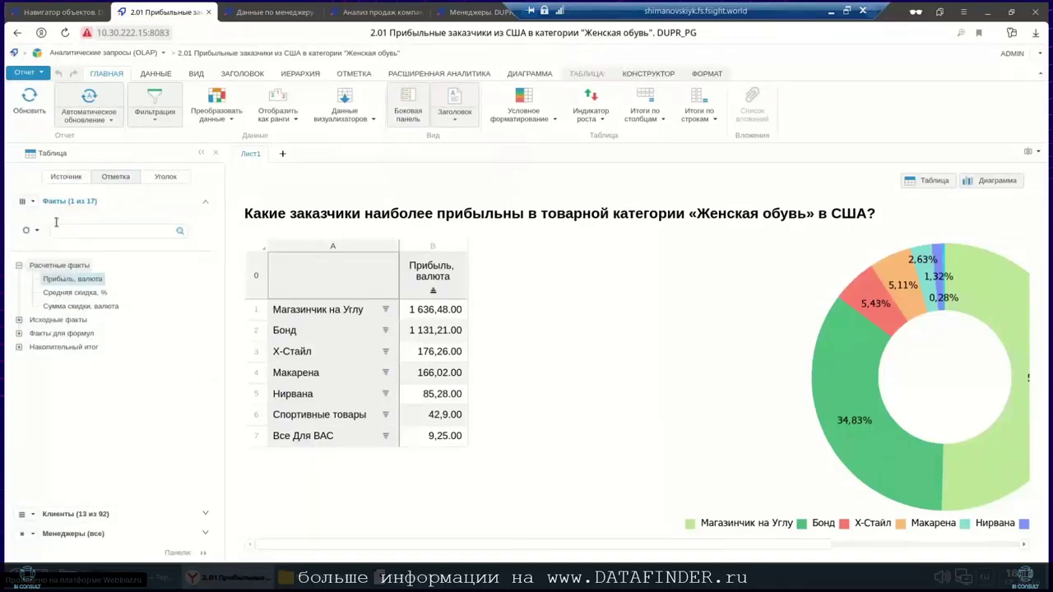
left_click(33, 515)
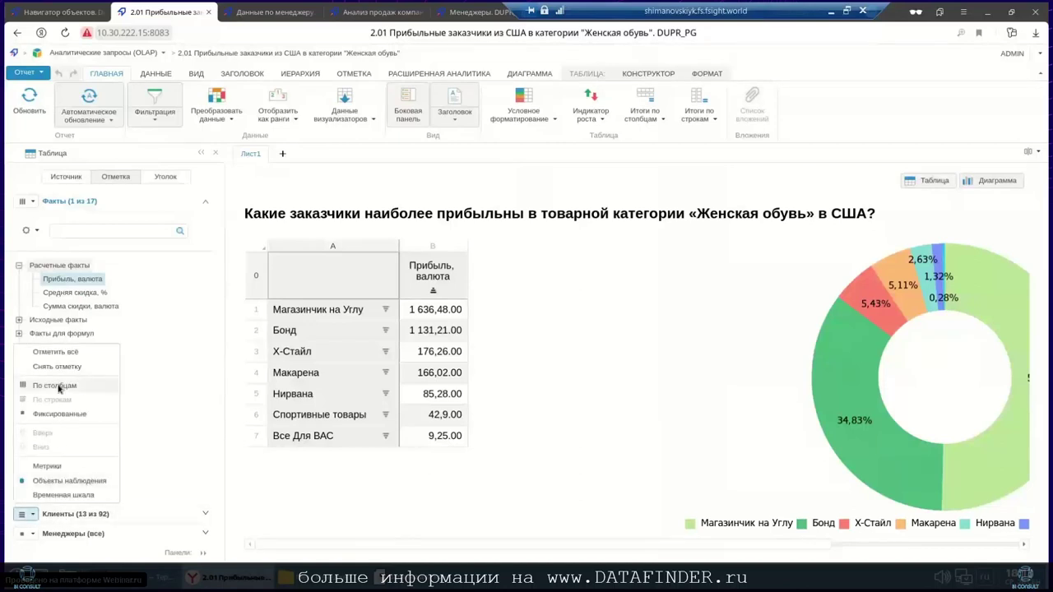
left_click(146, 402)
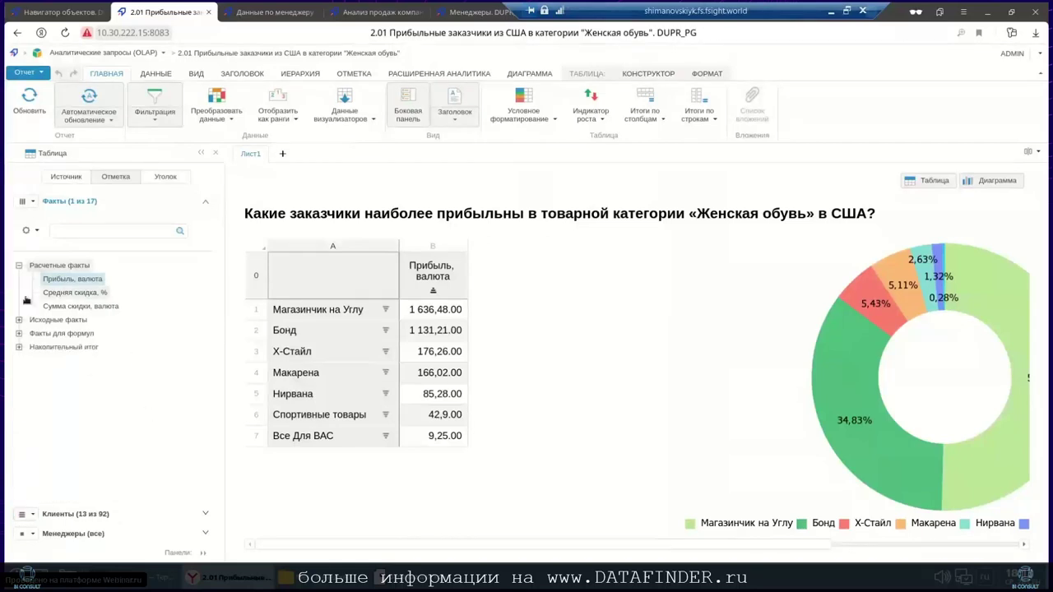
left_click(83, 514)
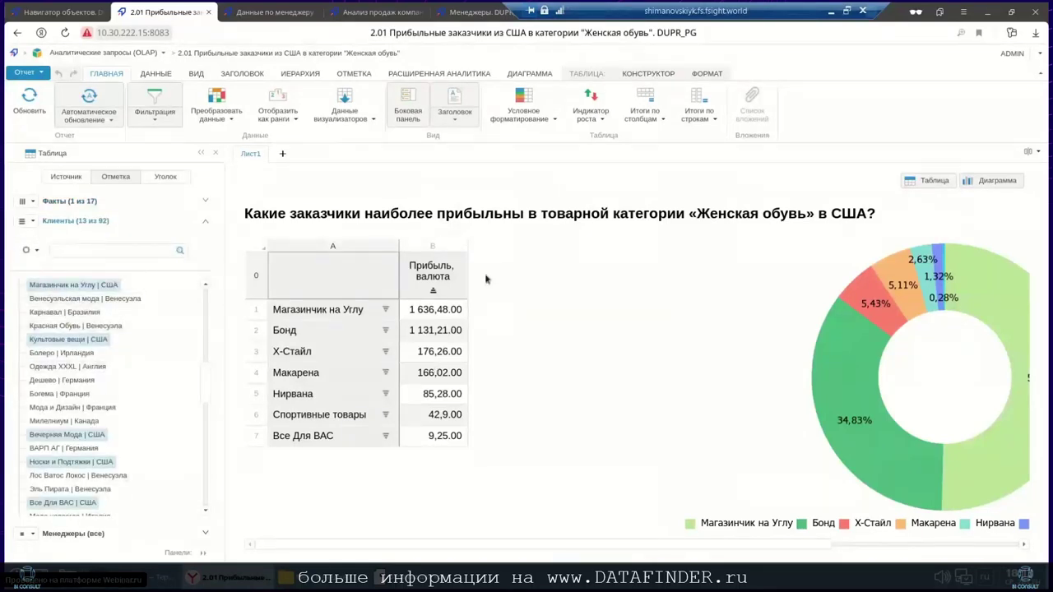
Try the green-yellow-red group fill as conditional formatting on the profit table and clear the formatting.
left_click(528, 98)
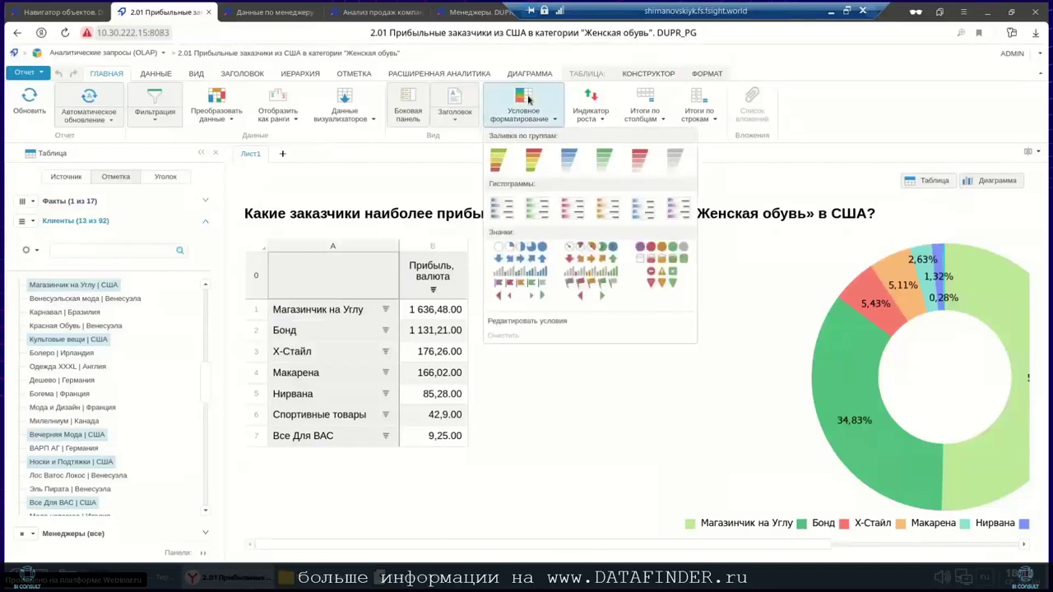
left_click(502, 158)
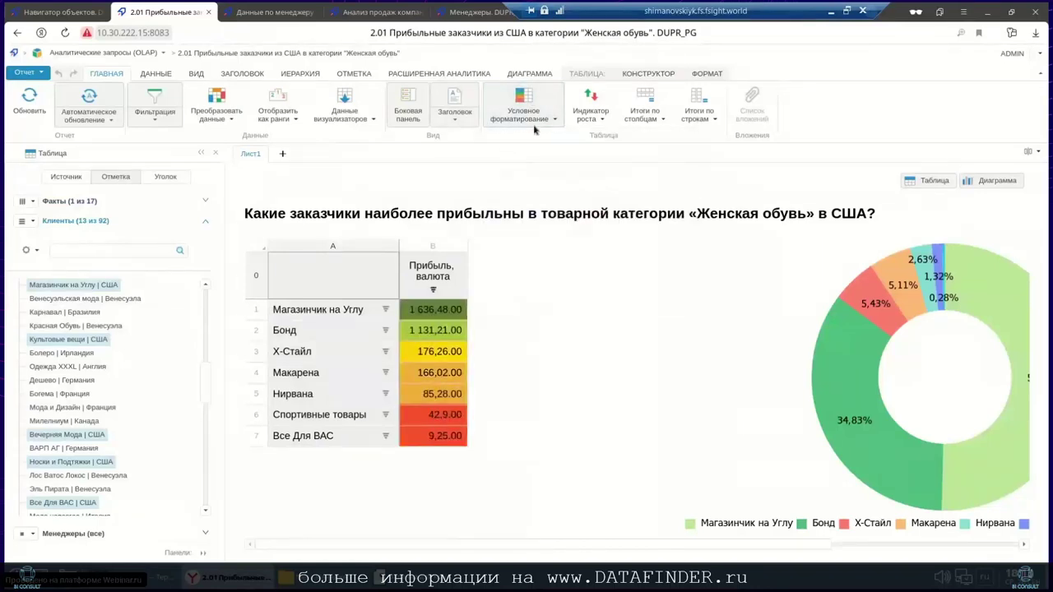
left_click(533, 123)
left_click(502, 335)
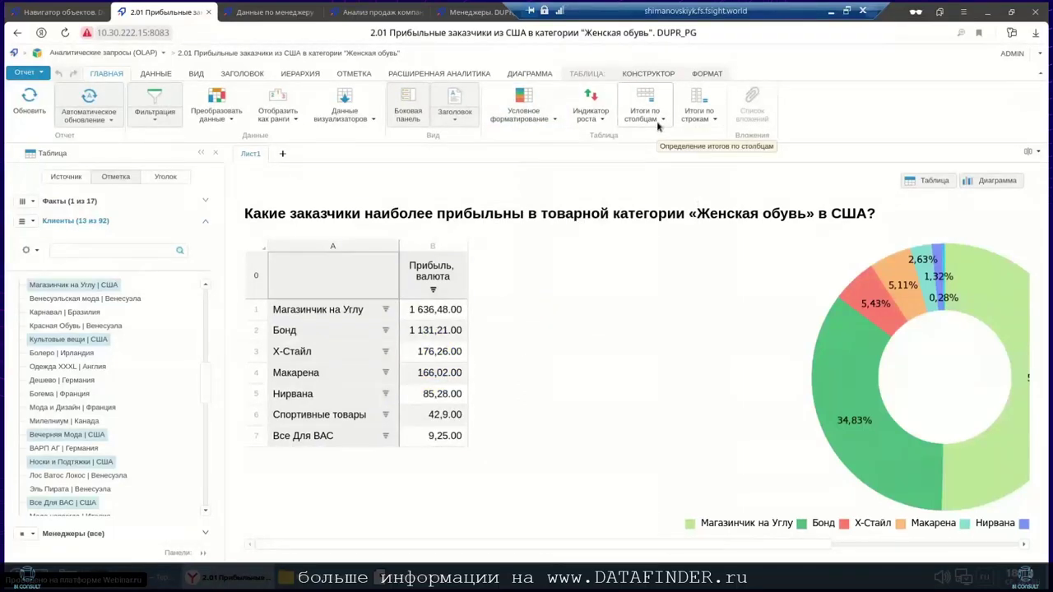
Return to the object navigator and open the express report "2.03 Наиболее перспективные страны".
left_click(48, 13)
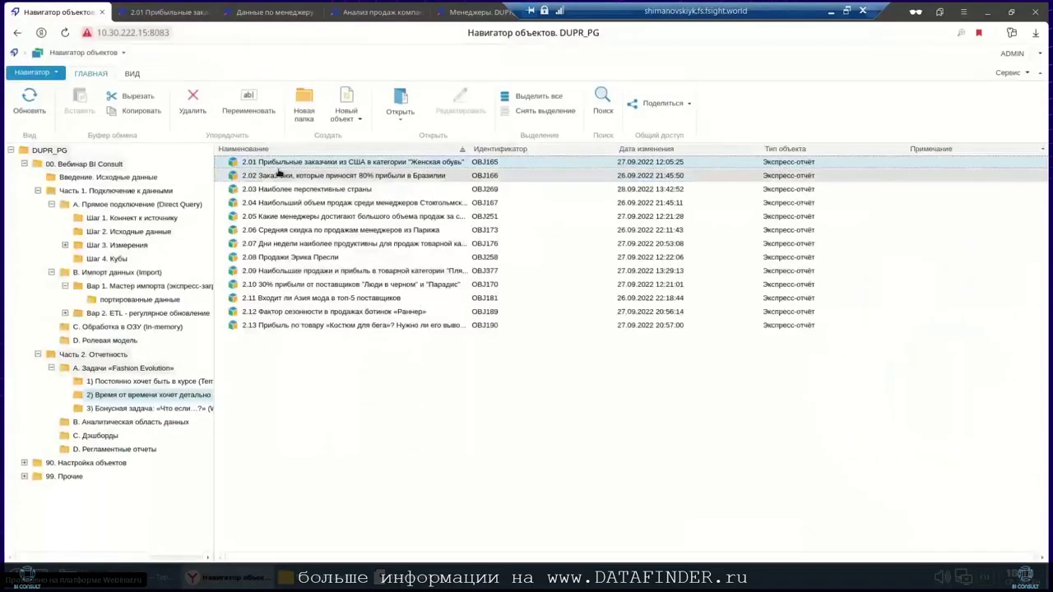
right_click(284, 191)
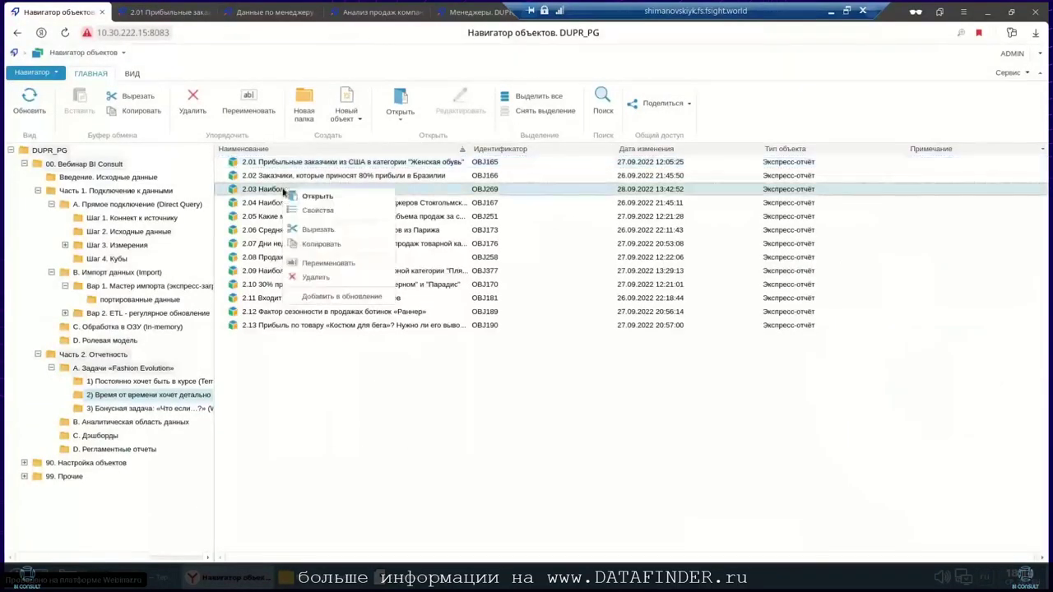
left_click(302, 198)
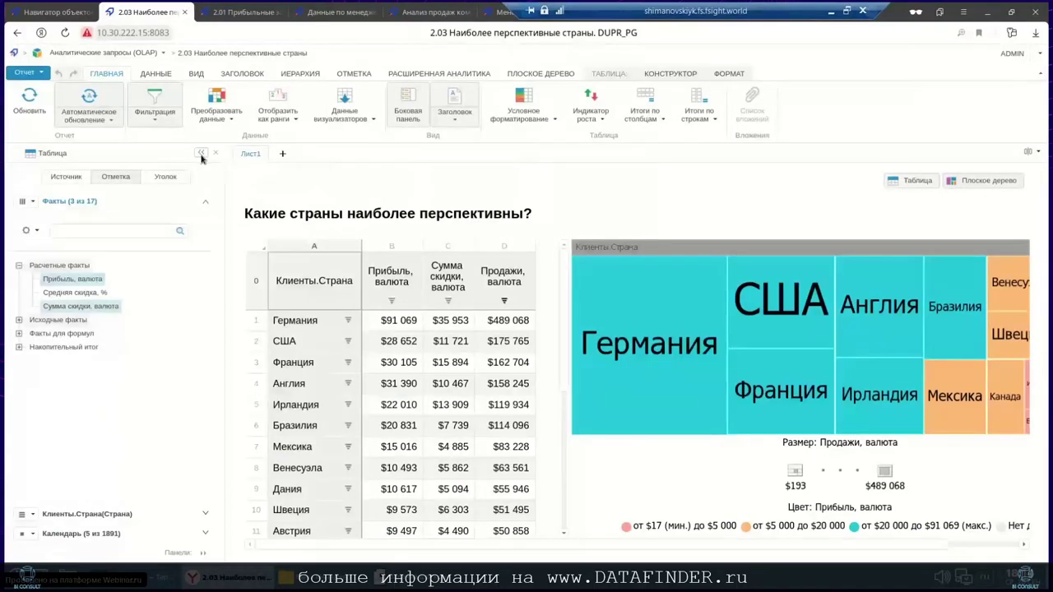
Collapse the side panel to review the country table and treemap, and widen the area given to the table.
left_click(200, 154)
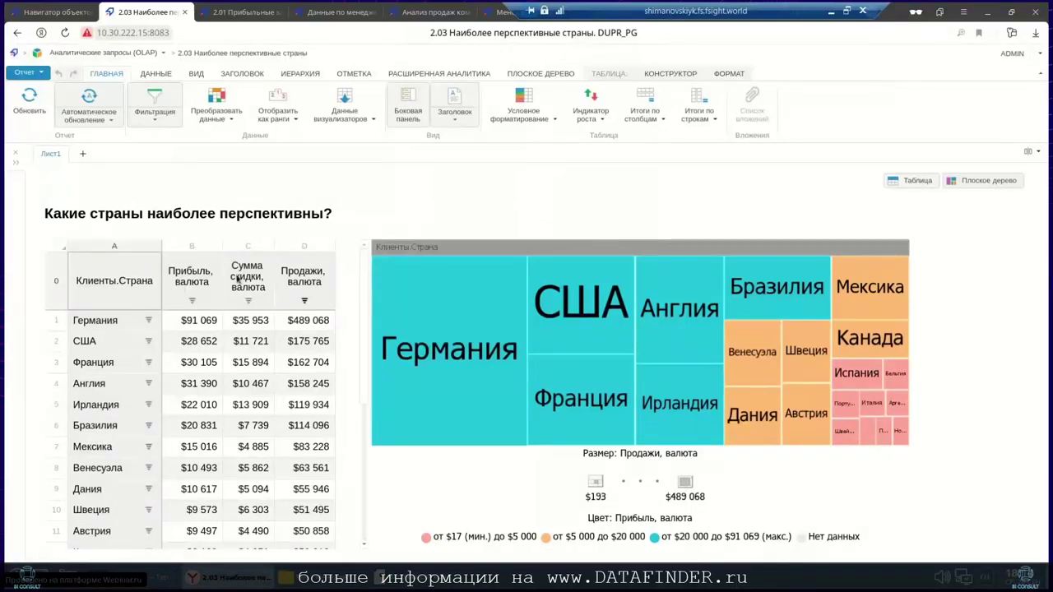
left_click(308, 300)
left_click(491, 329)
left_click(455, 433)
left_click(415, 420)
left_click(376, 407)
left_click(535, 362)
left_click_drag(371, 455, 479, 465)
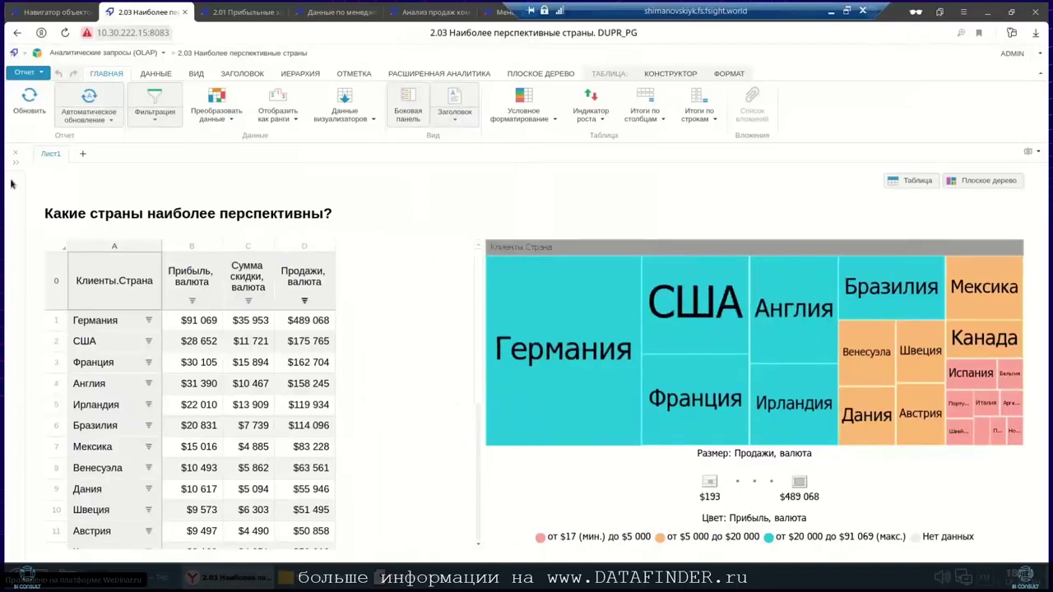
Restore the side panel, expand "Исходные факты" and start adding a new calculated element to the facts.
mouse_move(11, 182)
left_click(14, 157)
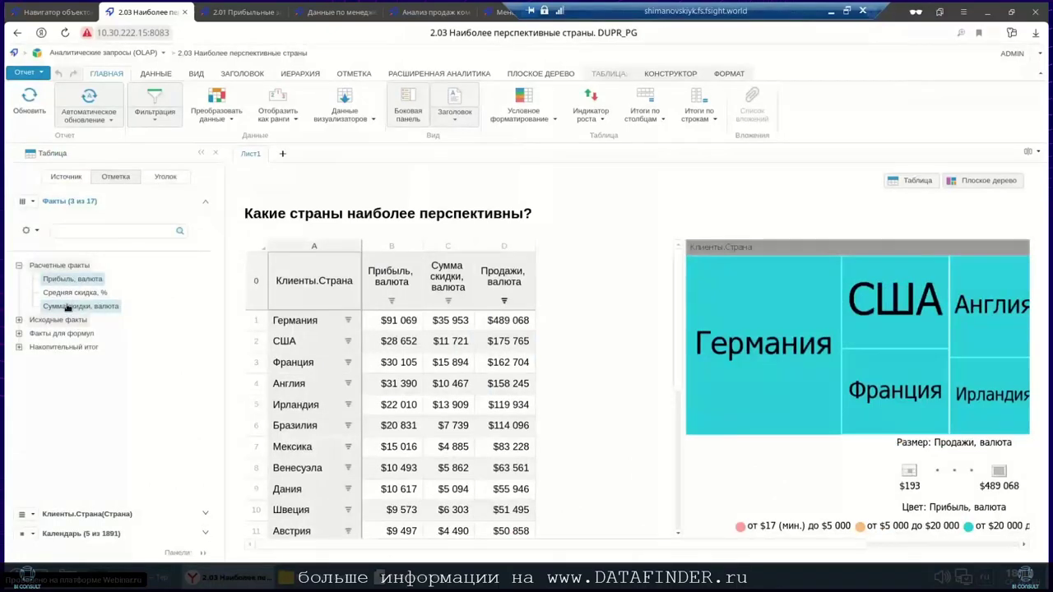
left_click(19, 320)
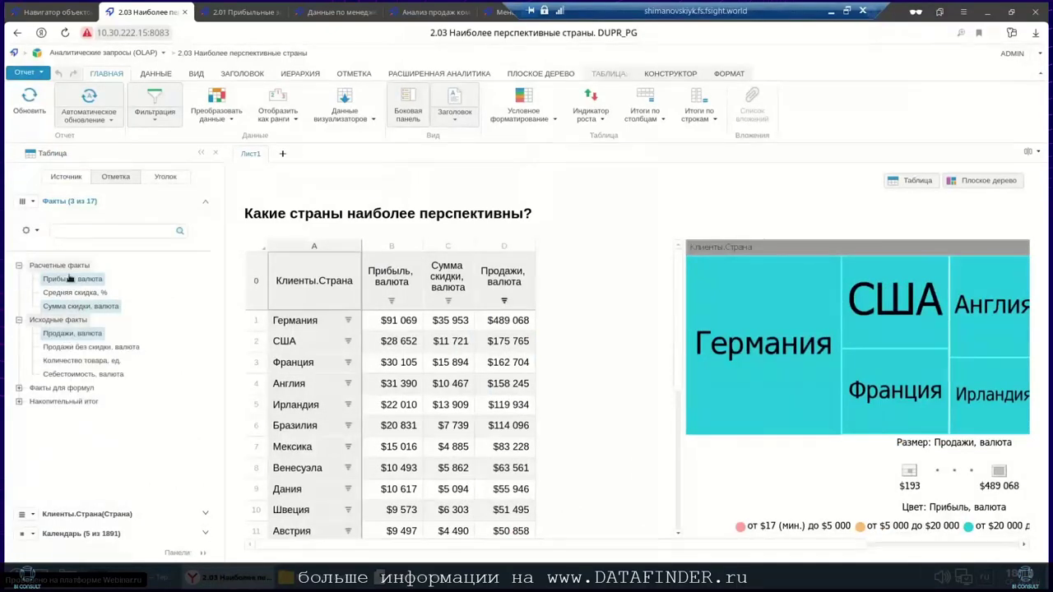
right_click(67, 434)
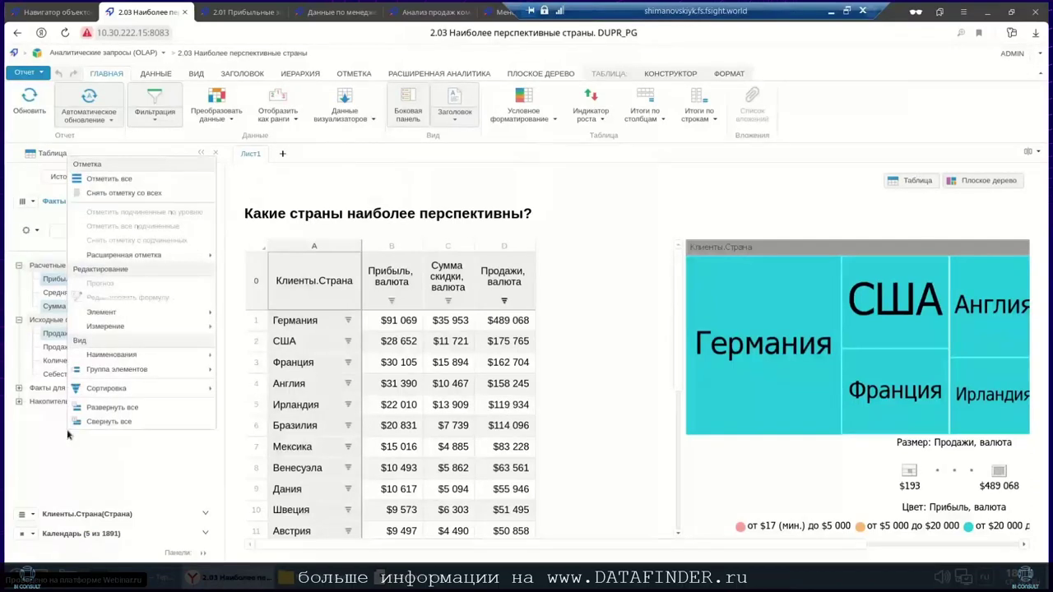
mouse_move(133, 313)
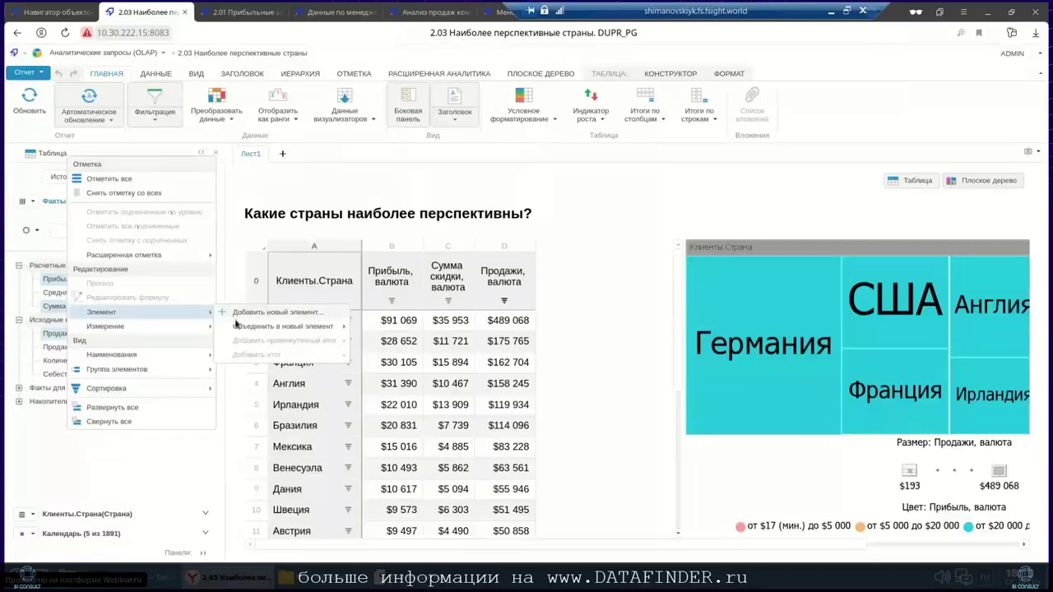
mouse_move(235, 324)
left_click(245, 317)
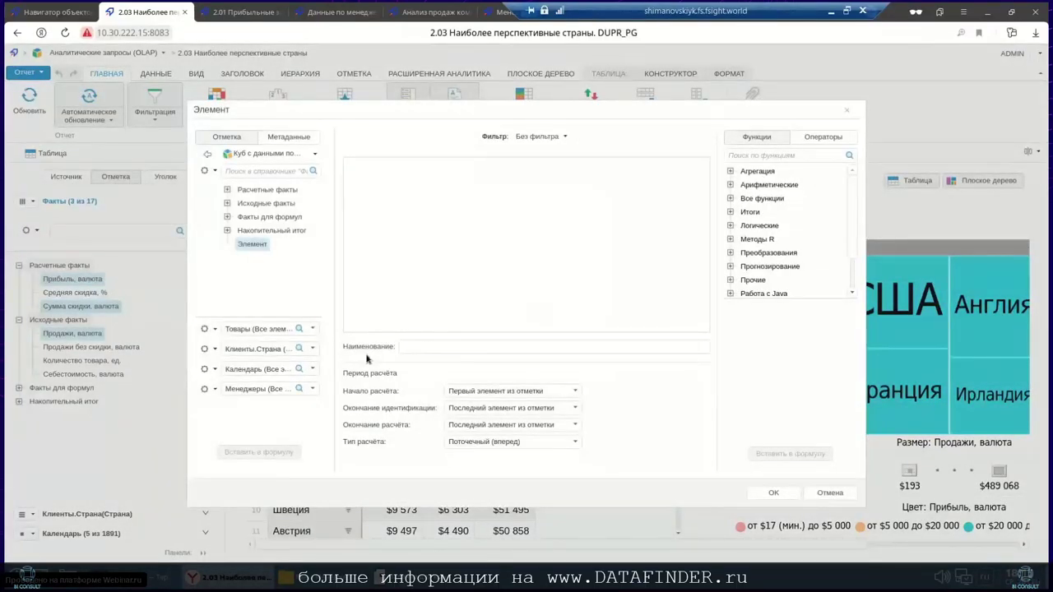
Name the new calculated element "рентабельность, %".
type("htynf,tkmy")
key("BackSpace")
key("BackSpace")
key("BackSpace")
key("BackSpace")
key("BackSpace")
key("BackSpace")
key("BackSpace")
key("BackSpace")
key("BackSpace")
key("BackSpace")
key("BackSpace")
type("ьность, %")
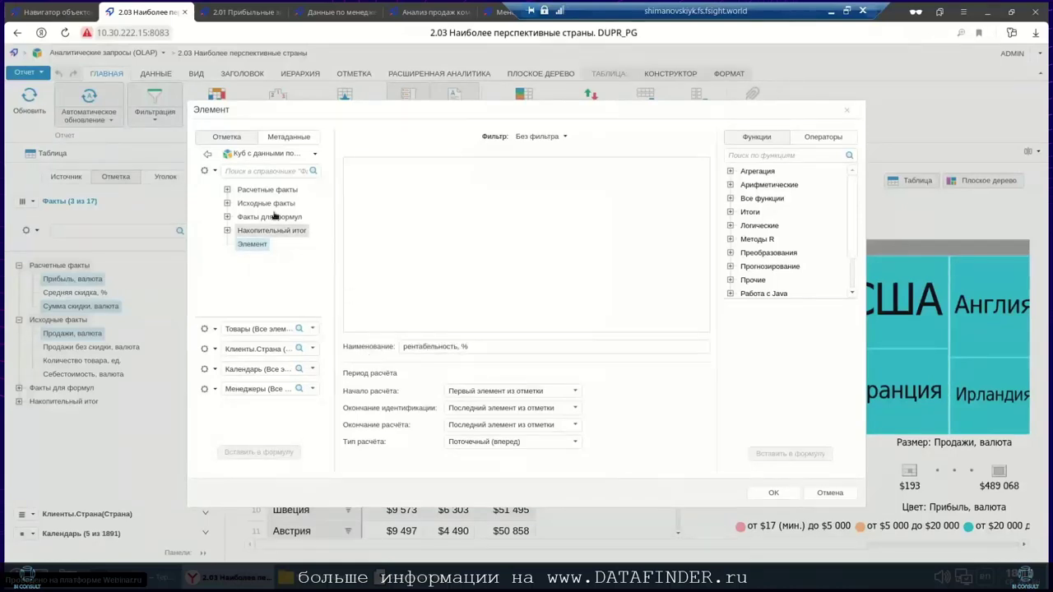
Build the element's formula as {Прибыль, валюта[t]}/{Продажи, валюта[t]} and create the element.
left_click(227, 204)
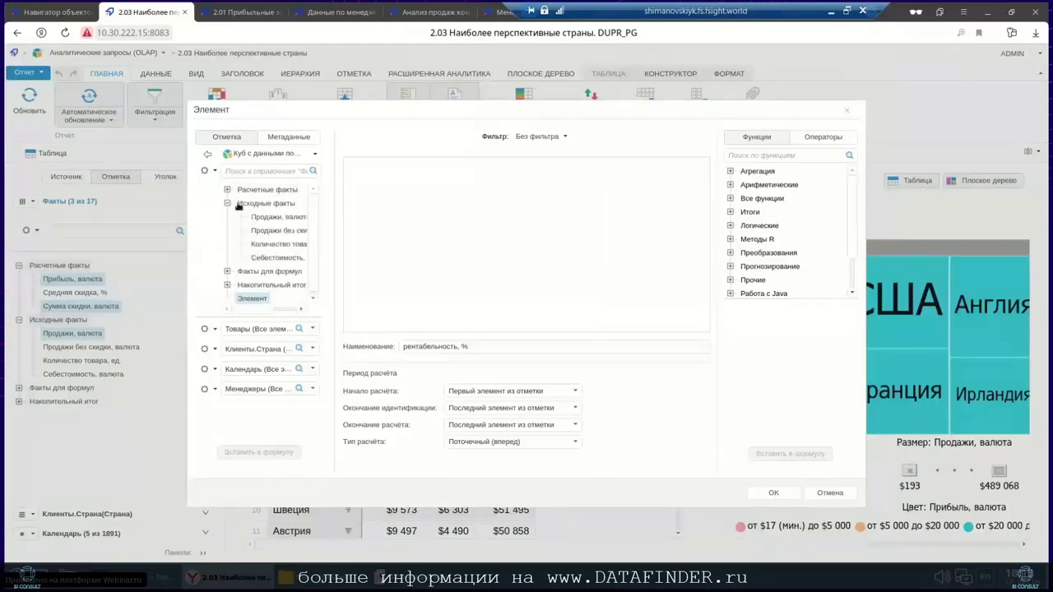
left_click_drag(270, 223, 401, 201)
type(".")
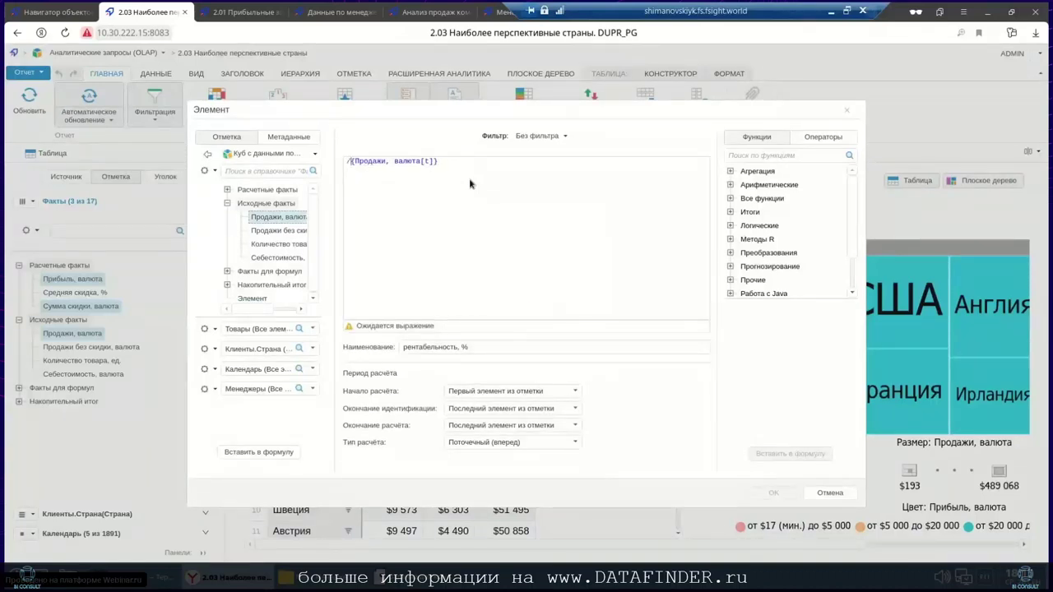
left_click(227, 190)
left_click(272, 204)
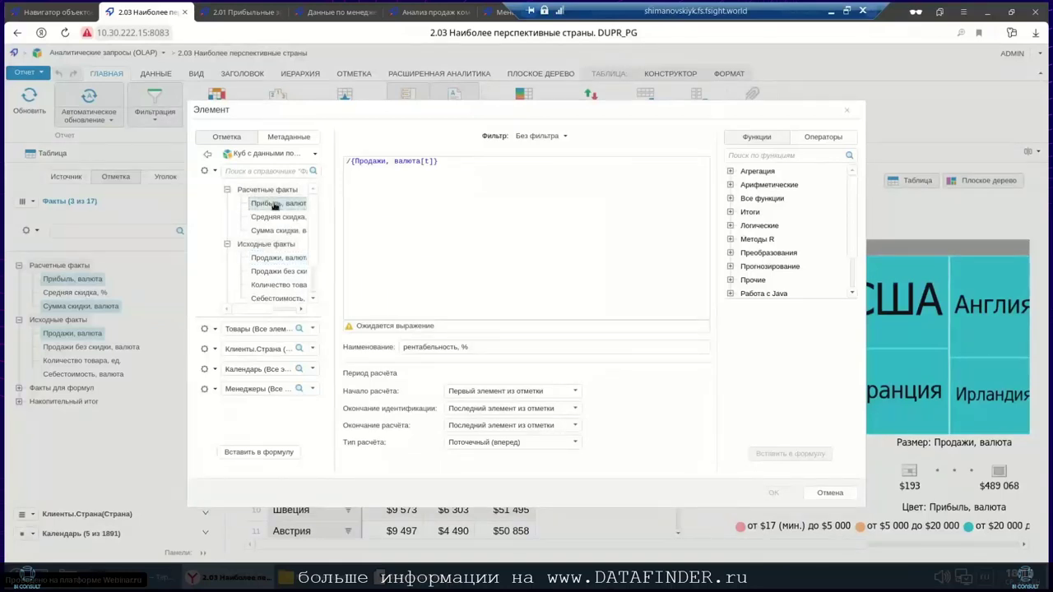
left_click_drag(275, 206, 349, 171)
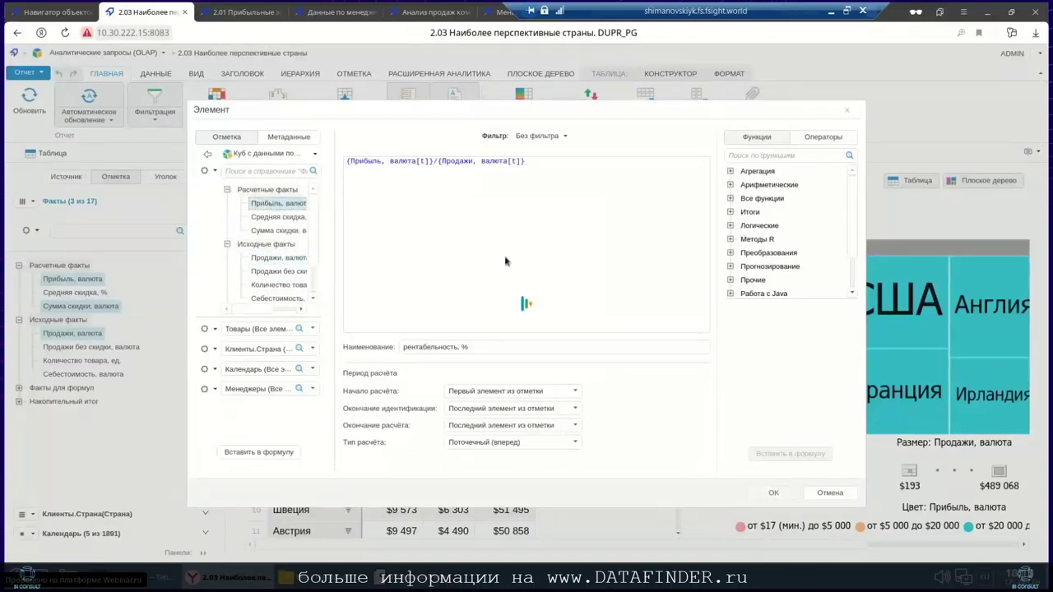
left_click(773, 494)
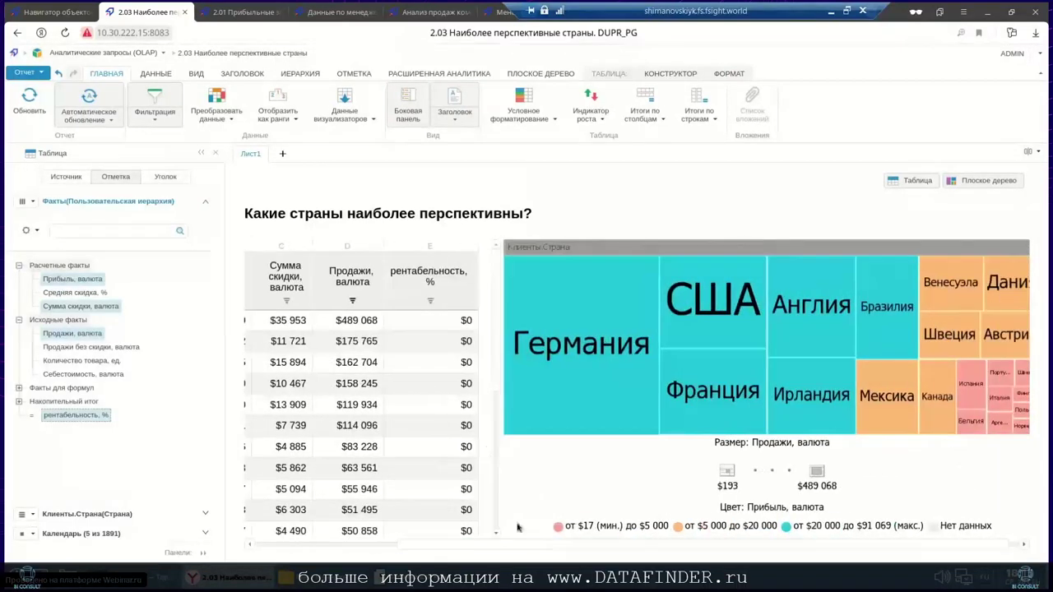
Apply the percentage number format to the "рентабельность, %" column and review it beside the other country figures.
left_click(416, 300)
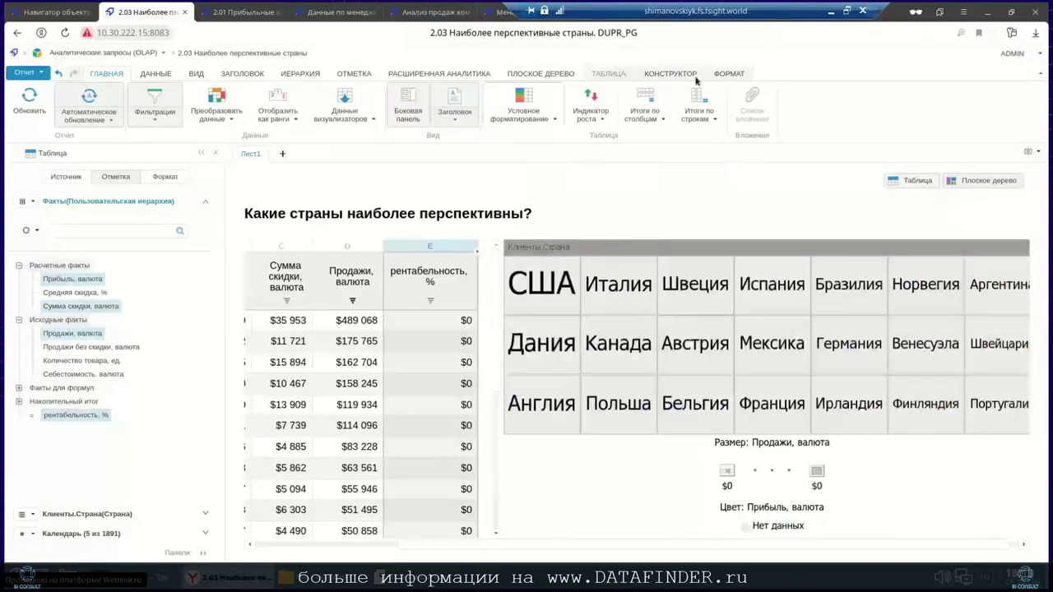
left_click(728, 74)
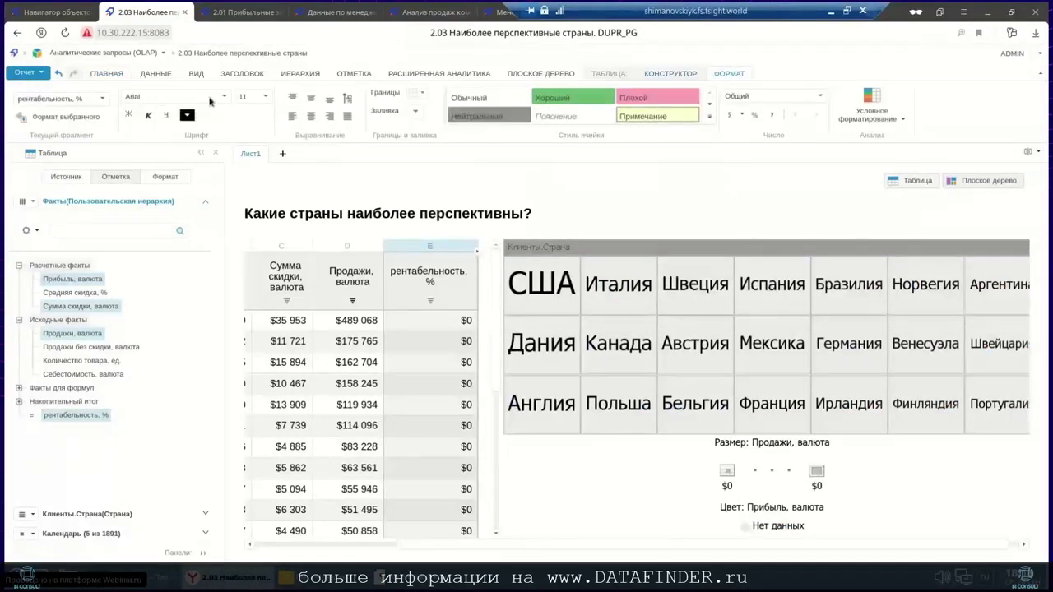
left_click(754, 115)
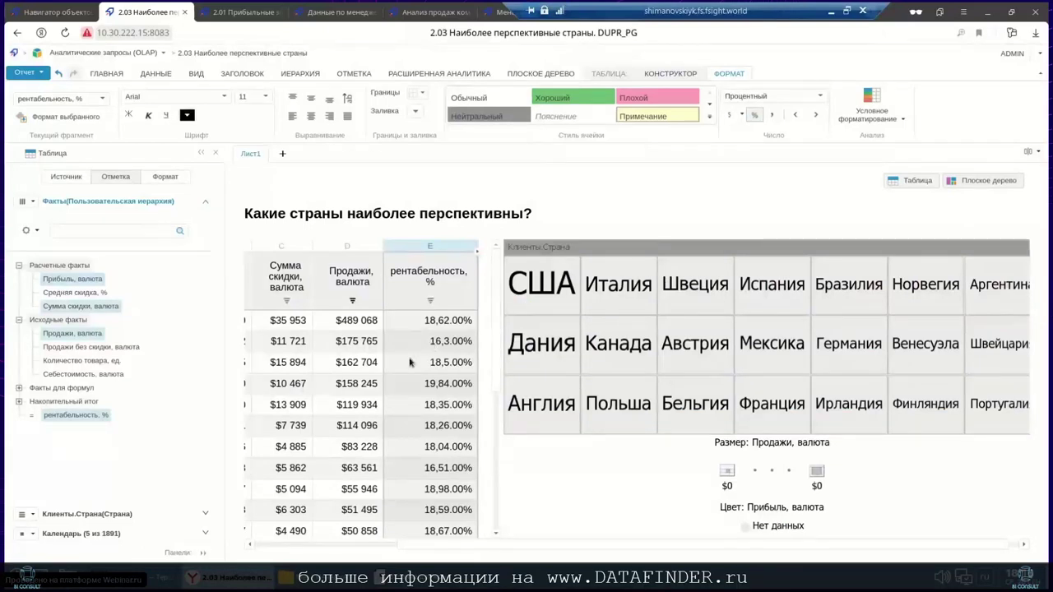
left_click_drag(412, 549, 314, 550)
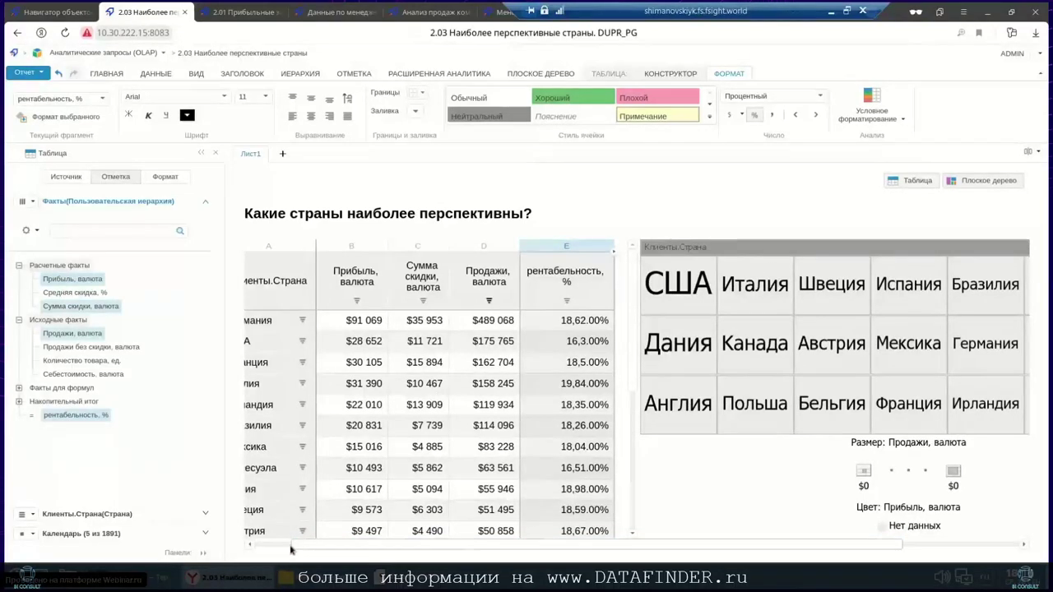
left_click_drag(331, 548, 278, 546)
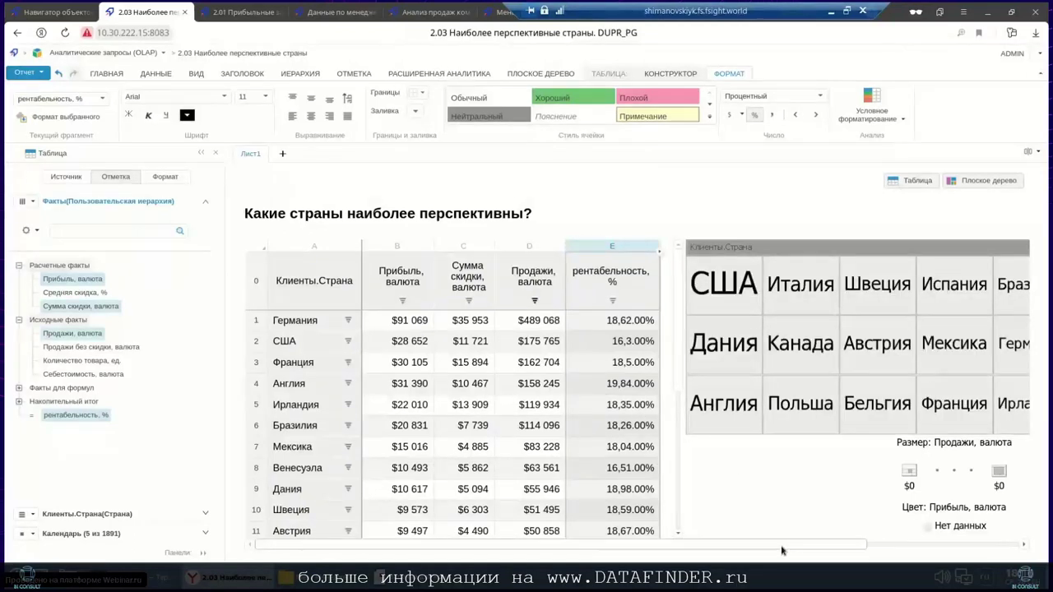
Set the treemap's size metric to "рентабельность, %".
scroll(785, 550, "right", 5)
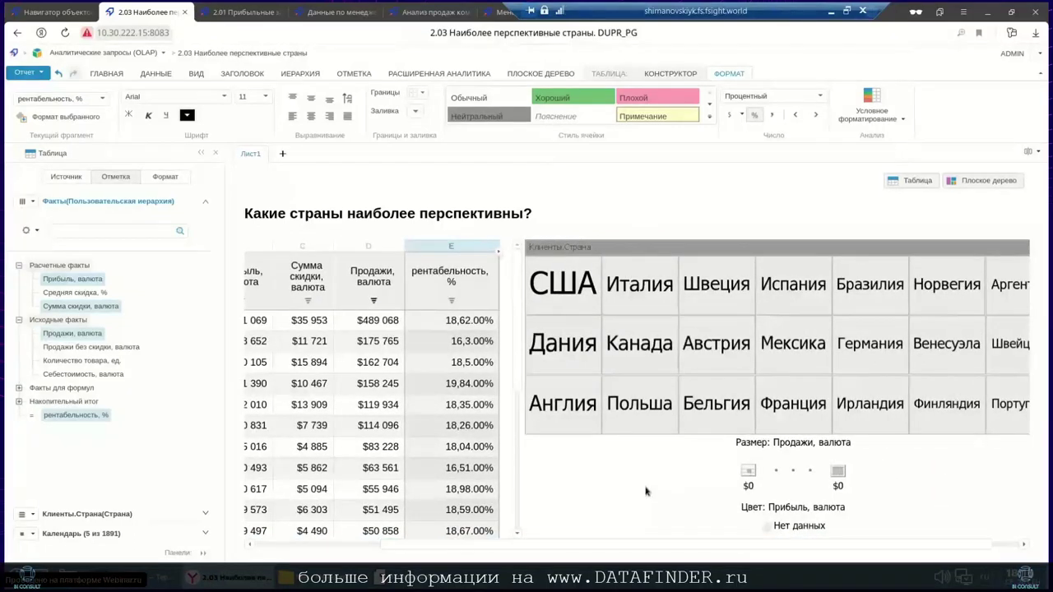
left_click(697, 485)
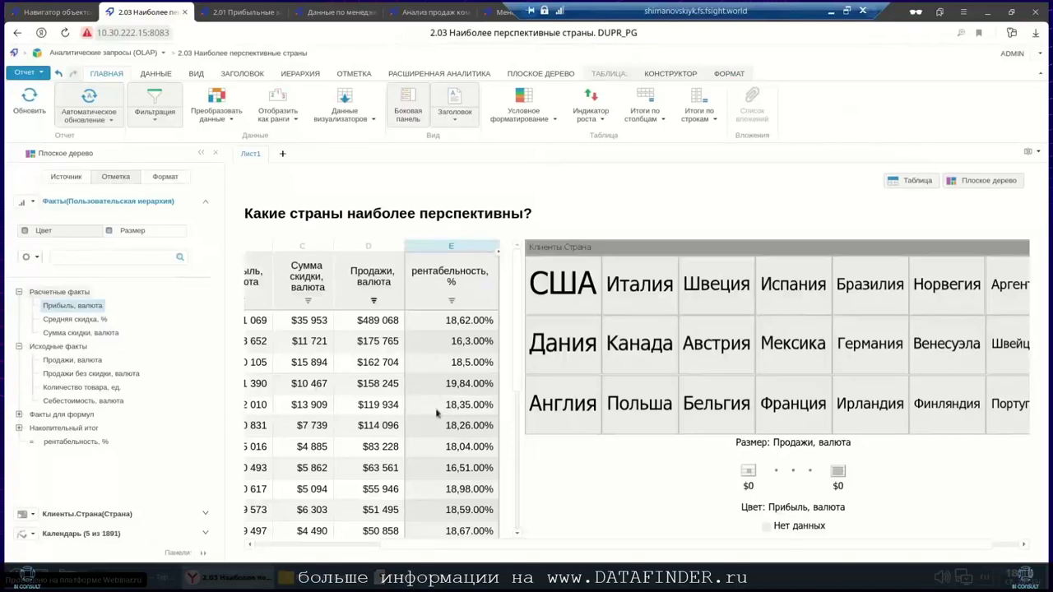
left_click(311, 320)
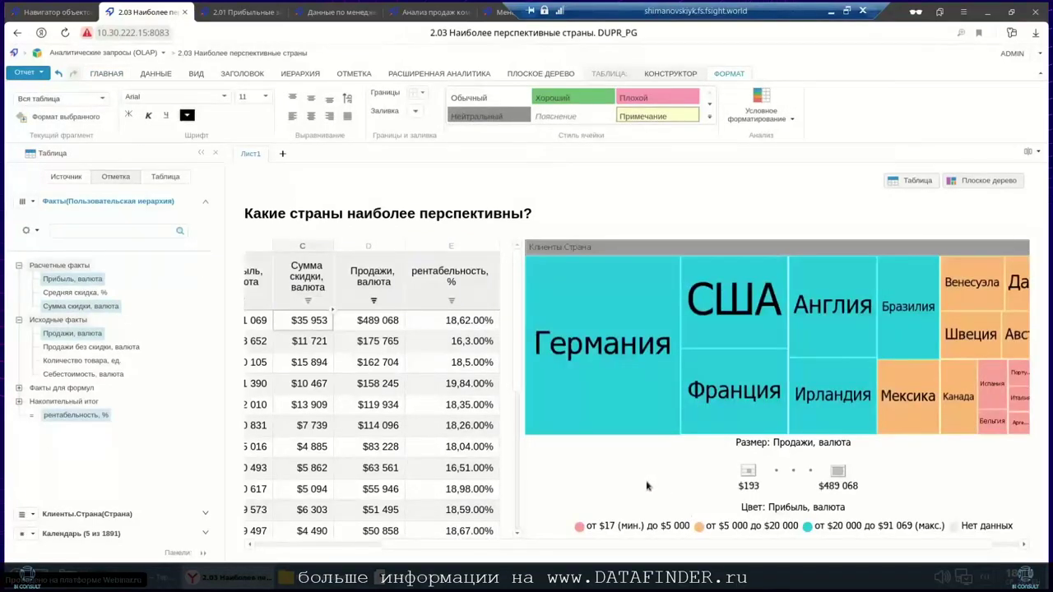
left_click(646, 486)
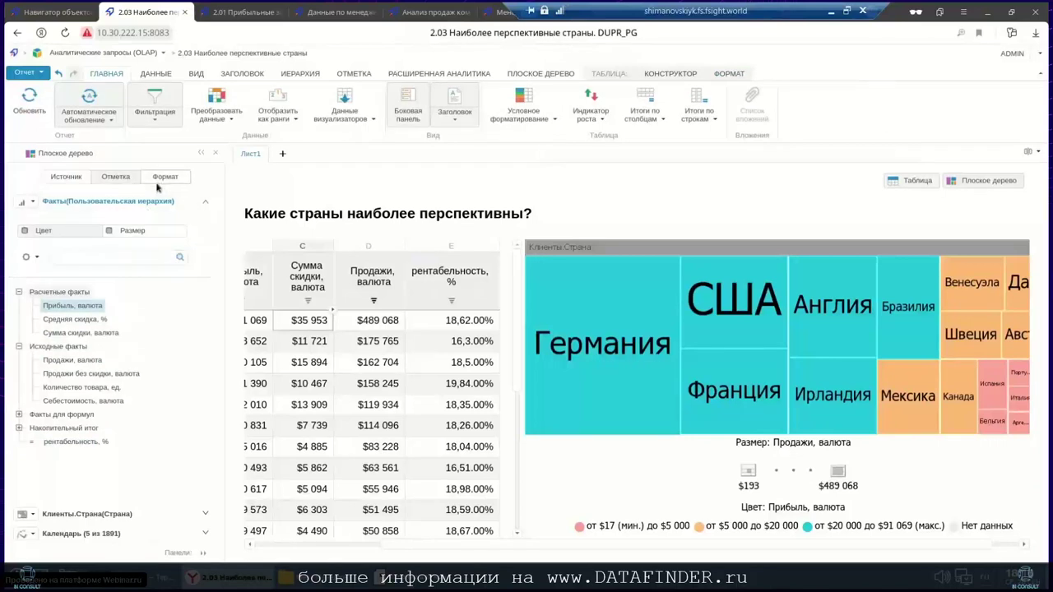
left_click(132, 233)
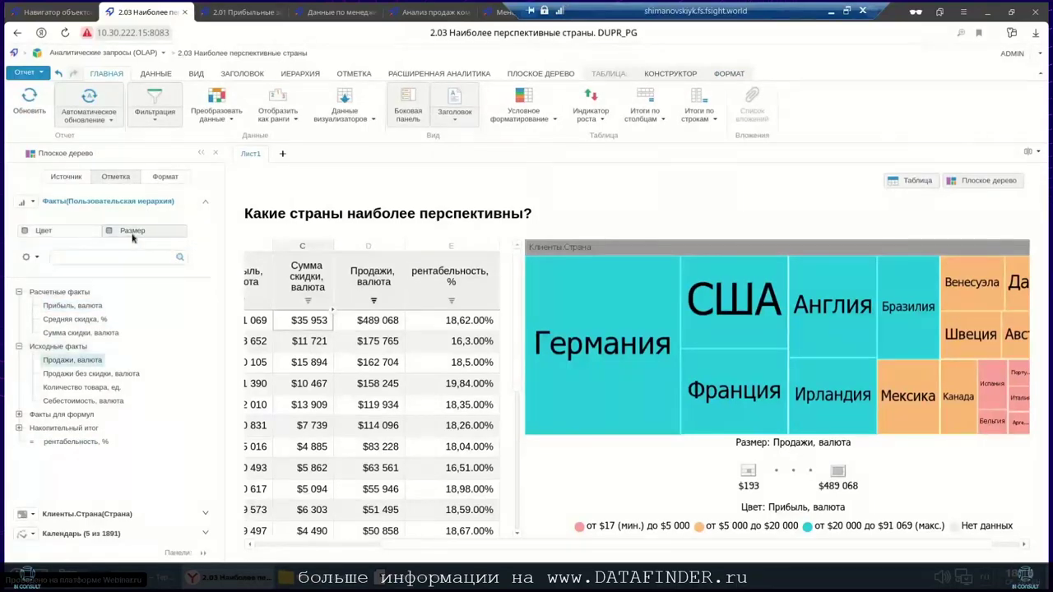
left_click(66, 445)
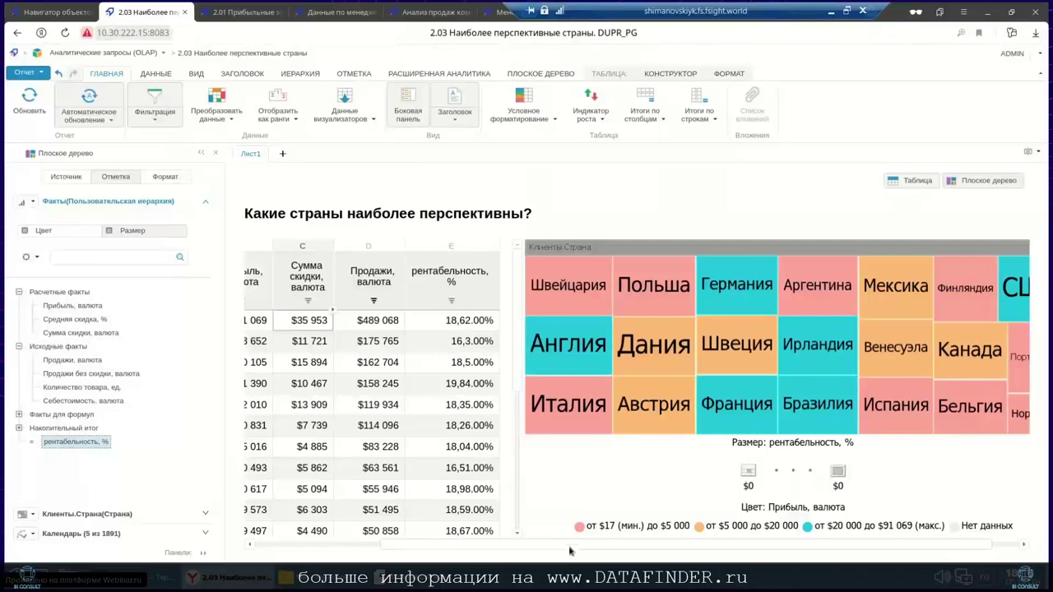
Open the report "What-if анализ (отчет)" for viewing from the bonus task folder "3) Бонусная задача: «Что если…?» (What-if анализ)".
scroll(578, 547, "right", 1)
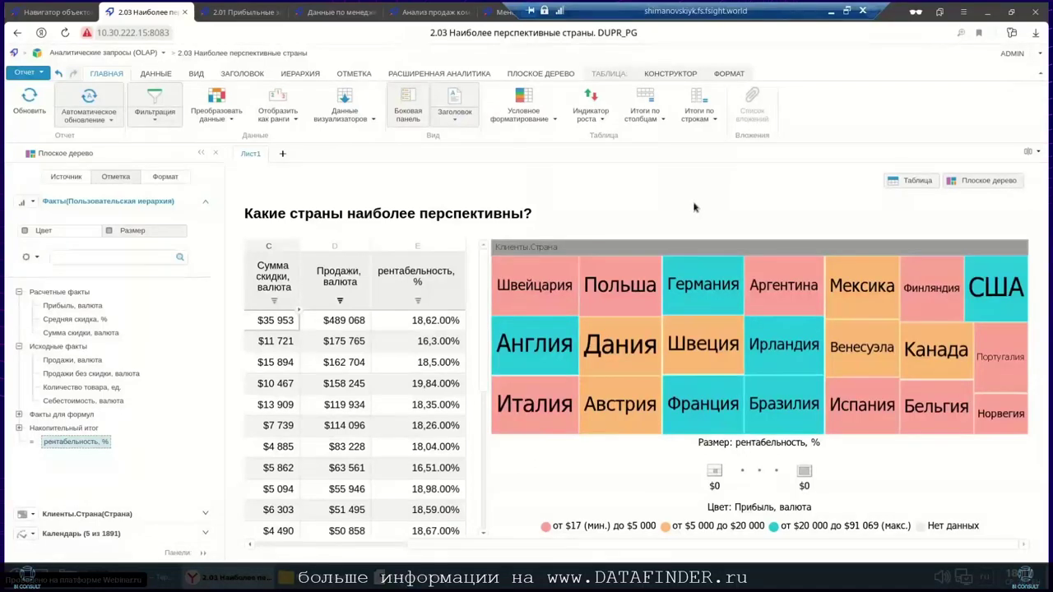
left_click(56, 13)
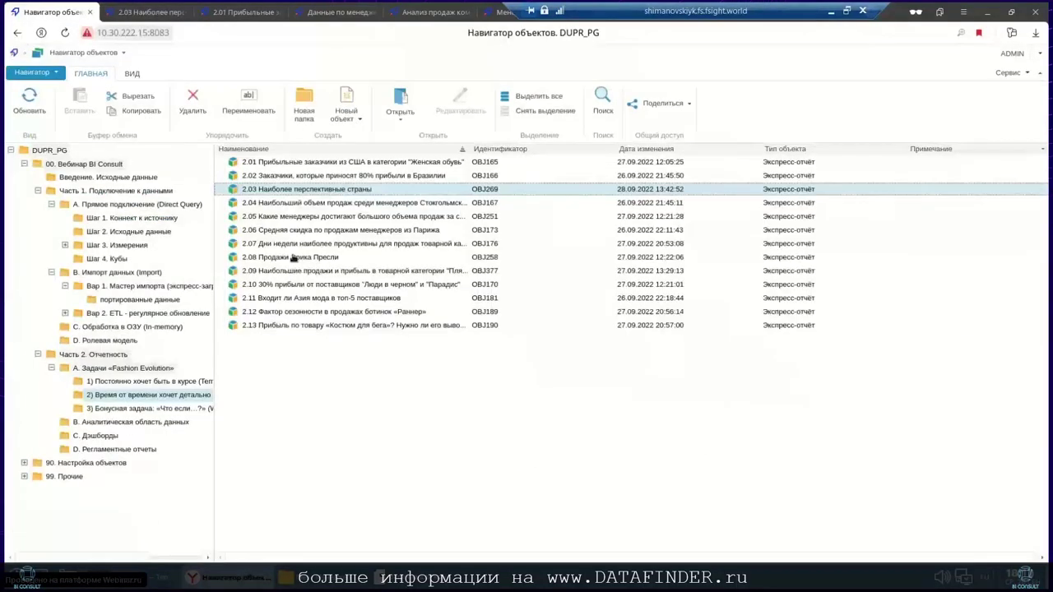
left_click(165, 410)
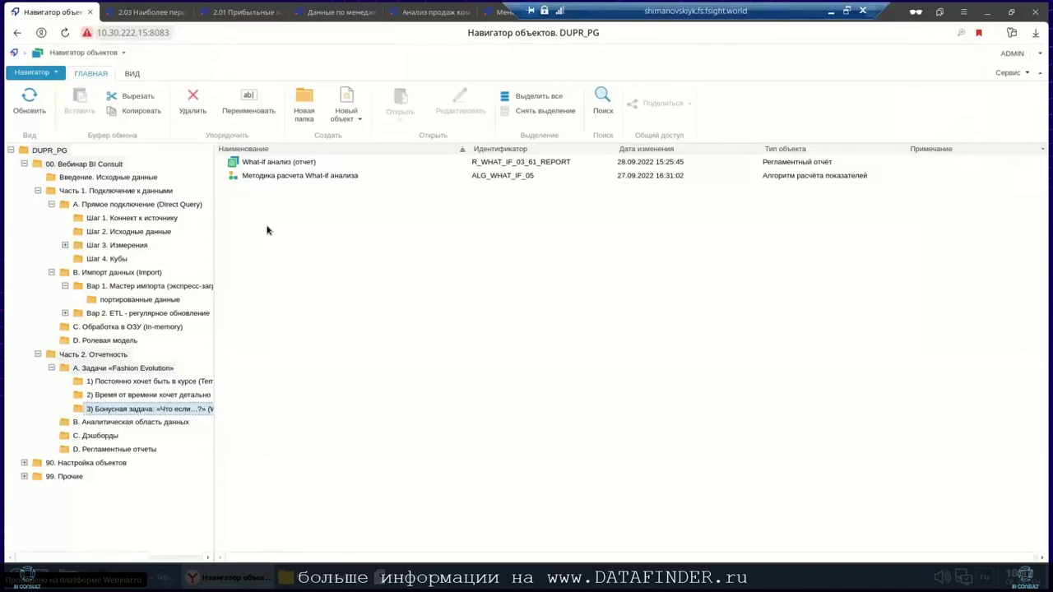
left_click(277, 162)
right_click(278, 163)
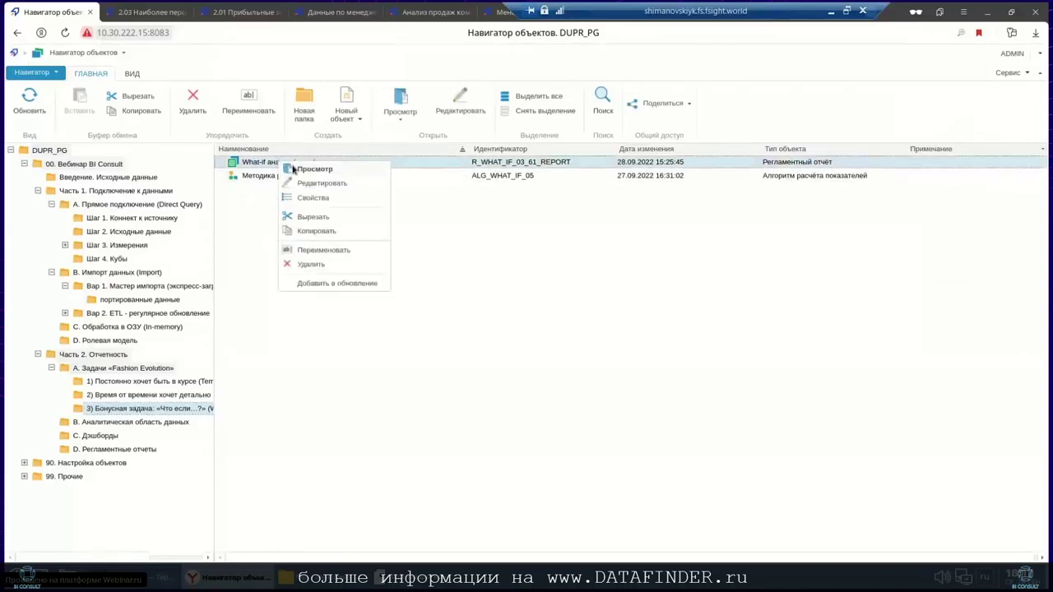
left_click(291, 169)
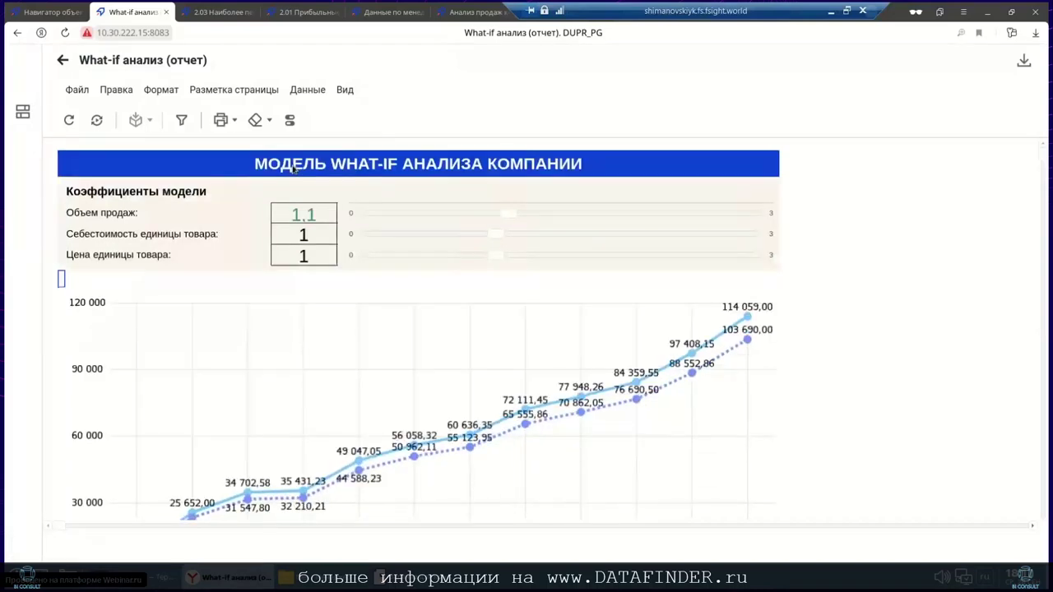
left_click(964, 13)
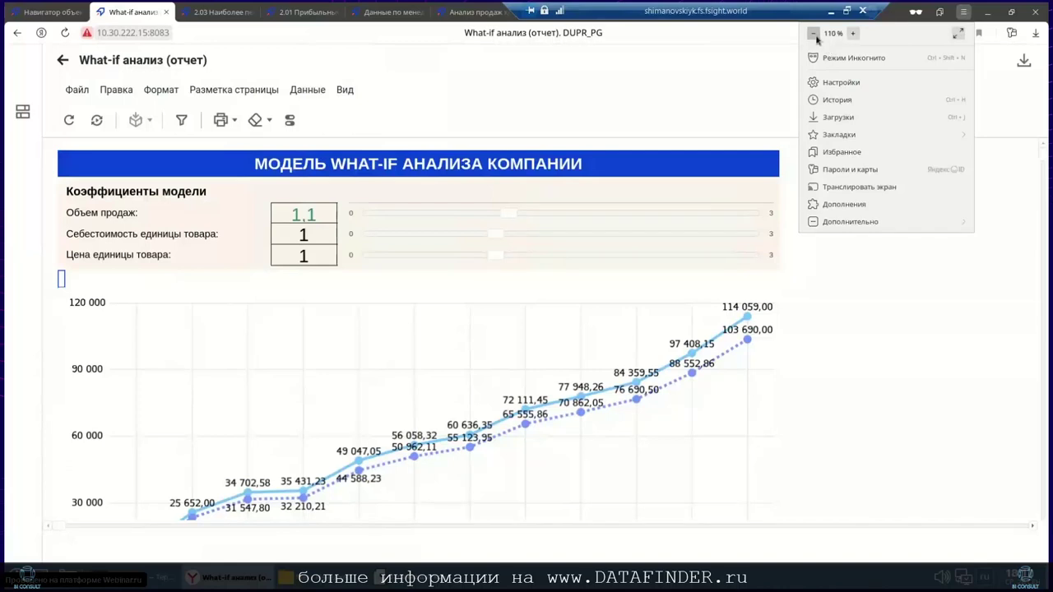
left_click(814, 35)
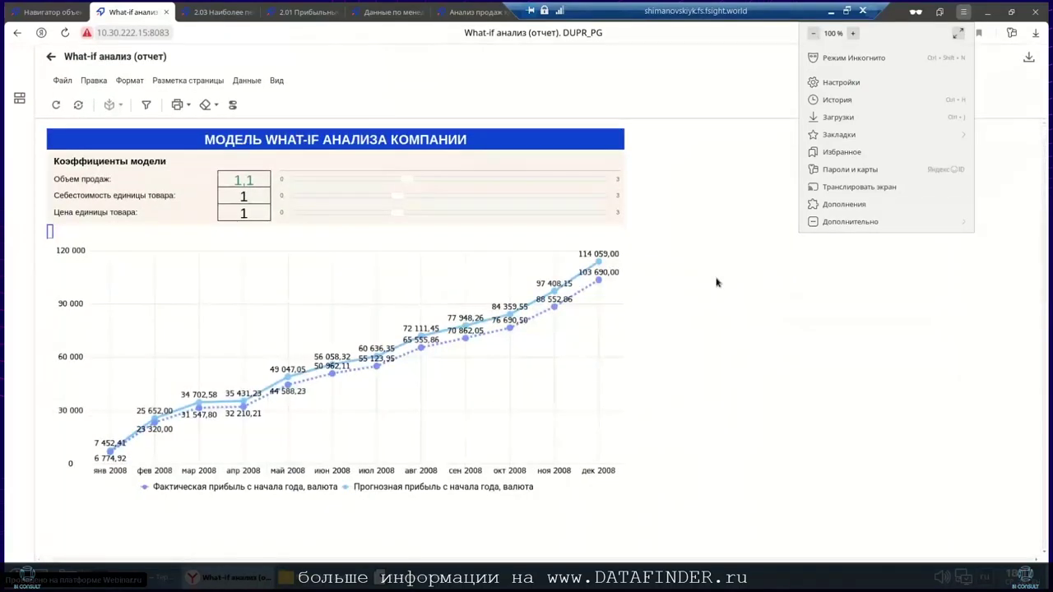
left_click(717, 282)
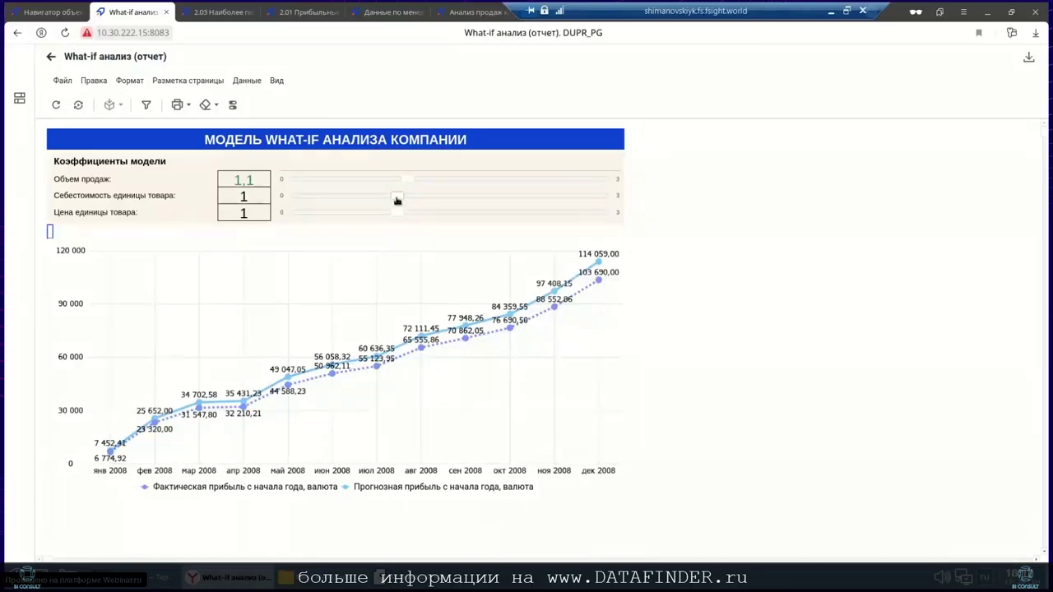
Set the What-if model coefficients to 0,8 for unit cost, 1,3 for unit price and 0,45 for sales volume.
left_click_drag(396, 200, 379, 197)
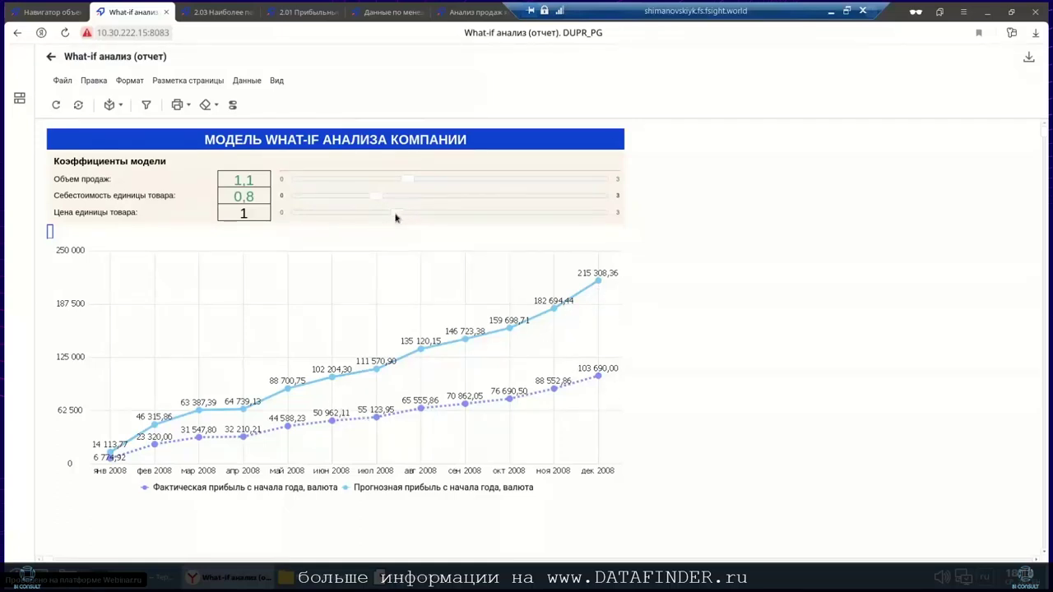
left_click_drag(397, 217, 426, 214)
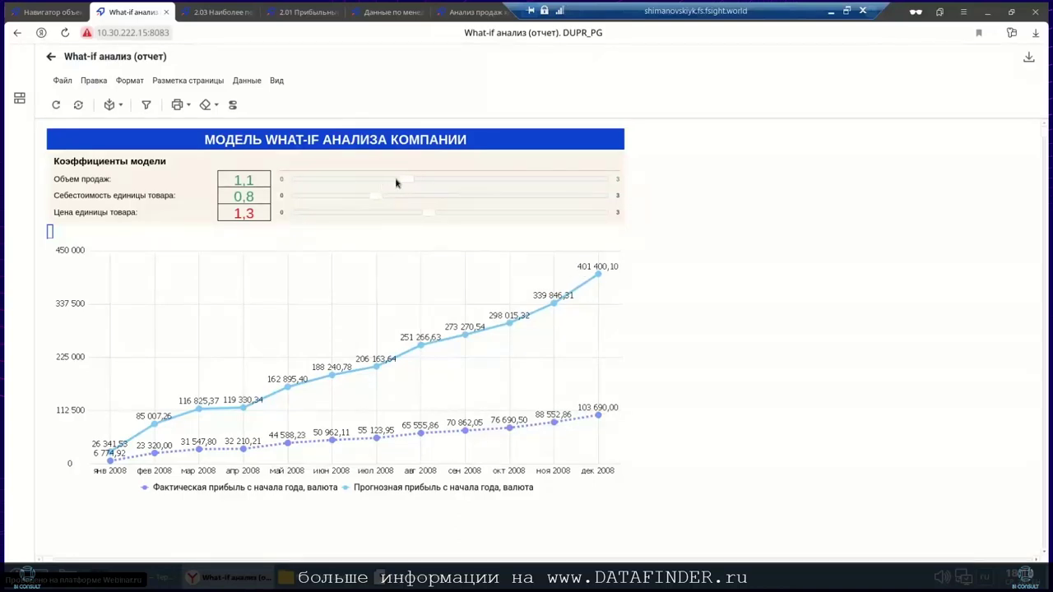
left_click_drag(409, 181, 339, 184)
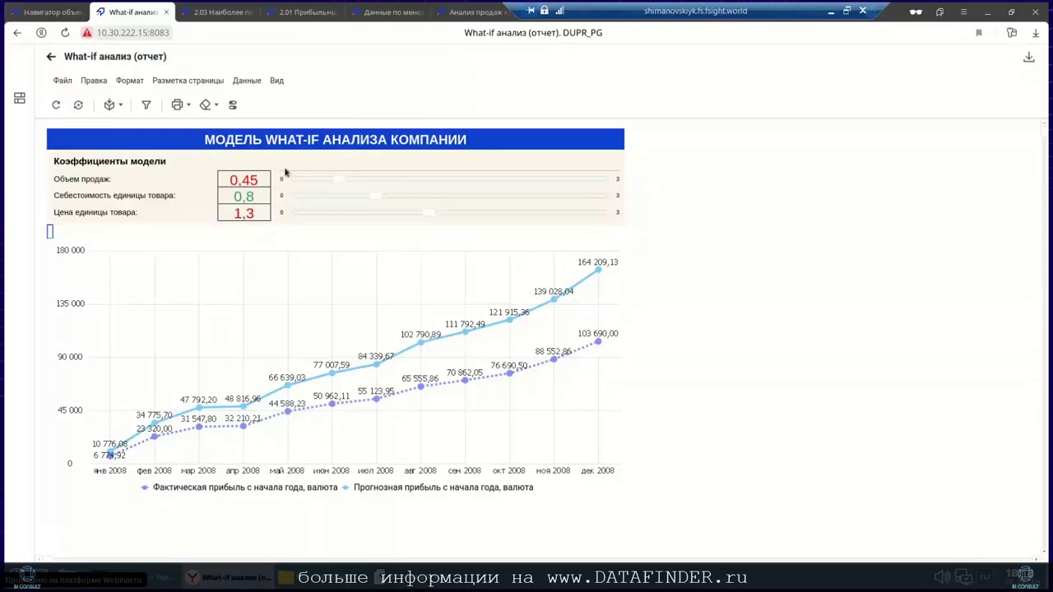
Open the calculation algorithm "Методика расчета What-if анализа" for editing from the object navigator.
left_click(42, 17)
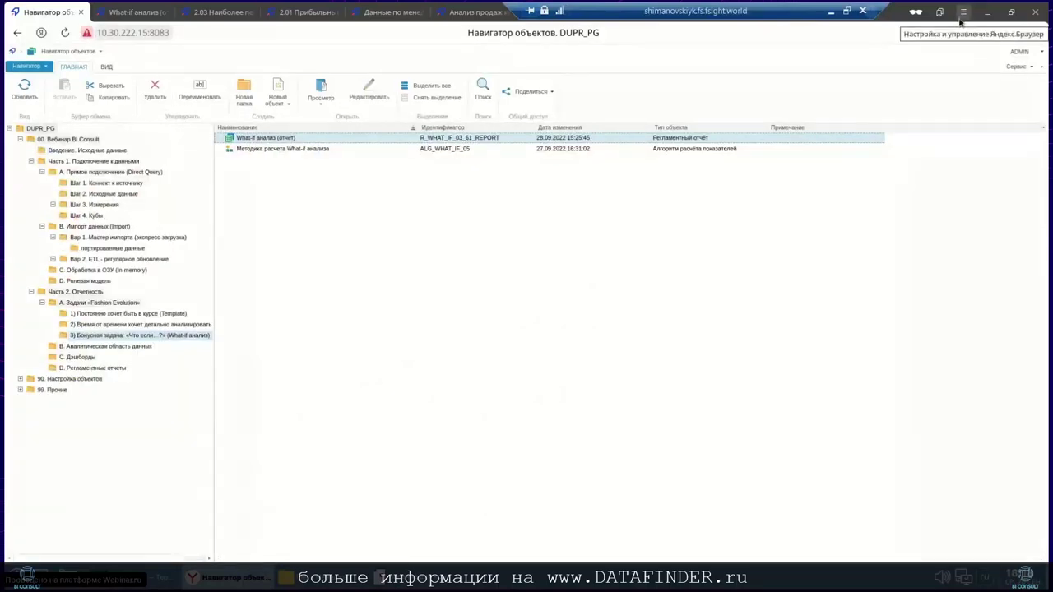
left_click(963, 13)
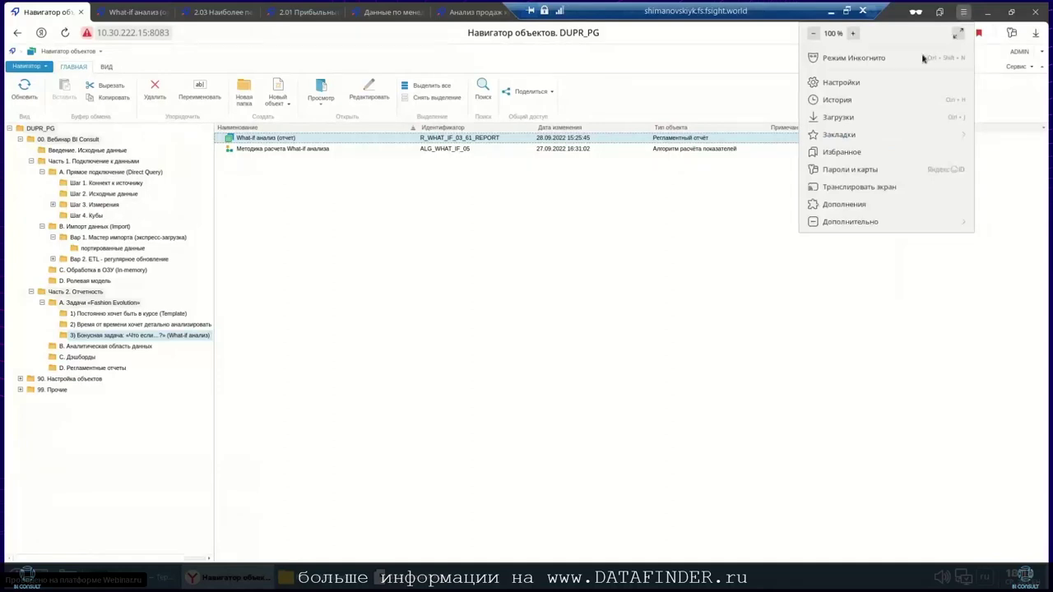
left_click(853, 34)
left_click(413, 298)
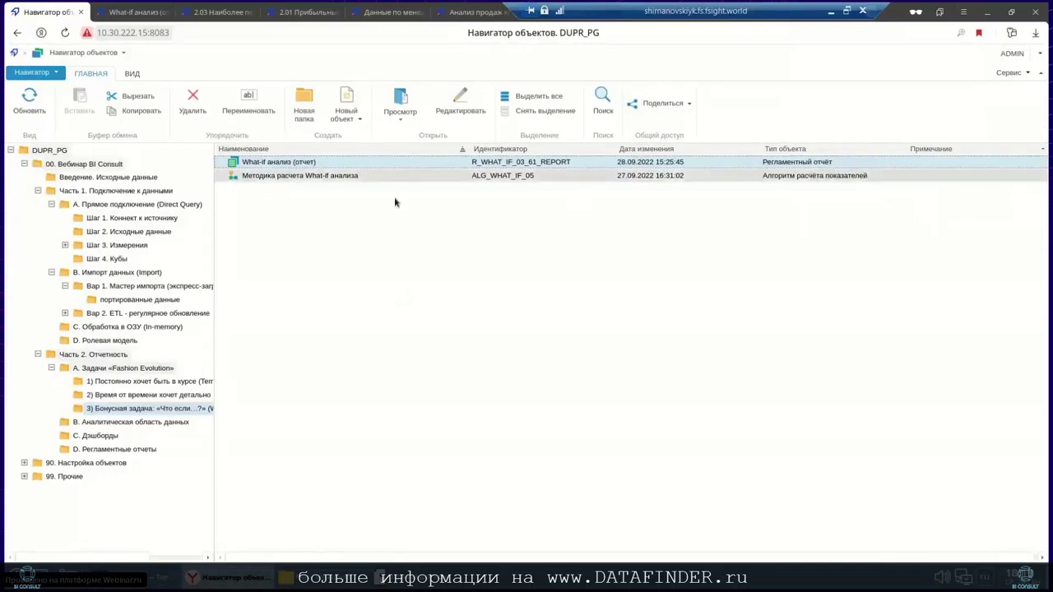
left_click(320, 177)
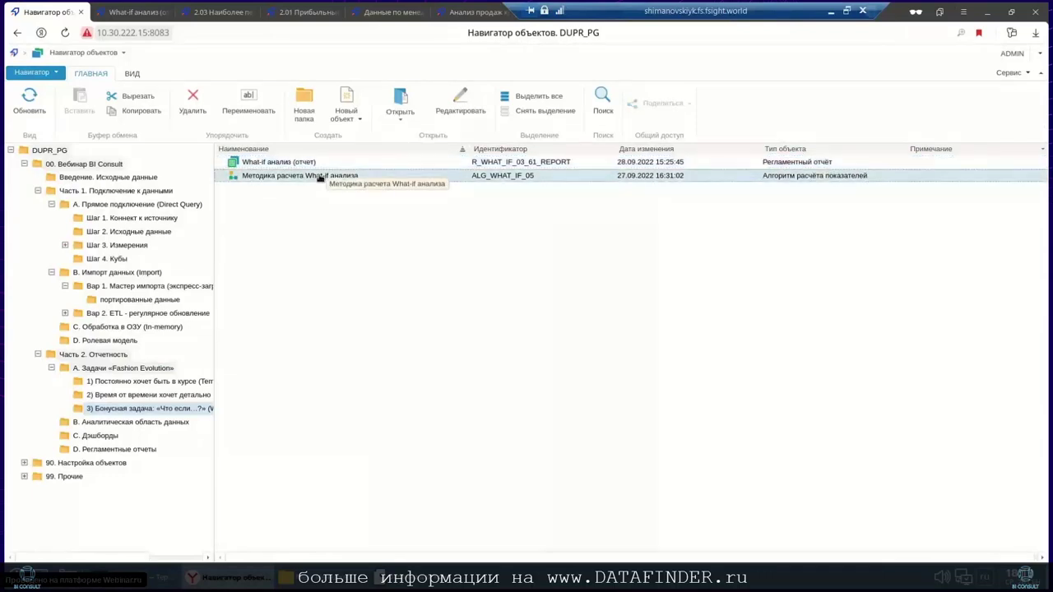
right_click(320, 178)
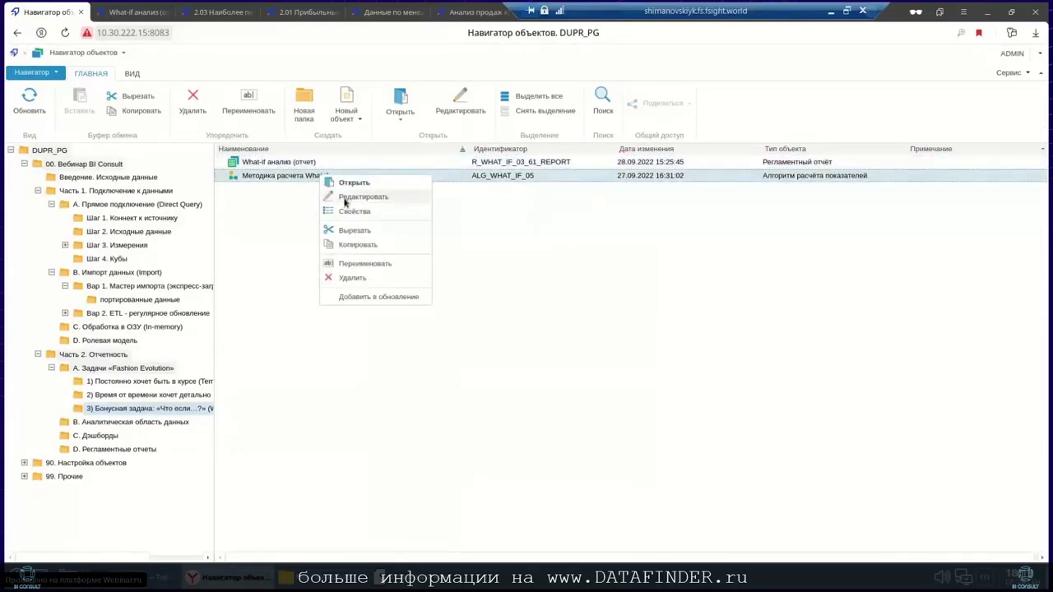
left_click(346, 199)
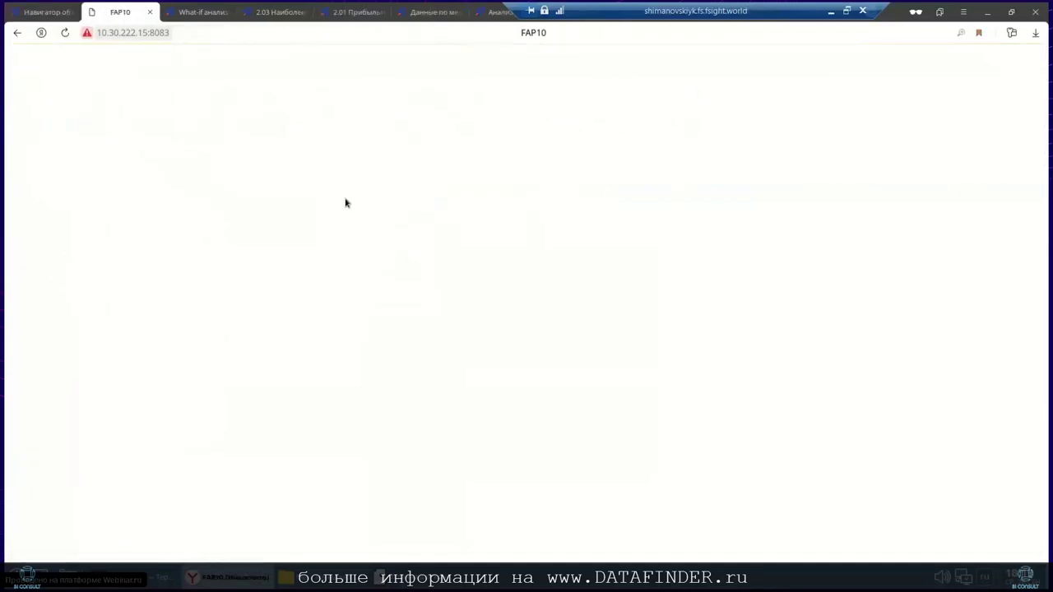
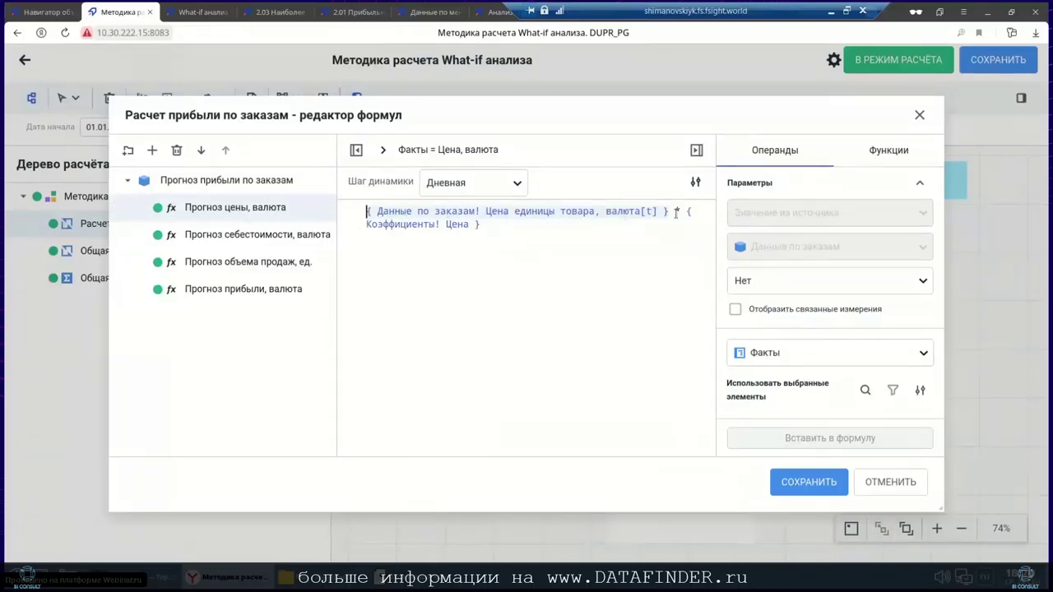
Examine the formulas "Прогноз себестоимости, валюта" and "Прогноз прибыли, валюта", including the list of facts available for the calculated result.
left_click(247, 237)
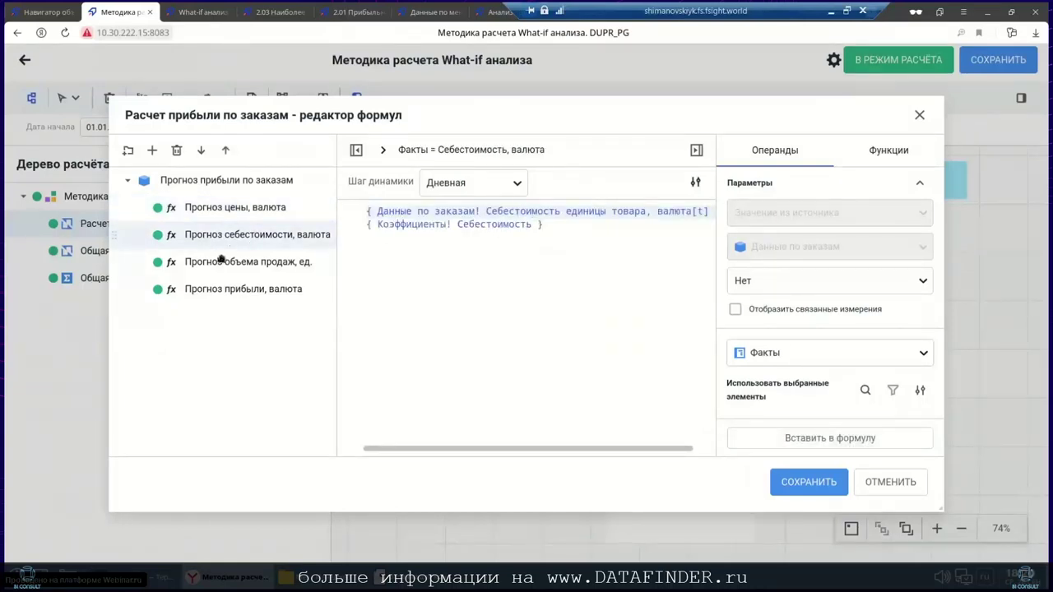
left_click(223, 293)
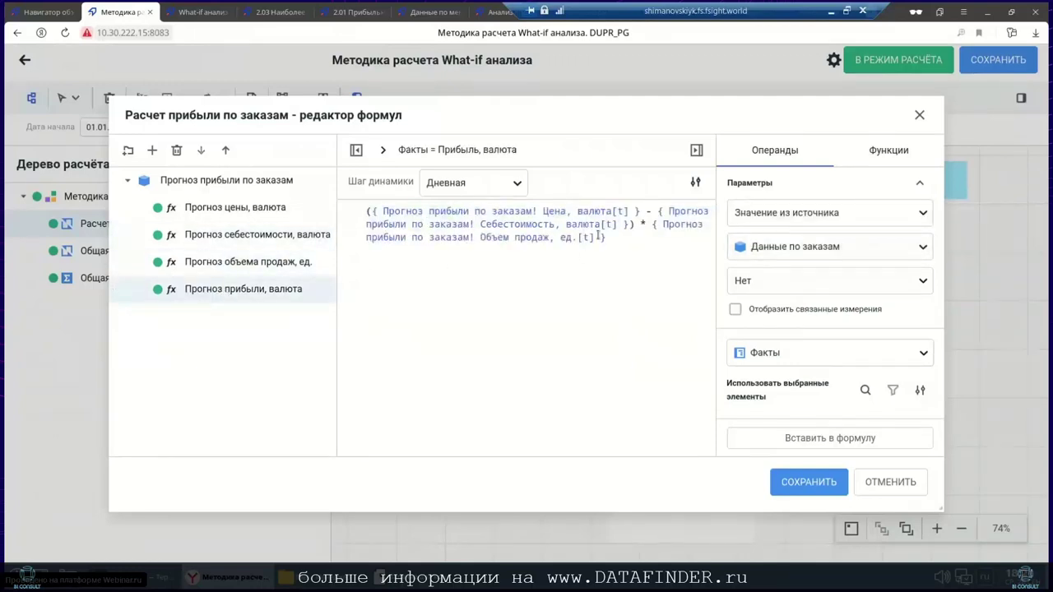
left_click(491, 153)
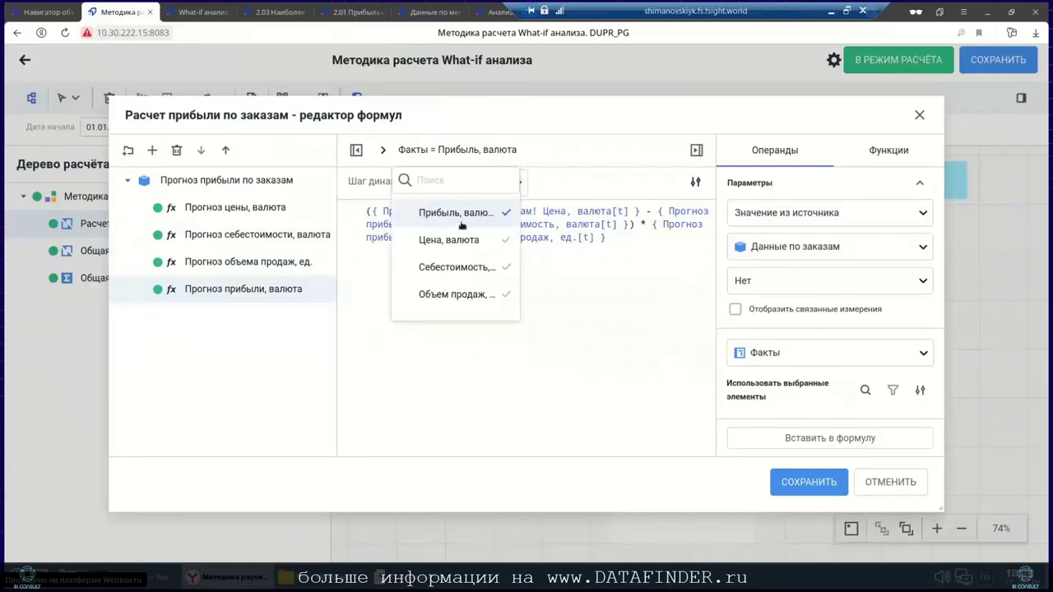
left_click(583, 301)
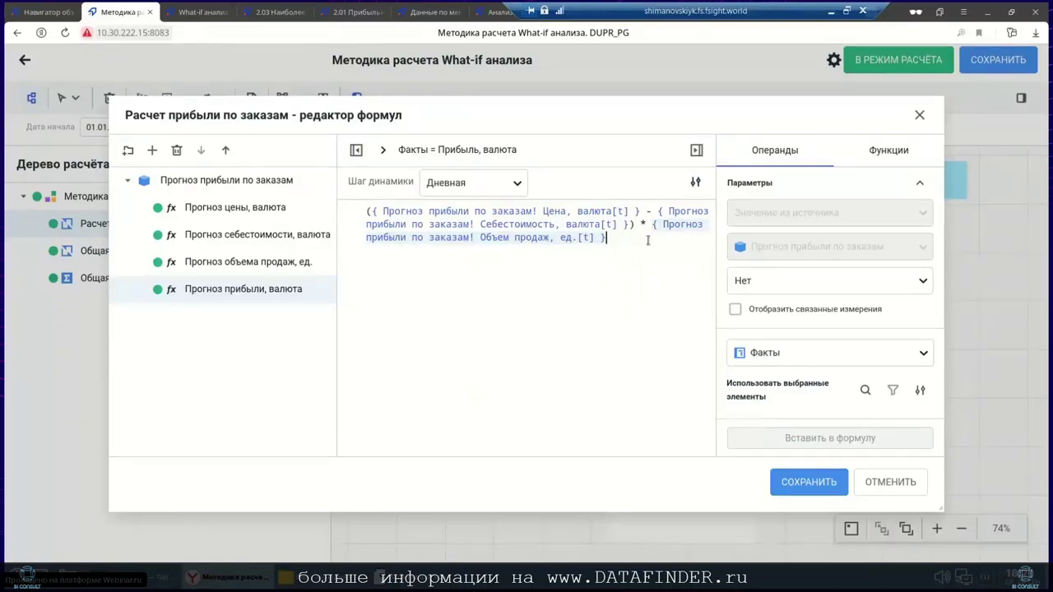
Try appending "+" and the operand "Прибыль, валюта" from the source "Прогноз прибыли по заказам" to the profit forecast formula.
type("+")
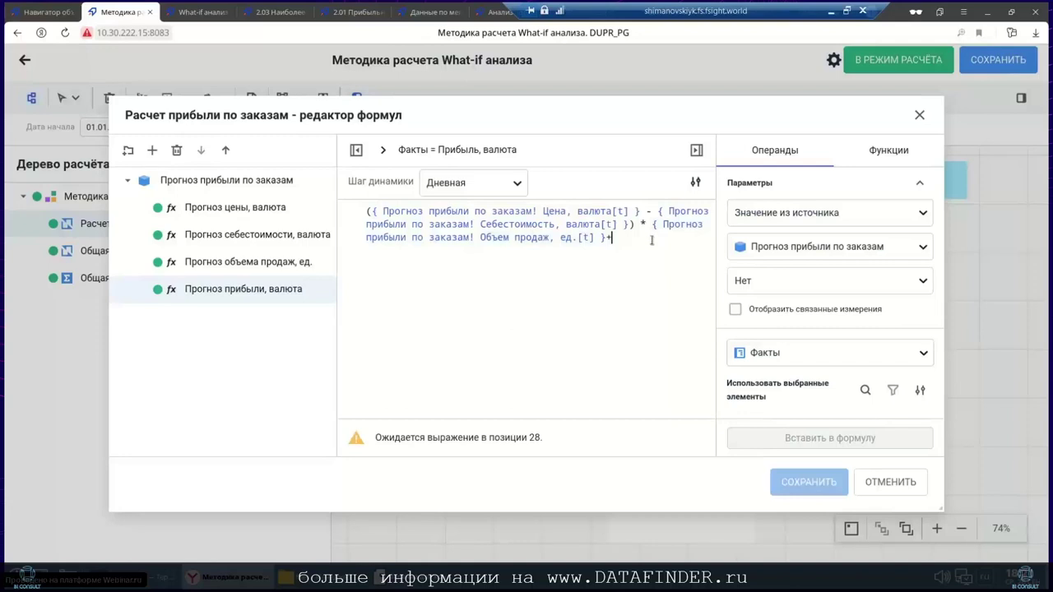
left_click(834, 213)
left_click(827, 238)
left_click(820, 246)
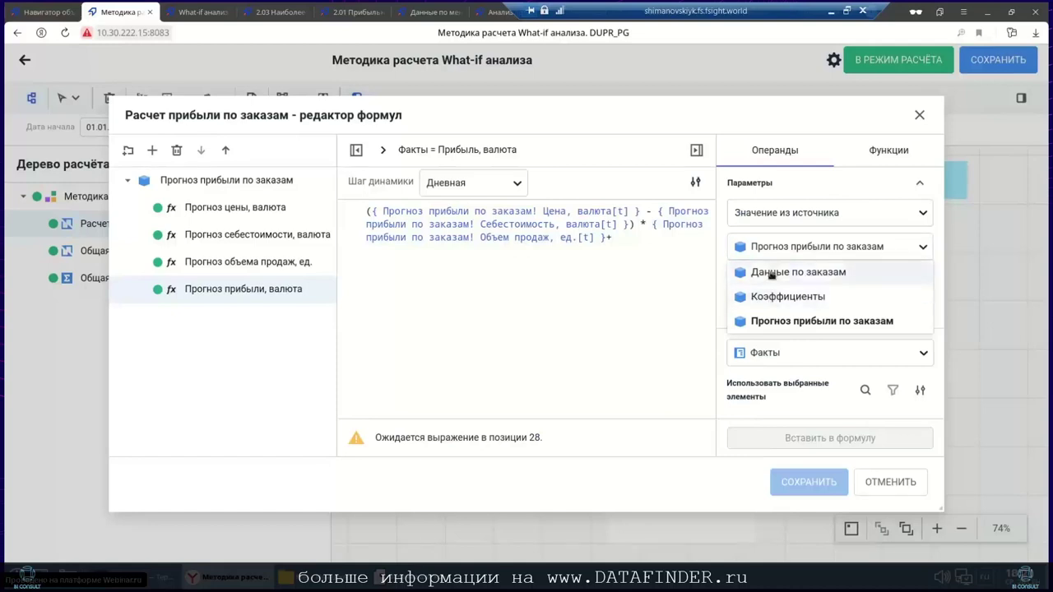
left_click(783, 254)
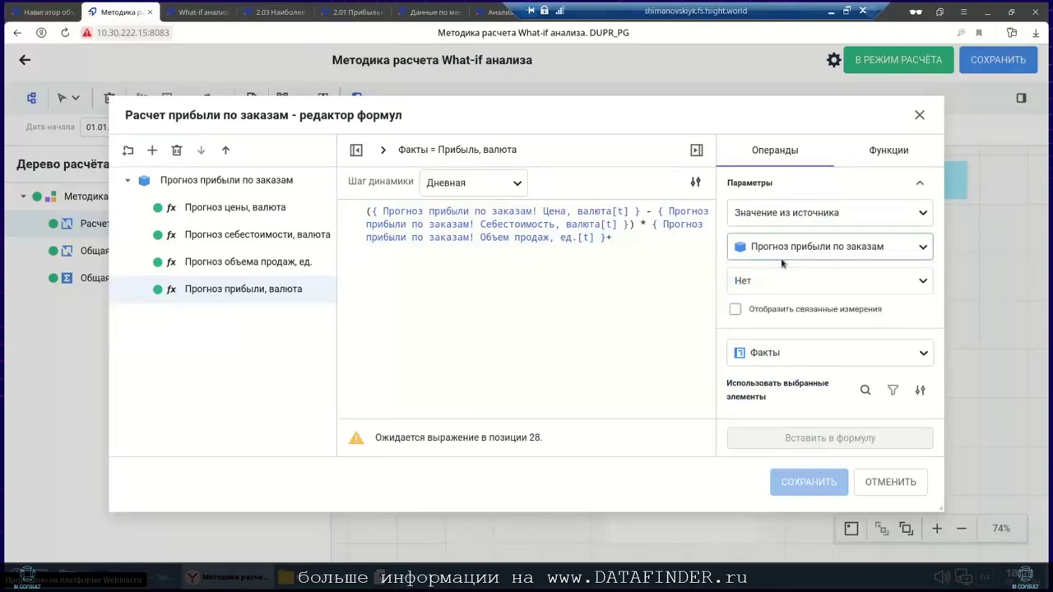
left_click(783, 354)
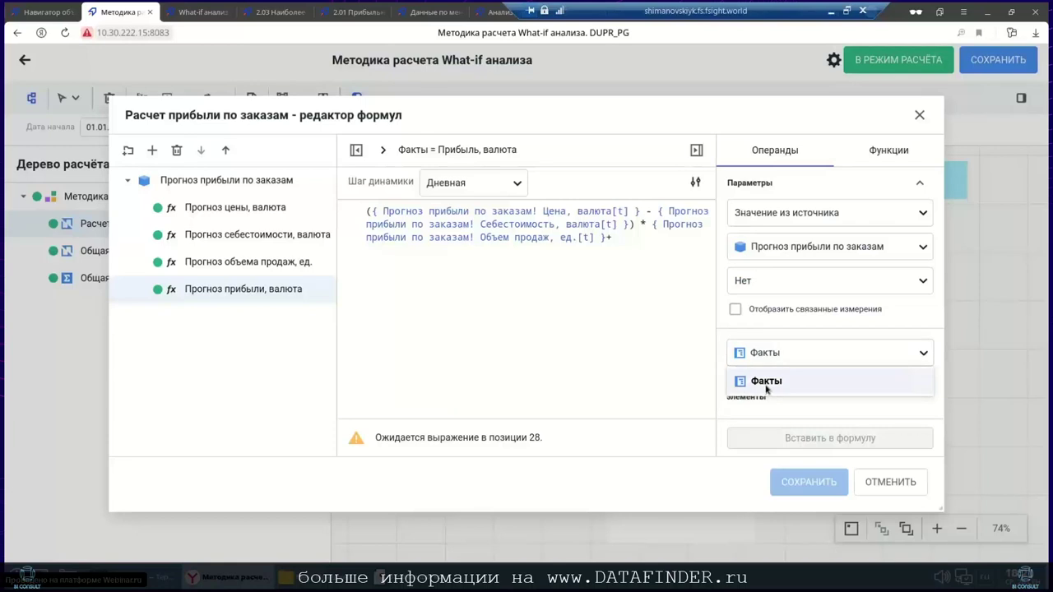
left_click(765, 383)
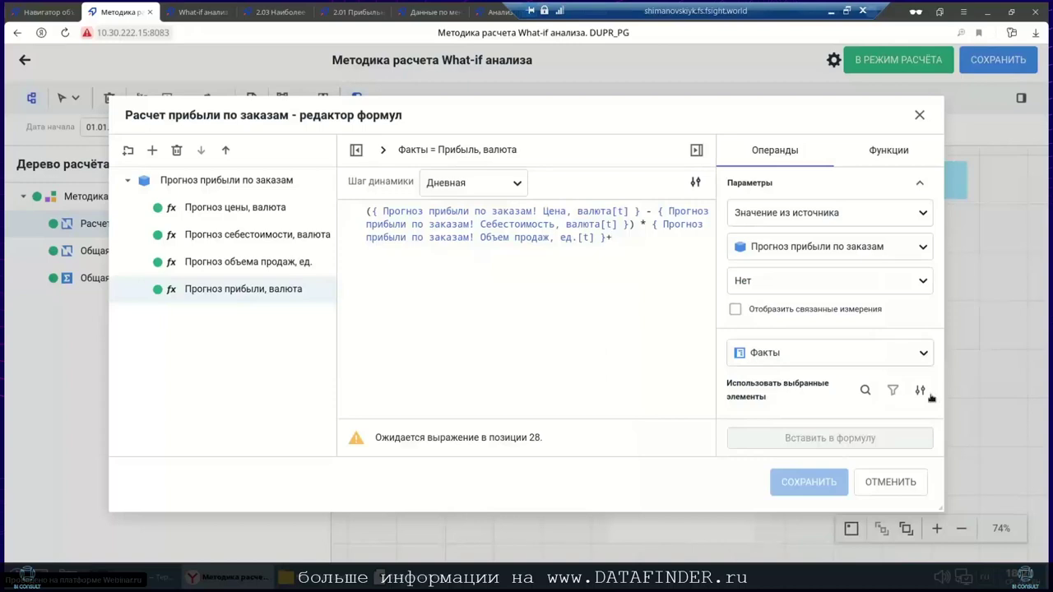
left_click(963, 11)
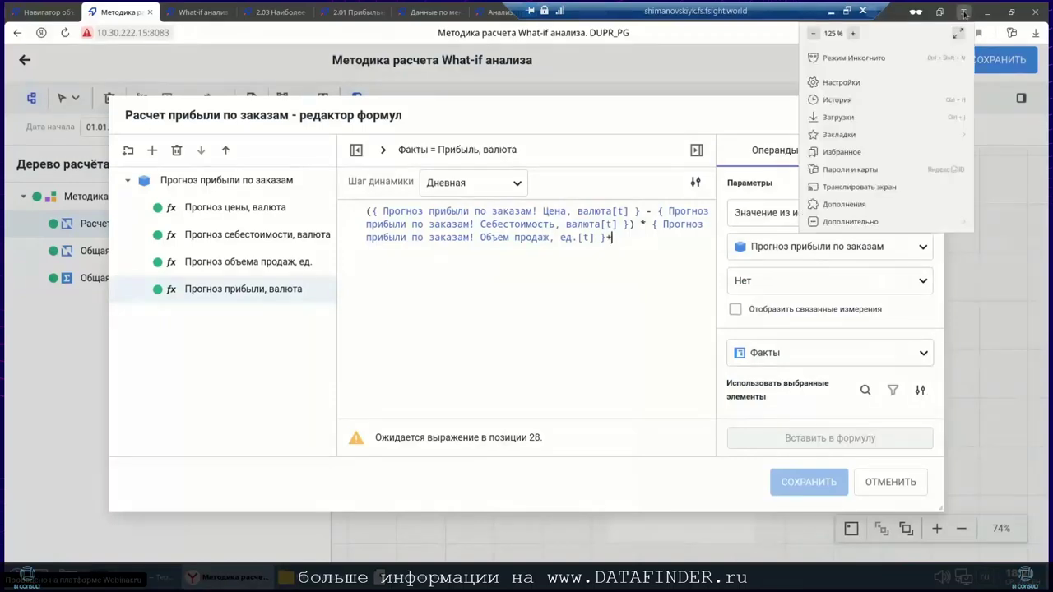
left_click(813, 33)
left_click(813, 34)
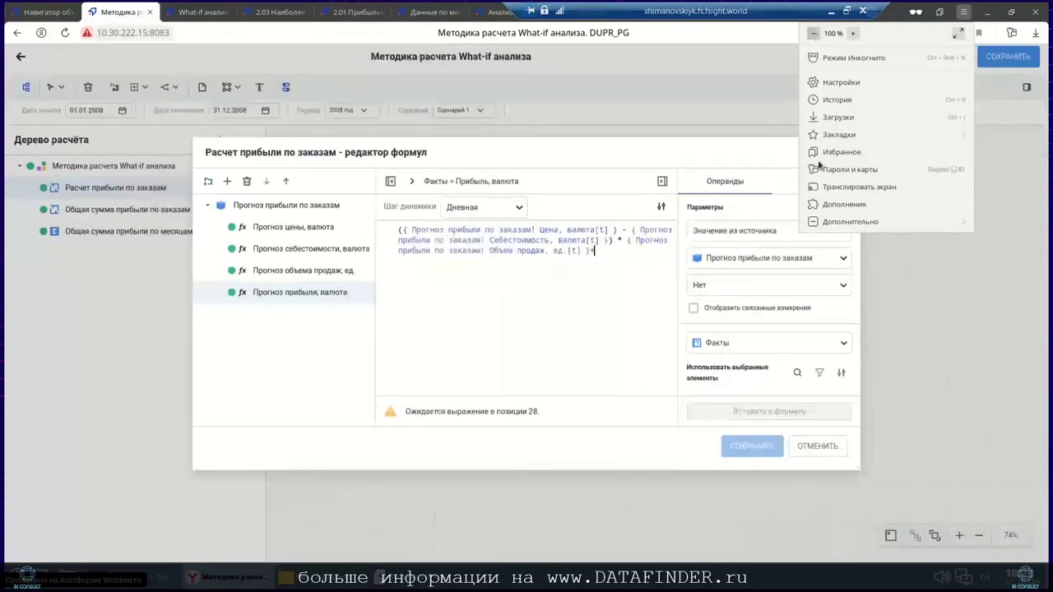
left_click(906, 292)
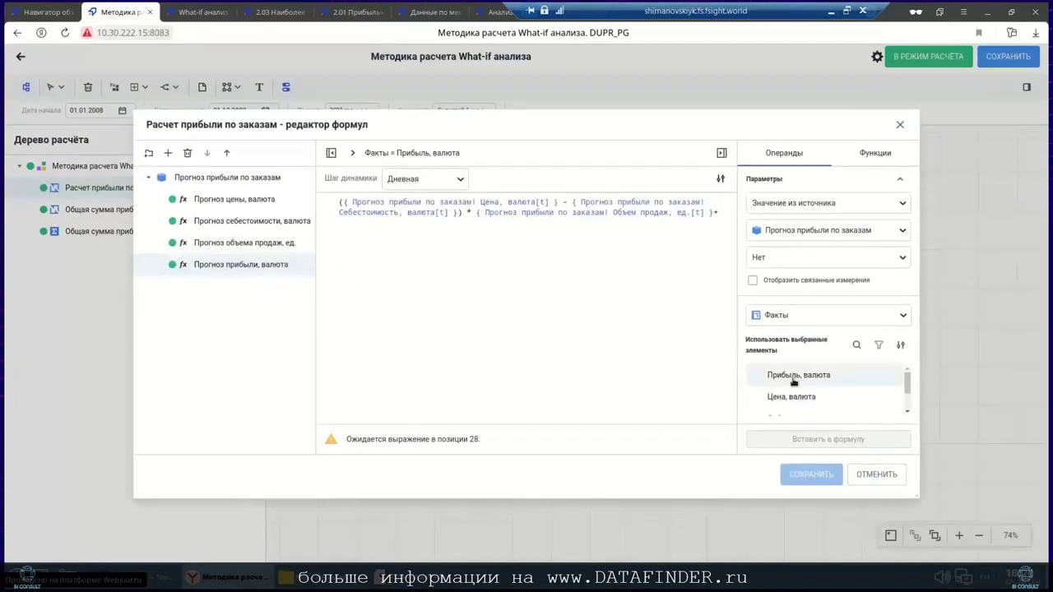
left_click(793, 380)
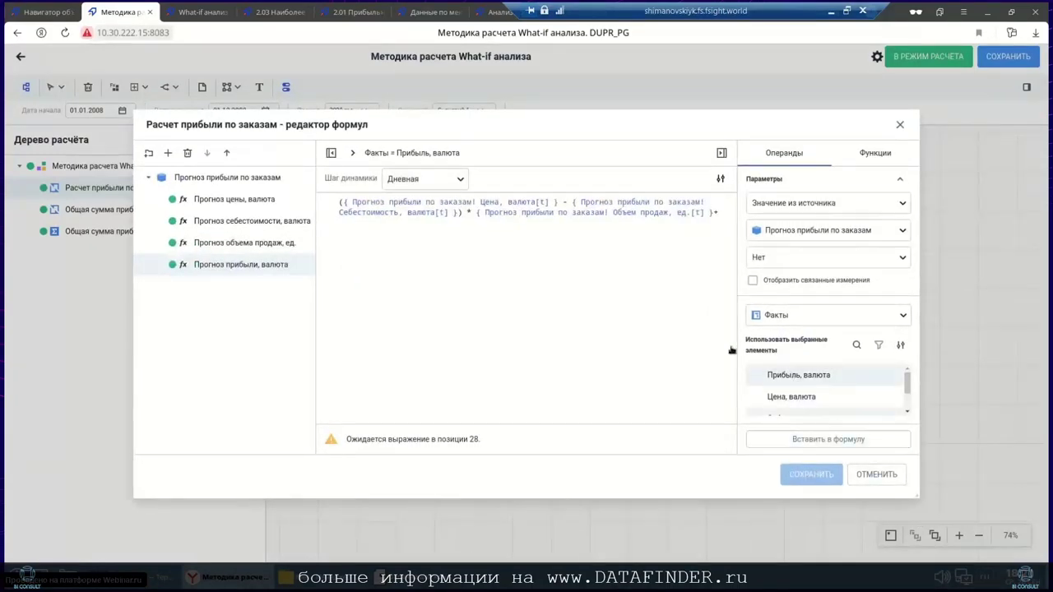
left_click(813, 442)
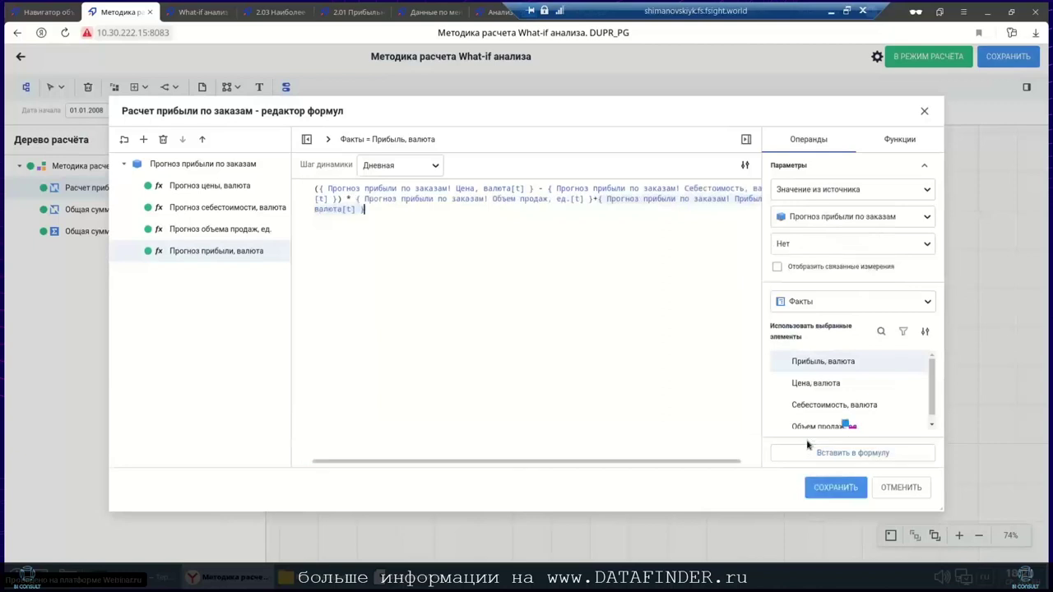
Look through the functions in the "Агрегация" group and close the formula editor without saving the formula changes.
left_click(900, 140)
left_click(776, 191)
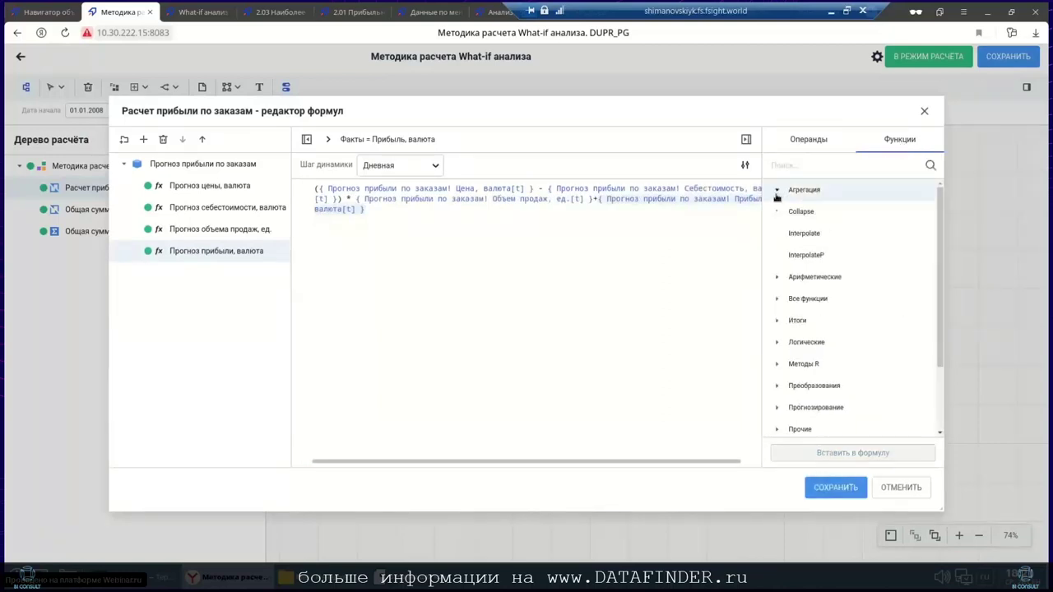
left_click(924, 111)
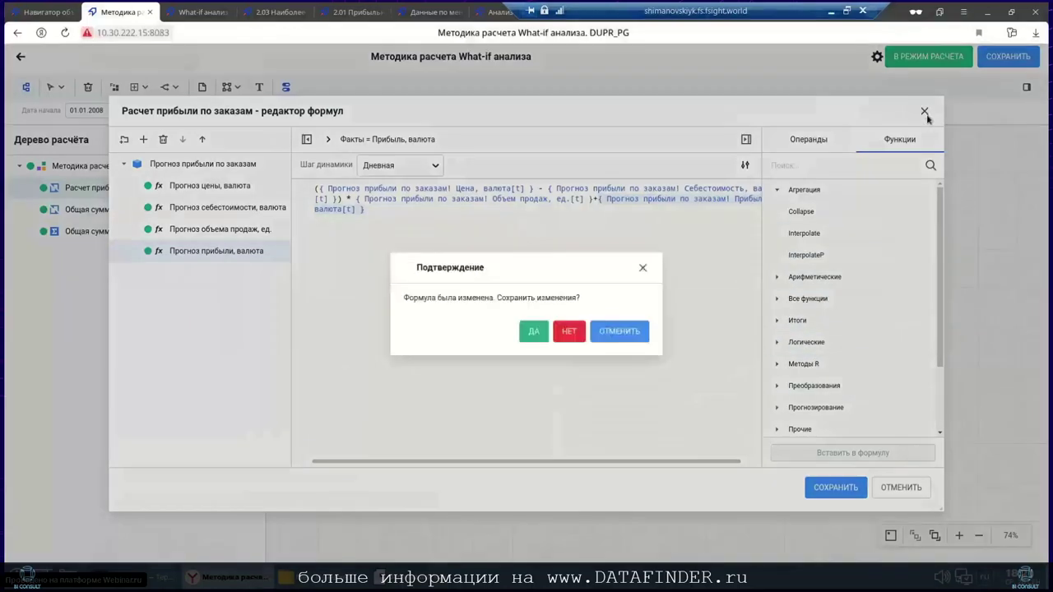
left_click(575, 333)
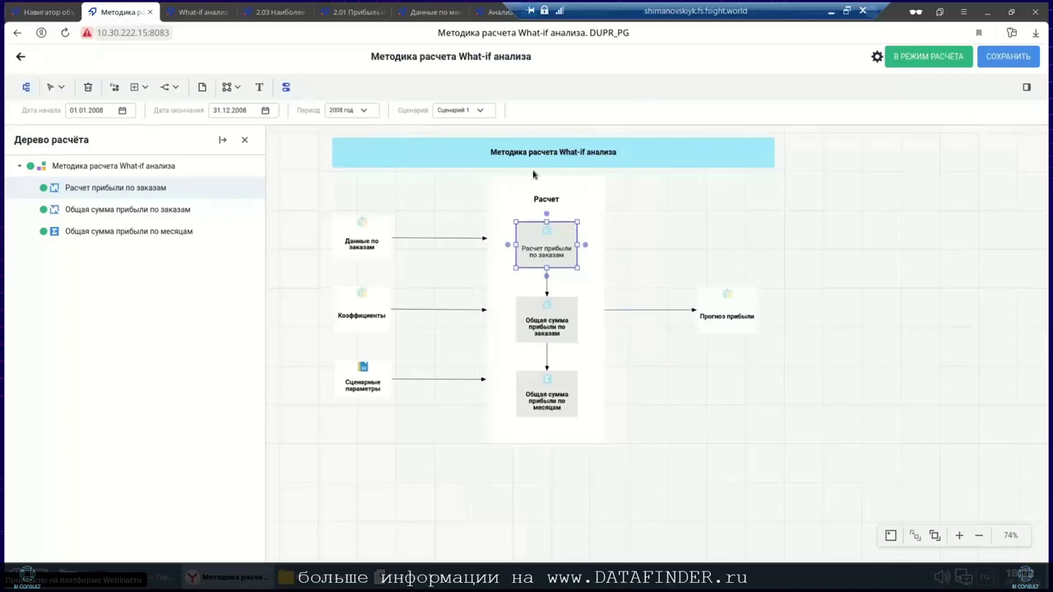
Show the folder "B. Аналитическая область данных" in the object navigator and enlarge the browser page zoom to 125%.
left_click(45, 12)
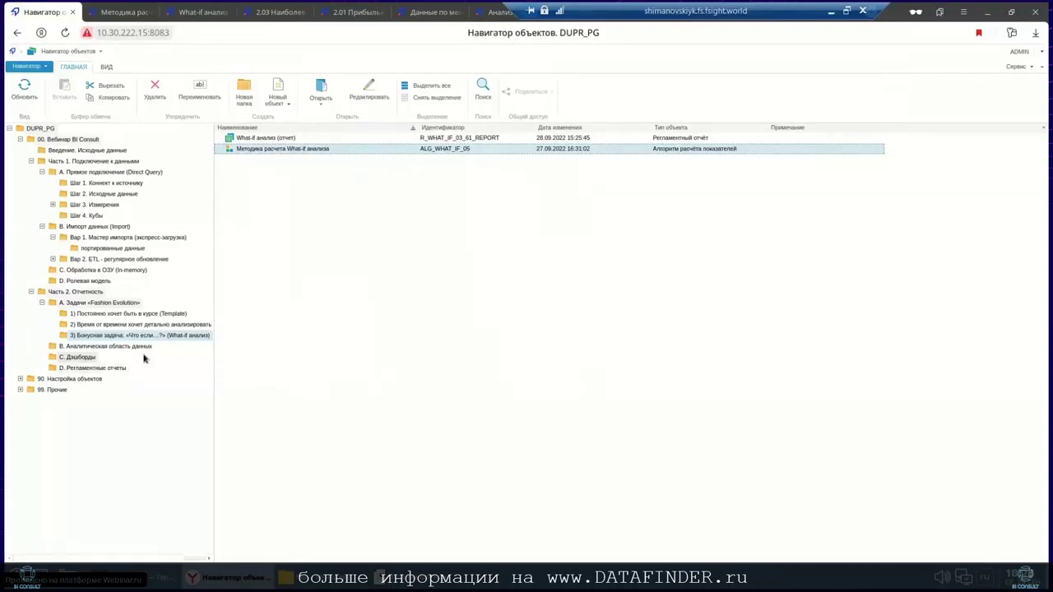
left_click(86, 351)
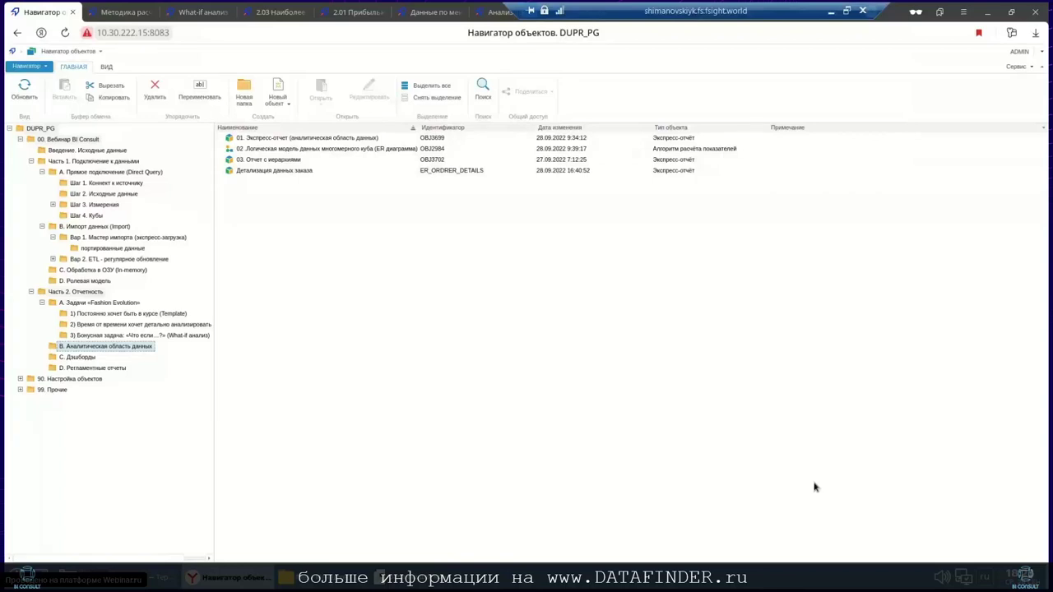
left_click(963, 13)
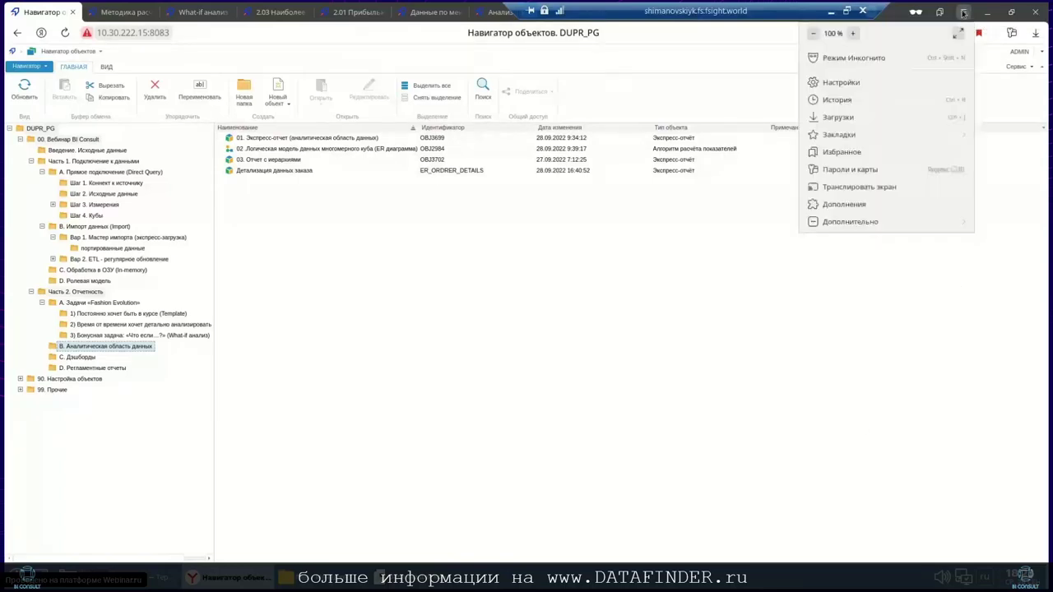
left_click(853, 34)
left_click(852, 34)
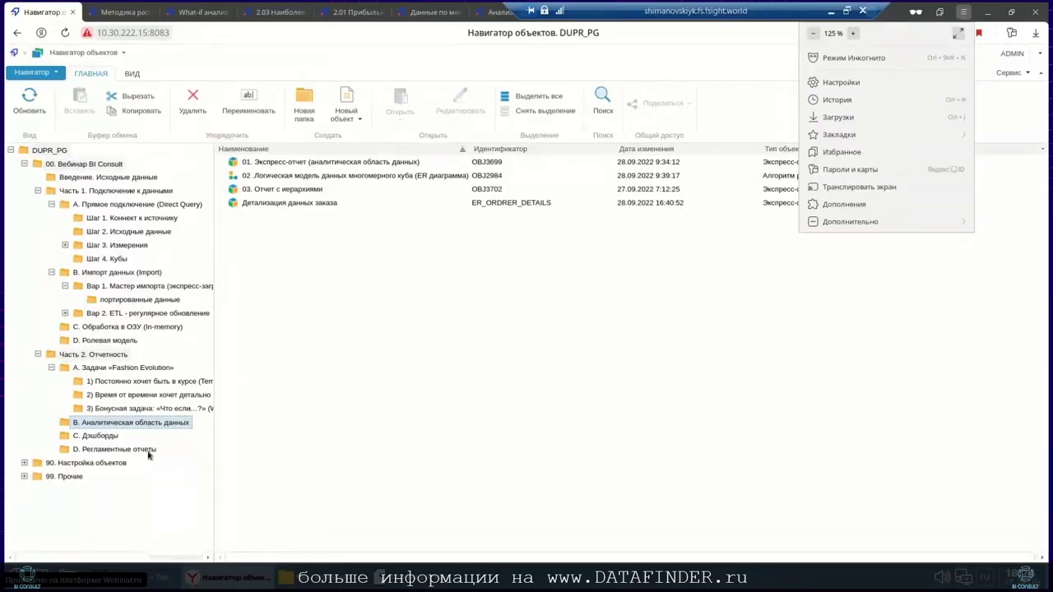
key("Escape")
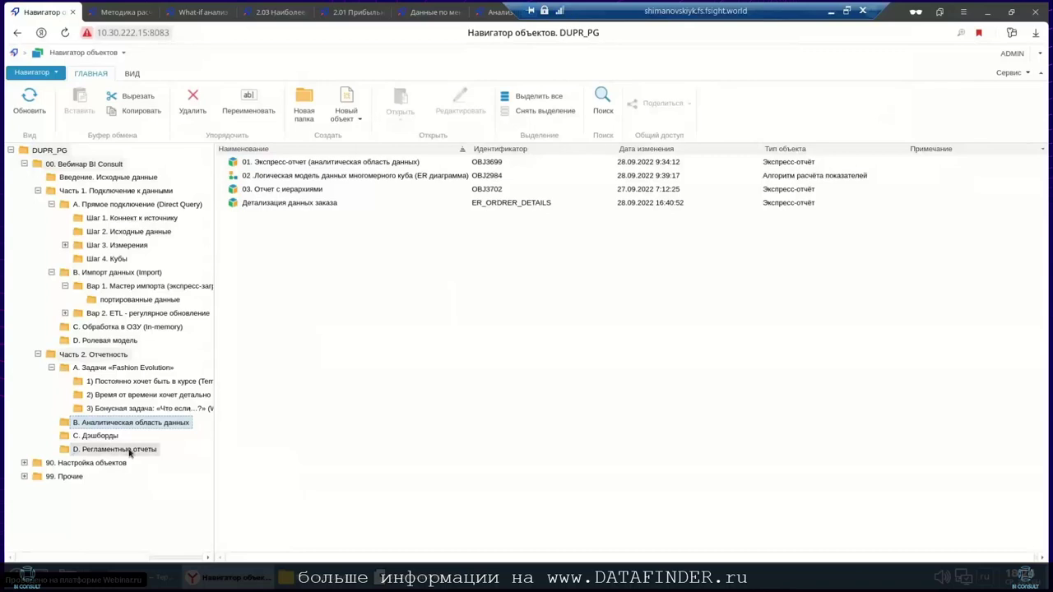
Create a new "Регламентный отчёт" object in the folder "D. Регламентные отчеты".
left_click(129, 451)
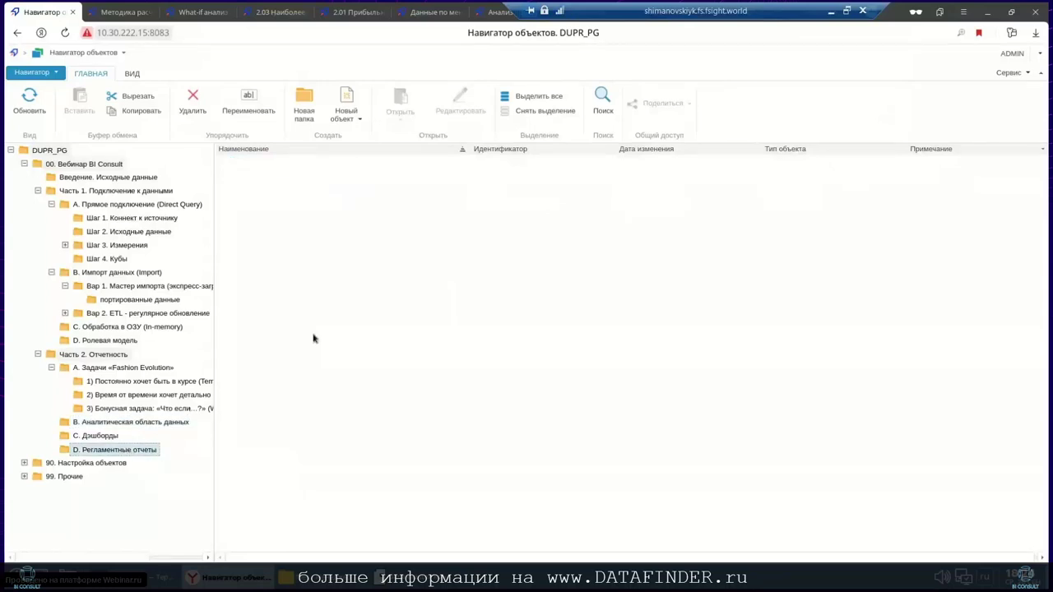
left_click(352, 121)
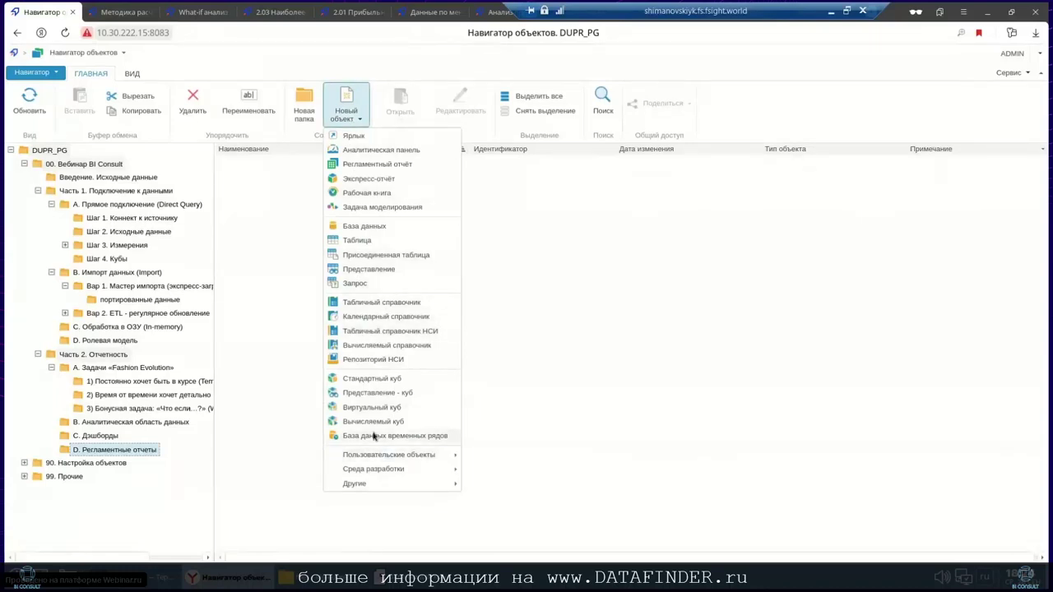
left_click(364, 165)
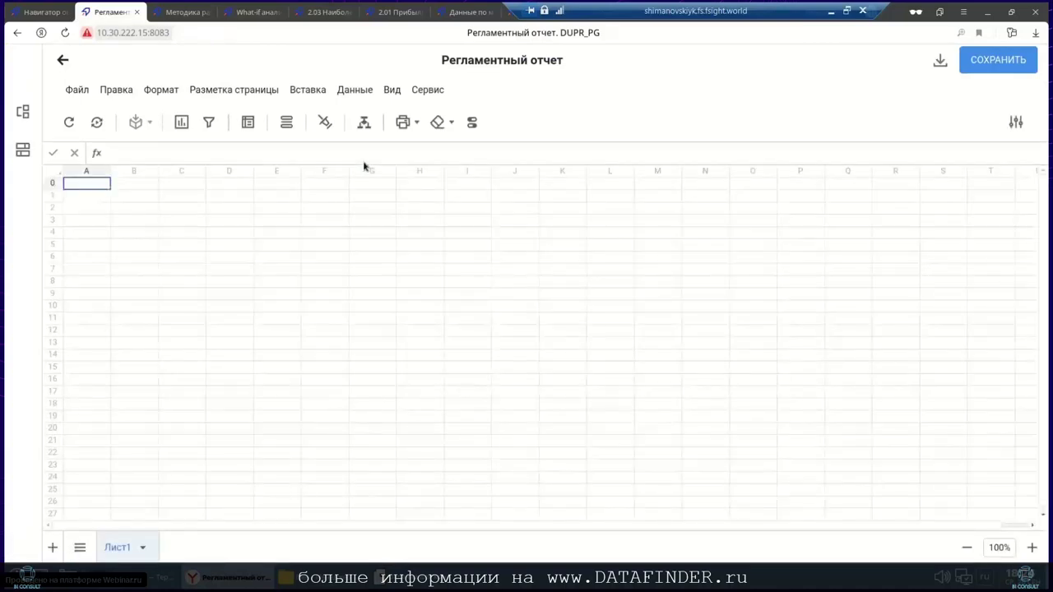
Add three more sheets to the new report, up to "Лист4".
left_click(138, 201)
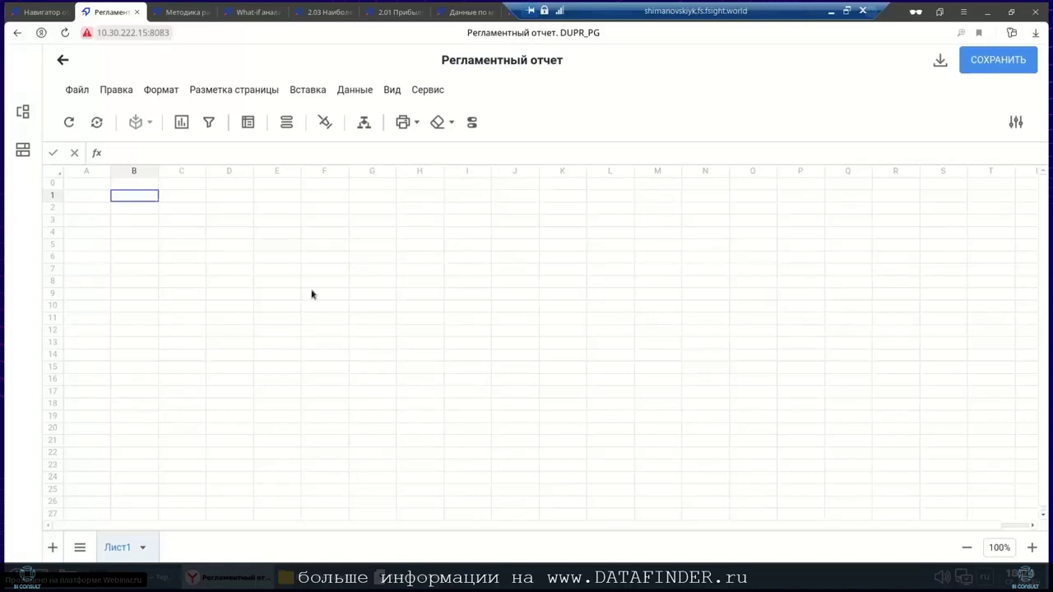
left_click(52, 548)
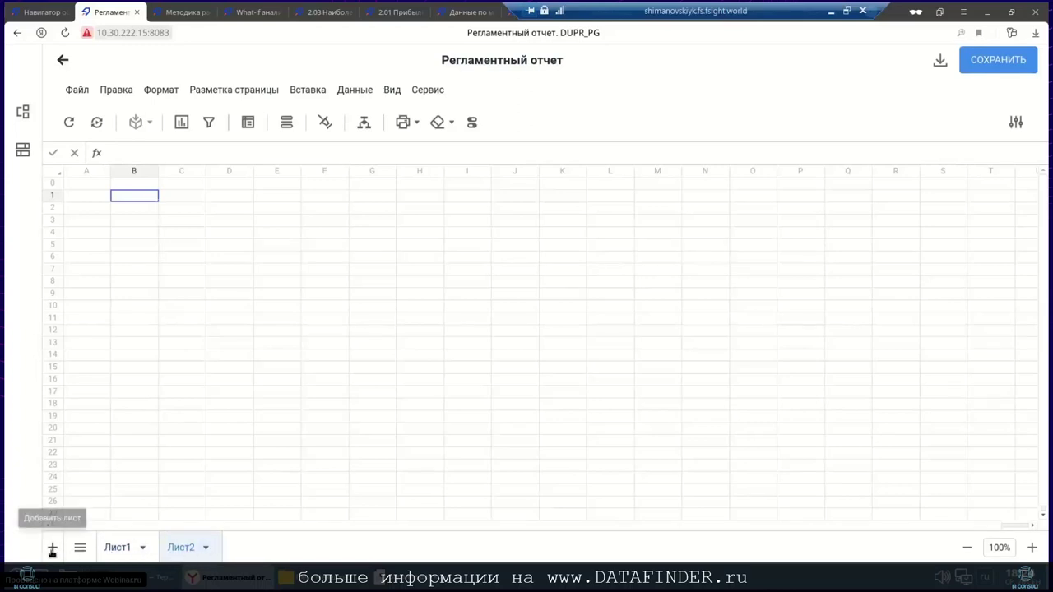
left_click(53, 547)
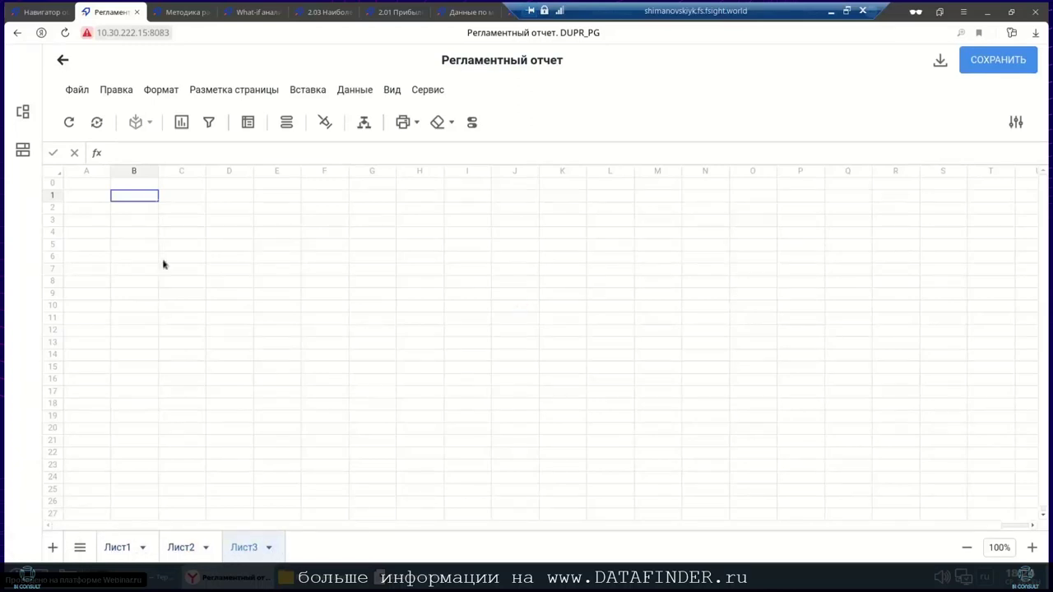
left_click(115, 548)
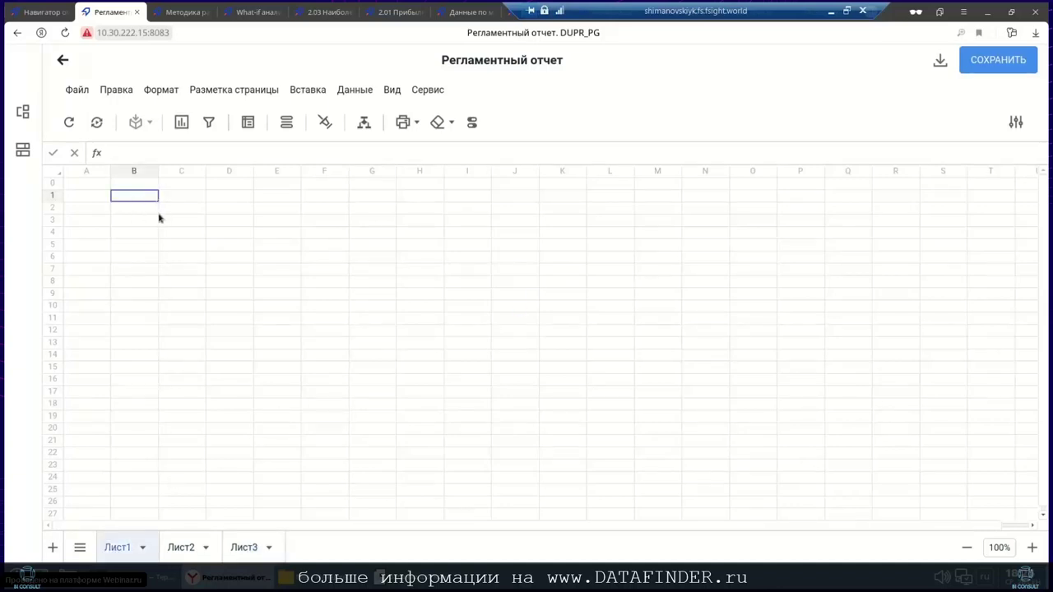
key("shift+F11")
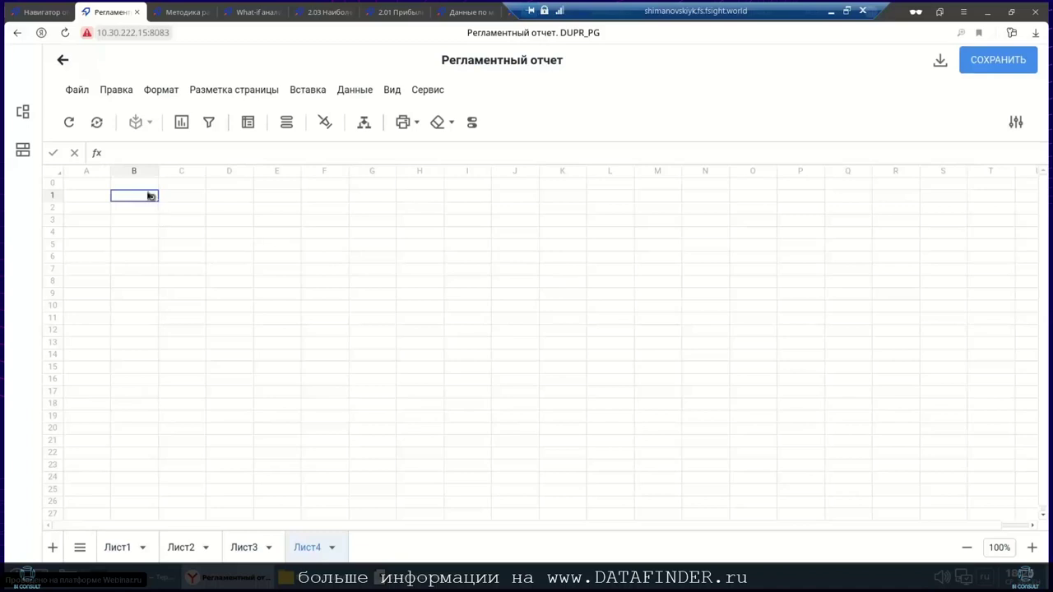
Enter the values 1, 2 and 3 in cells B1, B2 and B3 of "Лист4".
double_click(138, 198)
type("1")
left_click(134, 209)
type("2")
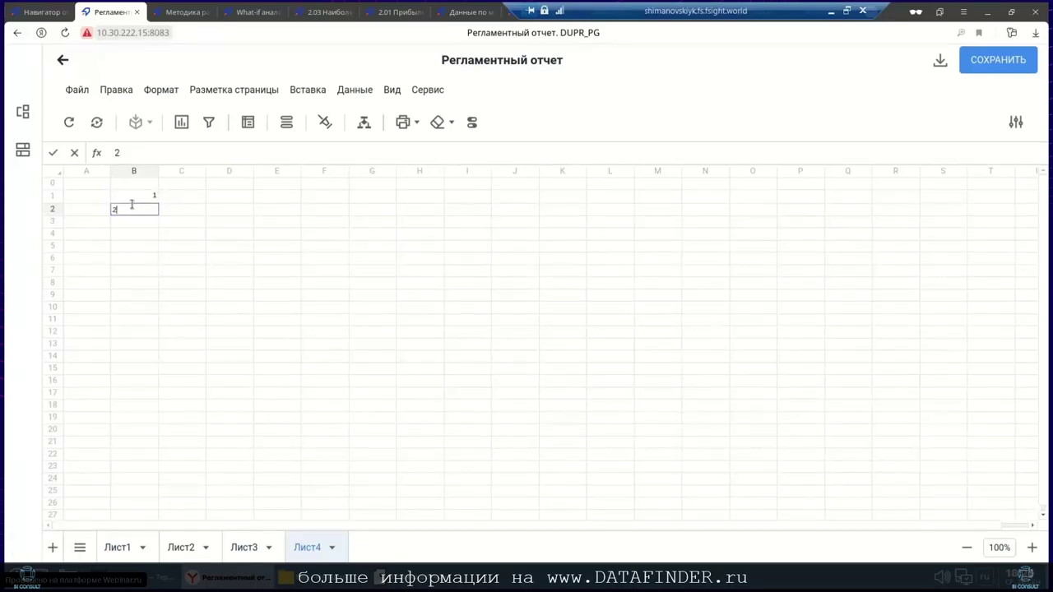
left_click(124, 221)
type("3")
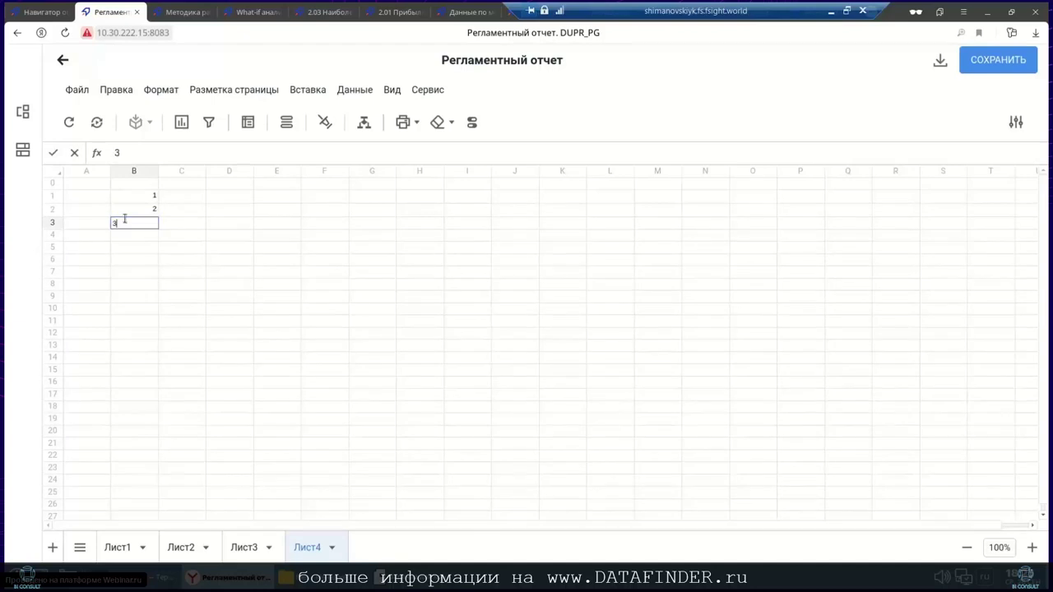
key("Return")
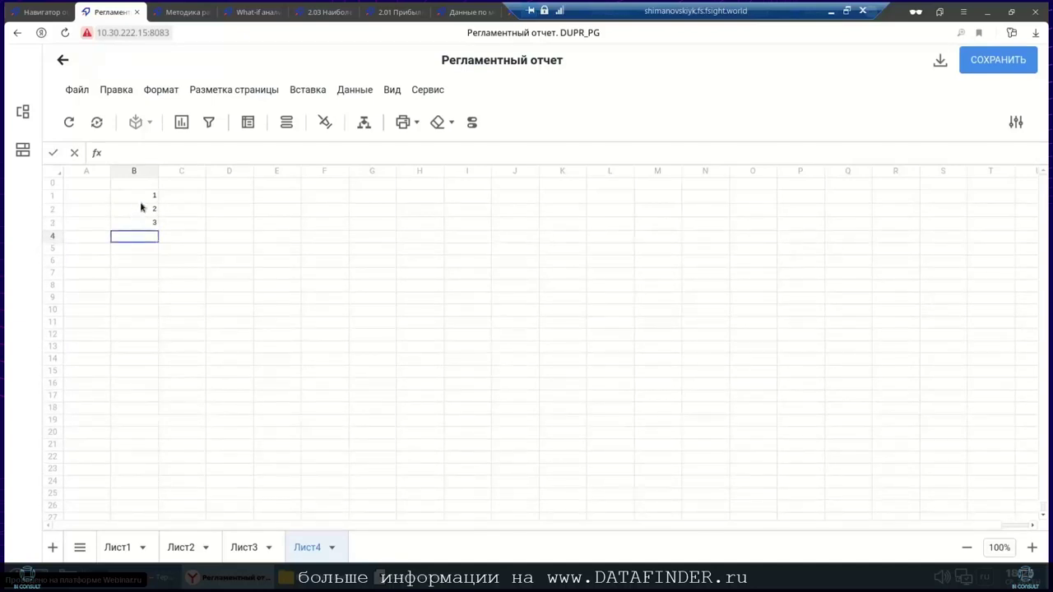
Give cells B1 to B3 a solid red fill with the colour #d44646.
left_click_drag(137, 200, 137, 225)
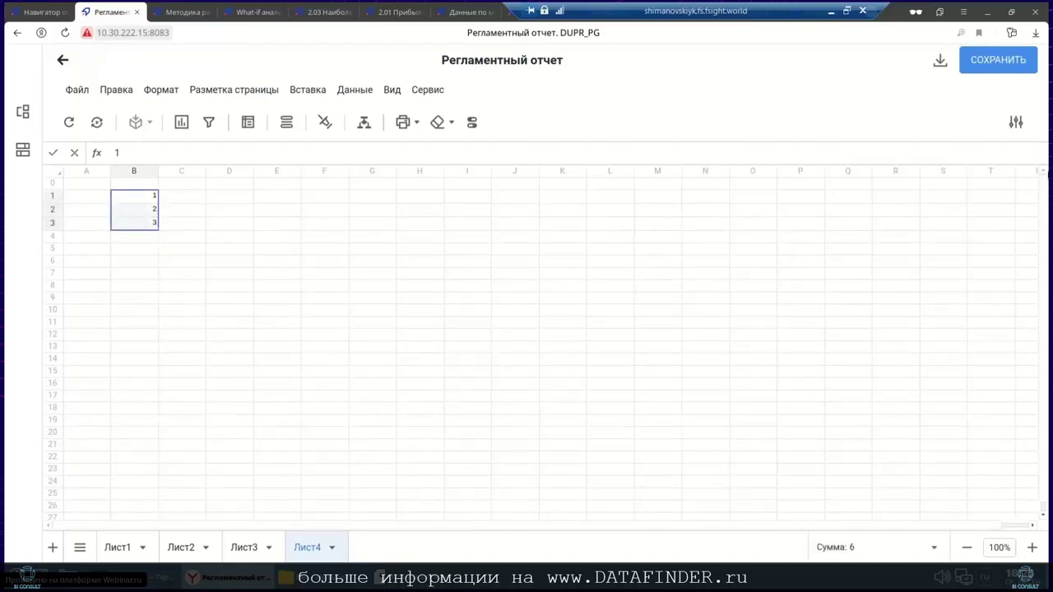
right_click(122, 202)
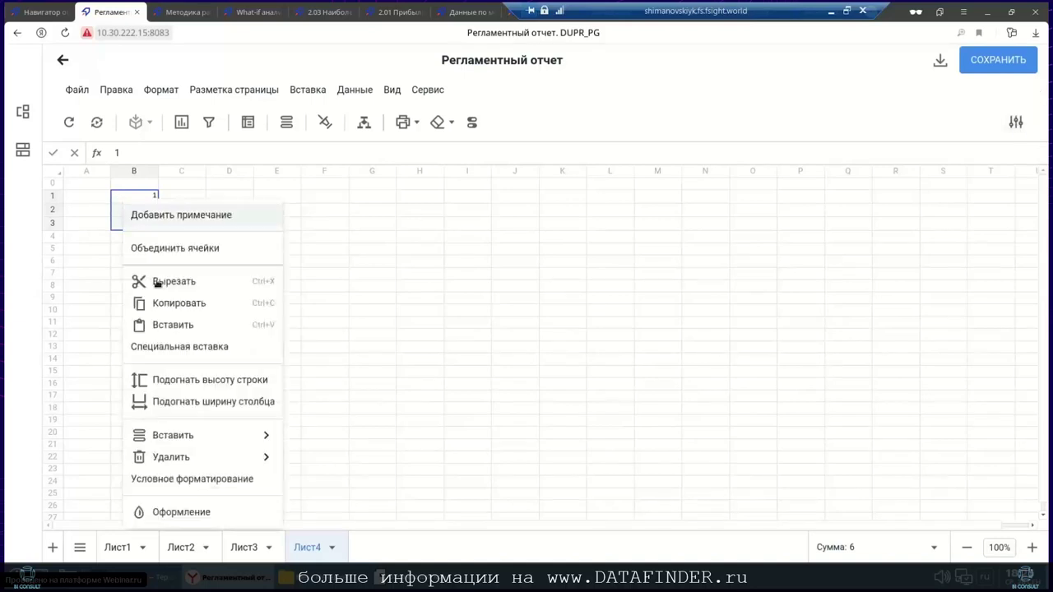
left_click(162, 511)
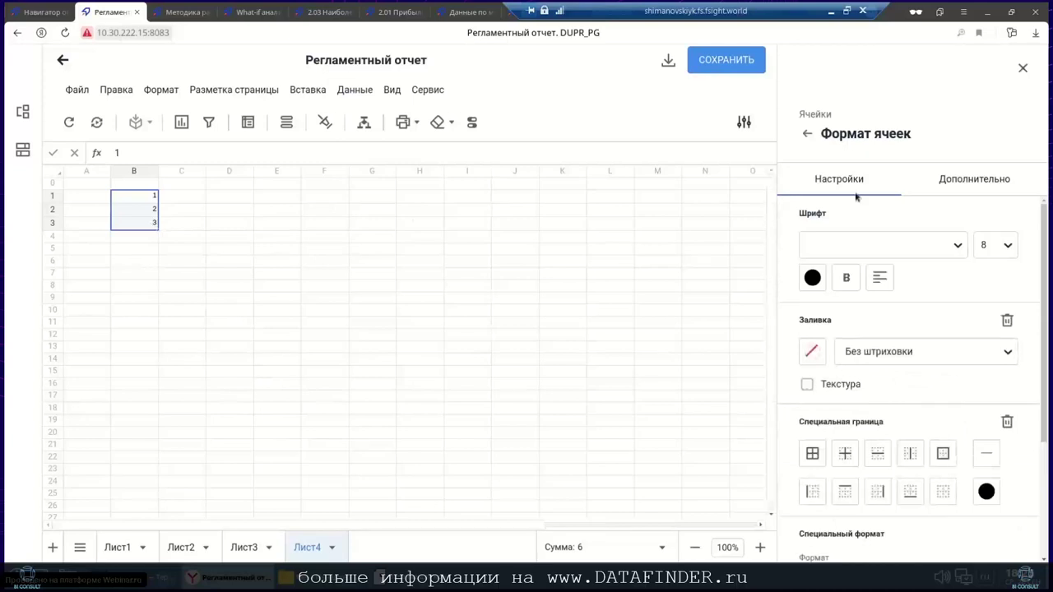
left_click(810, 354)
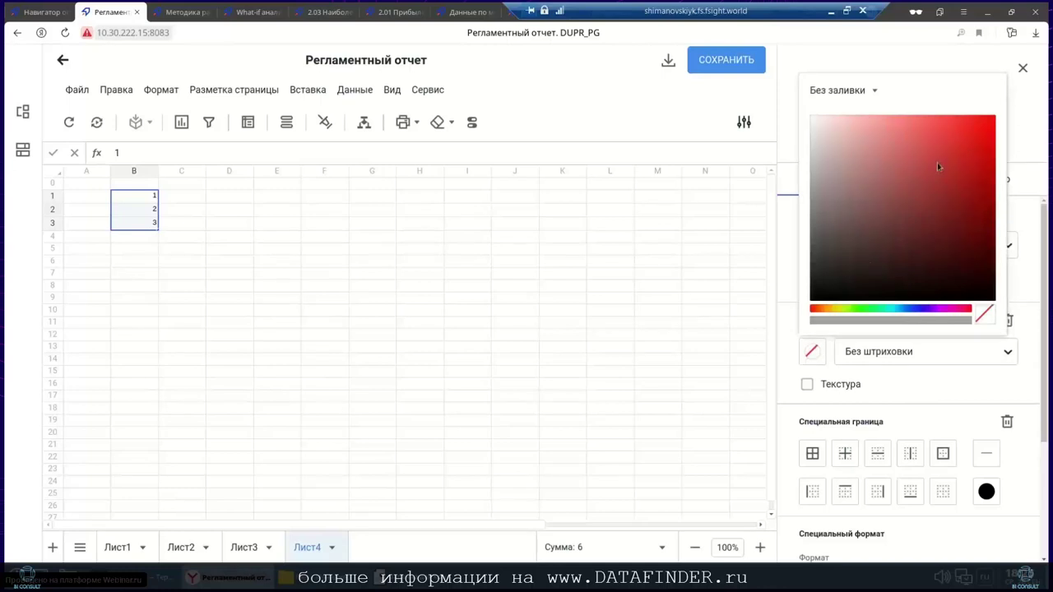
left_click(875, 91)
left_click(833, 148)
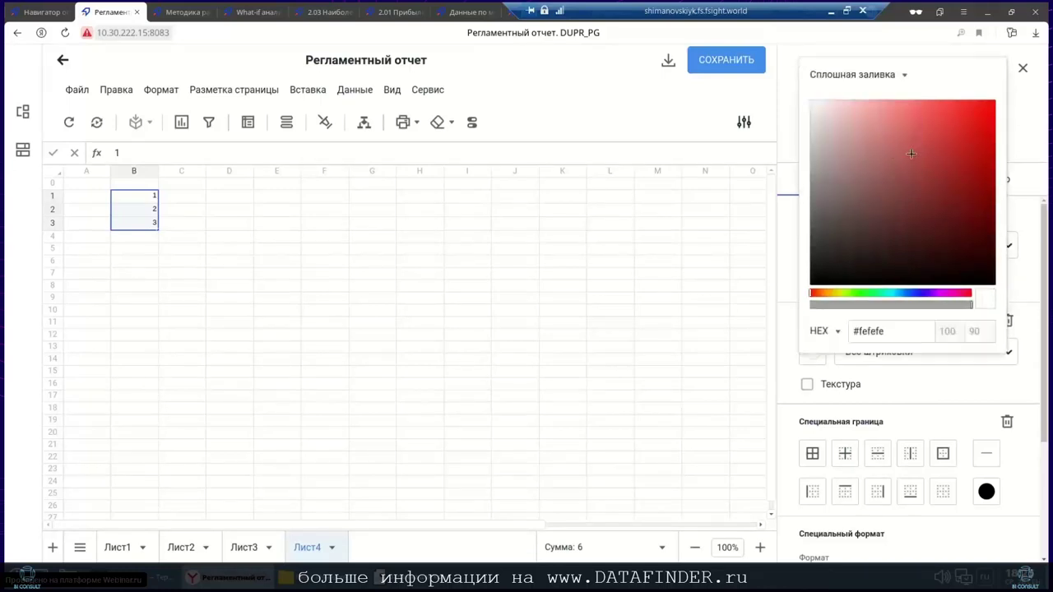
left_click(933, 131)
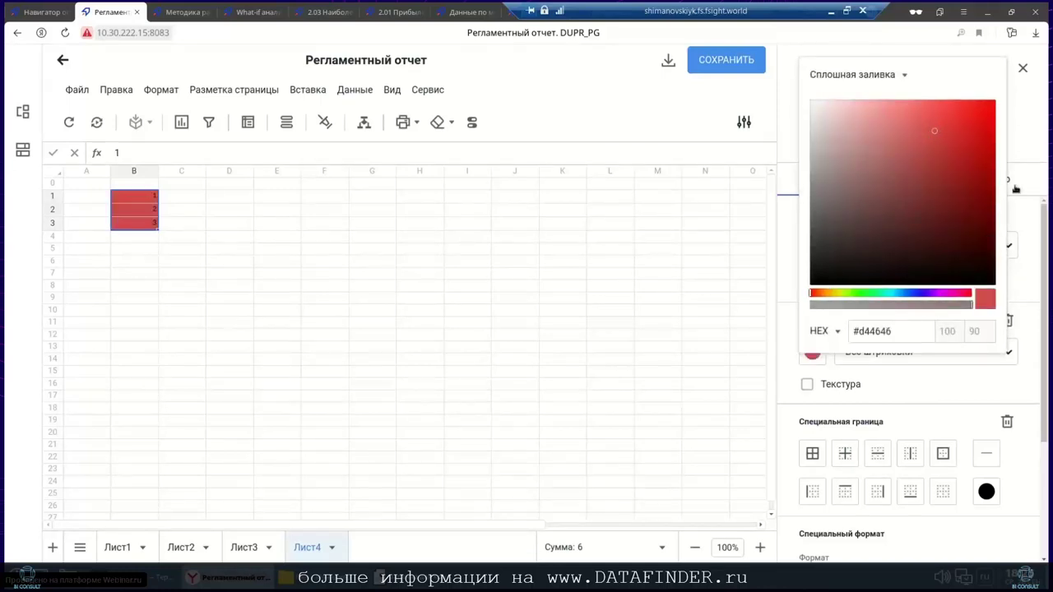
left_click(1030, 257)
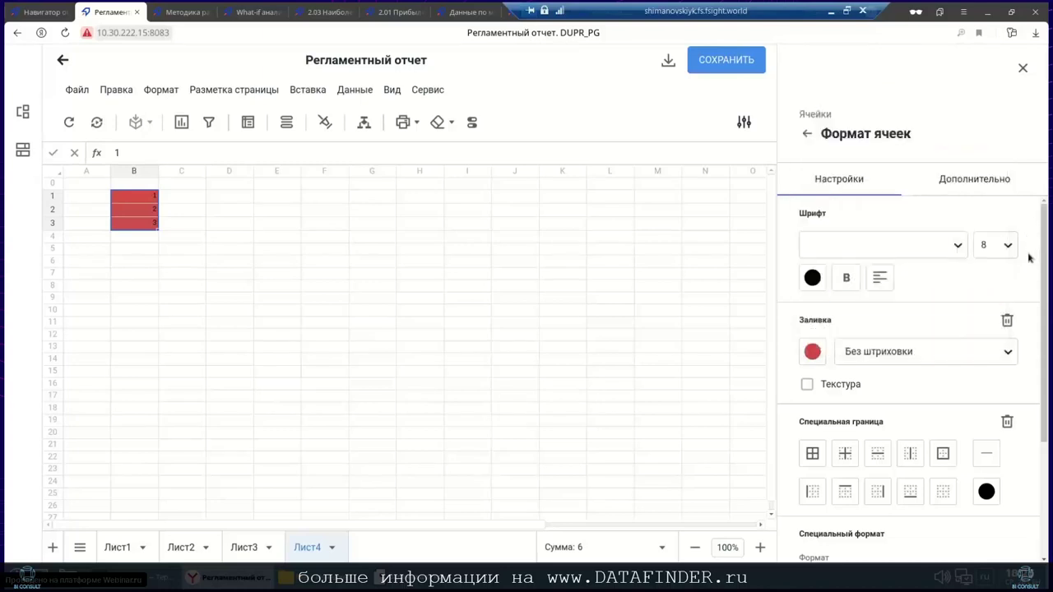
Set the font of cells B1 to B3 to green #30ad3b at size 12.
left_click(813, 280)
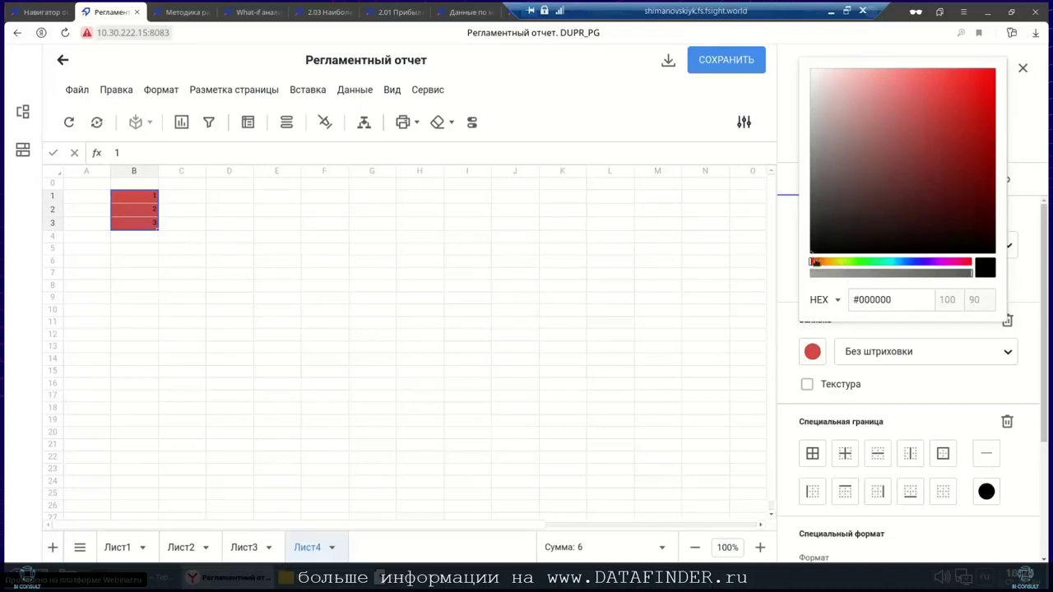
left_click(908, 175)
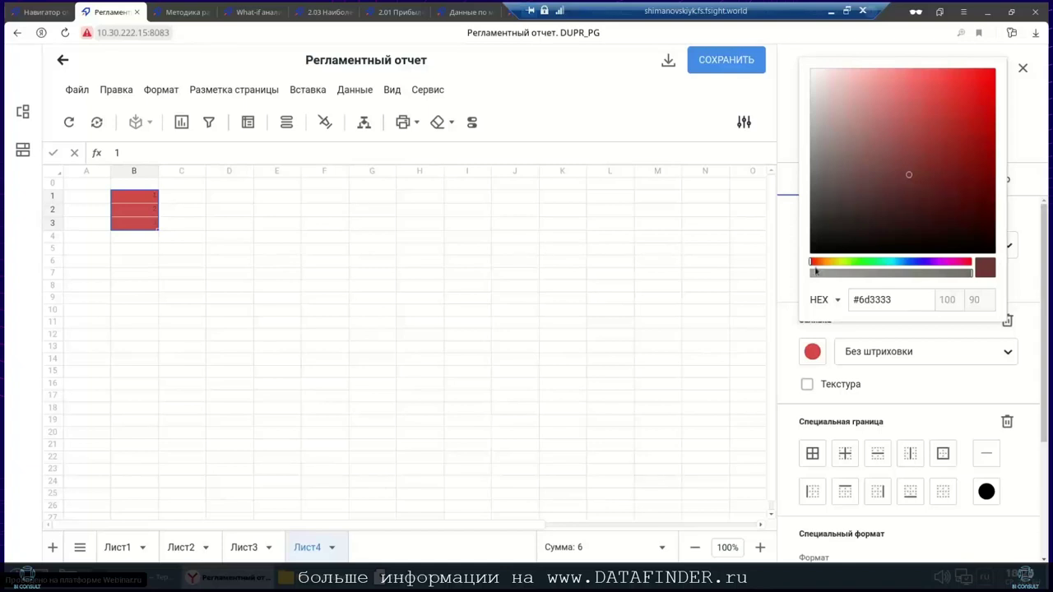
left_click_drag(812, 263, 866, 264)
left_click(945, 127)
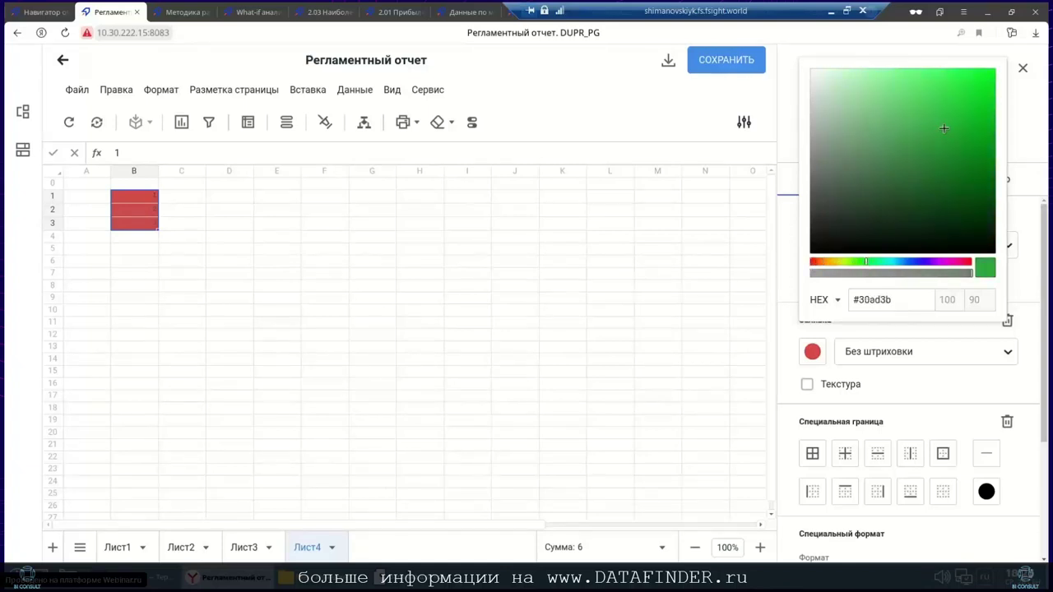
left_click(1027, 323)
left_click(852, 281)
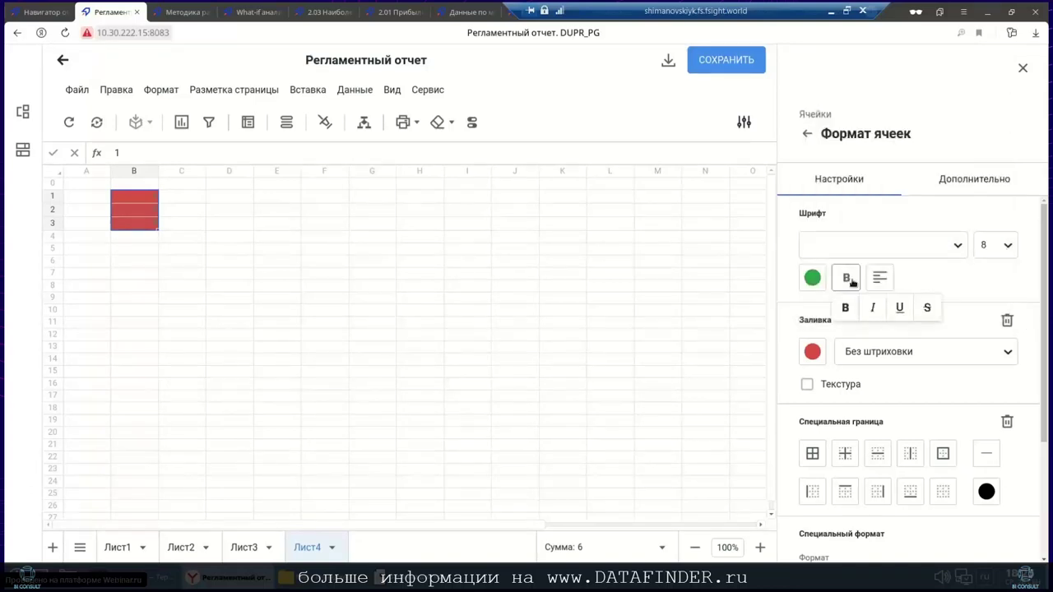
left_click(1009, 245)
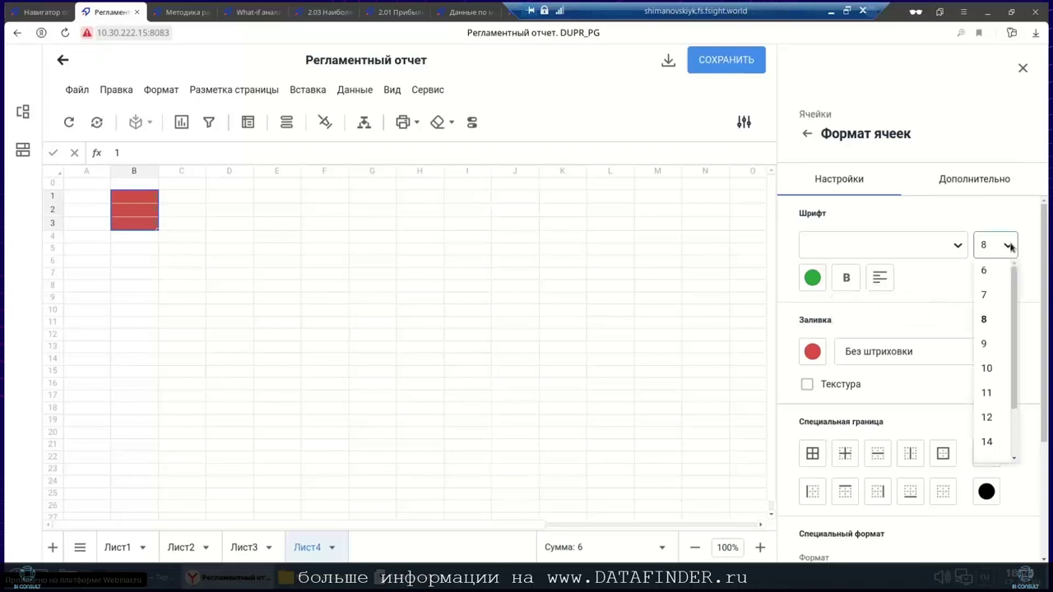
left_click(988, 418)
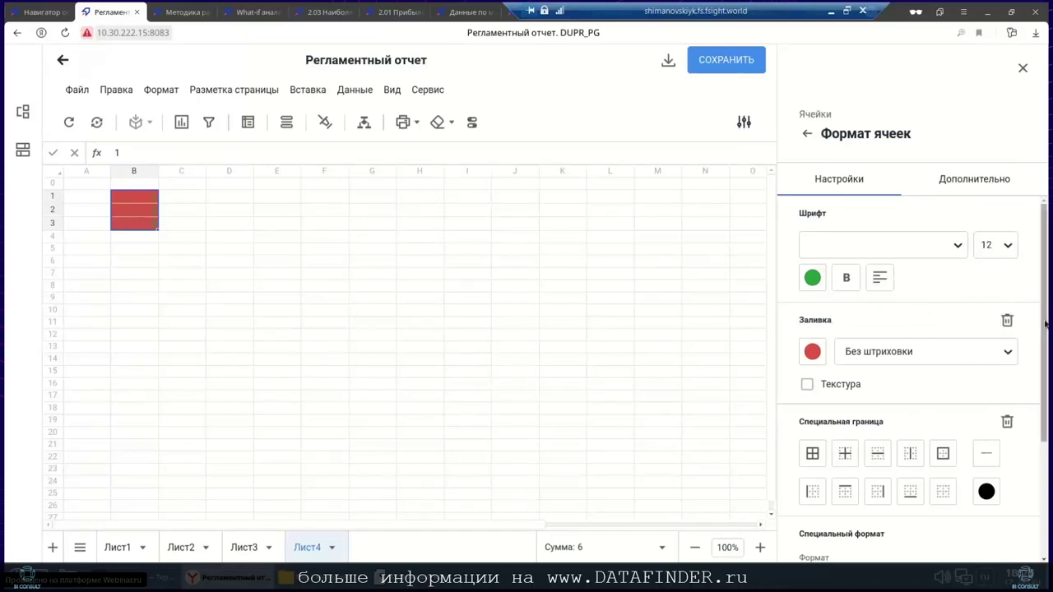
Treat cells B1 to B3 as a hyperlink in the additional cell format settings and bring up the choices for its required action.
scroll(881, 431, "down", 3)
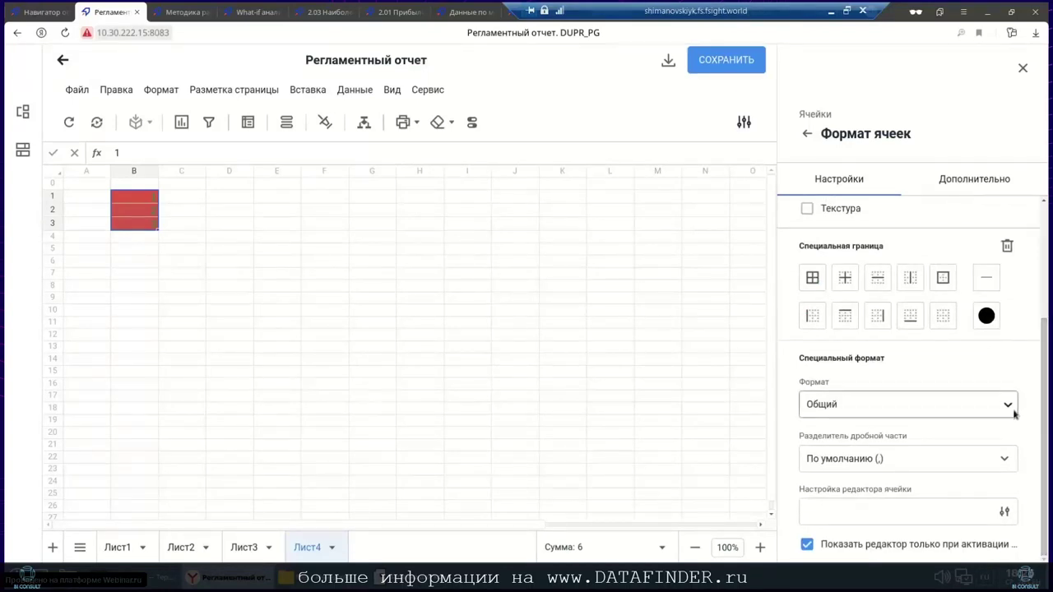
left_click(968, 186)
left_click(864, 217)
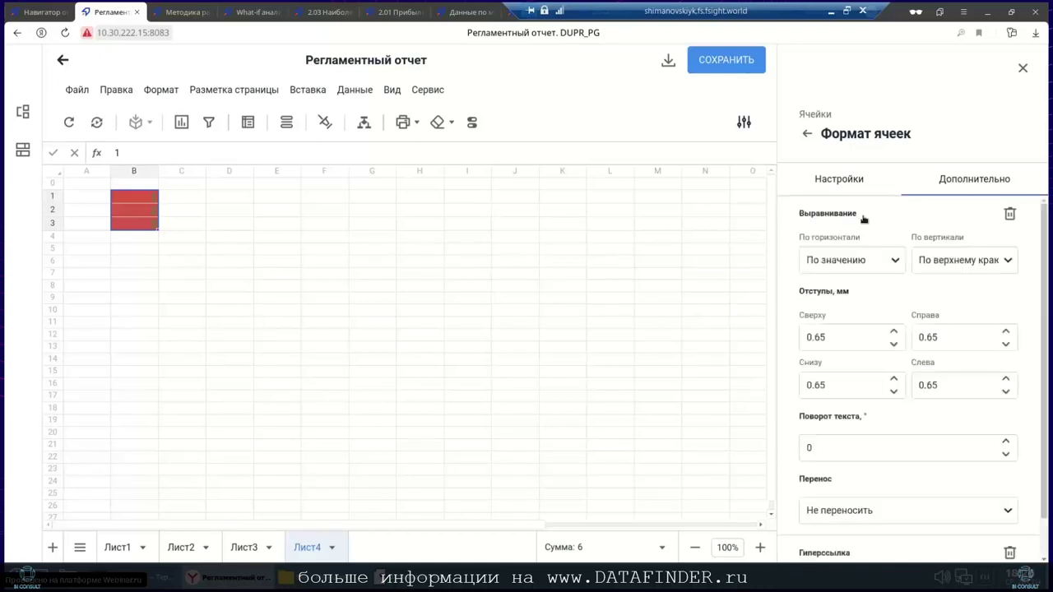
scroll(1047, 287, "down", 1)
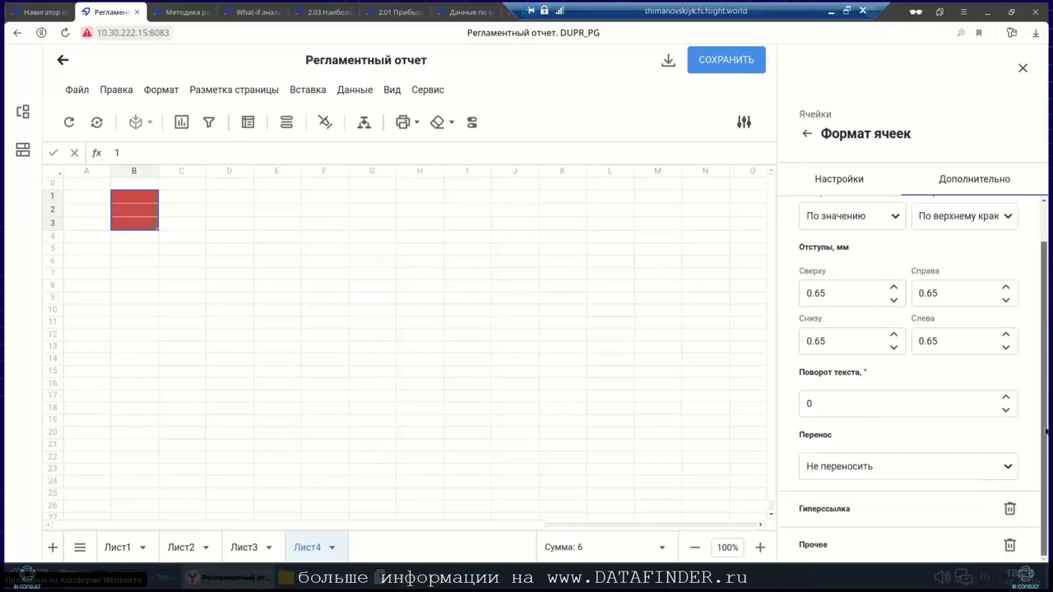
left_click(851, 511)
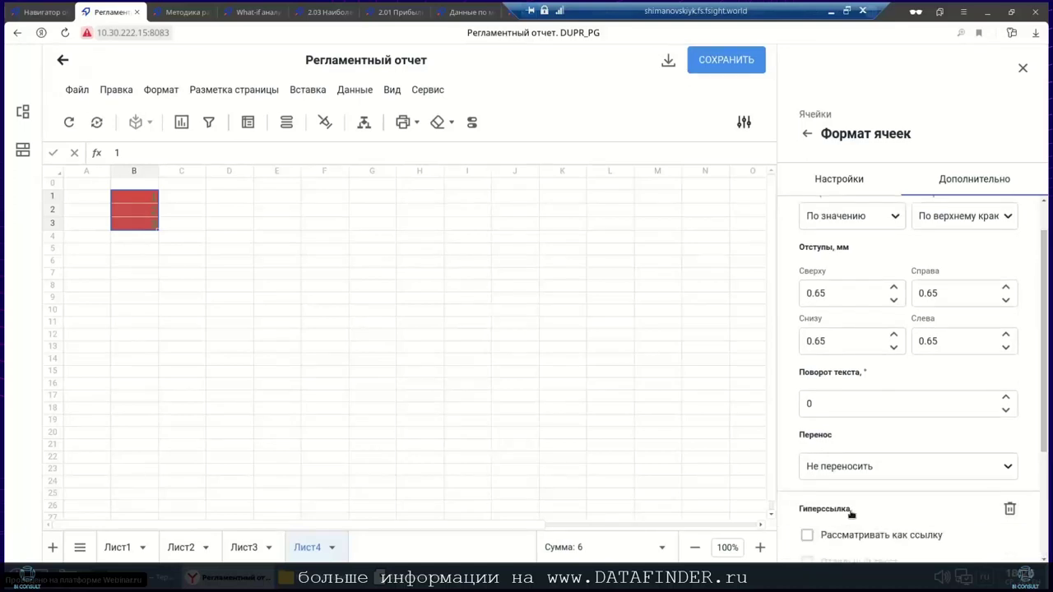
scroll(1045, 338, "down", 4)
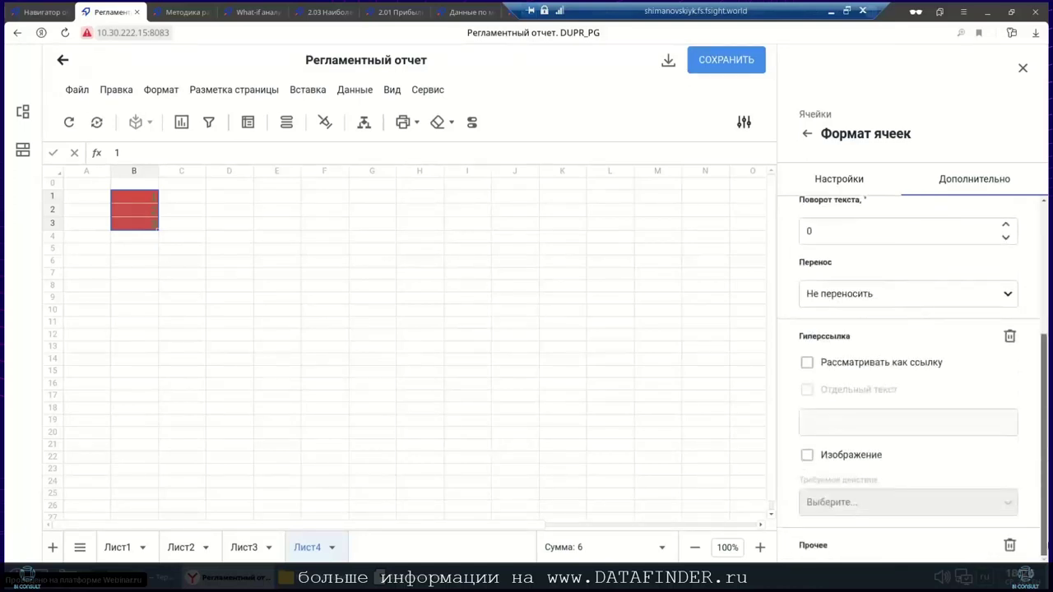
left_click(833, 369)
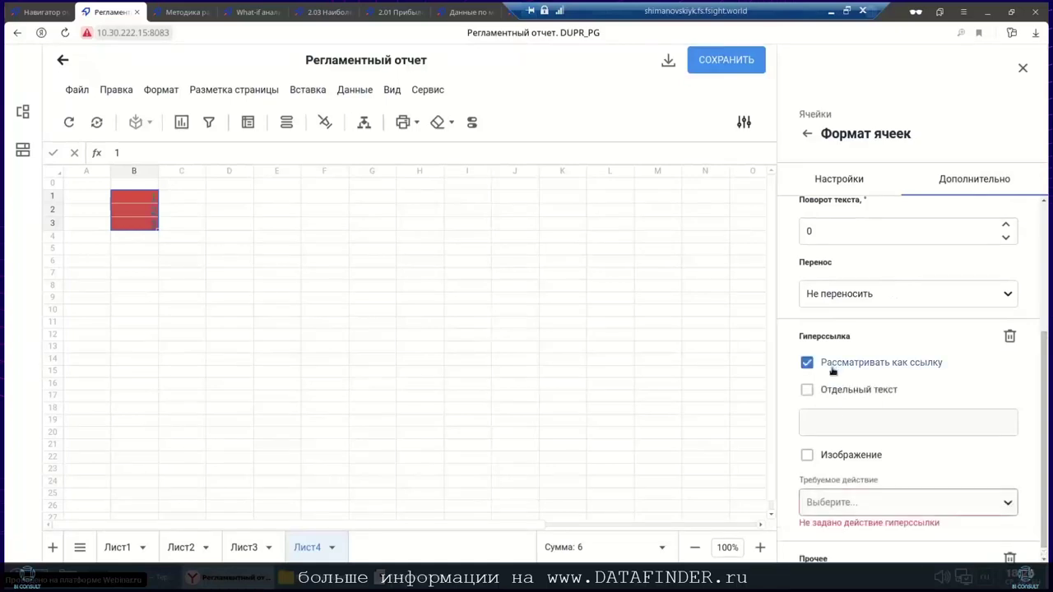
left_click(864, 502)
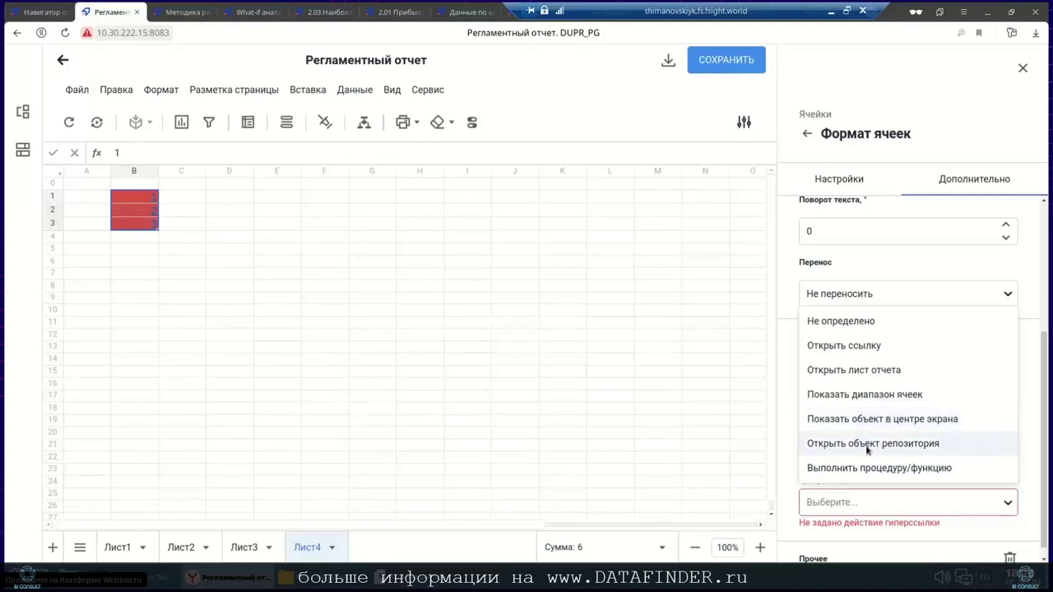
Enter a formula in cell D3 that adds cells B1 and B2.
left_click(415, 314)
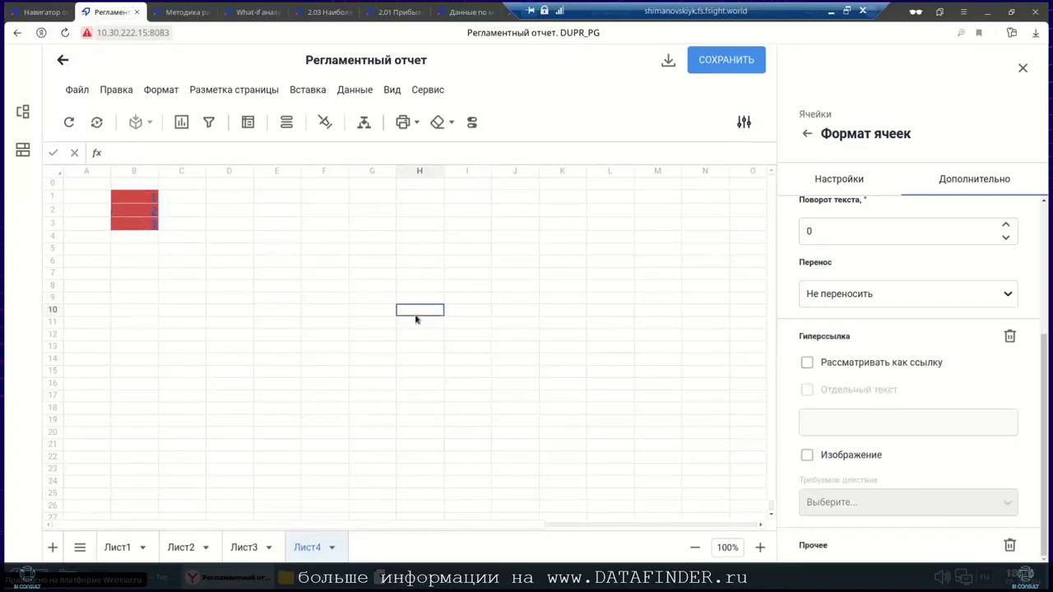
left_click(238, 226)
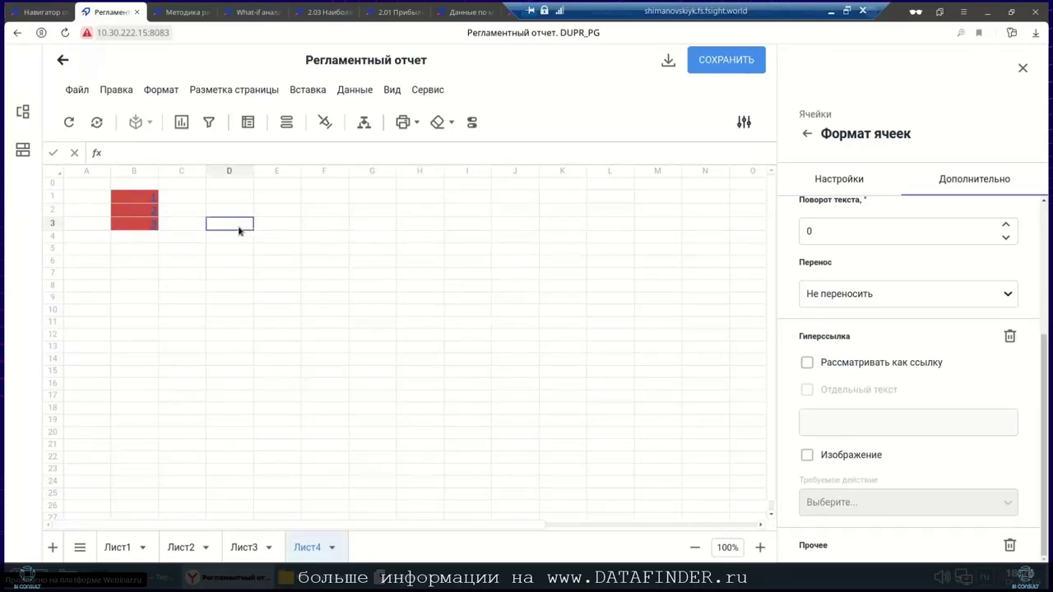
type("=")
left_click(135, 204)
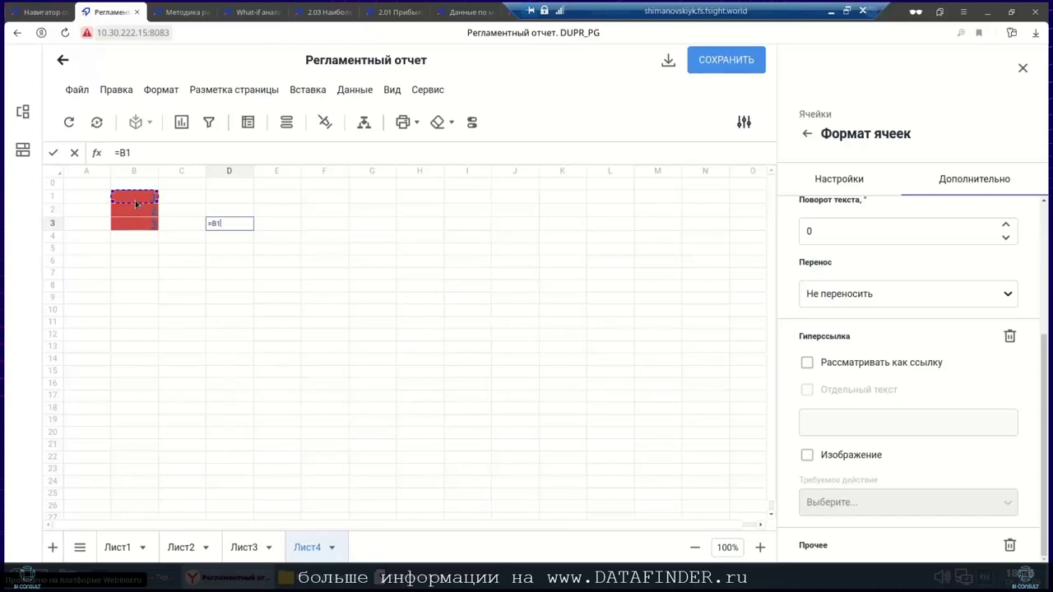
type("+")
left_click(131, 210)
key("Return")
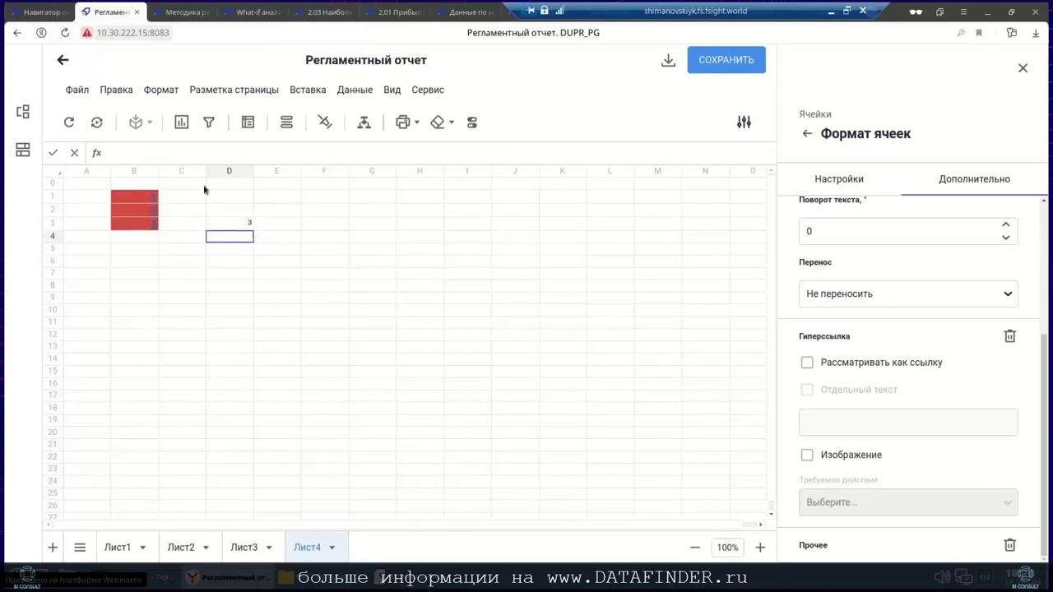
Examine the function wizard's categories, the Математические functions and the Abs argument, without inserting a function.
left_click(96, 153)
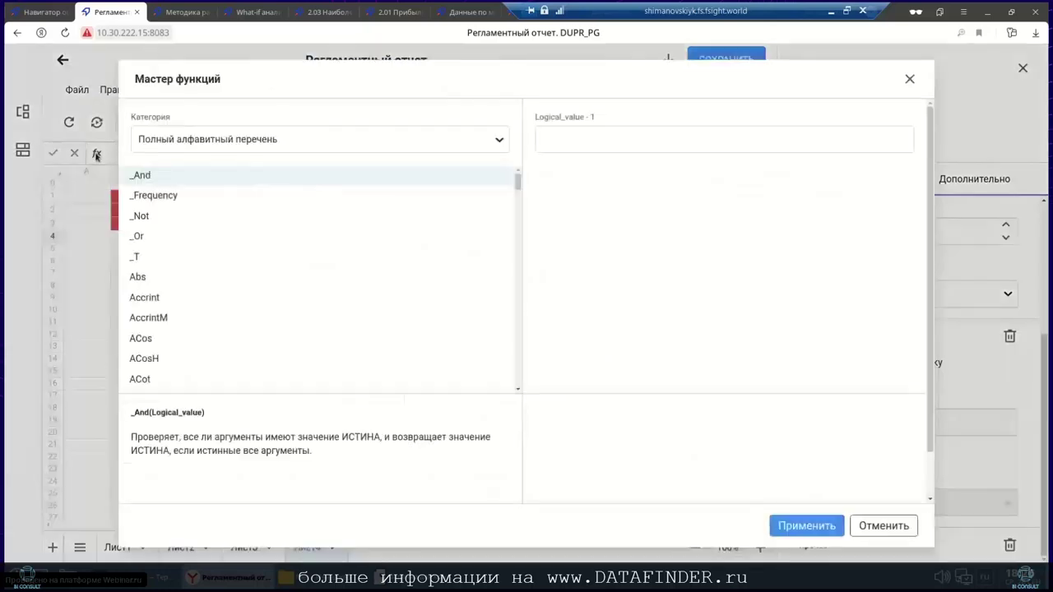
left_click(247, 141)
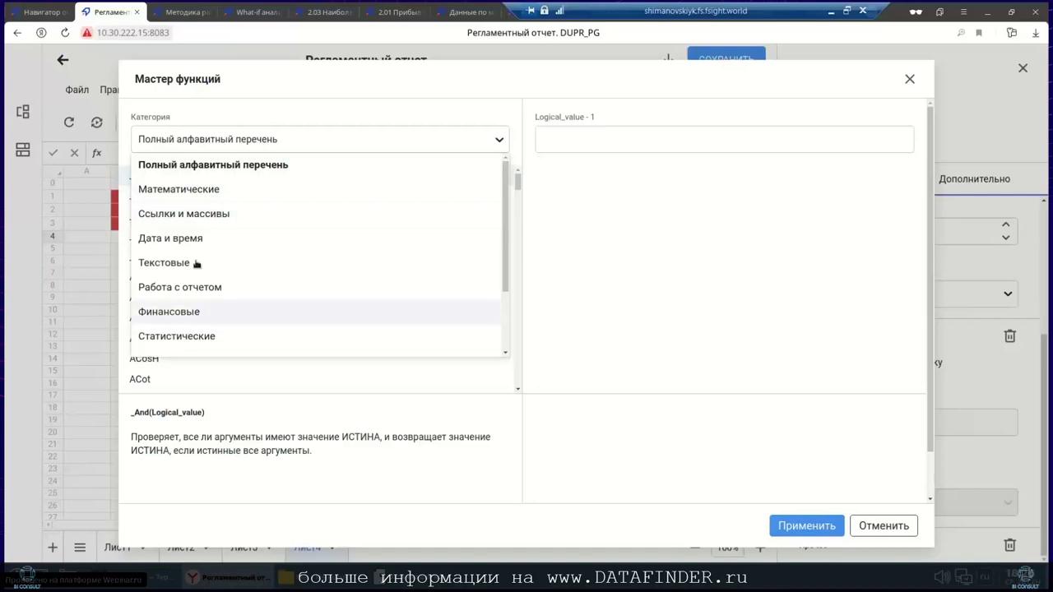
left_click(191, 192)
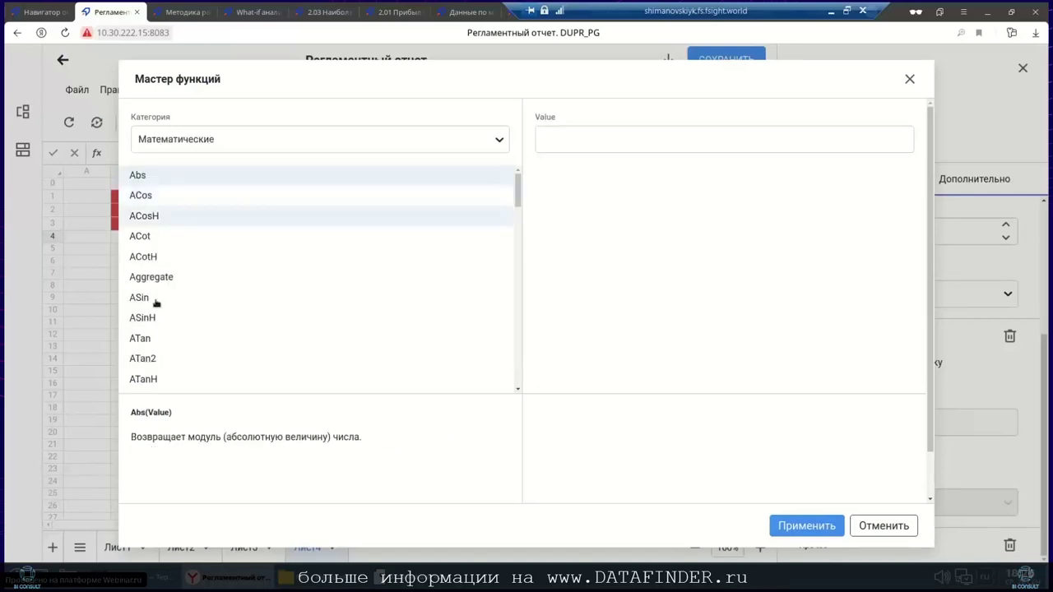
left_click(199, 142)
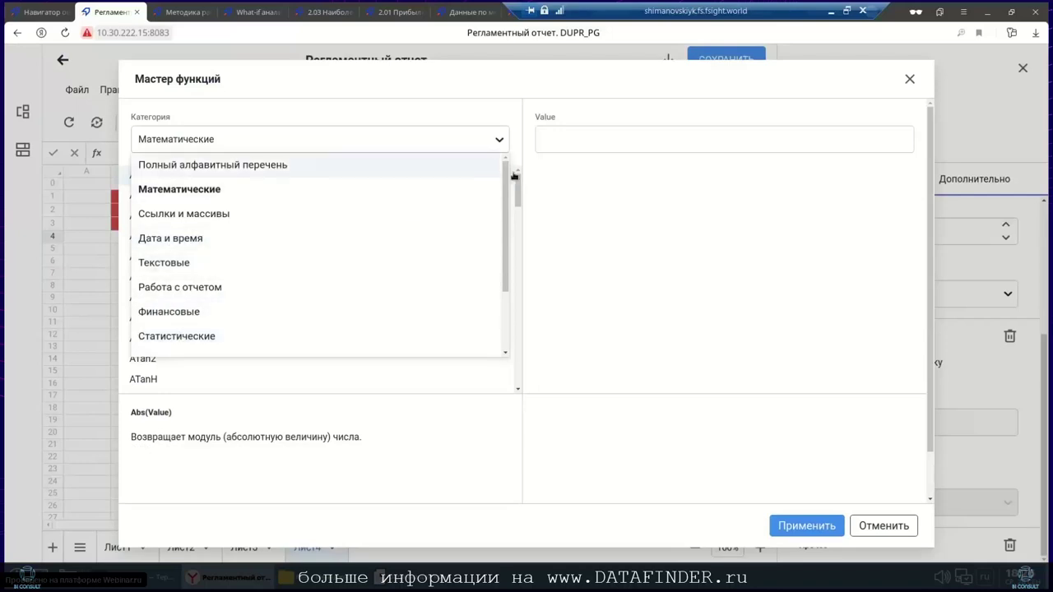
scroll(497, 277, "down", 1)
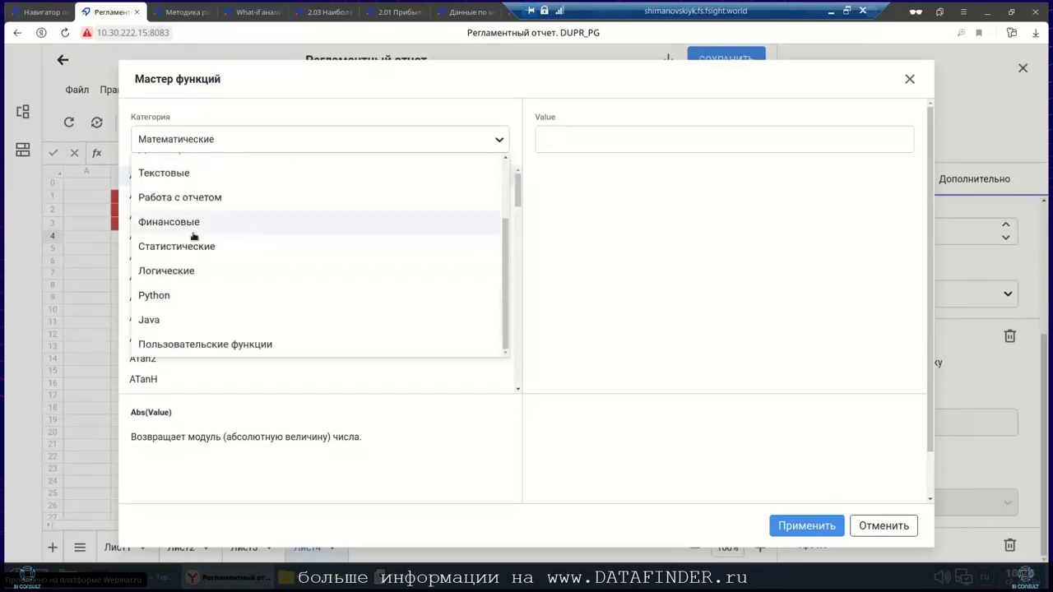
scroll(228, 225, "up", 2)
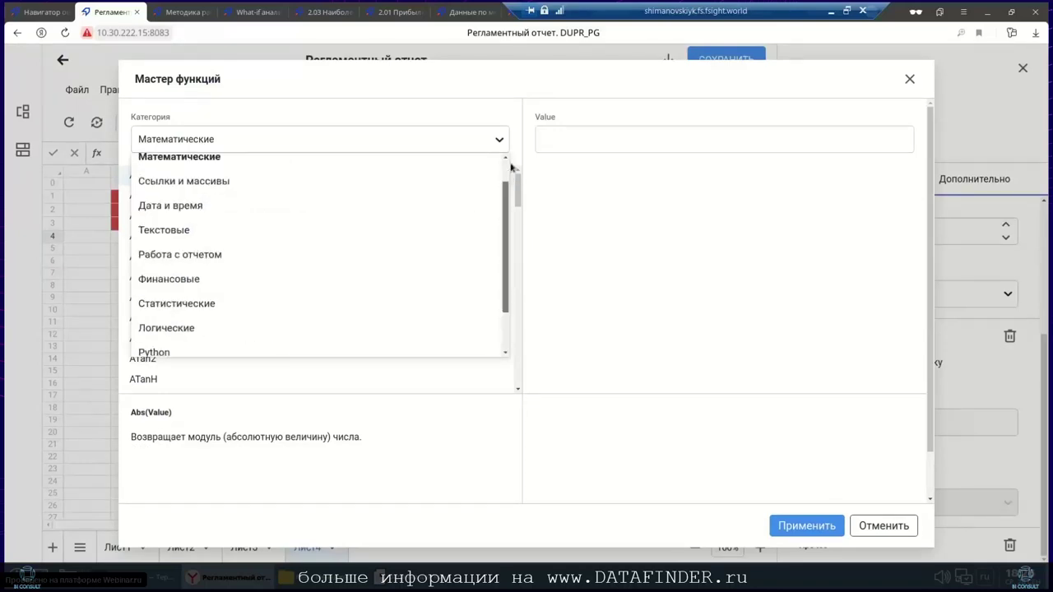
left_click(198, 192)
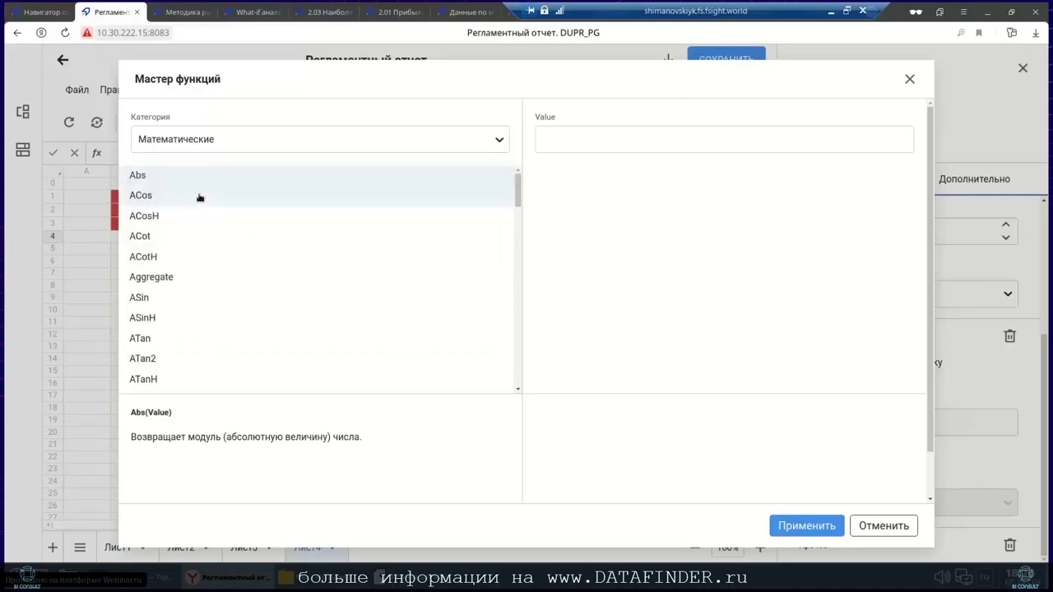
left_click(584, 131)
left_click_drag(510, 76, 630, 264)
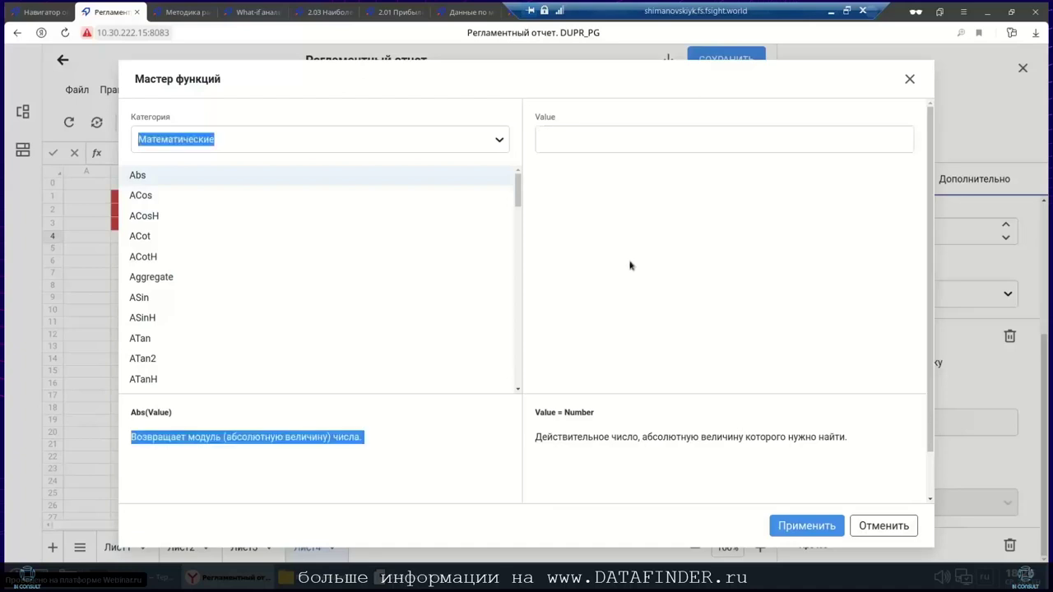
left_click(562, 138)
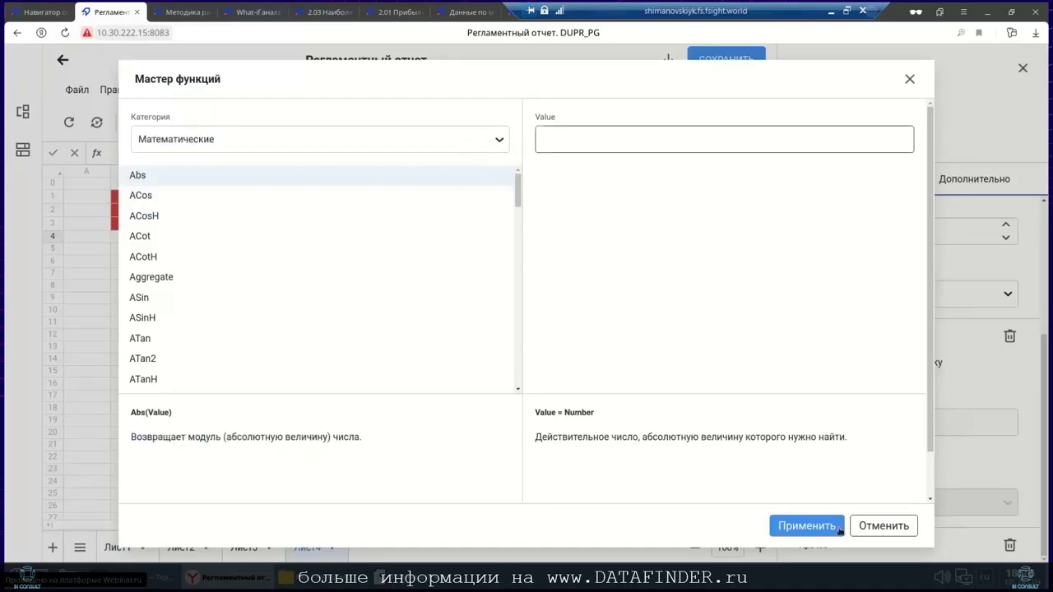
left_click(877, 527)
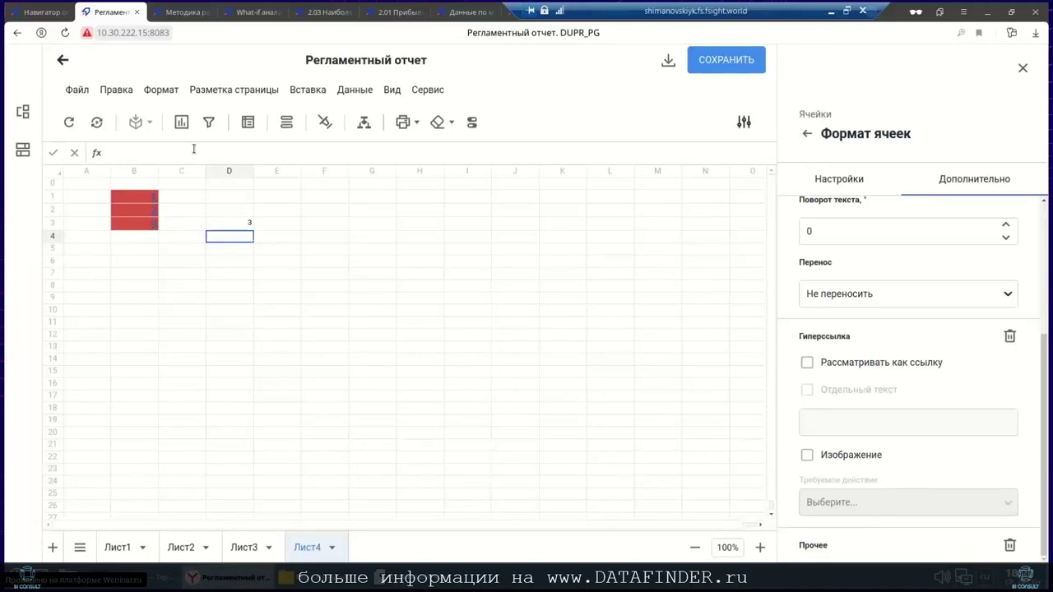
Review the chart types available for insertion, such as Гистограмма and Круговая, without adding a chart.
left_click(181, 122)
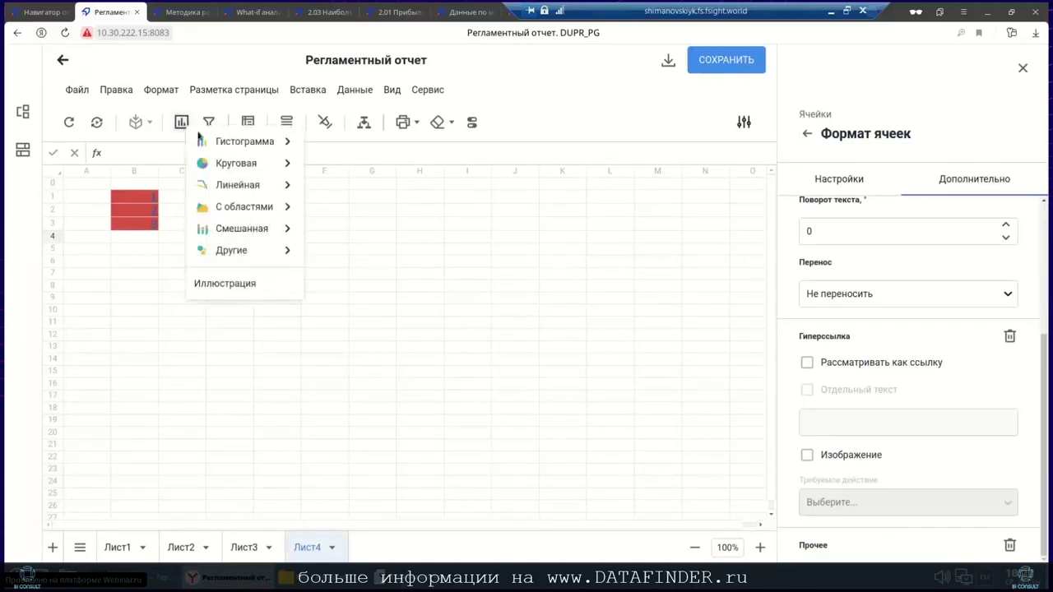
mouse_move(220, 142)
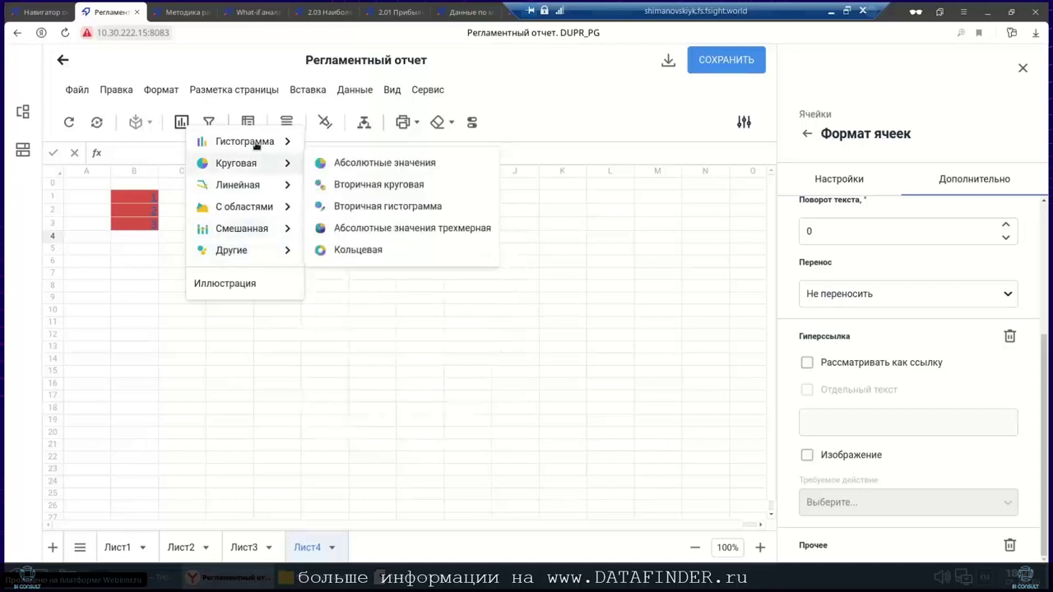
mouse_move(255, 141)
left_click(354, 371)
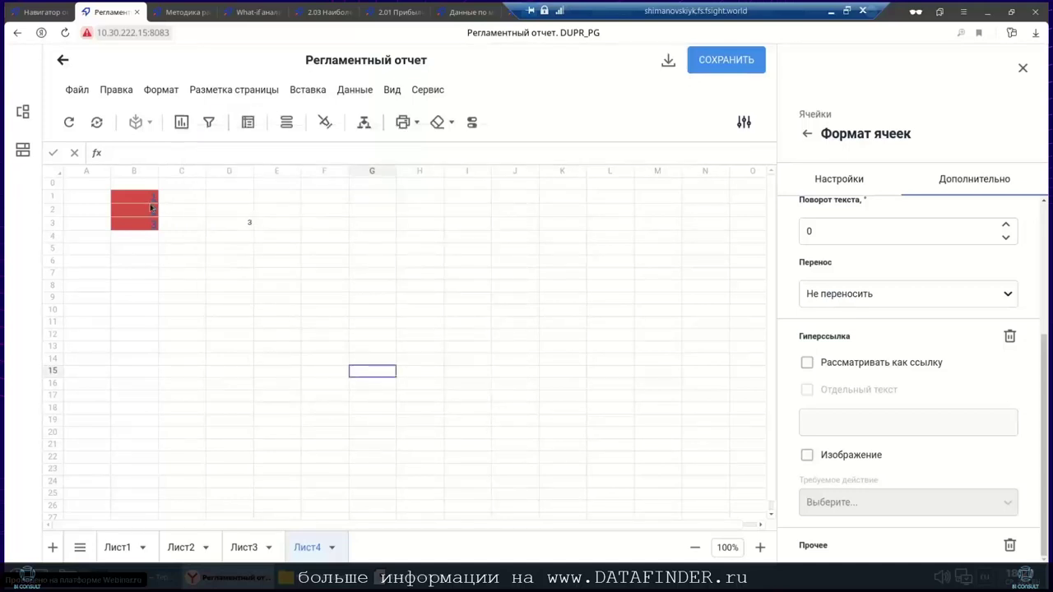
Add the «портированные данные» cube from the B. Импорт данных (Import) folder as a report source, placing its table from cell B1.
left_click_drag(151, 198, 144, 256)
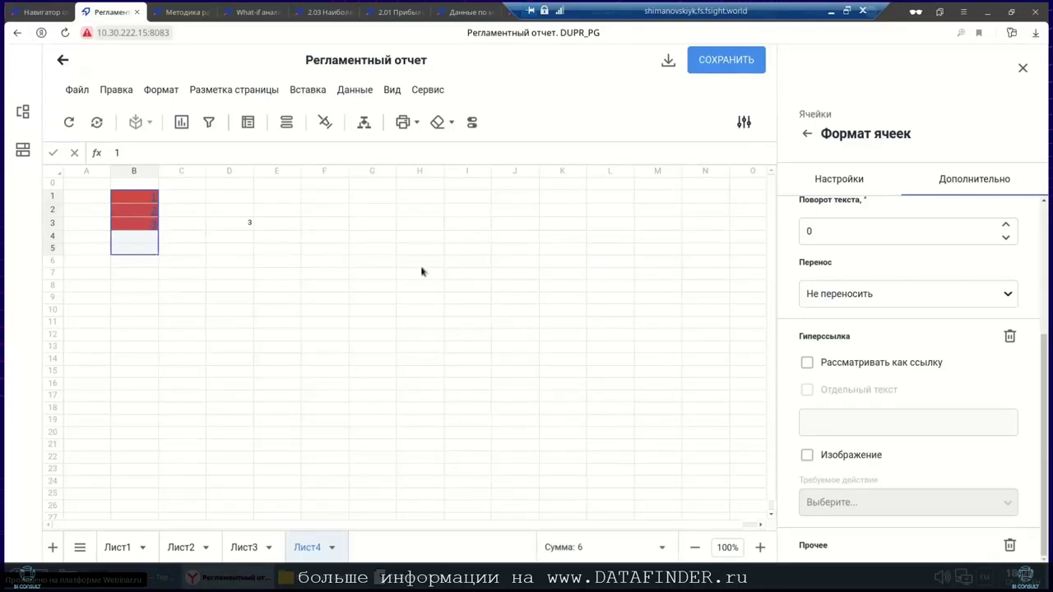
left_click(22, 114)
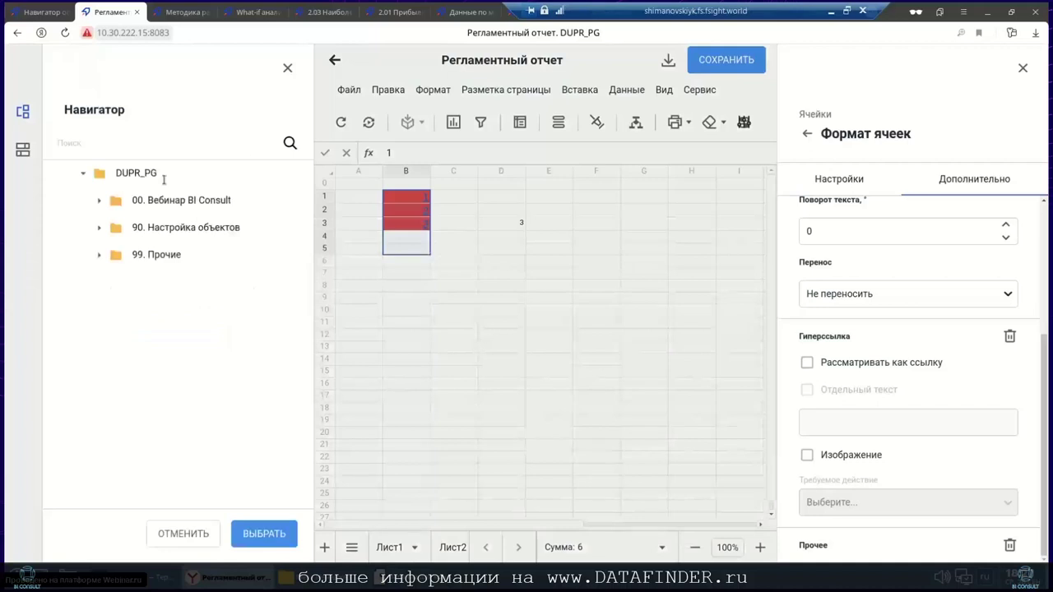
left_click(99, 201)
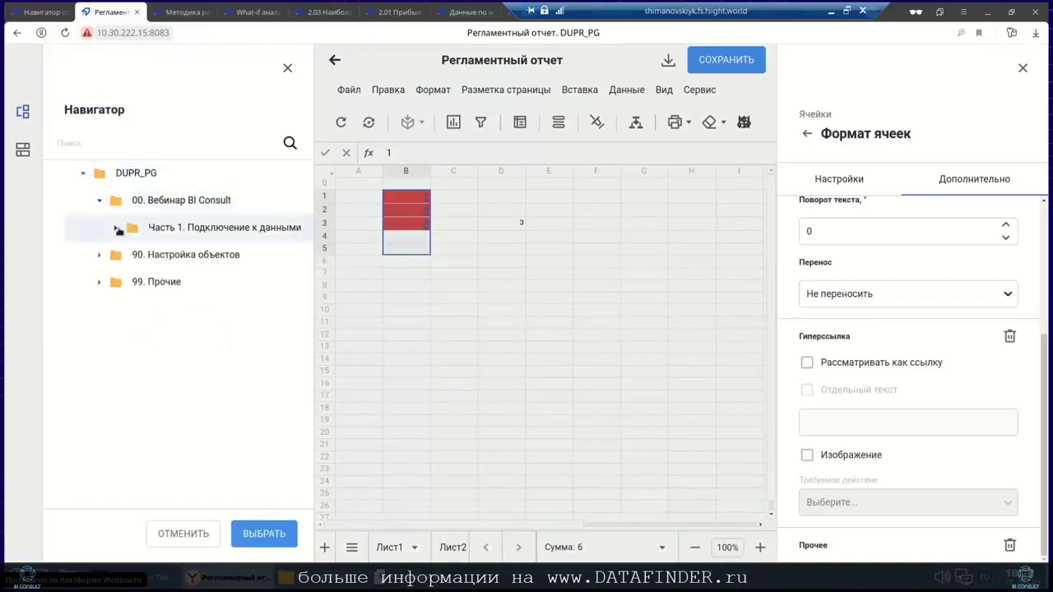
left_click(116, 228)
left_click(110, 282)
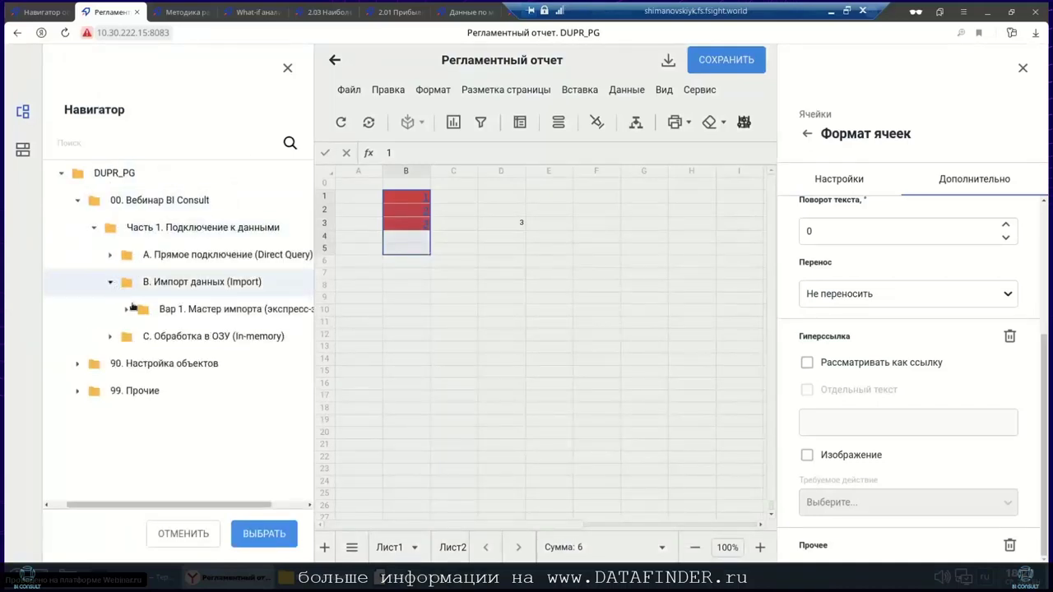
left_click(127, 310)
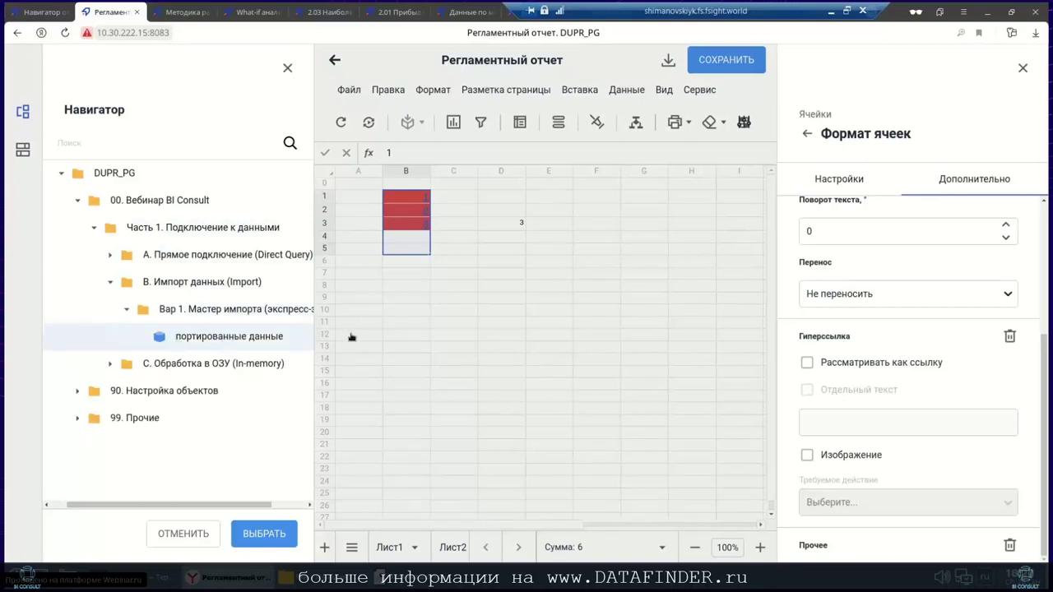
left_click(264, 533)
left_click(155, 201)
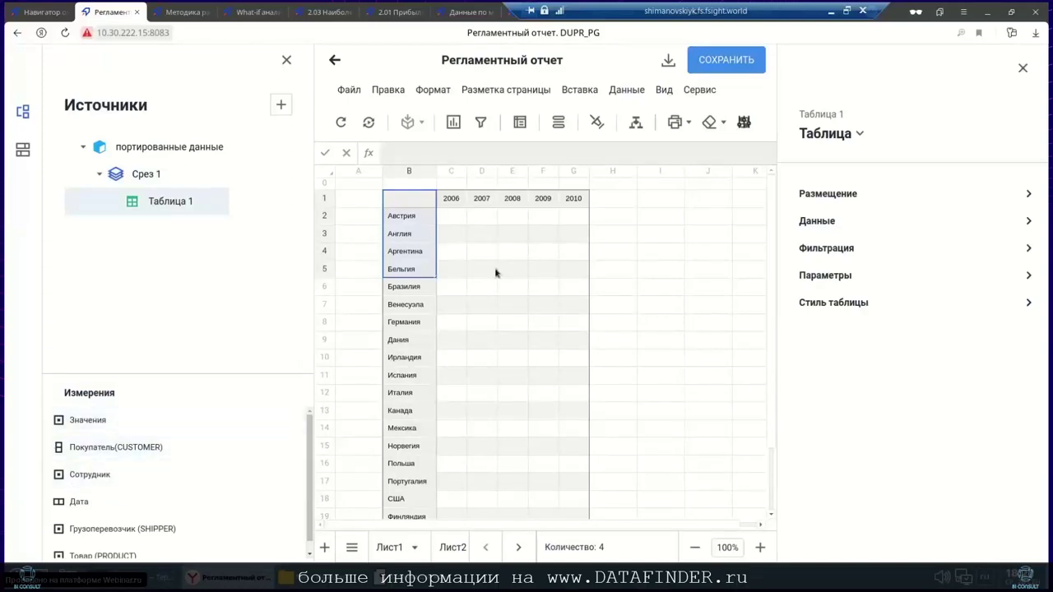
Select data cells D3:F13 of the table and review their font, fill and border formatting options.
left_click_drag(468, 238, 545, 411)
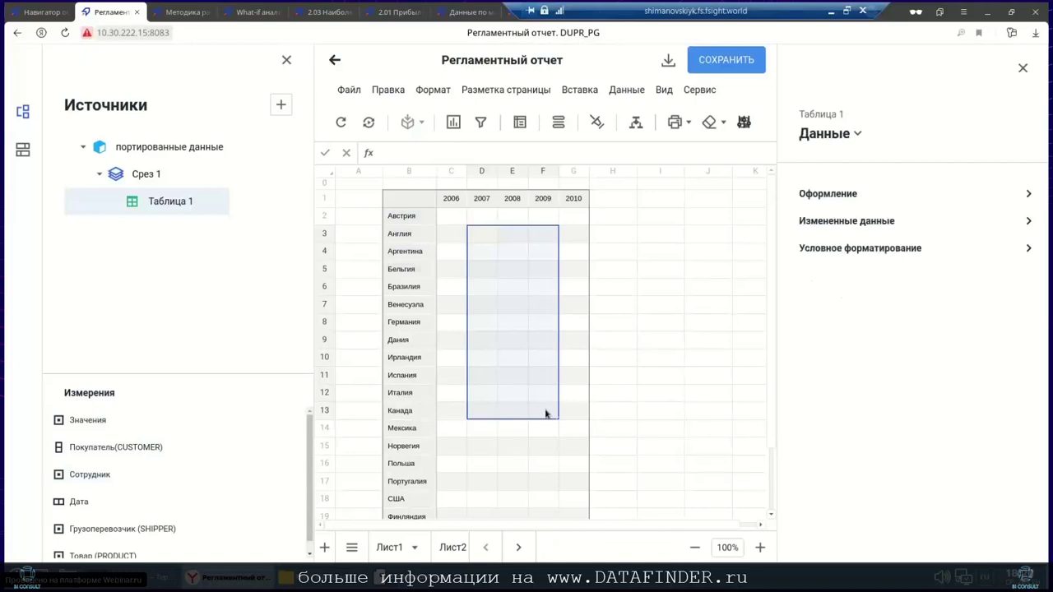
left_click(917, 196)
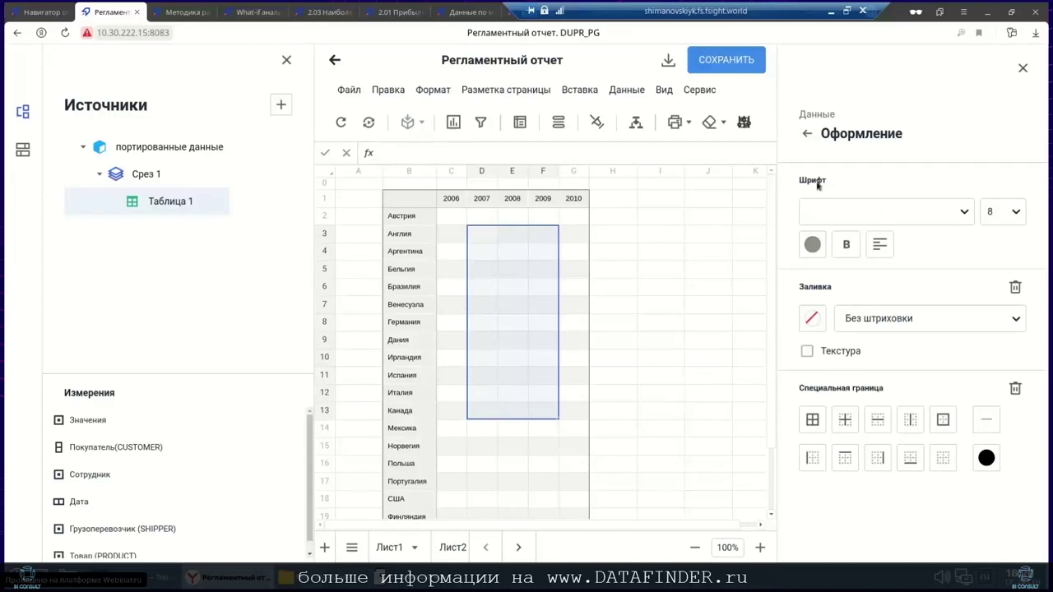
left_click(806, 135)
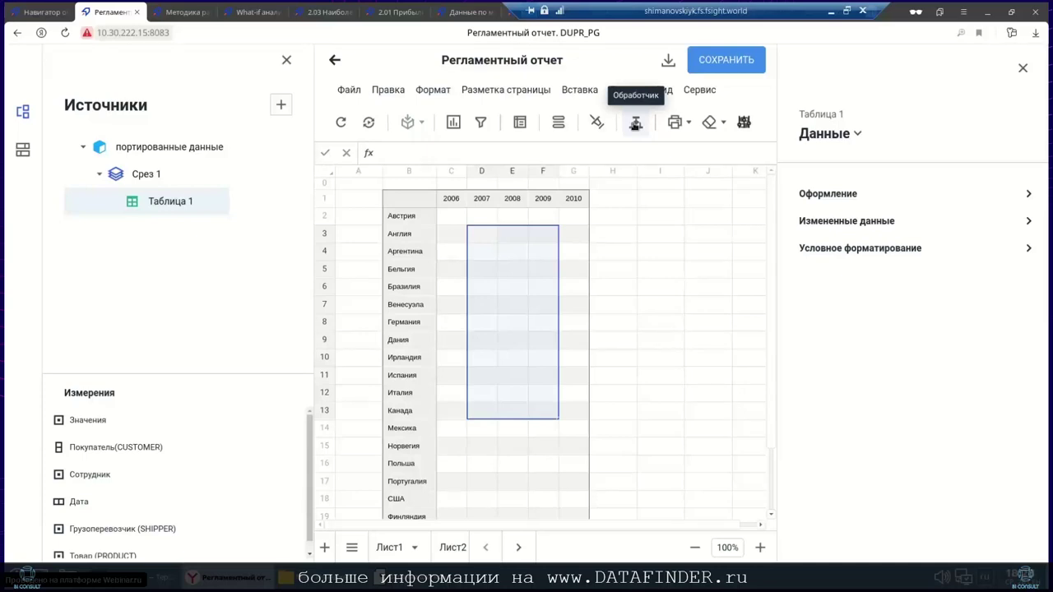
Inspect the module choices for assigning an event handler to the report, leaving the handler unassigned.
left_click(635, 123)
left_click(647, 158)
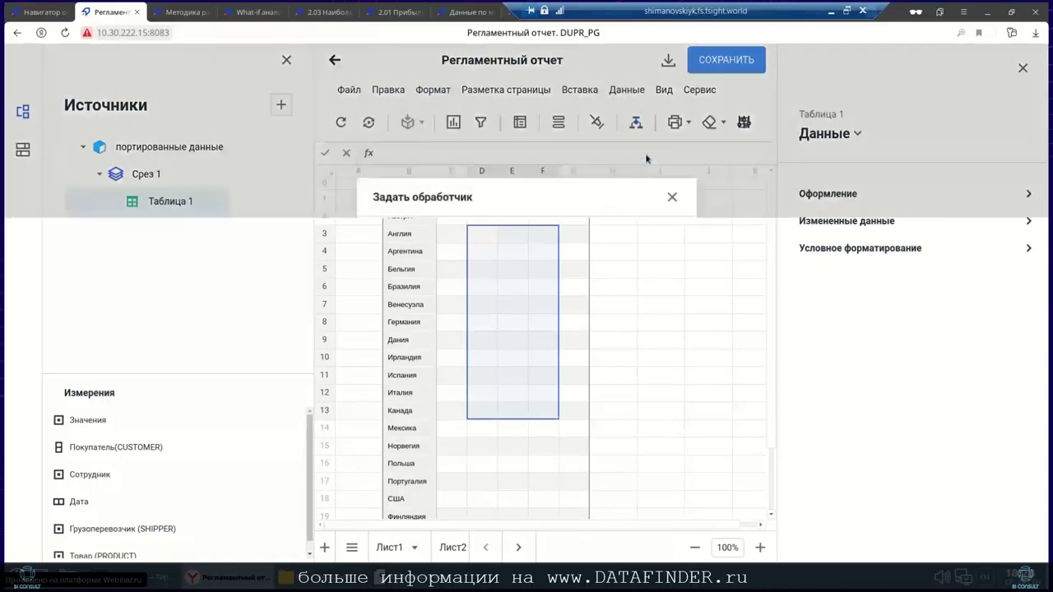
left_click(431, 269)
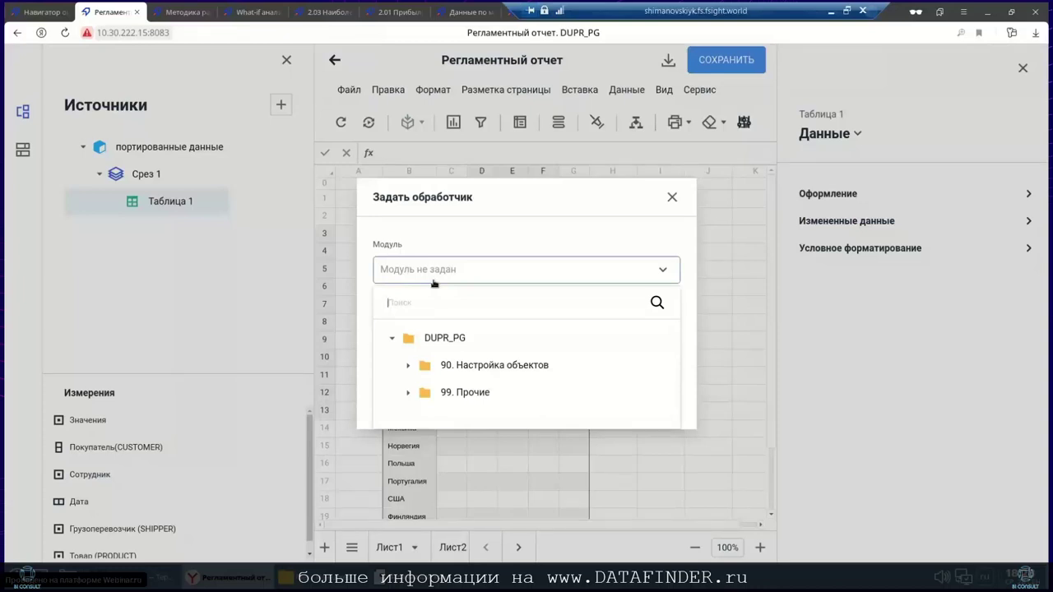
left_click(727, 274)
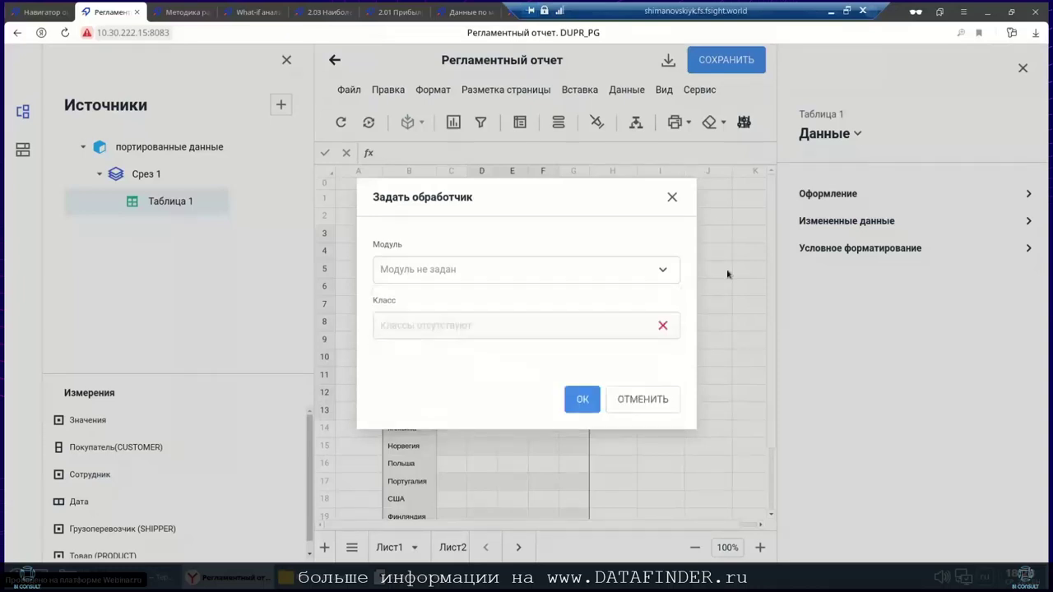
left_click(630, 400)
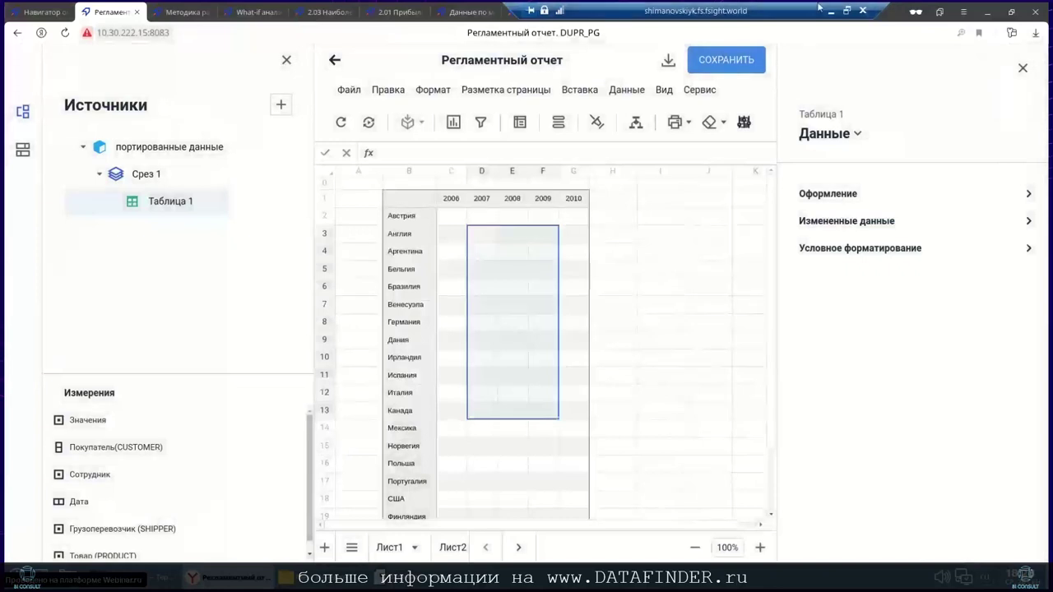
Switch to the object navigator and create a new development environment module in the D. Регламентные отчеты folder.
left_click_drag(818, 6, 464, 7)
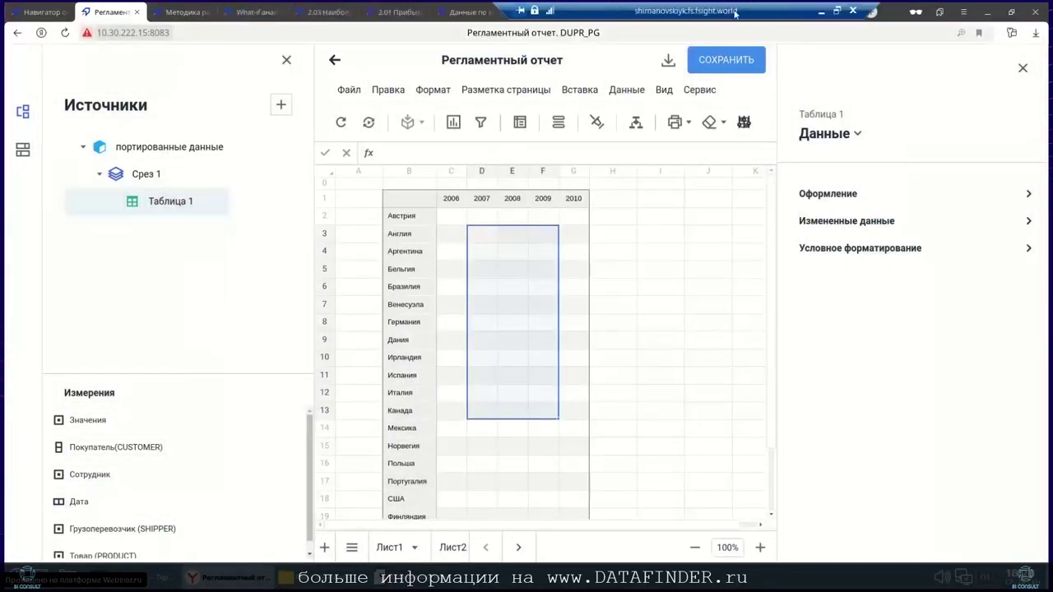
left_click(72, 18)
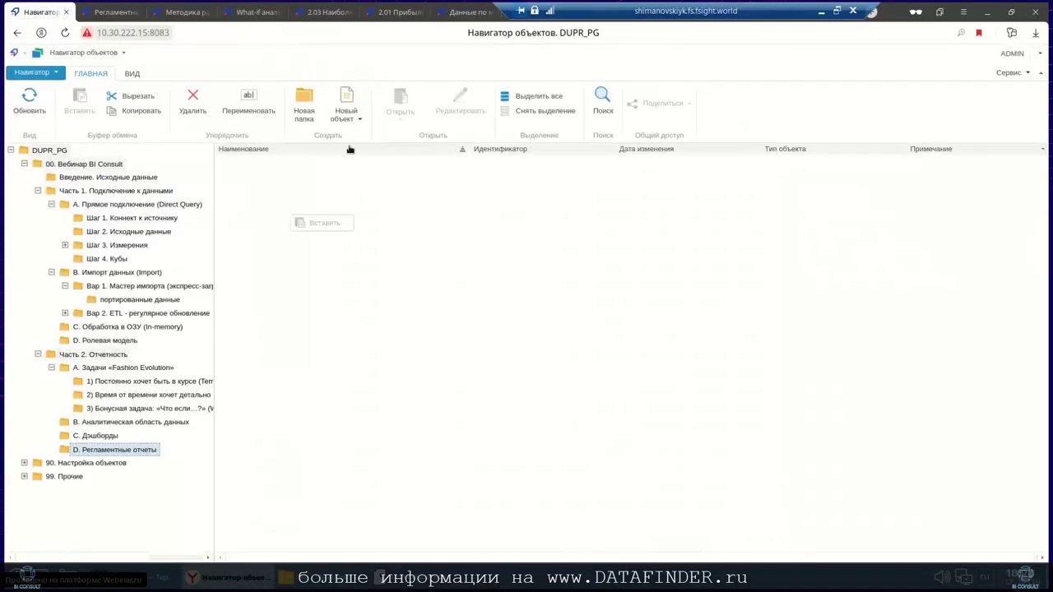
left_click(344, 120)
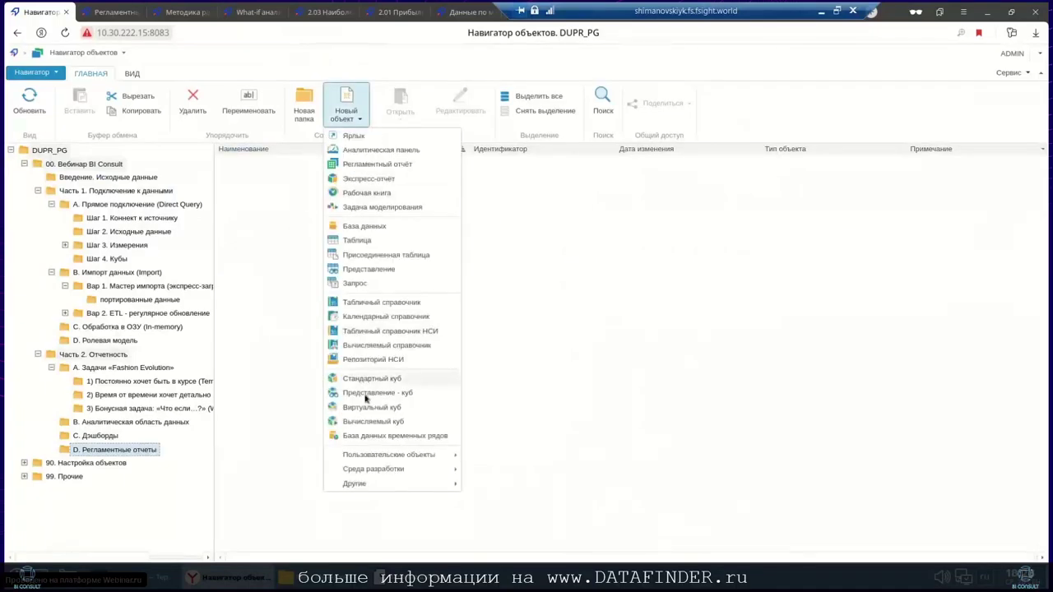
mouse_move(356, 458)
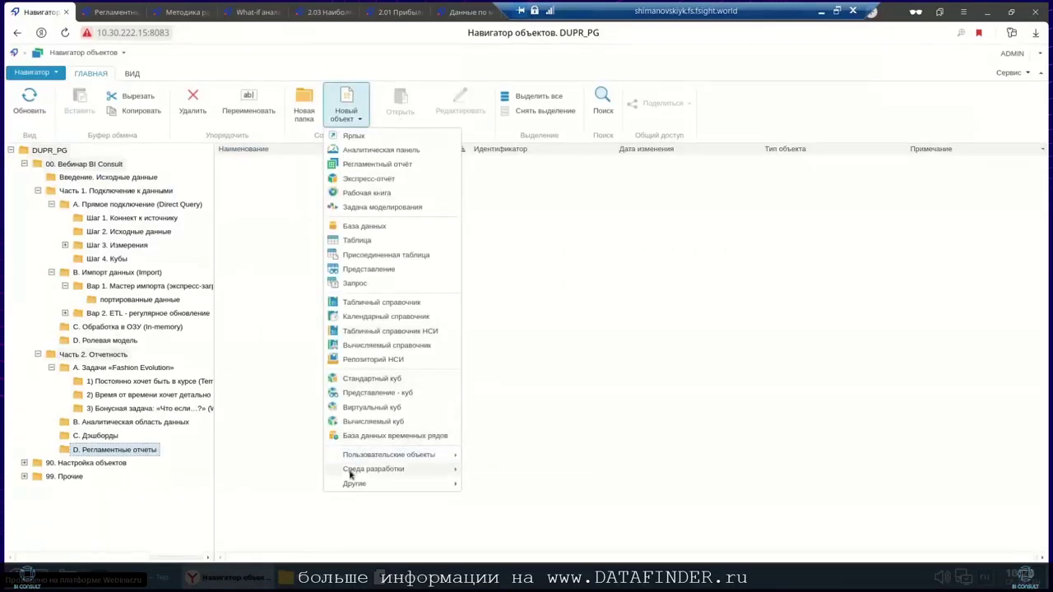
mouse_move(383, 470)
left_click(491, 469)
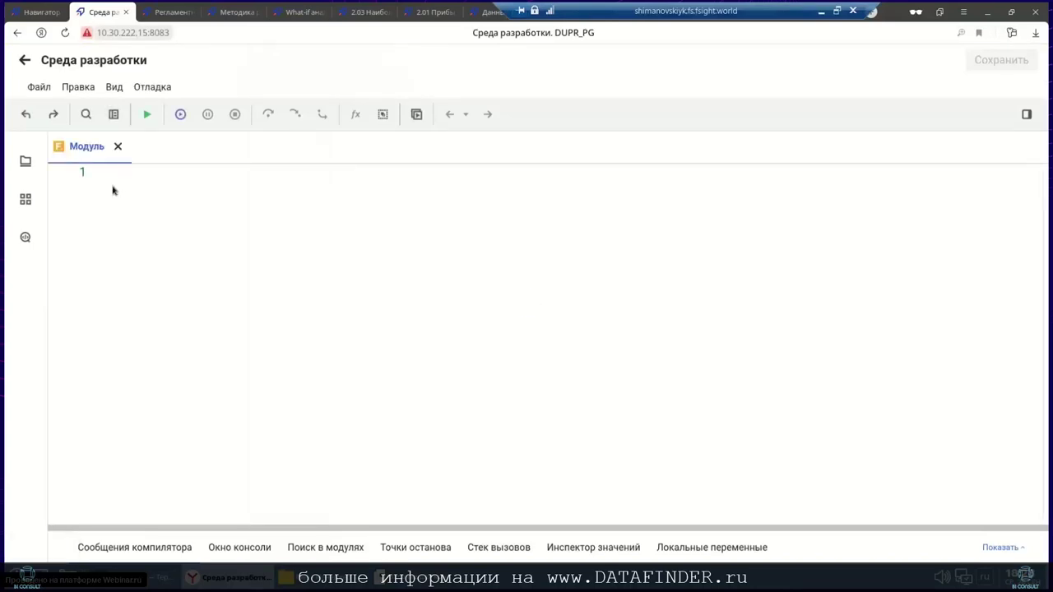
Declare an empty Sub main procedure in the new module and bring up code completion suggestions inside its body.
left_click(117, 170)
type("Sub main")
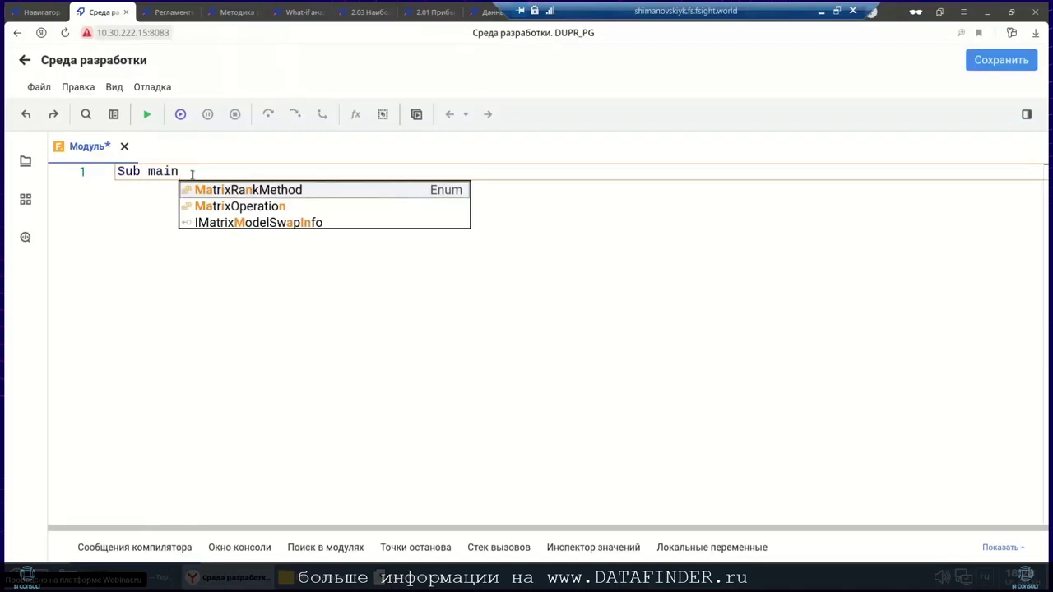
type(";")
key("Down")
key("Down")
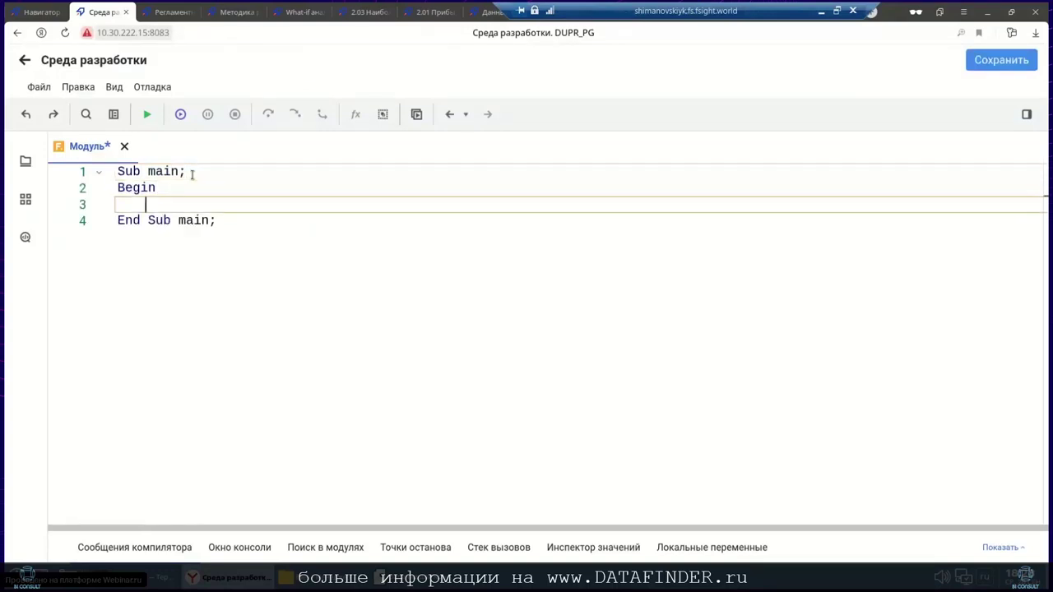
key("ctrl+space")
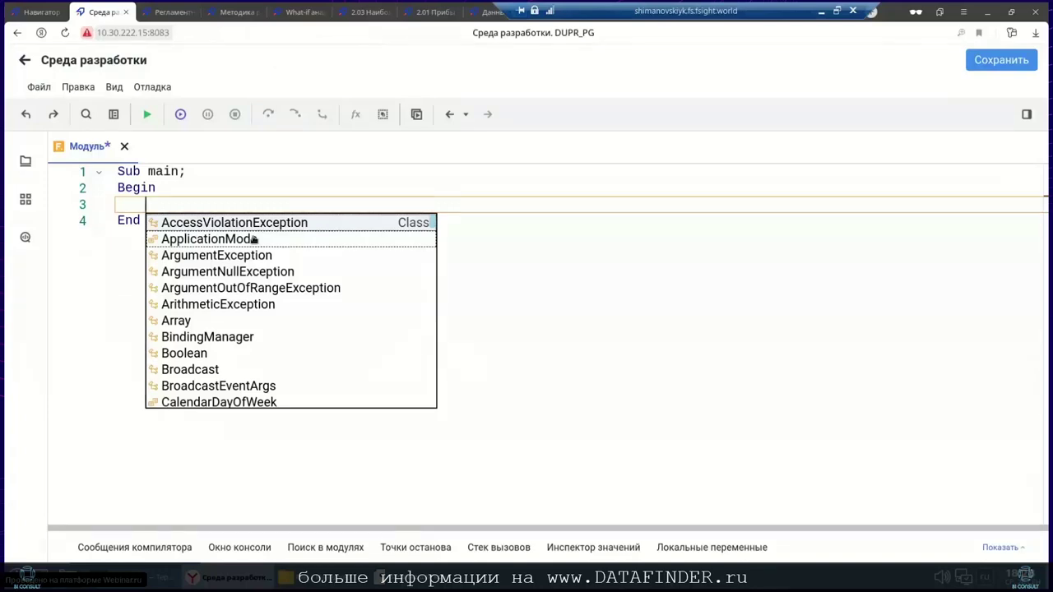
left_click(537, 272)
Return to the regulated report, review its export formats, and open the print preview at page 4.
left_click(39, 11)
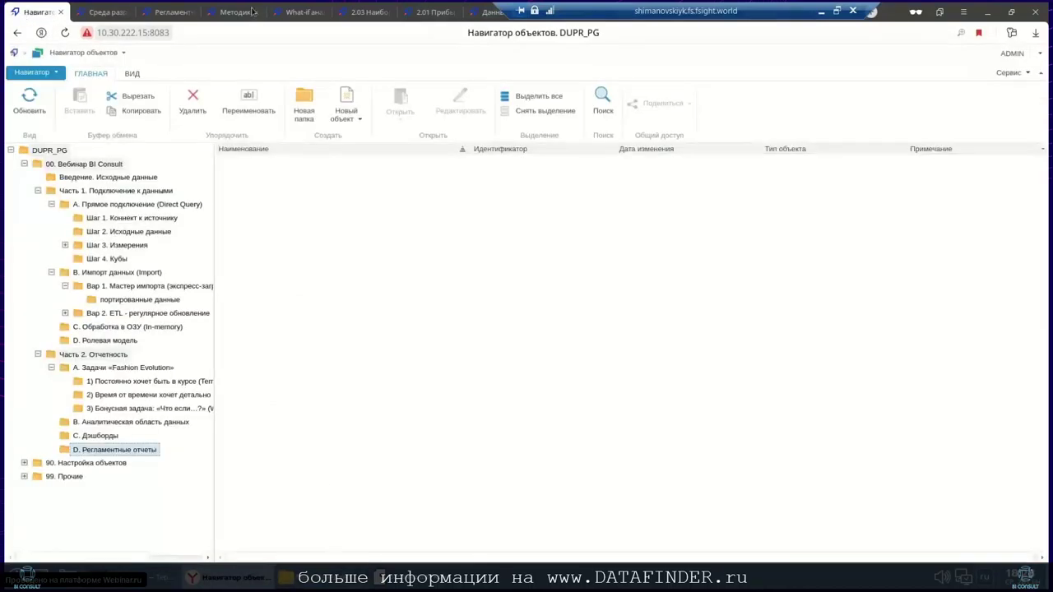
left_click(163, 14)
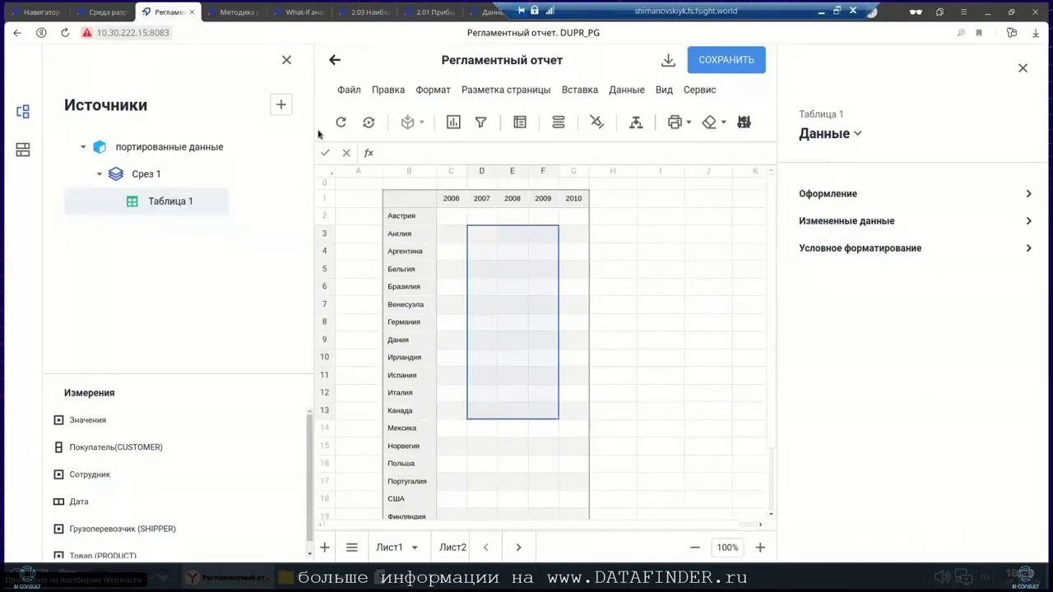
left_click(347, 91)
mouse_move(358, 115)
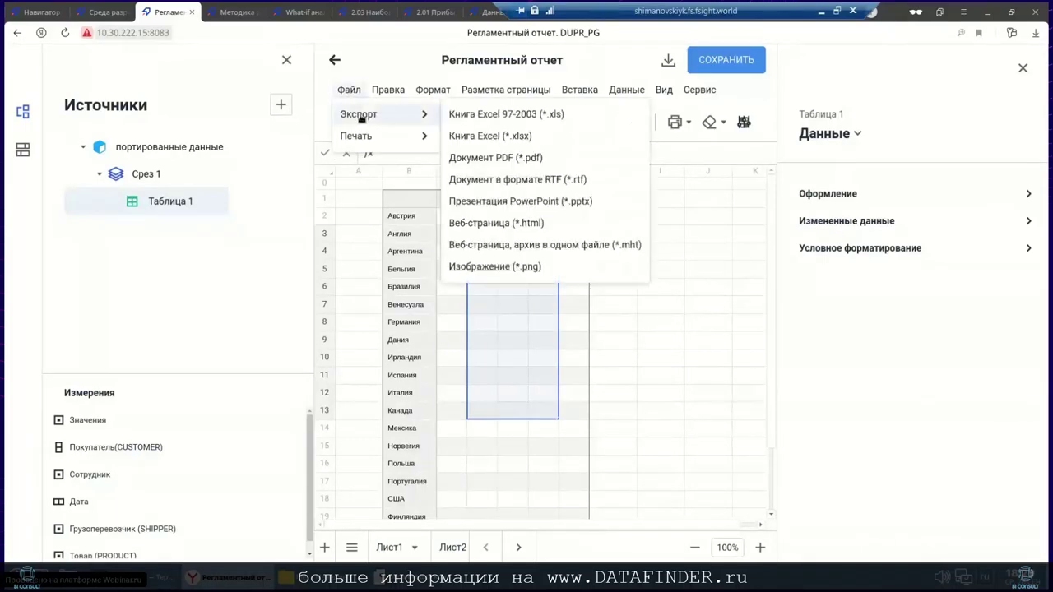
mouse_move(399, 142)
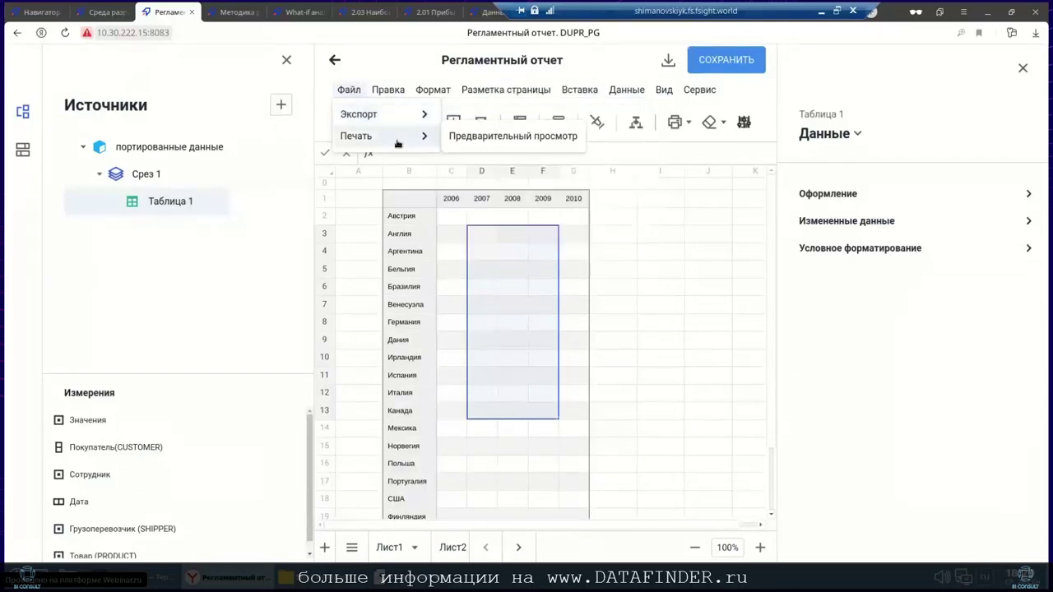
left_click(466, 142)
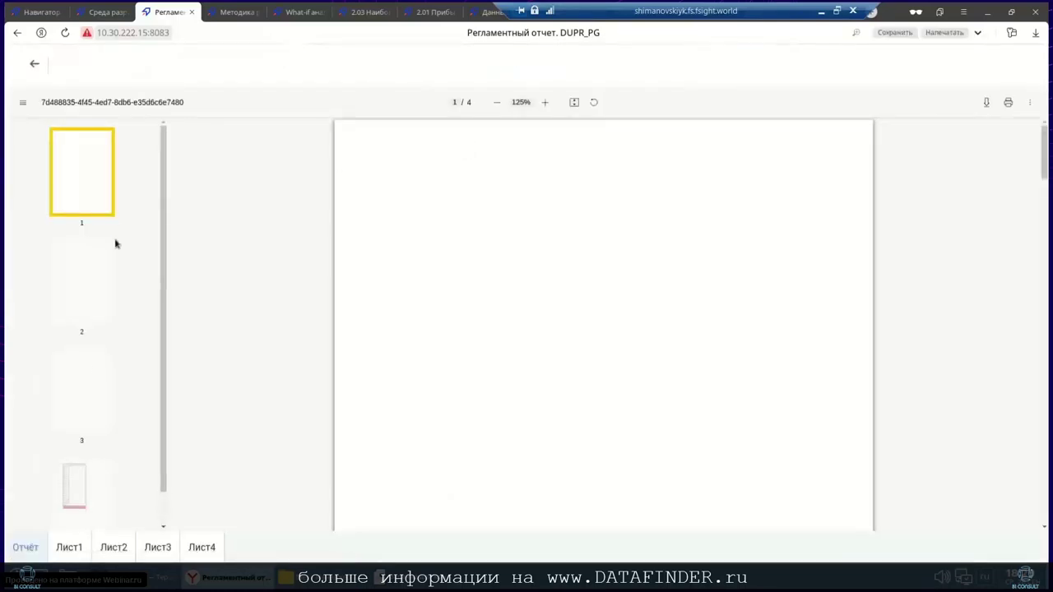
left_click(101, 494)
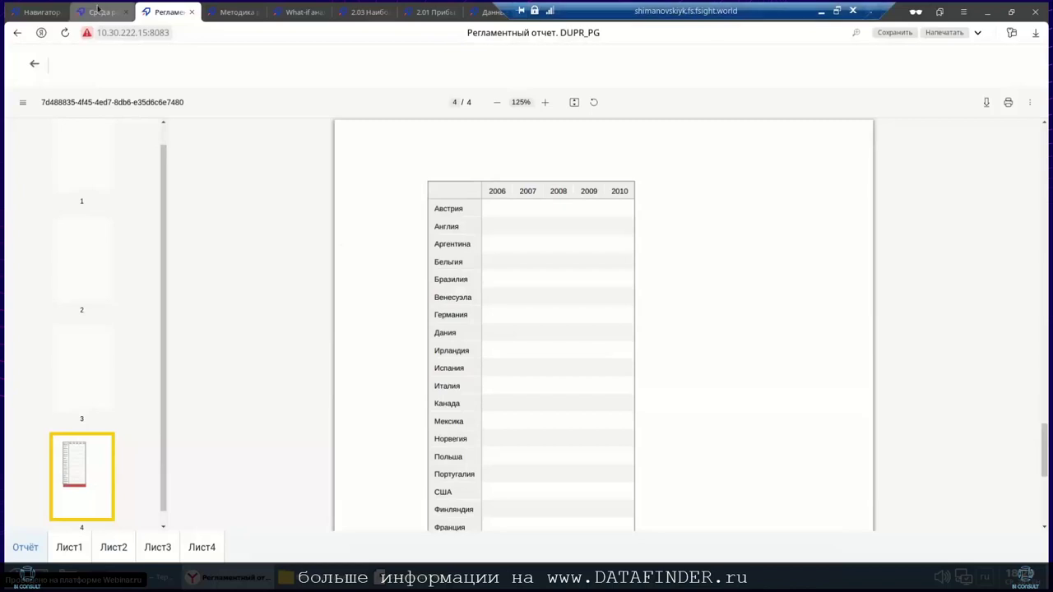
mouse_move(92, 13)
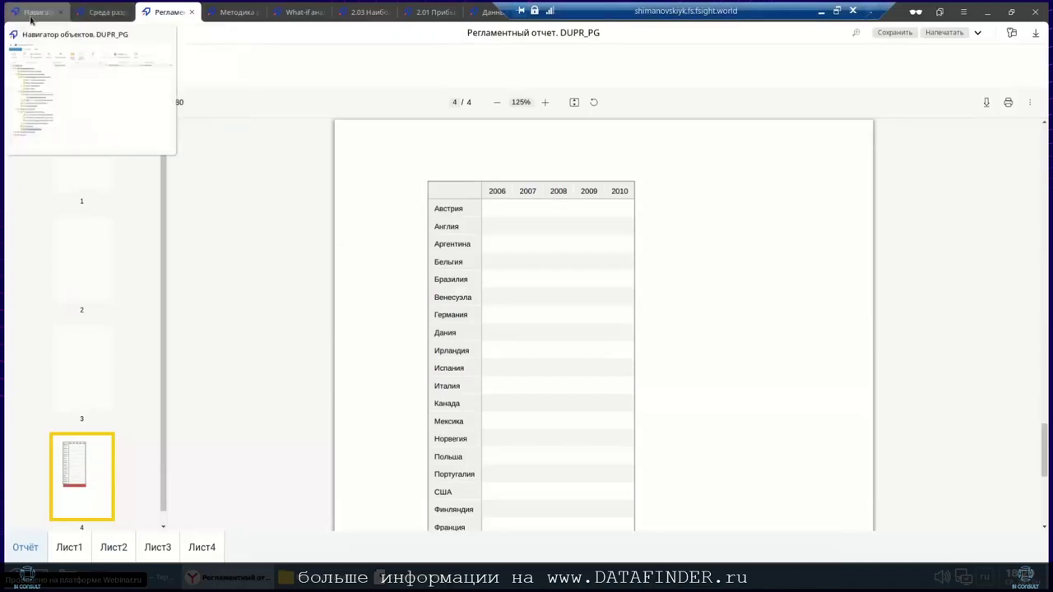
Switch to the object navigator and create a new analytical panel (Аналитическая панель) in the C. Дэшборды folder.
left_click(41, 12)
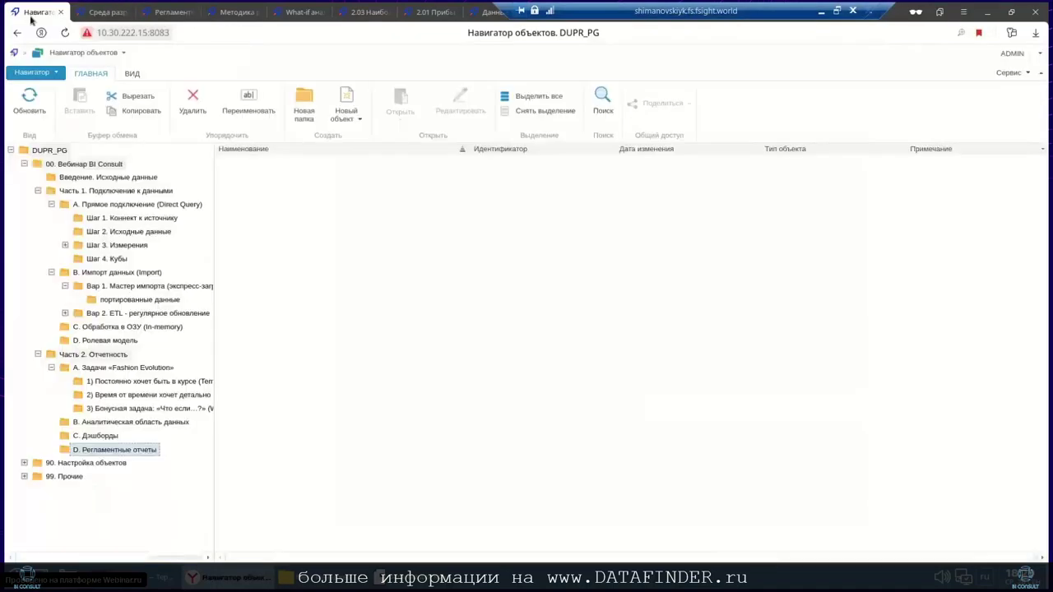
left_click(110, 435)
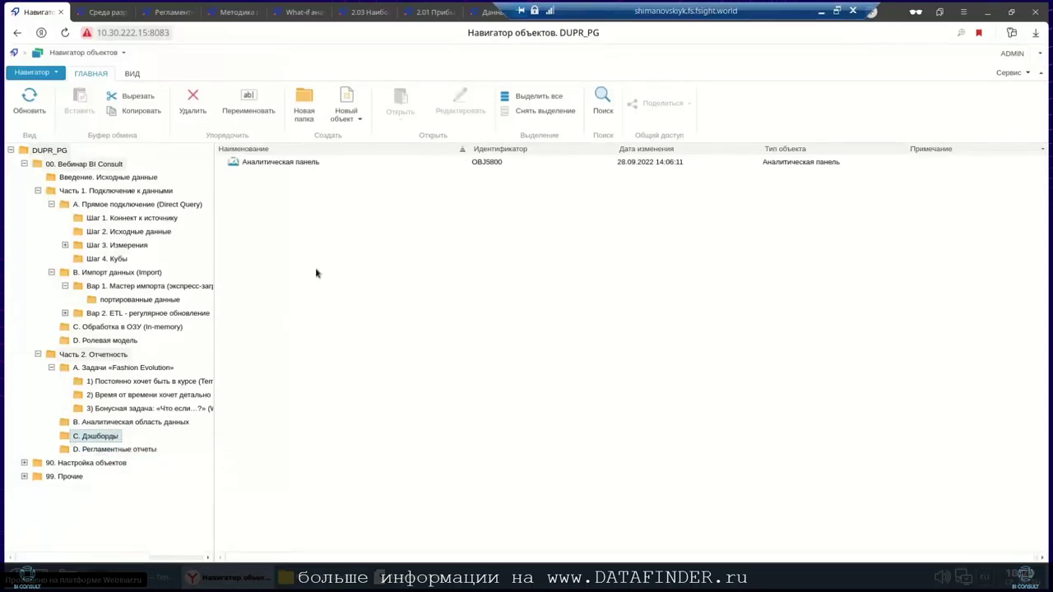
left_click(346, 120)
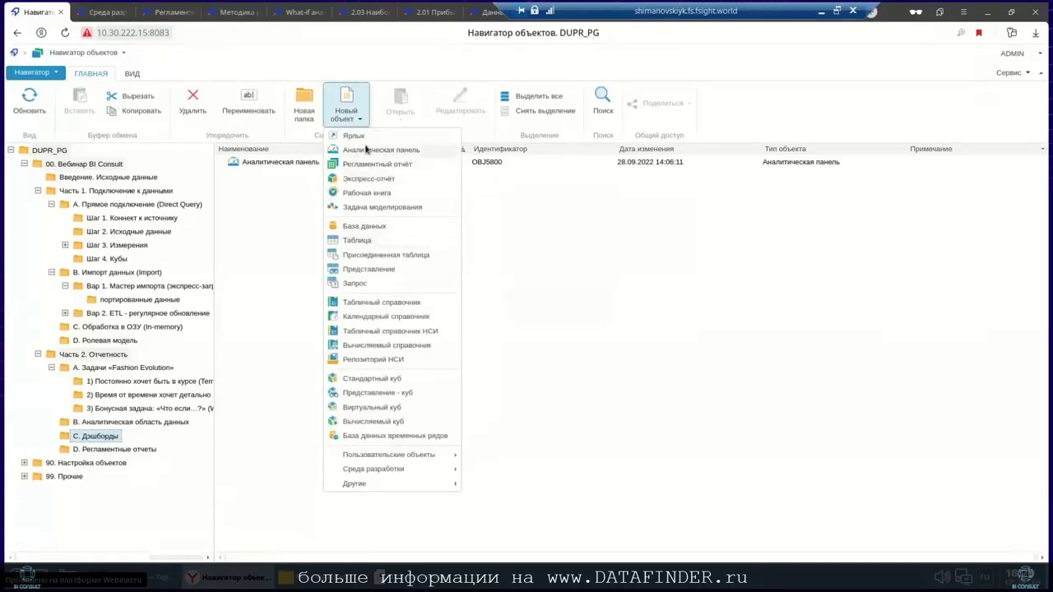
left_click(365, 150)
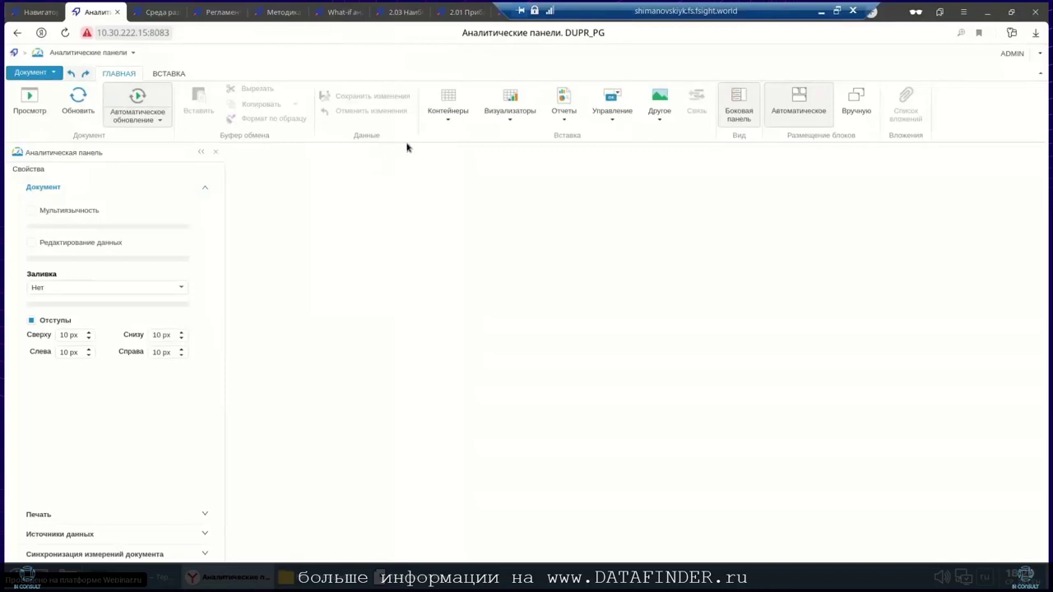
Insert a 1x3 grid container on the panel and nest a 3x1 grid in its top cell.
left_click(448, 122)
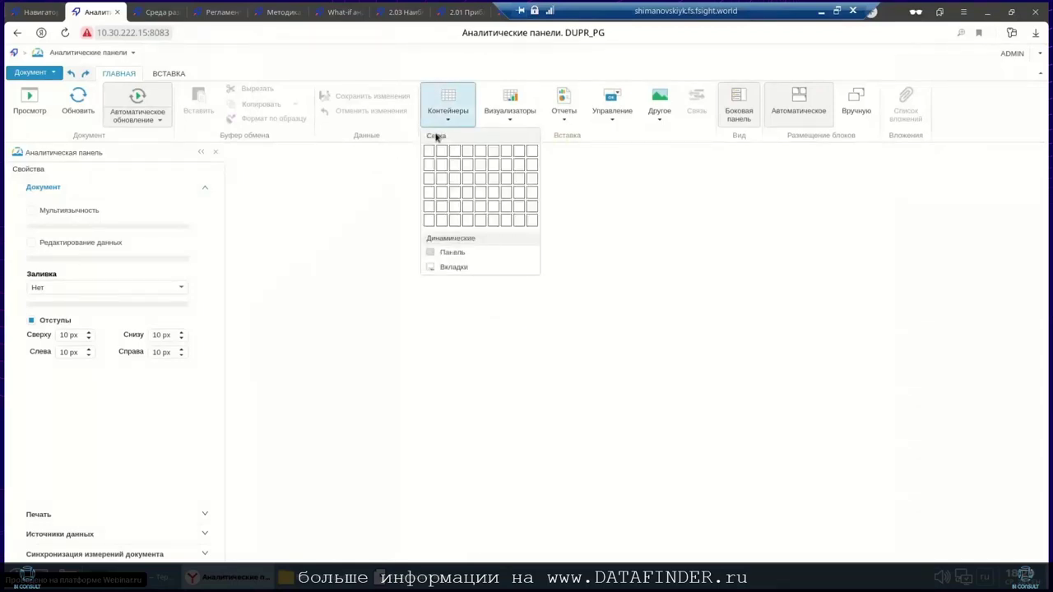
left_click(429, 186)
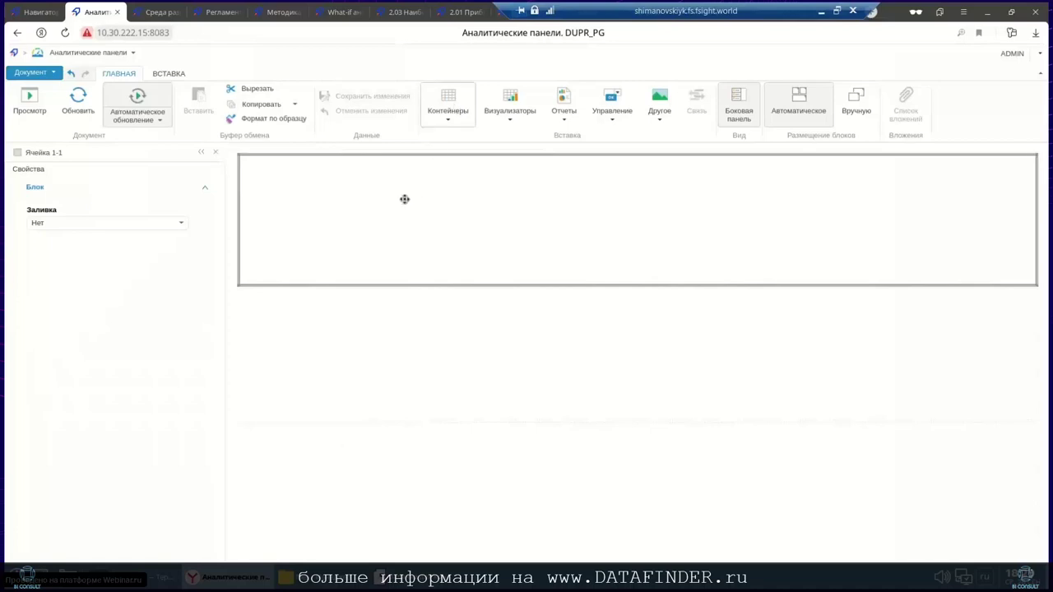
left_click(449, 123)
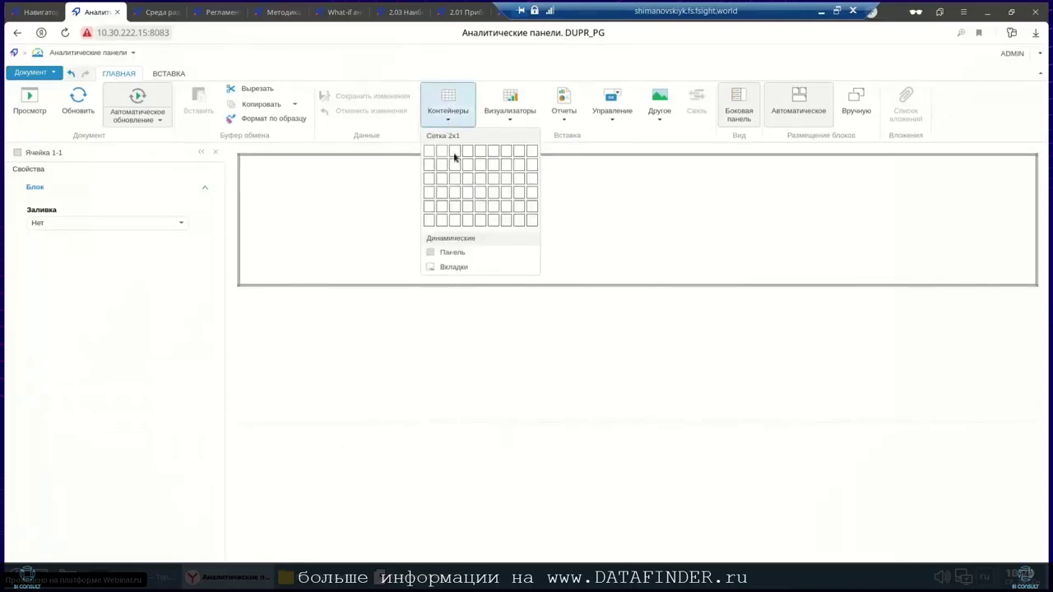
left_click(455, 156)
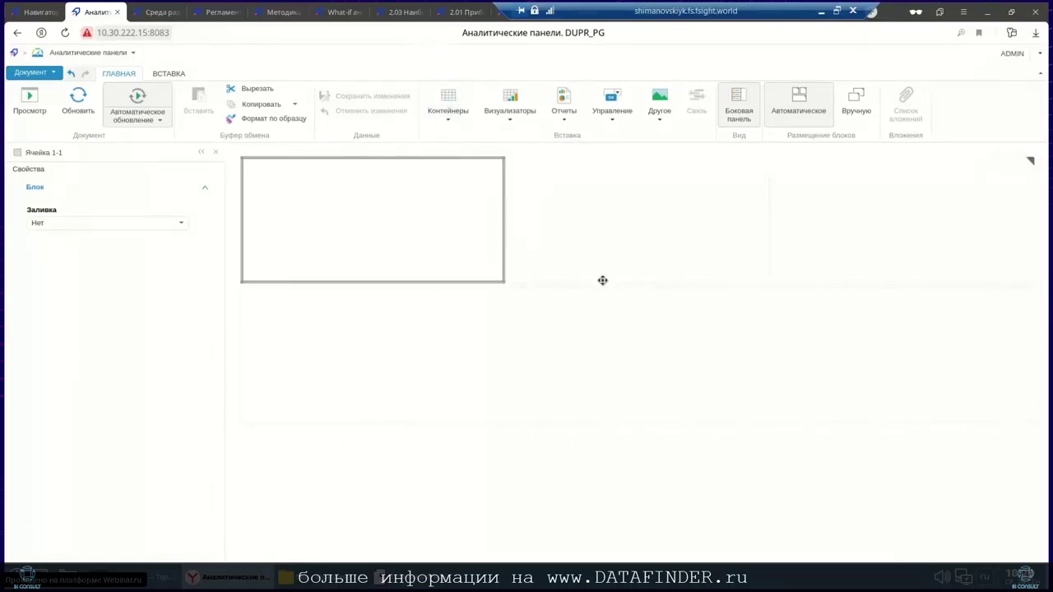
Reduce the heights of the outer grid's top and middle rows, giving the bottom row most of the space.
left_click(601, 247)
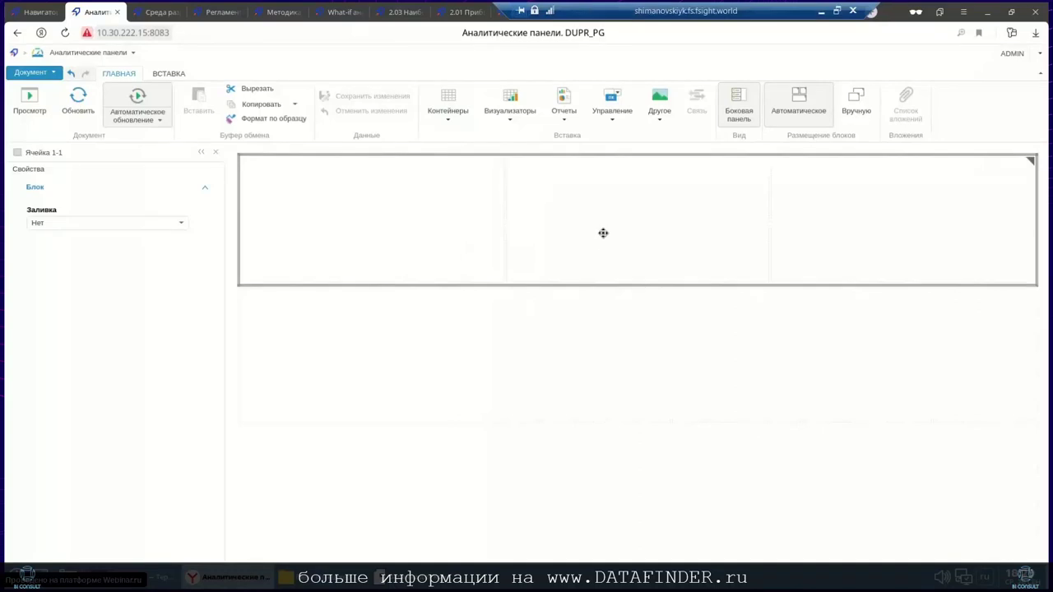
left_click_drag(583, 287, 592, 222)
left_click(581, 298)
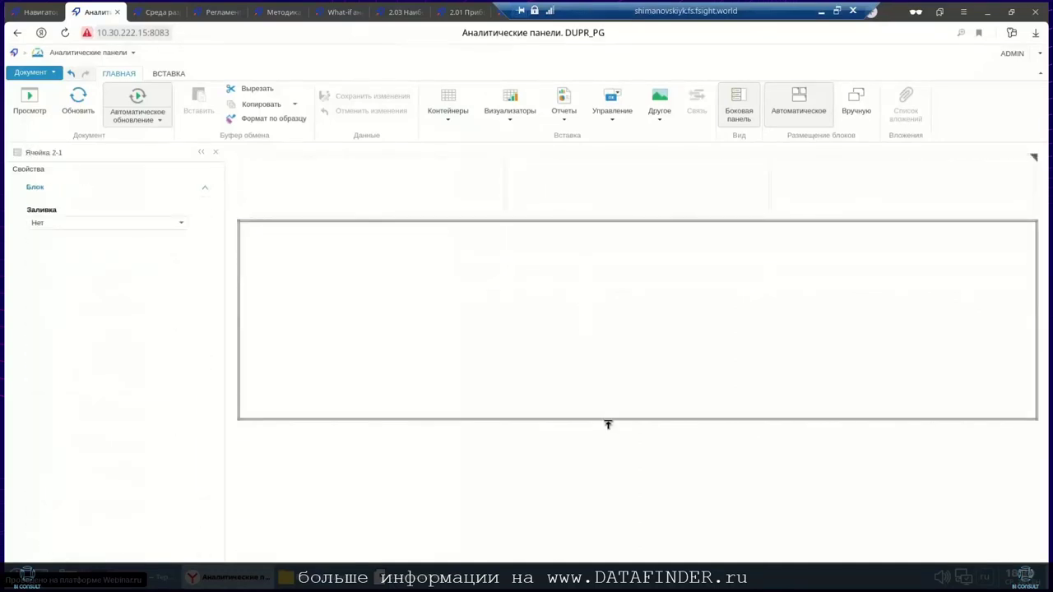
left_click_drag(608, 425, 612, 298)
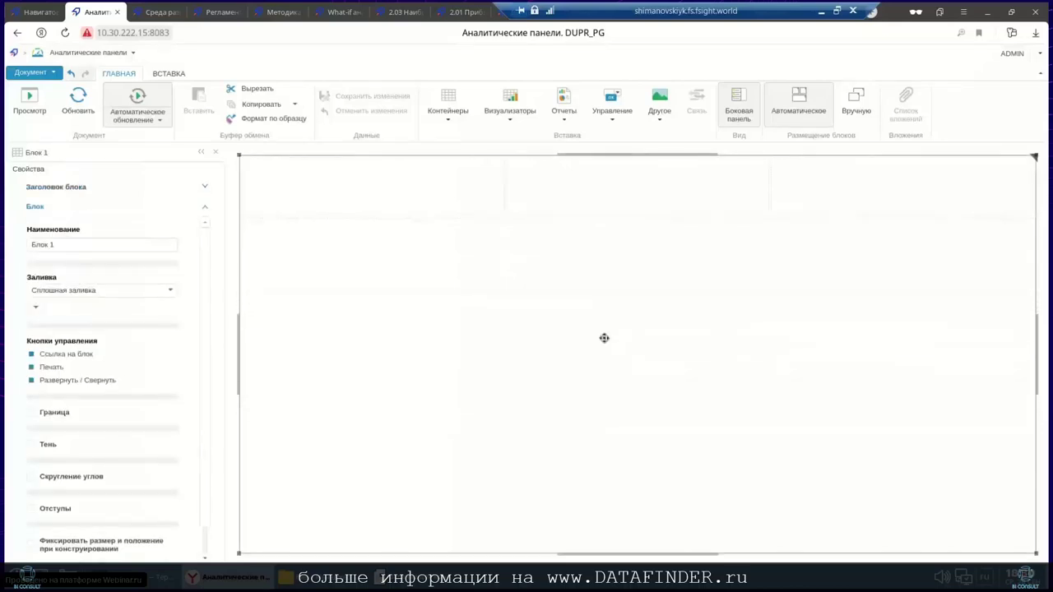
Nest a 2x1 grid container in the bottom cell of the outer grid.
left_click(592, 405)
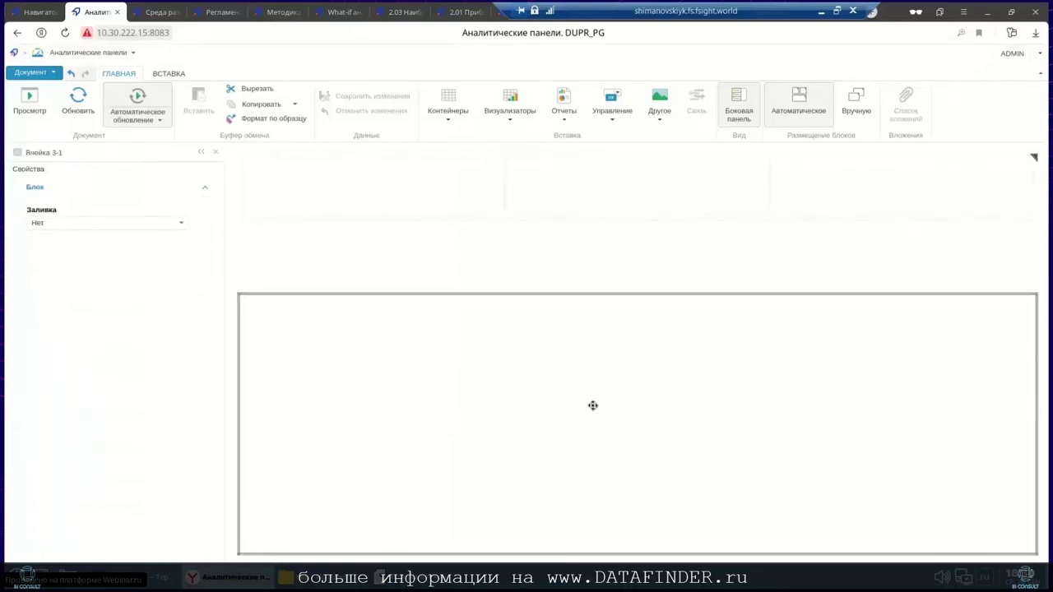
left_click(444, 121)
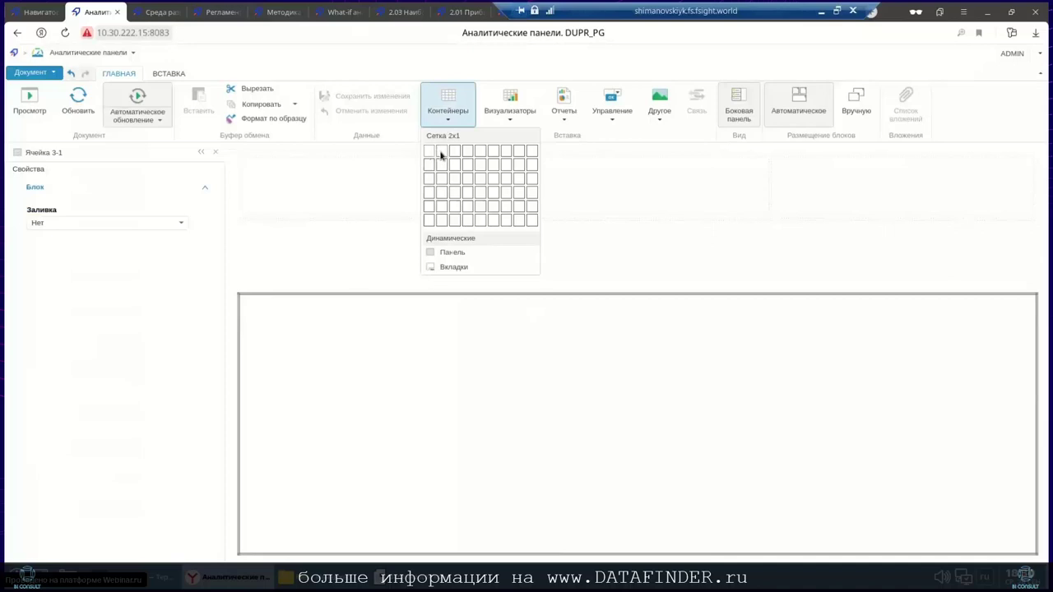
left_click(441, 155)
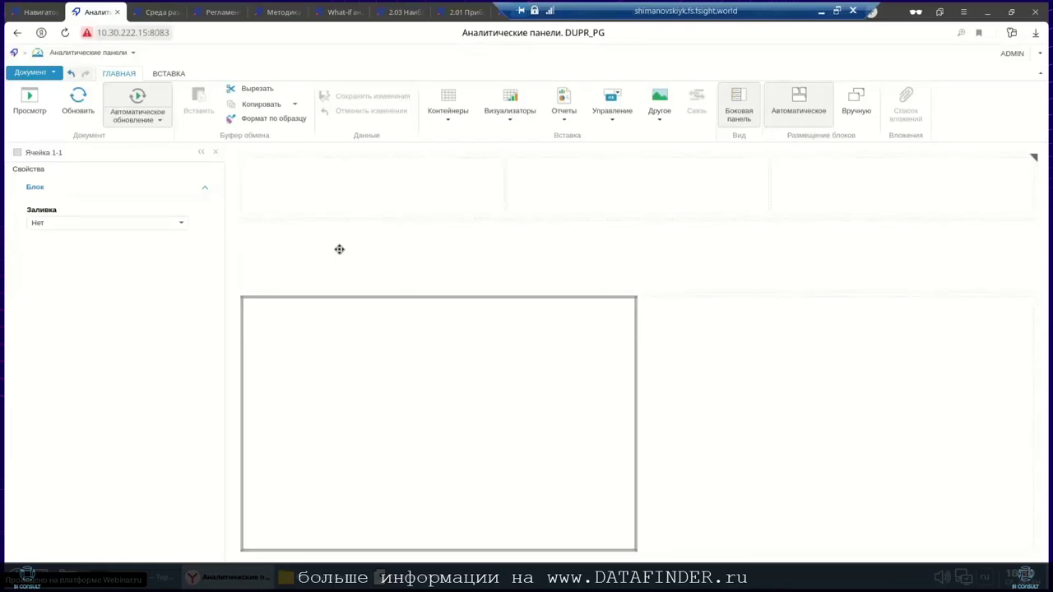
Insert a table in the first cell of the bottom grid, sourced from Куб для дашборда under 05. Отчетность with its data and saved source view.
left_click(509, 123)
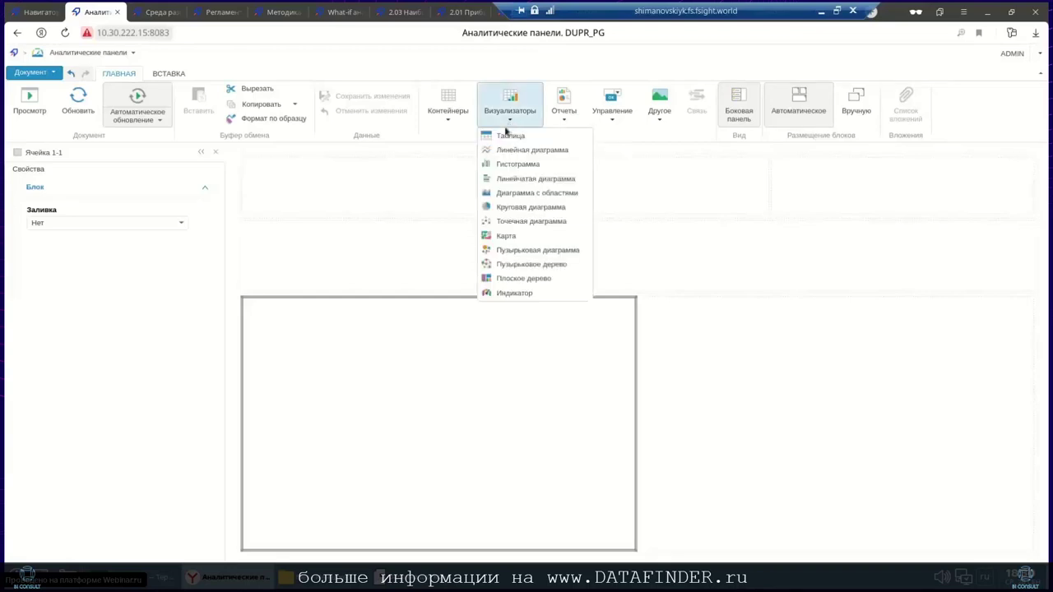
left_click(507, 136)
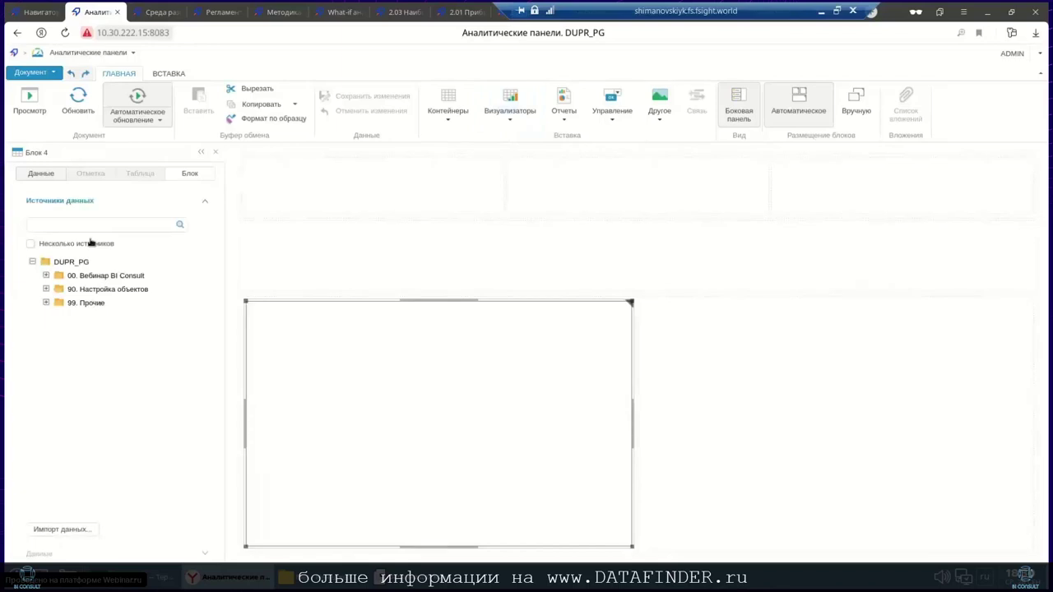
left_click(46, 276)
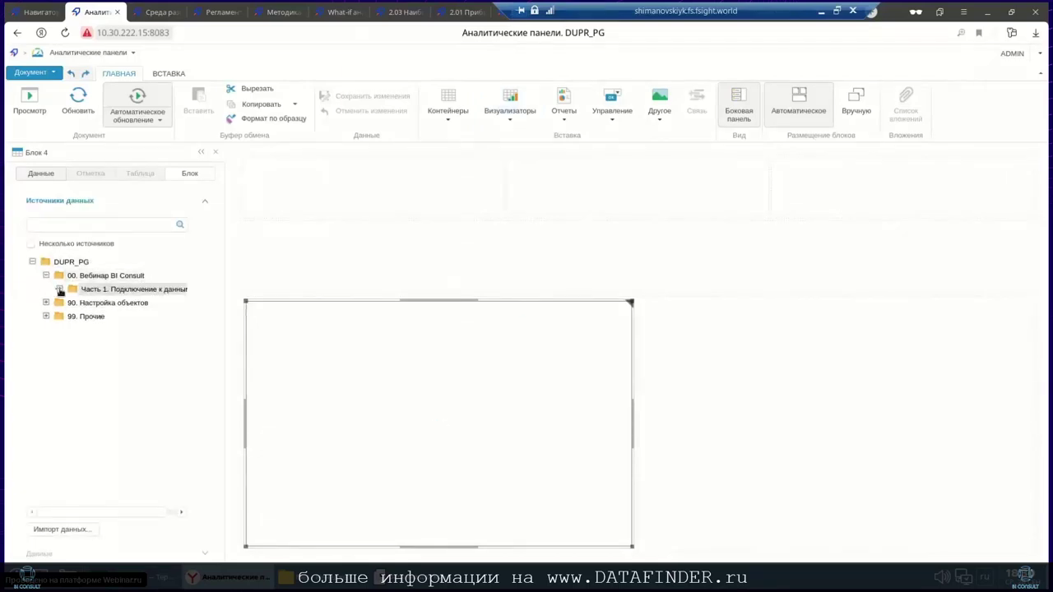
left_click(59, 289)
left_click(47, 344)
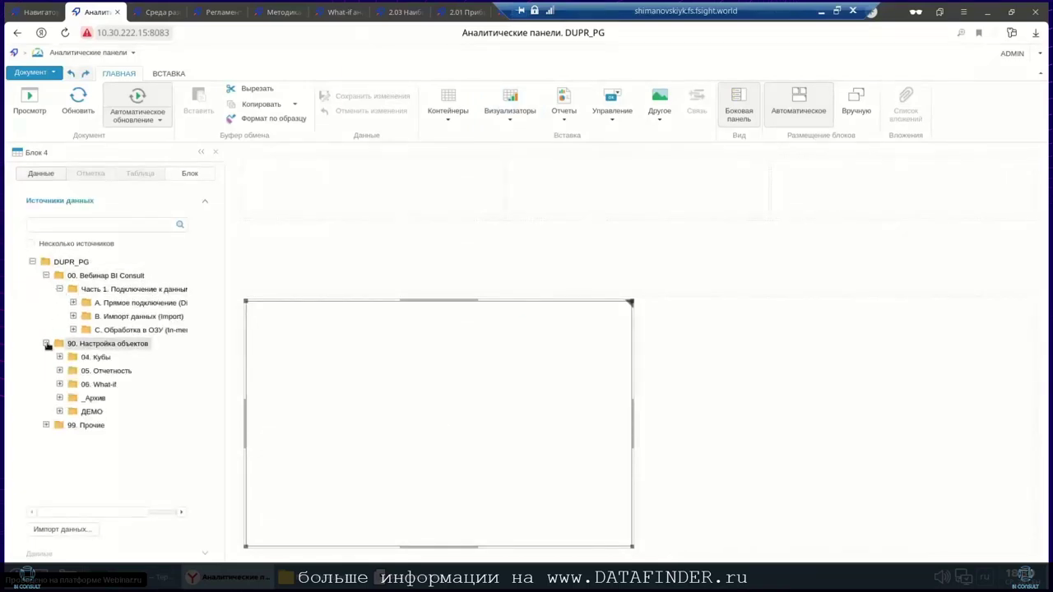
left_click(59, 370)
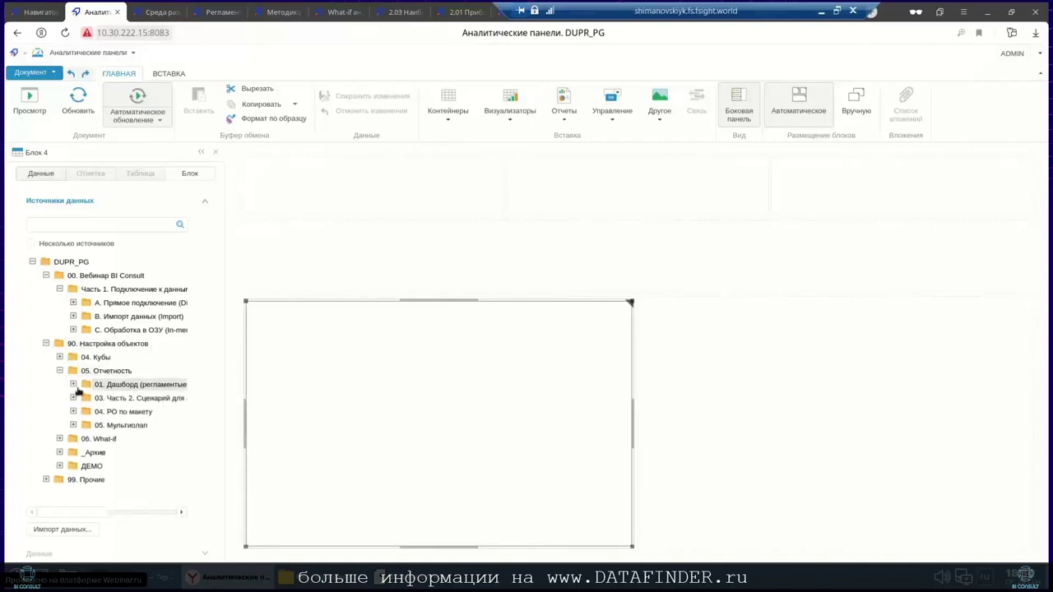
left_click(73, 385)
left_click(136, 413)
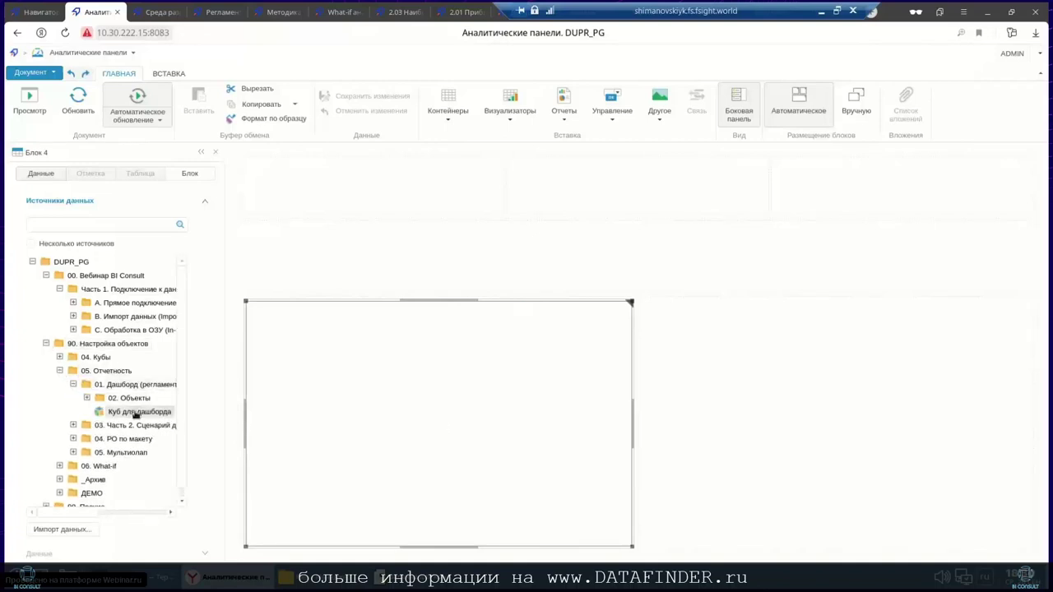
right_click(136, 416)
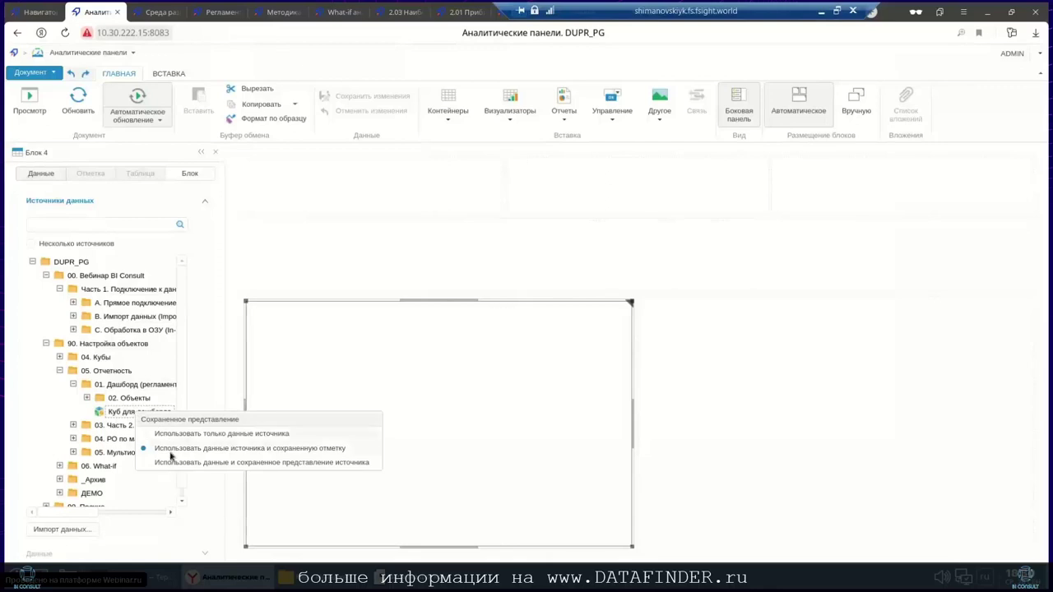
left_click(169, 464)
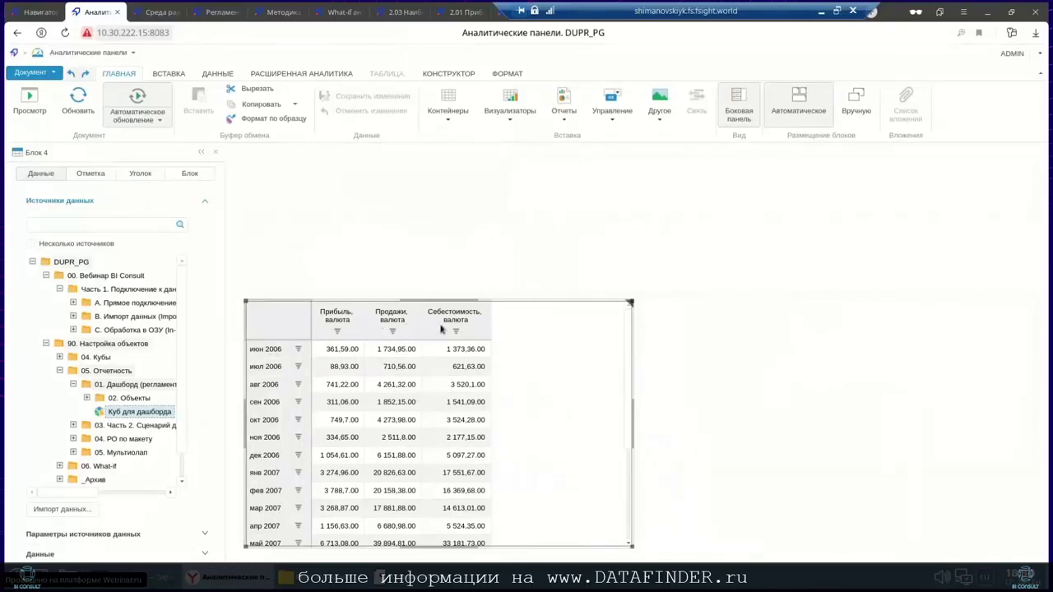
Insert a line chart visualizer (Линейная диаграмма) in the second cell of the bottom grid.
left_click(696, 360)
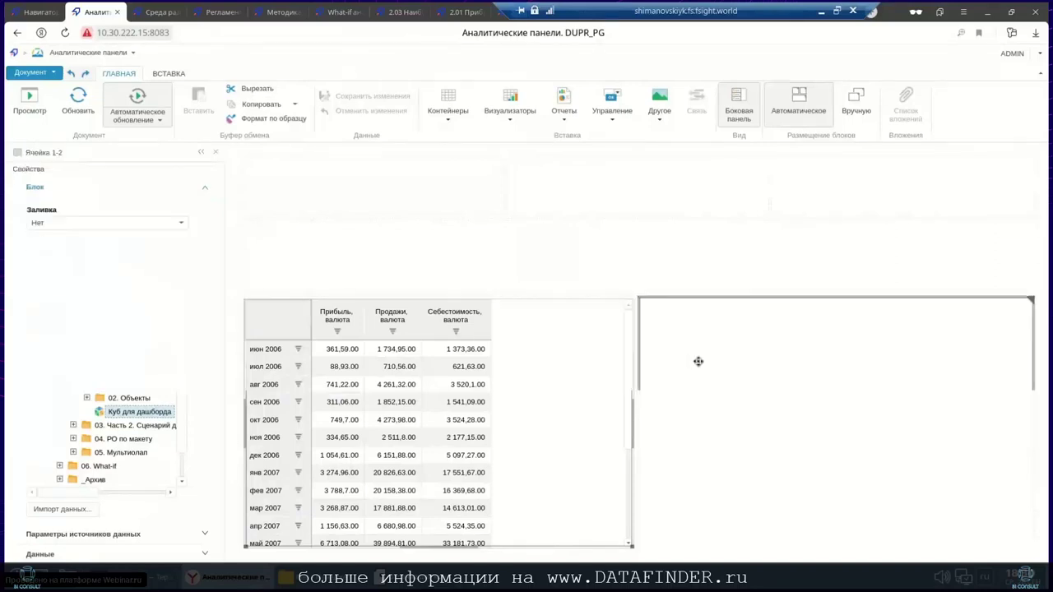
left_click(508, 116)
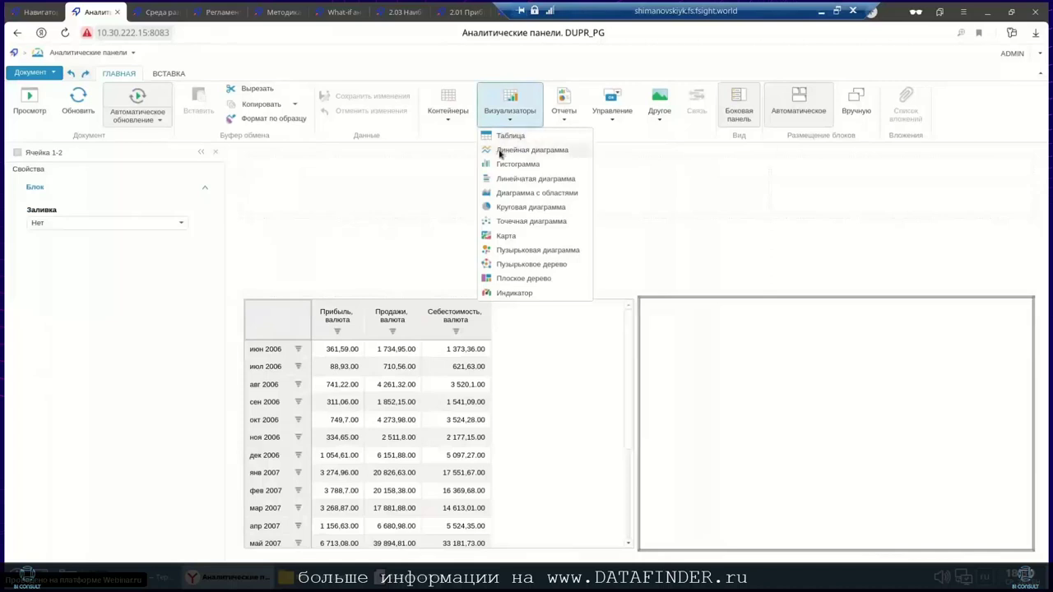
left_click(500, 150)
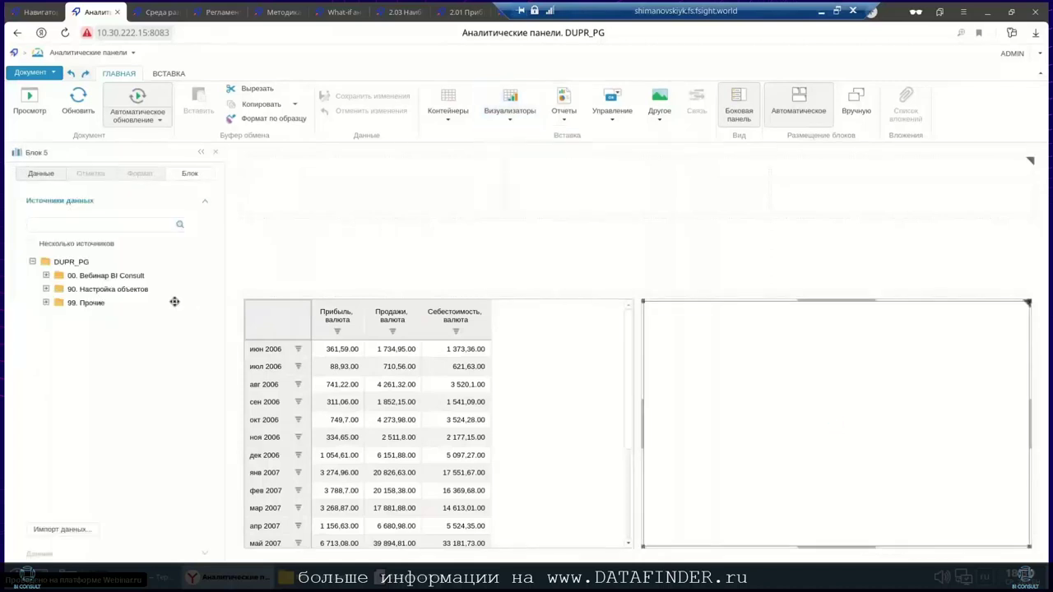
Source the chart from Куб для дашборда under 05. Отчетность with its data and saved source view, and swap its rows and columns.
left_click(46, 289)
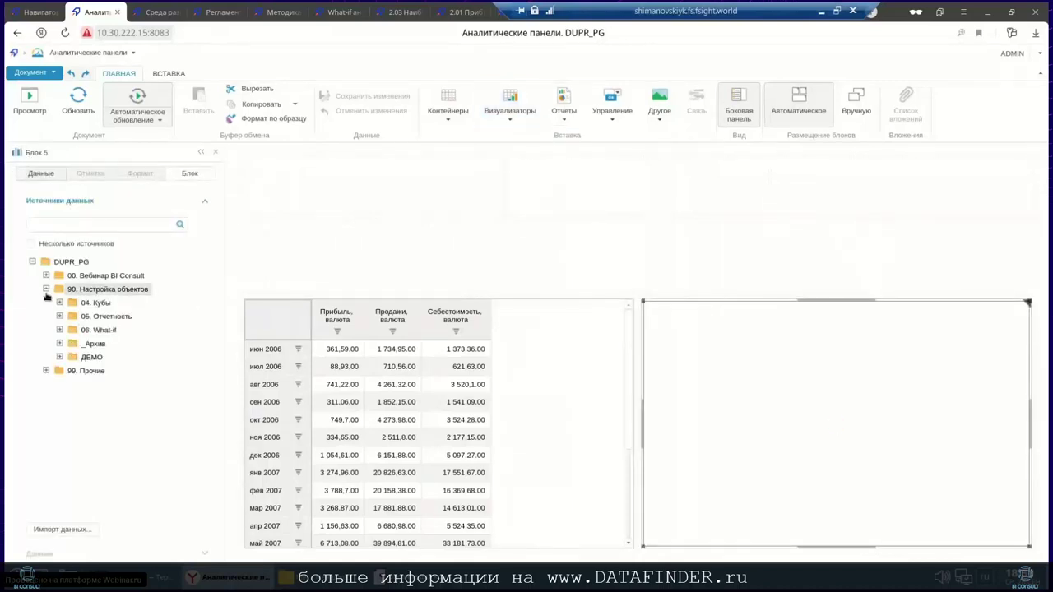
left_click(59, 316)
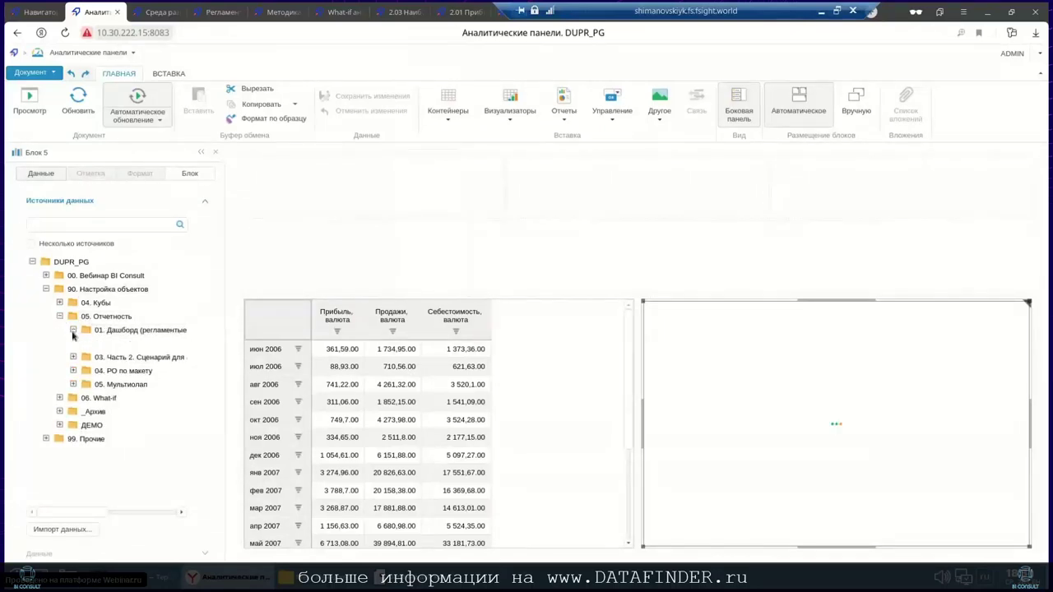
left_click(73, 329)
left_click(117, 360)
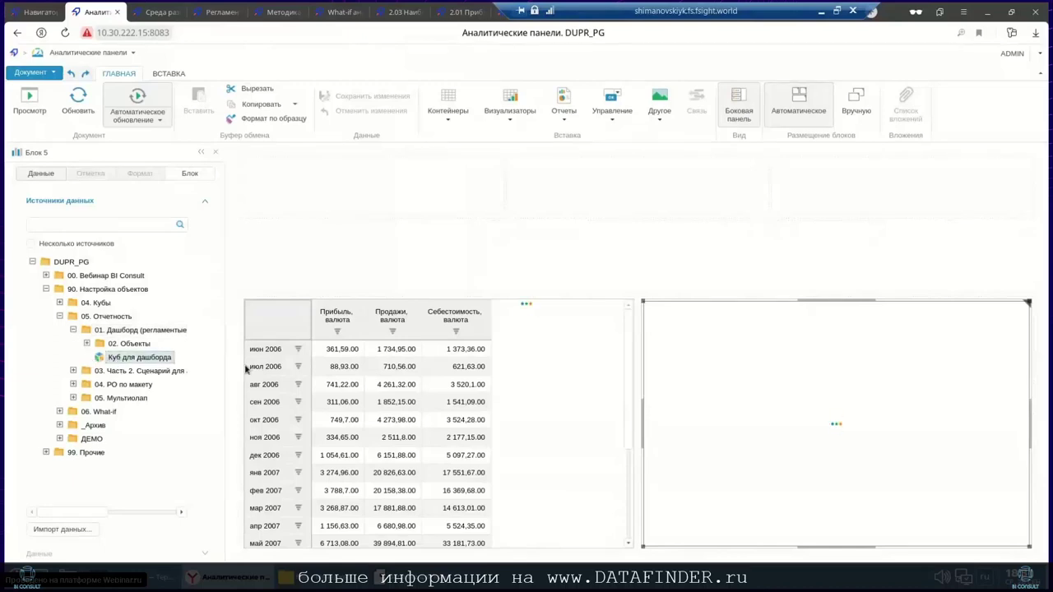
right_click(130, 366)
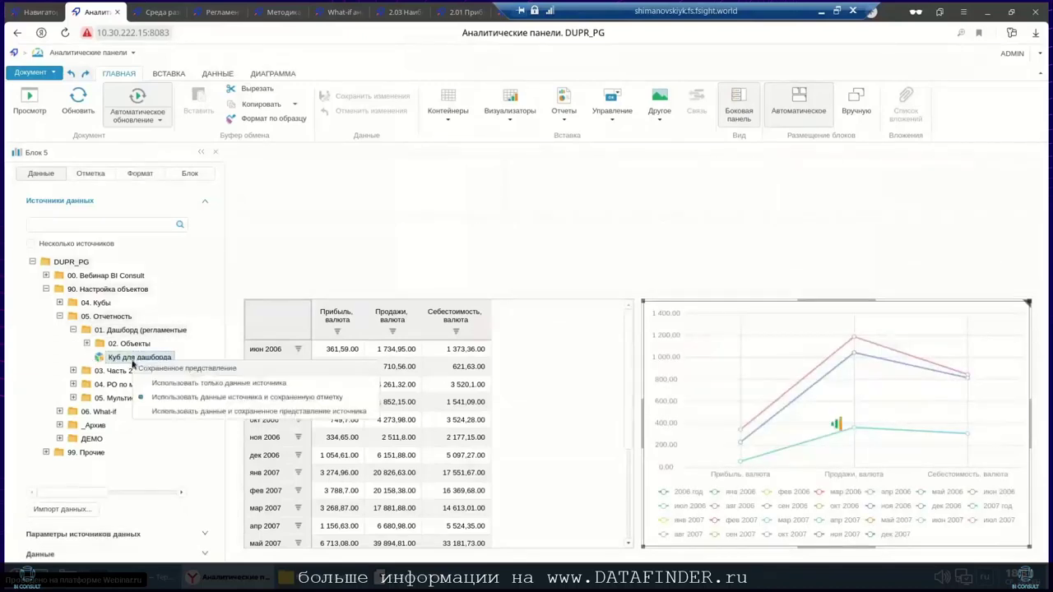
left_click(174, 411)
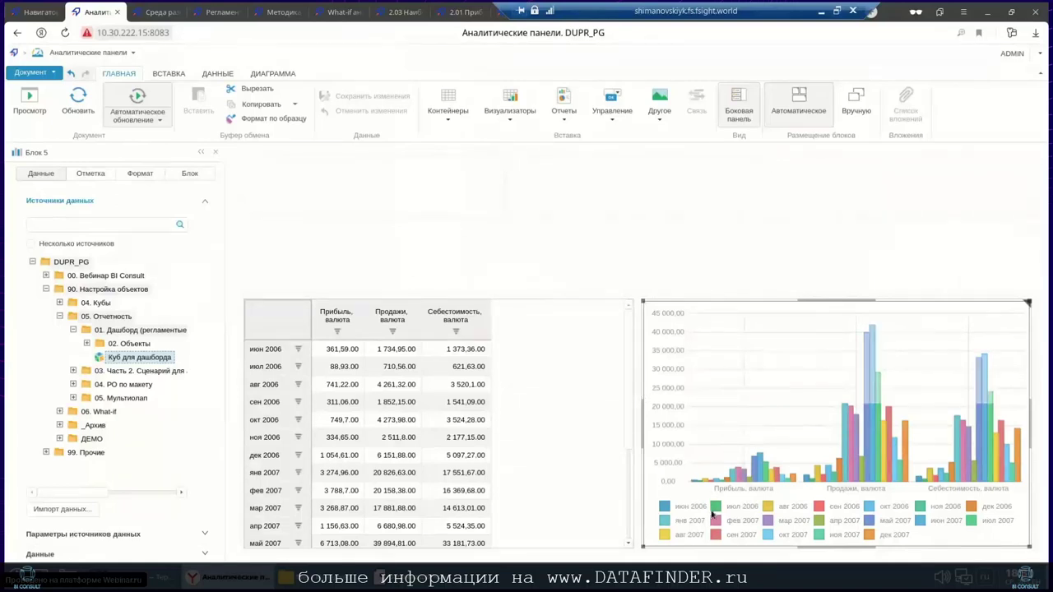
left_click(282, 74)
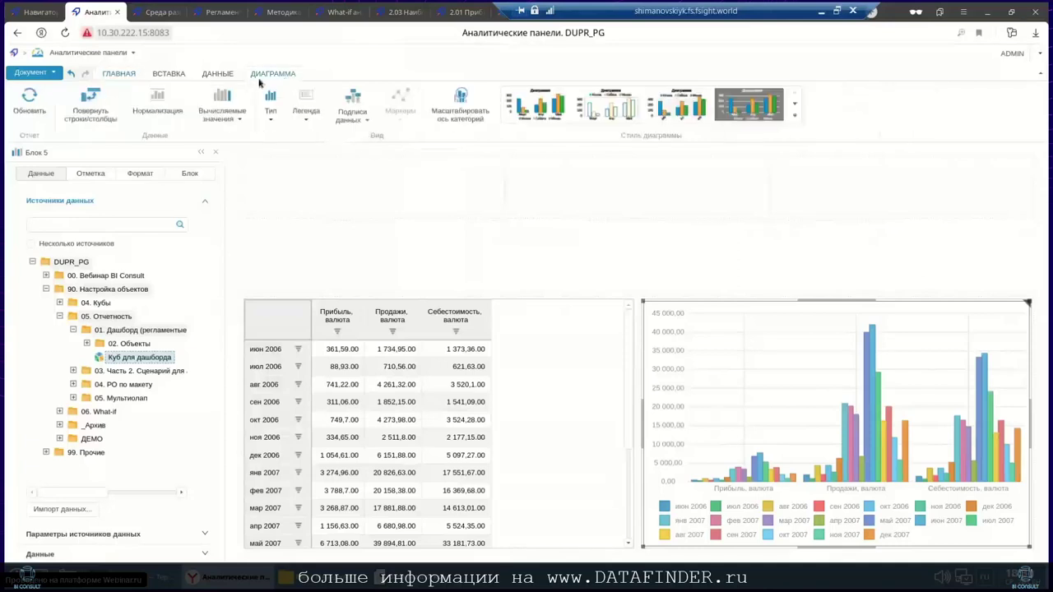
left_click(92, 118)
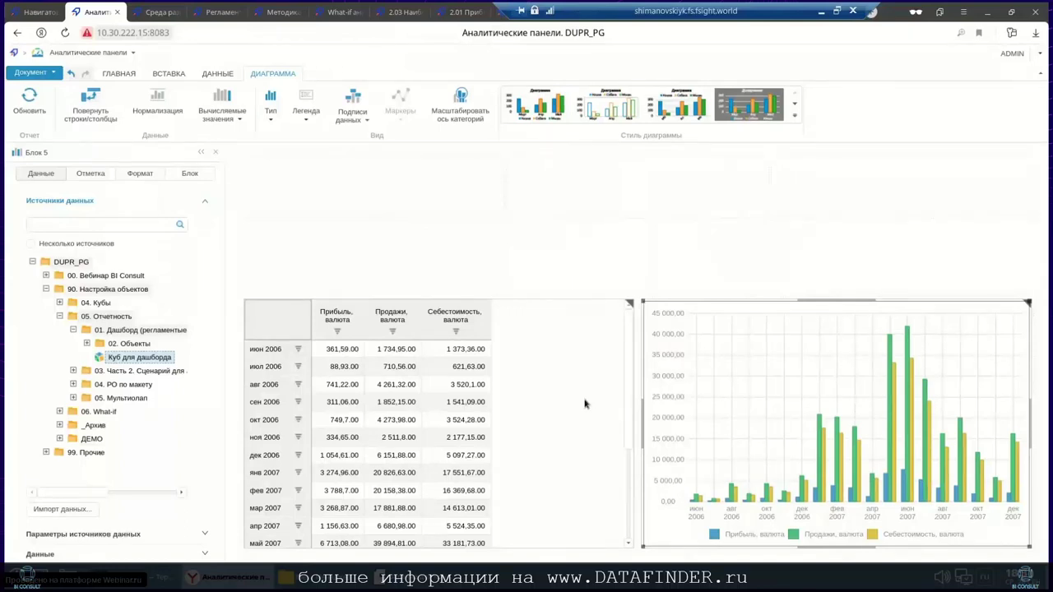
Enable mark synchronization (Синхронизация отметки) of the Календарь dimension for the table through Связь 1 (Календарь).
left_click(584, 403)
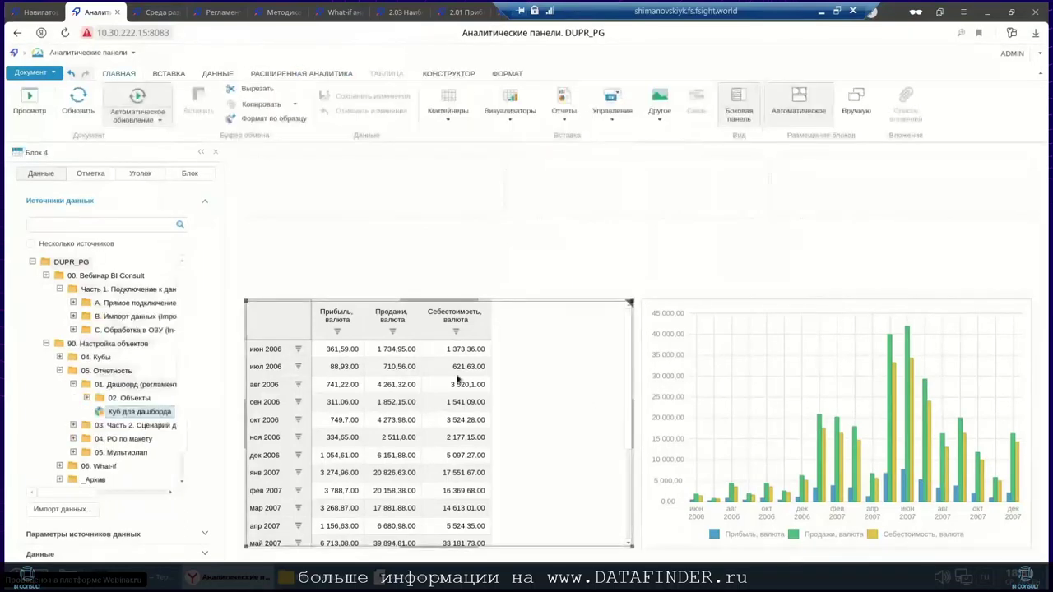
left_click(190, 174)
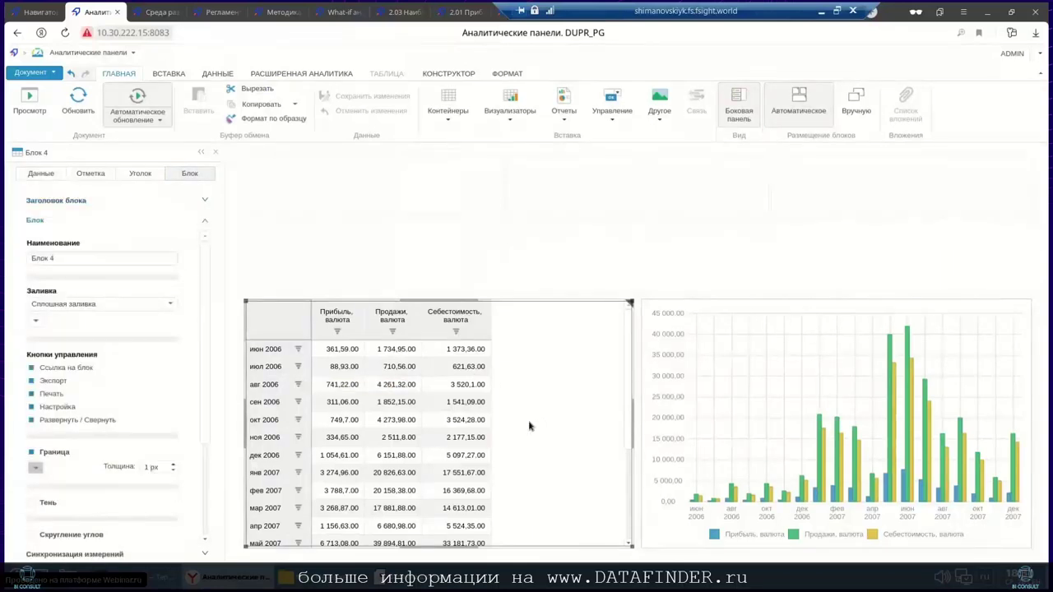
left_click(110, 555)
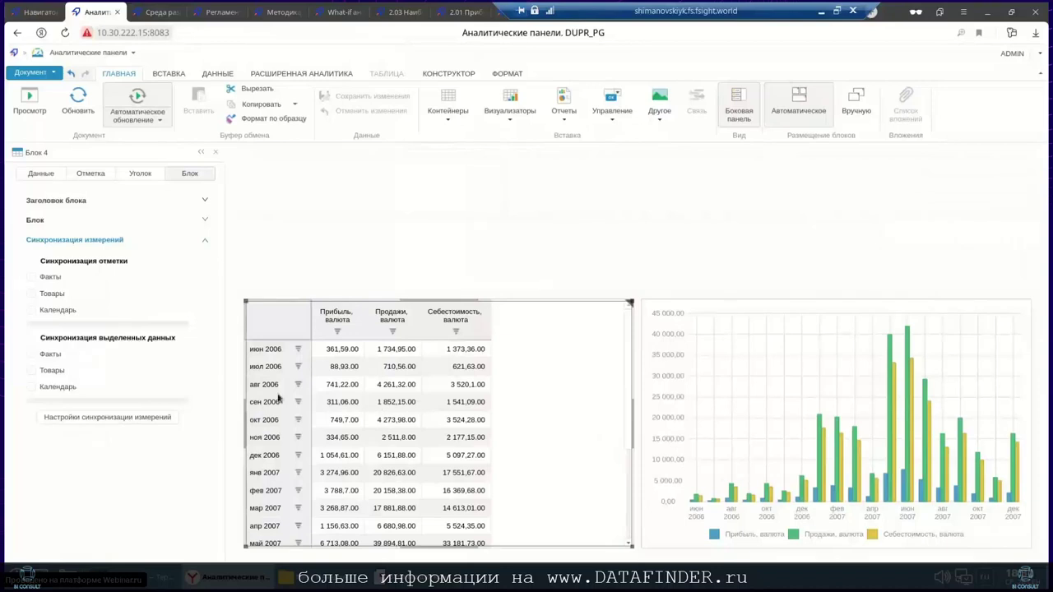
left_click(31, 310)
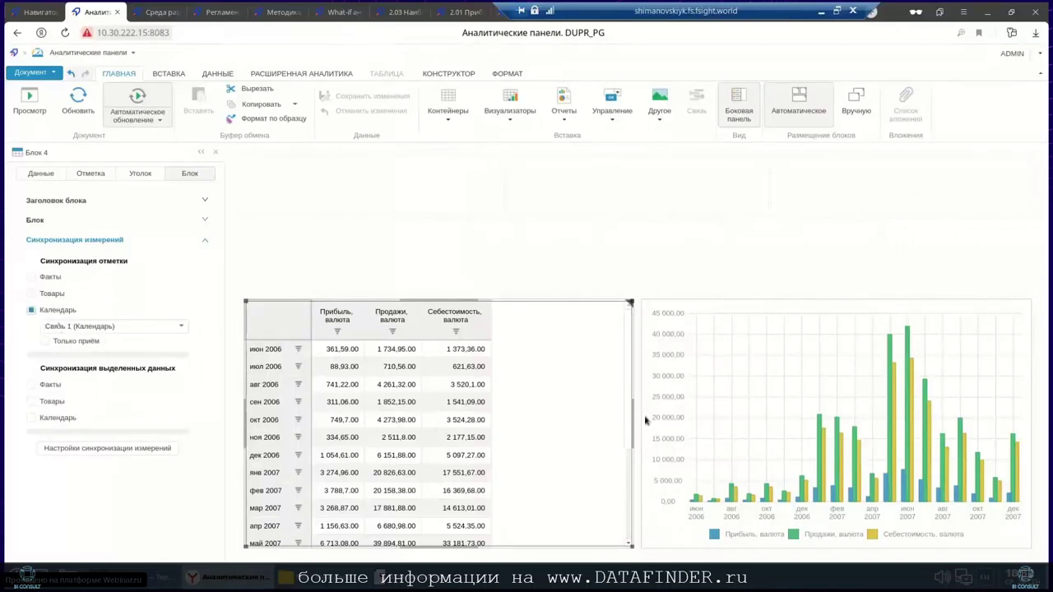
Enable Календарь mark synchronization for the chart through the same link, Связь 1 (Календарь).
left_click(706, 370)
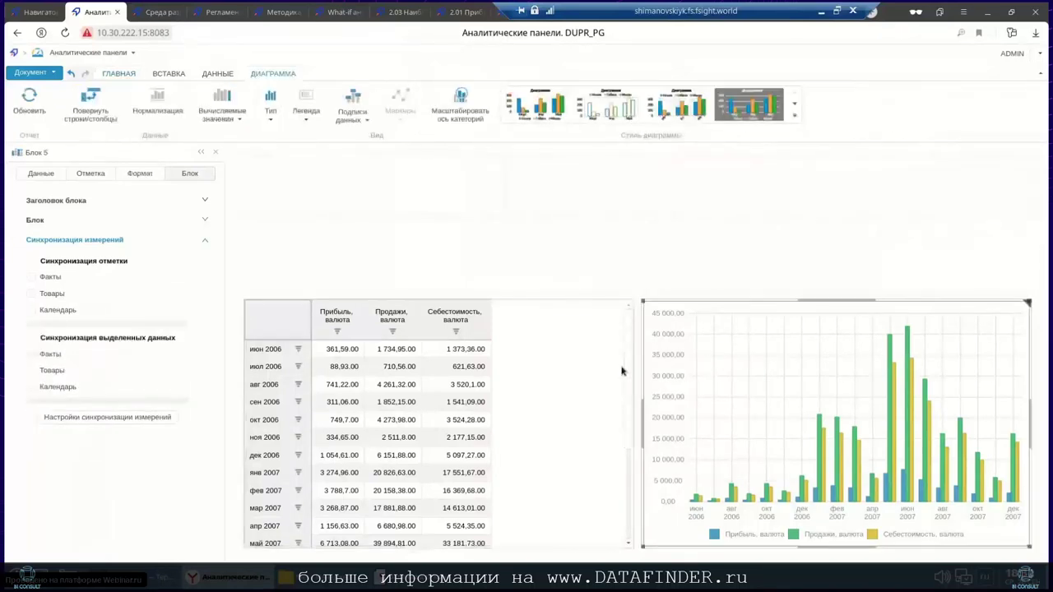
left_click(32, 311)
left_click(33, 311)
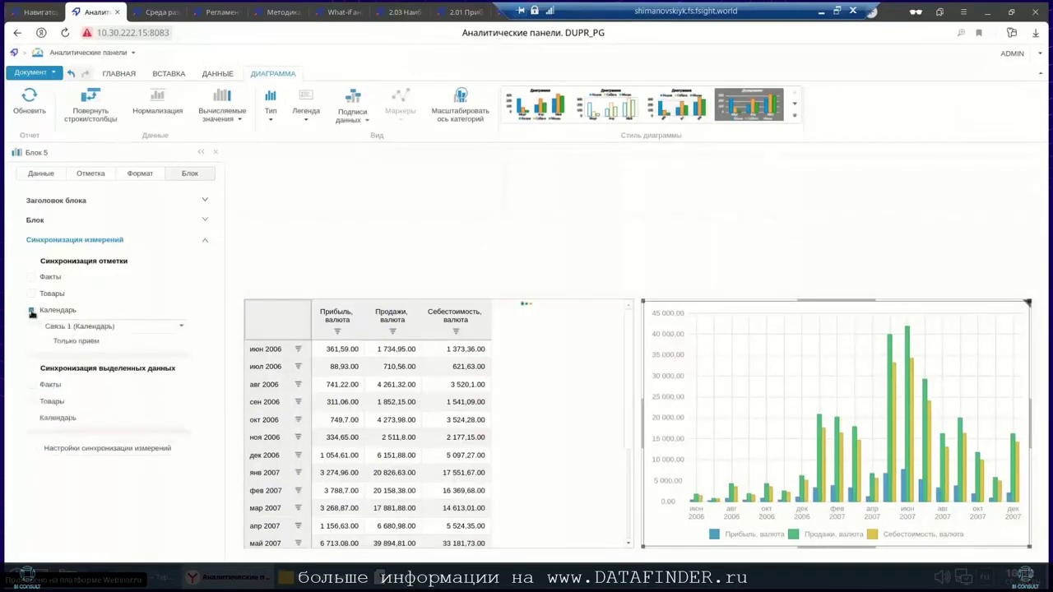
left_click(89, 328)
left_click(89, 329)
Clear the table's Календарь selection and select only 2007 год to test the synchronization with the chart.
left_click(580, 409)
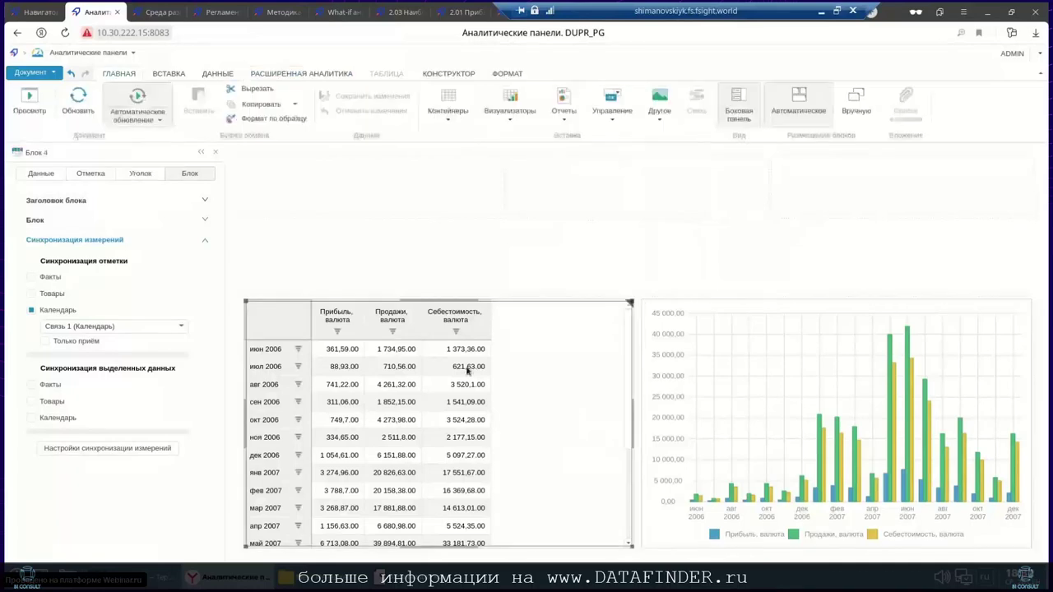
left_click(91, 177)
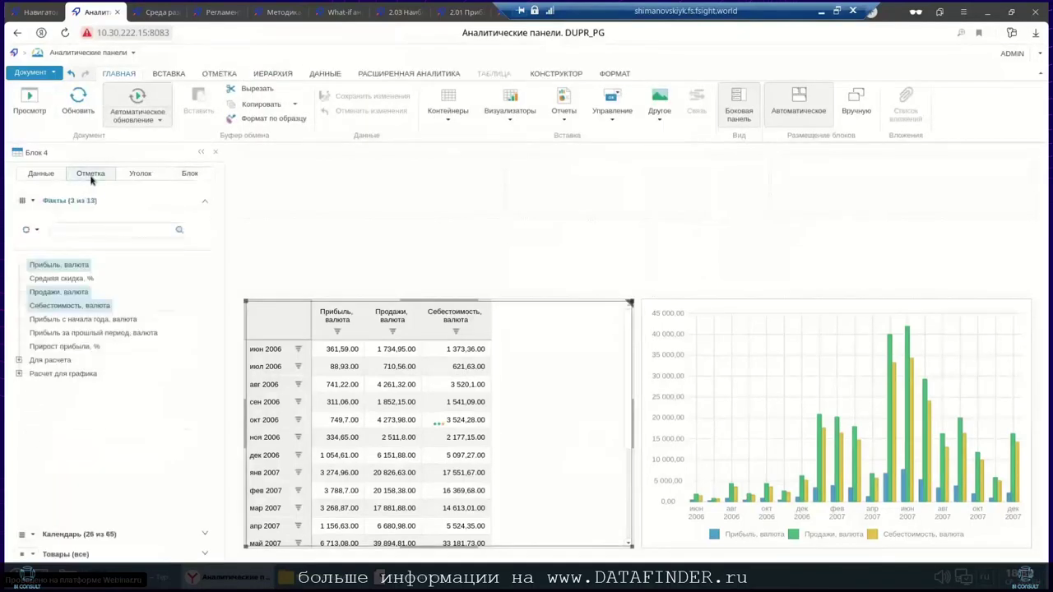
left_click(65, 536)
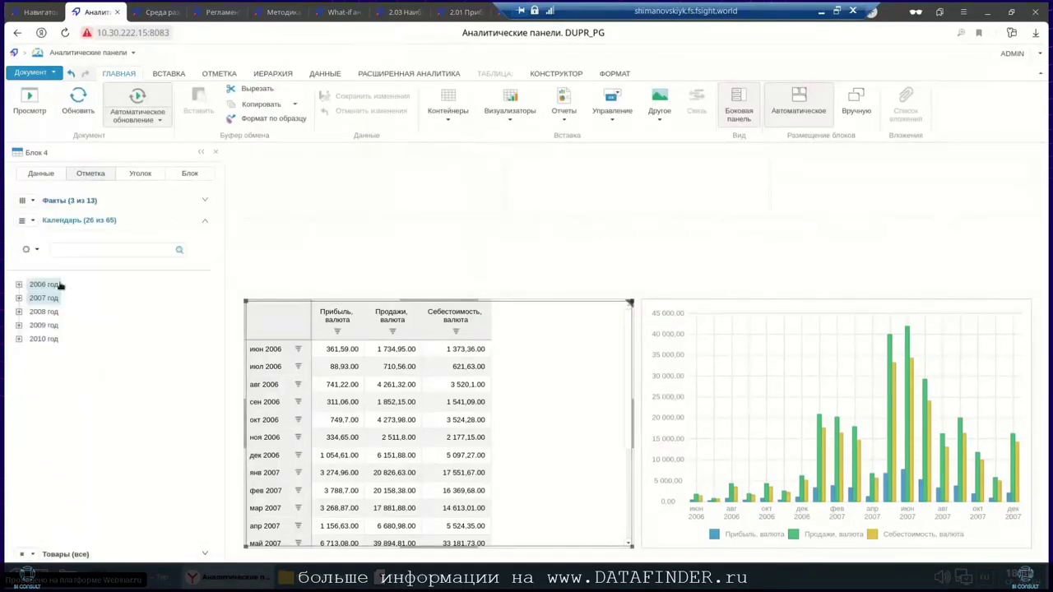
right_click(59, 285)
left_click(91, 320)
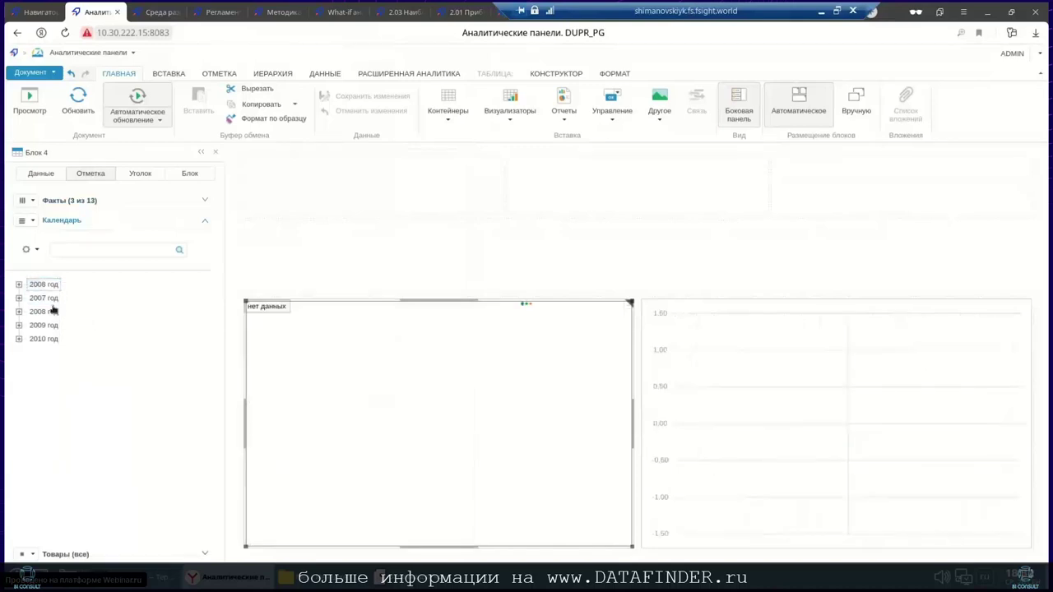
left_click(47, 300)
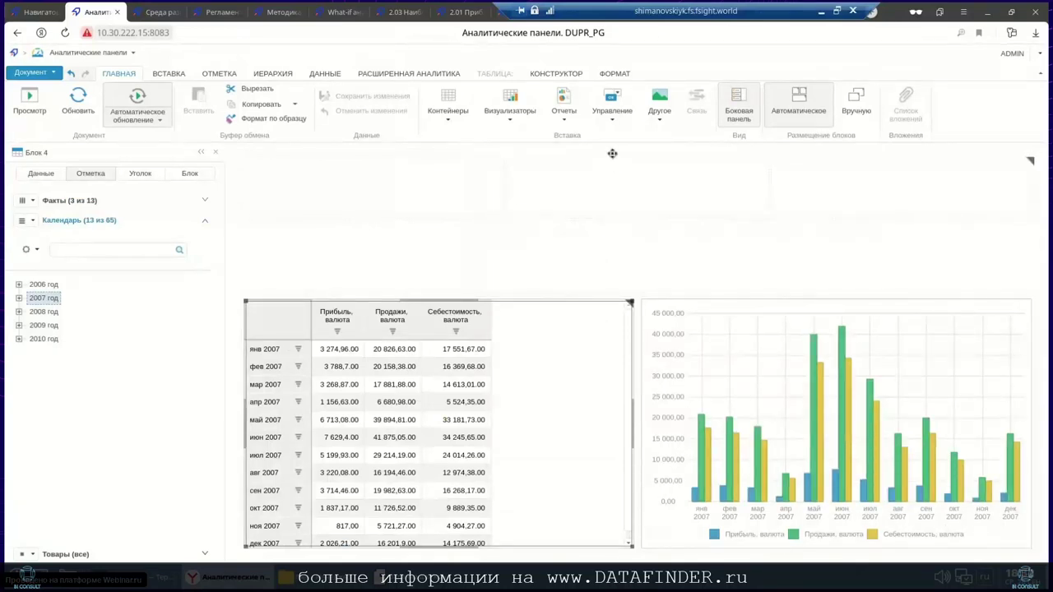
left_click(611, 115)
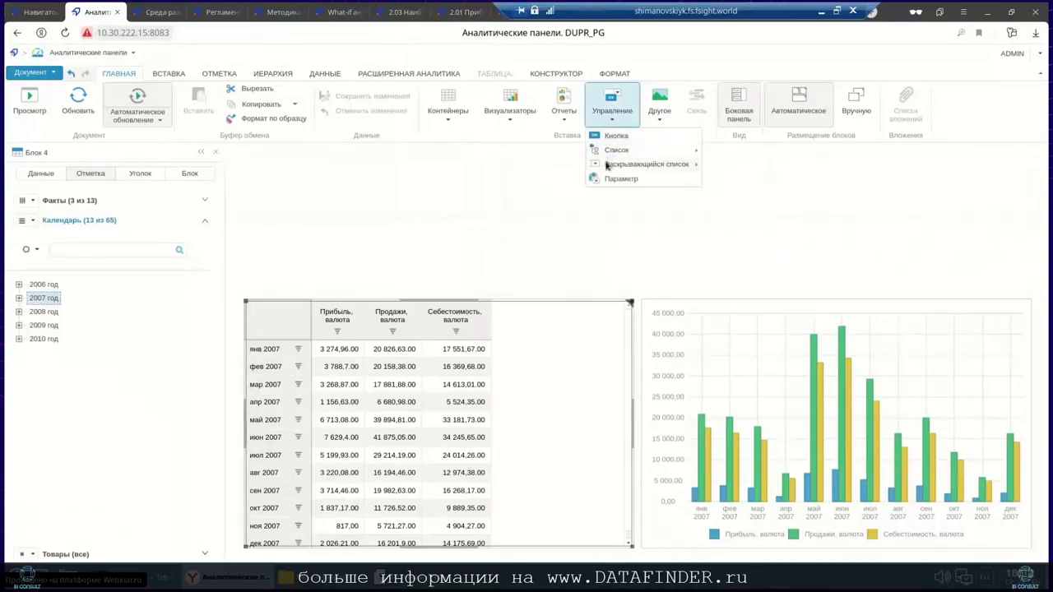
mouse_move(605, 165)
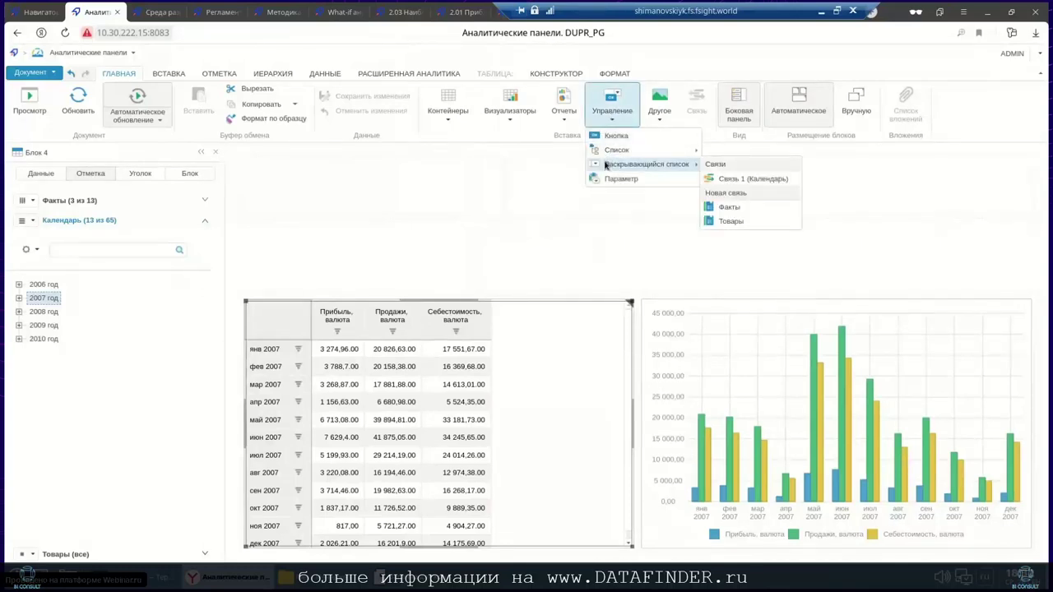
left_click(722, 180)
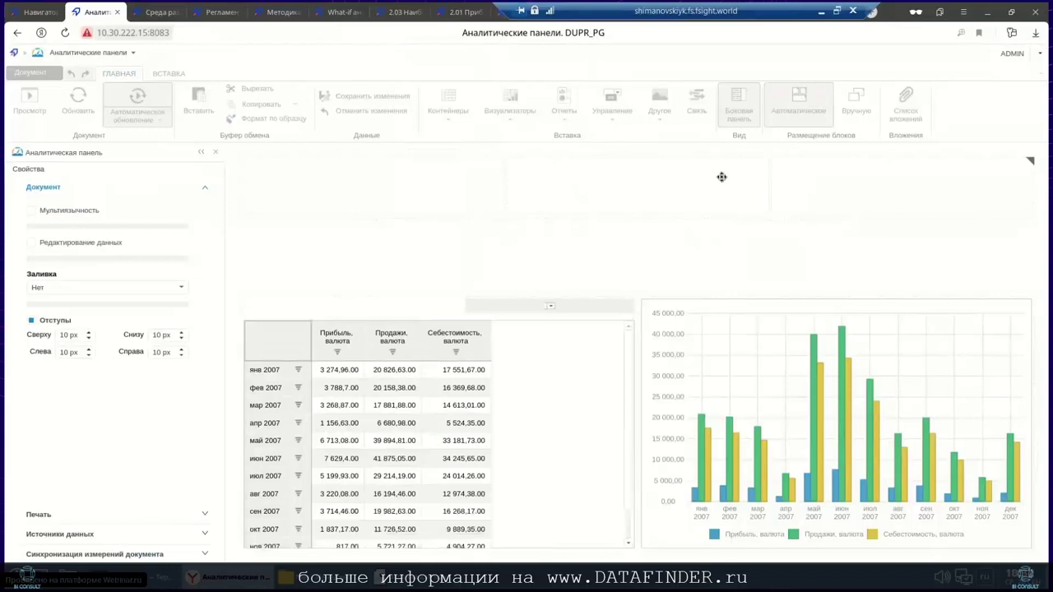
left_click(587, 430)
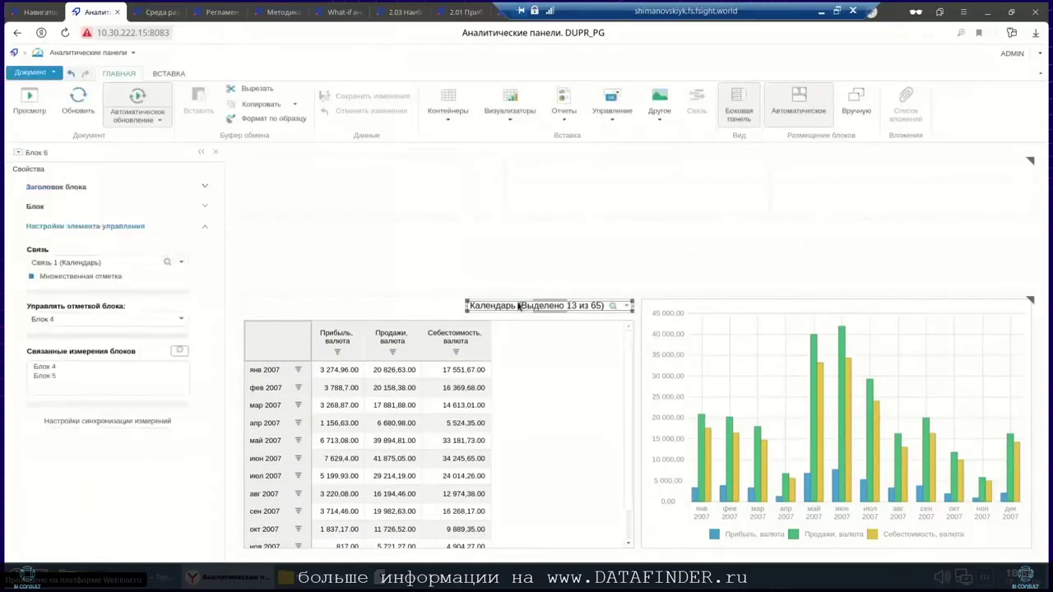
right_click(514, 301)
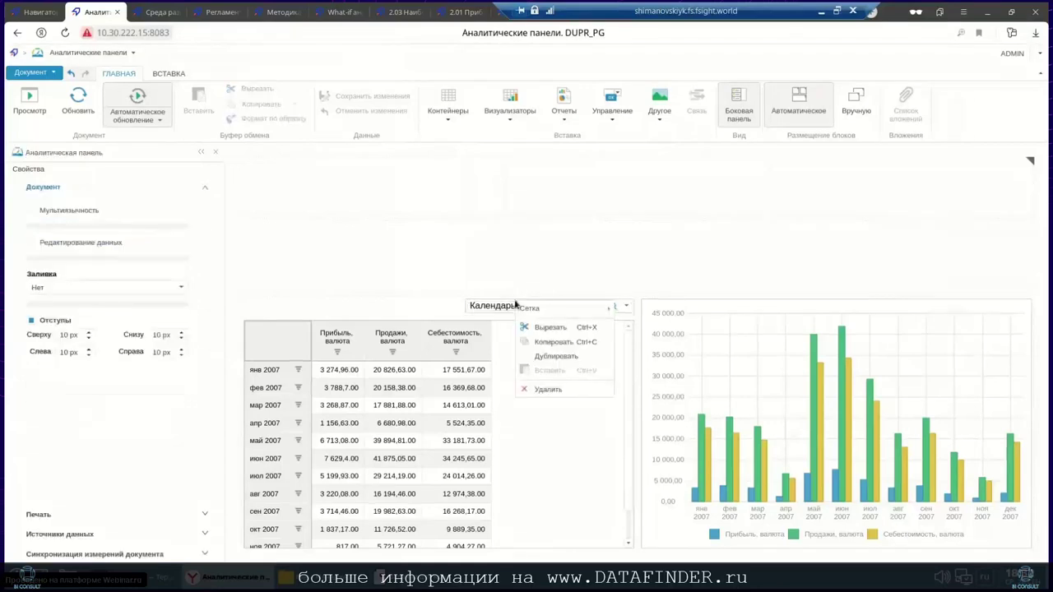
left_click(539, 395)
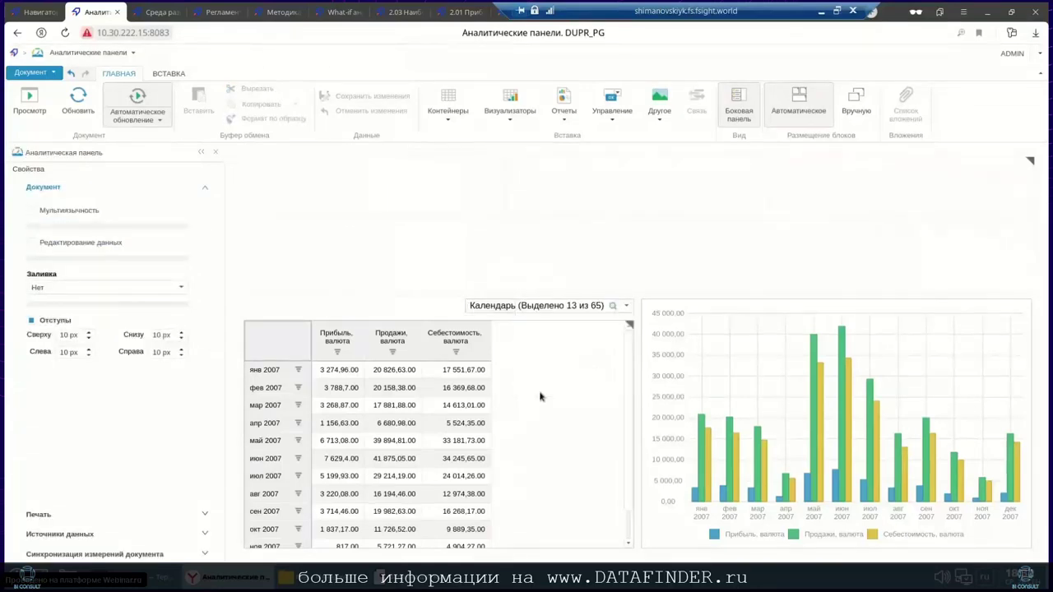
left_click(451, 188)
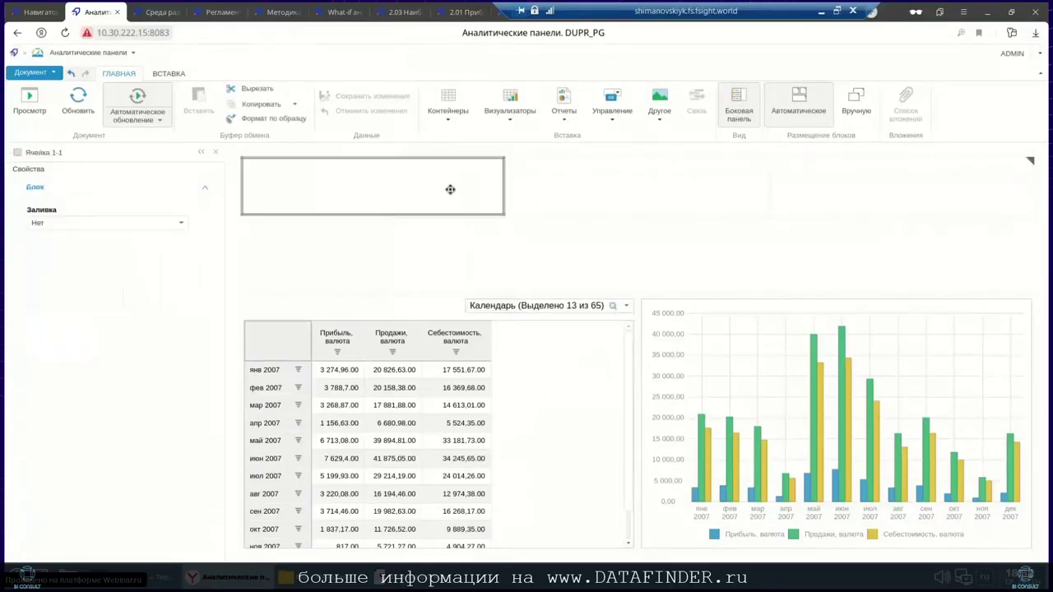
left_click(614, 120)
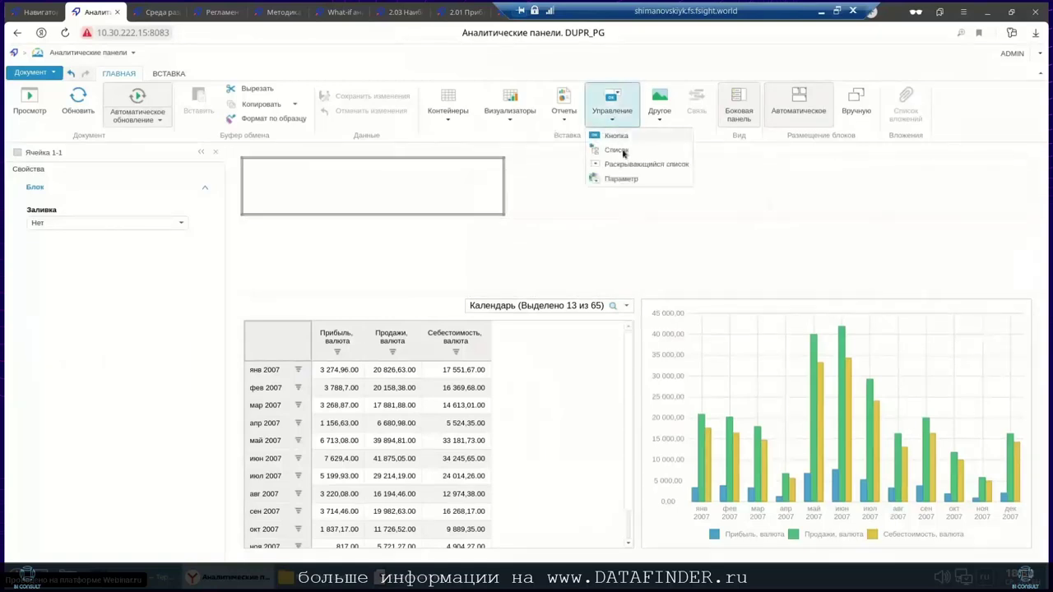
left_click(567, 304)
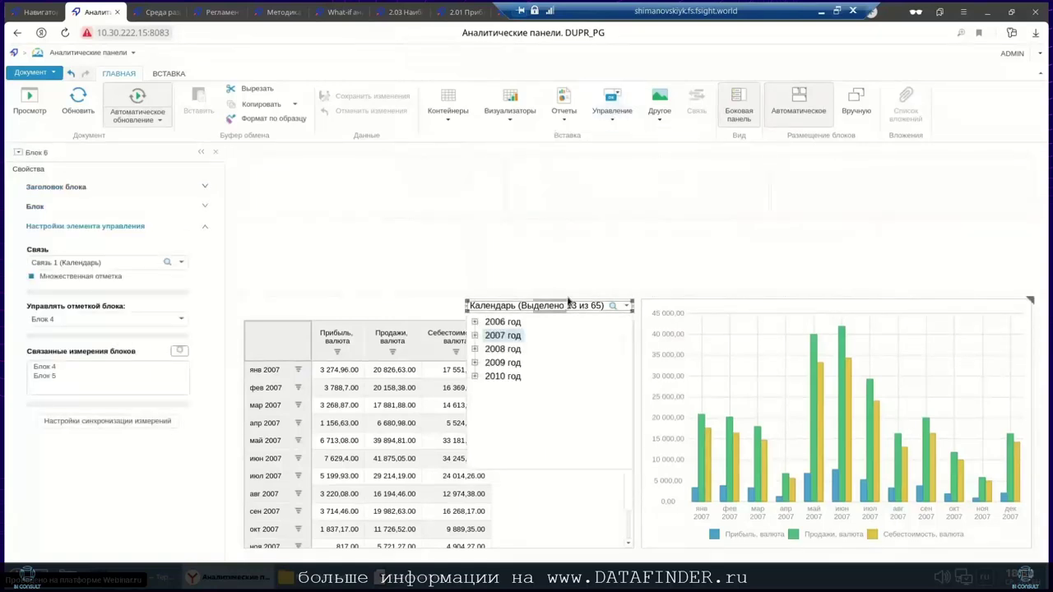
right_click(573, 302)
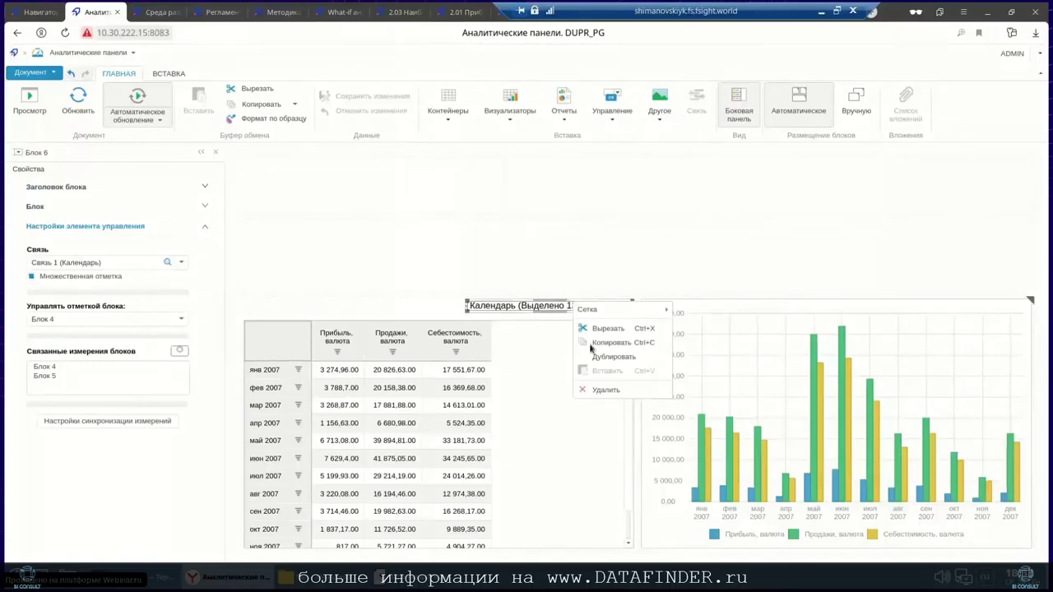
left_click(600, 390)
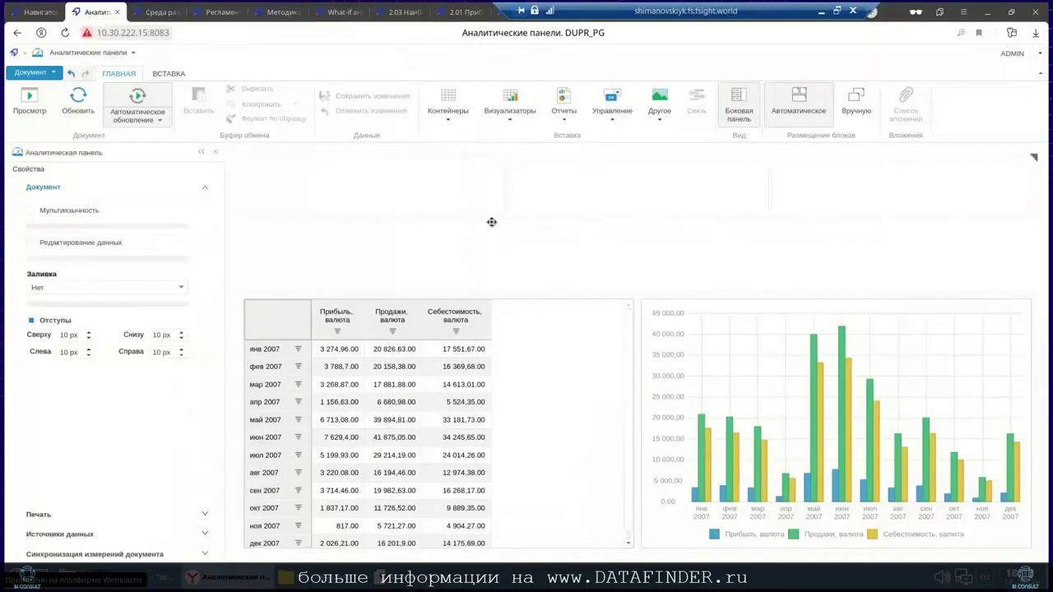
Insert a drop-down list (Раскрывающийся список) in the first cell of the top grid and link it to Связь 1 (Календарь).
left_click(461, 188)
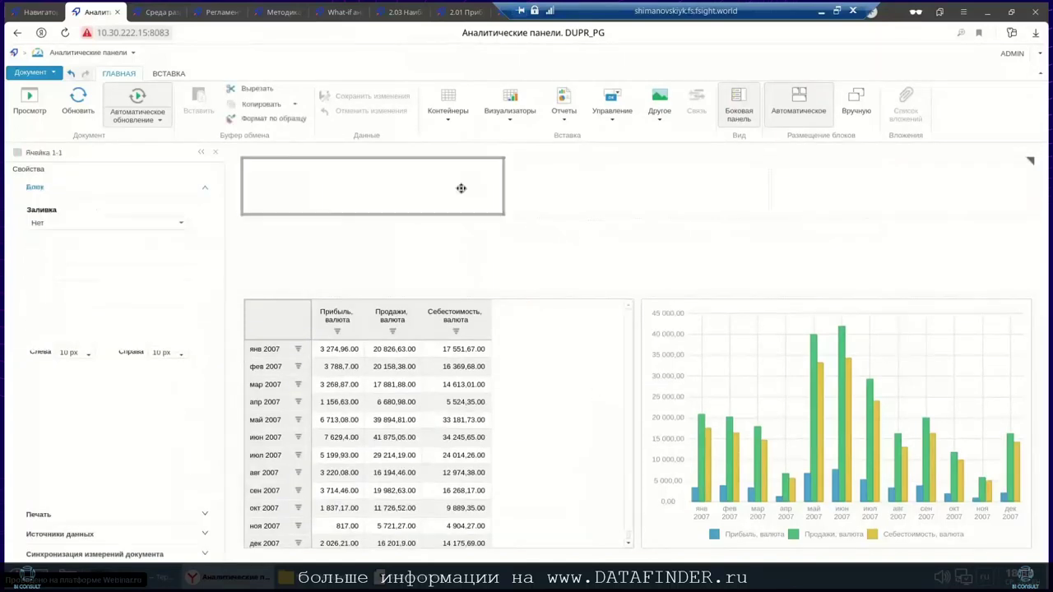
left_click(621, 121)
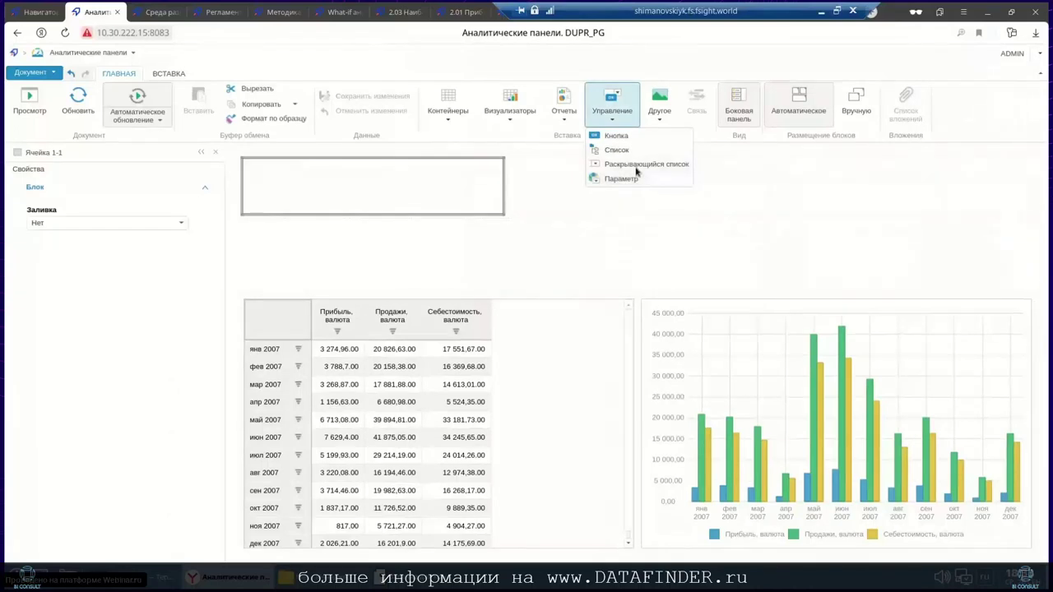
left_click(636, 167)
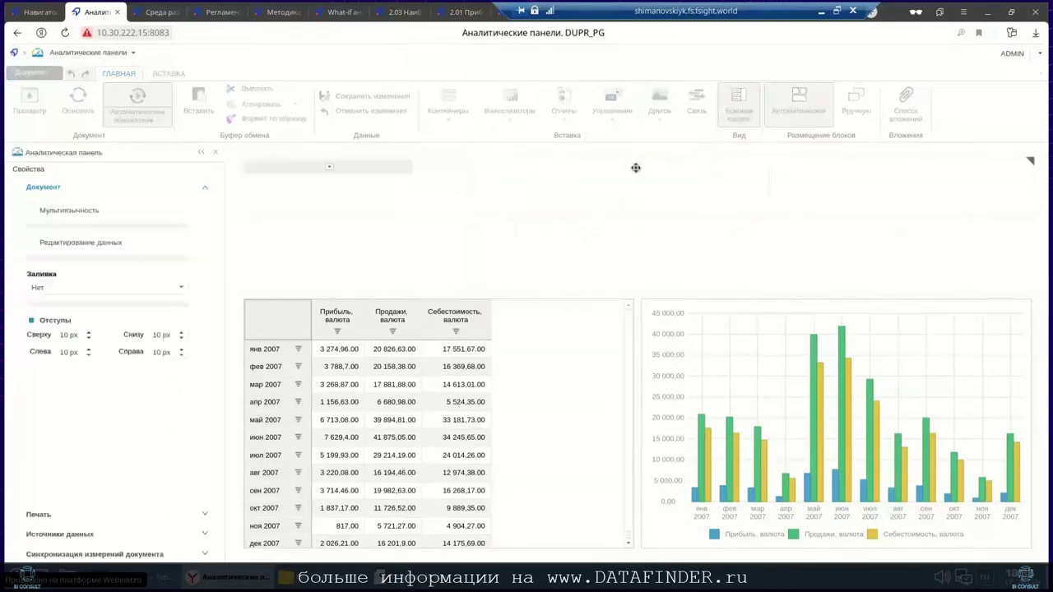
left_click(371, 172)
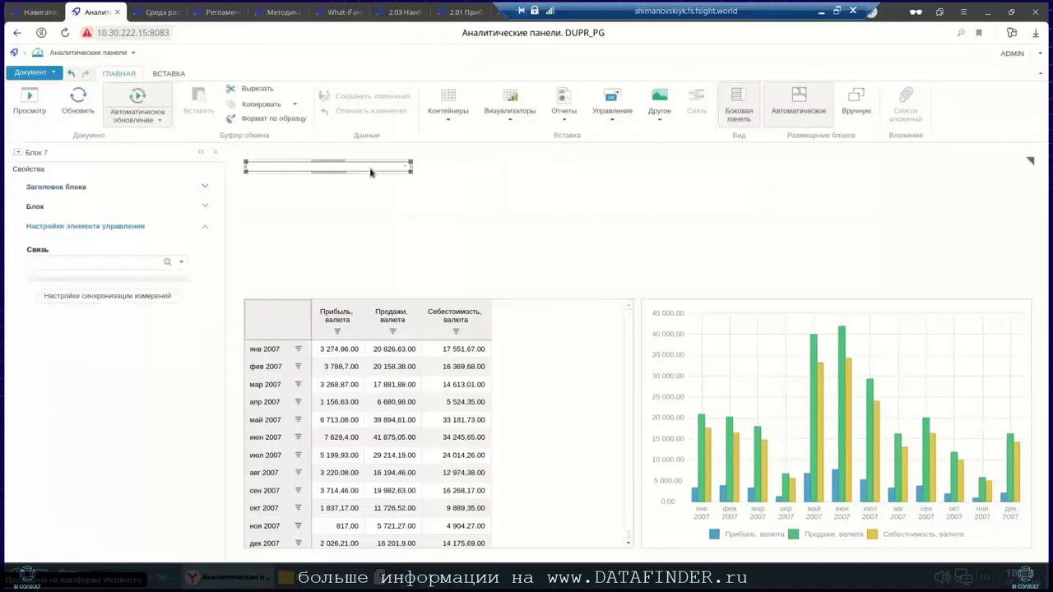
left_click(182, 263)
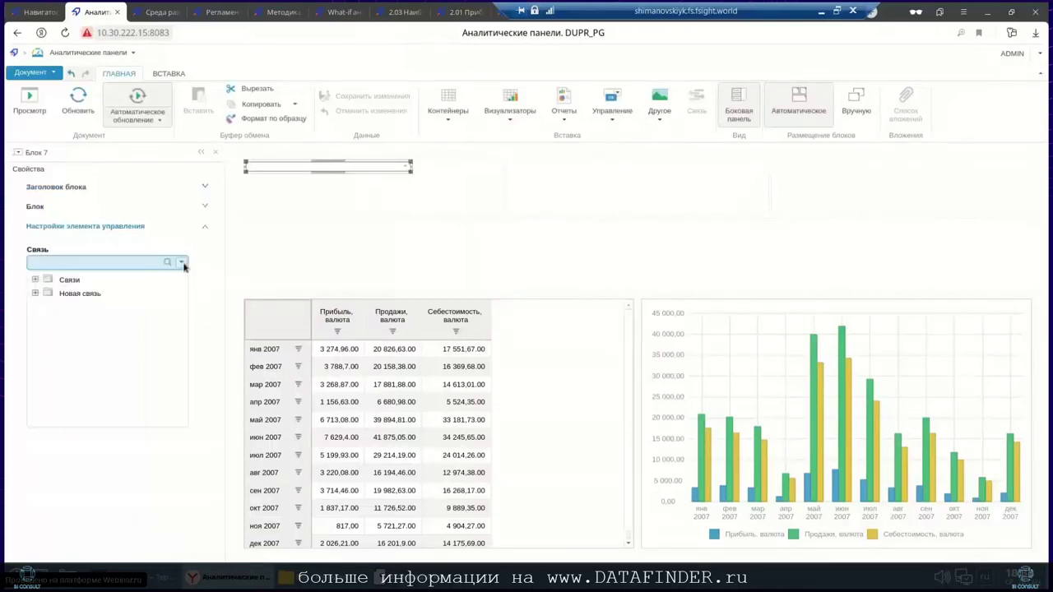
left_click(34, 280)
left_click(83, 295)
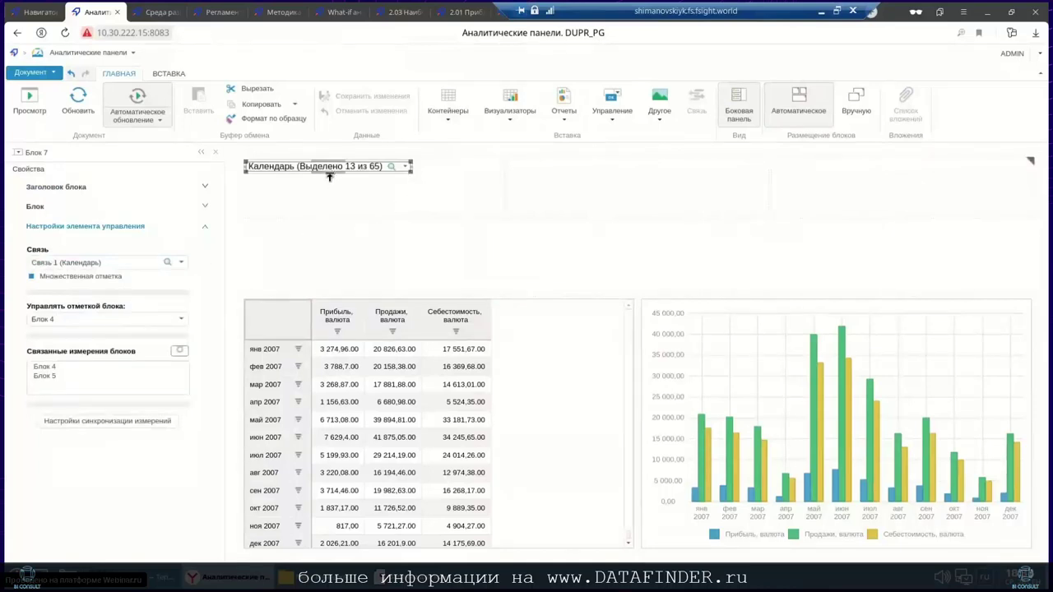
Slightly increase the Календарь drop-down's height, clear its selection and select only 2008 год.
left_click_drag(329, 177, 330, 181)
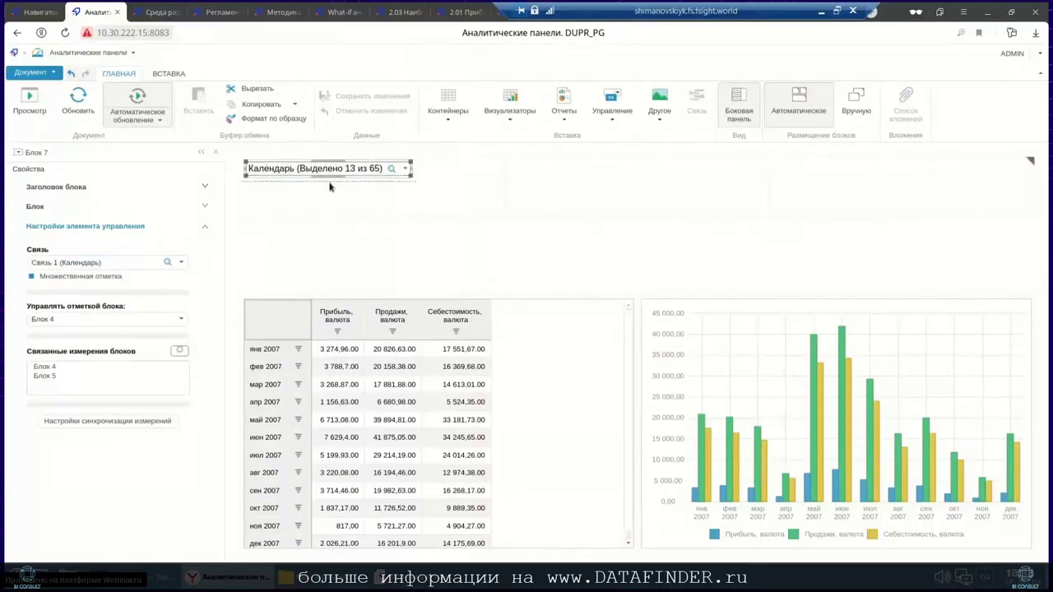
left_click(406, 170)
right_click(278, 213)
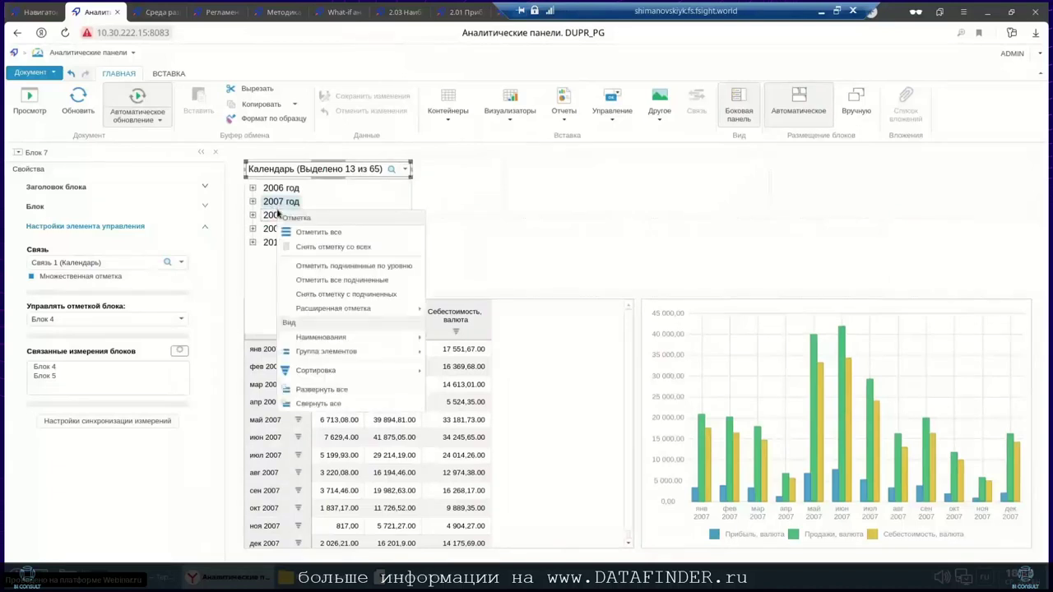
left_click(311, 247)
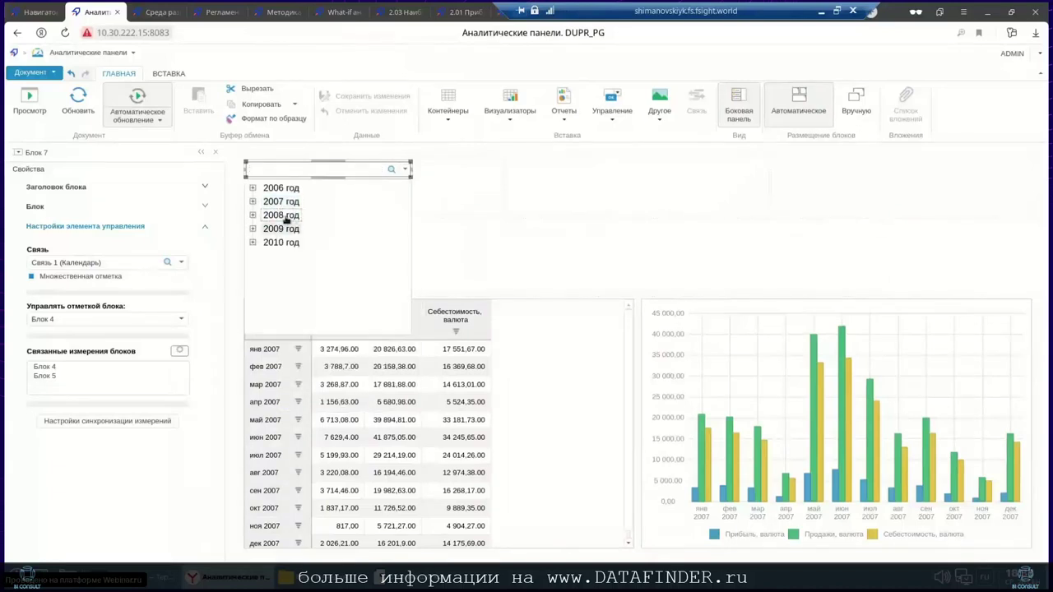
left_click(446, 200)
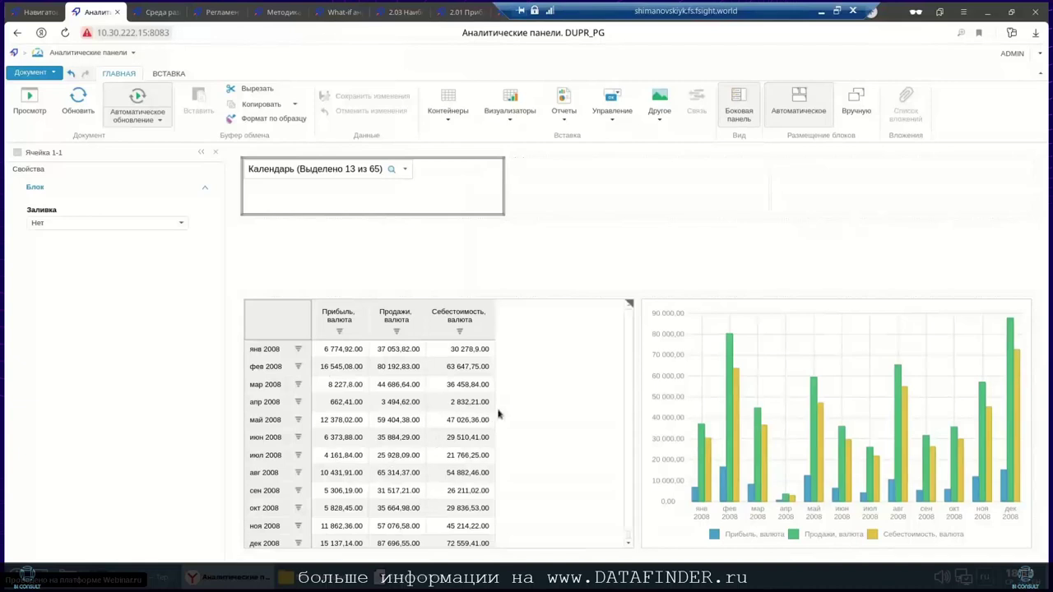
Clear the table's Товары selection and select only Джинсы Ленин, Брюки Мр2 and Рубашка Шантель.
left_click(538, 414)
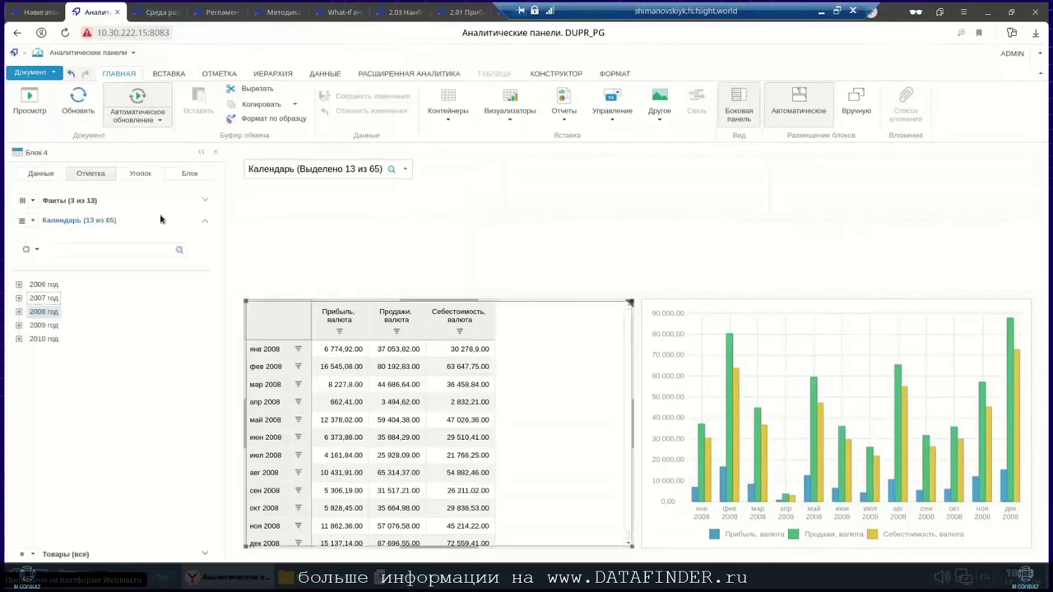
left_click(102, 555)
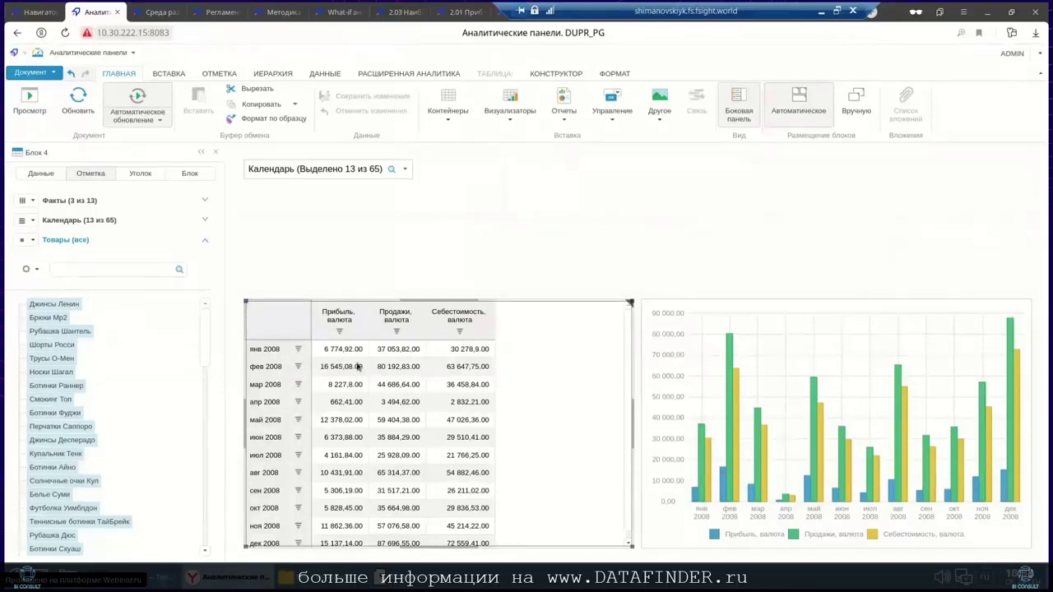
right_click(170, 352)
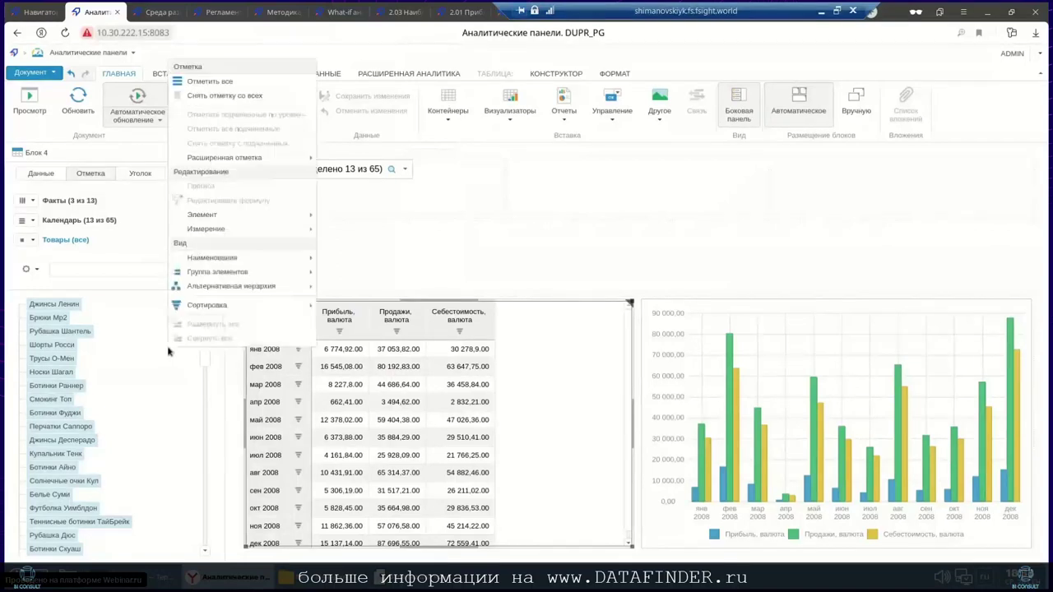
left_click(227, 96)
left_click(75, 306)
left_click(64, 359)
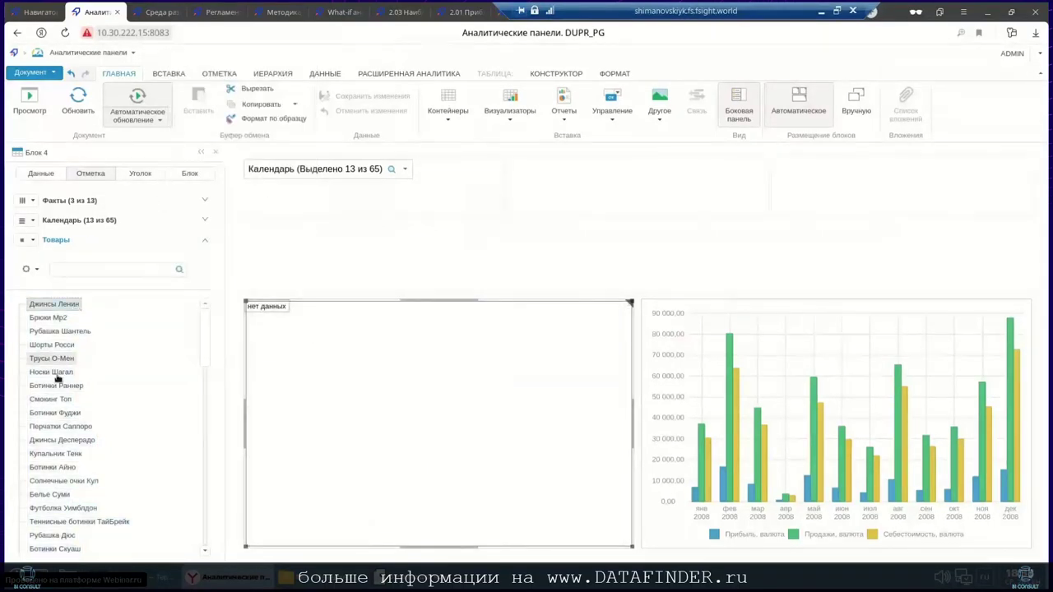
left_click(57, 374)
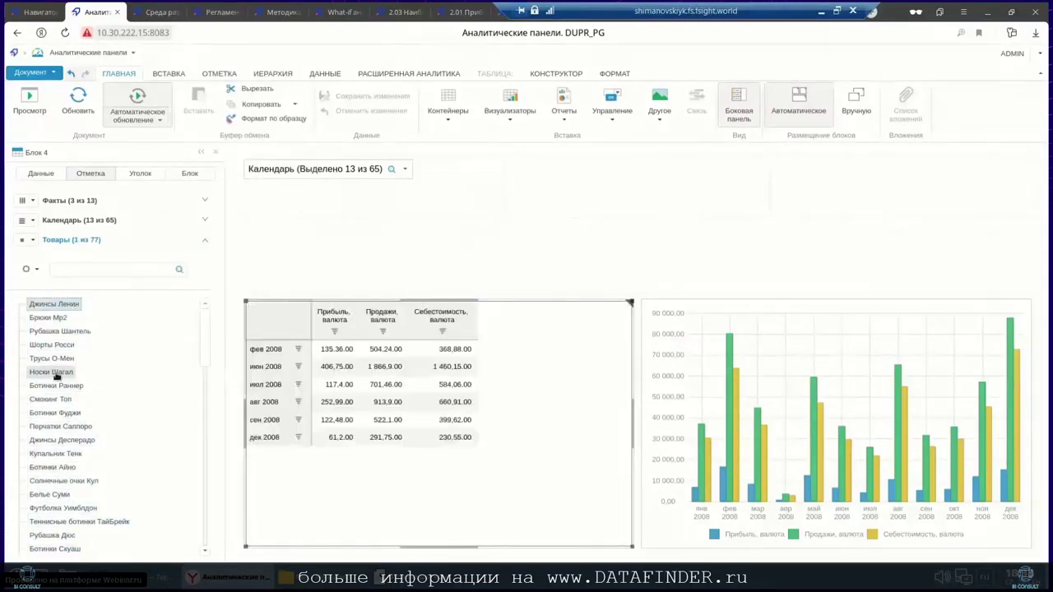
left_click(45, 318)
left_click(49, 331)
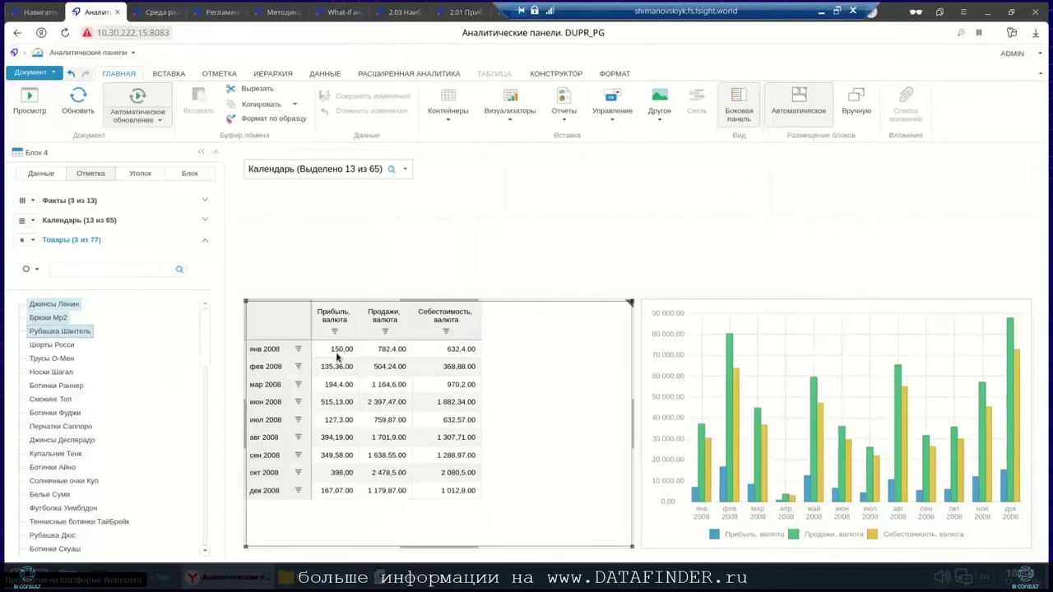
left_click(414, 205)
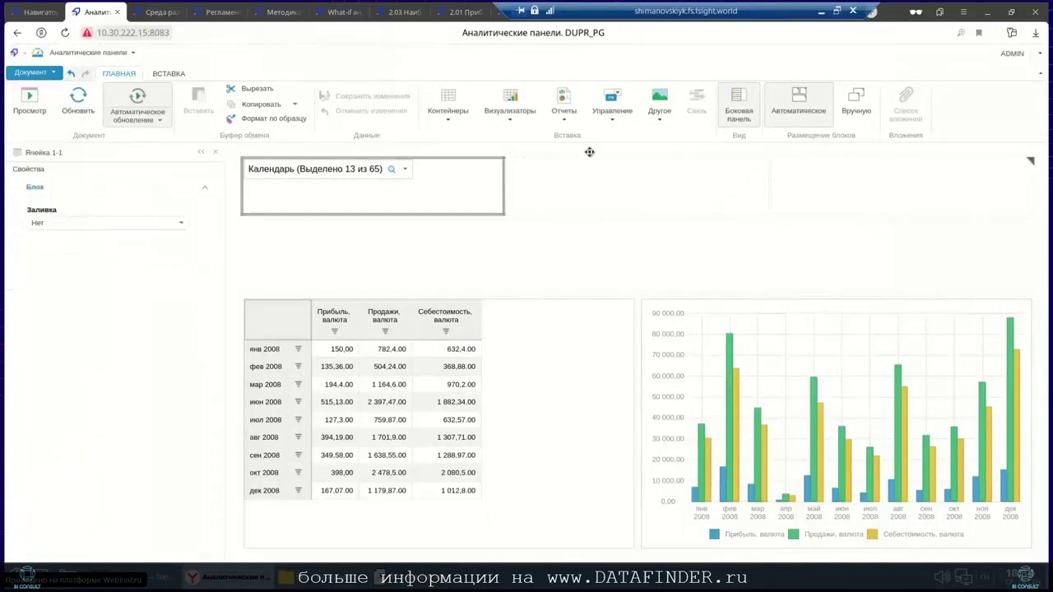
left_click(617, 120)
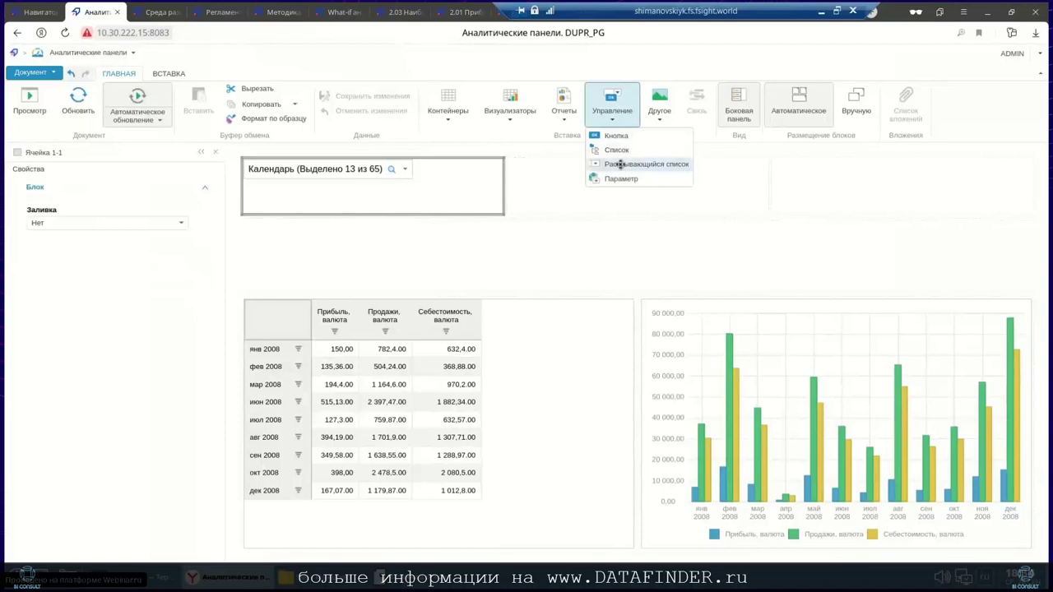
left_click(637, 164)
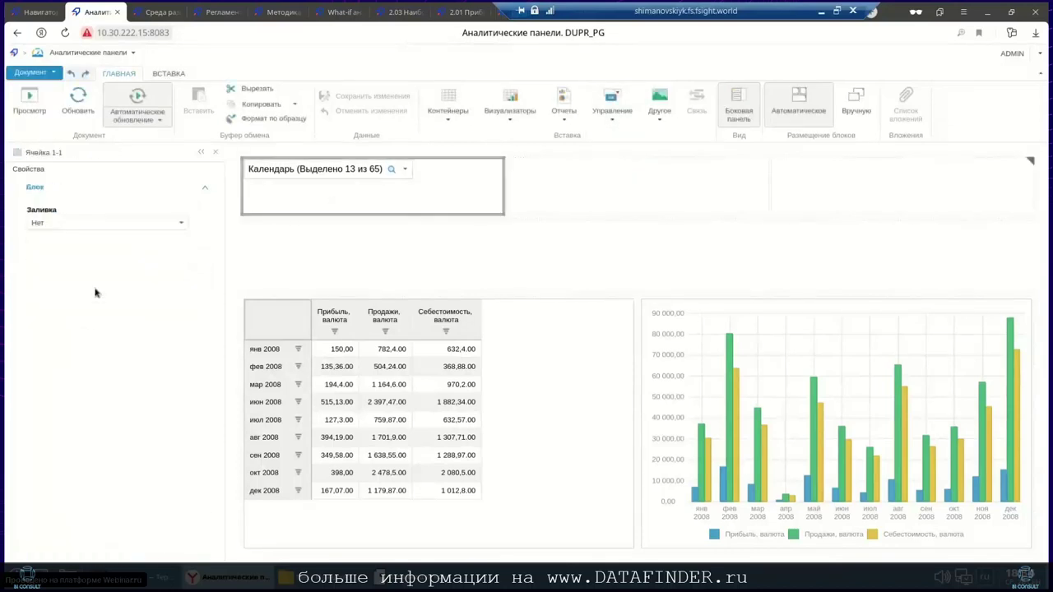
Enable mark synchronization (Синхронизация отметки) of the Товары dimension for the table.
left_click(492, 390)
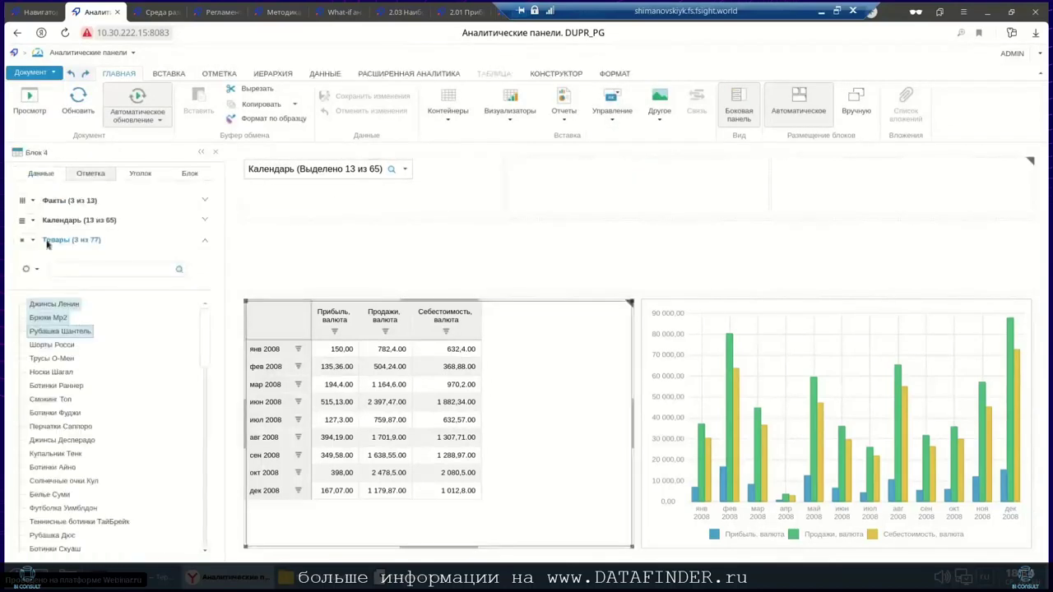
left_click(189, 172)
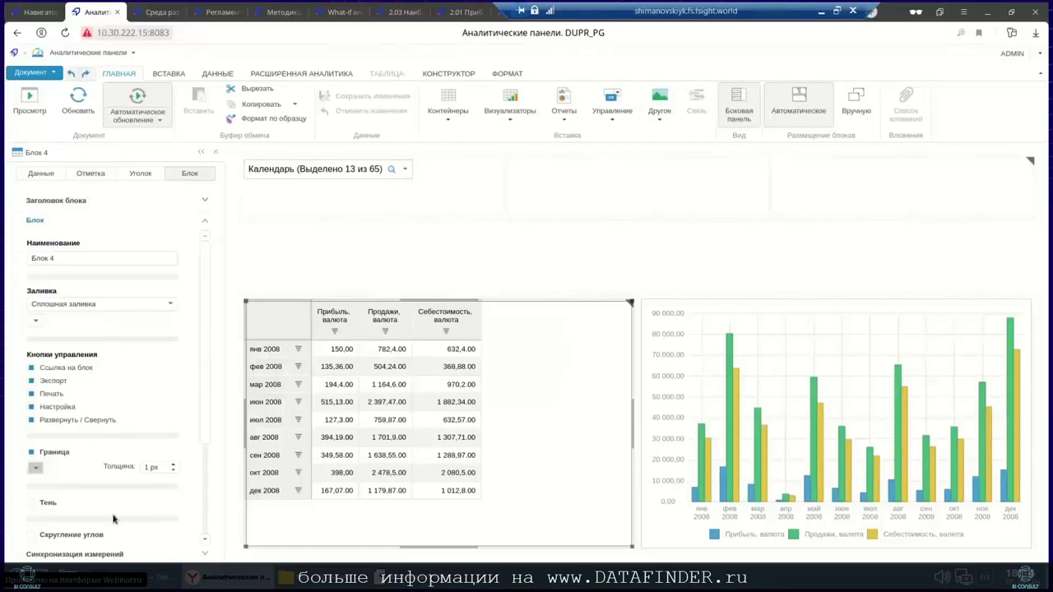
left_click(97, 554)
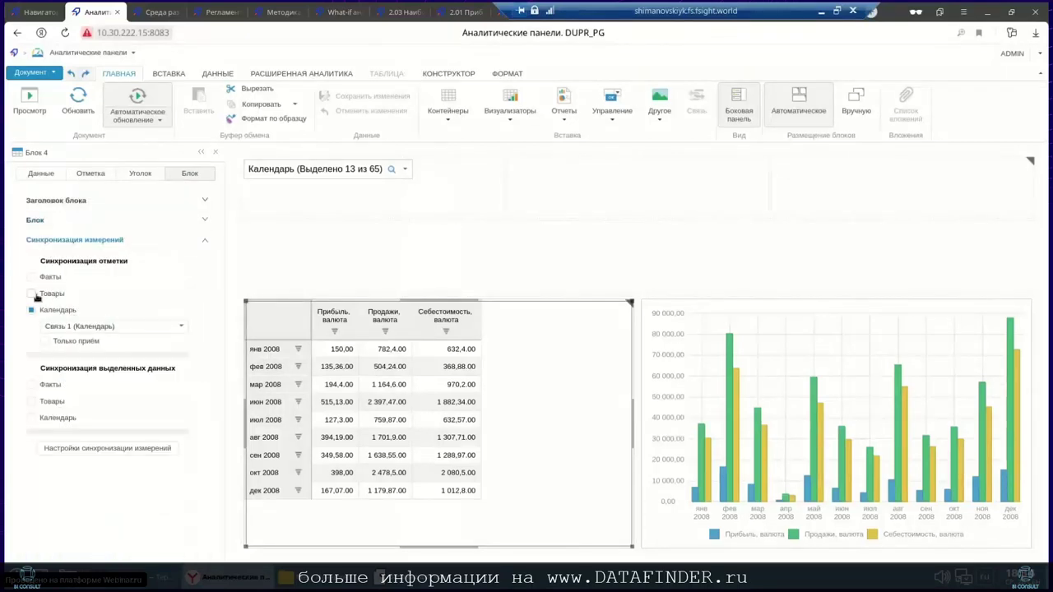
left_click(32, 294)
Insert a second drop-down list (Раскрывающийся список) in the top grid's first cell and link it to Связь 2 (Товары).
left_click(415, 204)
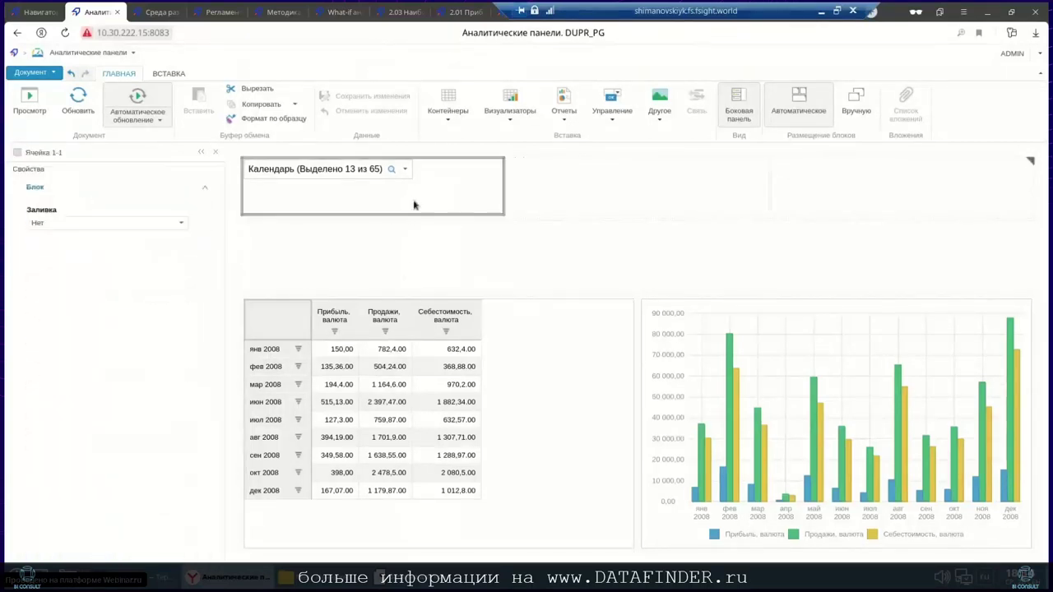
left_click(609, 117)
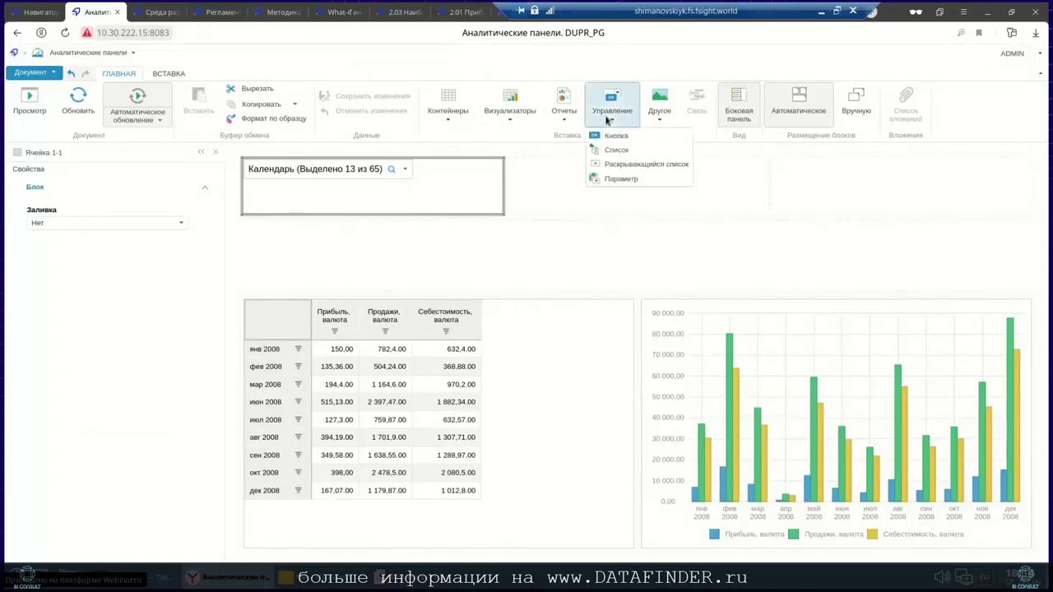
left_click(609, 164)
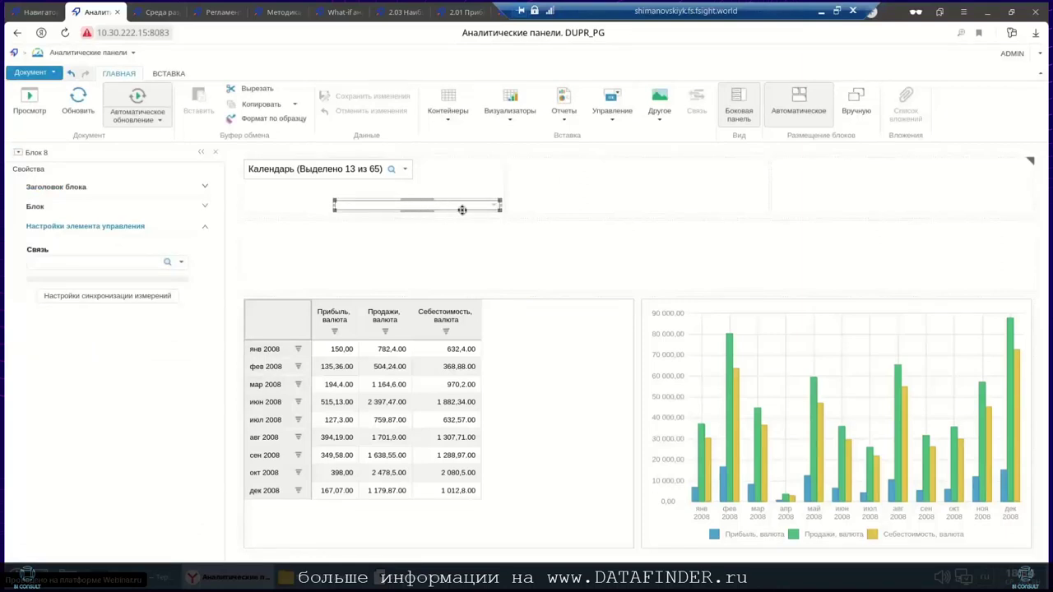
left_click(120, 263)
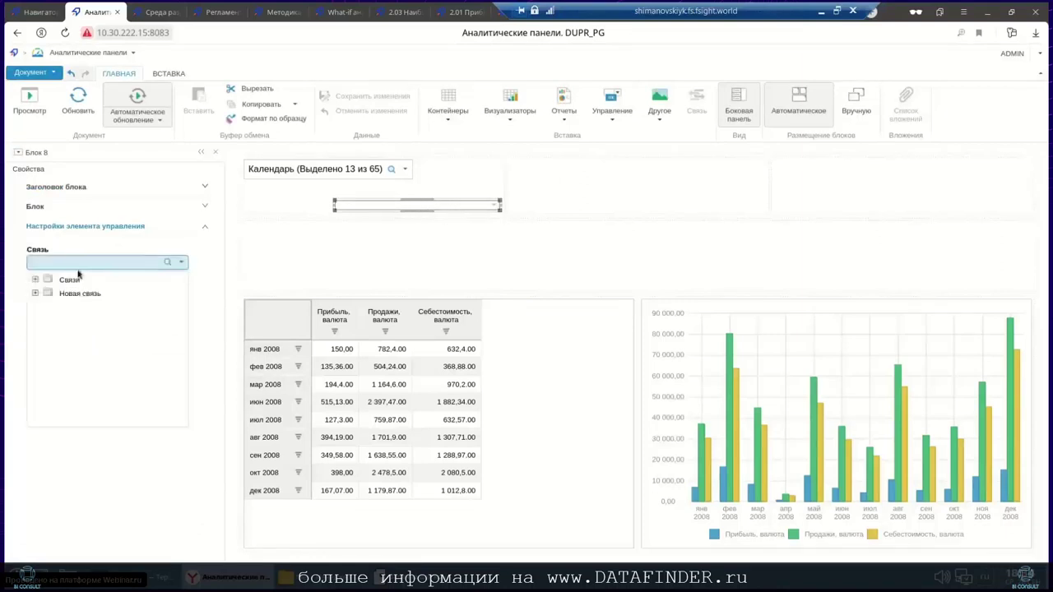
left_click(36, 280)
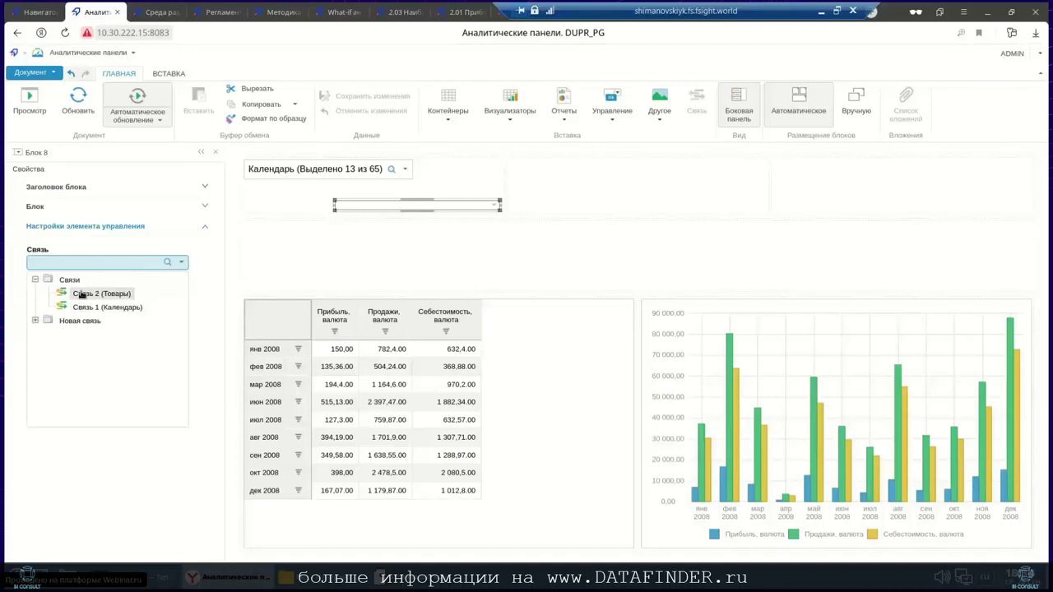
left_click(81, 293)
Add Шорты Росси, Трусы О-Мен, Носки Шагал and Ботинки Раннер to the selection through the Товары drop-down.
left_click(494, 204)
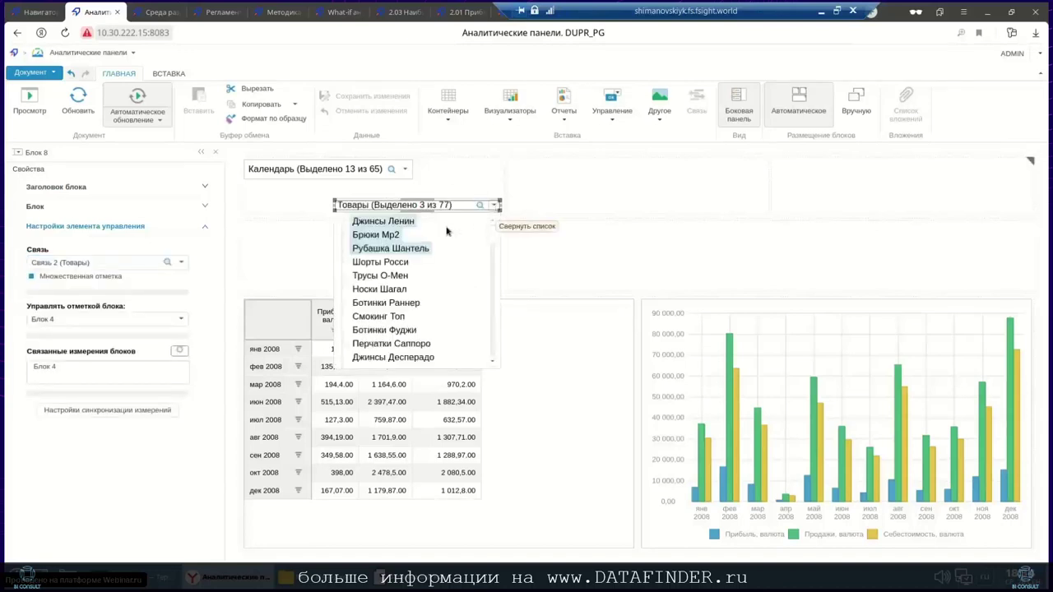
left_click(385, 265)
left_click(381, 279)
left_click(375, 295)
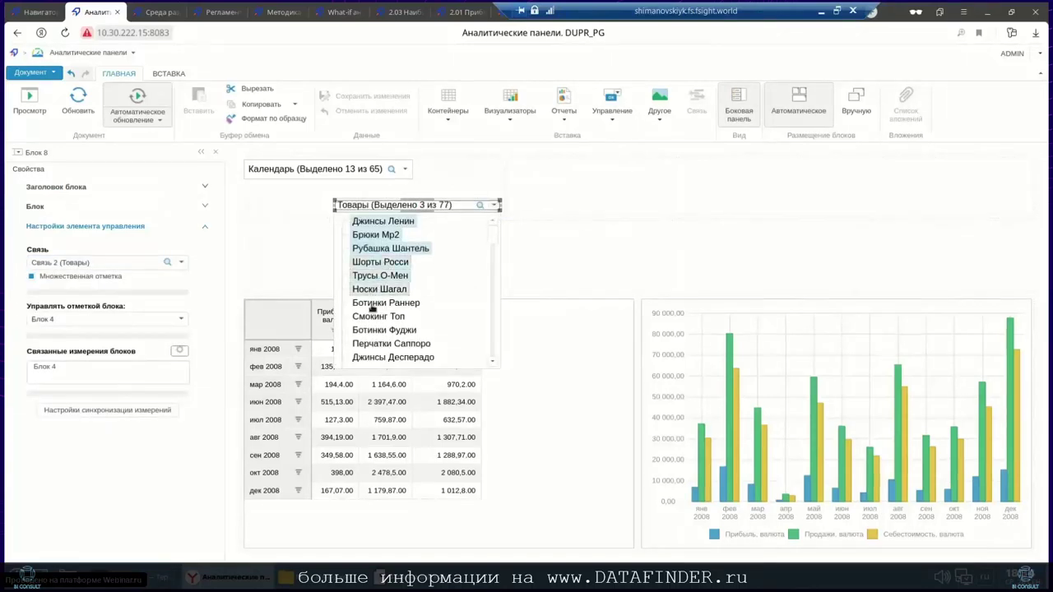
left_click(373, 306)
left_click(550, 249)
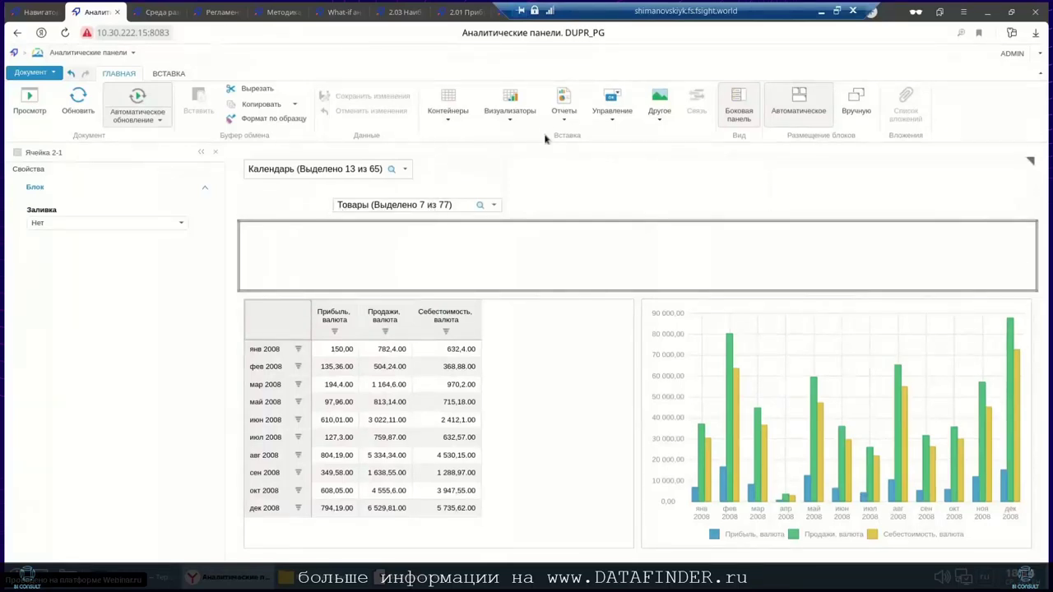
left_click(607, 123)
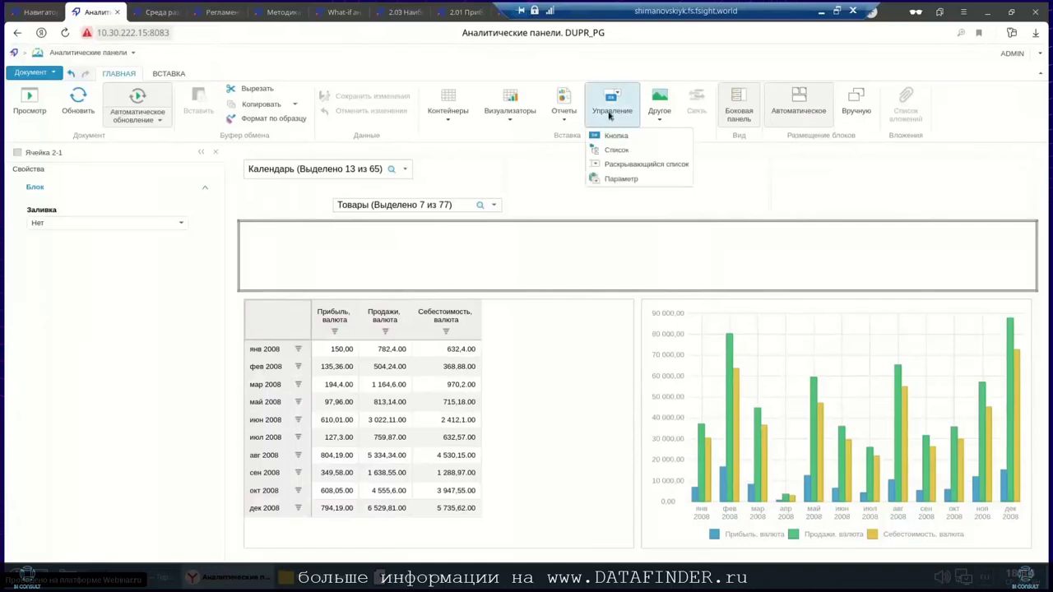
left_click(663, 122)
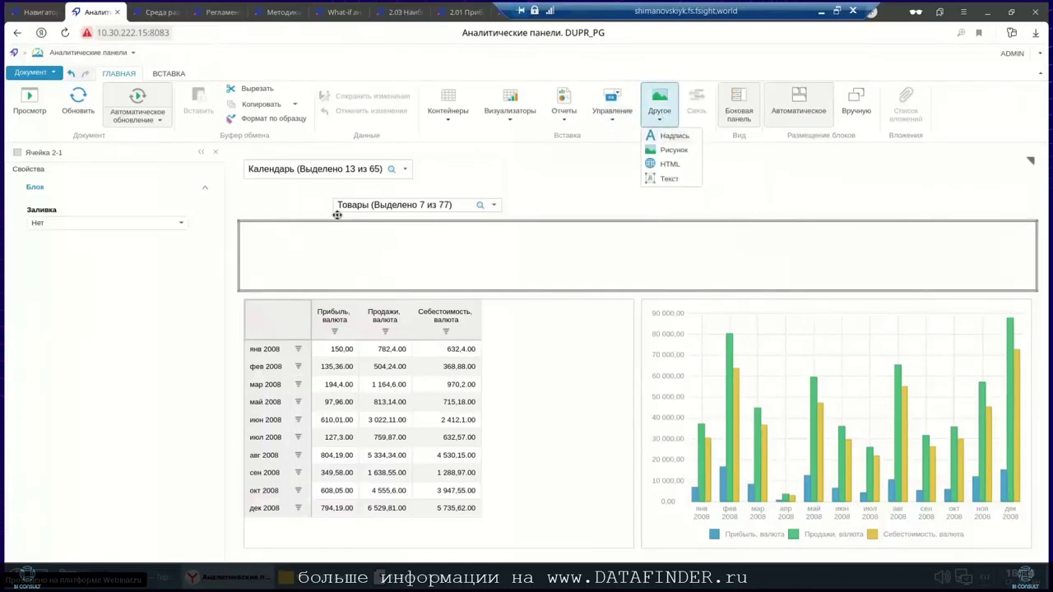
Insert the picture Logo.jpg in the third cell of the top grid and narrow that cell to about half its width.
left_click_drag(337, 214, 822, 194)
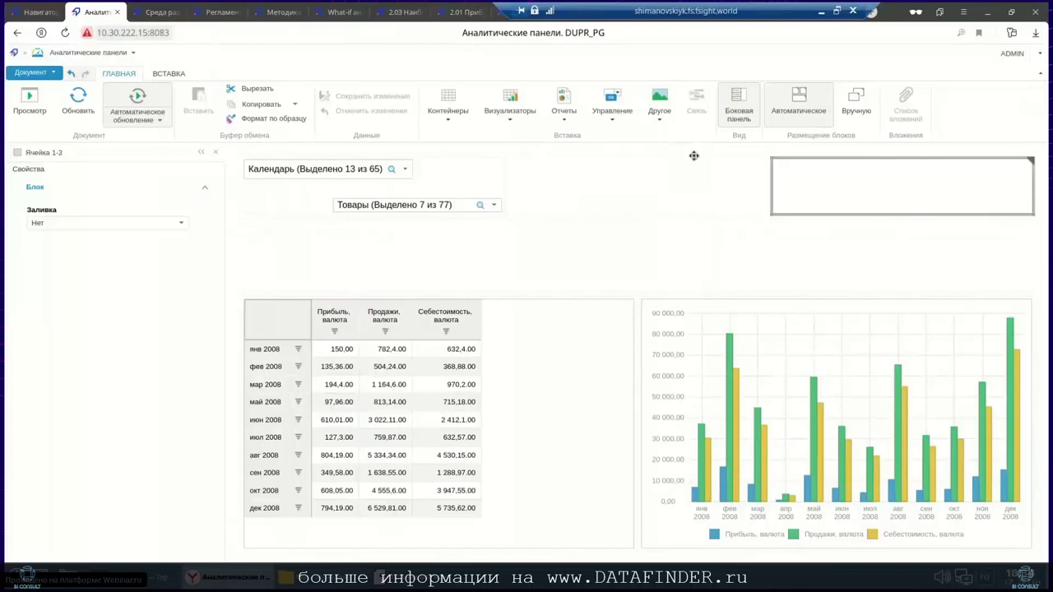
left_click(658, 123)
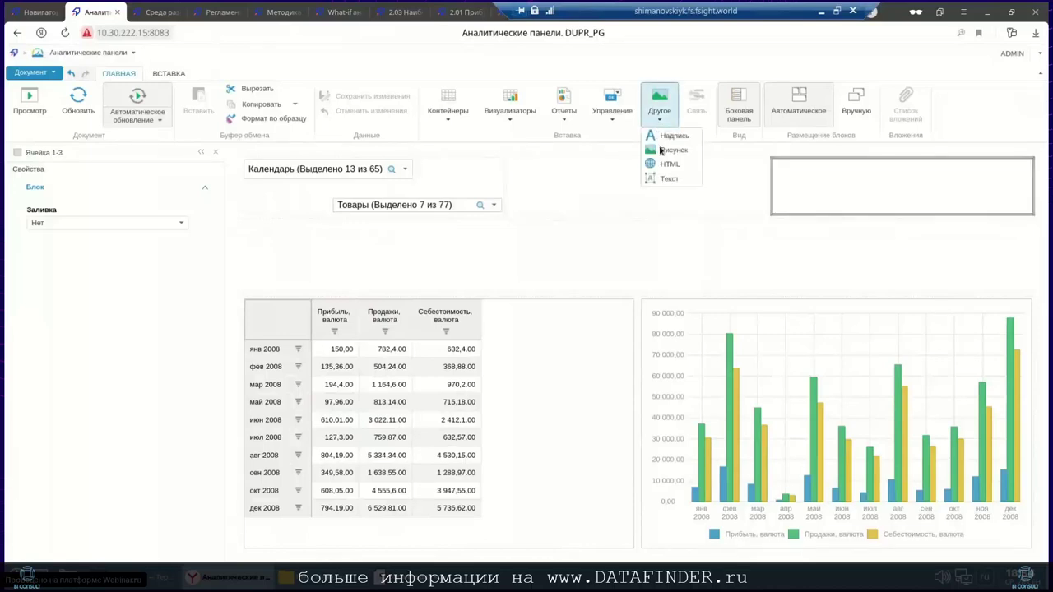
left_click(668, 150)
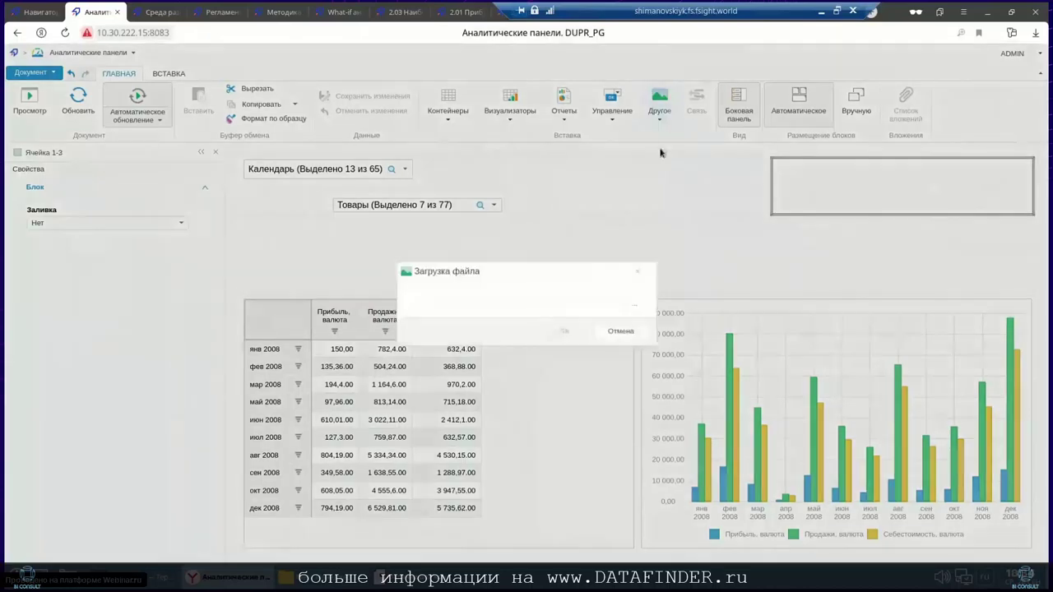
left_click(634, 304)
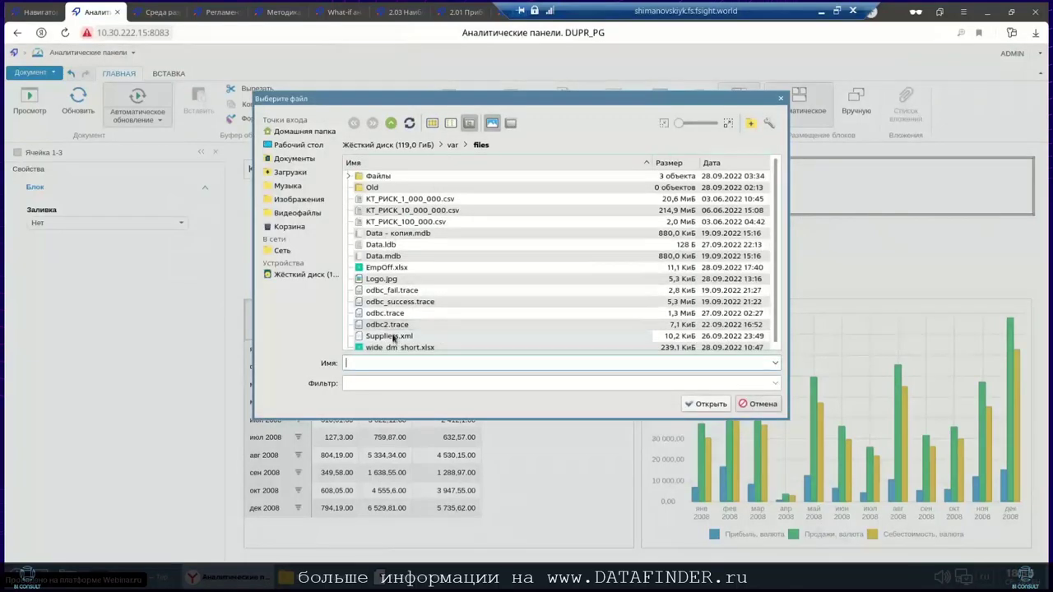
double_click(394, 279)
left_click(564, 332)
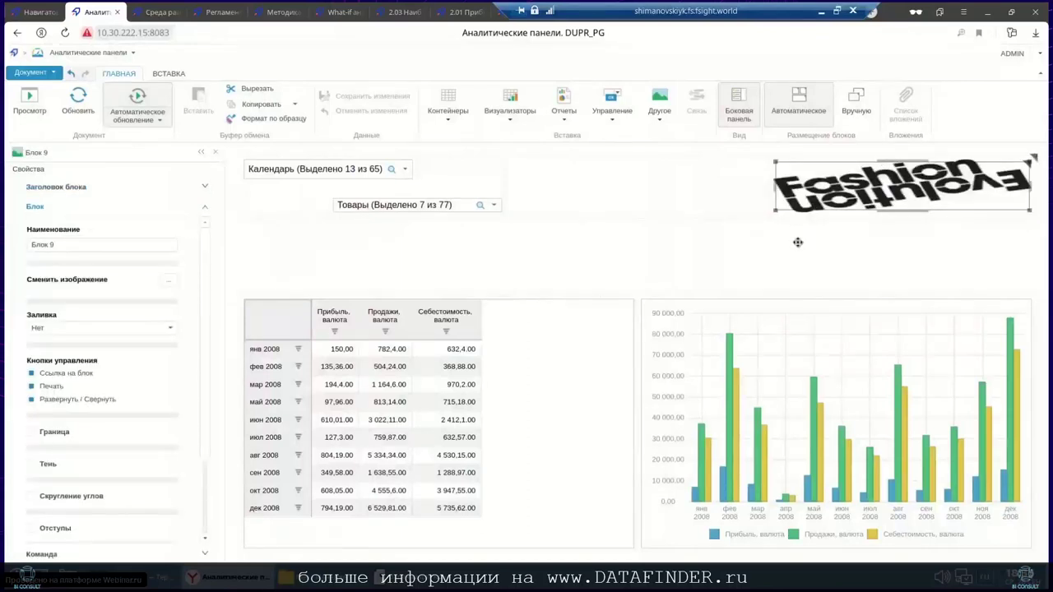
left_click_drag(765, 180, 905, 180)
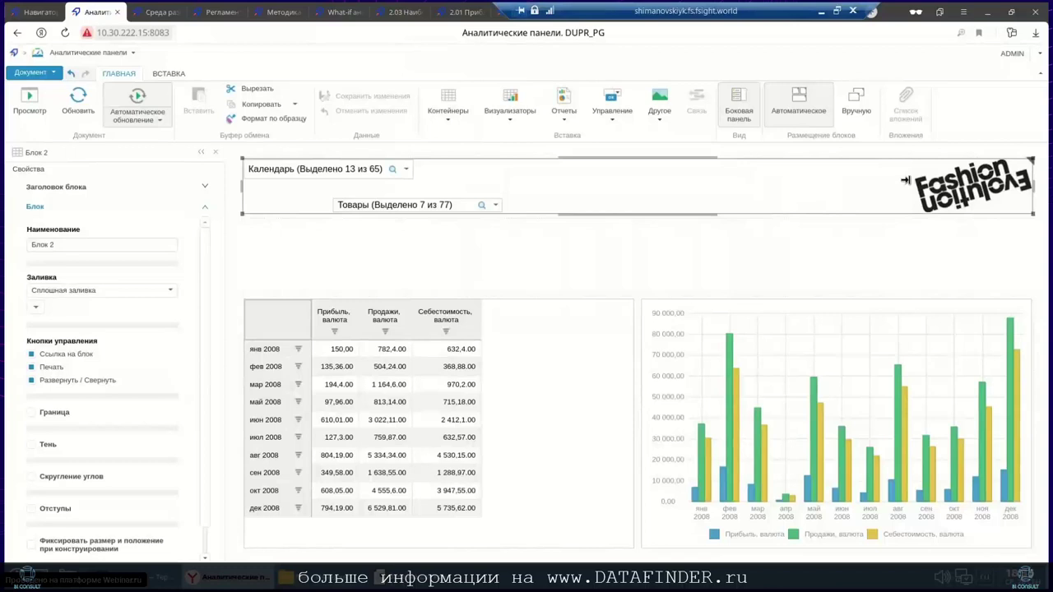
Insert a button (Кнопка) in the middle cell of the top grid.
left_click(833, 188)
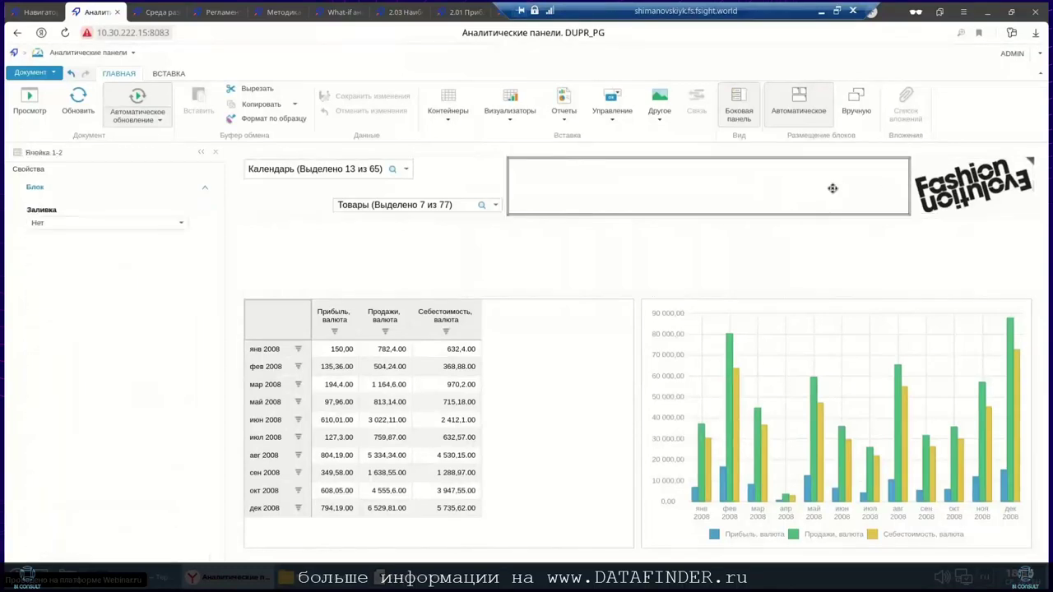
left_click(610, 120)
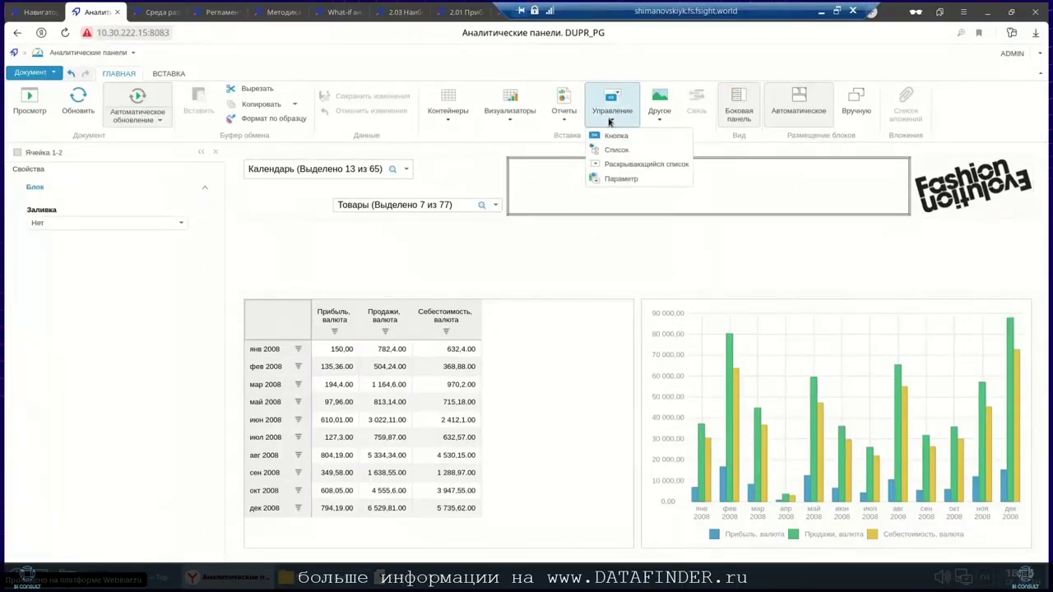
left_click(609, 138)
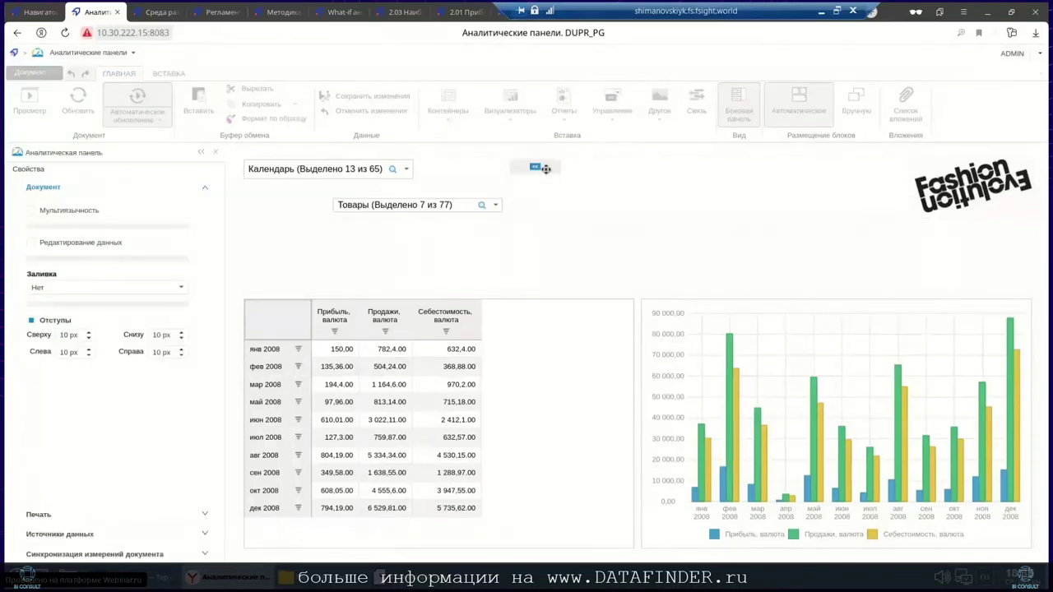
Add the command Открыть отчет to the new button in the top grid.
left_click(543, 168)
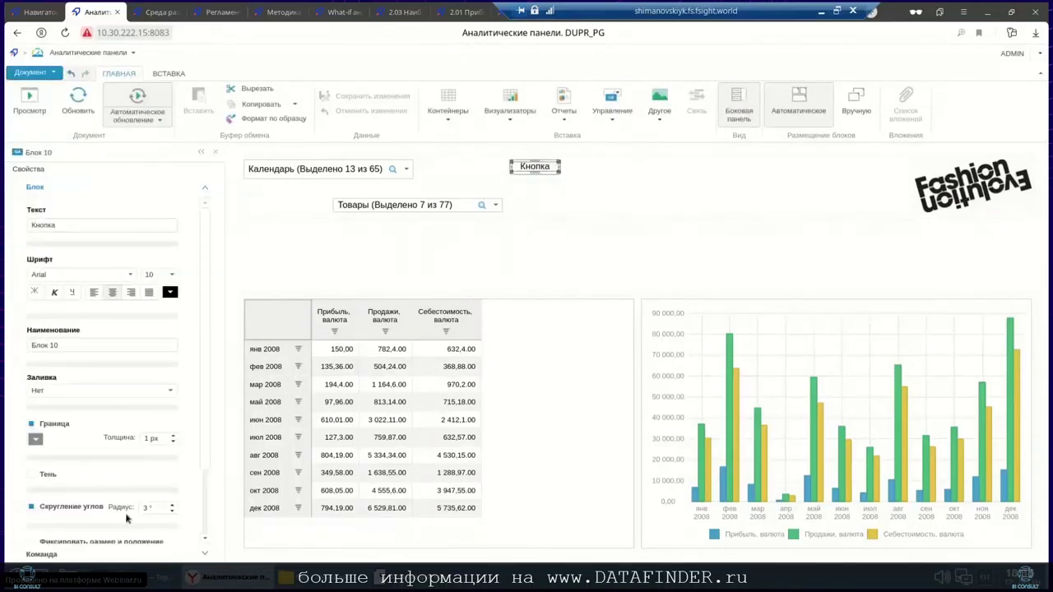
left_click(82, 558)
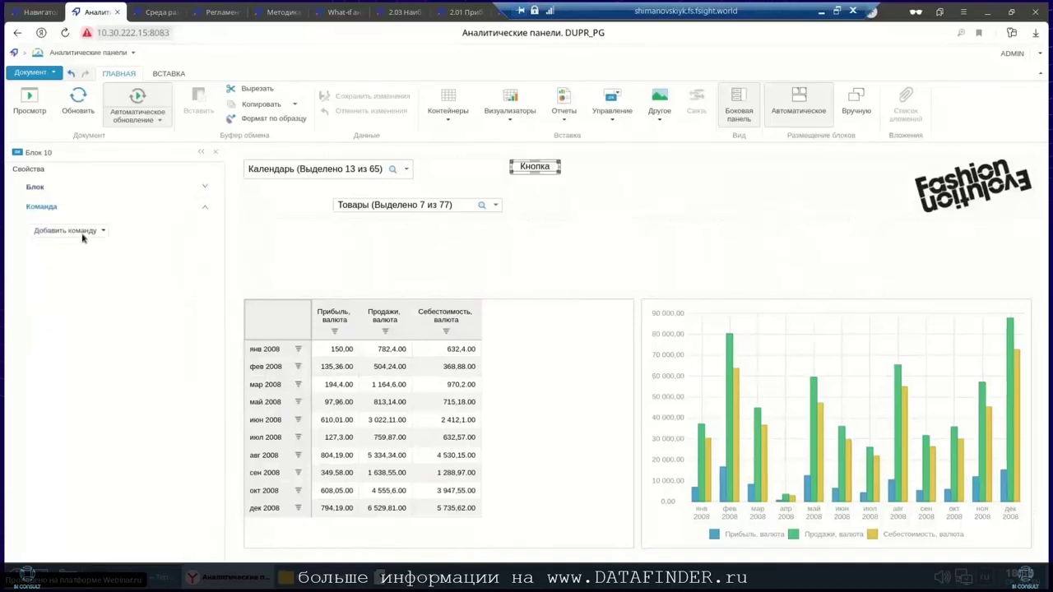
left_click(82, 232)
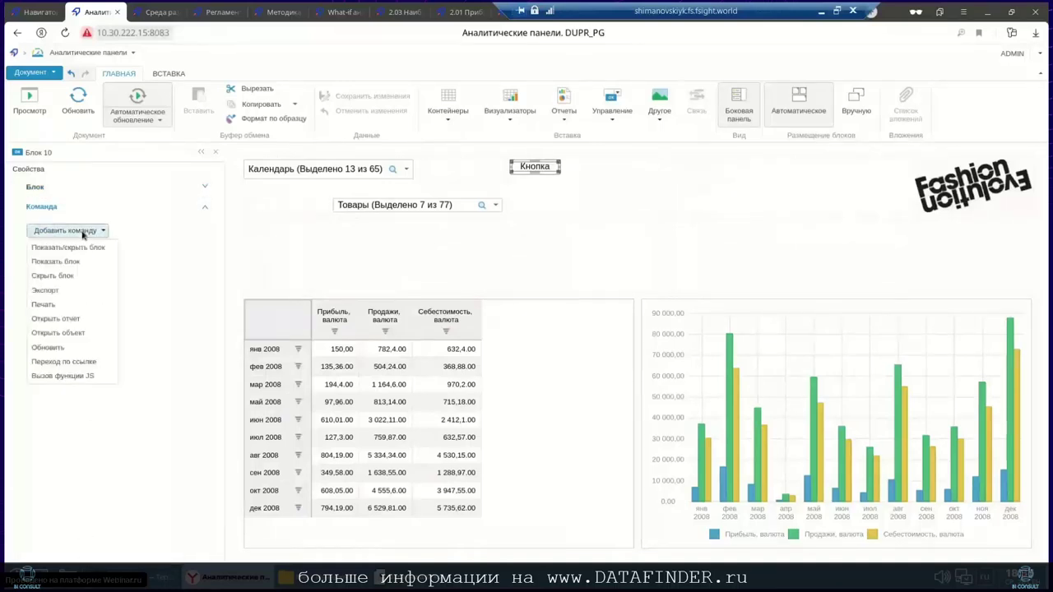
left_click(76, 319)
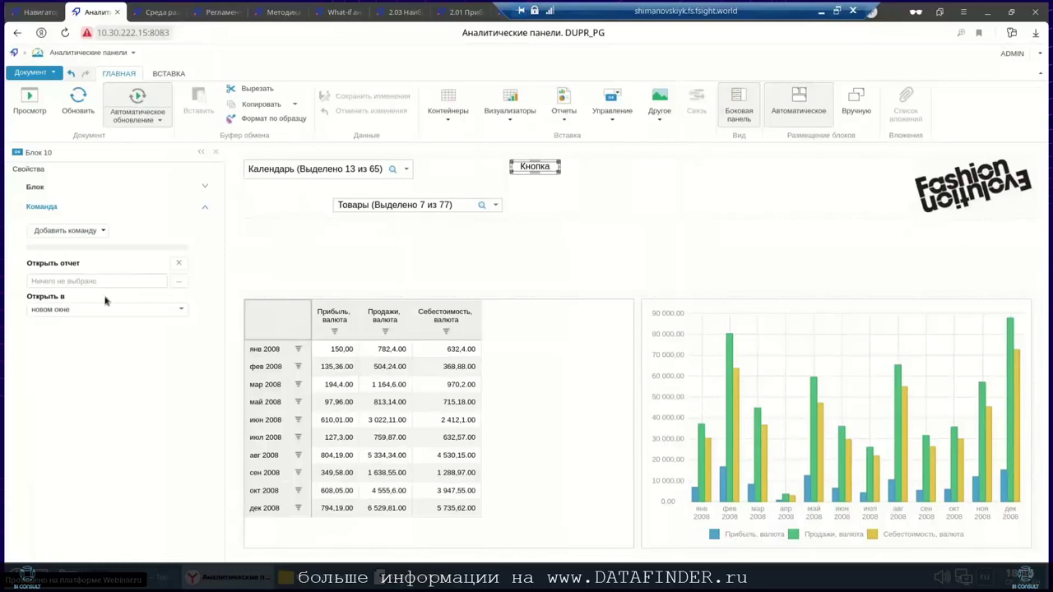
Set What-if анализ (отчет) from Часть 2. Отчетность, task folder 3) Бонусная задача, as the report the button opens.
left_click(177, 281)
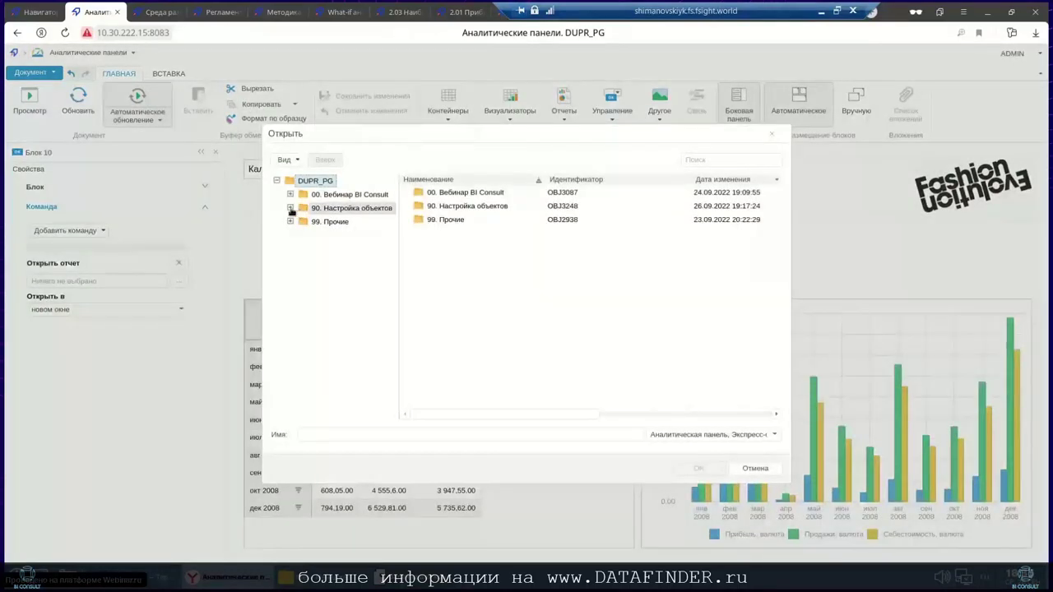
left_click(289, 194)
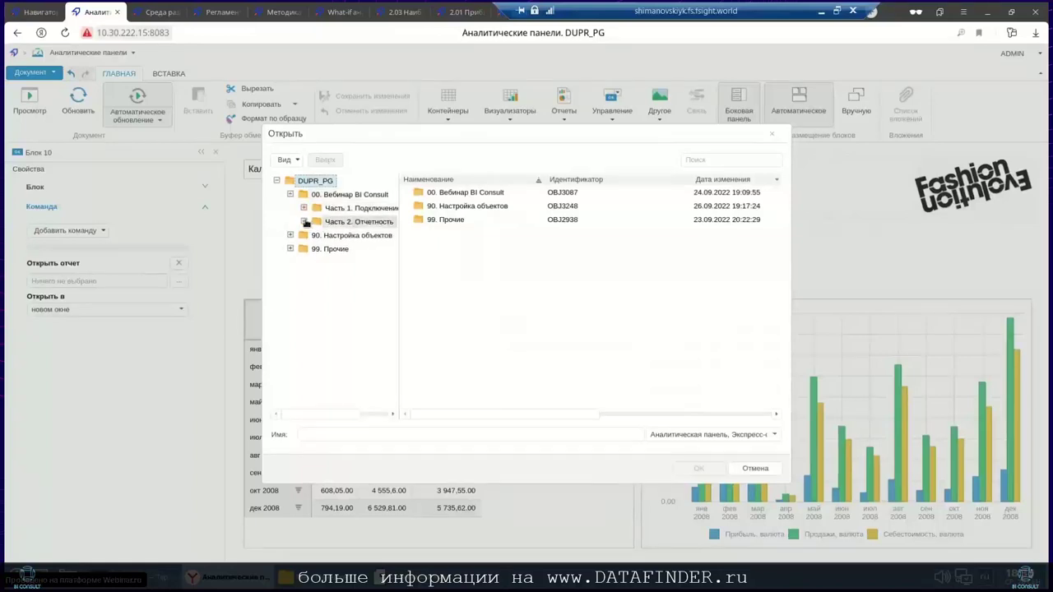
left_click(304, 221)
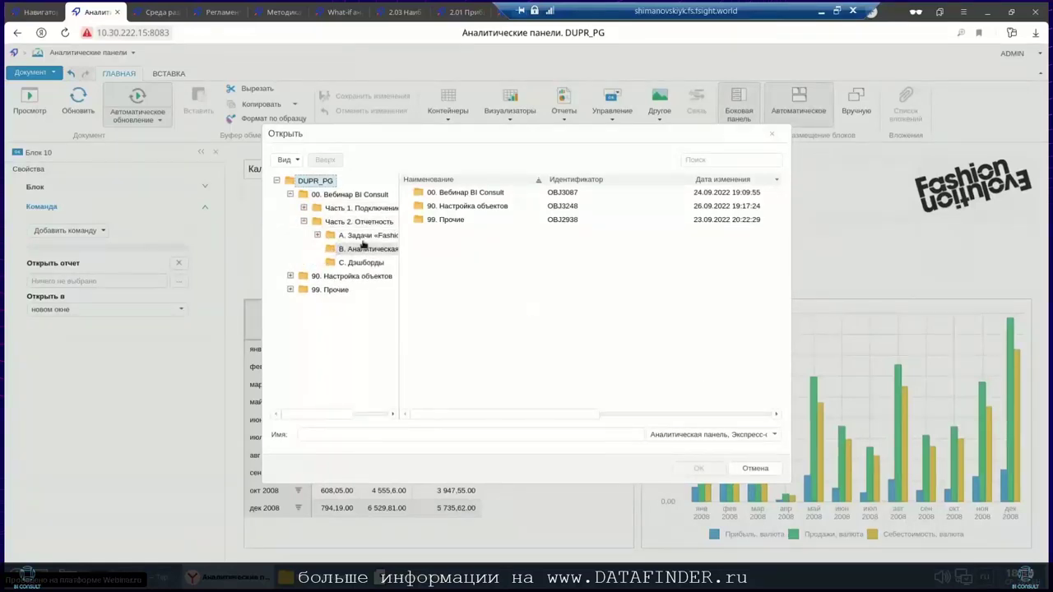
left_click(318, 237)
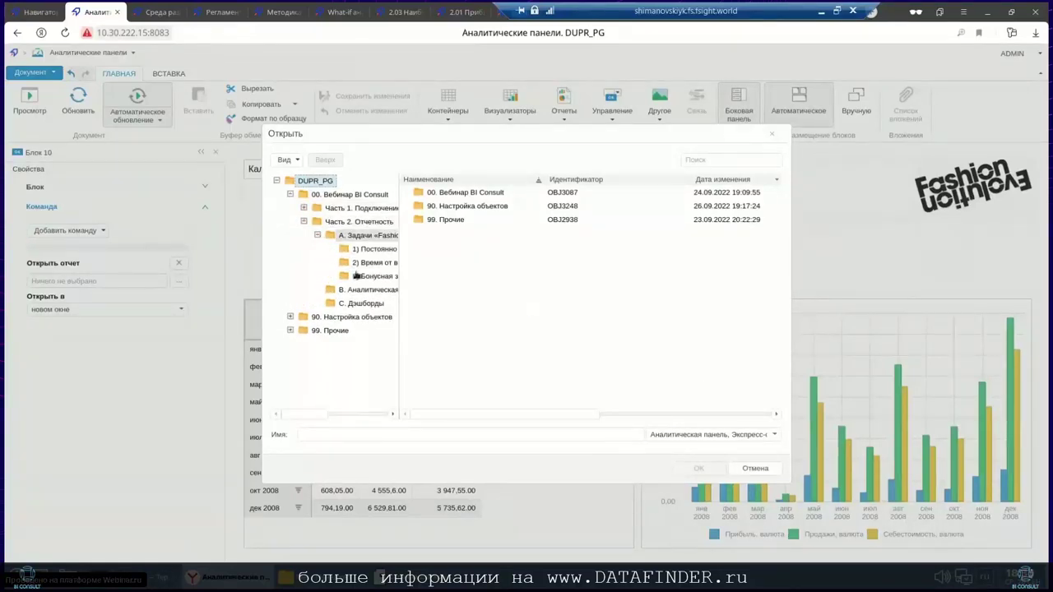
left_click_drag(304, 419, 330, 418)
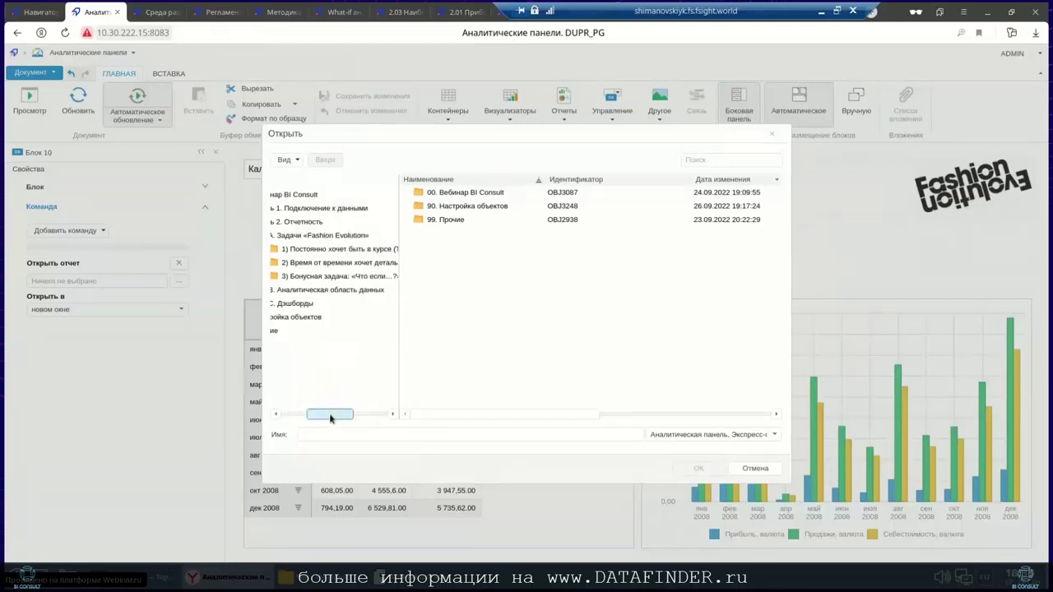
left_click(337, 276)
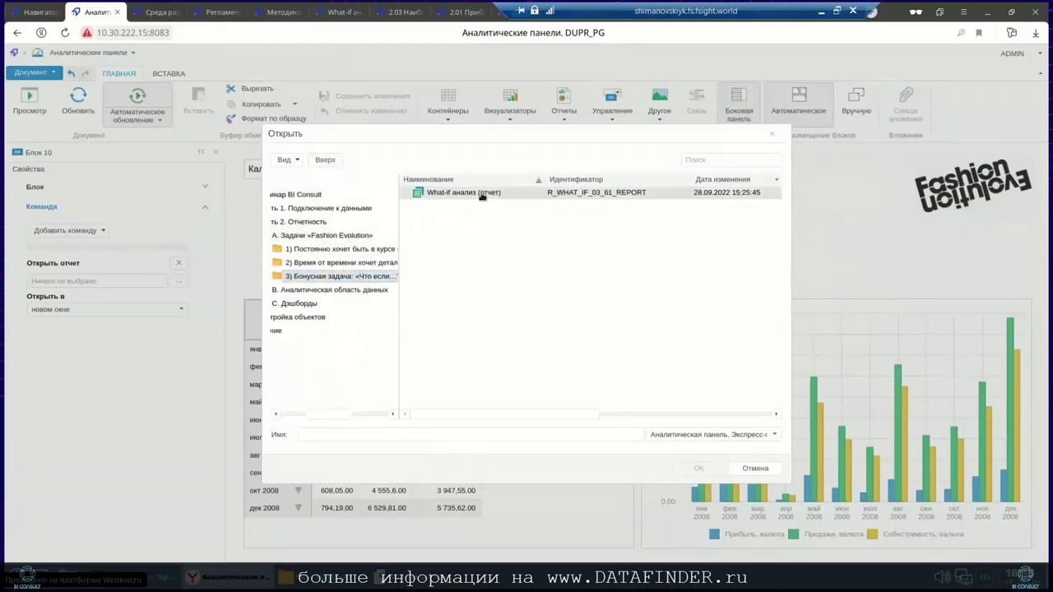
left_click(482, 195)
left_click(697, 469)
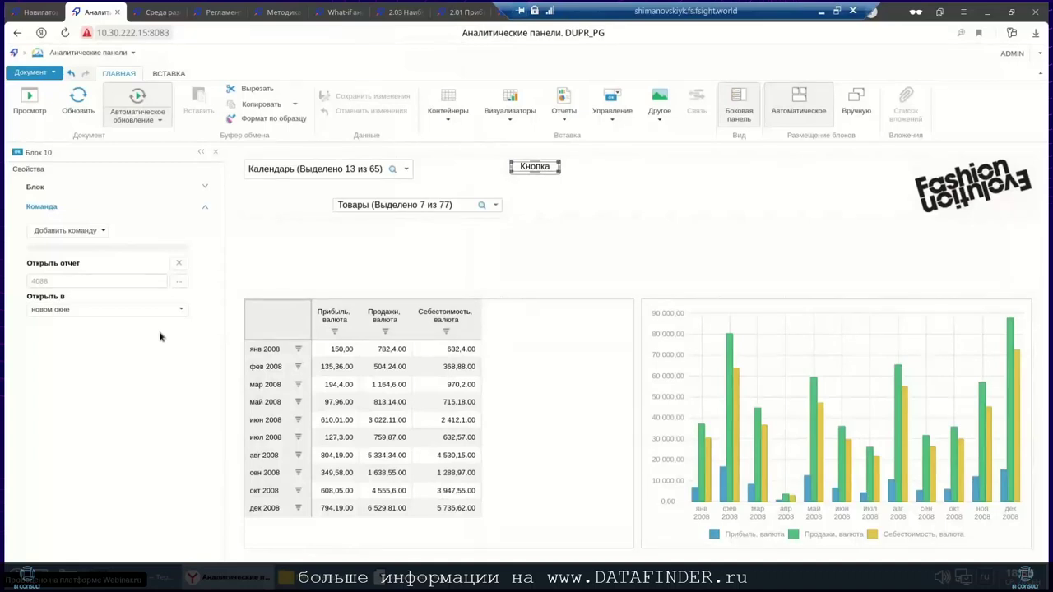
Enable synchronization of highlighted data for Факты in the table block, using Связь 3 (Факты).
mouse_move(165, 9)
left_click(595, 341)
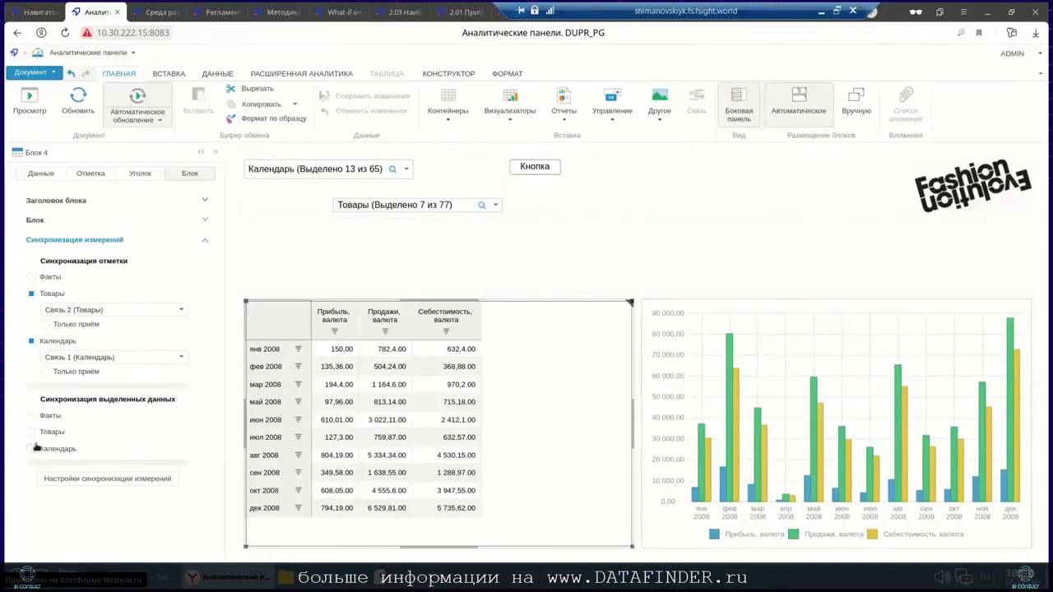
left_click(31, 417)
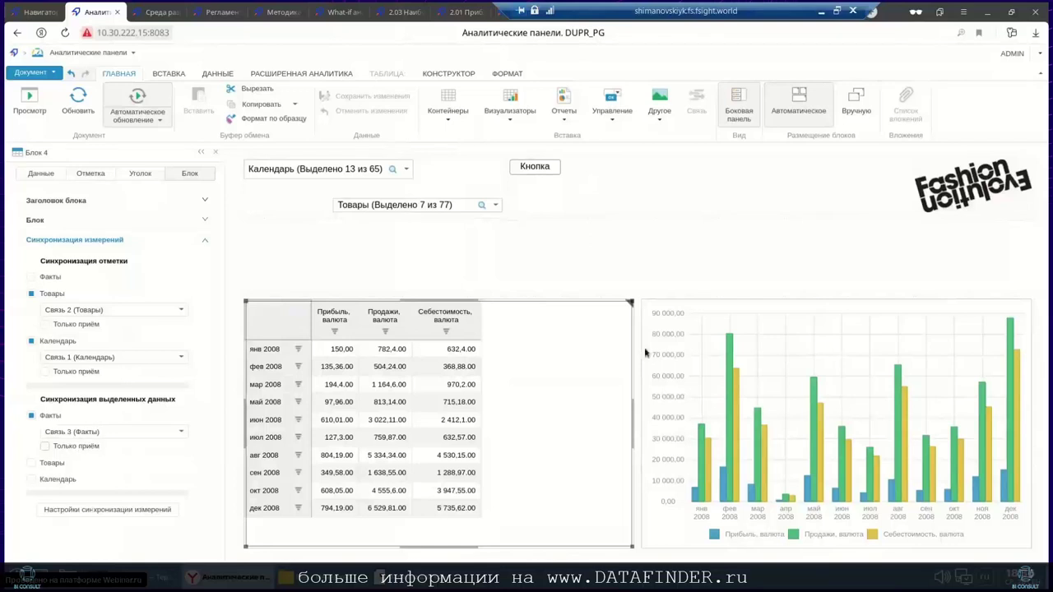
Synchronize the chart's Факты selection through Связь 3 (Факты) with Только приём enabled, and test it by selecting the table's Продажи and Себестоимость columns.
left_click(700, 312)
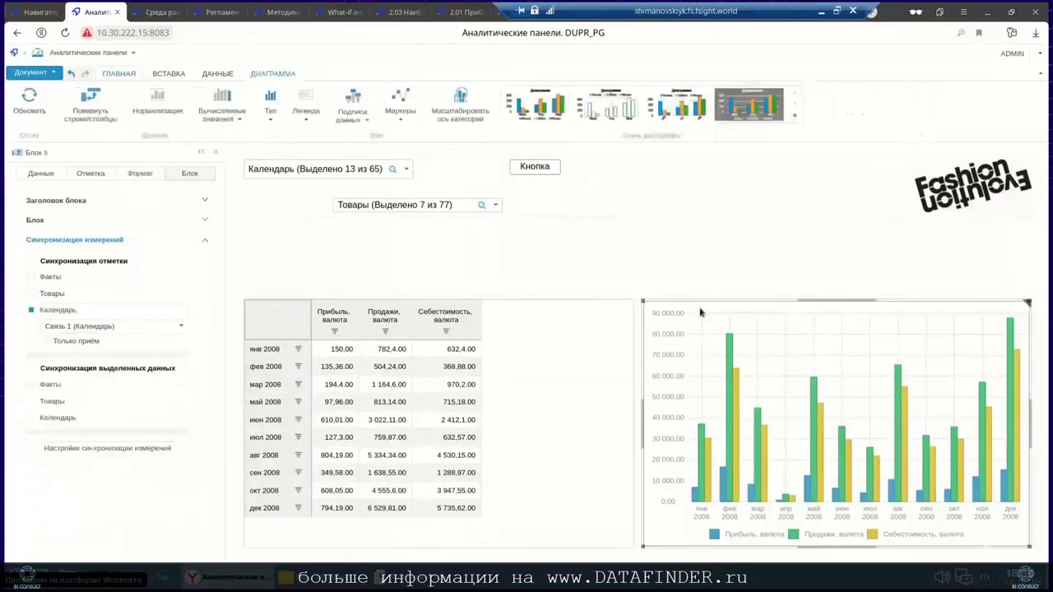
left_click(33, 277)
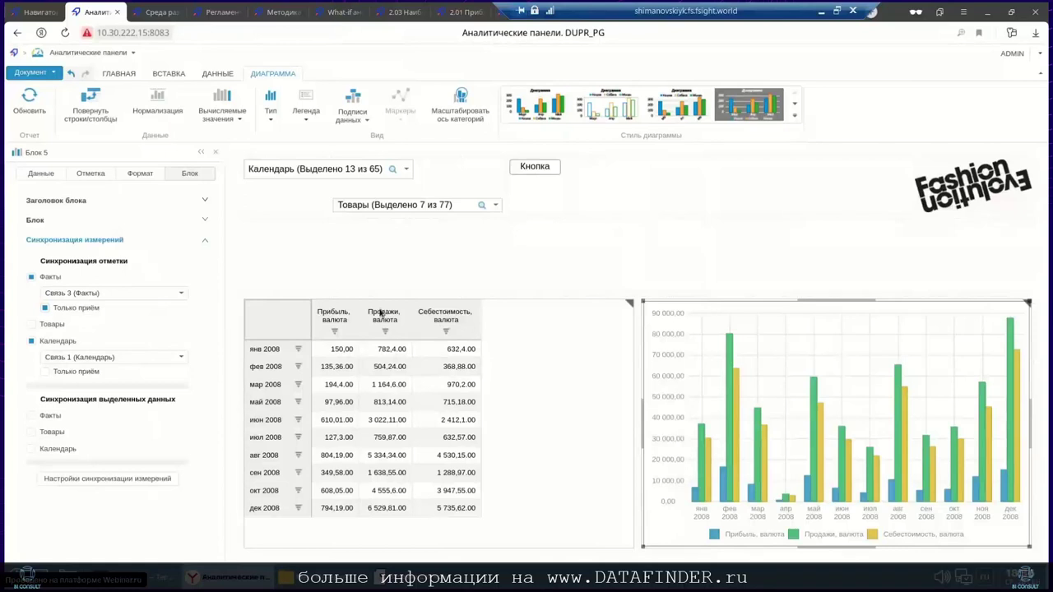
left_click(381, 314)
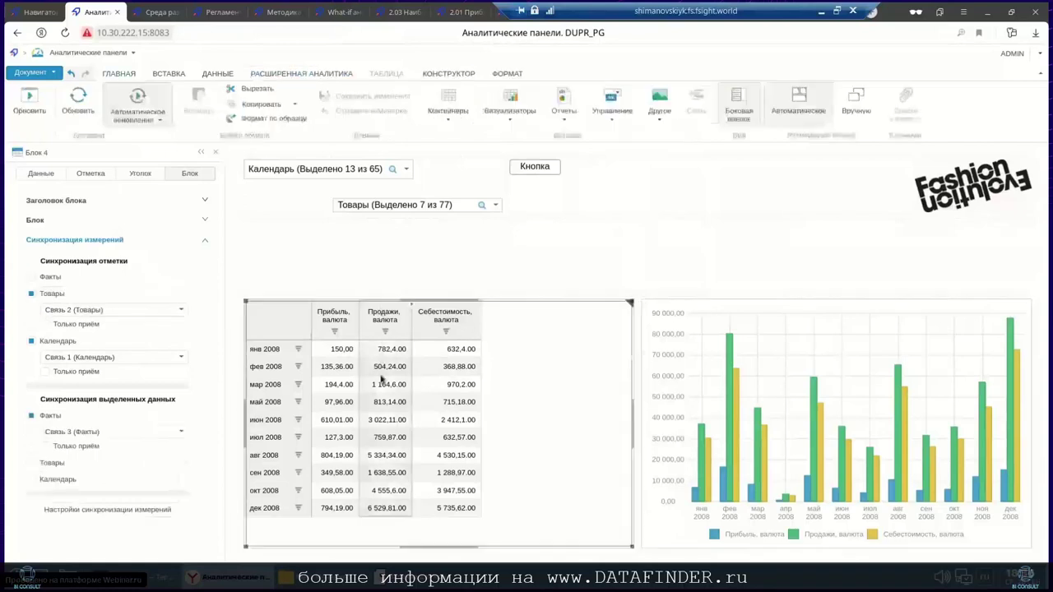
left_click(379, 455)
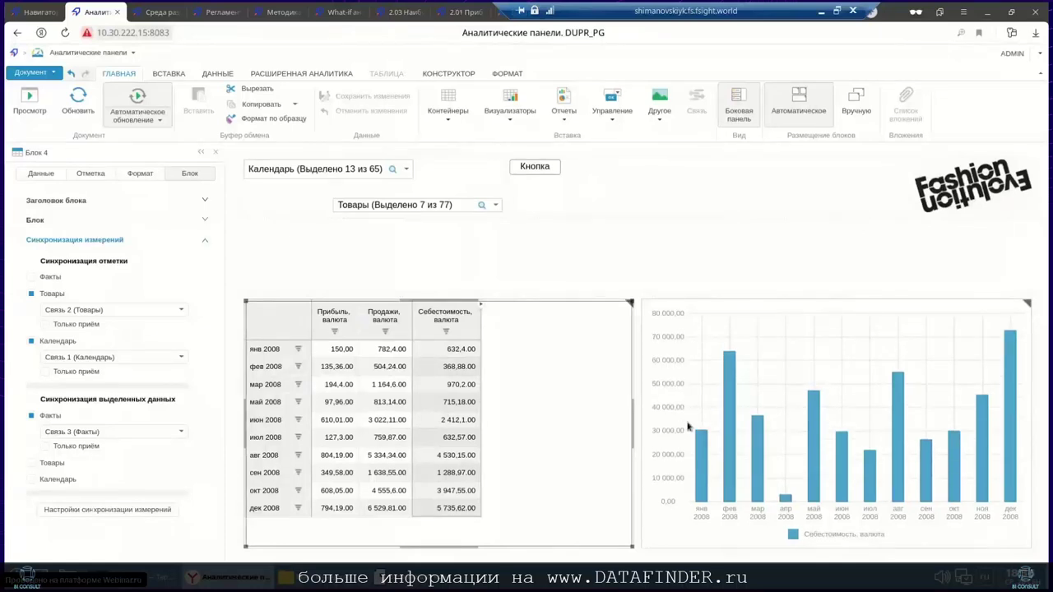
Open 01. Экспресс-отчет (аналитическая область данных) from the folder B. Аналитическая область данных in the object navigator.
left_click(37, 12)
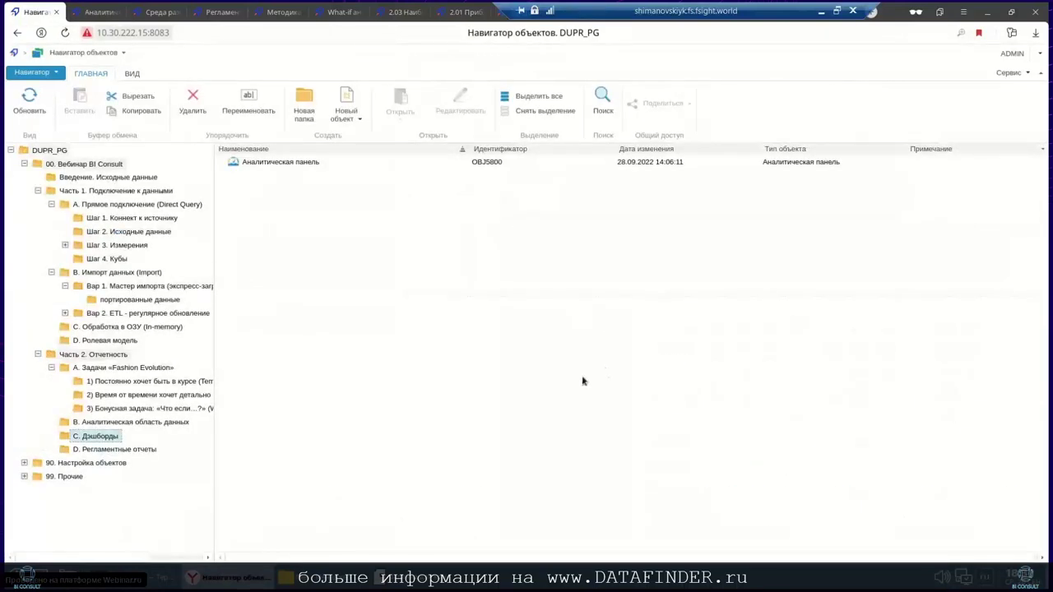
left_click(148, 423)
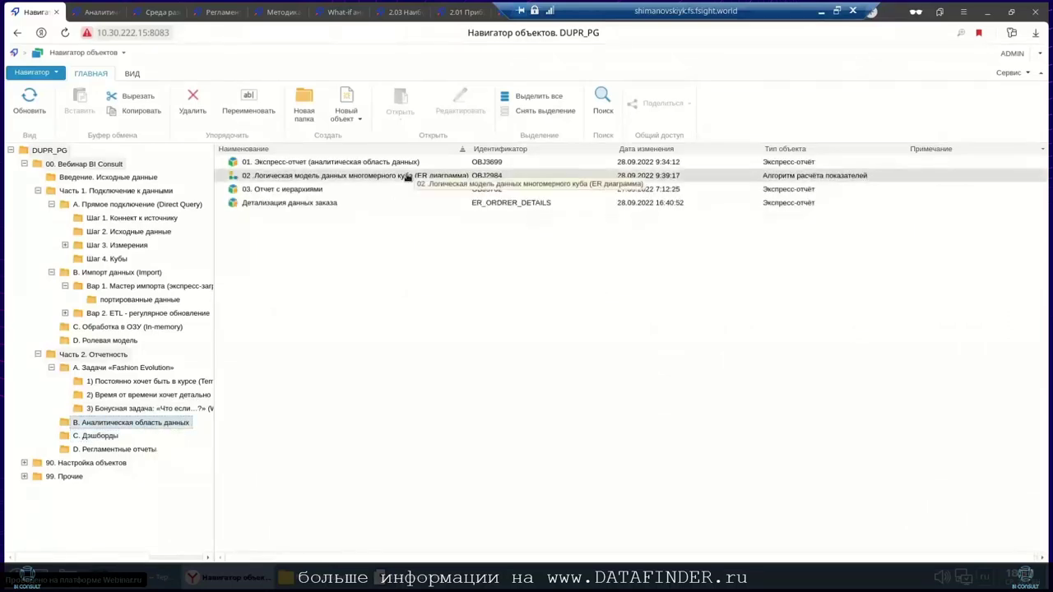
left_click(359, 169)
right_click(358, 168)
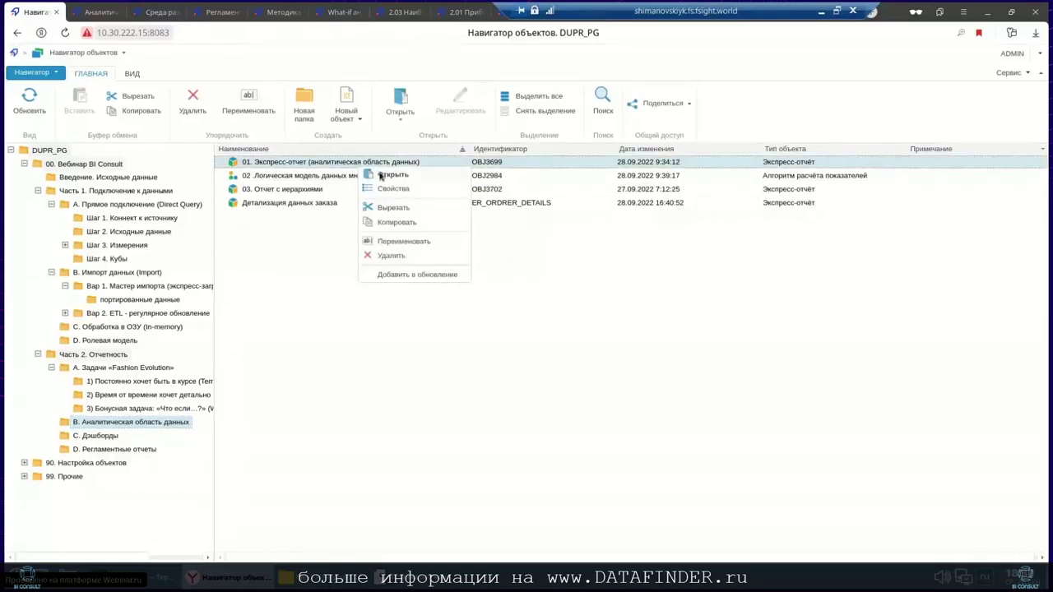
left_click(387, 175)
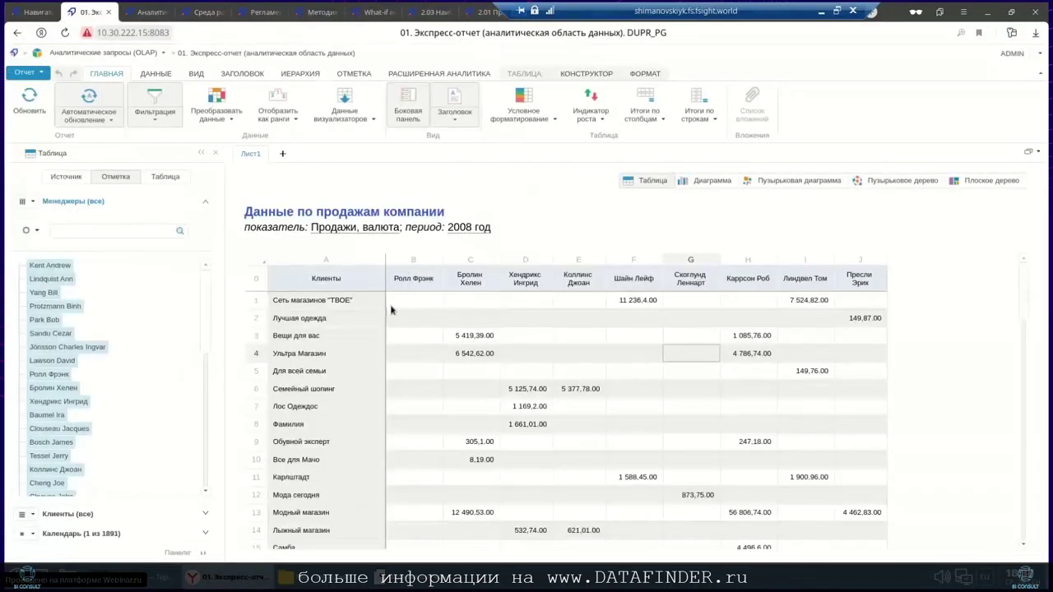
Examine the express report's data source cubes and the placement options of the Менеджеры dimension.
left_click(73, 182)
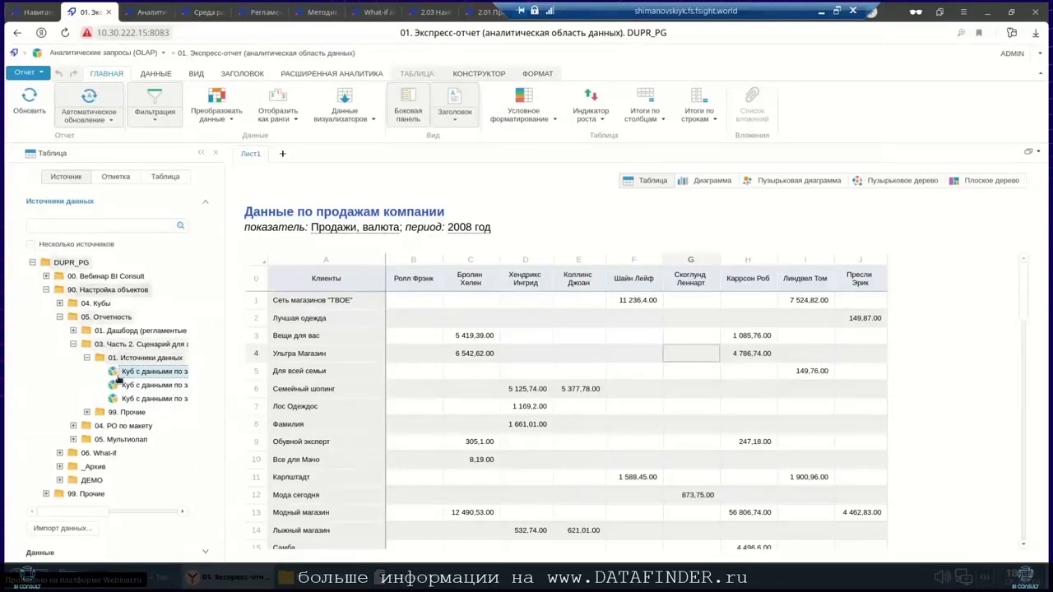
mouse_move(139, 393)
left_click(115, 177)
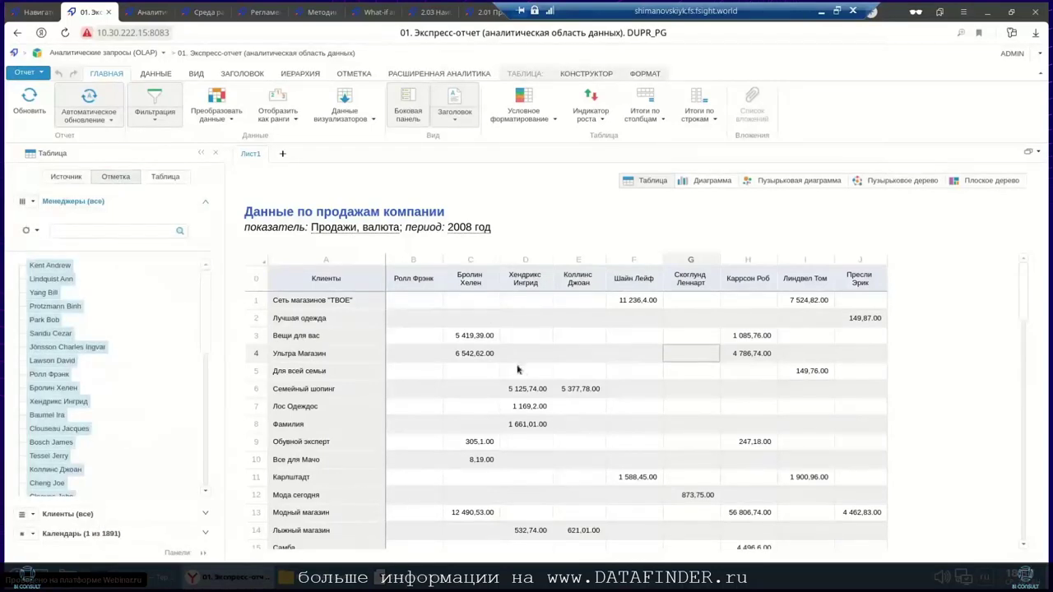
left_click(29, 202)
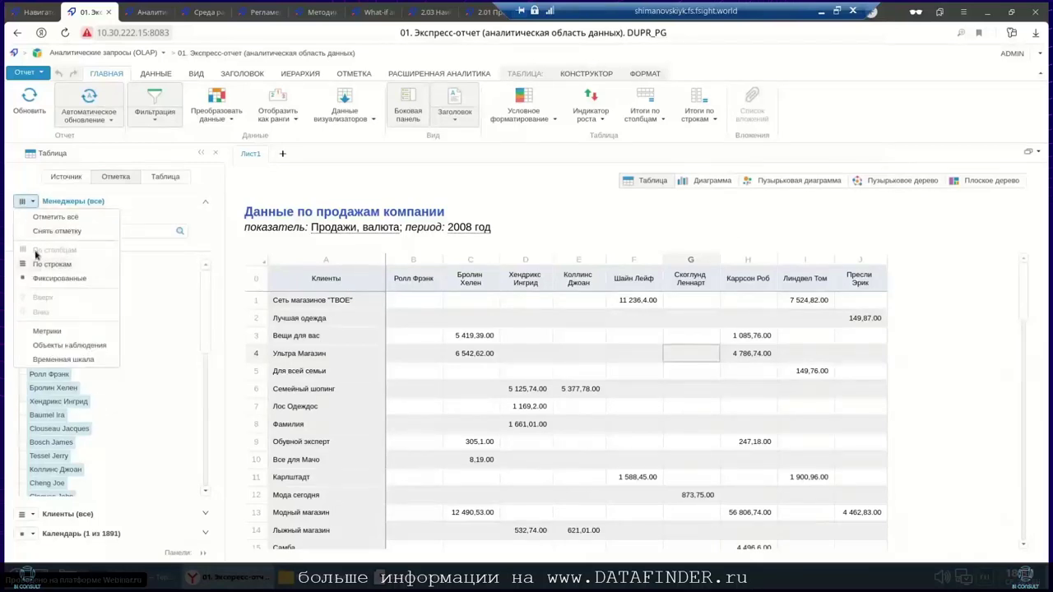
left_click(153, 200)
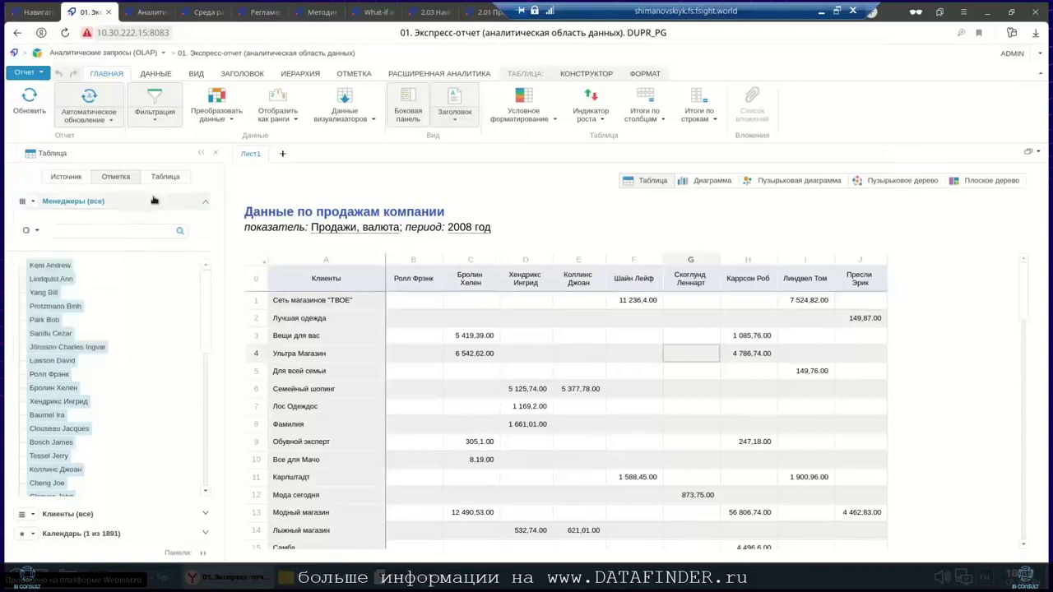
Apply red-to-green conditional formatting to the values of the sales table.
left_click(532, 123)
left_click(508, 157)
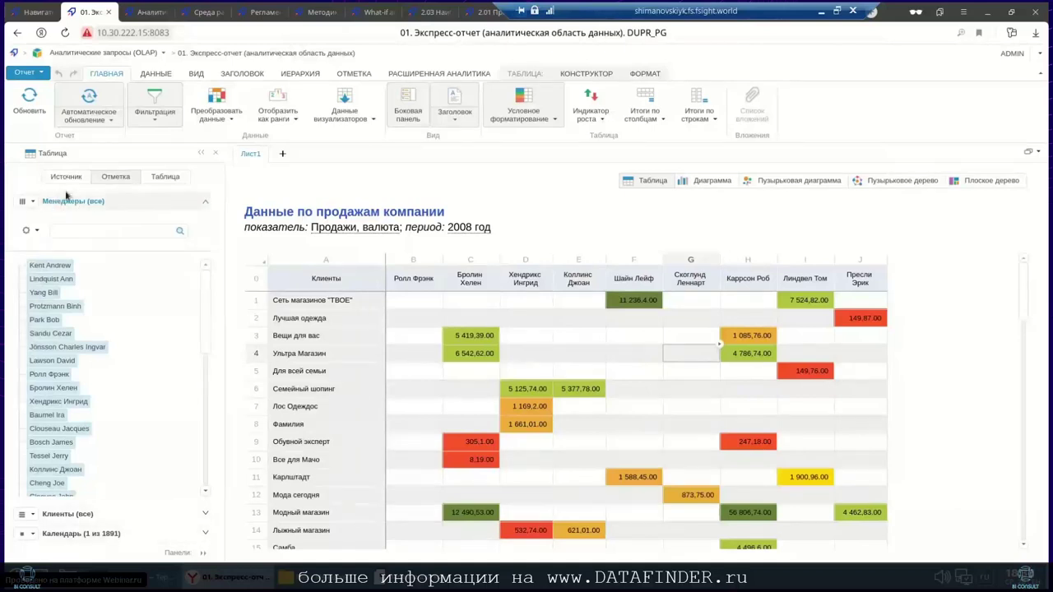
Review the selections of the Клиенты, Календарь, Товары and Факты dimensions in the express report.
left_click(73, 513)
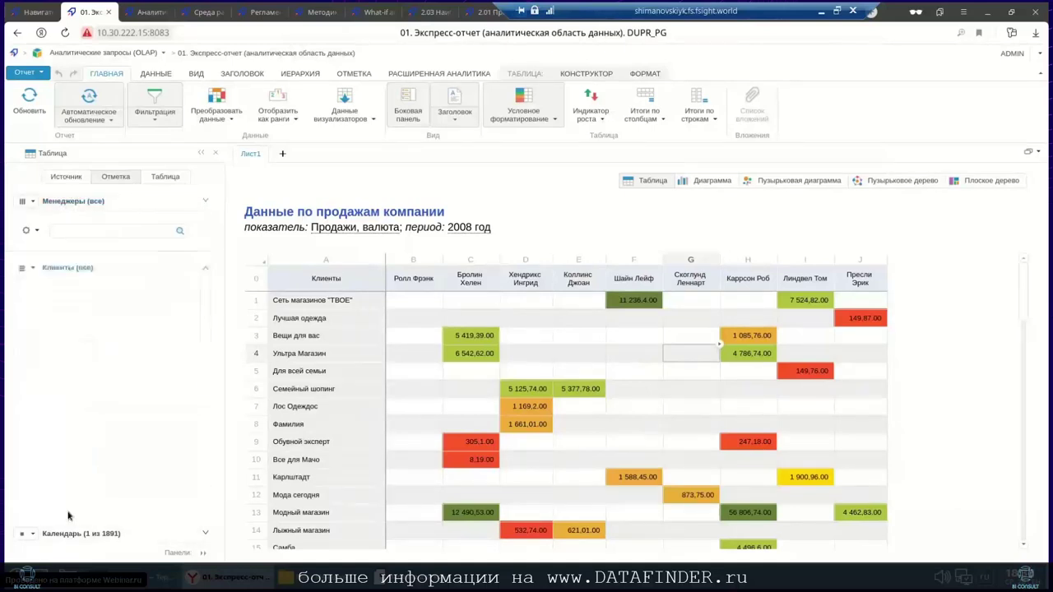
left_click(65, 535)
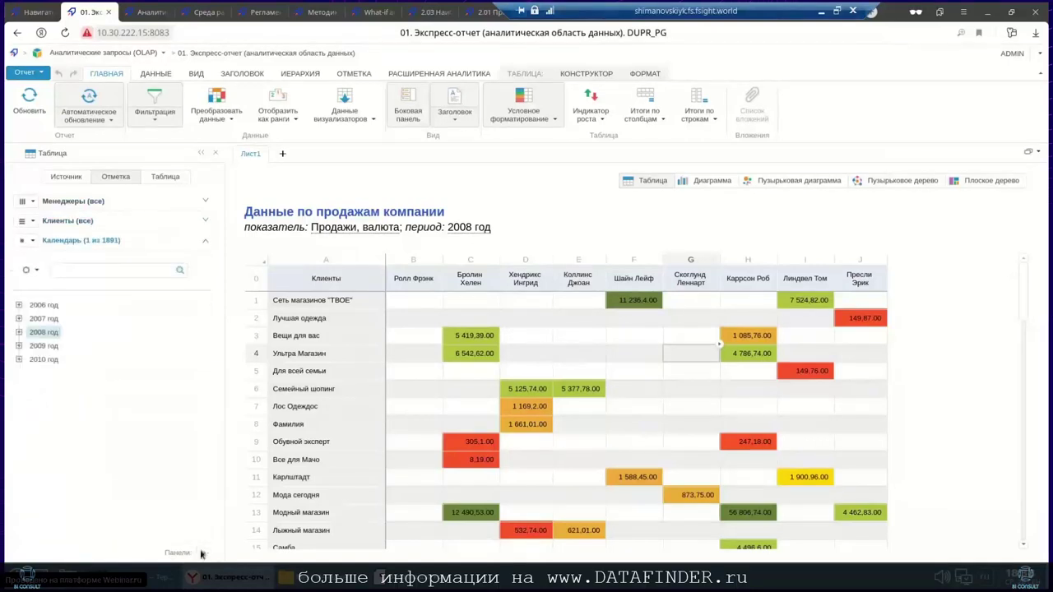
left_click(202, 553)
left_click(226, 535)
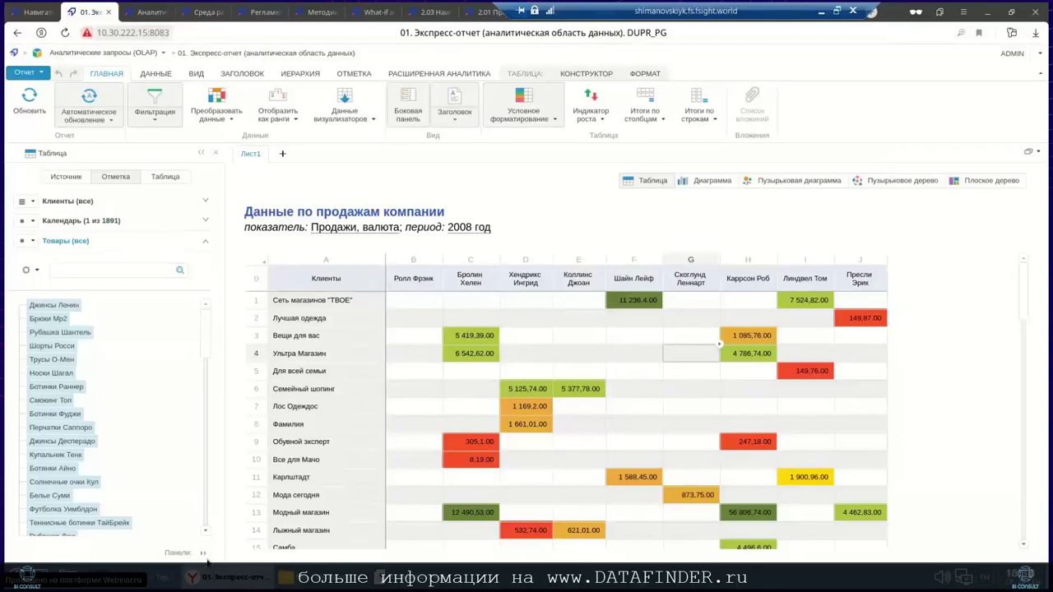
left_click(202, 553)
left_click(229, 536)
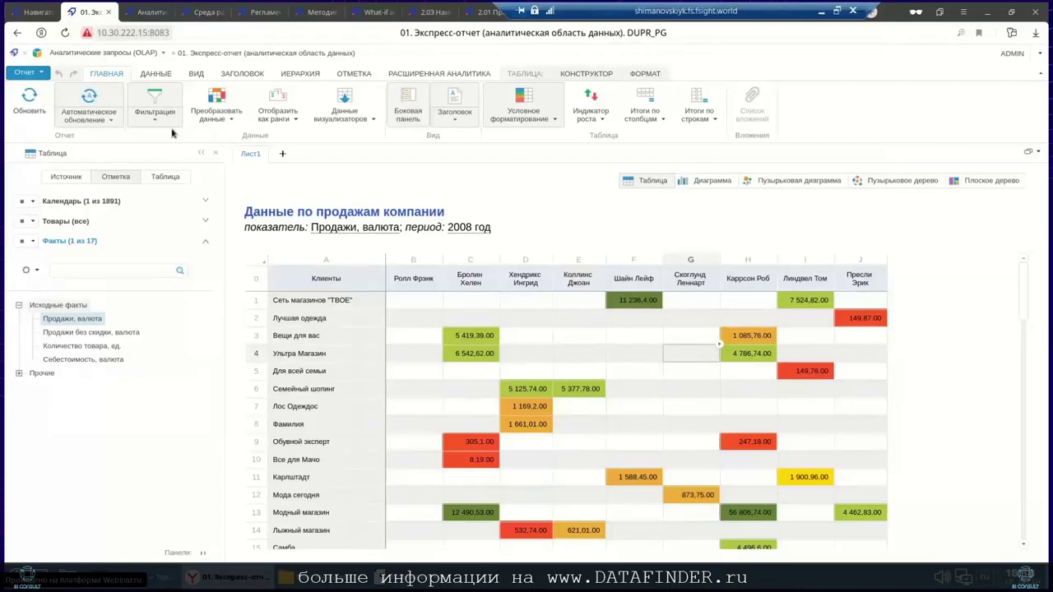
Return to the object navigator and open 02 .Логическая модель данных многомерного куба (ER диаграмма).
mouse_move(152, 14)
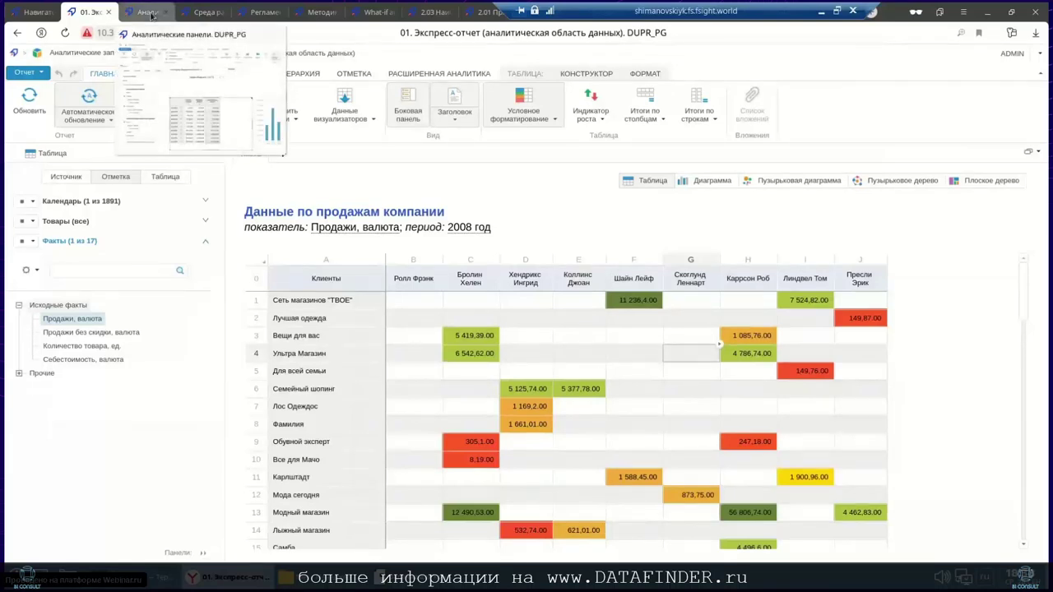
left_click(151, 15)
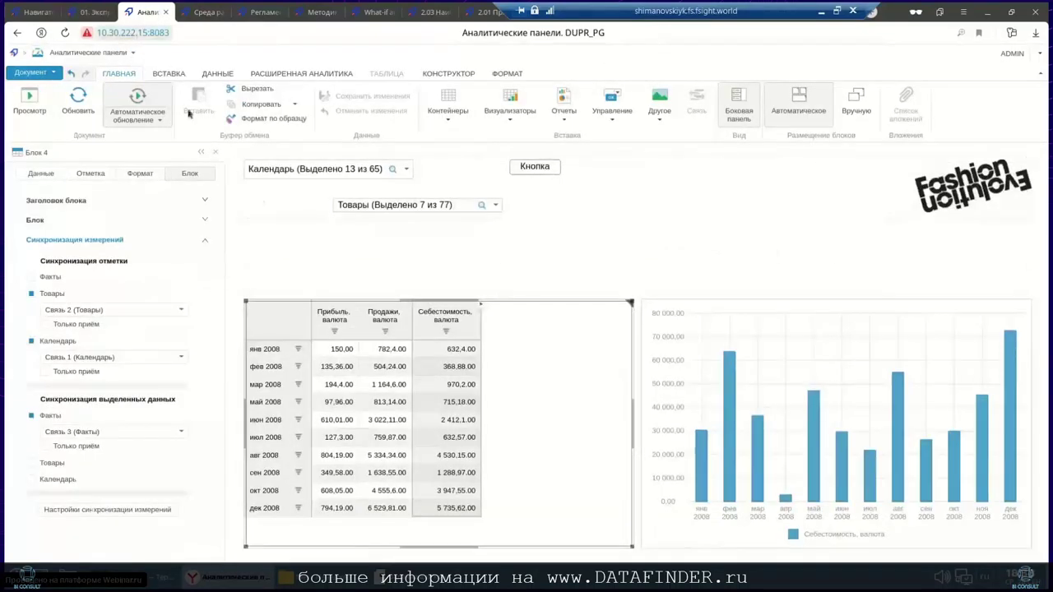
left_click(99, 13)
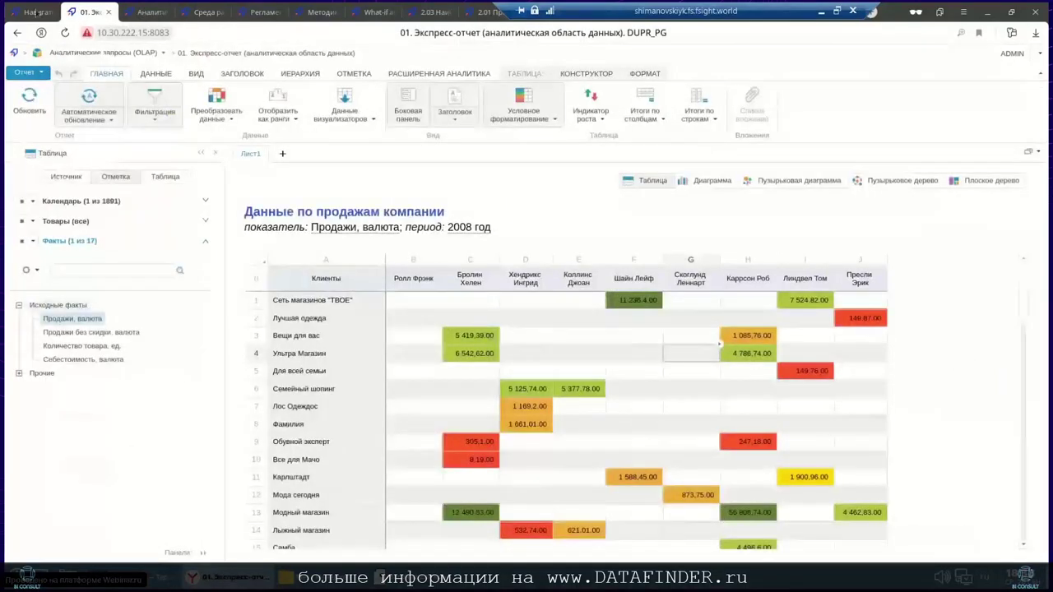
left_click(37, 11)
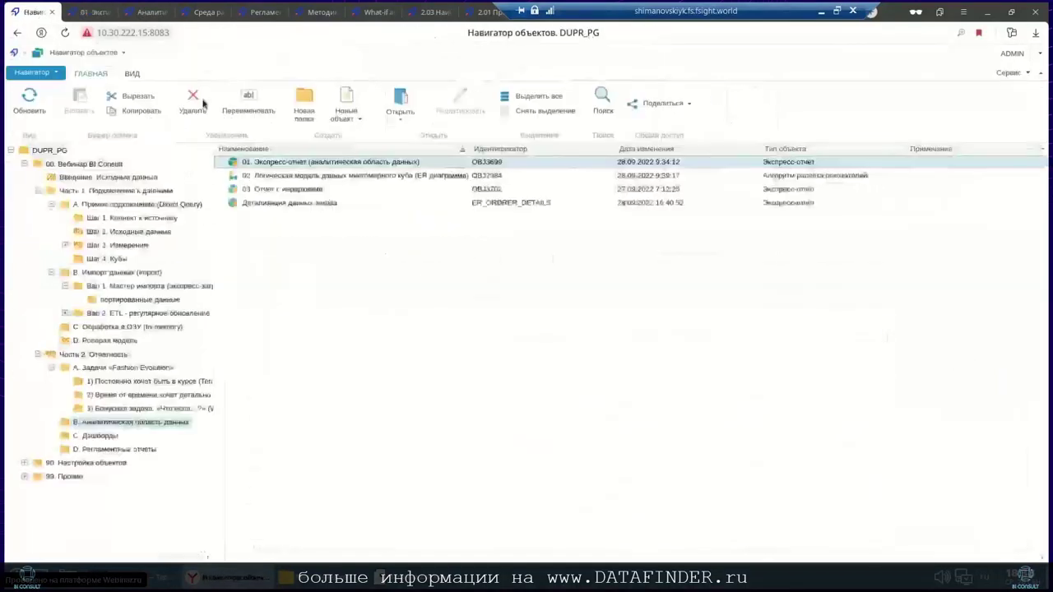
right_click(266, 179)
left_click(278, 188)
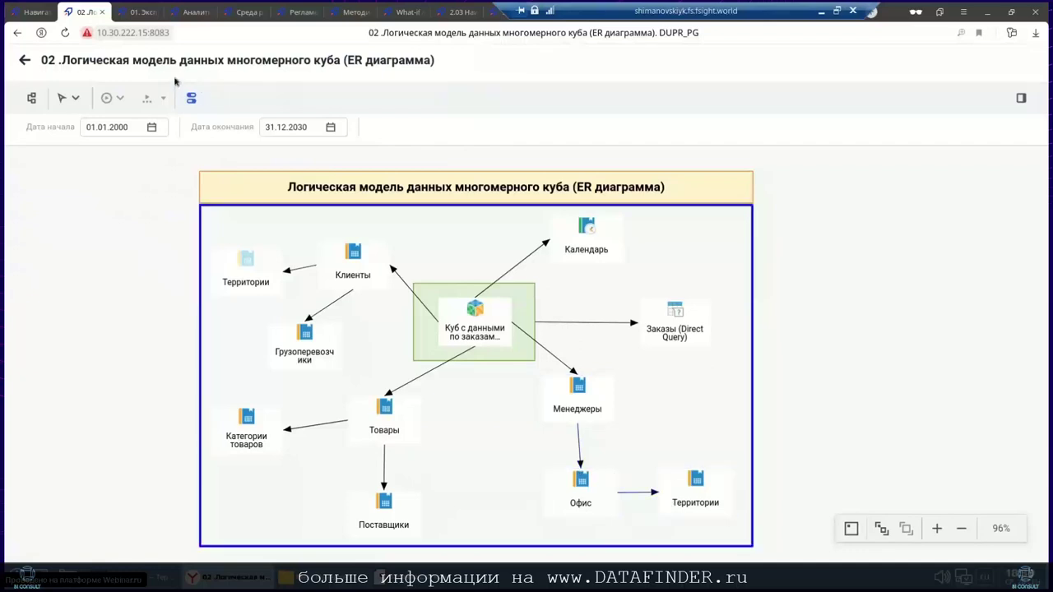
In the express report's data source structure, exclude Товары itself and enable its Категория товара attribute instead.
left_click(128, 13)
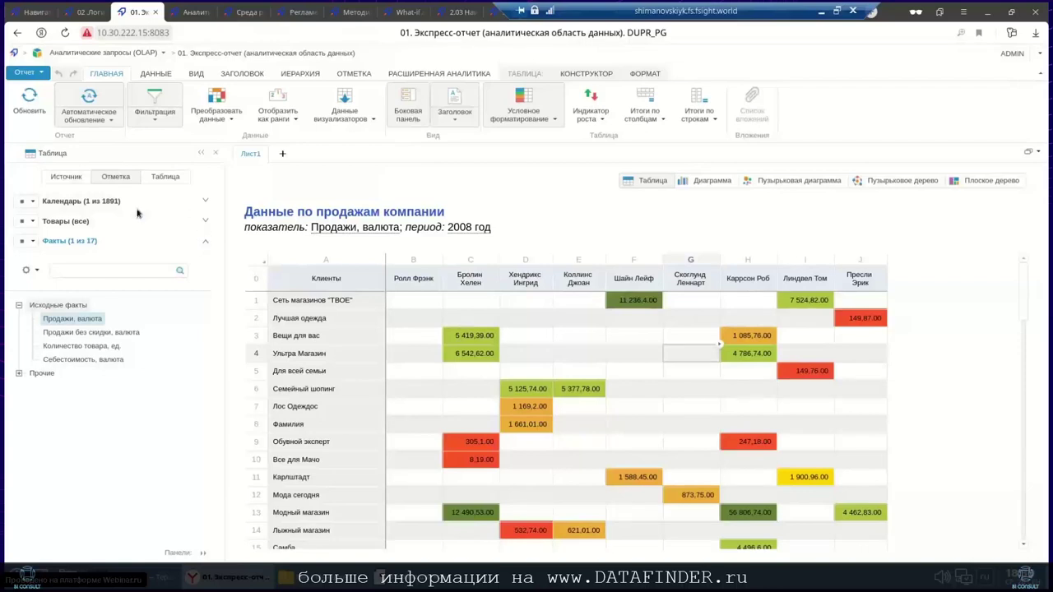
left_click(157, 74)
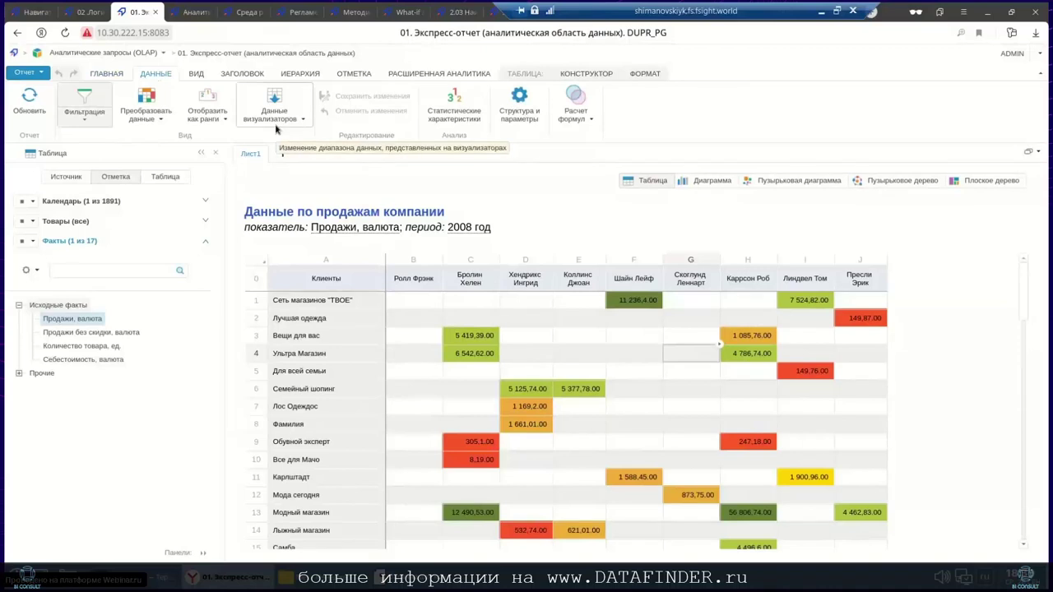
left_click(507, 117)
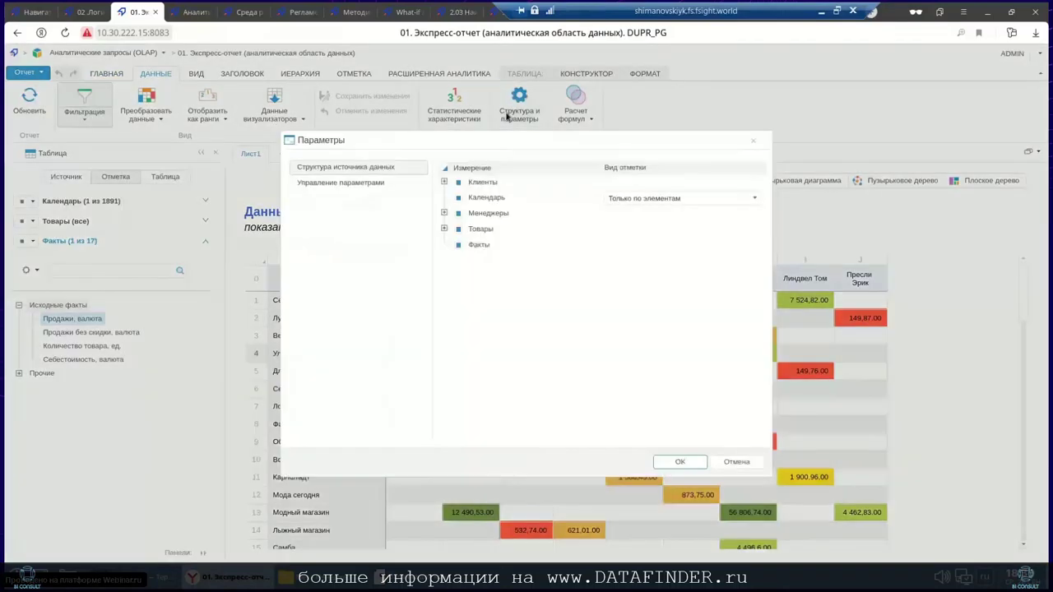
left_click(444, 213)
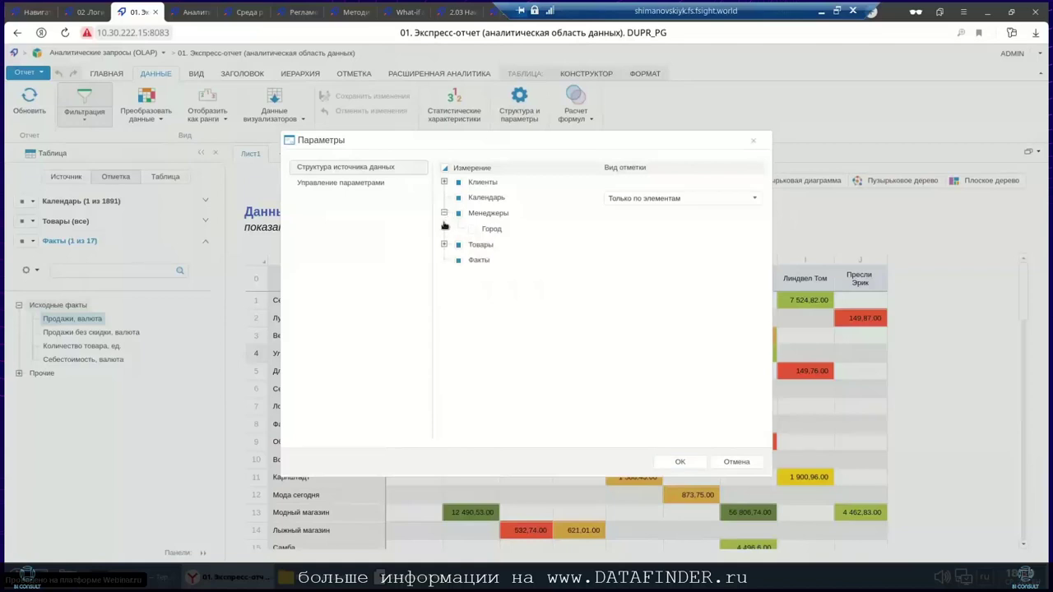
left_click(444, 213)
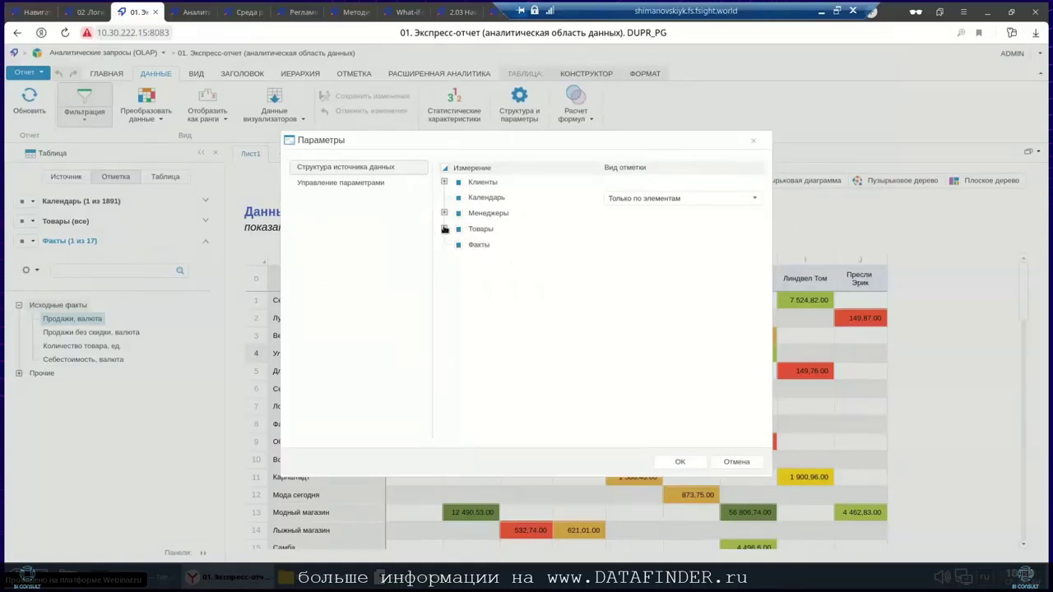
left_click(444, 229)
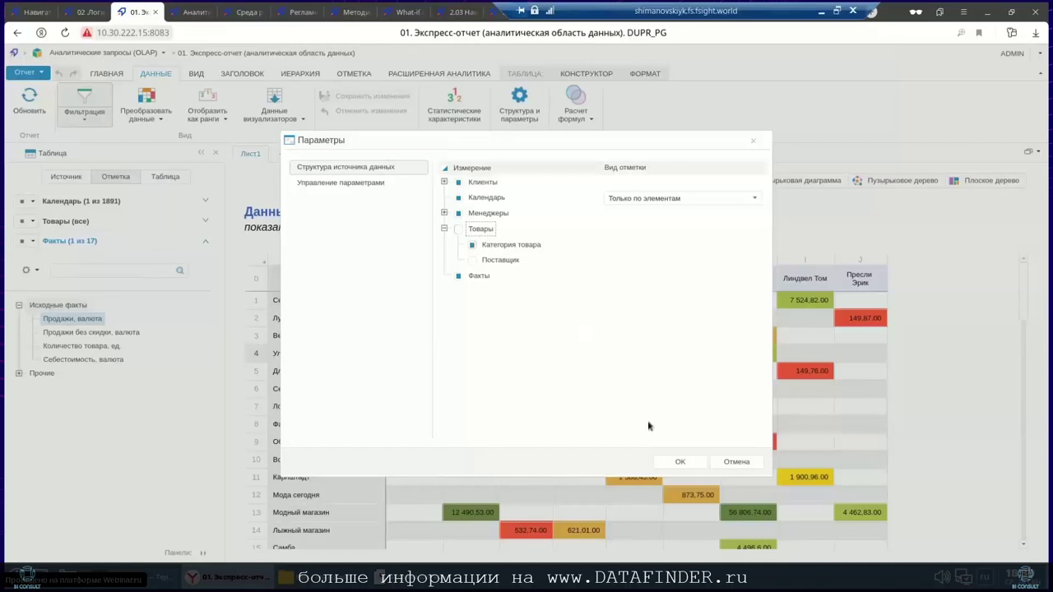
left_click(680, 461)
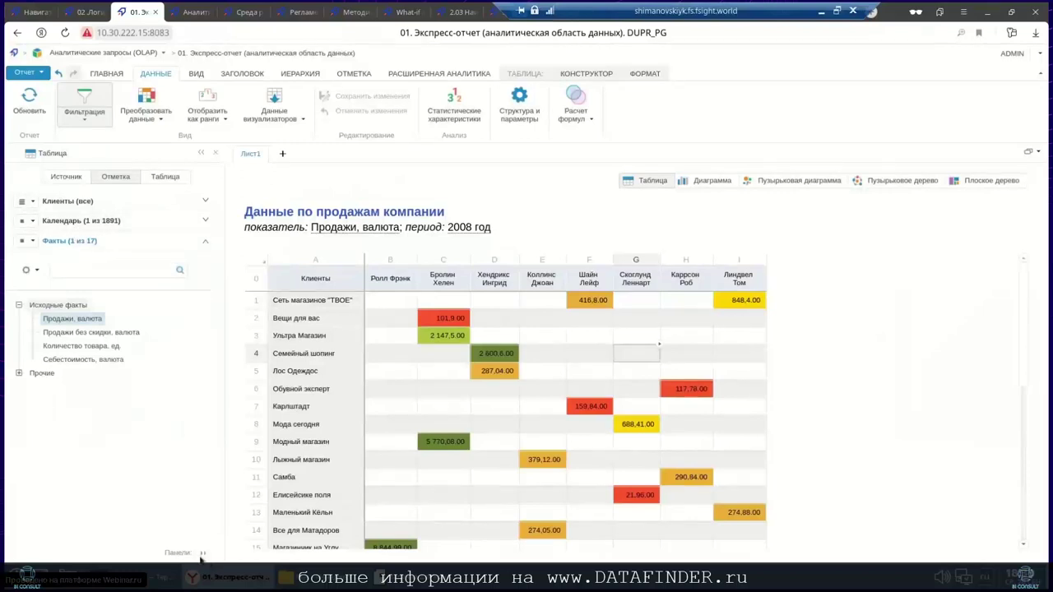
Display the Товары.Категория товара dimension and select Женская обувь, Мужская обувь and Детская одежда.
left_click(204, 555)
left_click(280, 549)
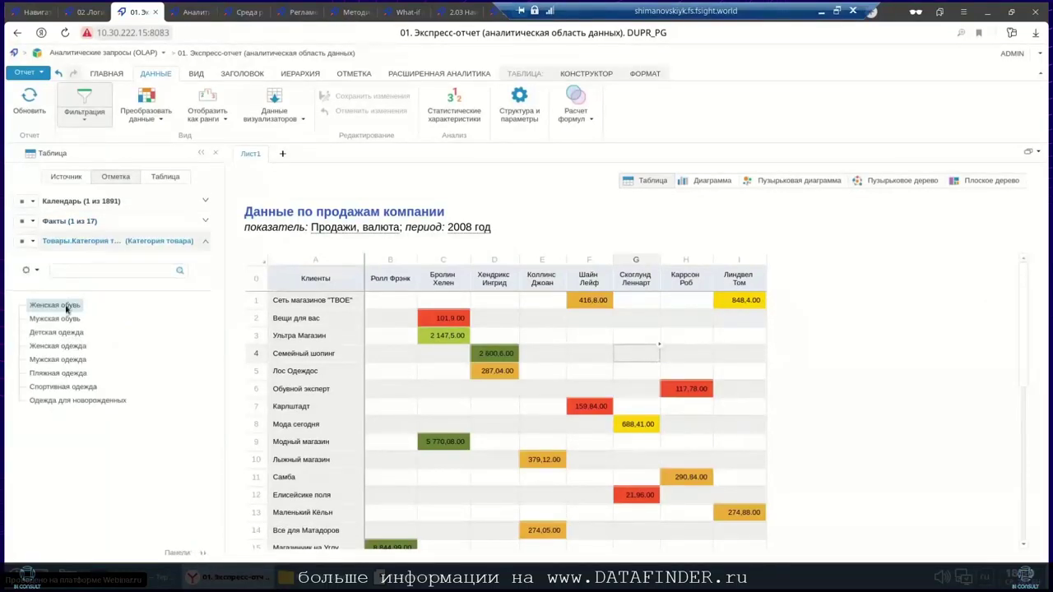
left_click(62, 306)
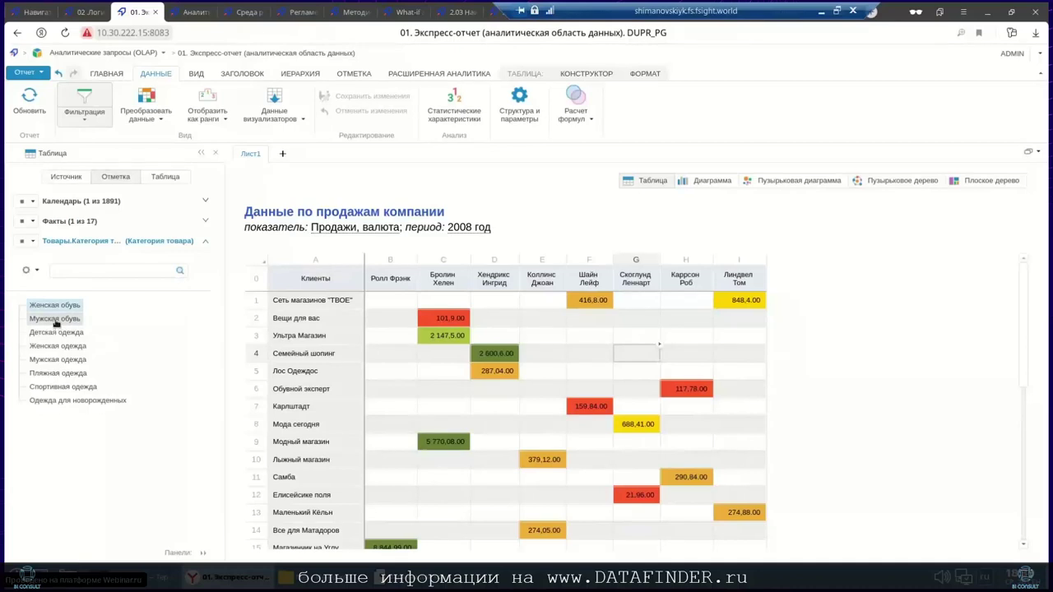
left_click(55, 320, "ctrl")
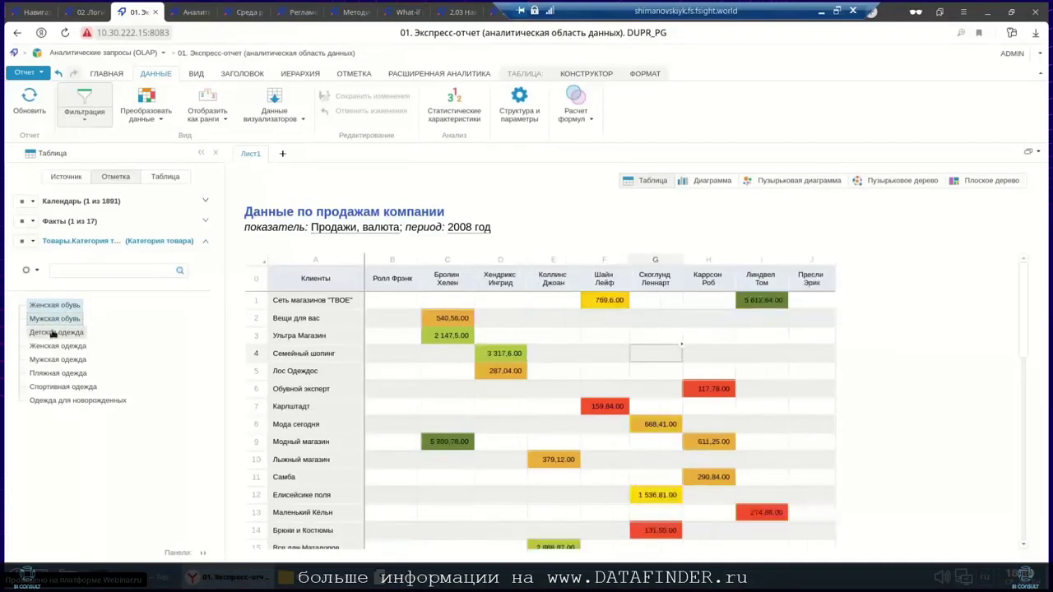
left_click(52, 333, "ctrl")
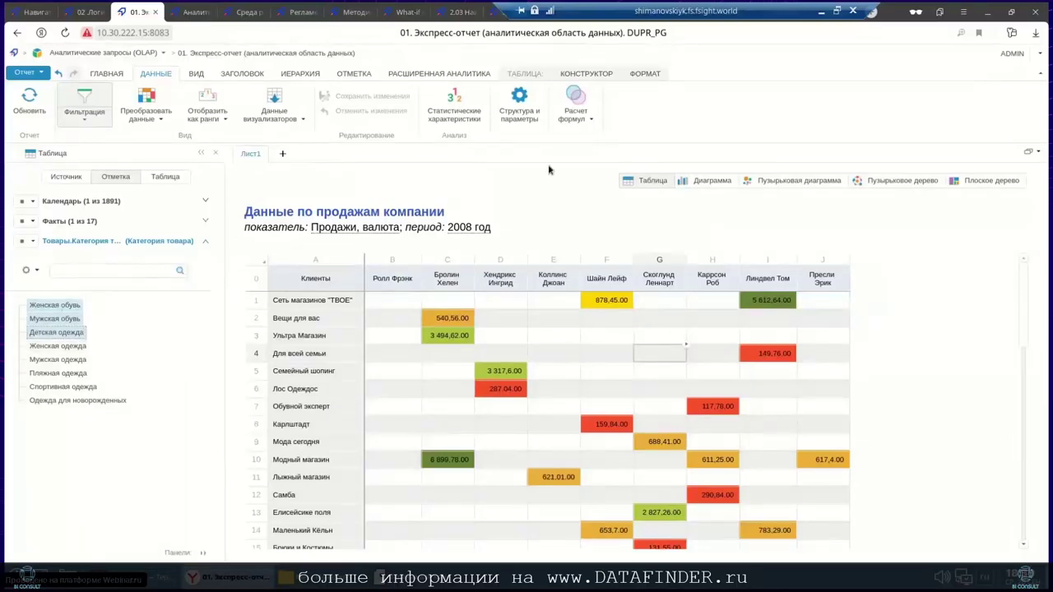
Return to the object navigator and open a fresh copy of 01. Экспресс-отчет (аналитическая область данных).
left_click(87, 11)
left_click(36, 14)
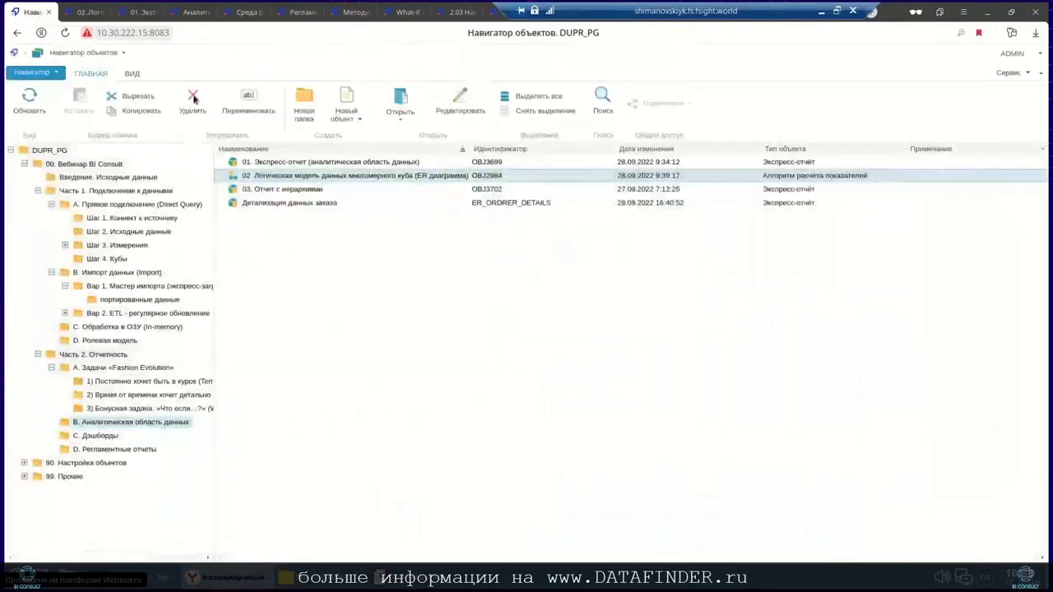
left_click(269, 168)
right_click(271, 168)
left_click(279, 174)
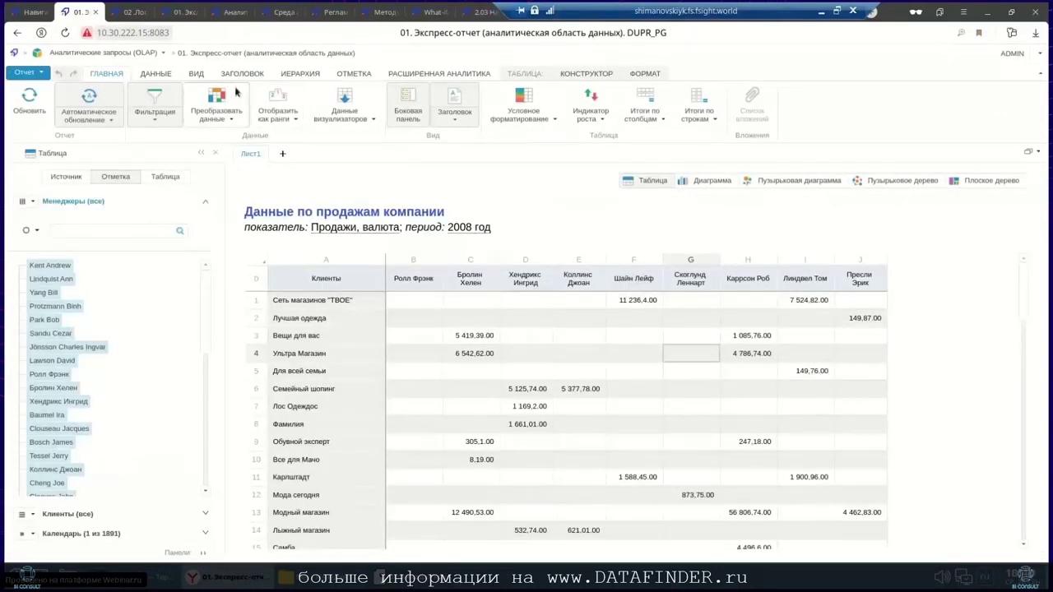
Place the Товары dimension in the rows of the express report's table.
left_click(300, 74)
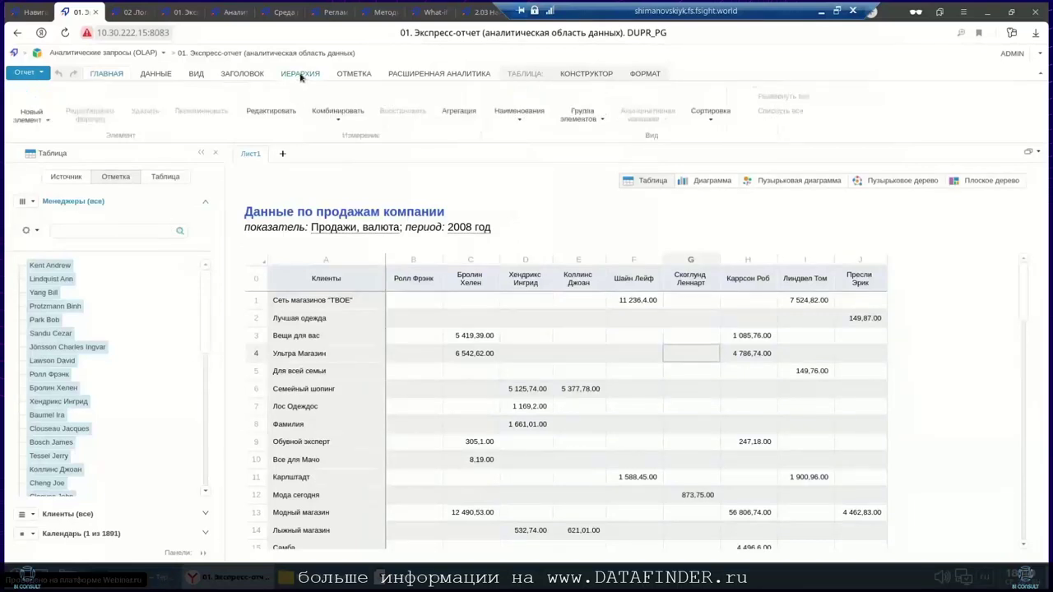
left_click(337, 119)
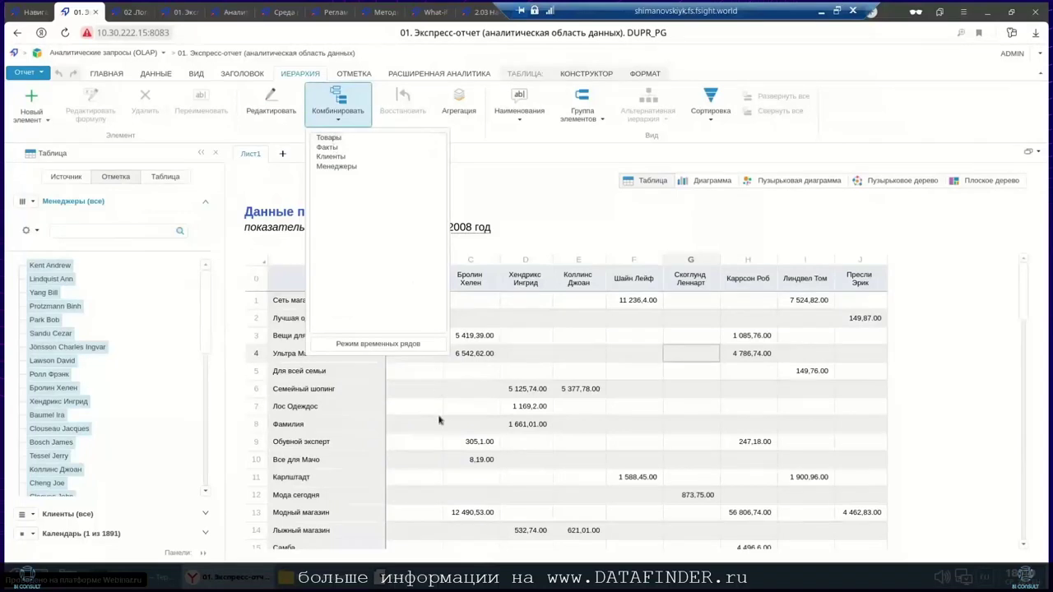
left_click_drag(438, 418, 436, 401)
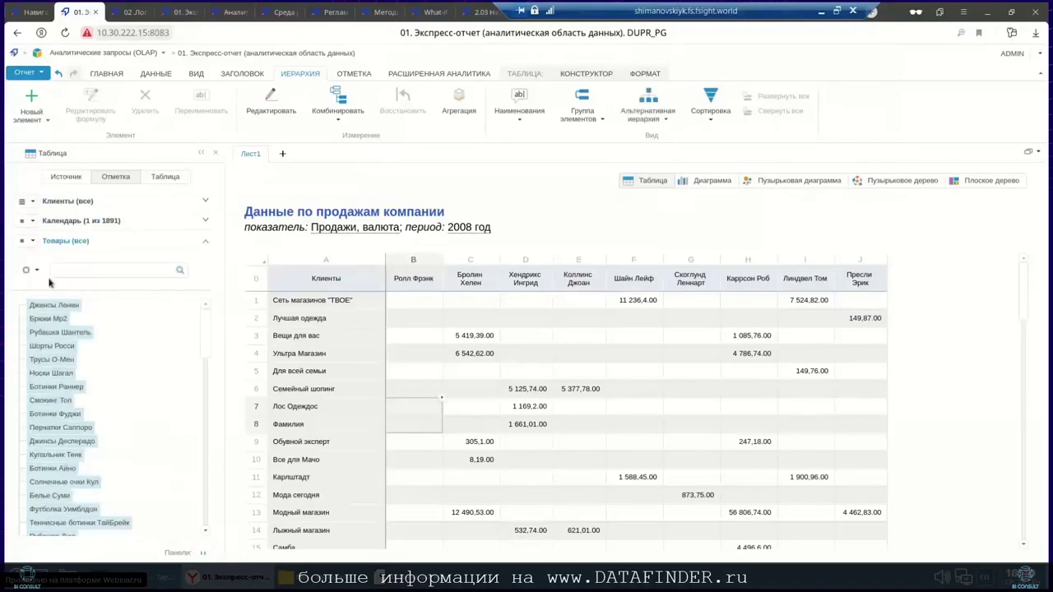
left_click(33, 241)
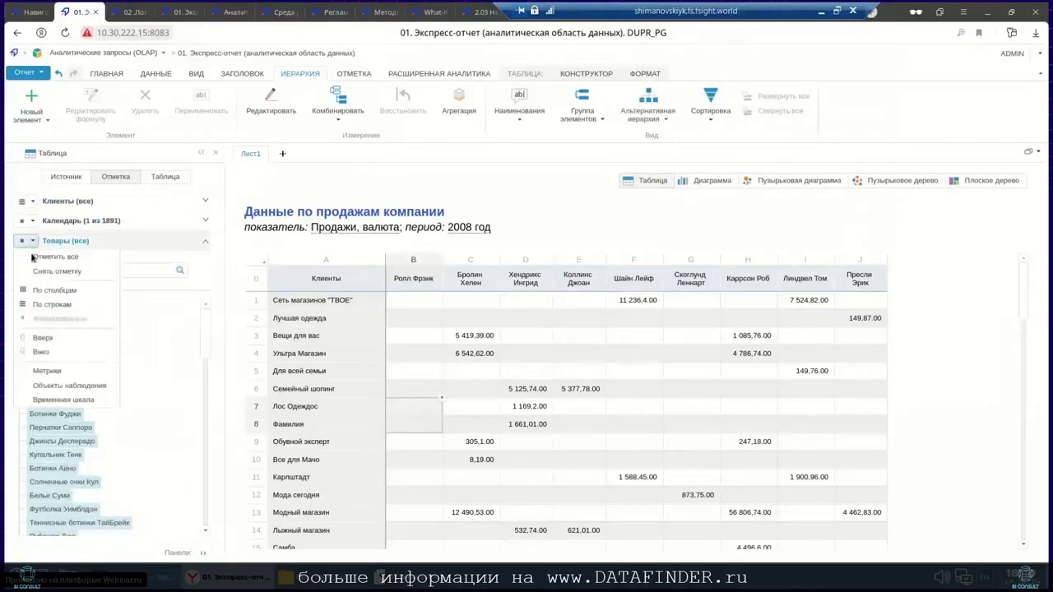
left_click(36, 304)
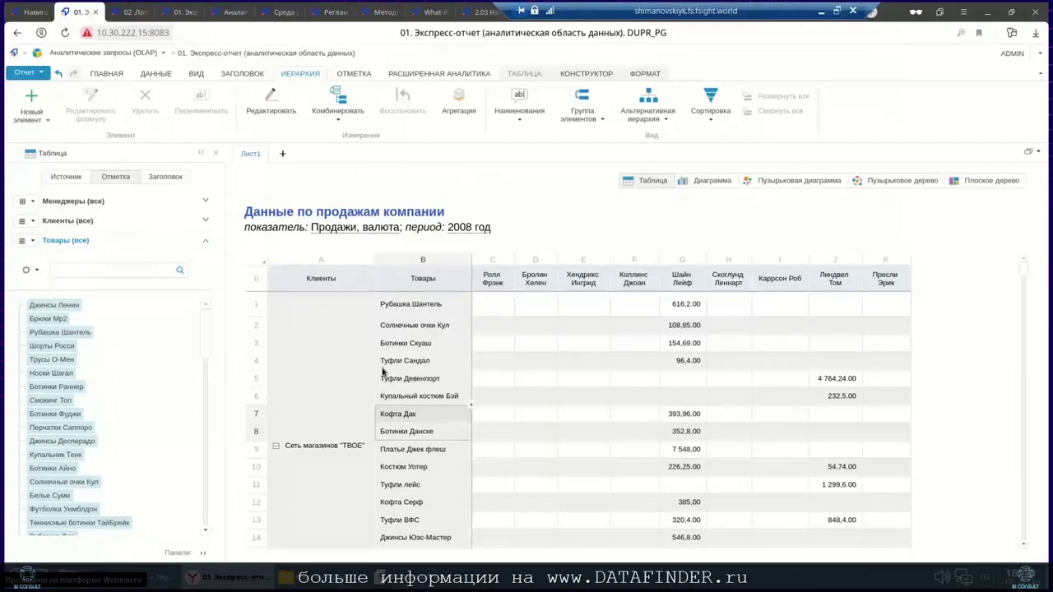
Combine the Товары and Клиенты dimensions into one hierarchy, accepting that the map becomes unavailable.
left_click(339, 123)
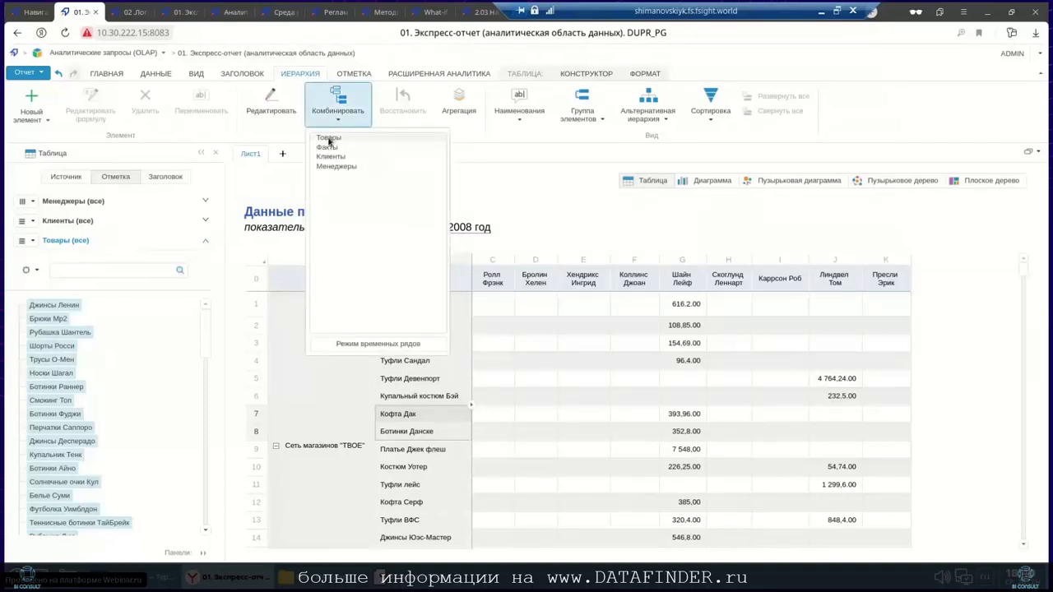
left_click(329, 139)
left_click(329, 157, "ctrl")
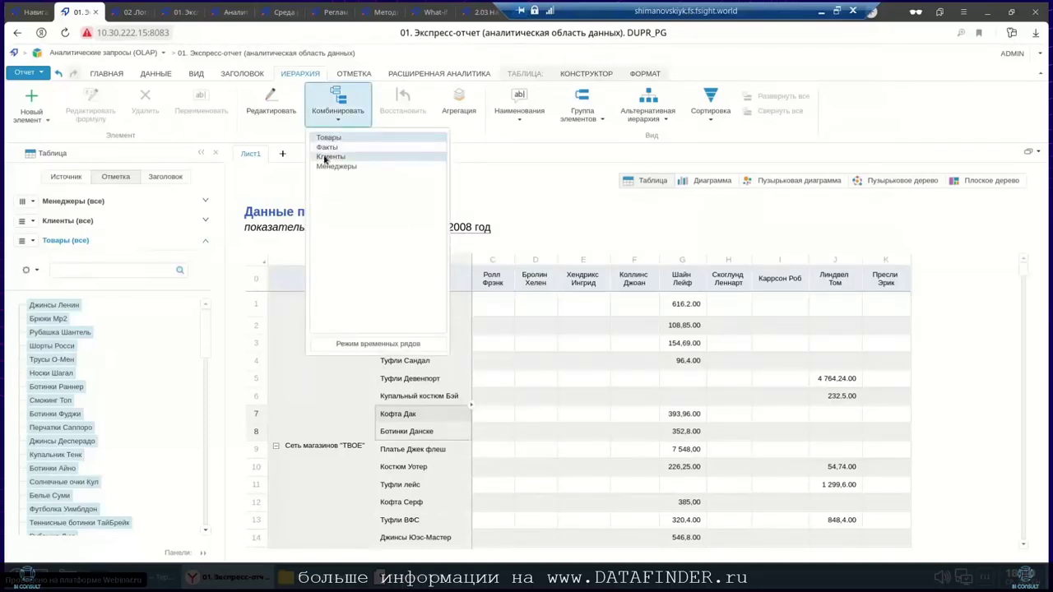
left_click(506, 201)
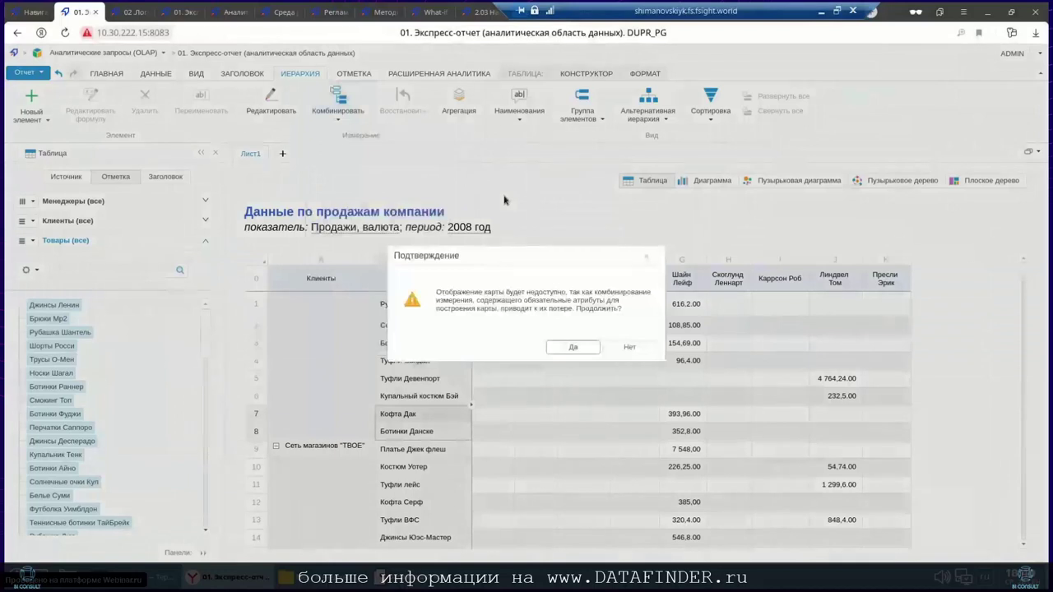
left_click(573, 348)
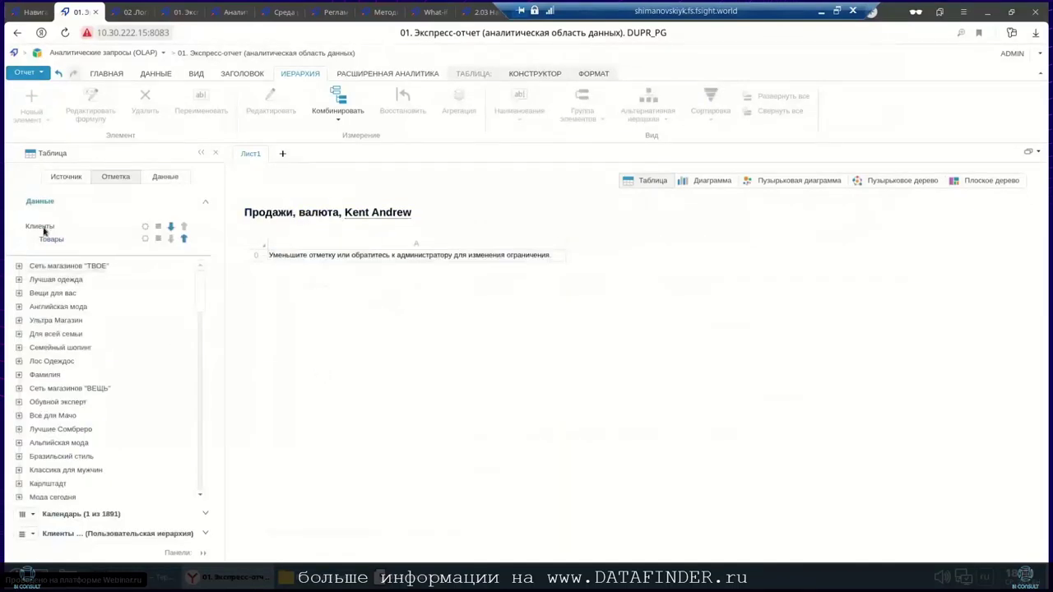
Expand Сеть магазинов "ТВОЕ" in the combined hierarchy and move the Товары level above Клиенты.
left_click(18, 265)
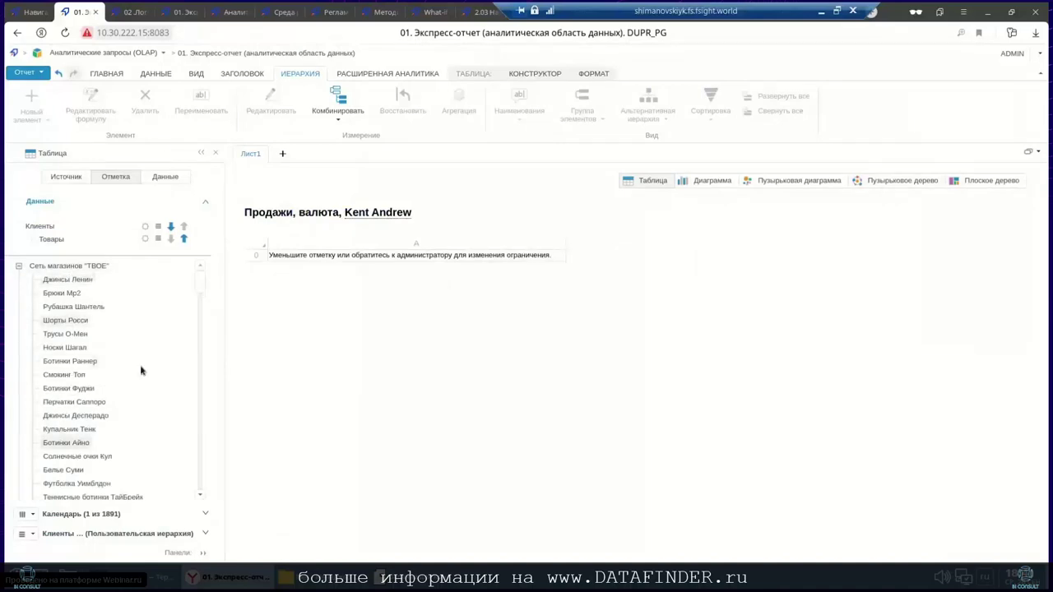
right_click(145, 361)
mouse_move(174, 379)
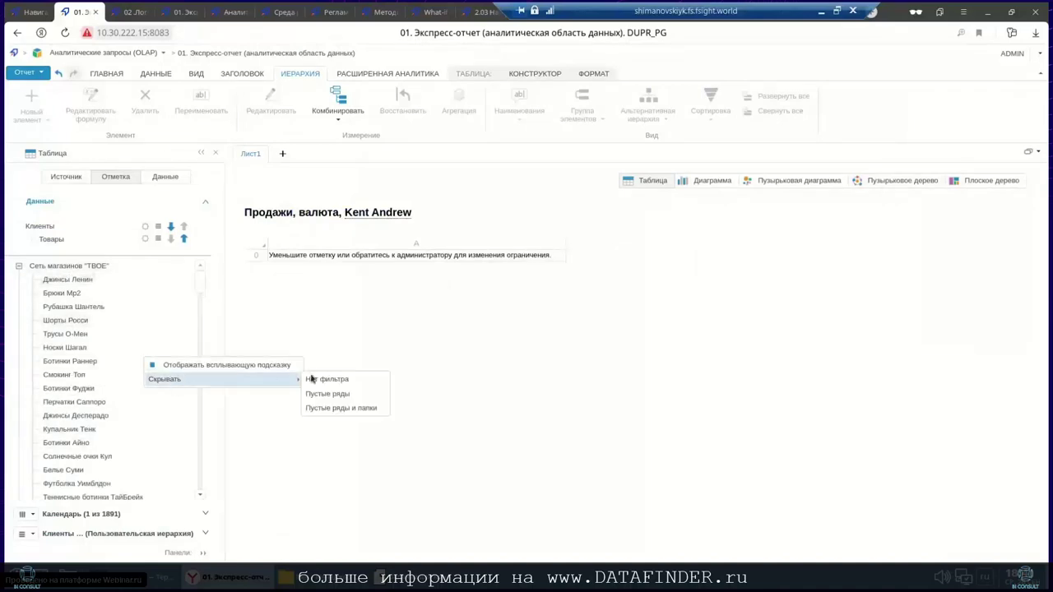
left_click(317, 315)
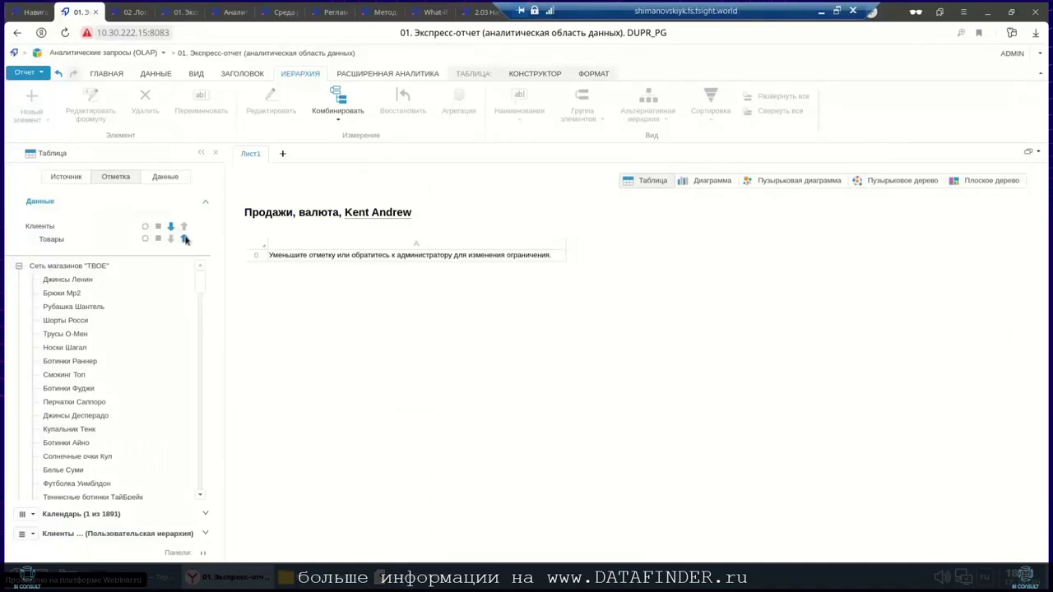
left_click(185, 239)
left_click_drag(29, 226, 50, 239)
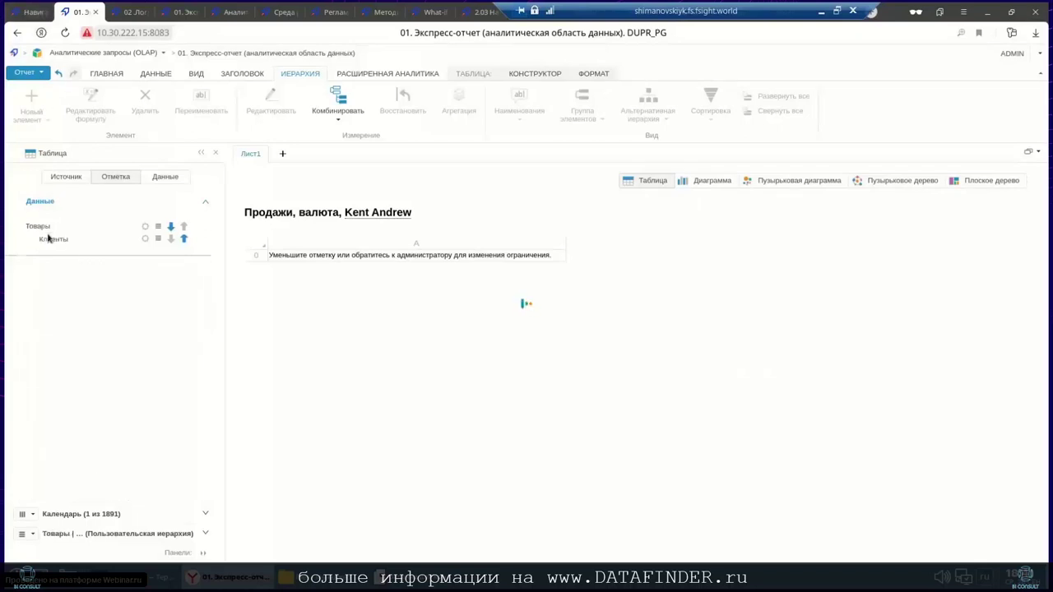
Return to the object navigator and open 03. Отчет с иерархиями.
left_click(31, 13)
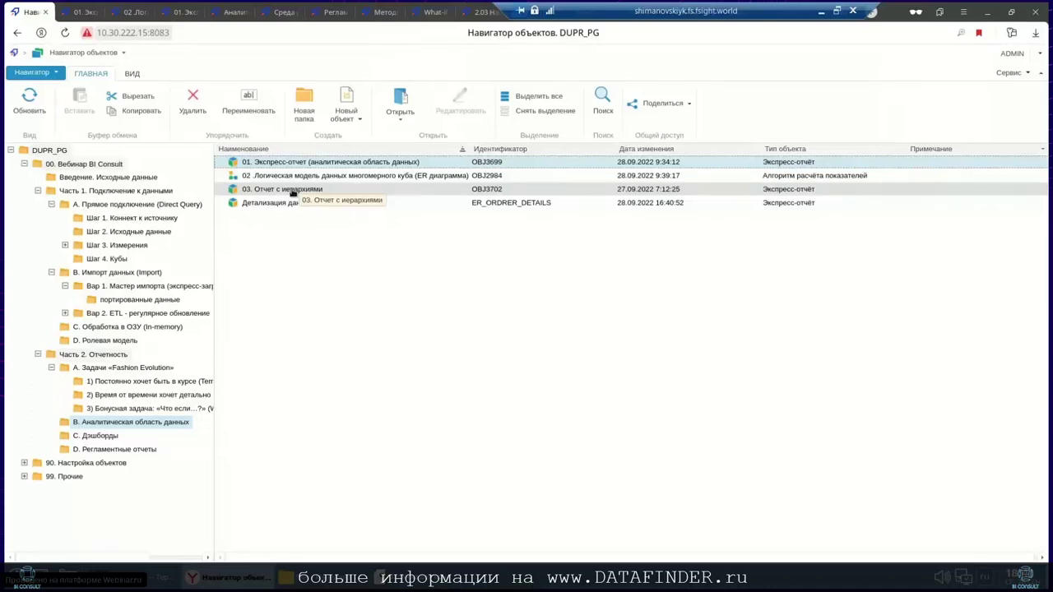
right_click(292, 192)
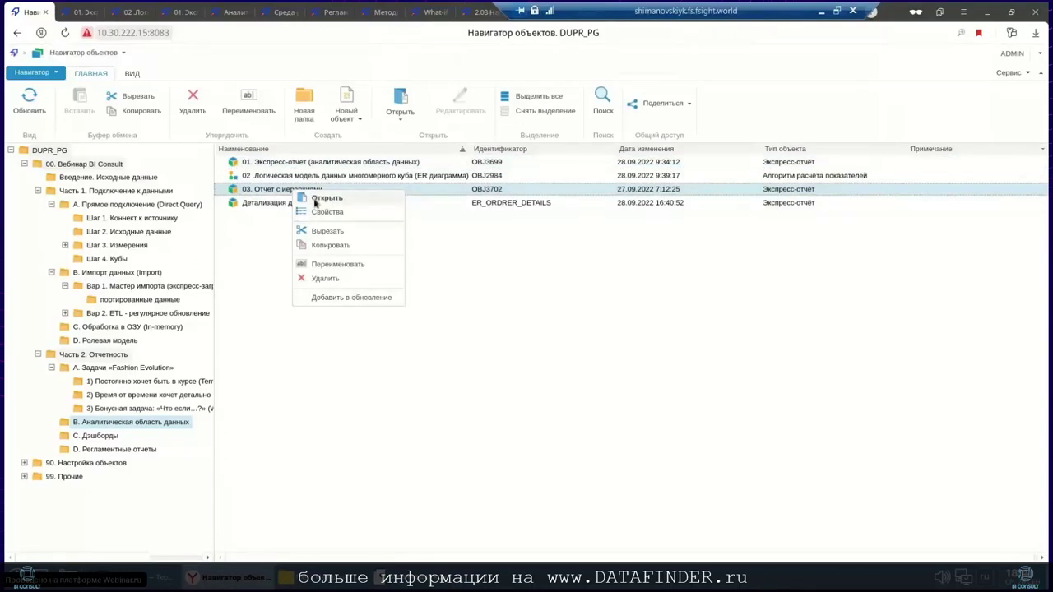
left_click(317, 200)
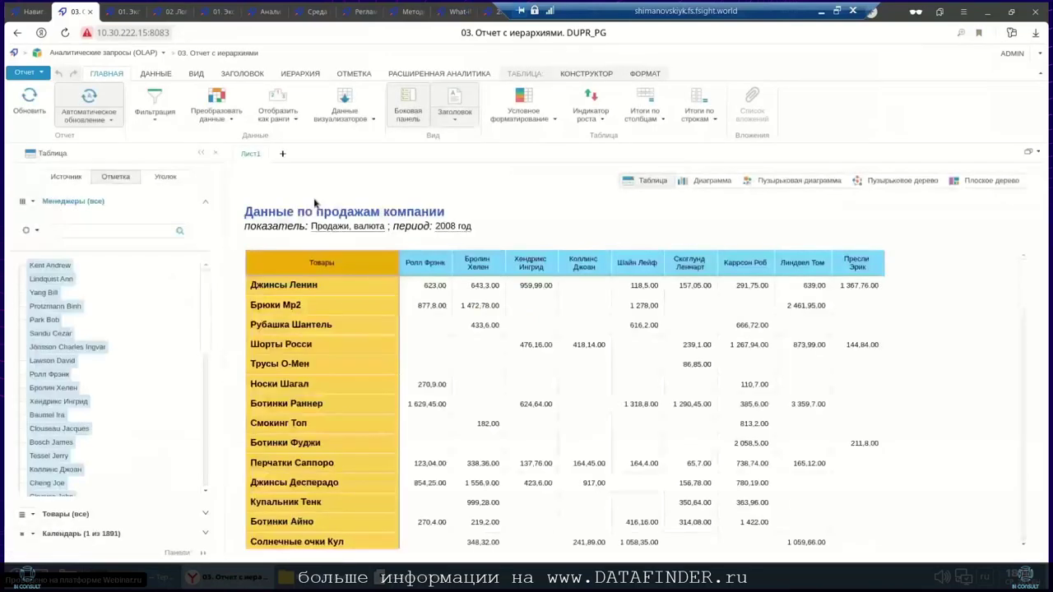
Apply the alternative hierarchy Товары по категориям to the Товары dimension and expand Детская одежда.
left_click(108, 516)
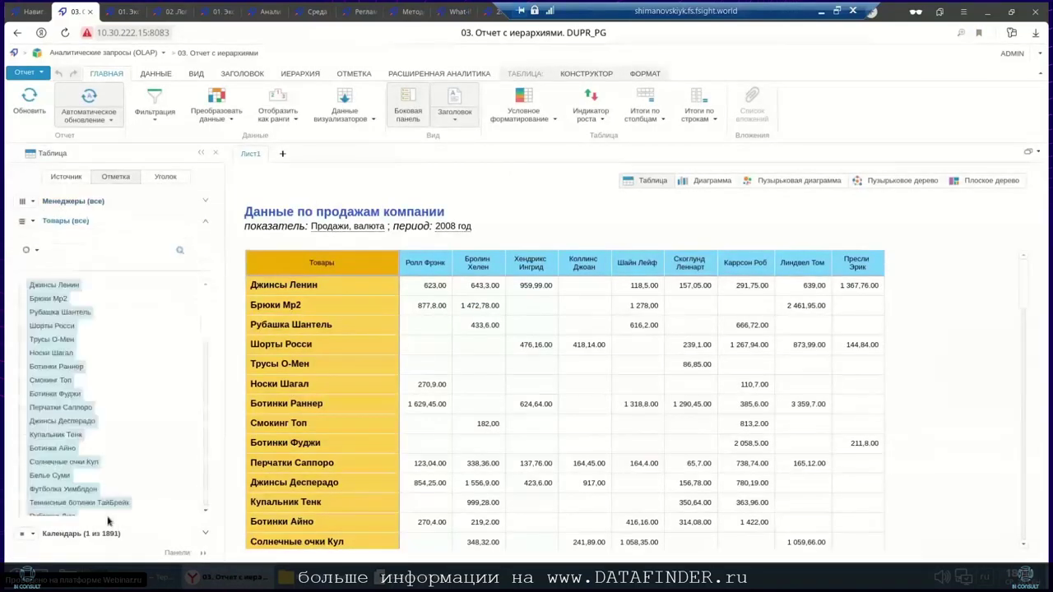
right_click(124, 365)
mouse_move(179, 305)
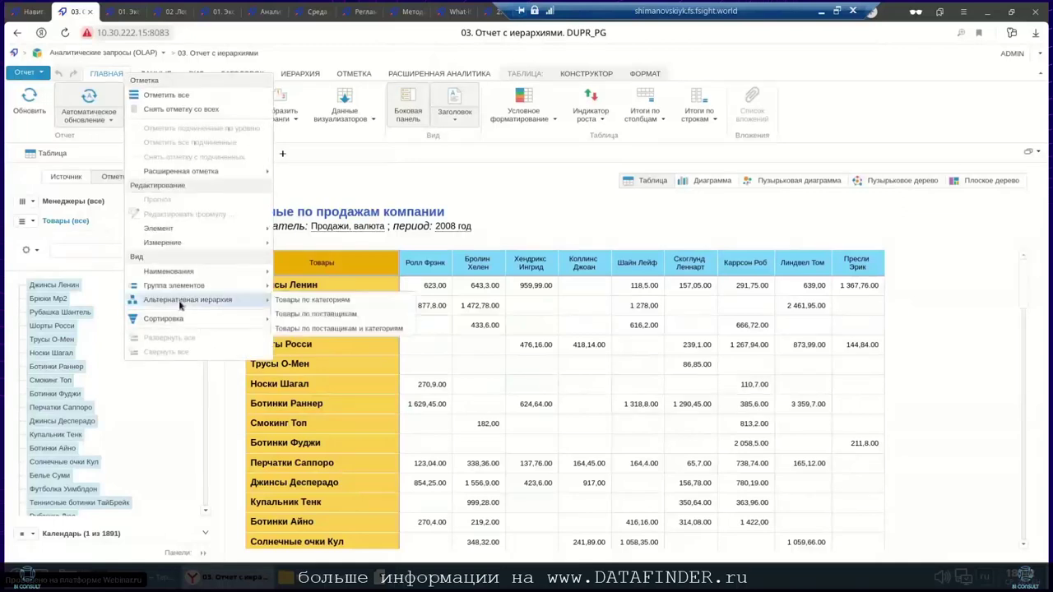
left_click(310, 301)
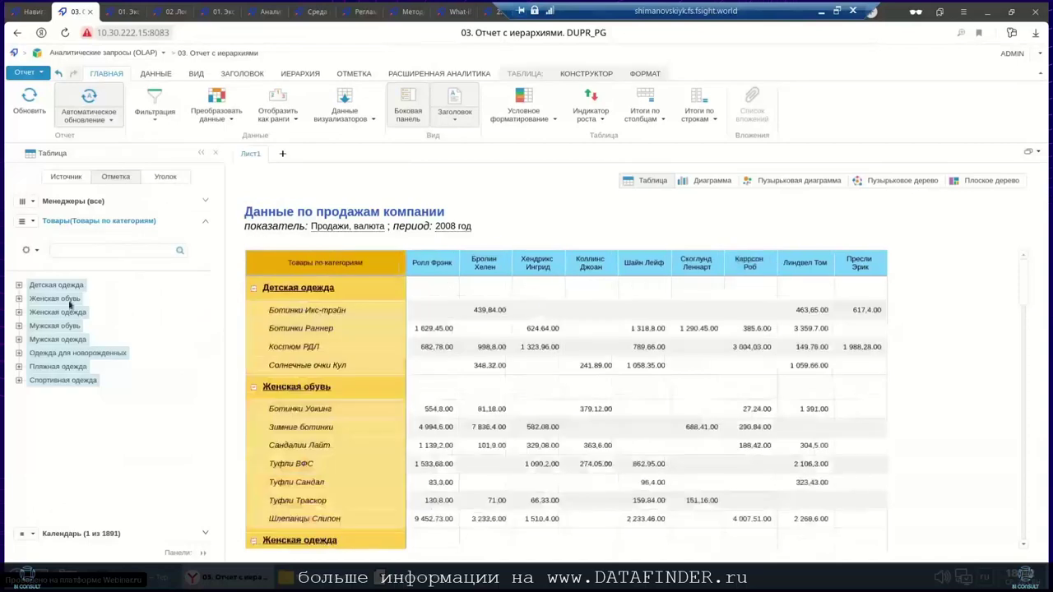
left_click(18, 286)
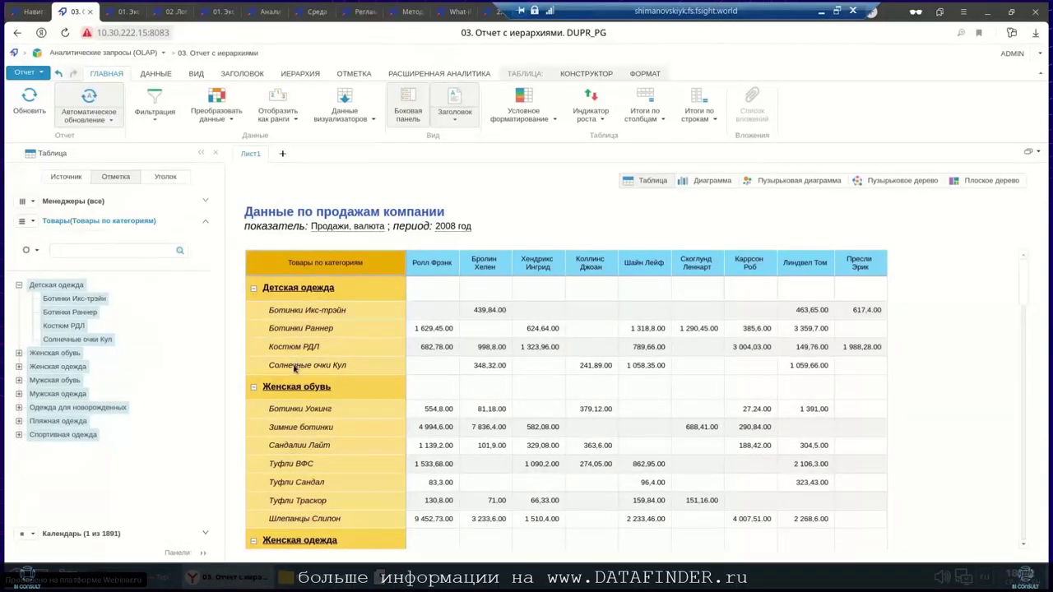
right_click(154, 330)
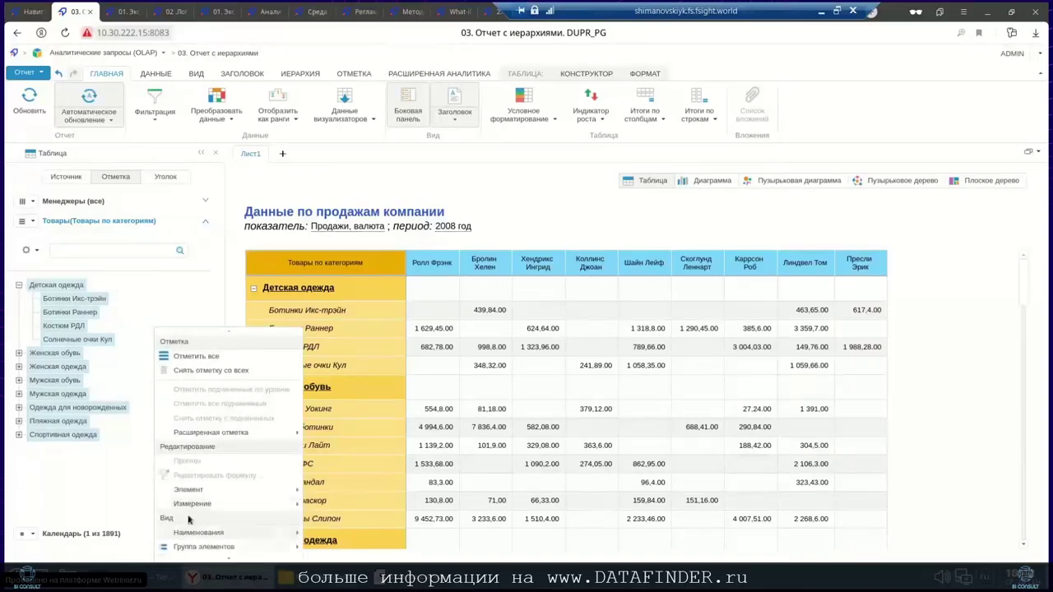
right_click(83, 501)
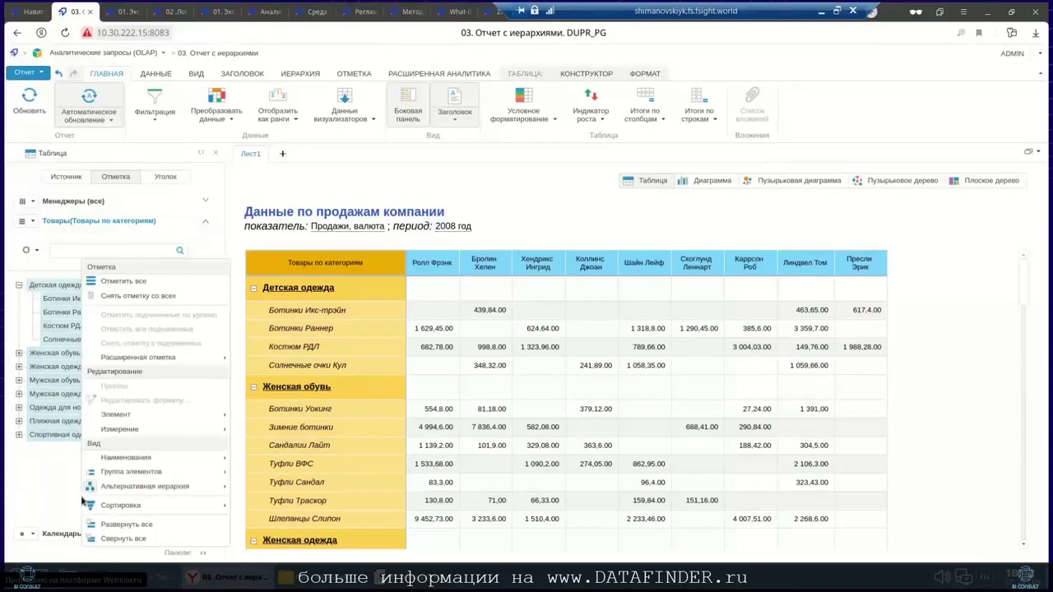
mouse_move(187, 492)
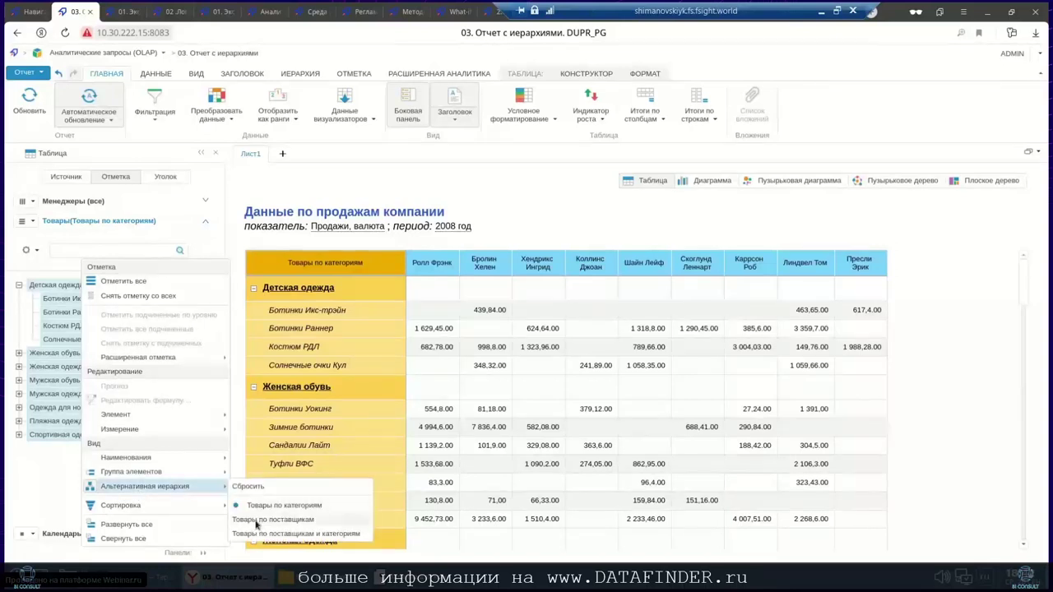
left_click(473, 408)
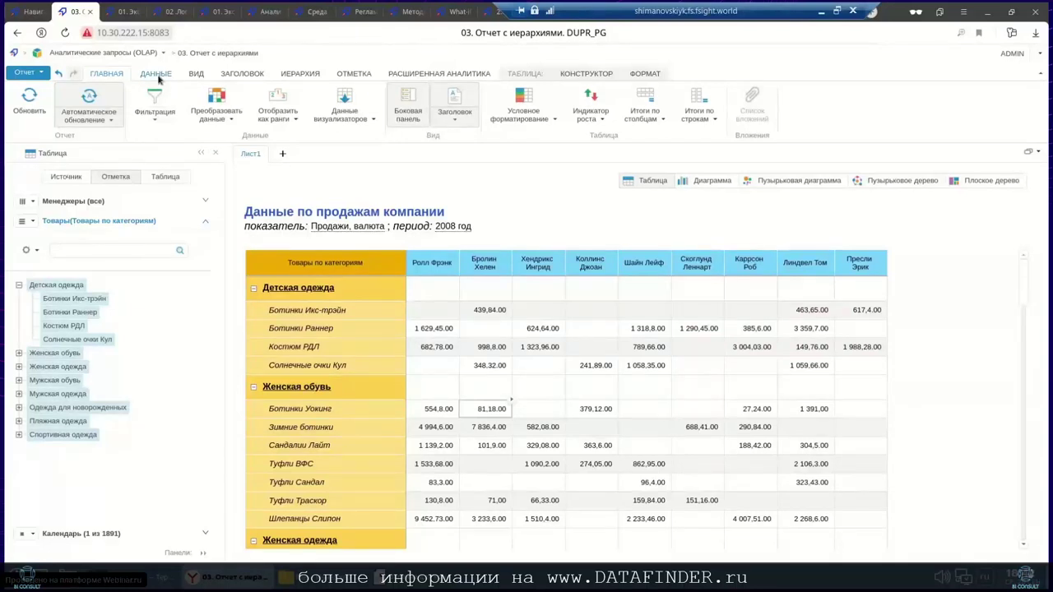
Try to aggregate Исходные факты in the alternative hierarchy Товары по категориям with the method Сумма on all levels.
left_click(305, 75)
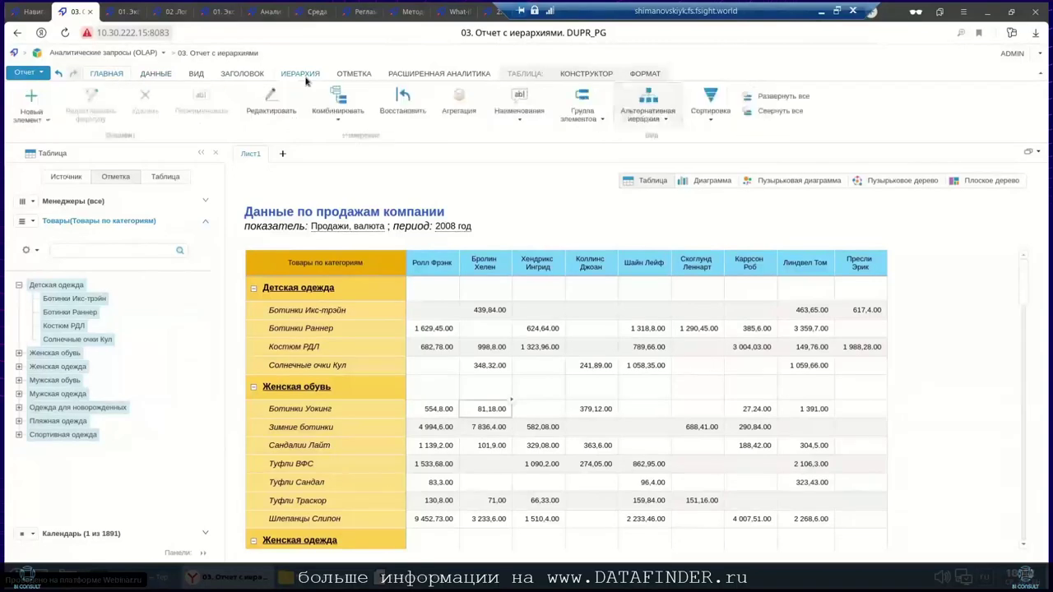
left_click(459, 103)
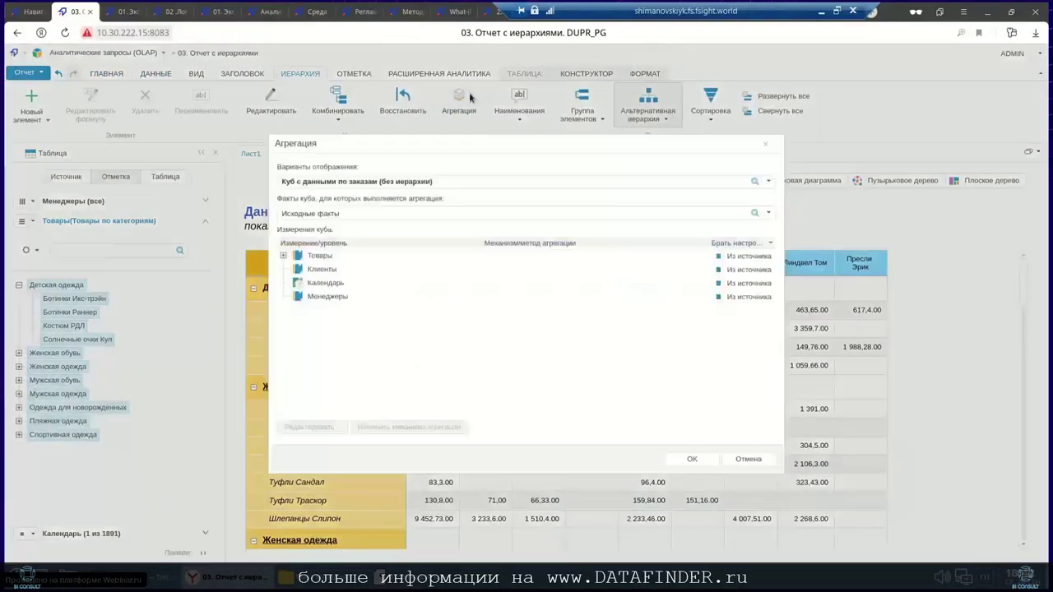
left_click(283, 256)
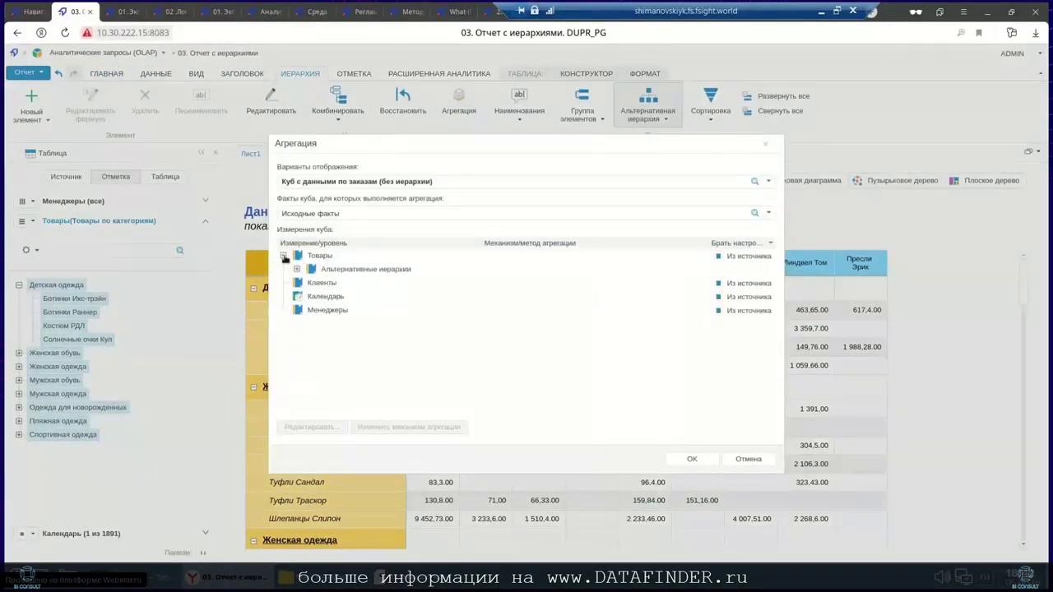
left_click(296, 269)
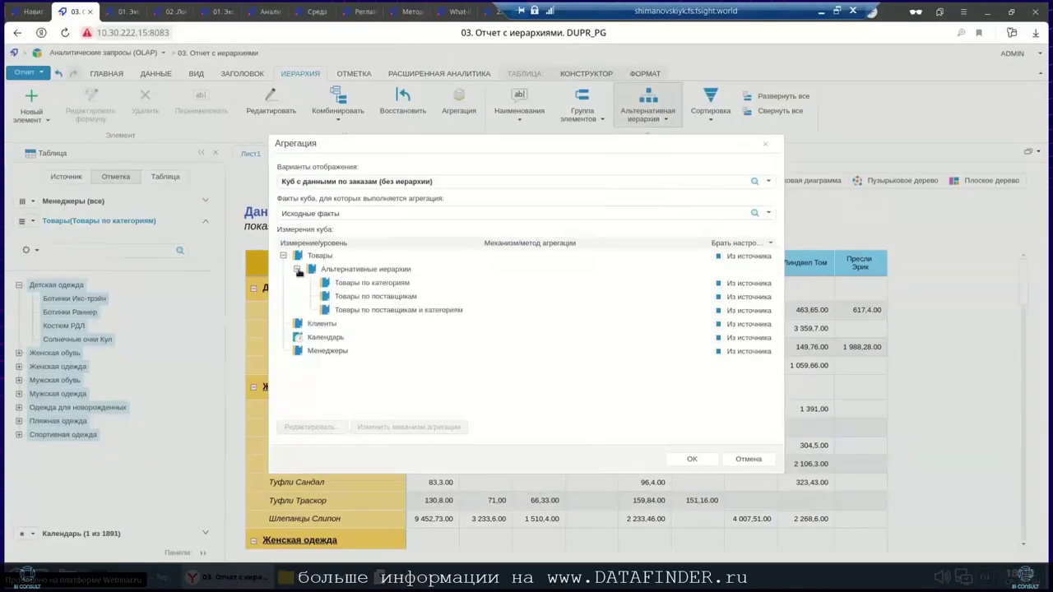
left_click(352, 285)
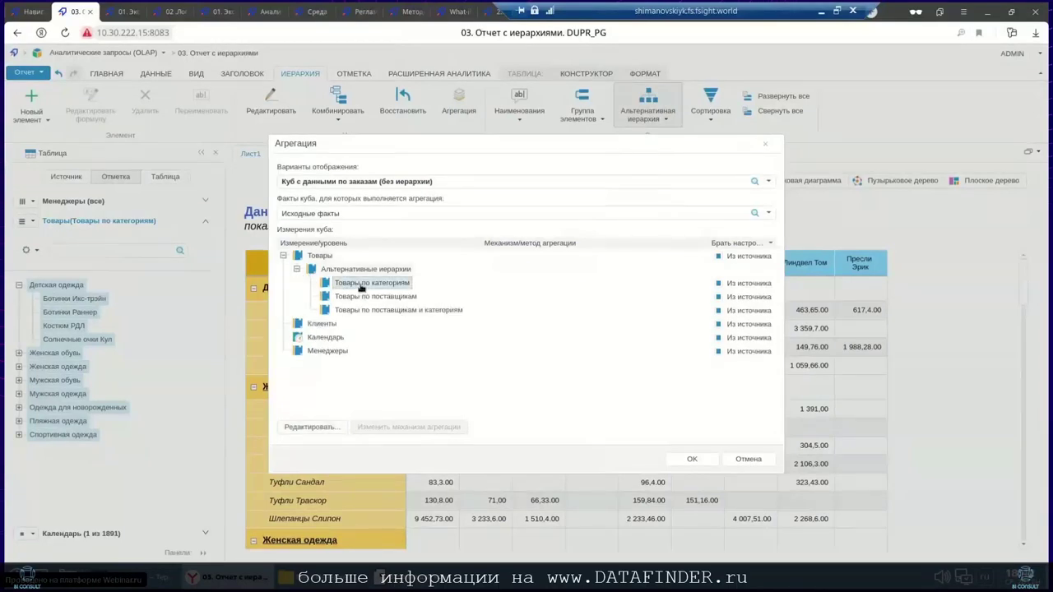
left_click(316, 427)
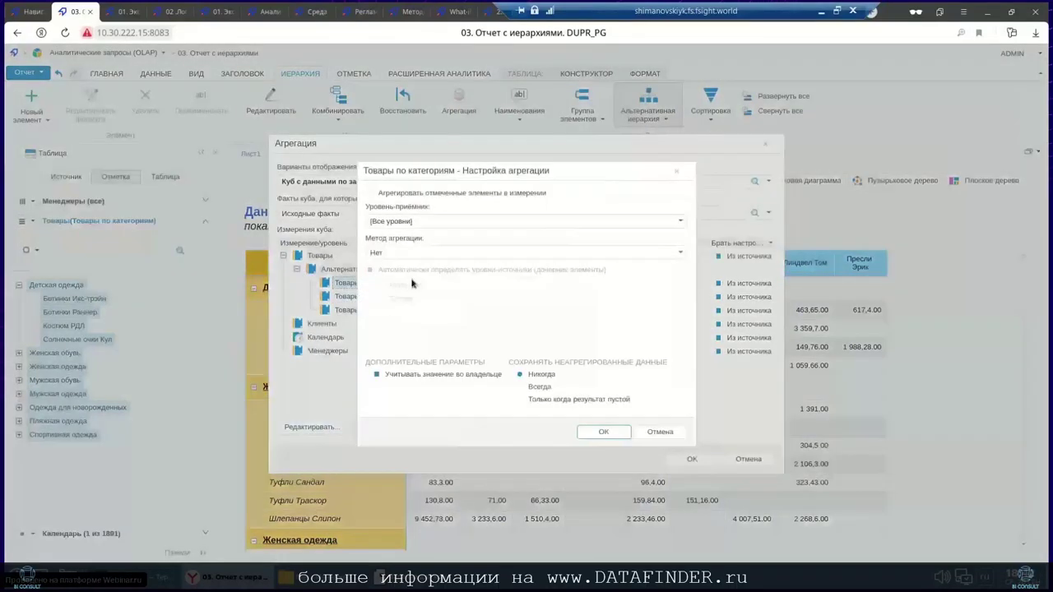
left_click(401, 222)
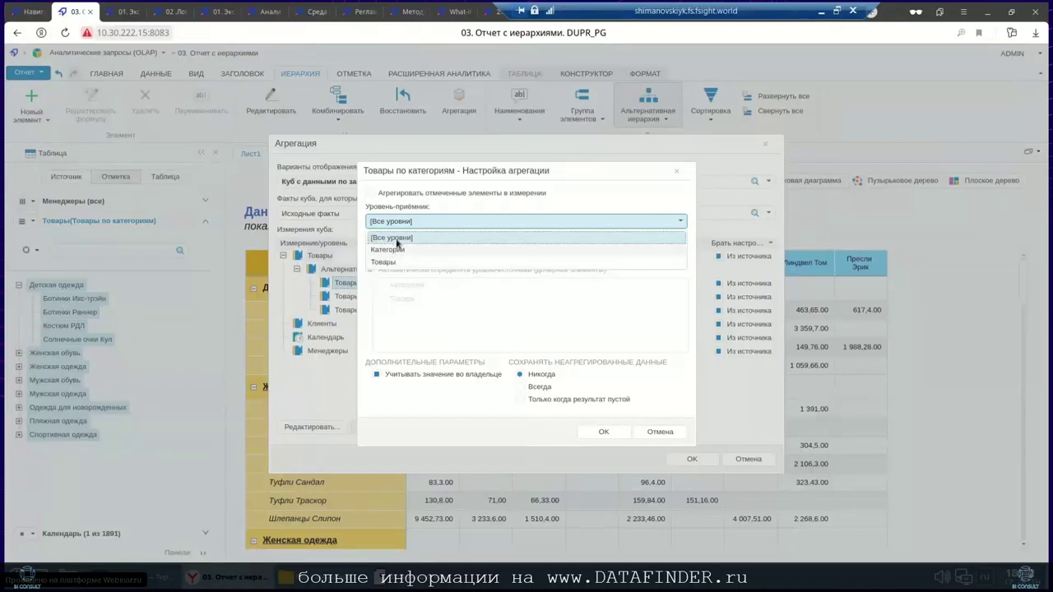
left_click(393, 238)
left_click(394, 252)
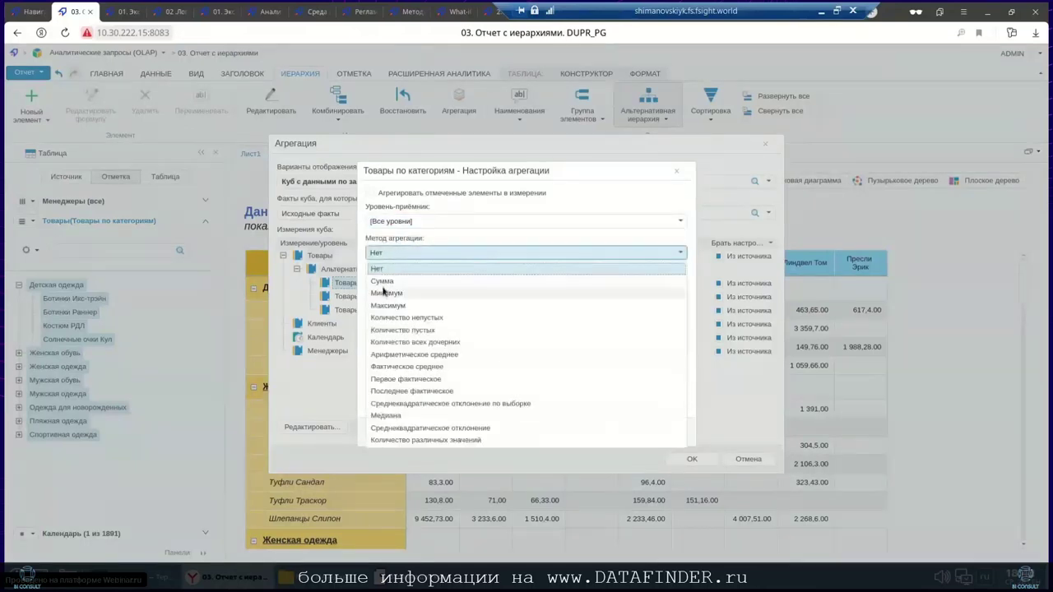
left_click(384, 280)
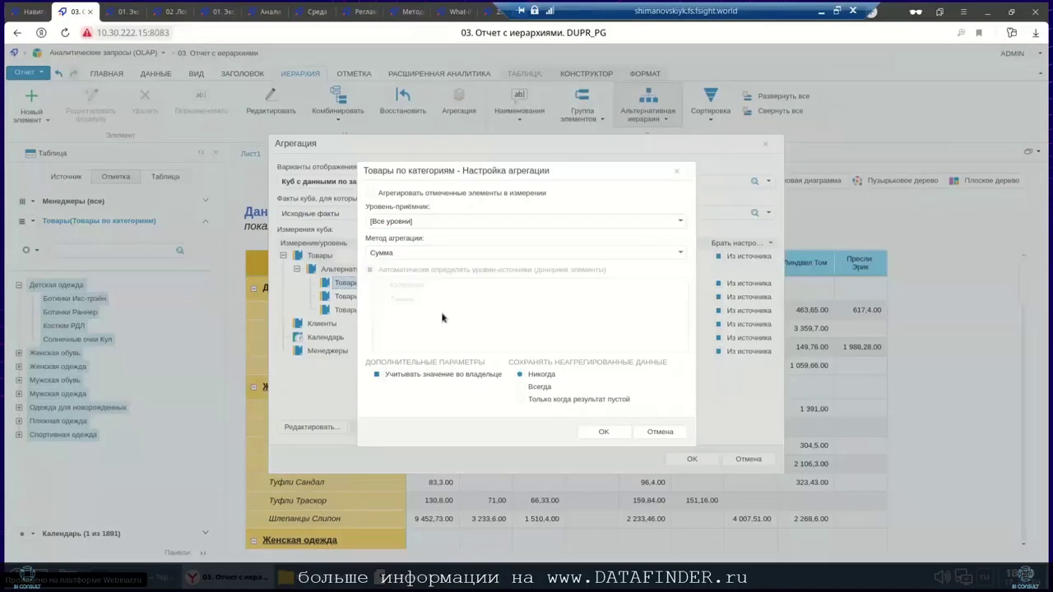
left_click(604, 431)
left_click(693, 459)
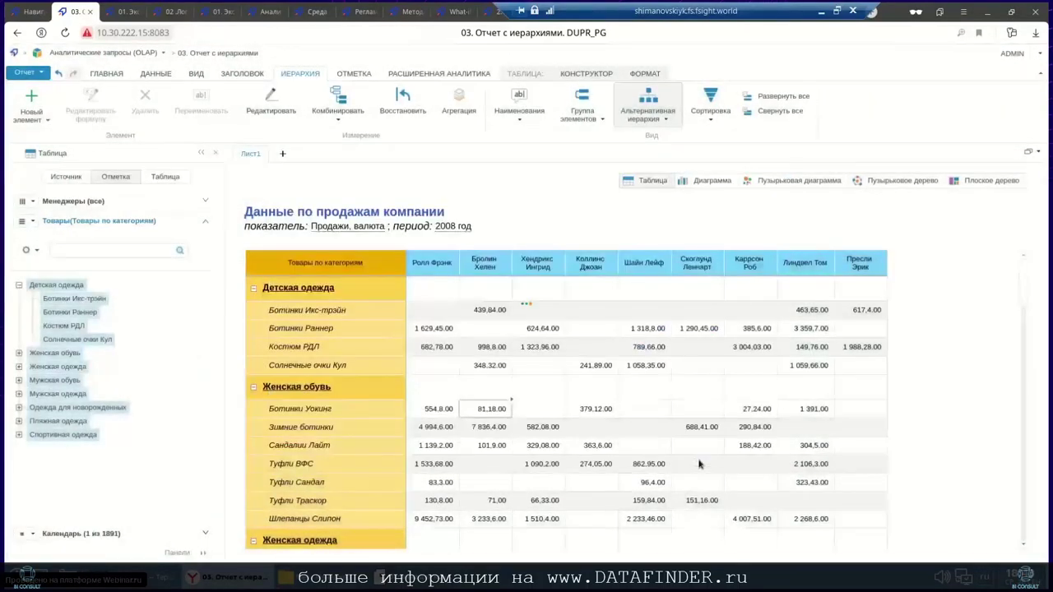
Reopen the aggregation settings and choose Продажи, валюта from Исходные факты as the fact to aggregate.
left_click(458, 102)
left_click(386, 214)
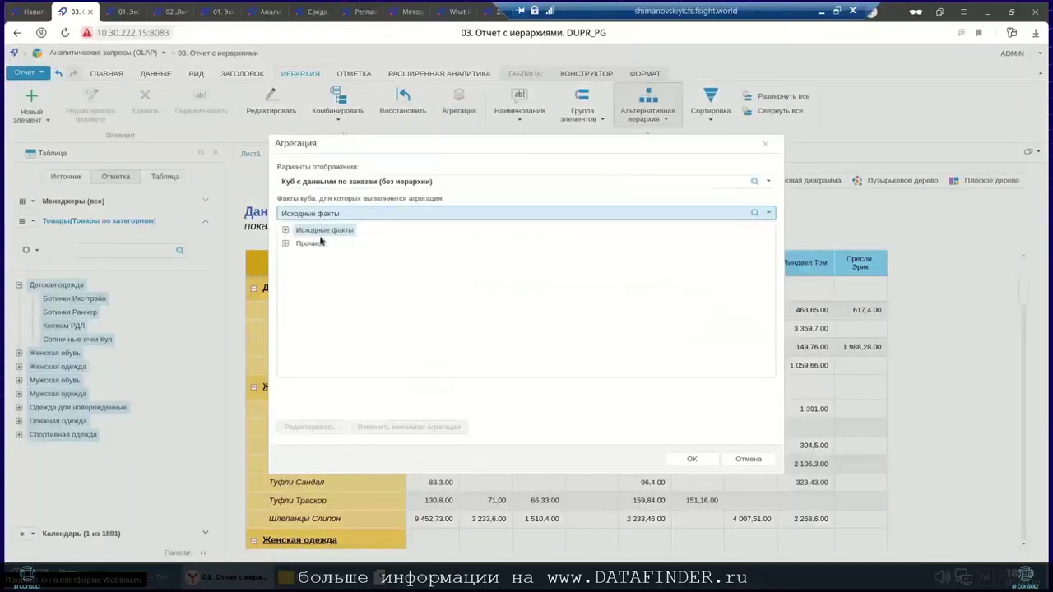
left_click(286, 231)
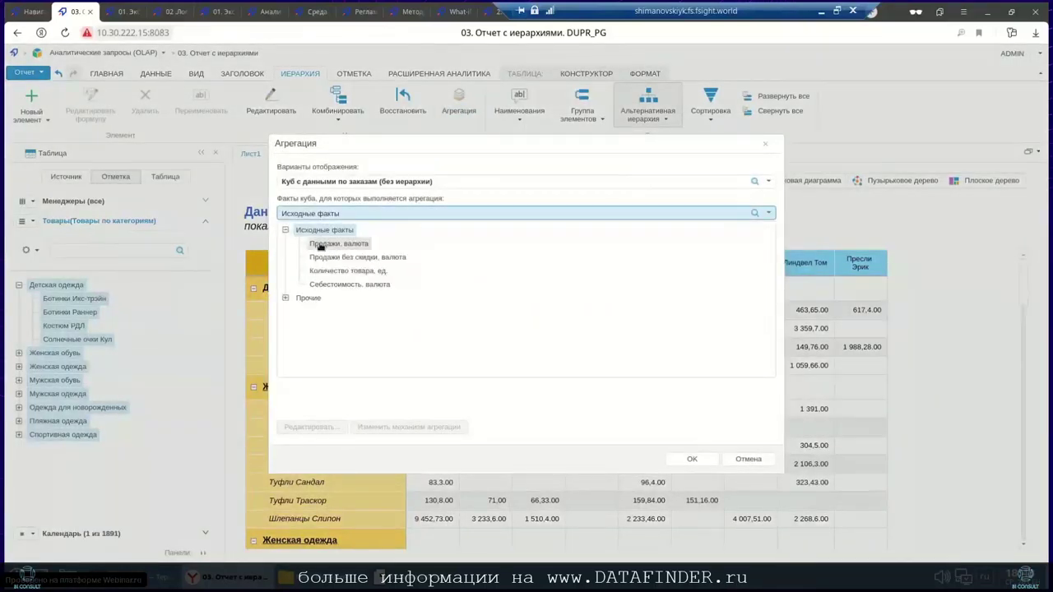
left_click(341, 242)
left_click(342, 233)
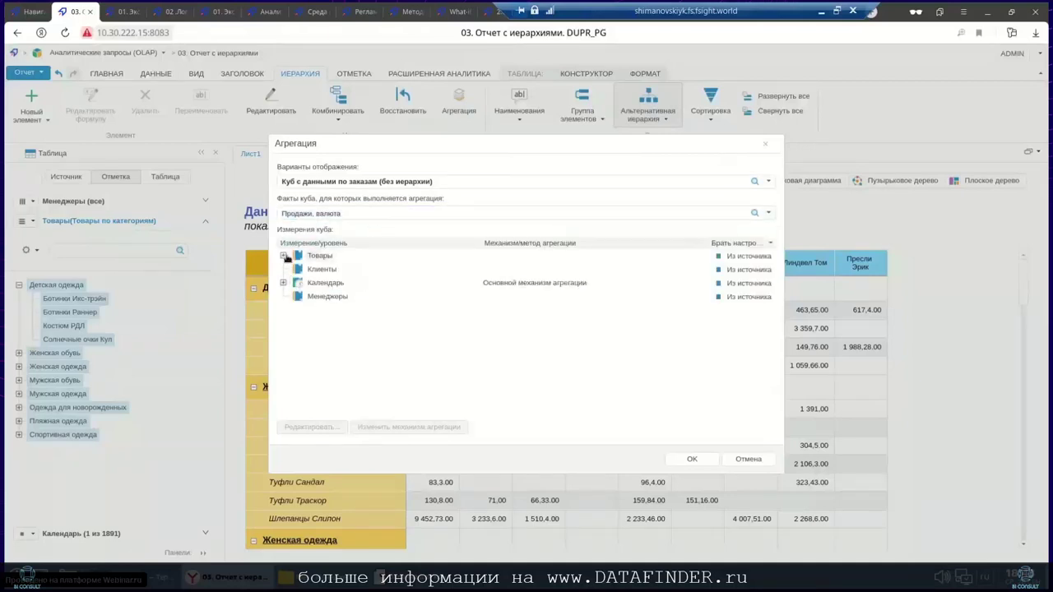
Set the aggregation method of the Товары по категориям hierarchy to Сумма for all levels and apply it to the report.
left_click(284, 256)
left_click(297, 269)
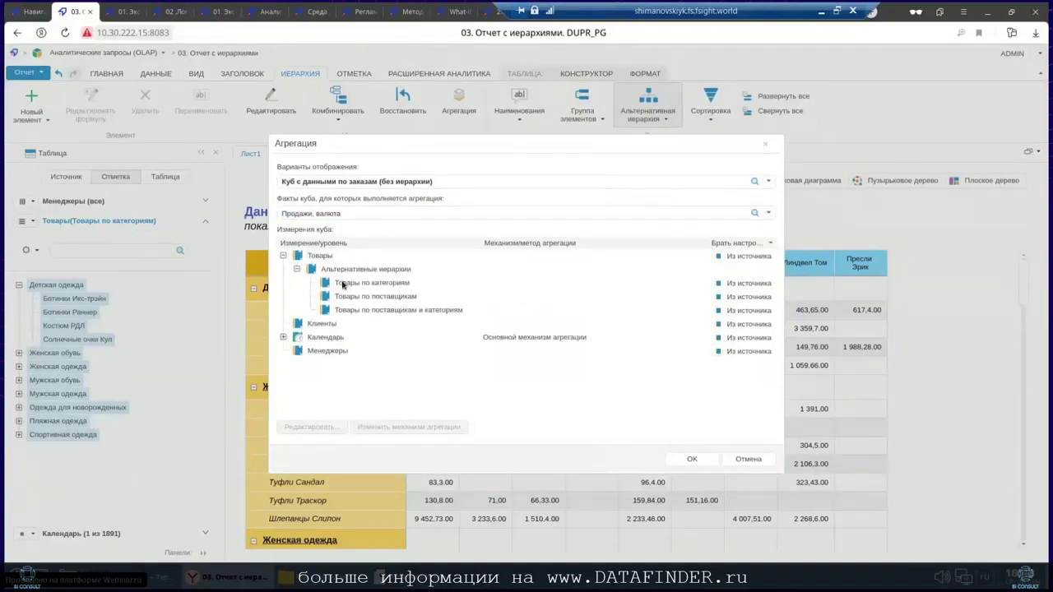
left_click(345, 287)
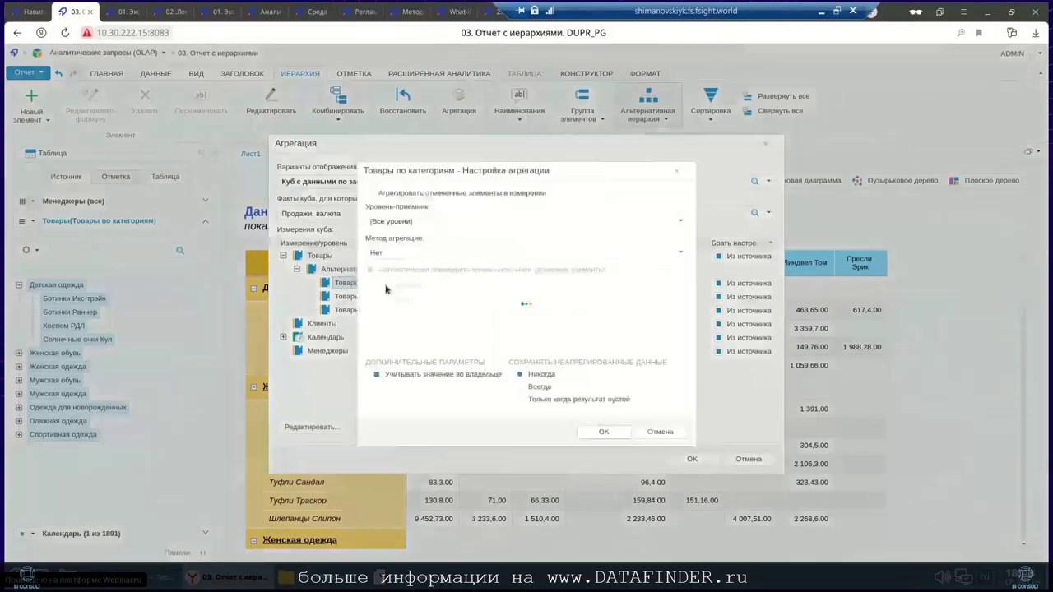
double_click(384, 289)
left_click(389, 223)
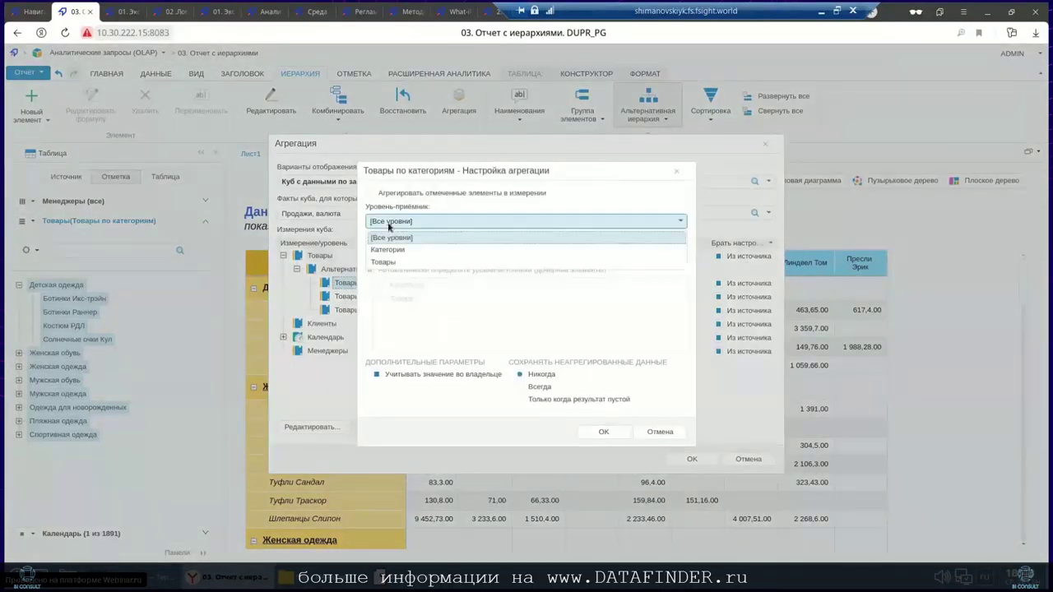
left_click(389, 237)
left_click(390, 253)
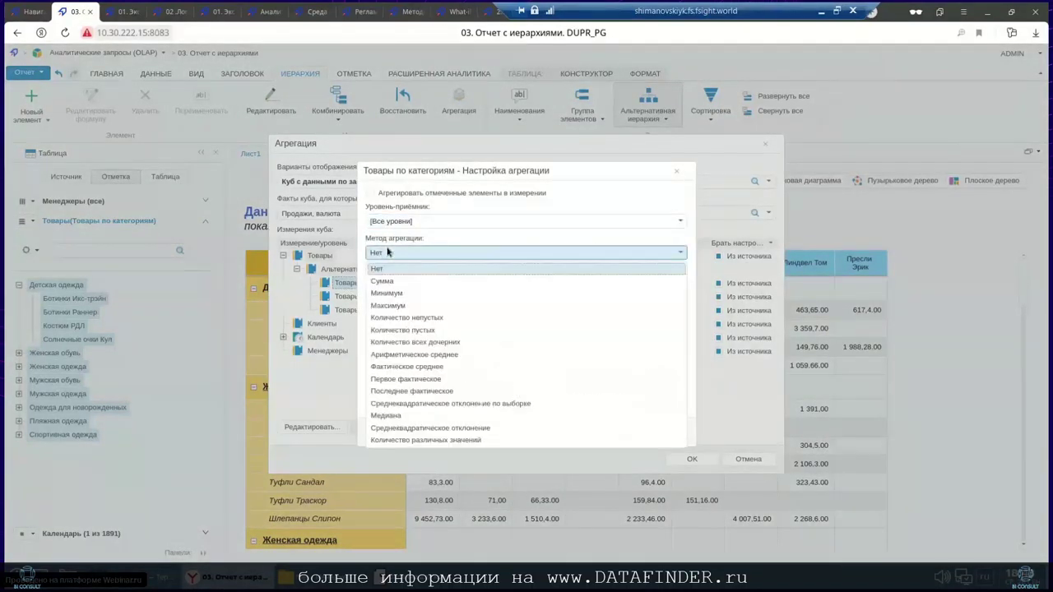
left_click(386, 281)
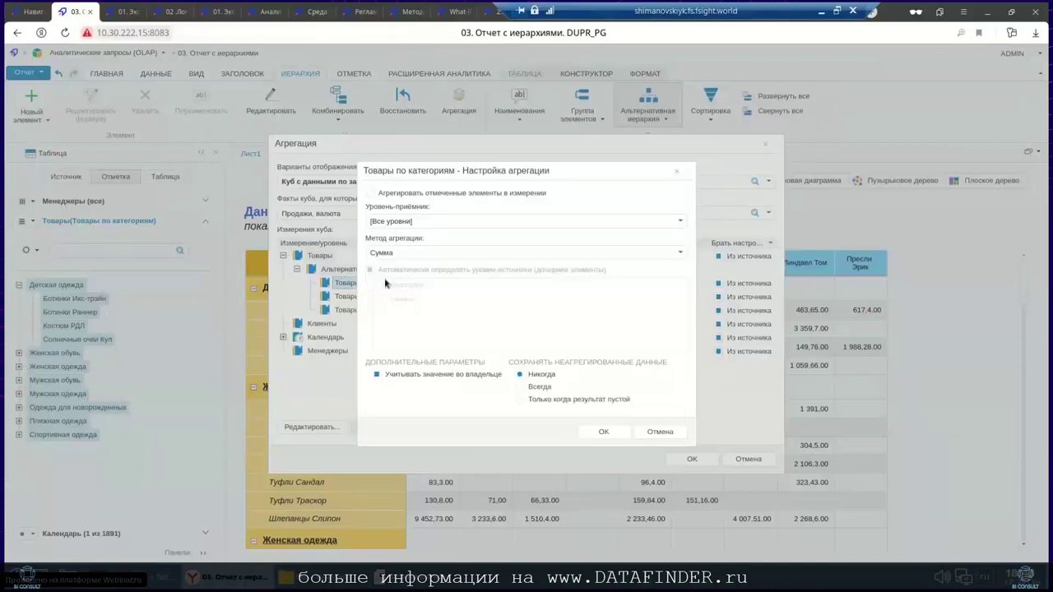
left_click(603, 432)
left_click(696, 464)
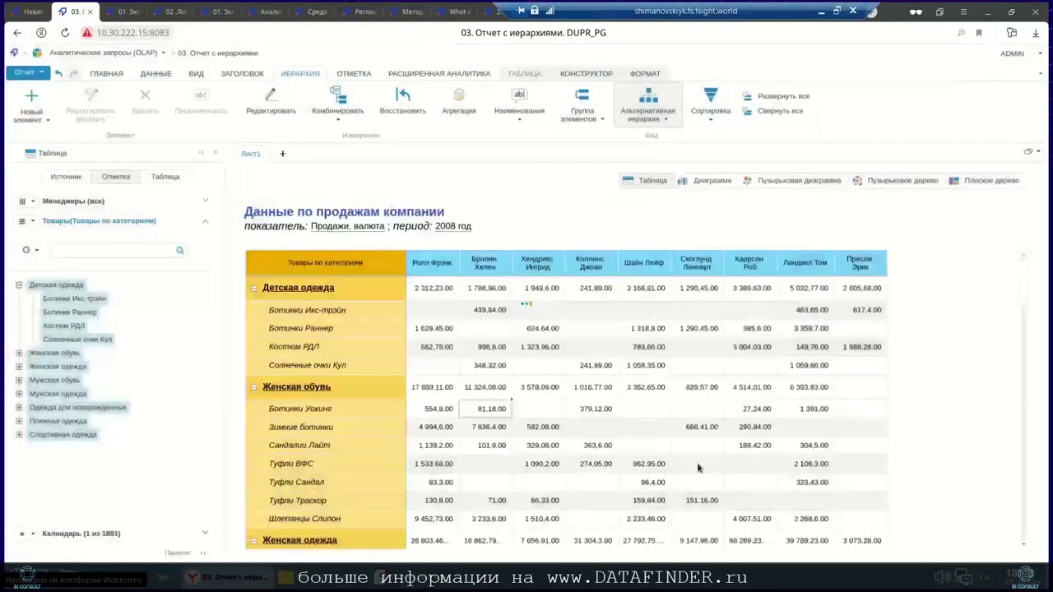
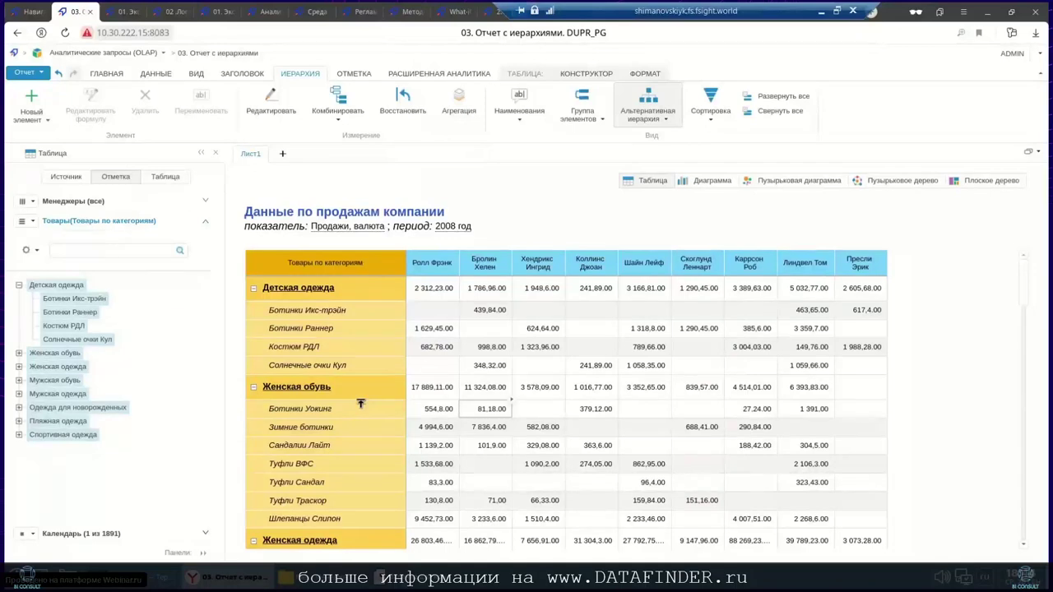
Leave the remote session and the slideshow, switch to FlyBI in the browser and log in with the saved login and account password.
left_click(819, 13)
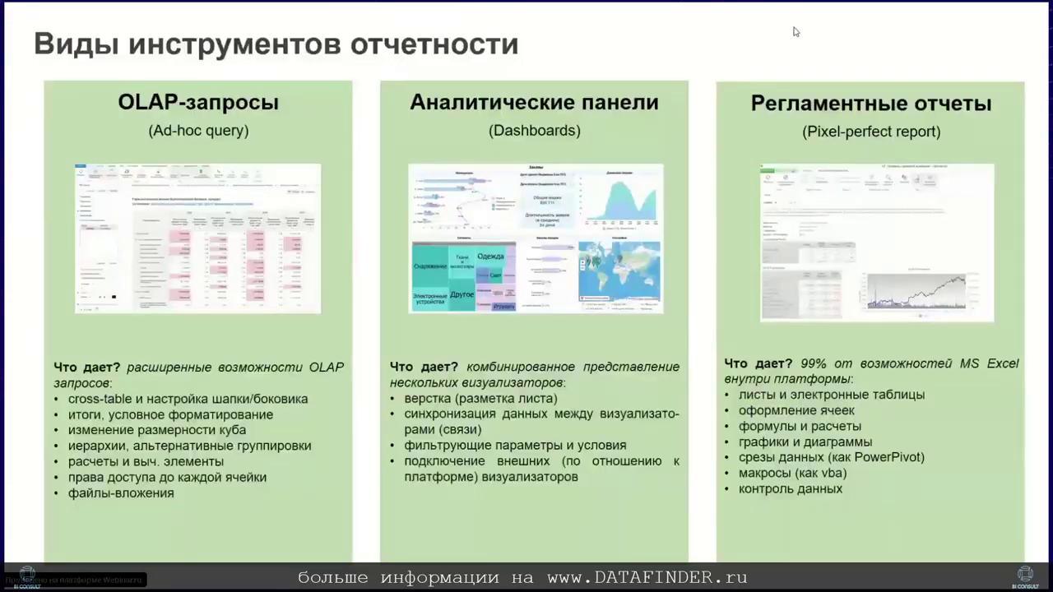
key("Escape")
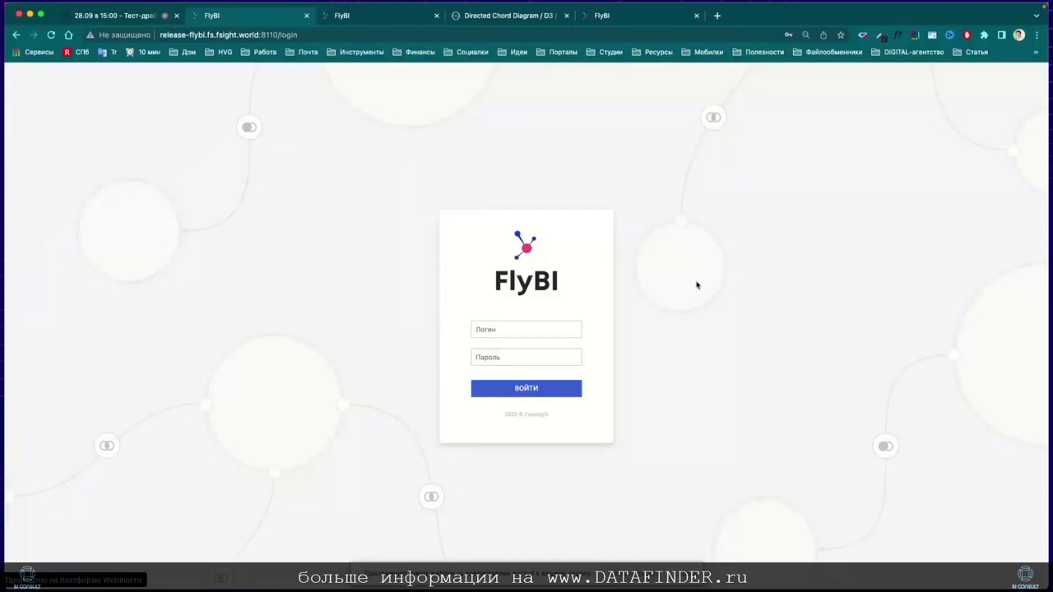
left_click(569, 331)
left_click(595, 355)
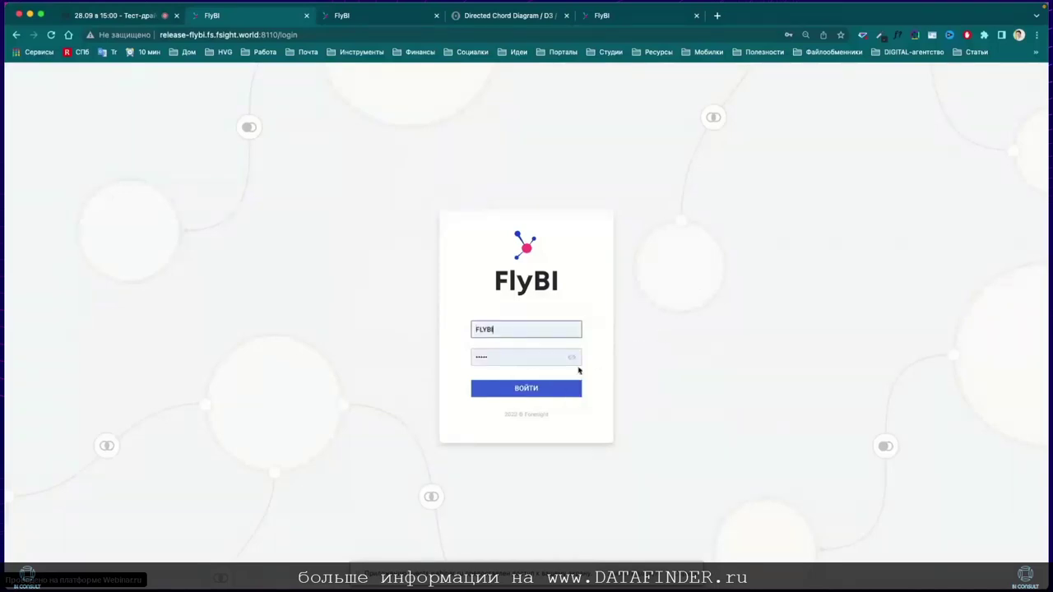
left_click(560, 392)
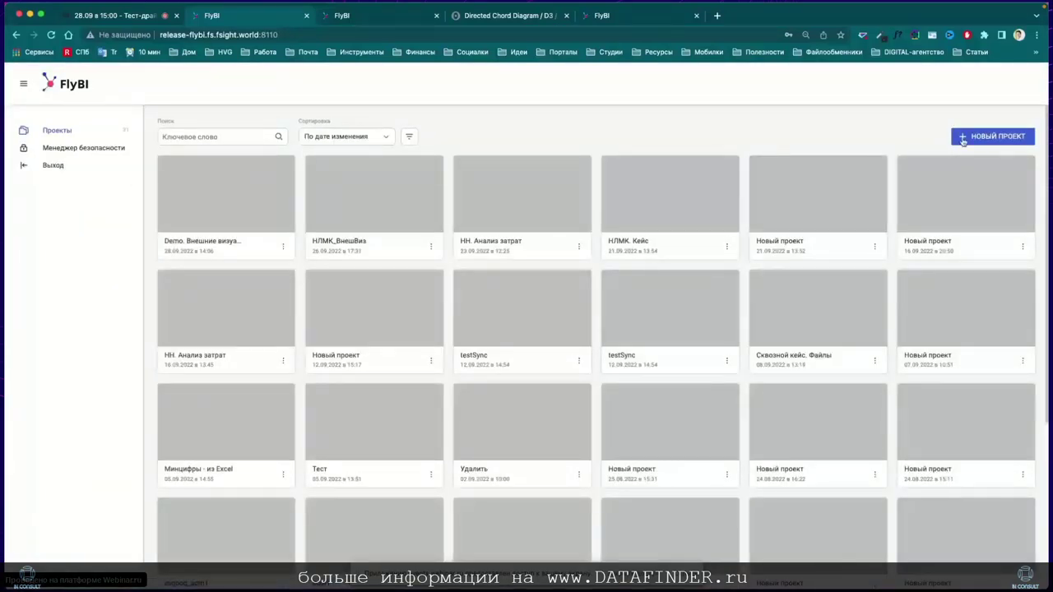
Create a new project, dismiss the calendar reminder and start adding an Источник ФАП data source of type Postgre SQL.
left_click(963, 138)
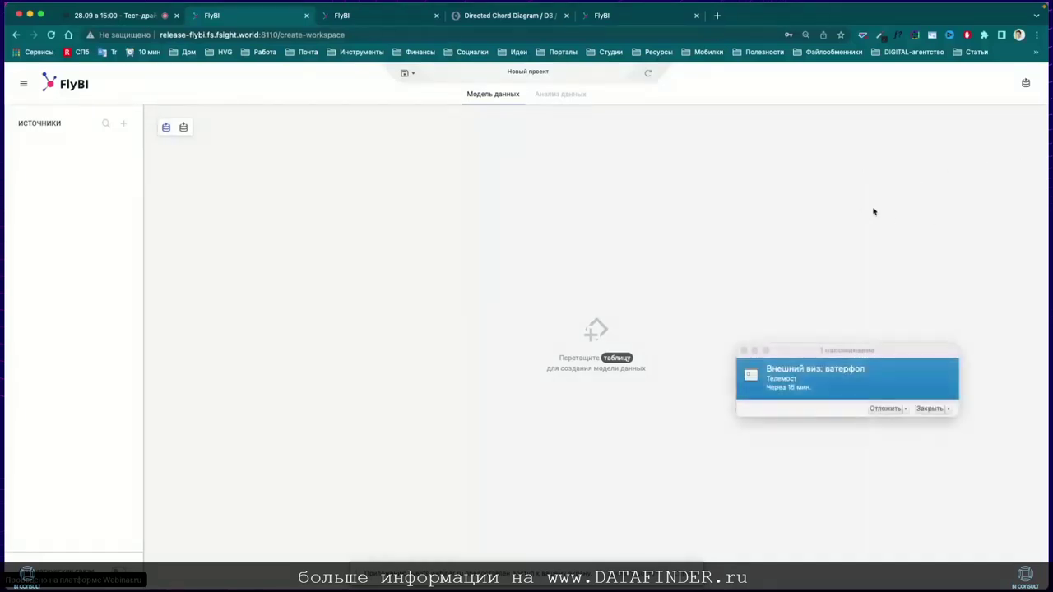
left_click(917, 409)
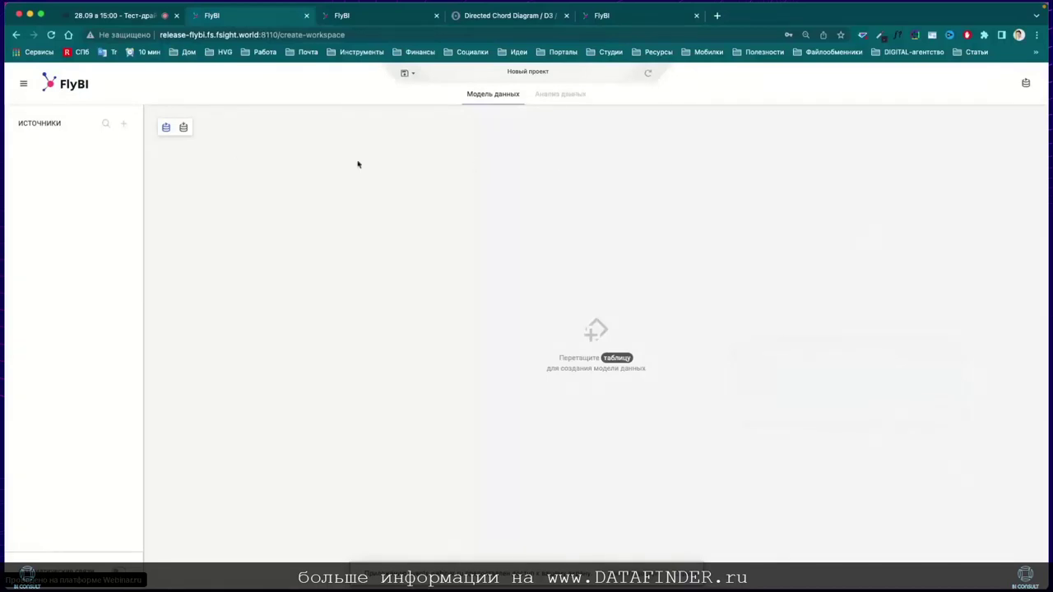
left_click(123, 123)
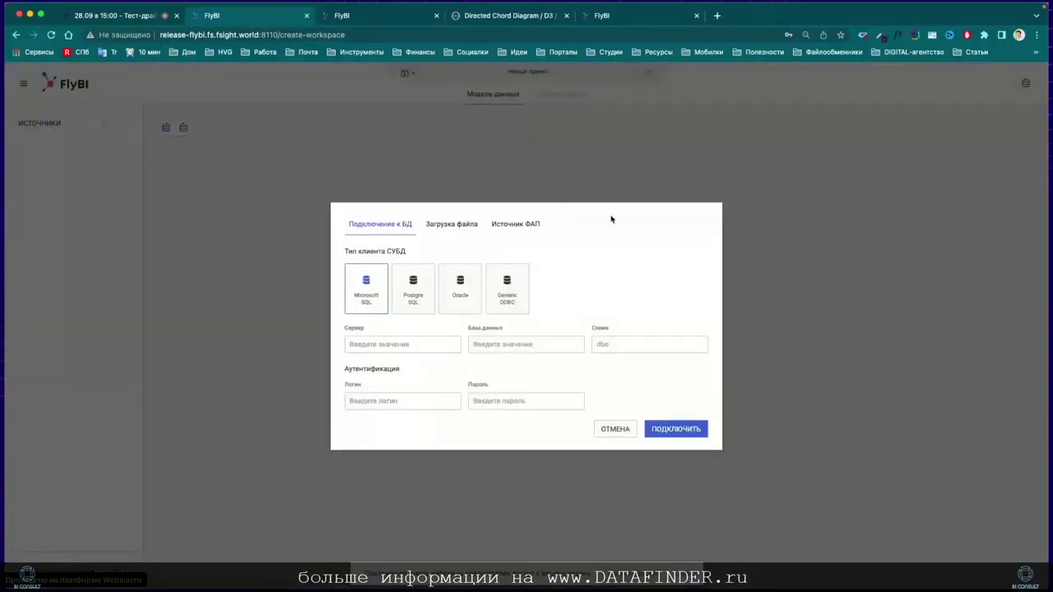
left_click(522, 229)
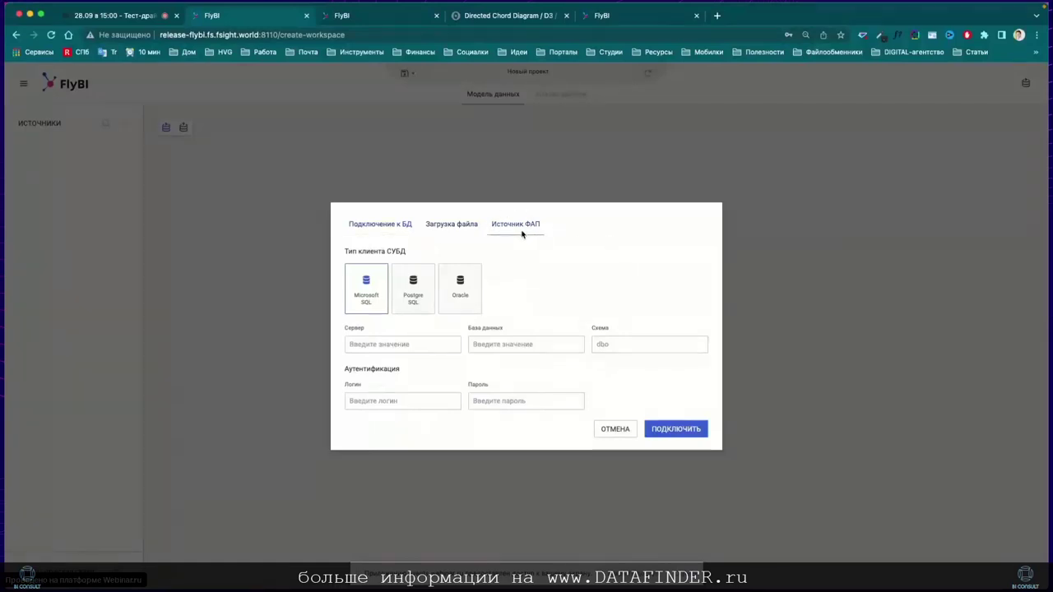
left_click(413, 290)
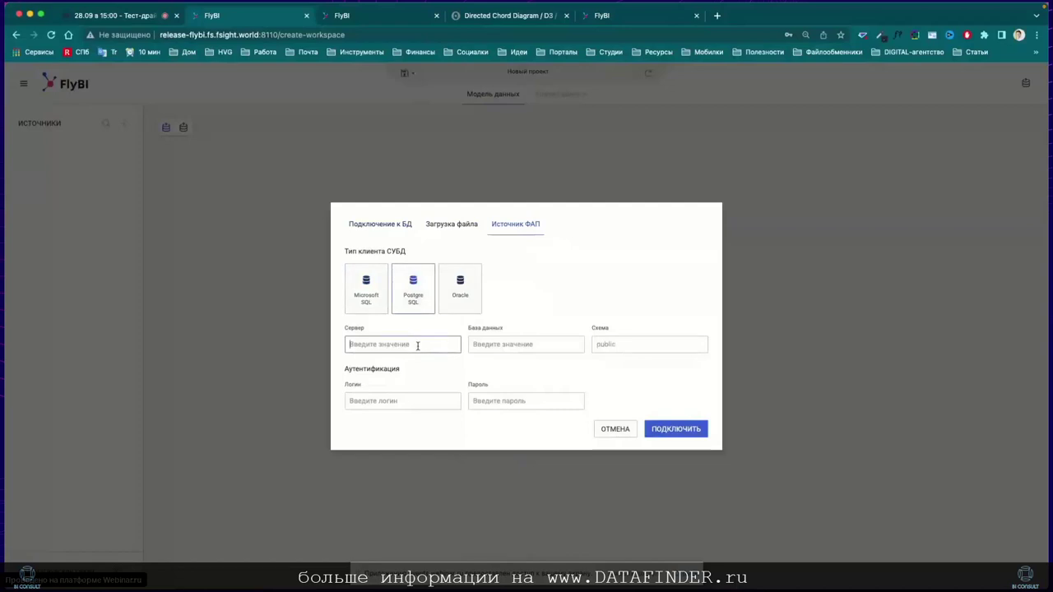
Set the data source's server to 10.30.233.85 and its database to DUPR_PG.
type("10")
type(".30.233.85")
left_click(540, 346)
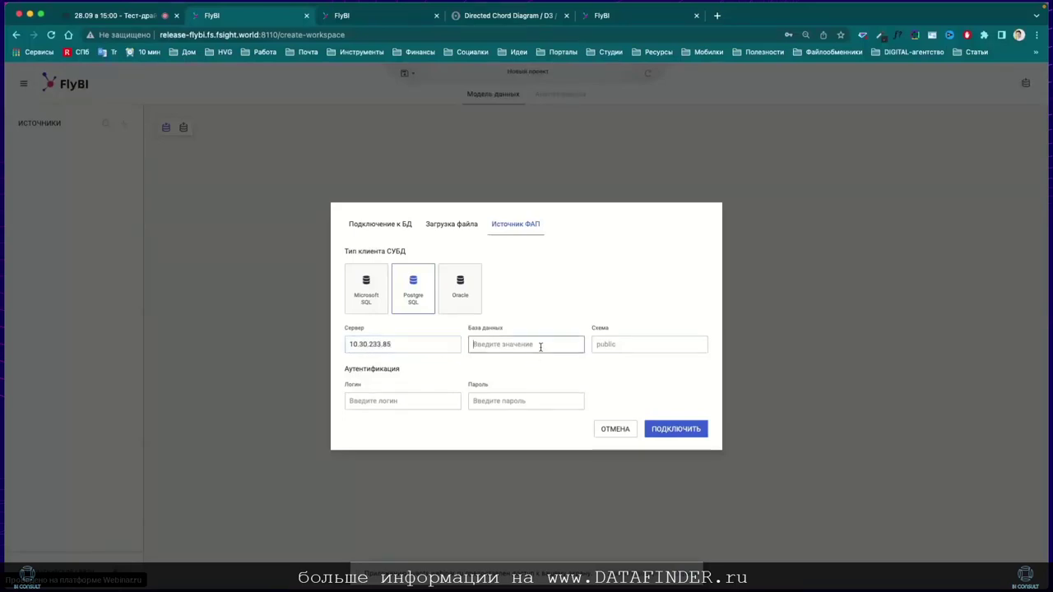
type("DL")
type("PR_PG")
Fill in the database login and password and connect to the Источник ФАП data source.
key("super+a")
key("super+c")
left_click(439, 395)
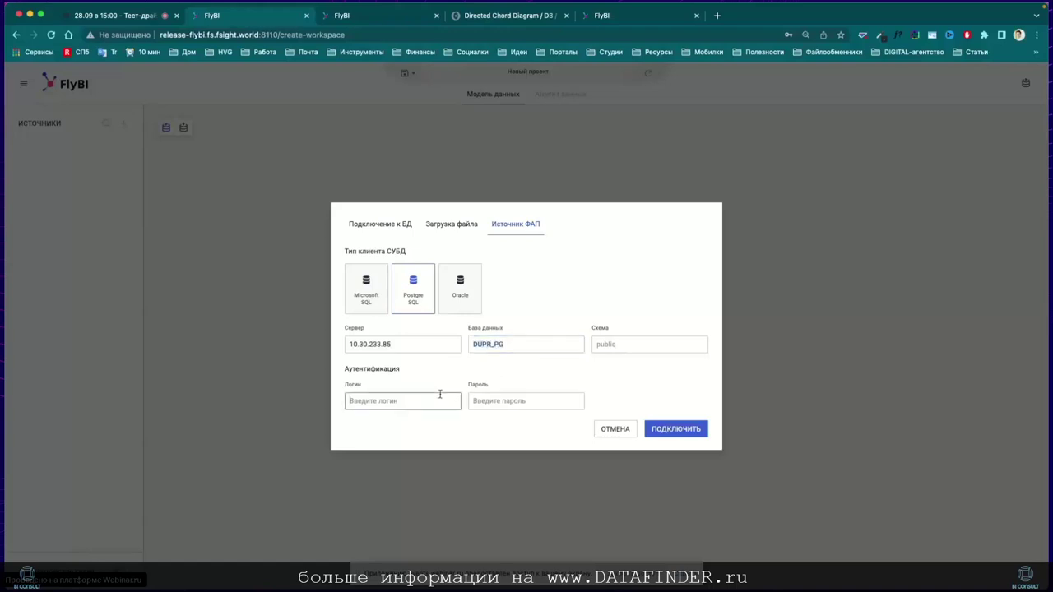
key("super+v")
left_click(520, 402)
key("super+v")
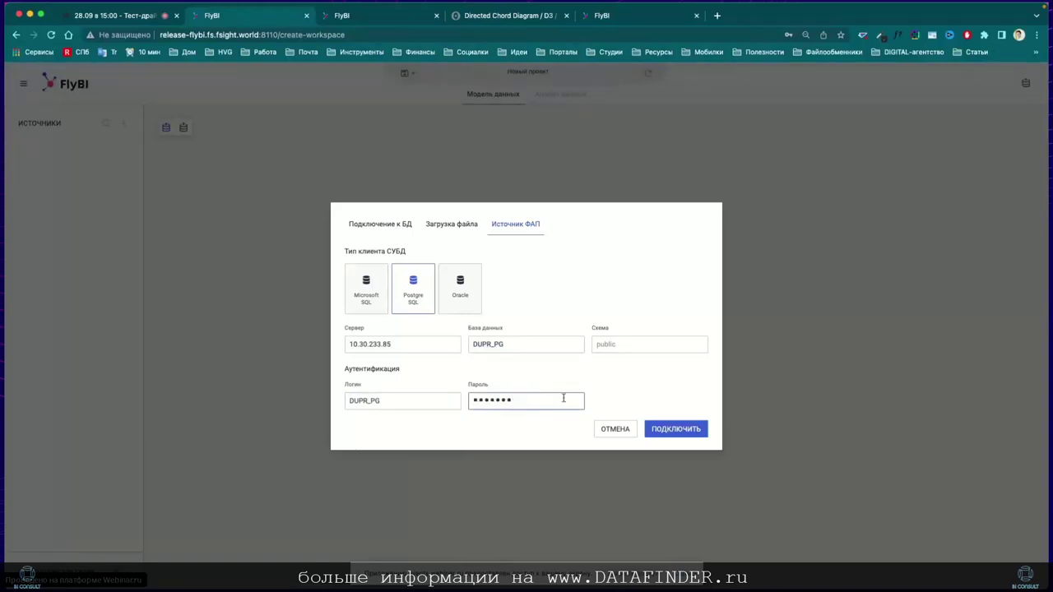
left_click(656, 427)
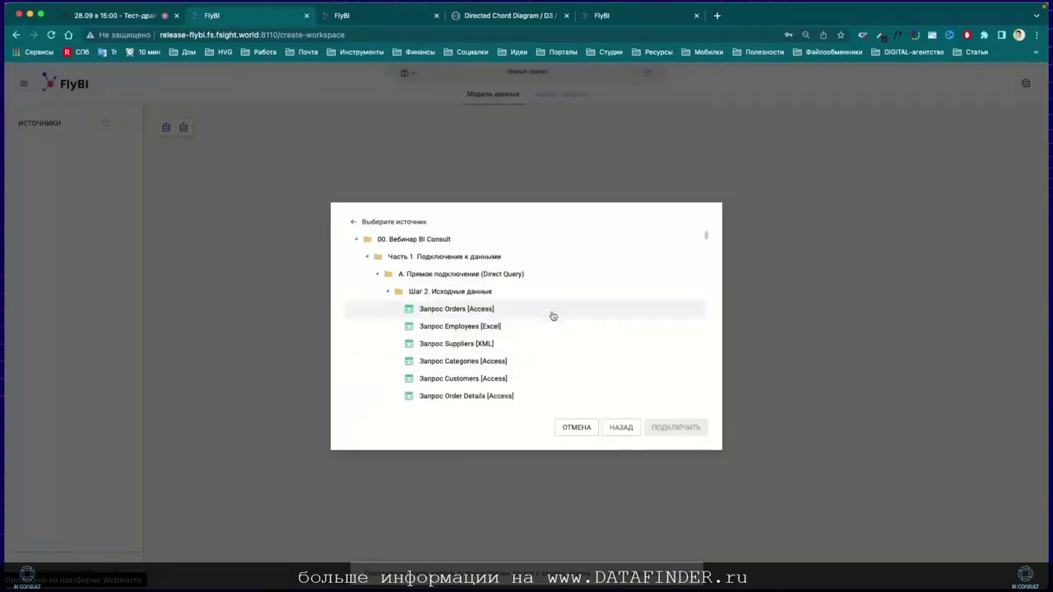
Select Куб с данными по заказам (Import) from 04. Кубы inside 90. Настройка объектов as a source.
scroll(533, 305, "down", 15)
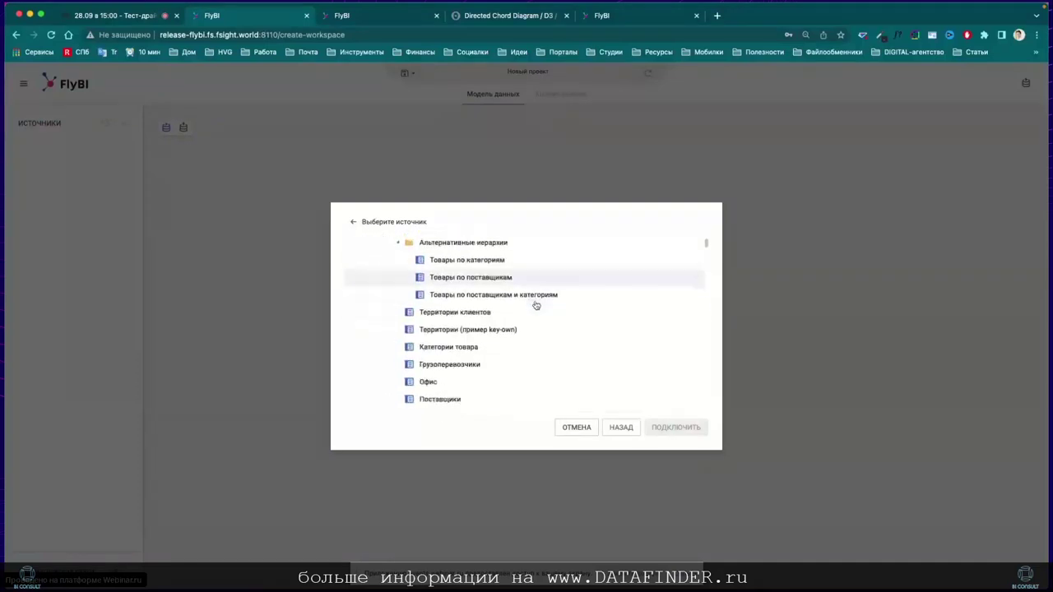
scroll(537, 305, "up", 15)
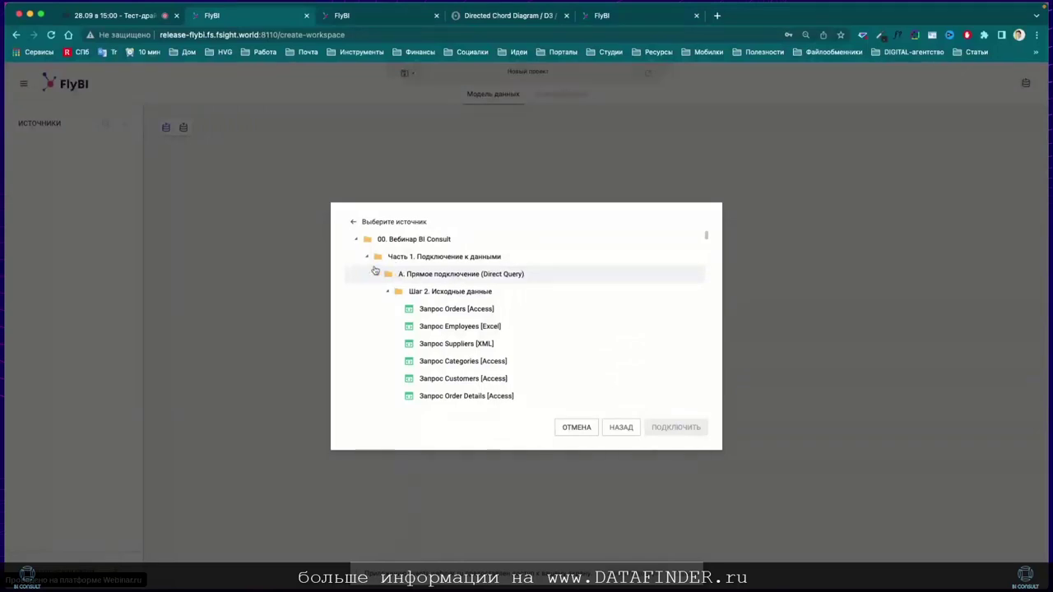
left_click(368, 260)
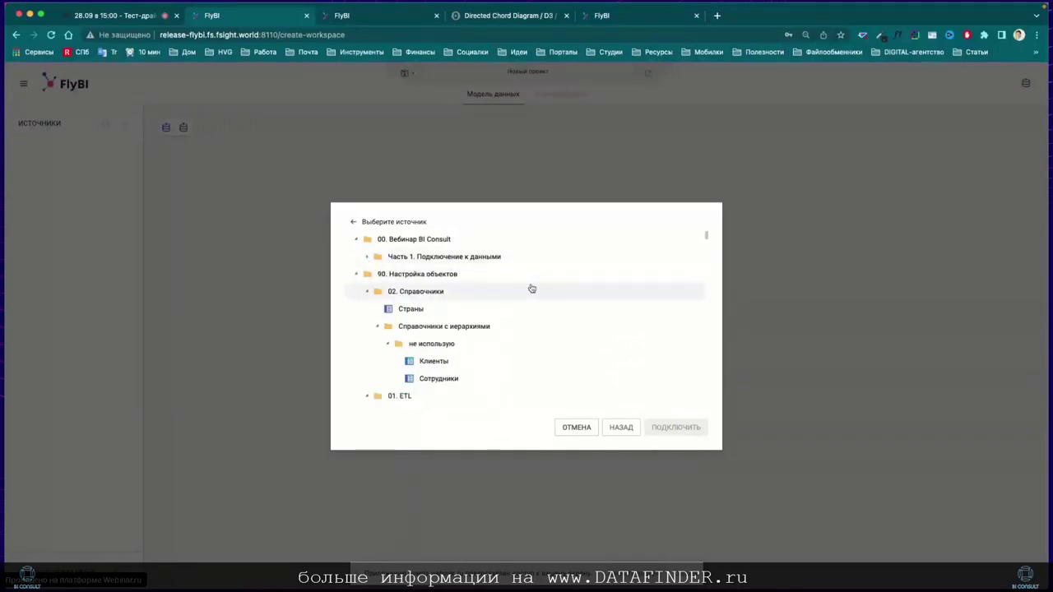
left_click(357, 277)
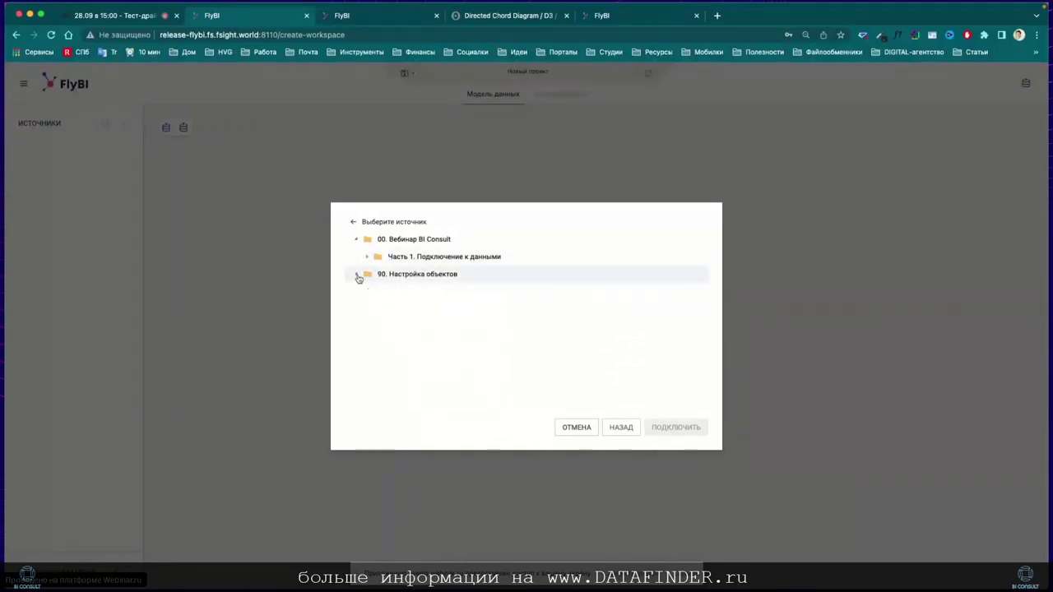
left_click(357, 276)
left_click(367, 294)
left_click(366, 309)
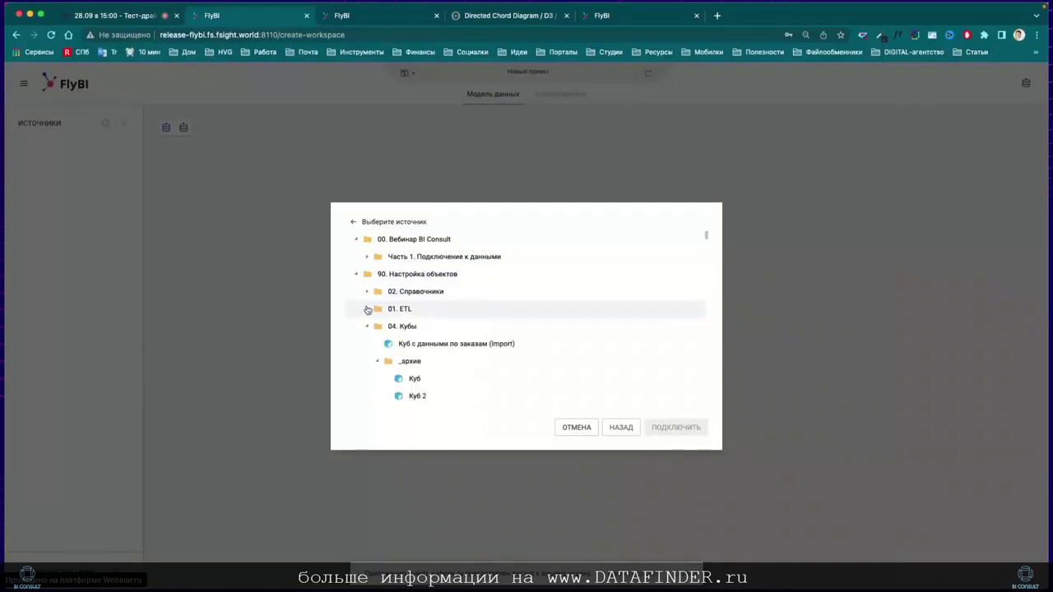
left_click(484, 344)
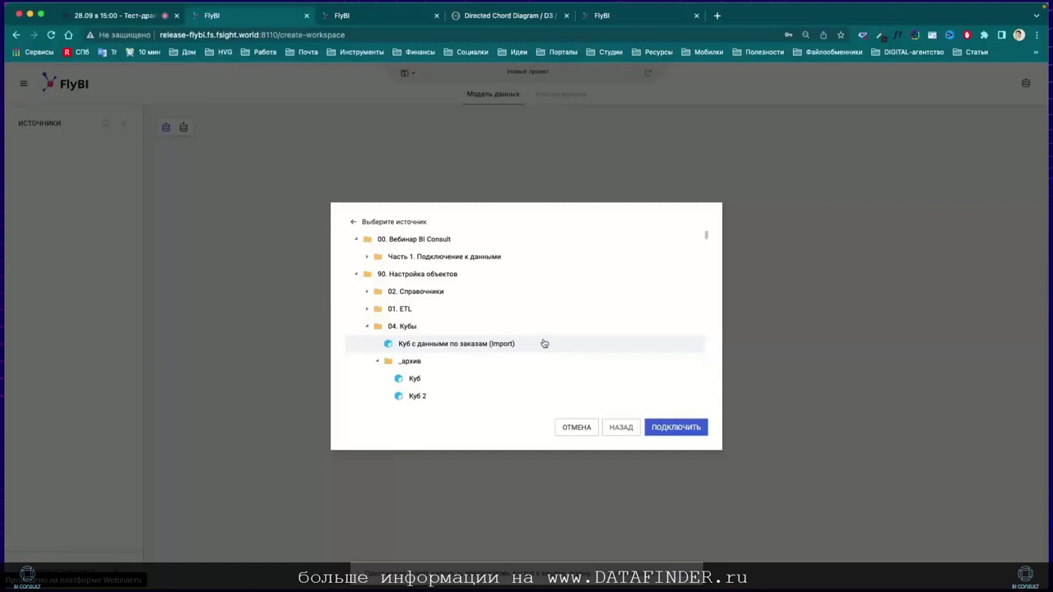
Add Товары по категориям from Альтернативные иерархии in Шаг 3. Измерения to the selection and connect both sources.
left_click(366, 292)
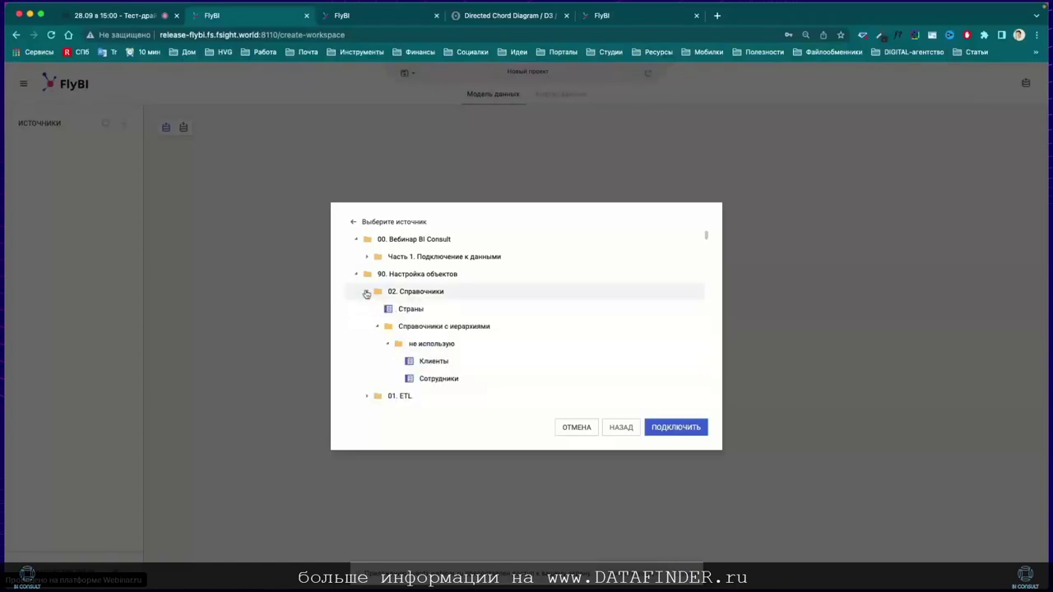
scroll(482, 362, "down", 2)
scroll(472, 359, "up", 1)
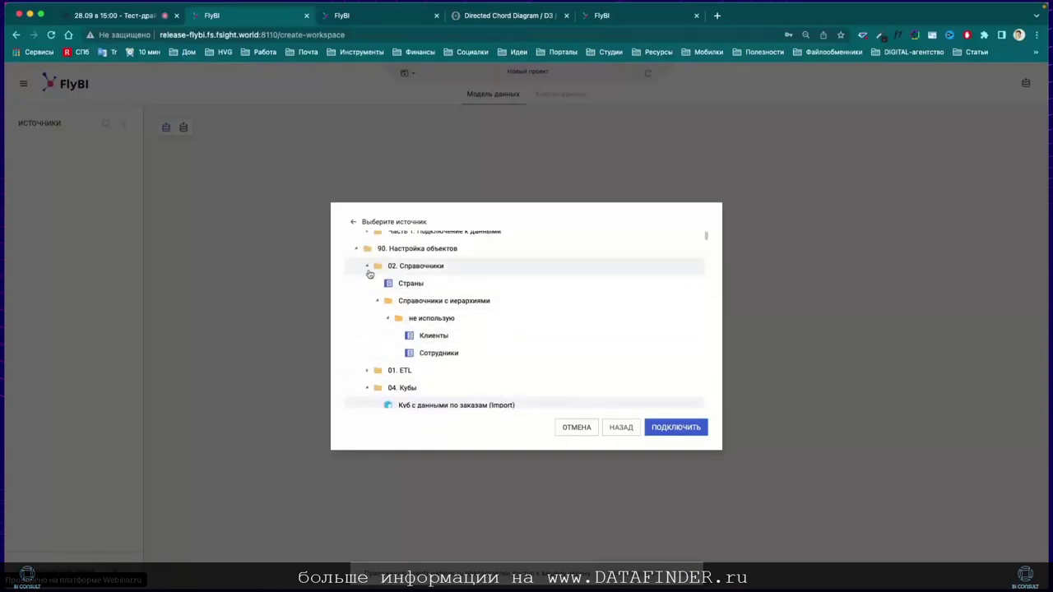
left_click(368, 268)
left_click(368, 284)
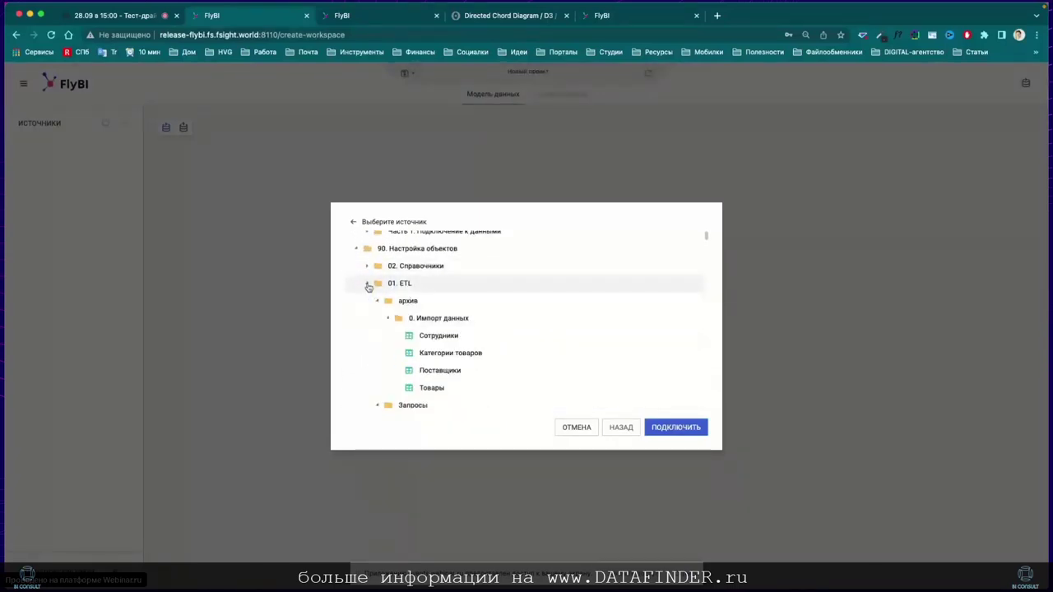
left_click(368, 284)
scroll(370, 271, "up", 2)
left_click(367, 256)
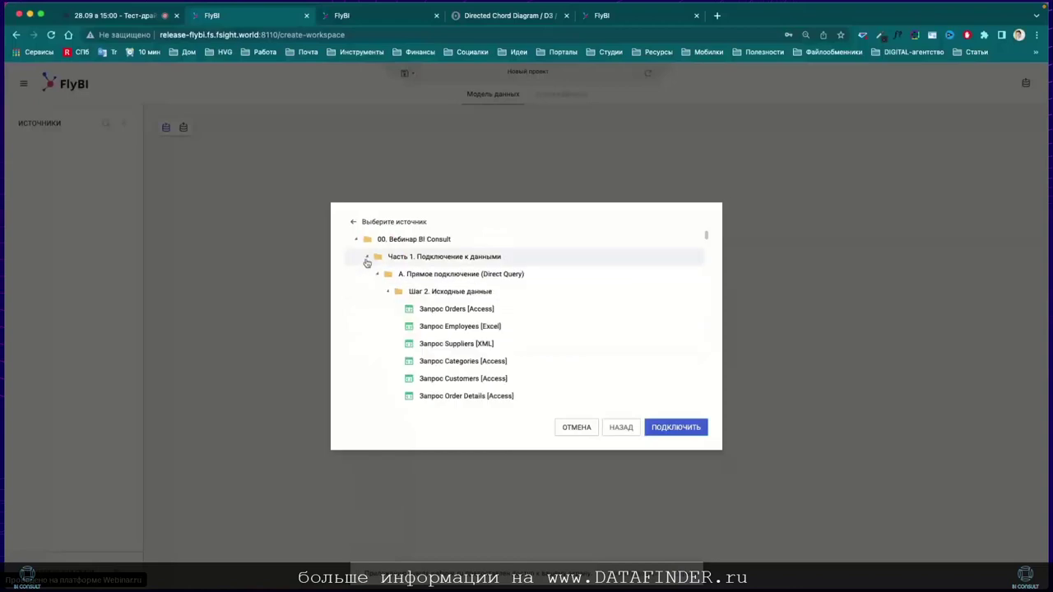
left_click(388, 292)
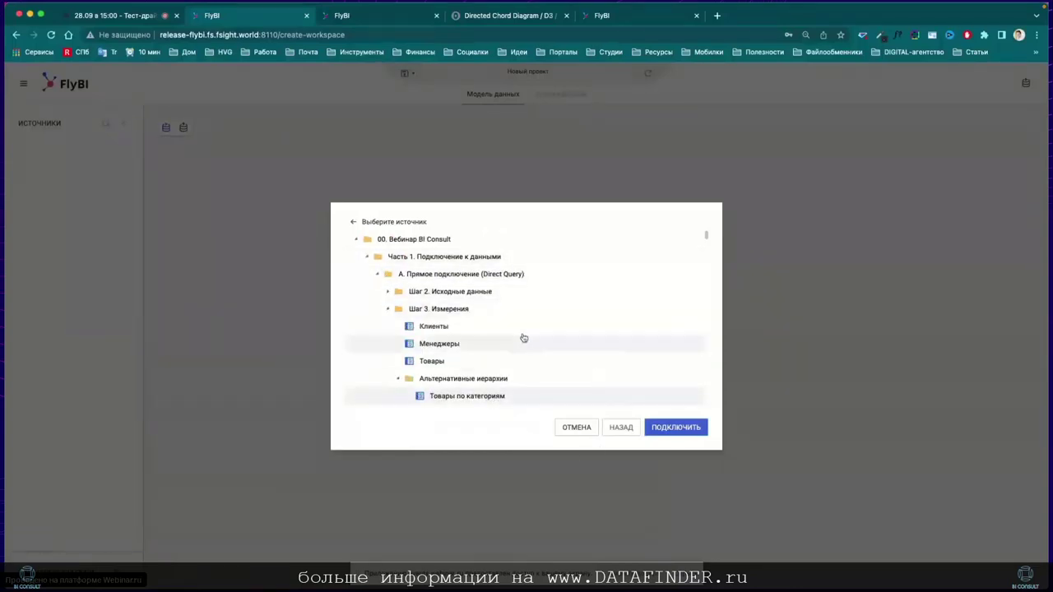
scroll(559, 331, "down", 1)
scroll(605, 361, "up", 1)
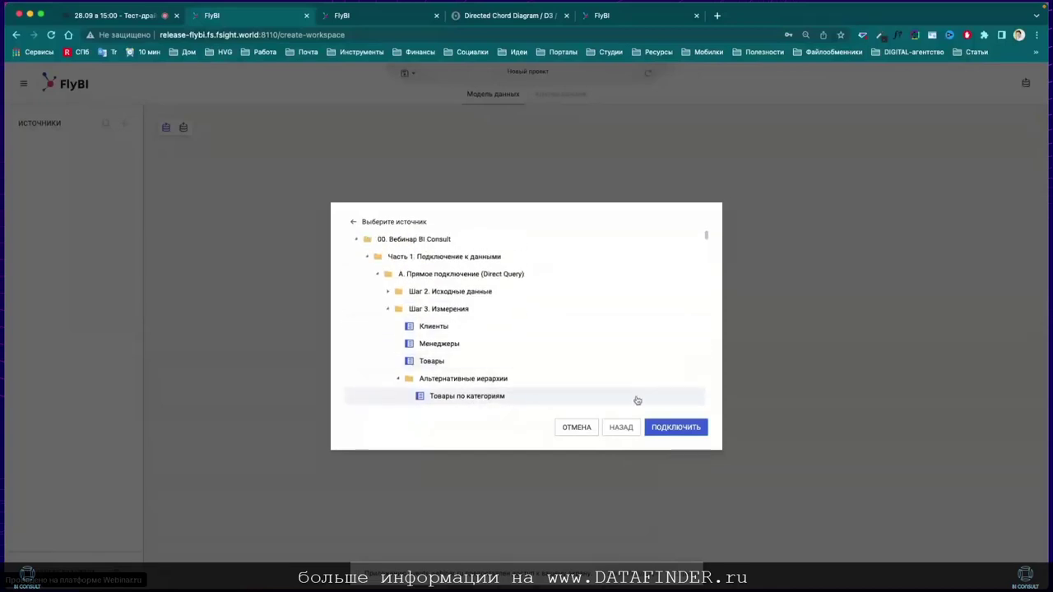
left_click(676, 429)
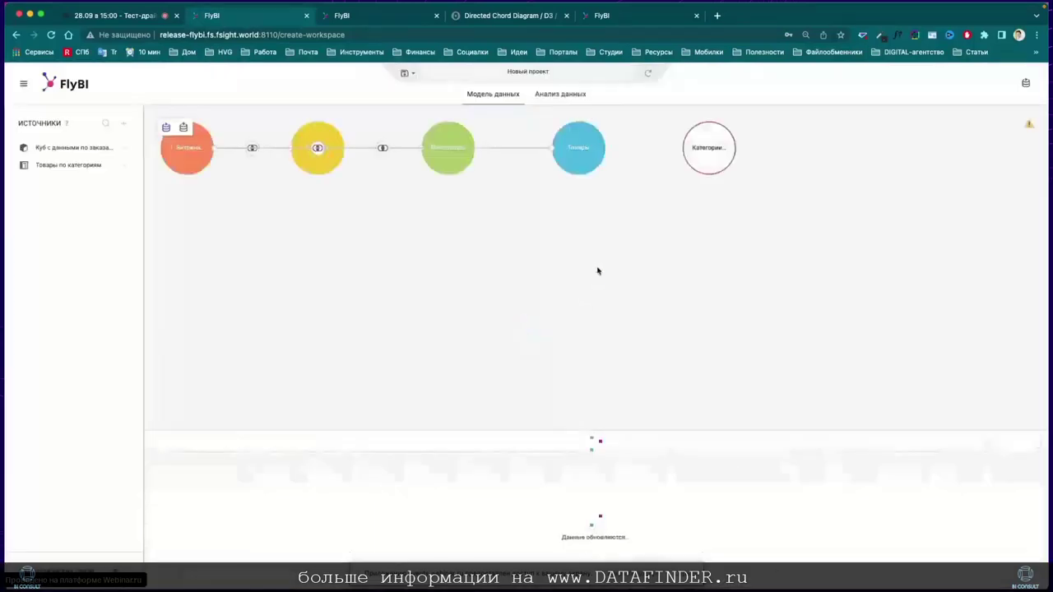
Arrange the data model with Менеджеры and Клиенты on one side of the Витрина "Заказы" table and Товары on the other.
left_click_drag(178, 145, 464, 271)
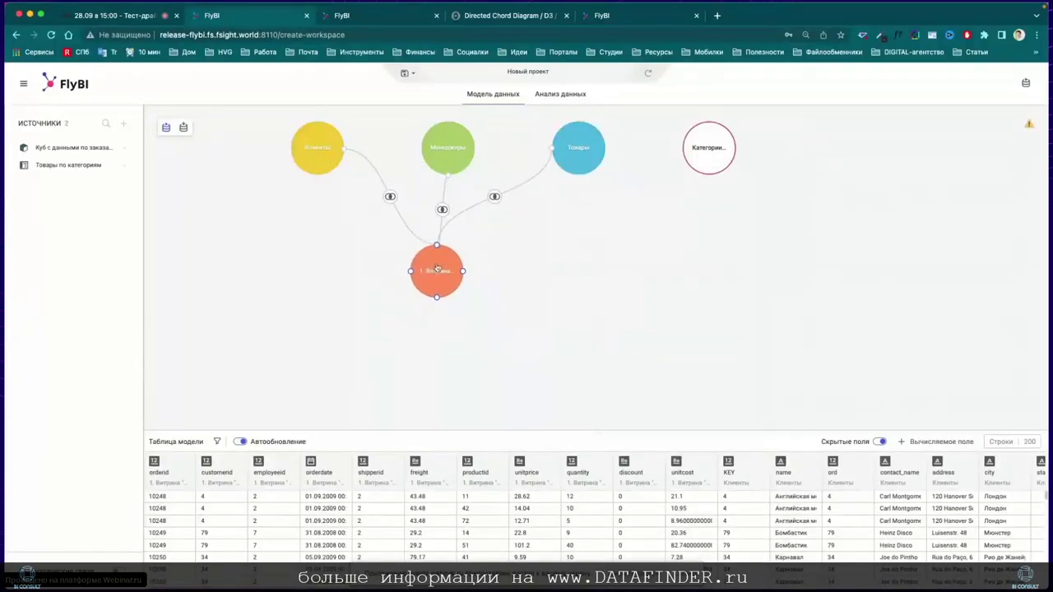
left_click_drag(321, 153, 312, 319)
left_click_drag(449, 151, 309, 224)
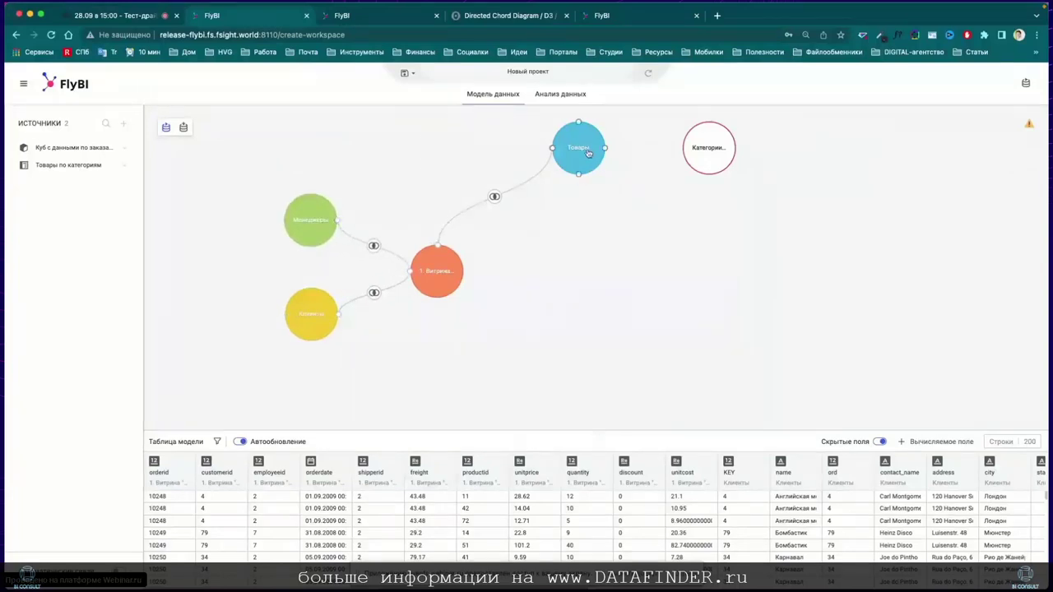
left_click_drag(600, 163, 601, 234)
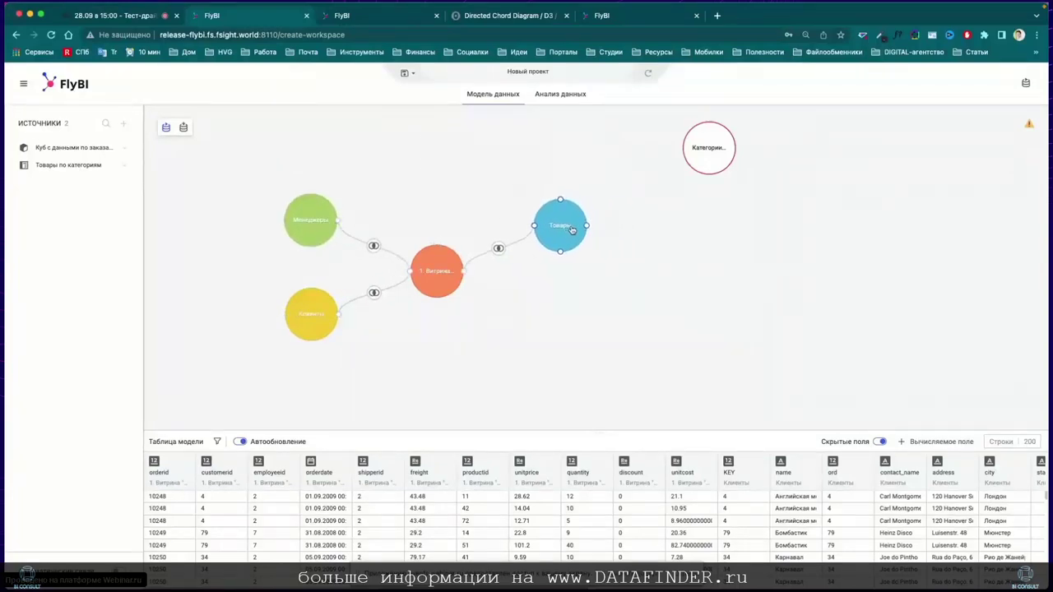
Link Категории товаров to Товары with an inner join matching KEY to category_id.
left_click_drag(719, 142, 563, 255)
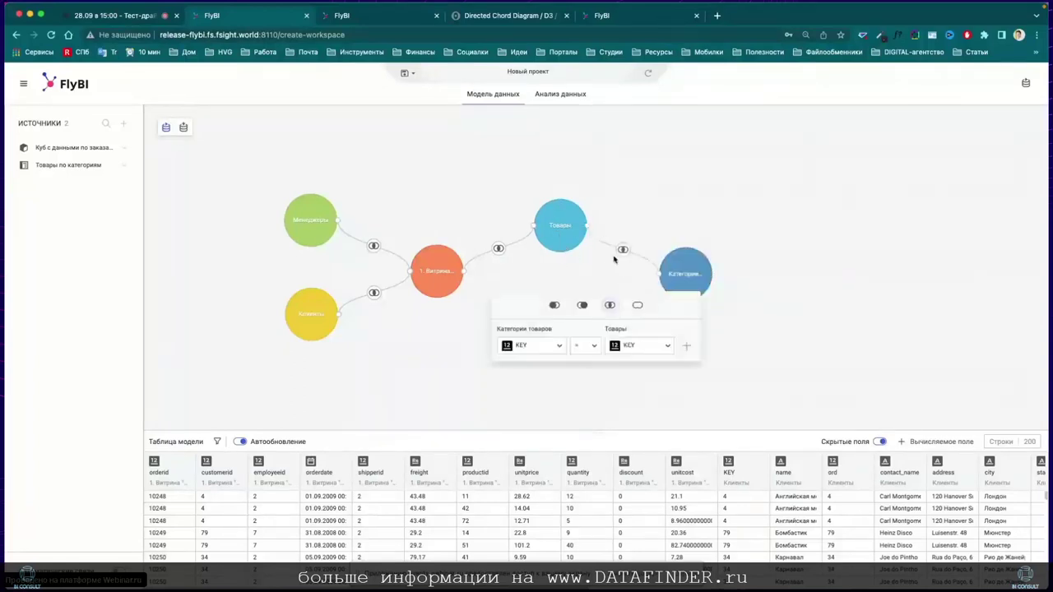
left_click(666, 346)
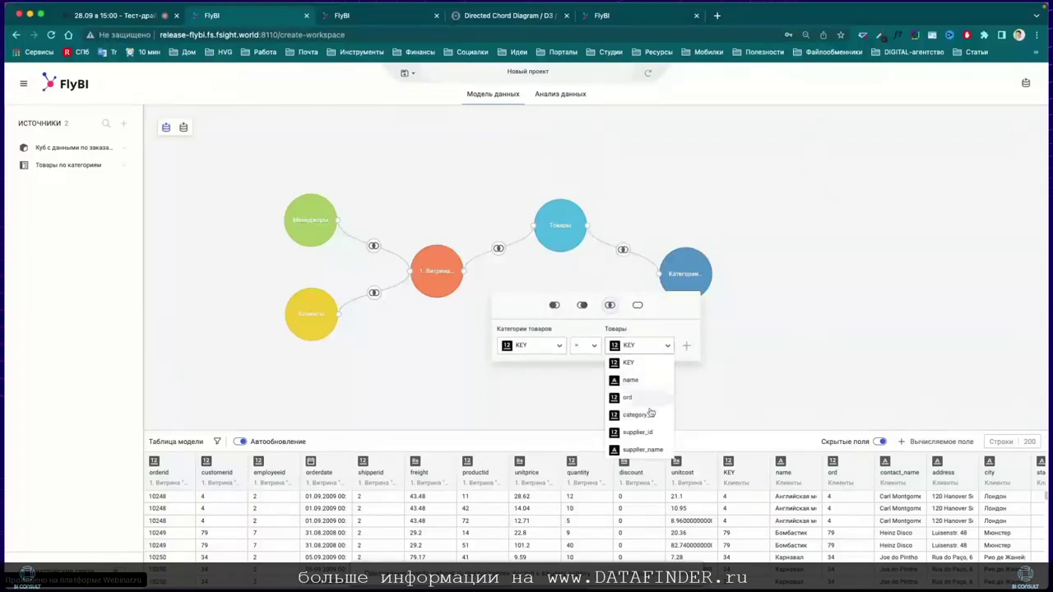
left_click(658, 416)
left_click(775, 347)
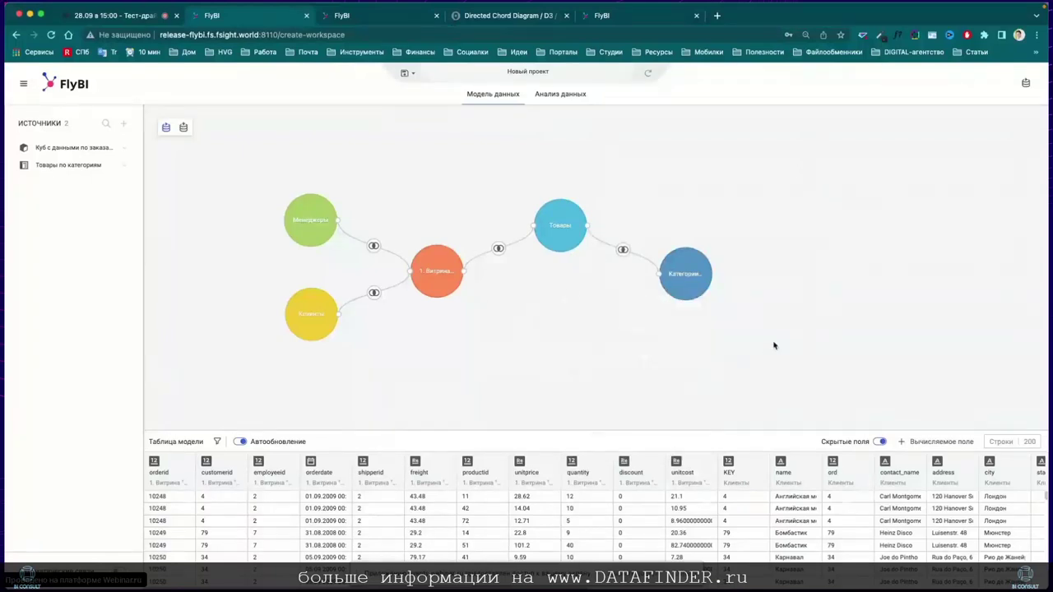
Enlarge the model table, expand both sources and examine the joined columns through to the Категории товаров fields.
left_click_drag(596, 431, 609, 385)
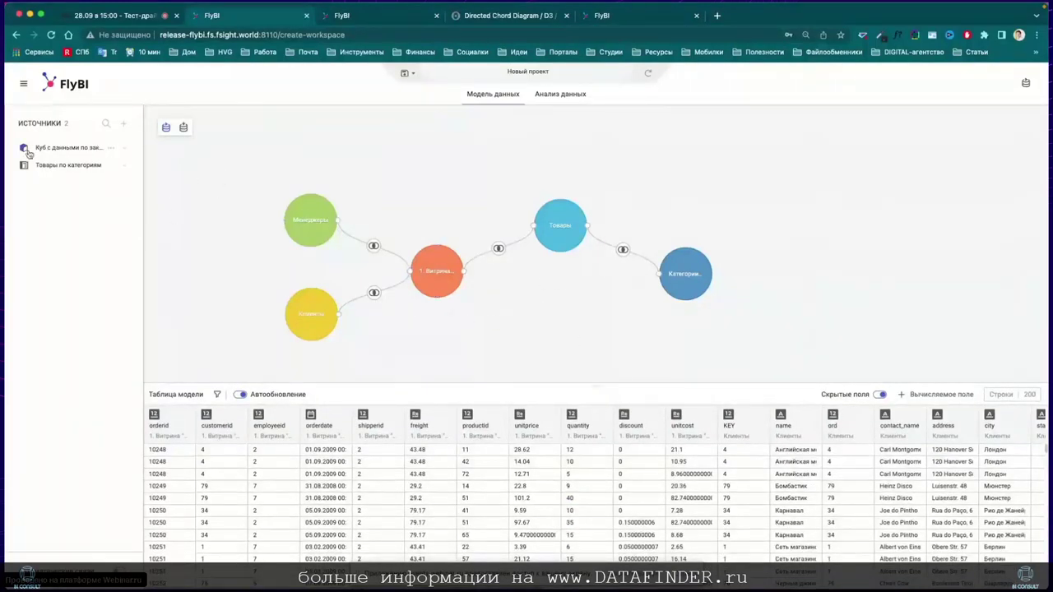
left_click(48, 167)
left_click(63, 153)
scroll(689, 421, "right", 10)
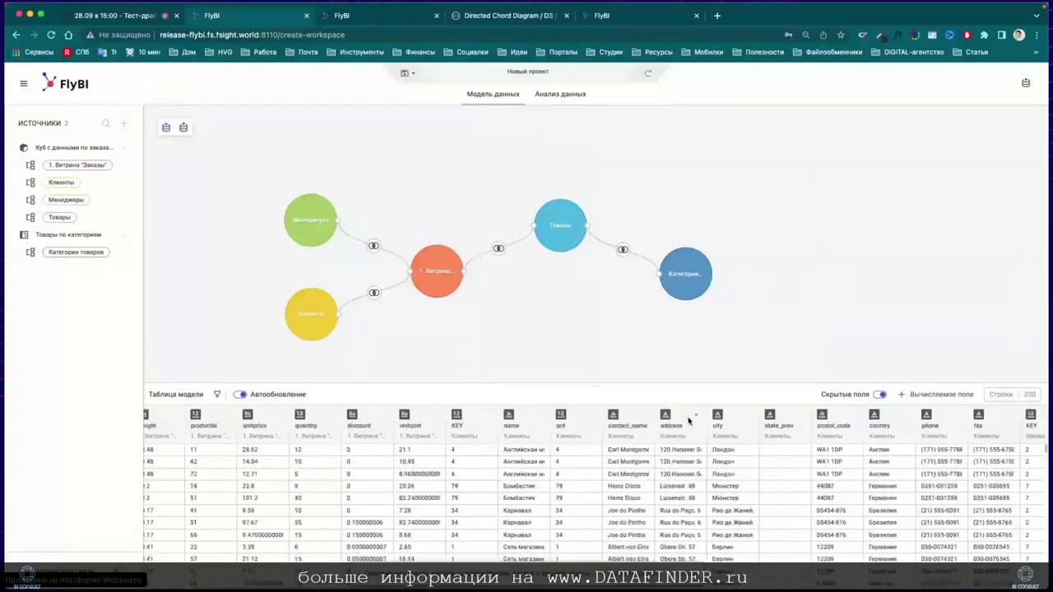
scroll(689, 421, "left", 10)
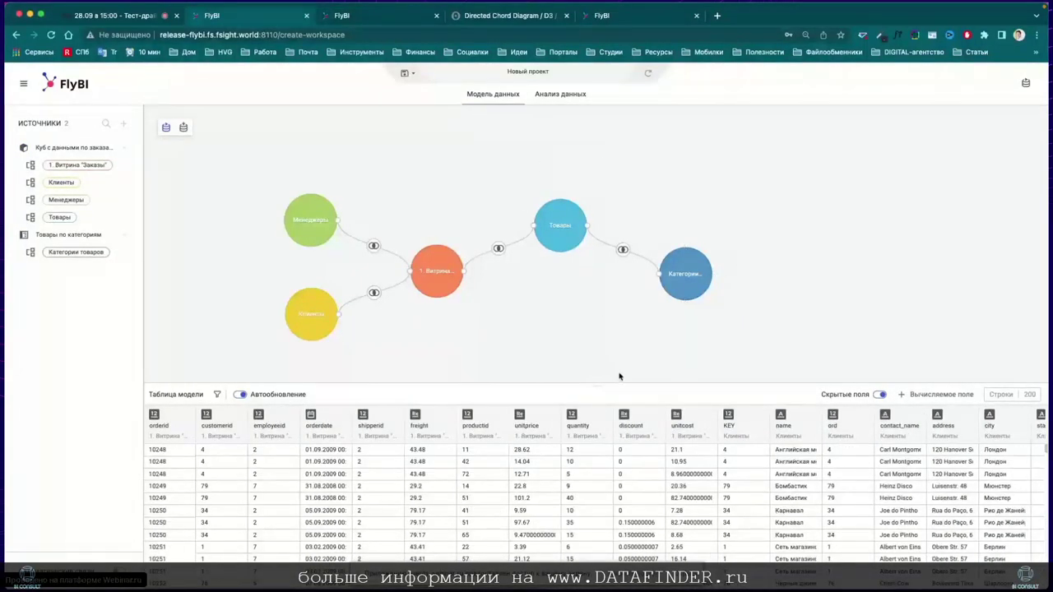
scroll(659, 425, "right", 10)
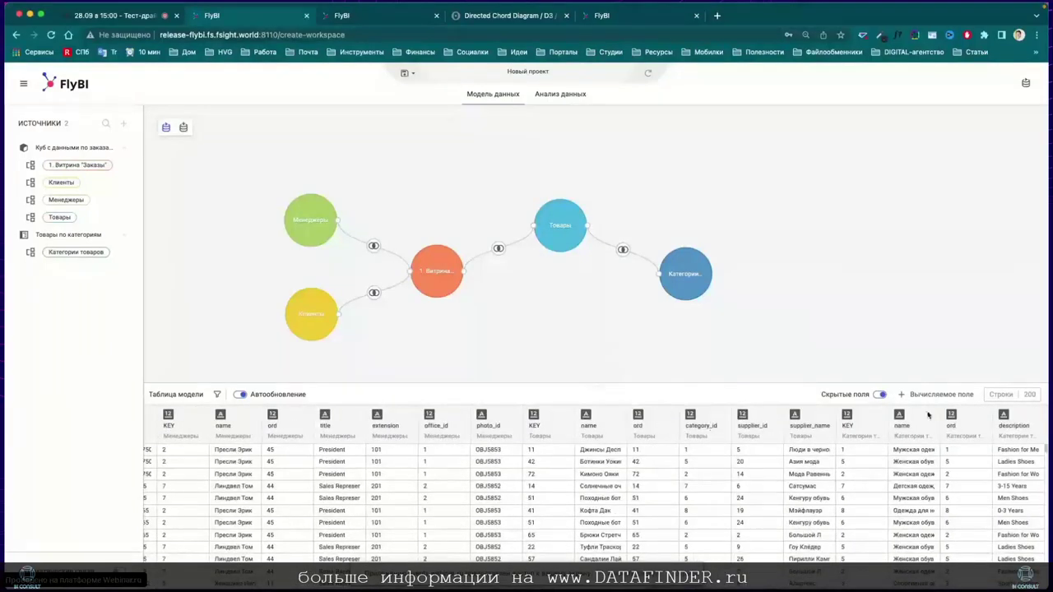
Switch to the prepared Demo. Cube project and close the browser tab of the new project.
left_click(384, 21)
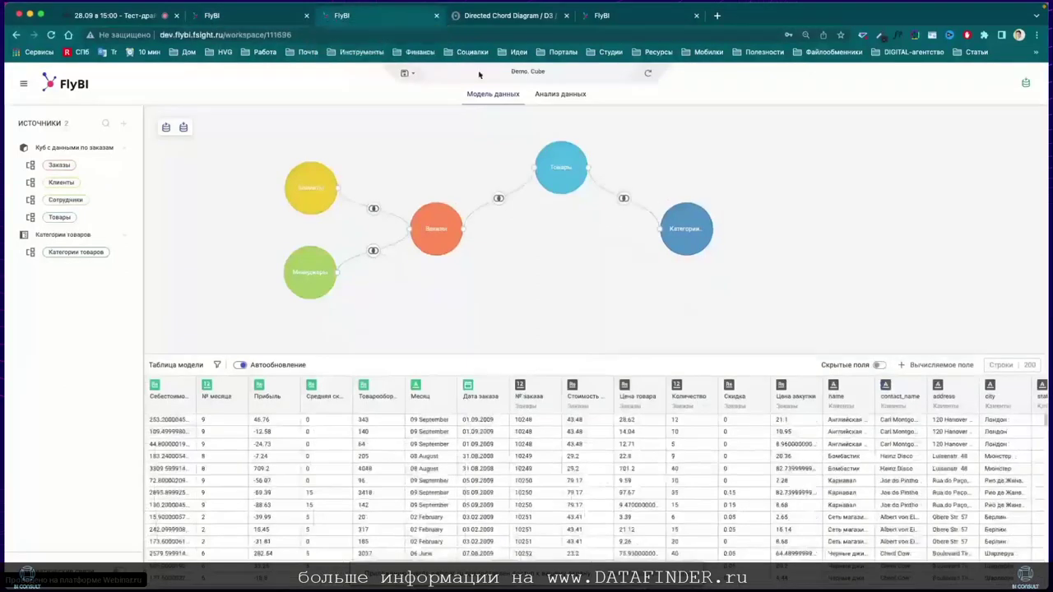
key("ctrl+shift+Tab")
left_click(360, 22)
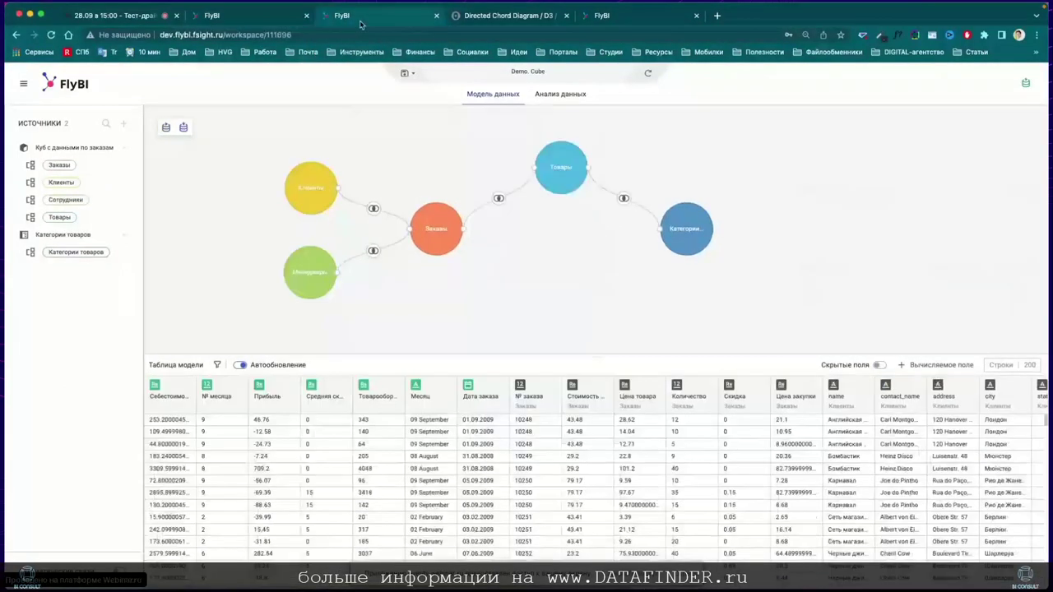
middle_click(287, 18)
left_click(574, 222)
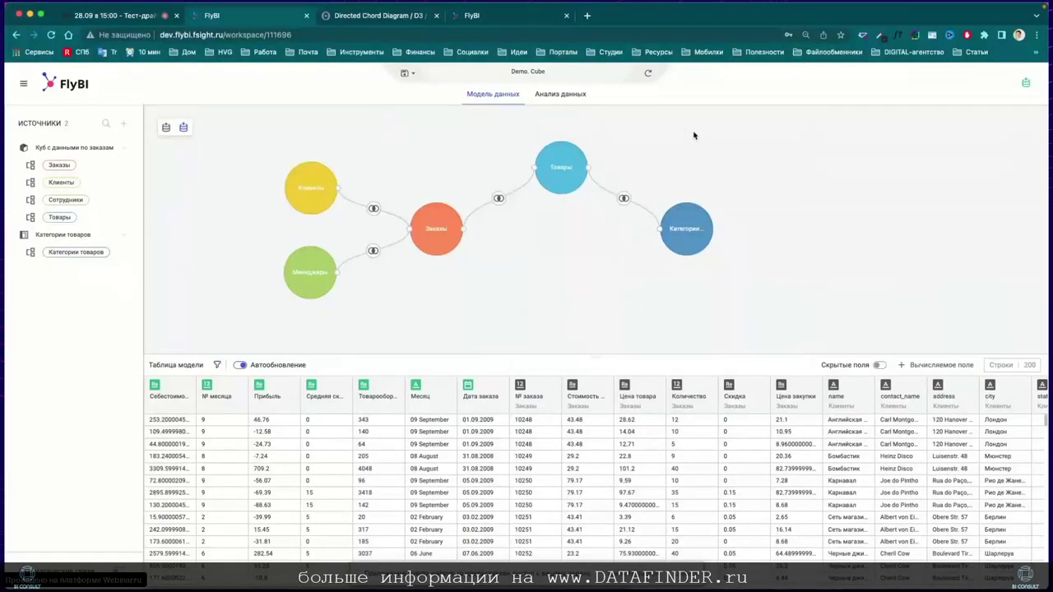
In the data analysis, examine the scatter chart Рентабельность в различных разрезах: менеджеры и страны and the list of available chart types.
left_click(575, 100)
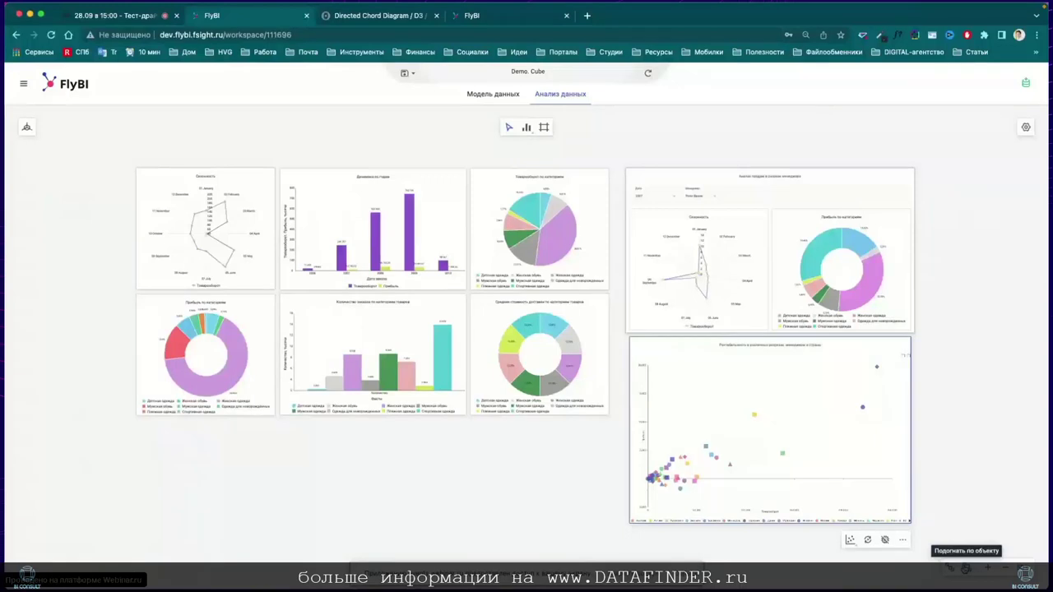
left_click(969, 567)
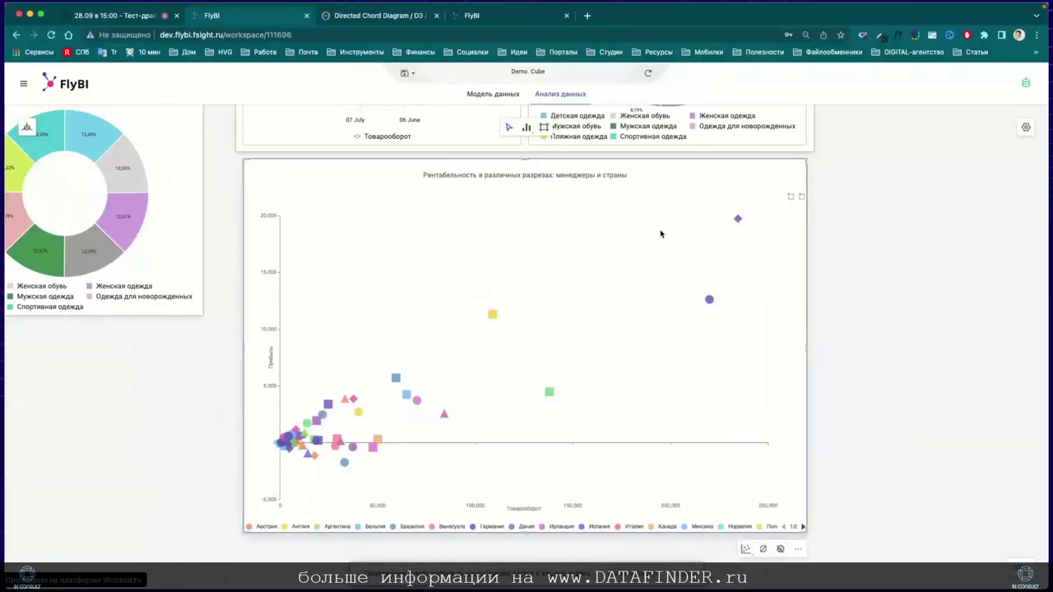
left_click(527, 127)
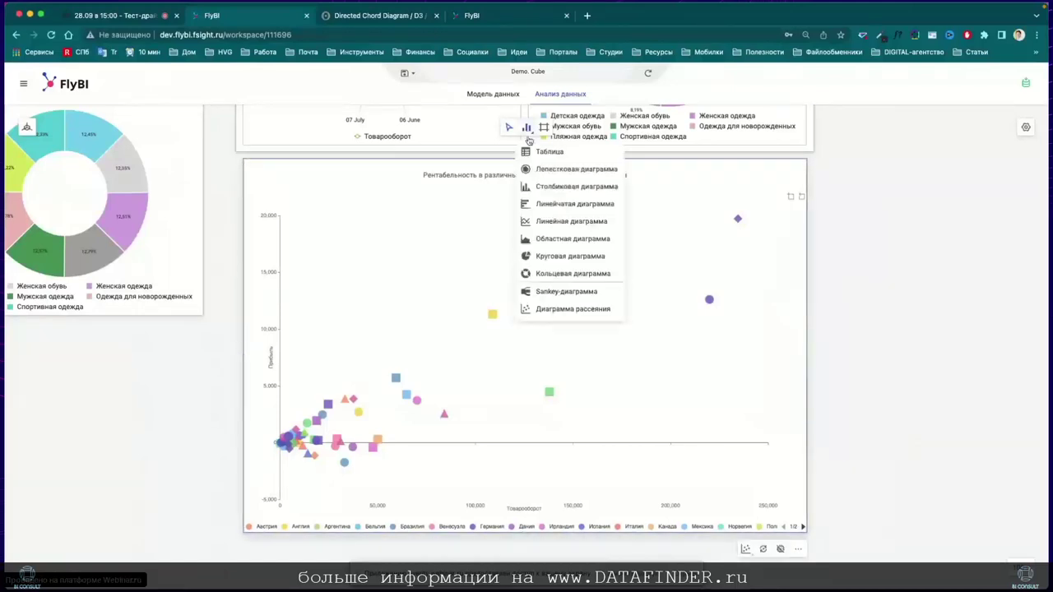
left_click(863, 294)
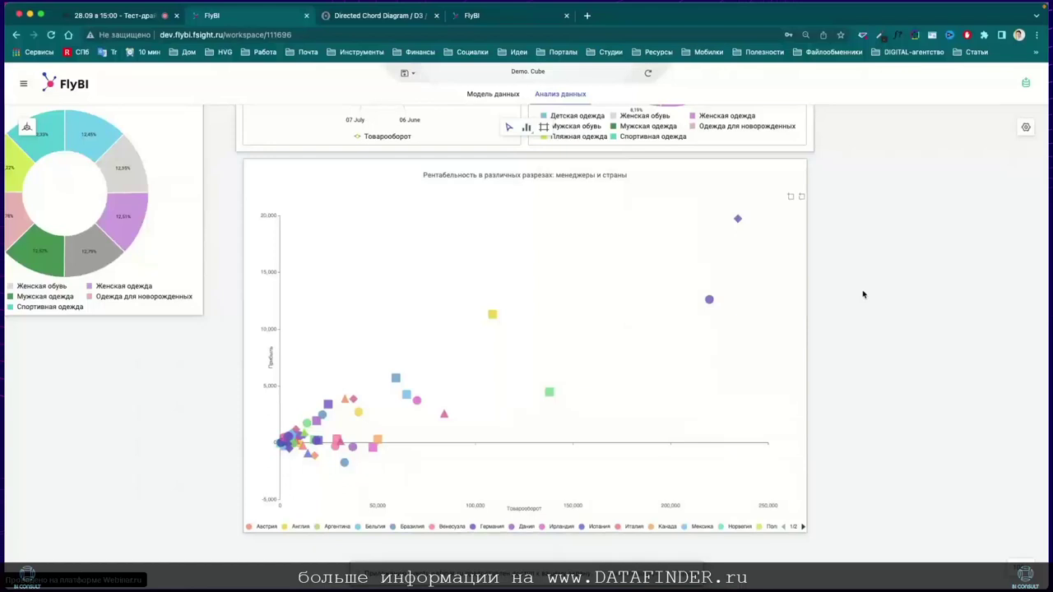
left_click(559, 229)
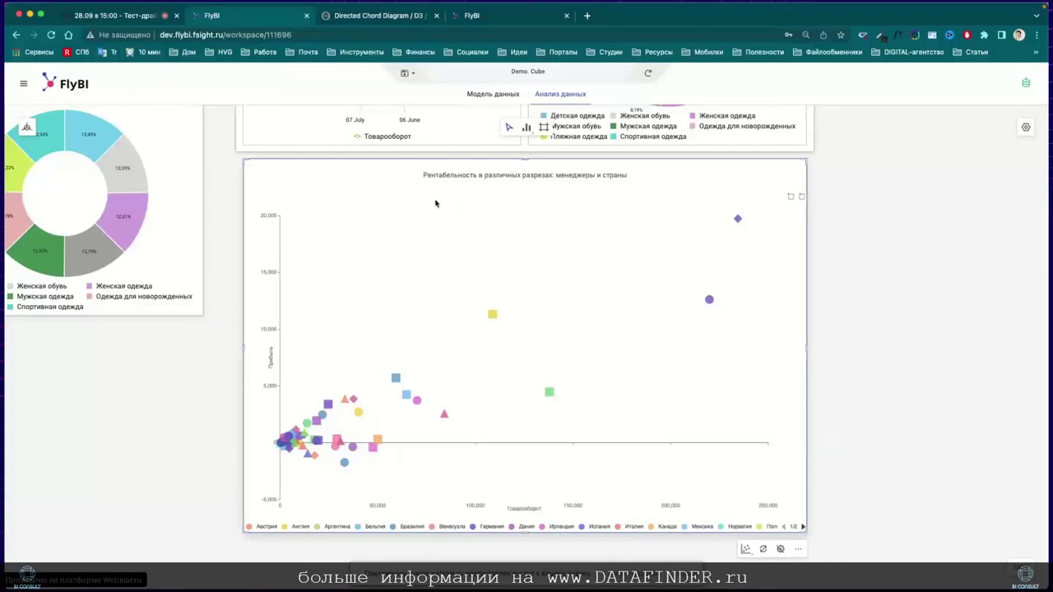